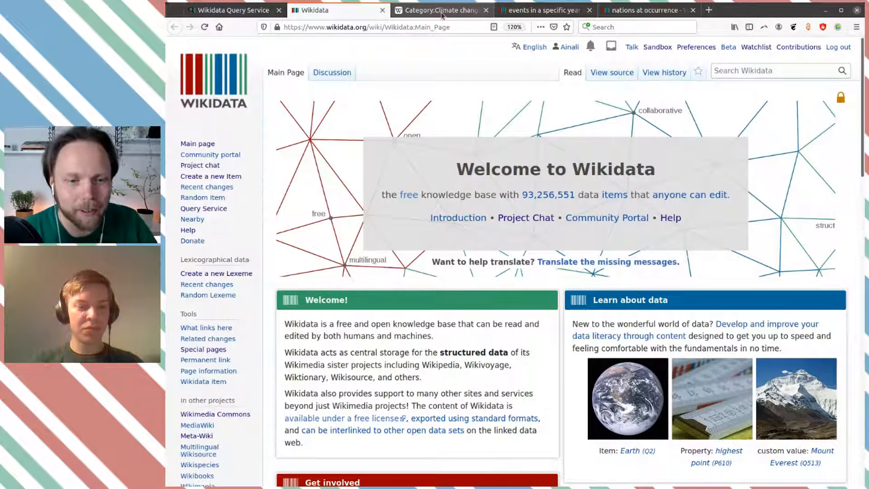
# From Wikipedia's Climate change category, go to the Appearance preferences and open the custom JavaScript shared by all skins.
pyautogui.click(442, 14)
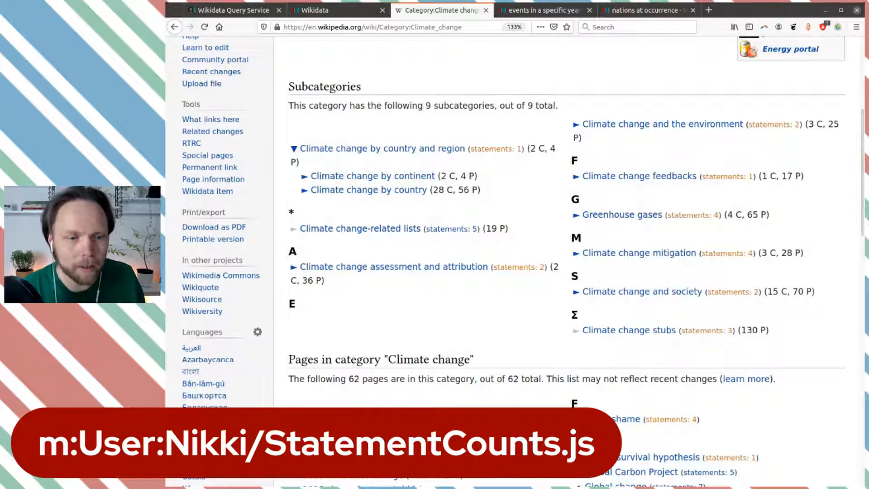
pyautogui.scroll(5, 455, 72)
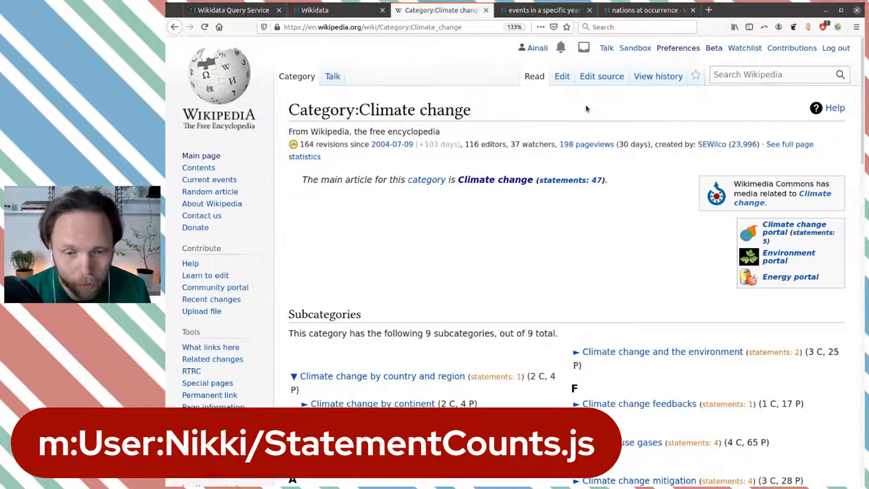
pyautogui.click(691, 50)
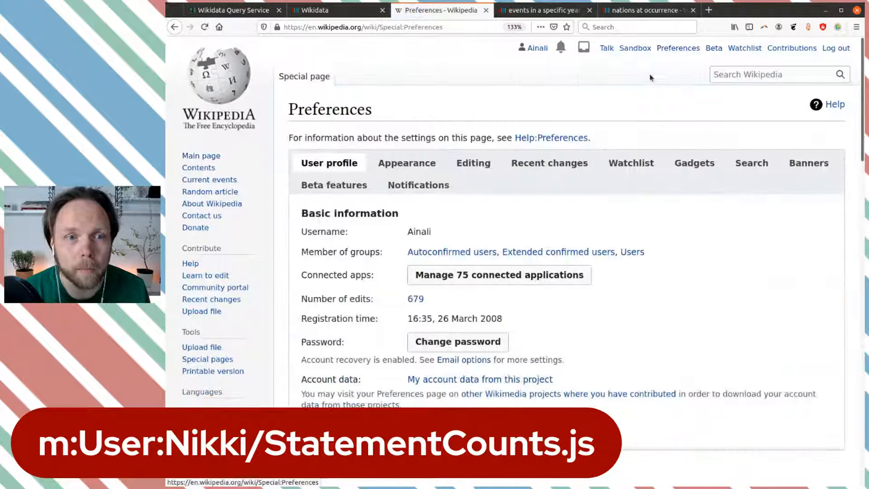
pyautogui.click(407, 164)
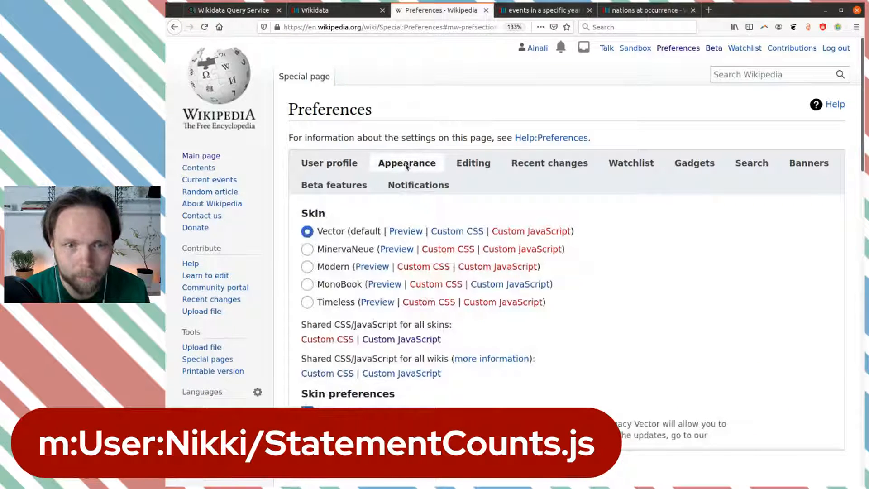
pyautogui.scroll(-5, 407, 172)
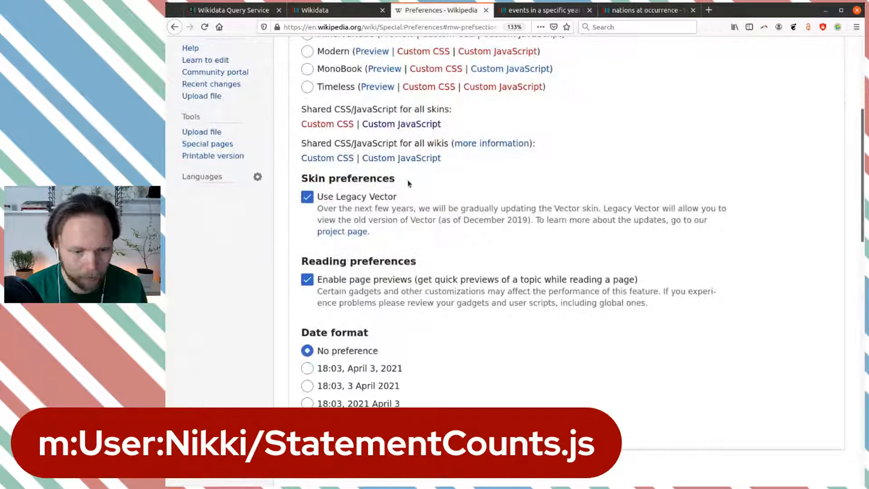
pyautogui.scroll(5, 409, 183)
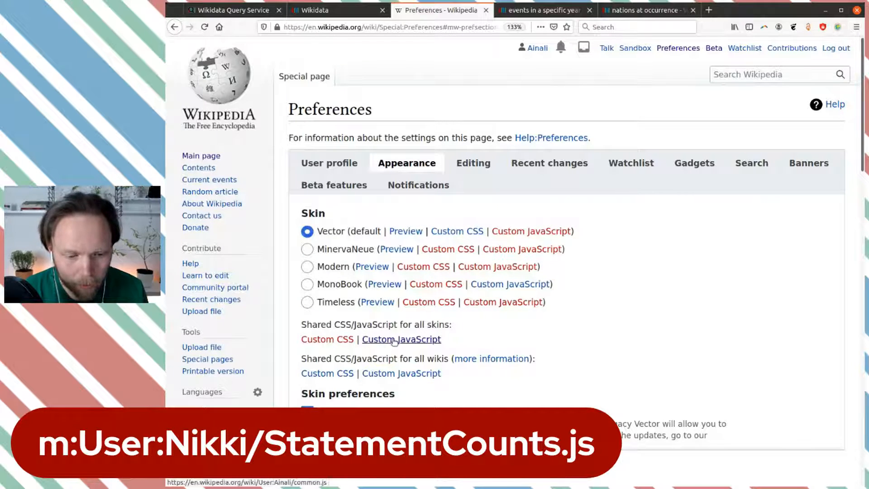
pyautogui.click(438, 344)
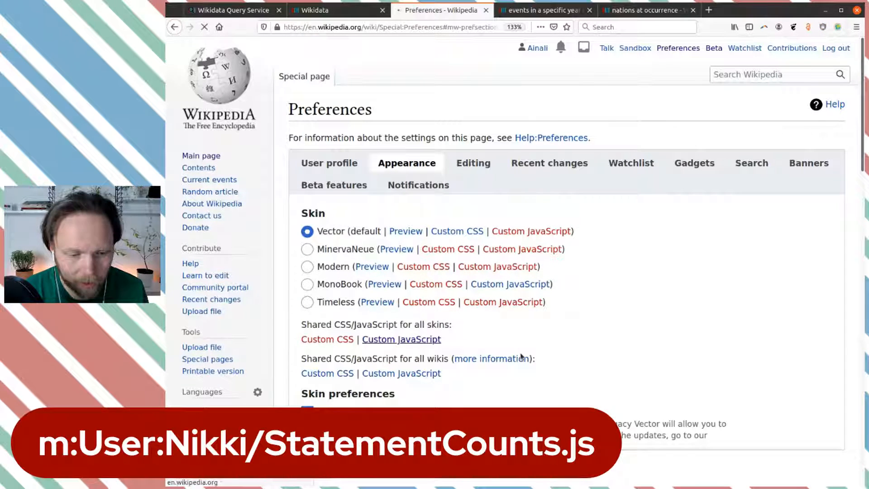
# Examine the line that loads StatementCounts.js at the end of the common.js script.
pyautogui.scroll(-5, 538, 329)
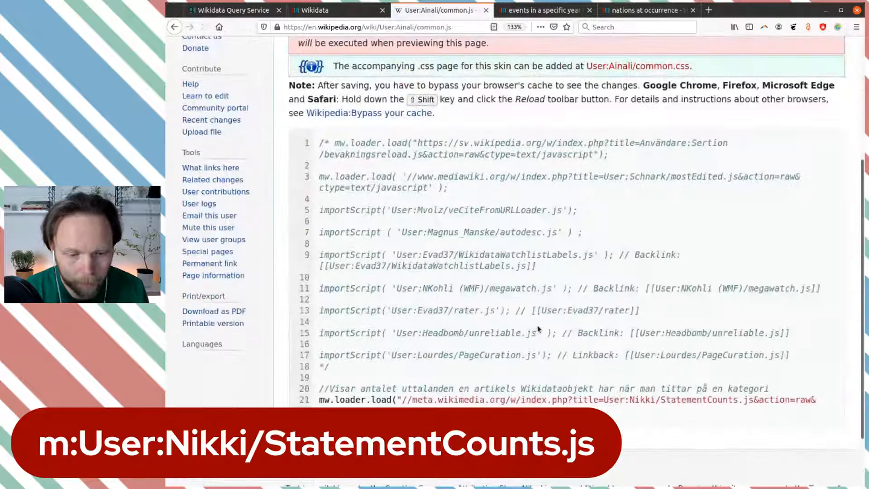
pyautogui.scroll(-2, 538, 329)
pyautogui.moveTo(442, 351); pyautogui.dragTo(320, 339)
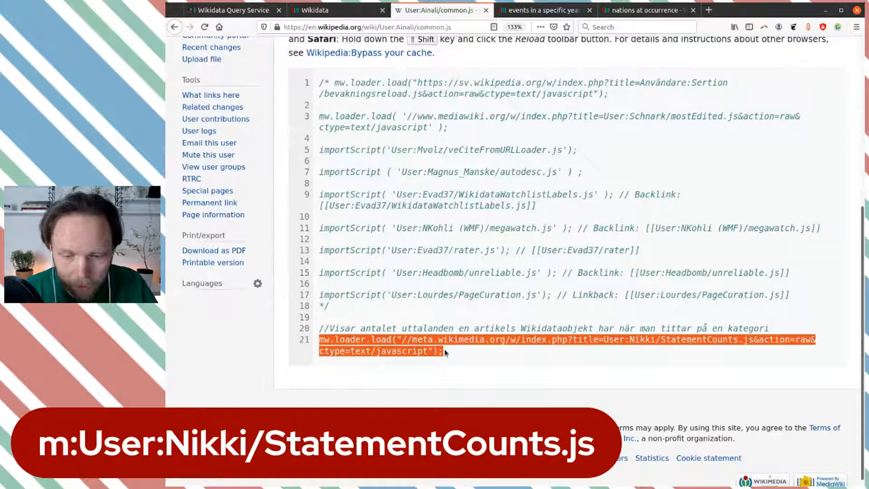
pyautogui.click(471, 356)
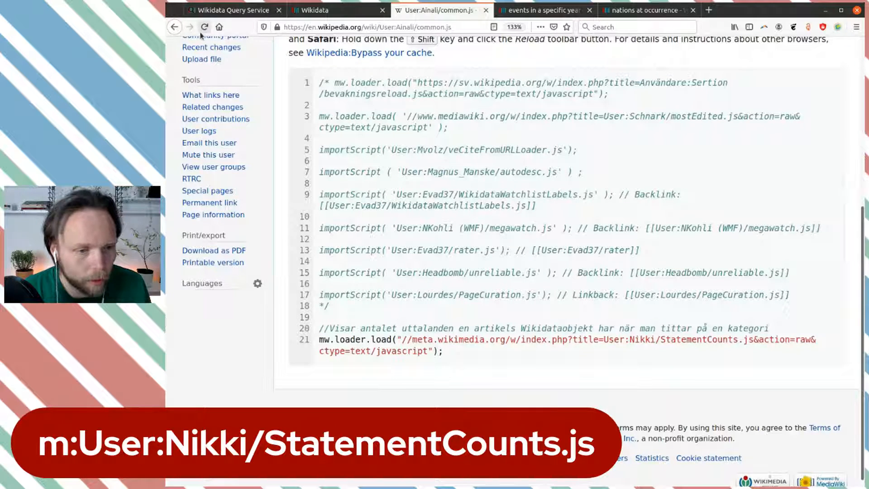
# Return to the Climate change category and open the Wikidata item of "2020 in climate change" from its statement count.
pyautogui.hotkey('alt', 'Left')
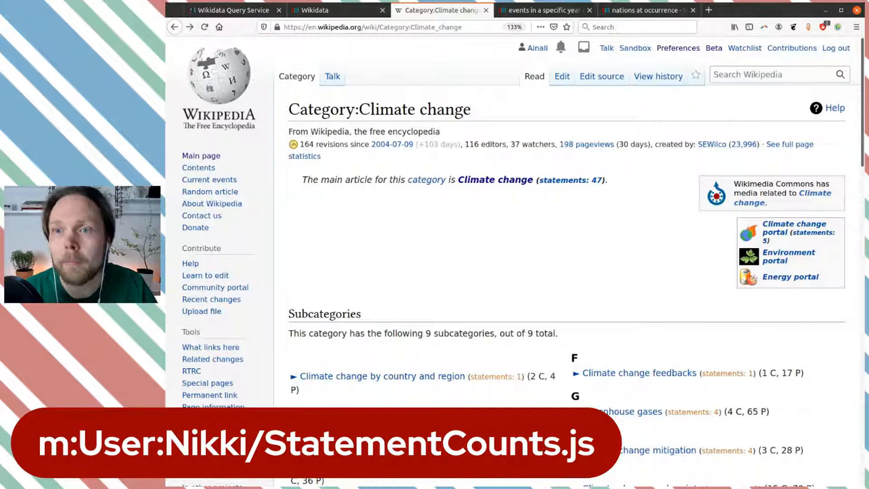
pyautogui.scroll(-1, 632, 245)
pyautogui.scroll(-10, 632, 245)
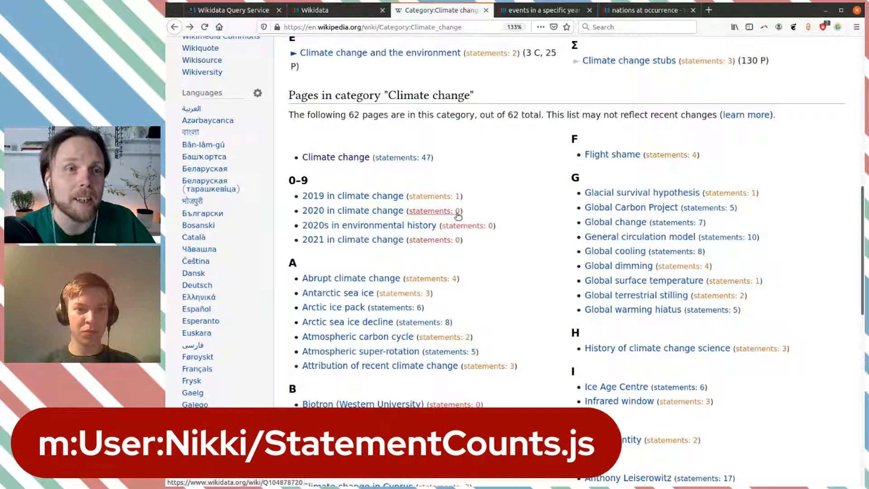
pyautogui.moveTo(376, 215)
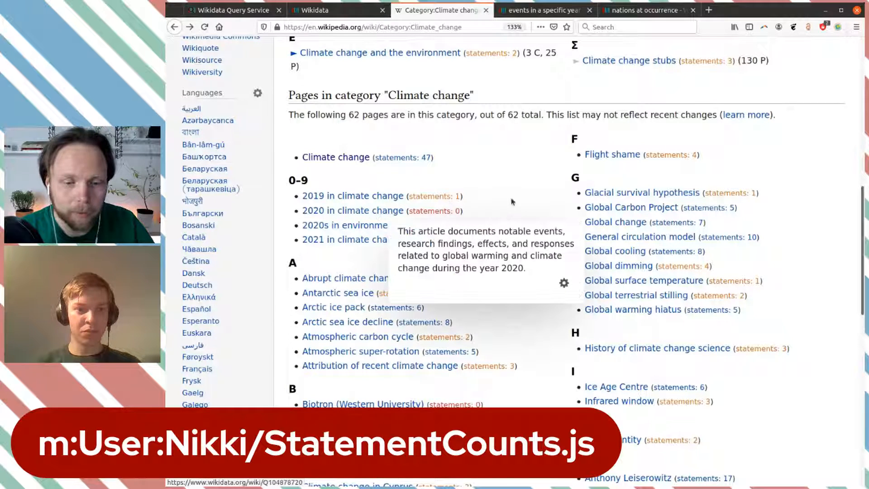
pyautogui.scroll(-1, 518, 190)
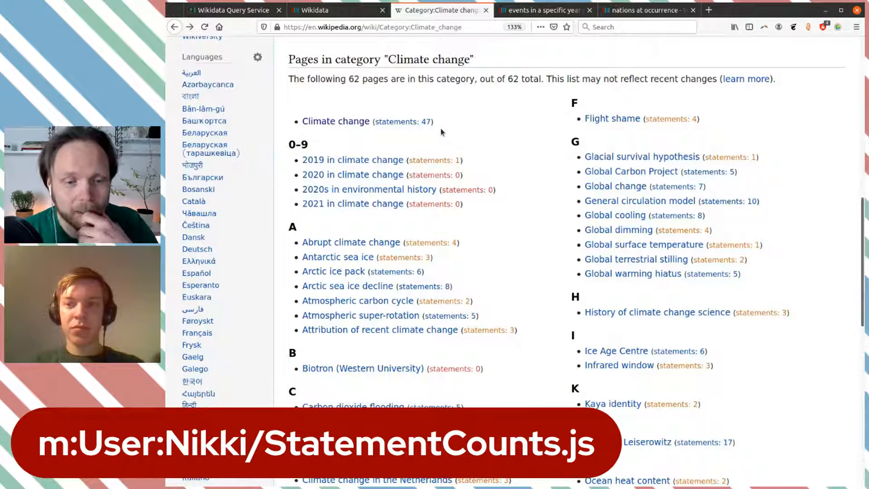
pyautogui.moveTo(367, 177)
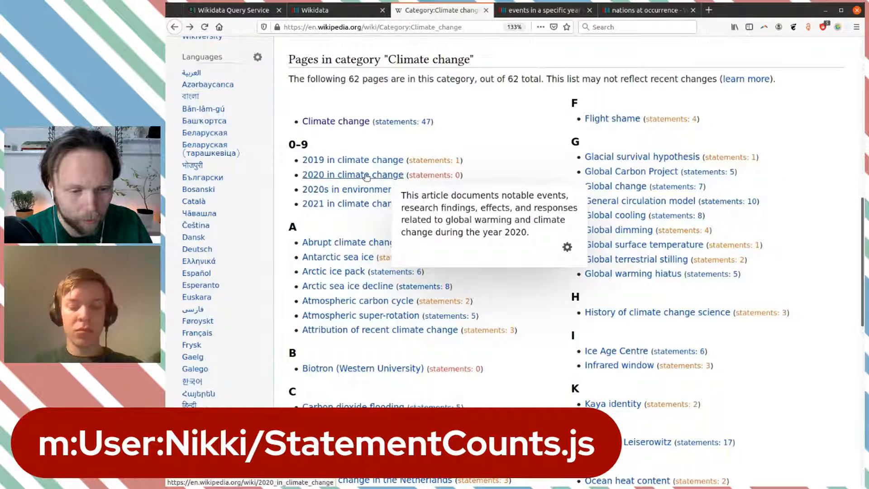
pyautogui.click(437, 179)
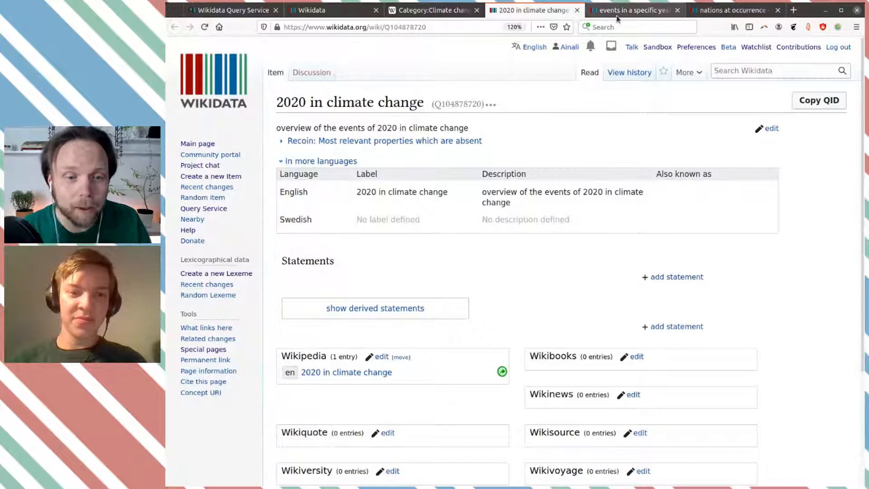
# Open the Wikidata item of "2019 in climate change" from the category's page list and review its statements.
pyautogui.click(453, 12)
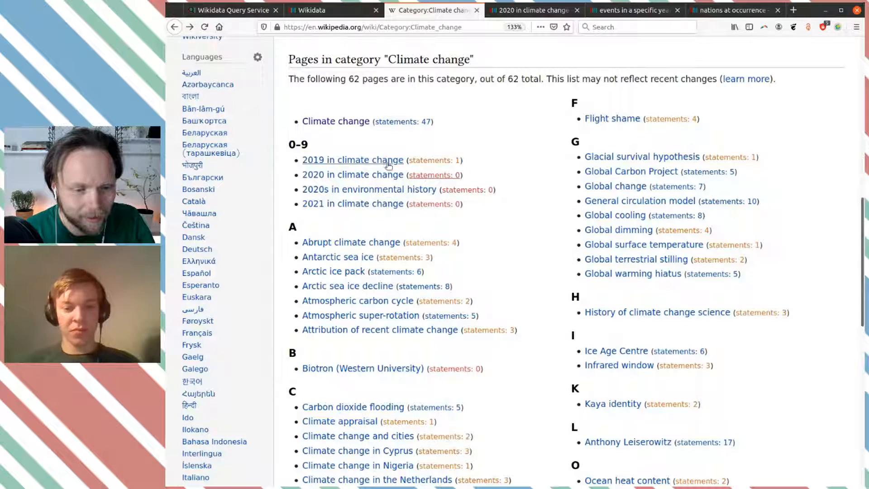
pyautogui.middleClick(448, 161)
pyautogui.hotkey('ctrl', 'Tab')
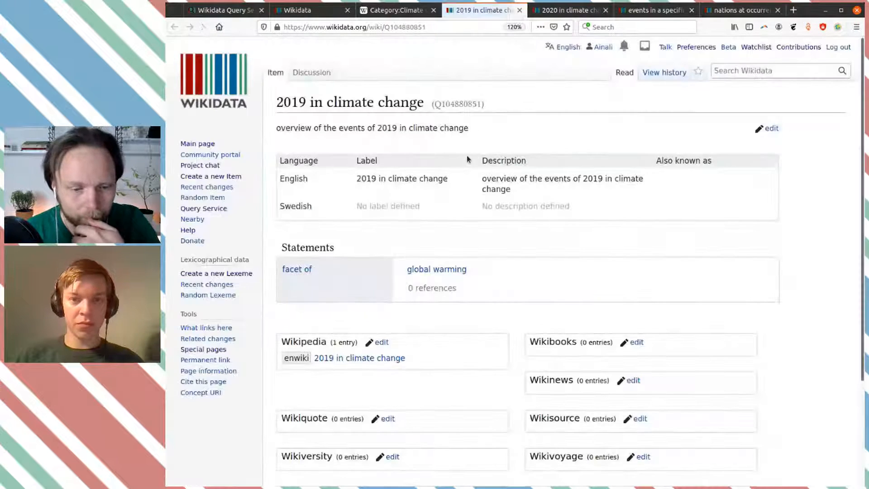
pyautogui.scroll(-3, 481, 201)
pyautogui.scroll(3, 480, 201)
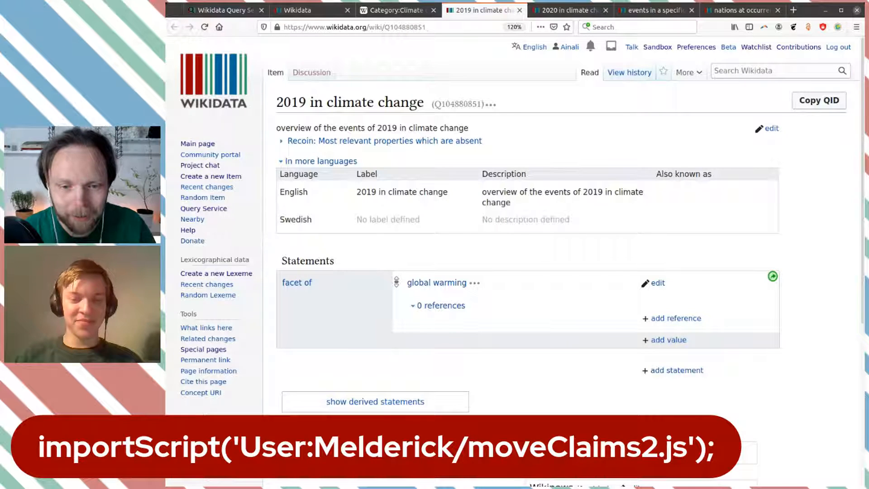
# Copy the QID of the "2020 in climate change" item.
pyautogui.click(563, 11)
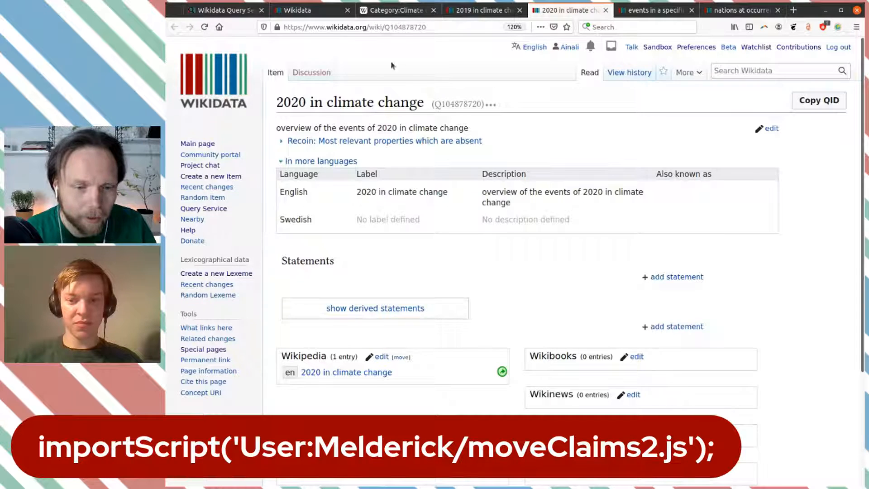
pyautogui.doubleClick(454, 101)
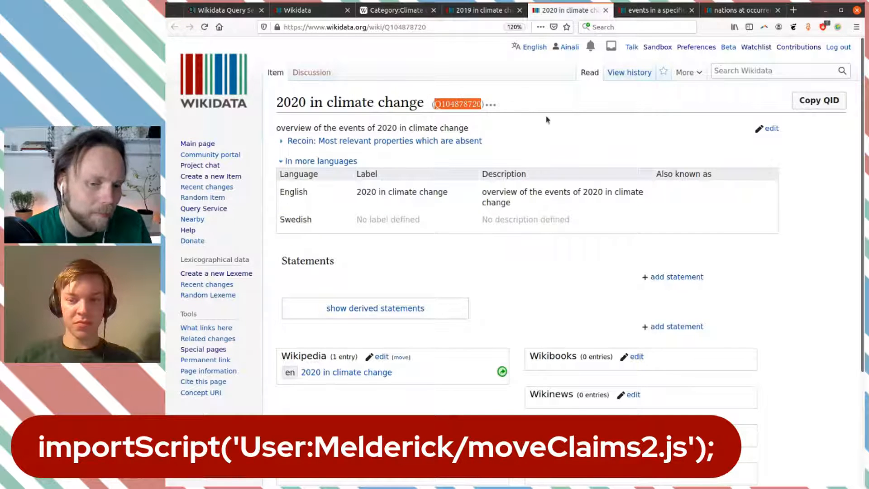
pyautogui.click(524, 112)
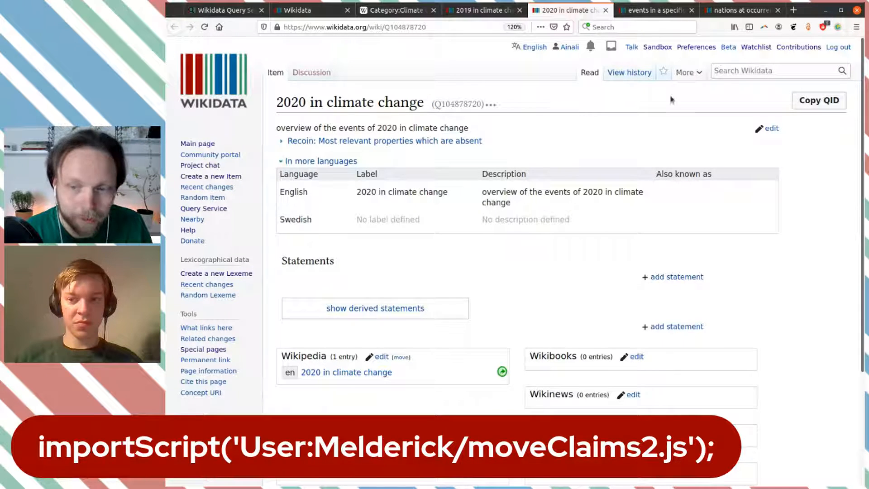
pyautogui.click(808, 97)
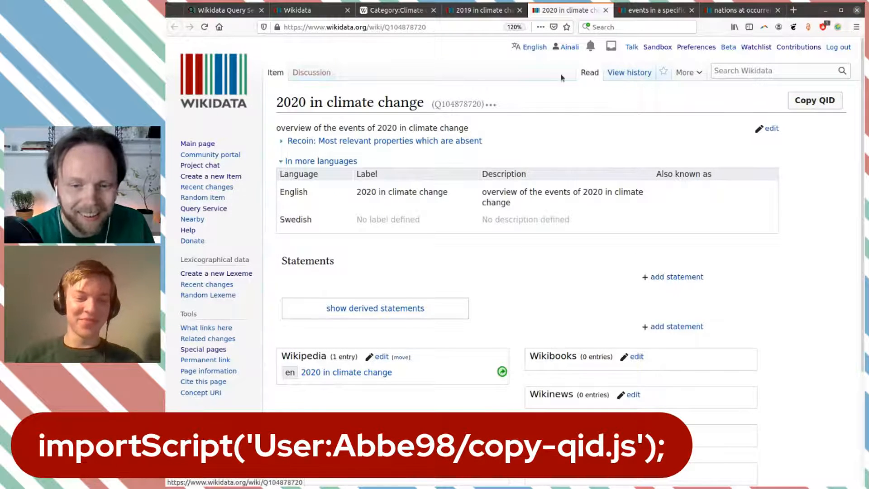
pyautogui.click(814, 100)
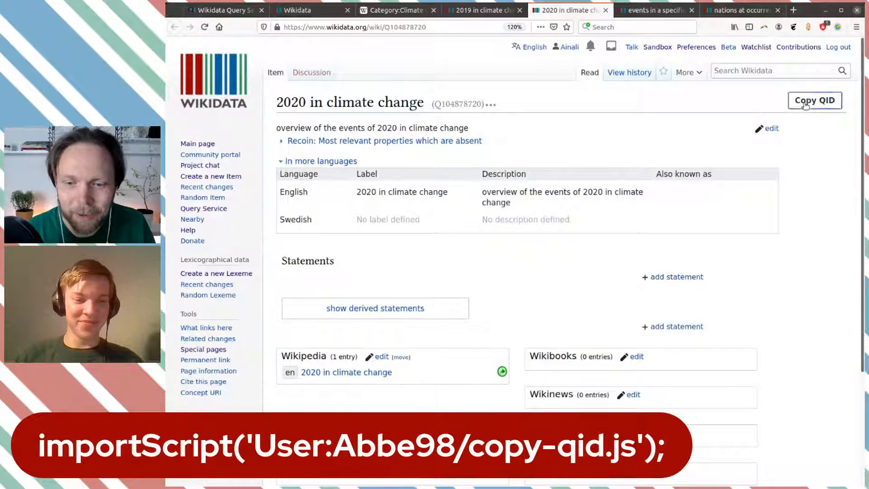
# Copy the "facet of: global warming" claim from the 2019 in climate change item to entity Q104878720.
pyautogui.click(490, 13)
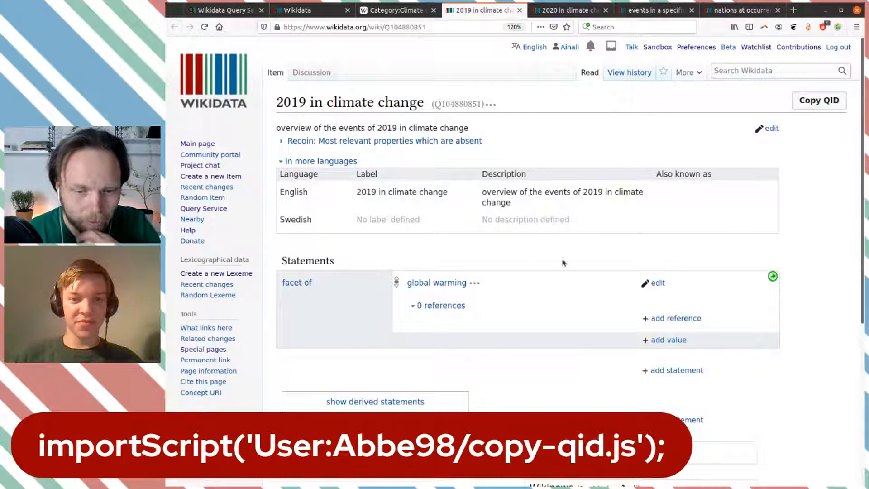
pyautogui.click(773, 276)
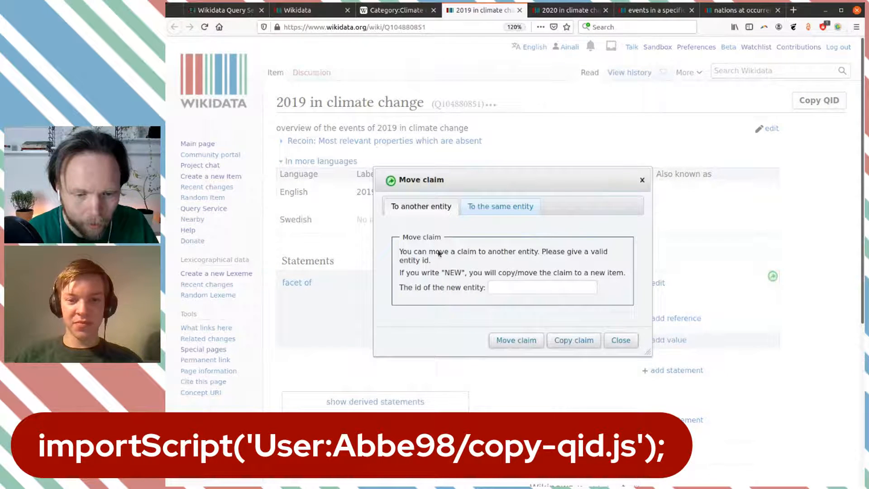
pyautogui.click(508, 290)
pyautogui.hotkey('ctrl', 'v')
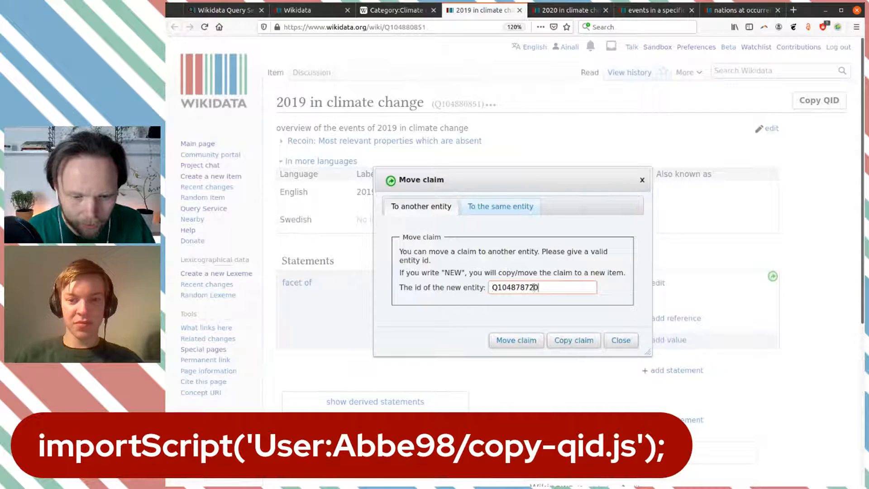
pyautogui.click(574, 340)
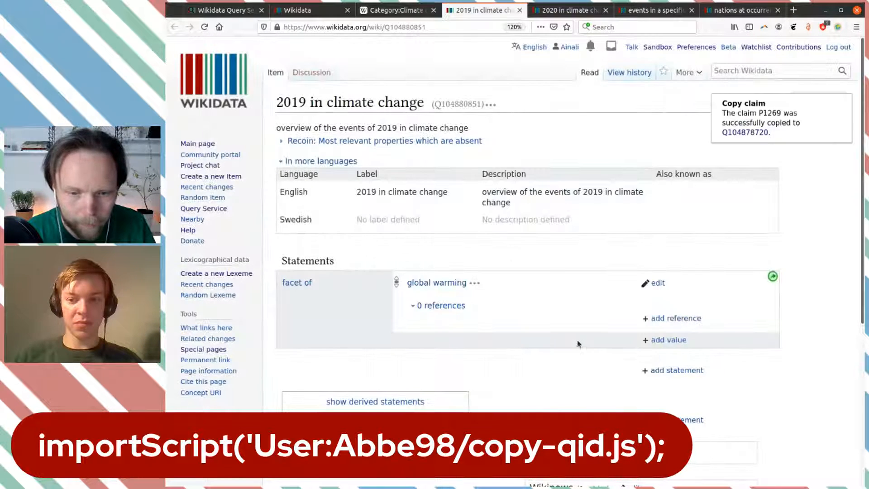
# Reload the "2020 in climate change" item and check its statements for the copied claim.
pyautogui.click(569, 10)
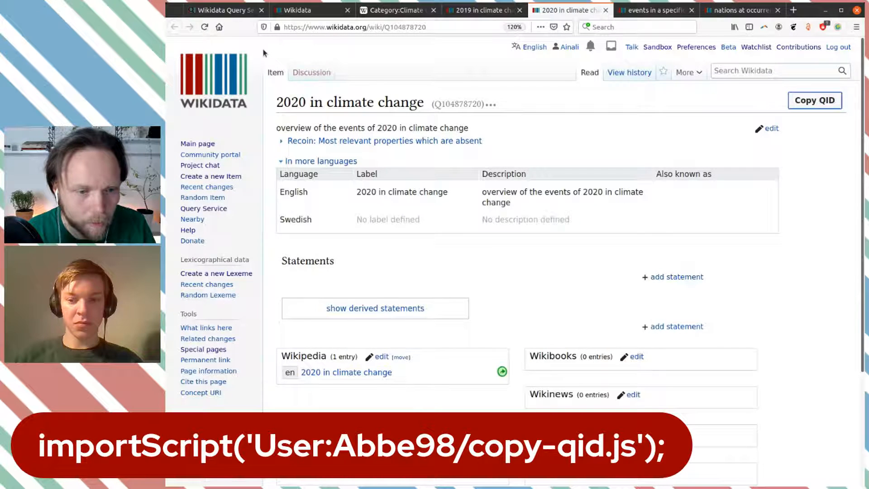
pyautogui.click(205, 27)
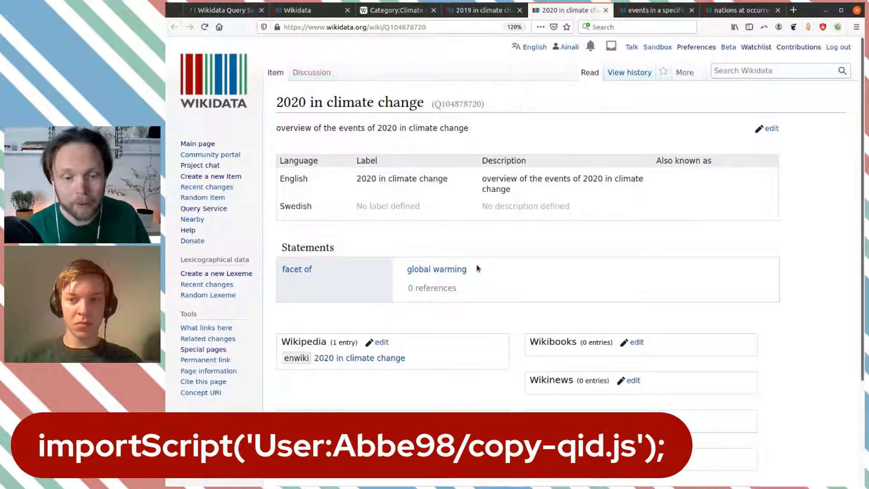
pyautogui.scroll(-4, 495, 248)
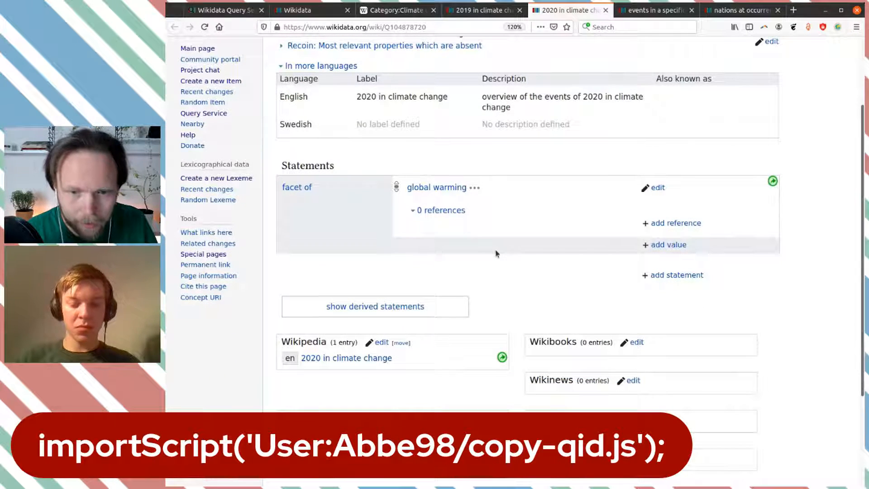
# Copy the QID of the "events in a specific year or time period" item.
pyautogui.click(642, 14)
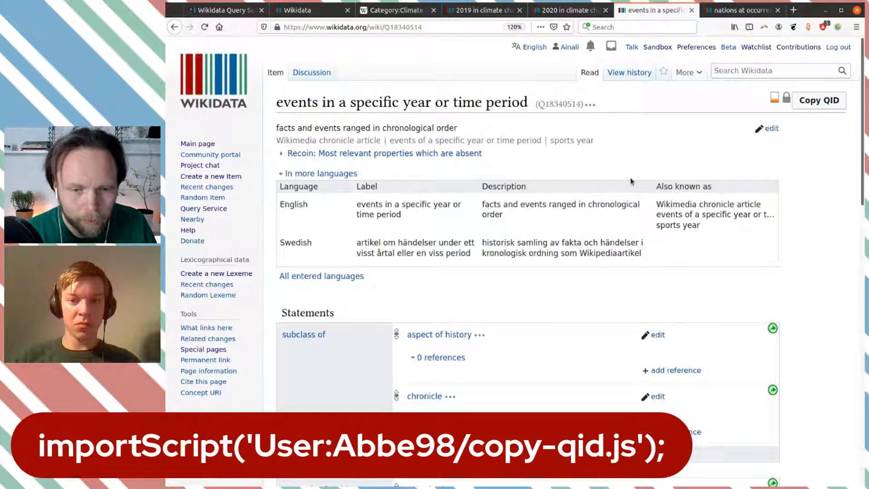
pyautogui.scroll(-4, 631, 181)
pyautogui.scroll(3, 627, 174)
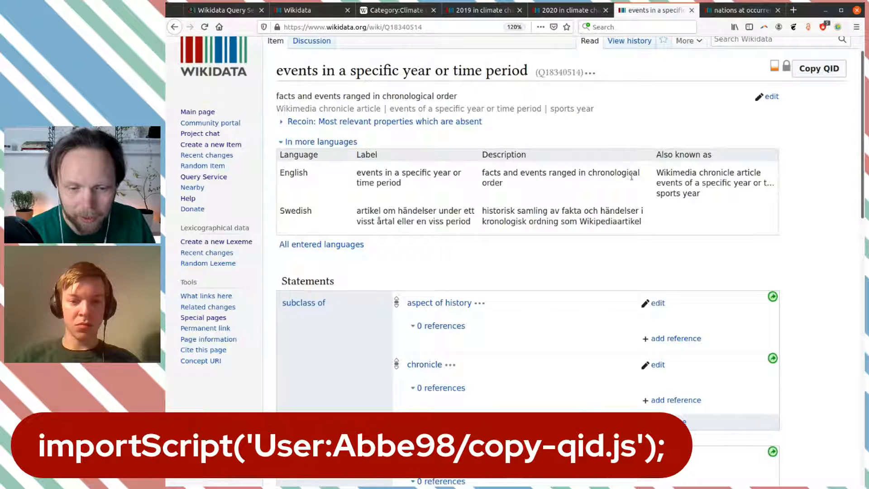
pyautogui.scroll(1, 609, 173)
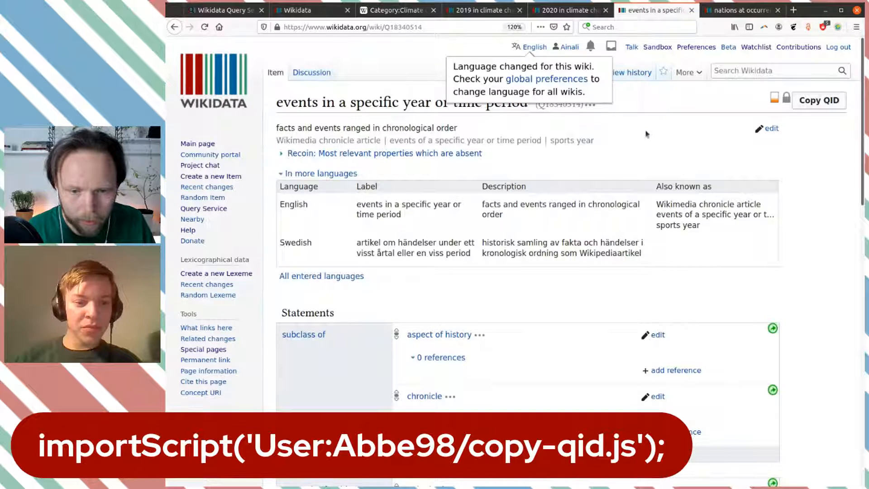
pyautogui.click(815, 100)
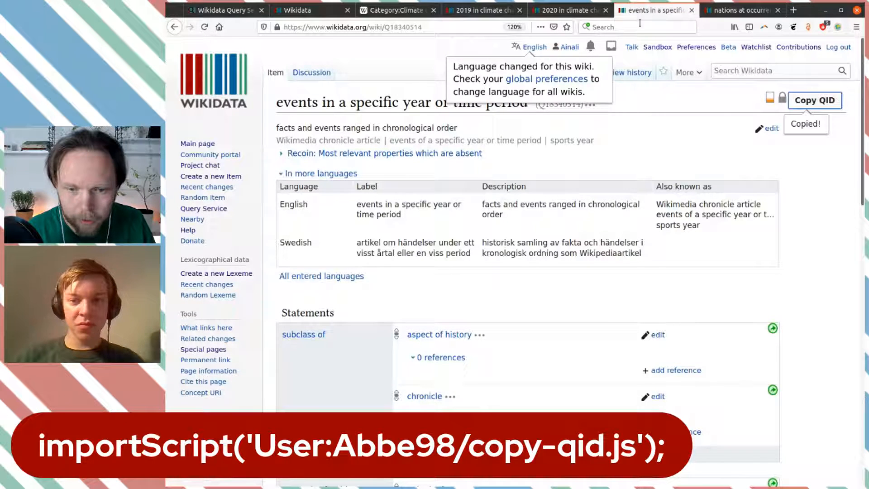
# Add and publish an "instance of" statement with the copied QID Q18340514, "events in a specific year or time period", on the "2020 in climate change" item.
pyautogui.click(583, 11)
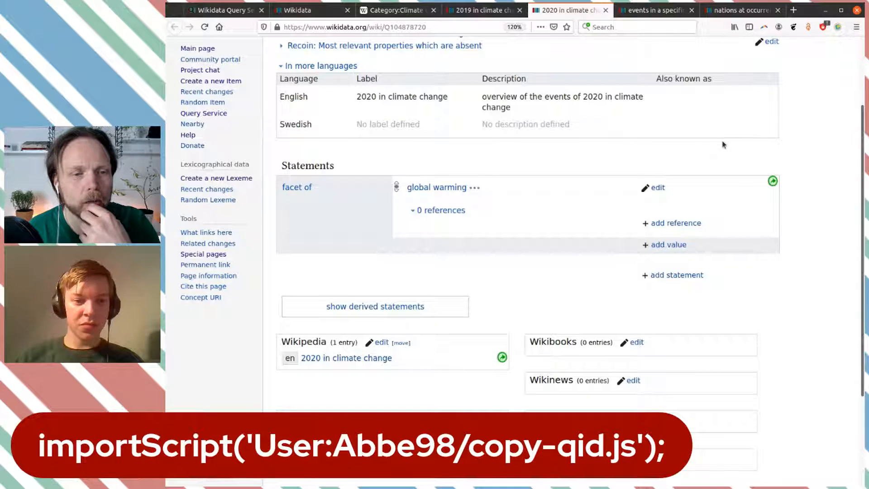
pyautogui.click(682, 276)
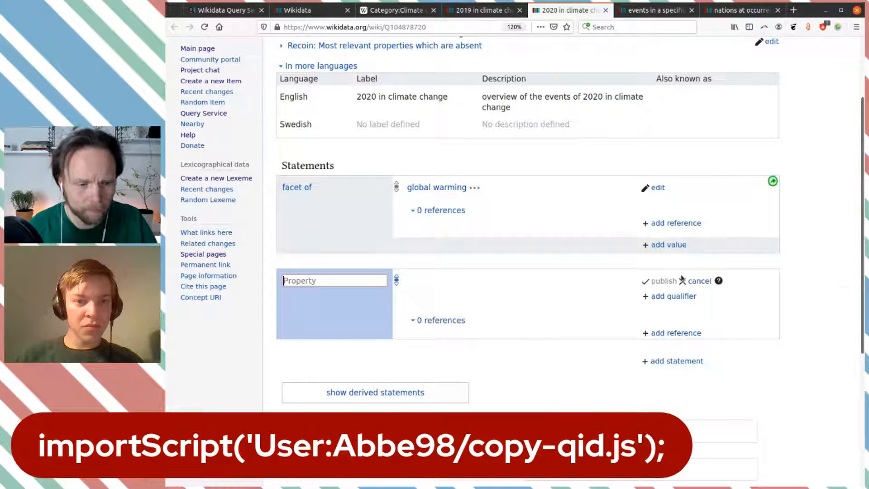
pyautogui.click(512, 302)
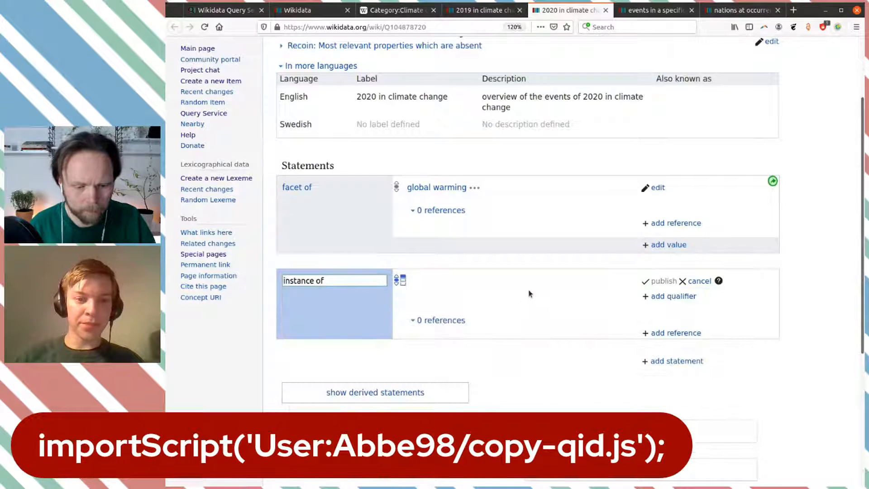
pyautogui.hotkey('ctrl', 'v')
pyautogui.click(529, 299)
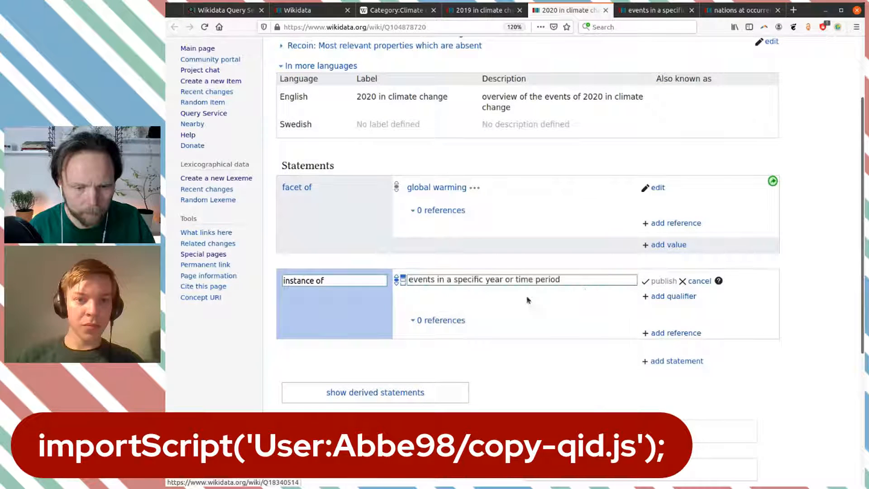
pyautogui.click(659, 282)
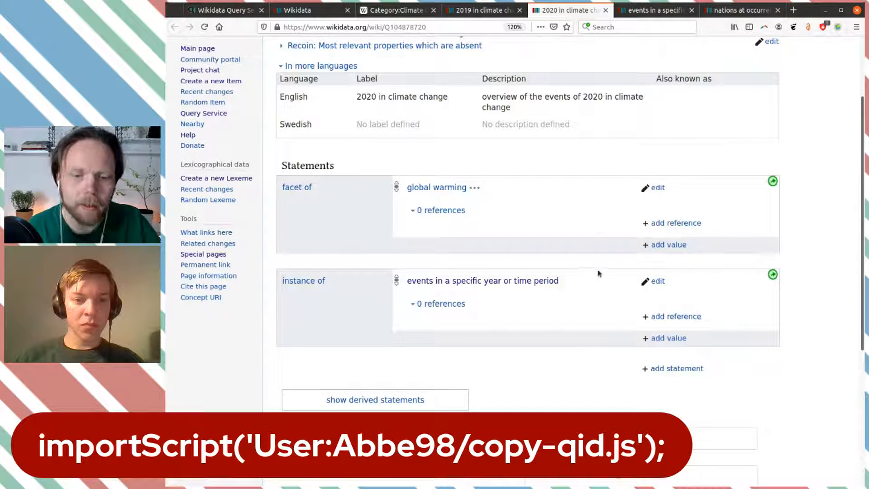
# Add and publish the statement "instance of: events in a specific year or time period" (Q18340514) on the "2019 in climate change" item.
pyautogui.click(496, 11)
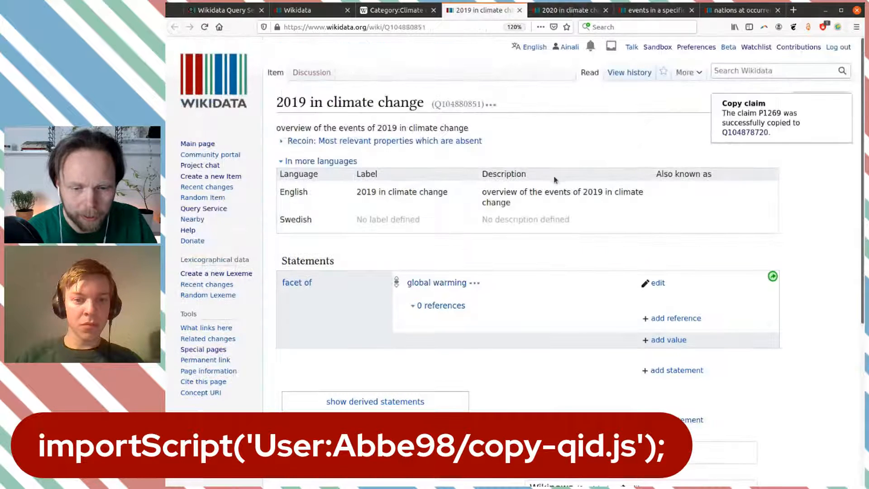
pyautogui.click(659, 369)
pyautogui.scroll(-2, 582, 299)
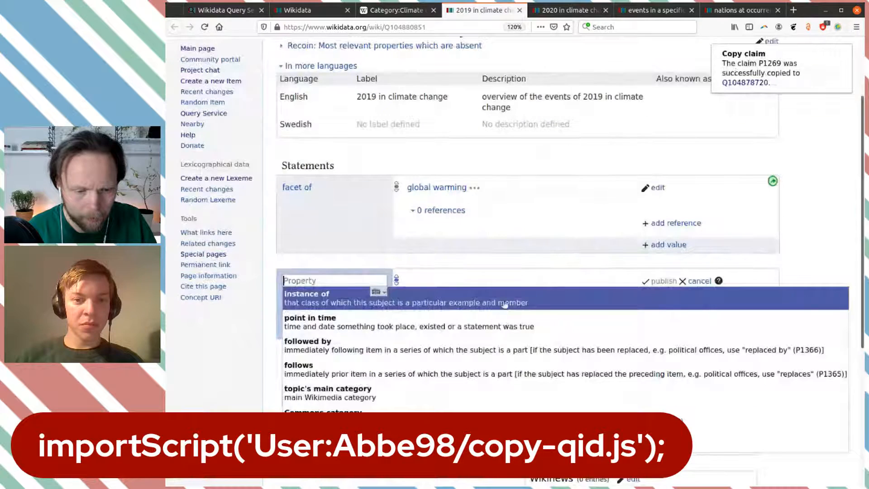
pyautogui.click(500, 302)
pyautogui.hotkey('ctrl', 'v')
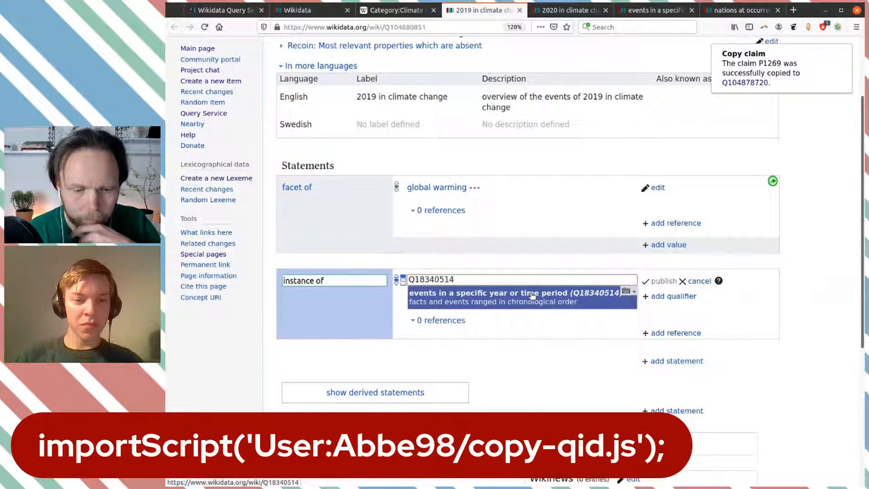
pyautogui.click(531, 293)
pyautogui.click(657, 283)
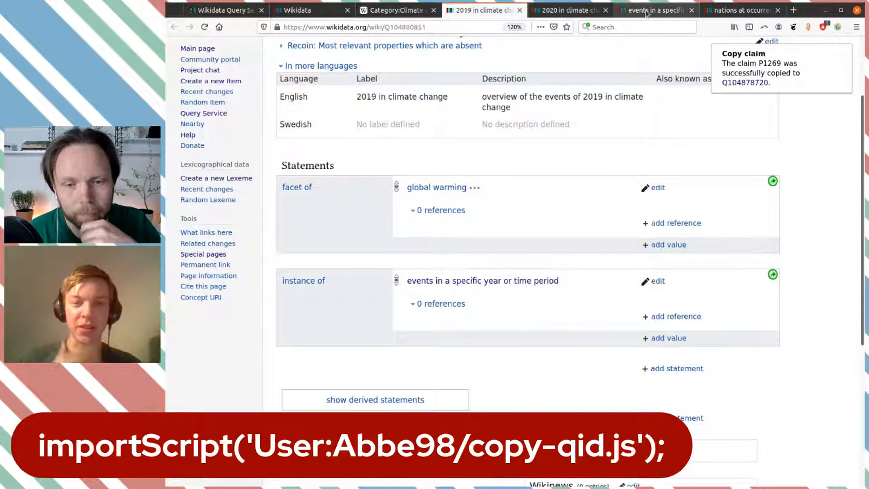
# Examine the aliases, descriptions and statements of the "events in a specific year or time period" item against the "2020 in climate change" item.
pyautogui.click(648, 10)
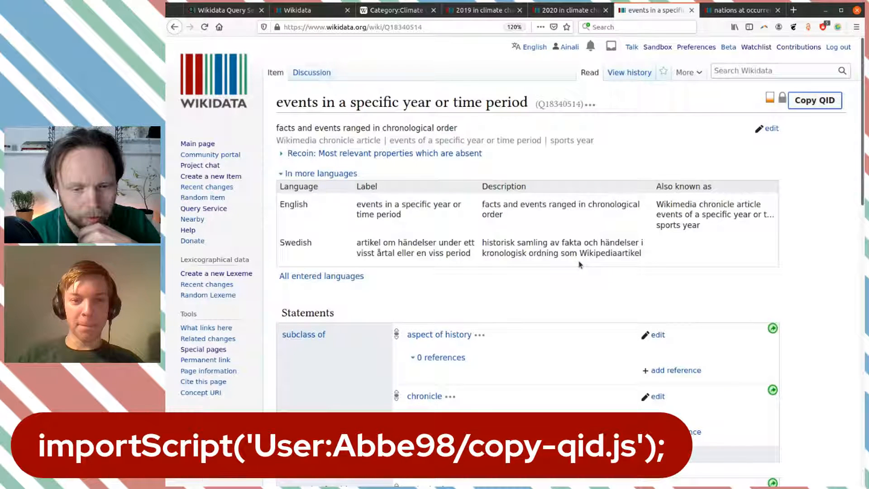
pyautogui.scroll(-3, 579, 265)
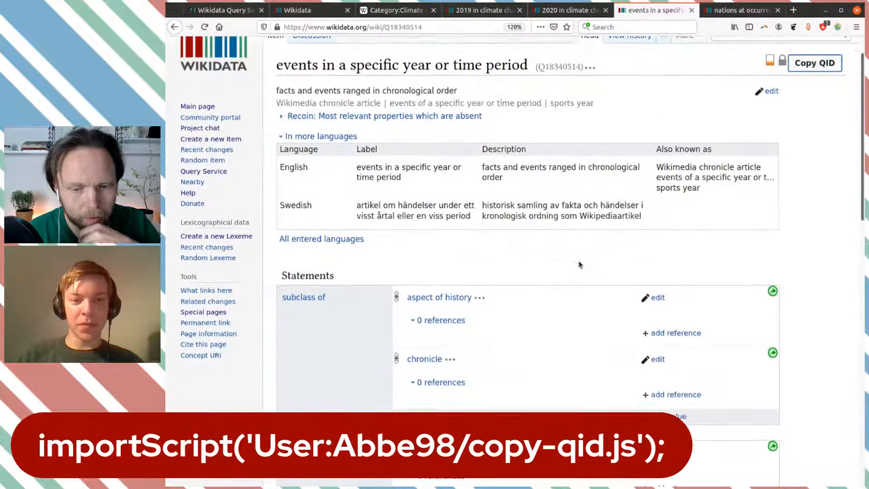
pyautogui.scroll(-8, 568, 247)
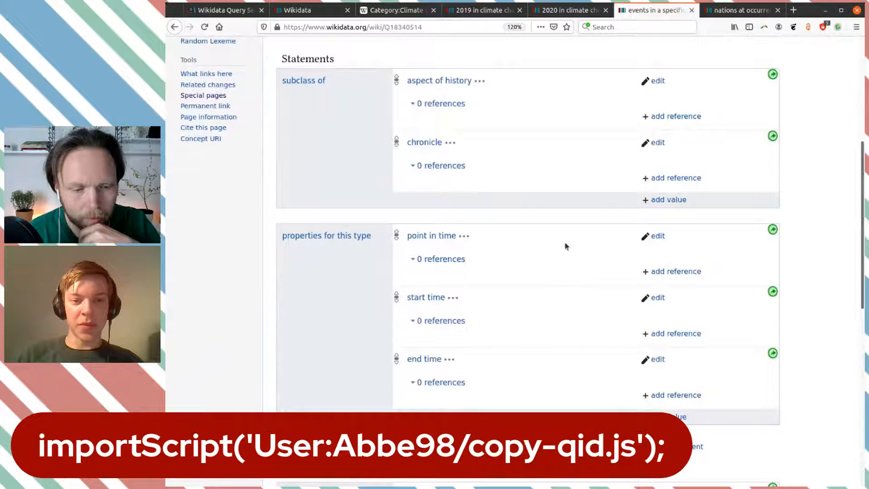
pyautogui.scroll(6, 565, 246)
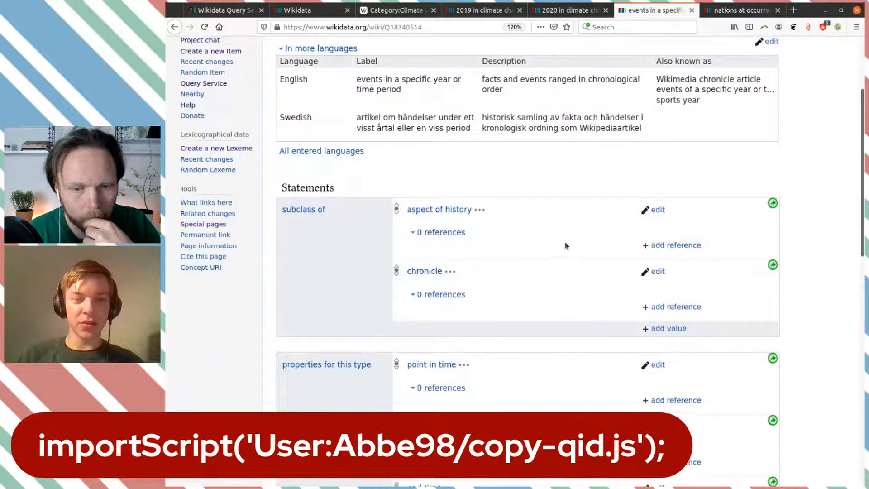
pyautogui.scroll(1, 565, 246)
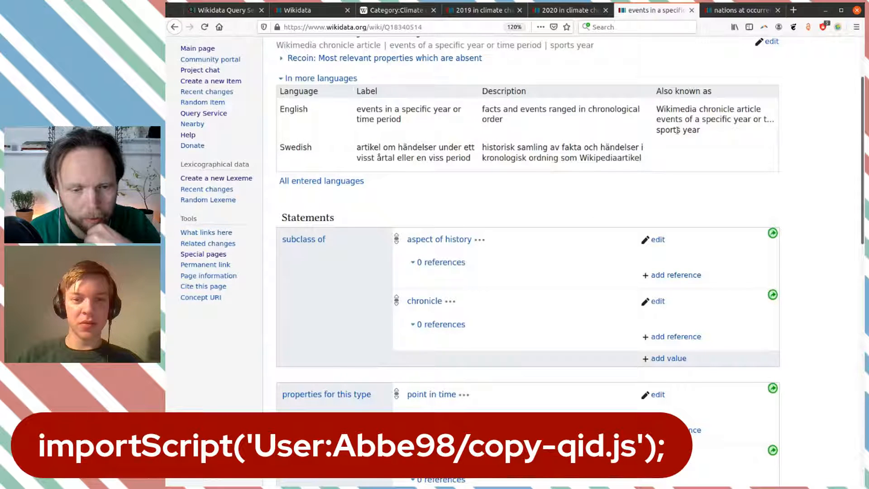
pyautogui.scroll(3, 590, 209)
pyautogui.scroll(-2, 590, 208)
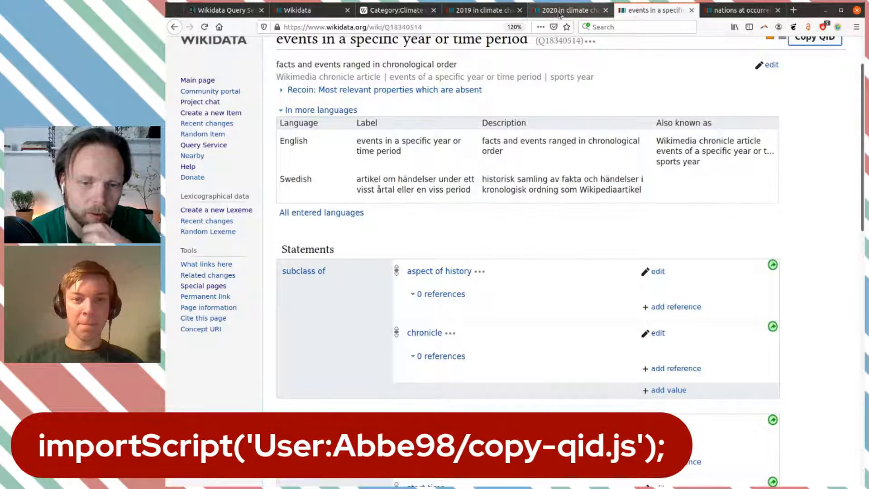
pyautogui.click(559, 11)
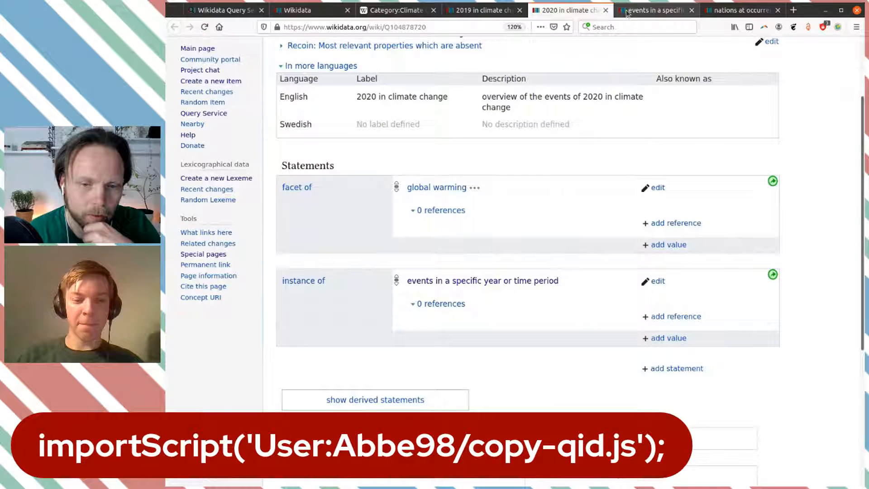
pyautogui.click(652, 10)
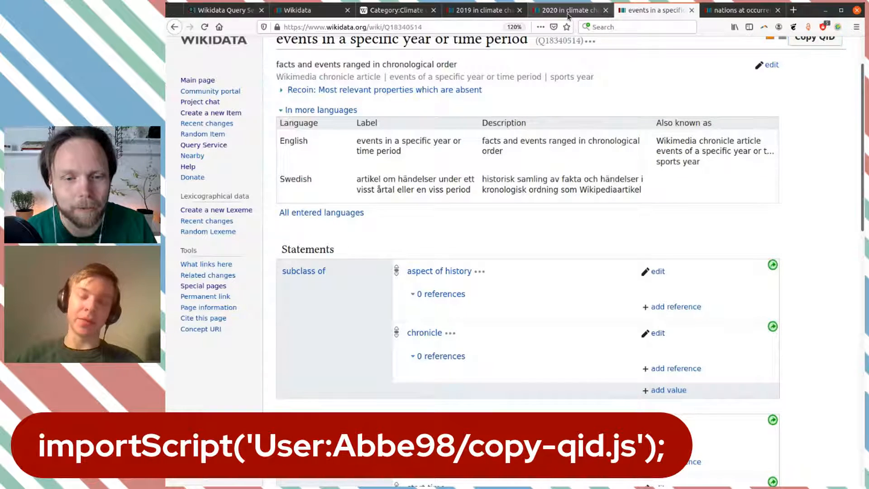
pyautogui.click(536, 10)
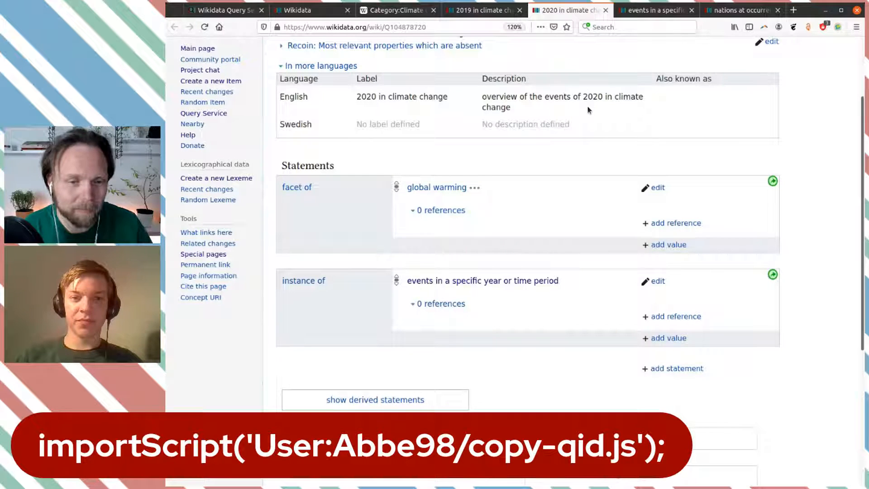
# Enter "klimatförändringar 2020" as the Swedish label of the "2020 in climate change" item.
pyautogui.scroll(3, 588, 117)
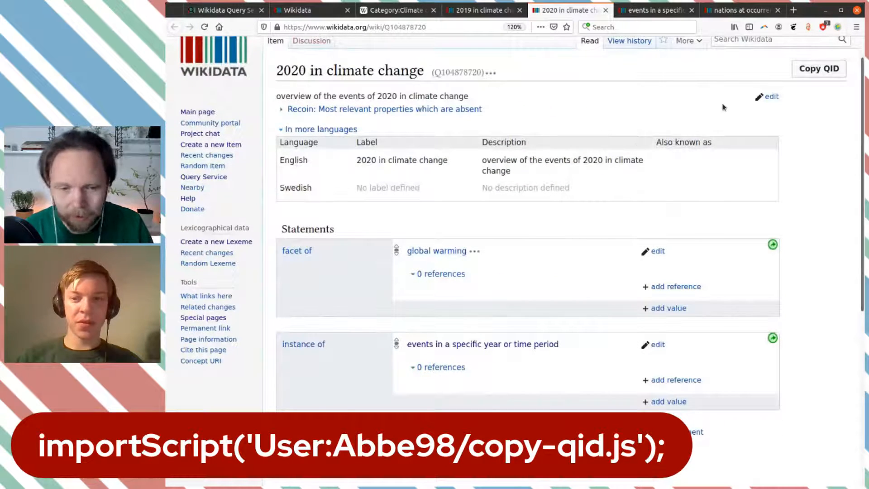
pyautogui.click(770, 96)
pyautogui.click(404, 189)
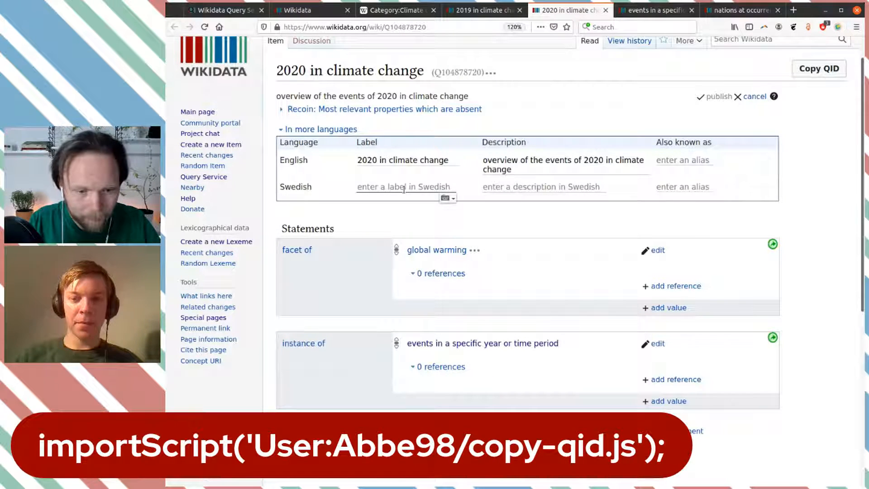
pyautogui.write('klimat')
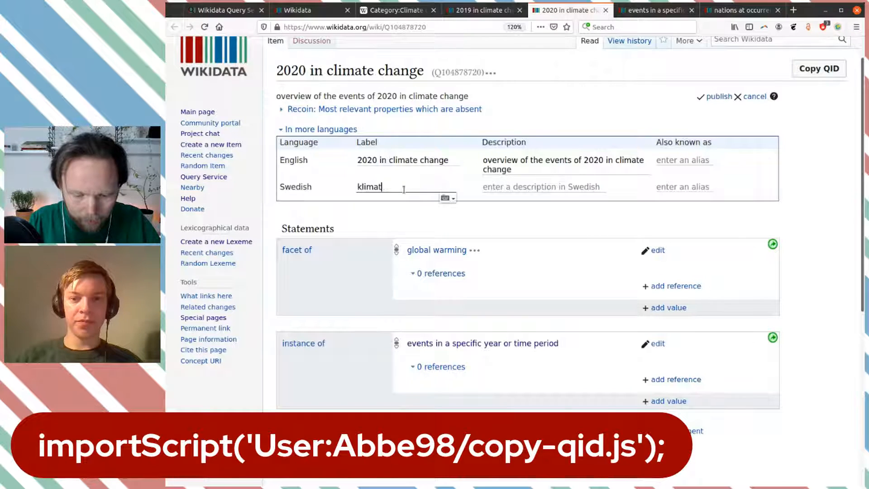
pyautogui.write('förändringar')
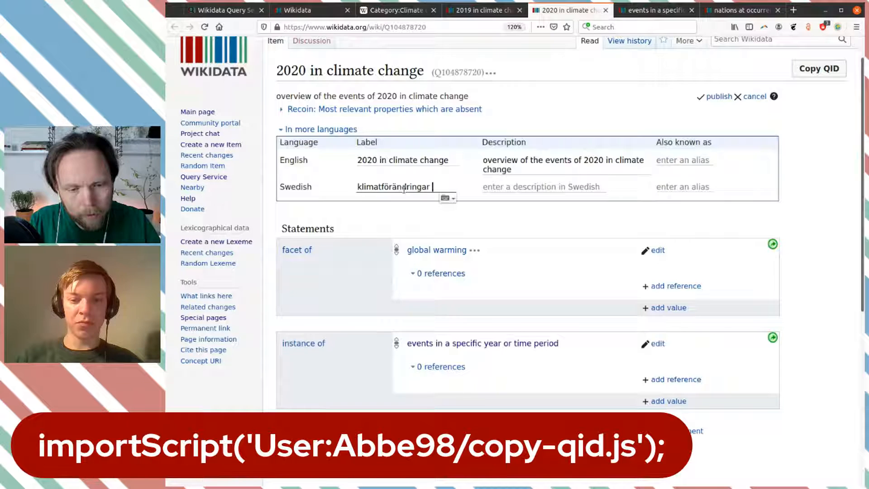
pyautogui.write('2020')
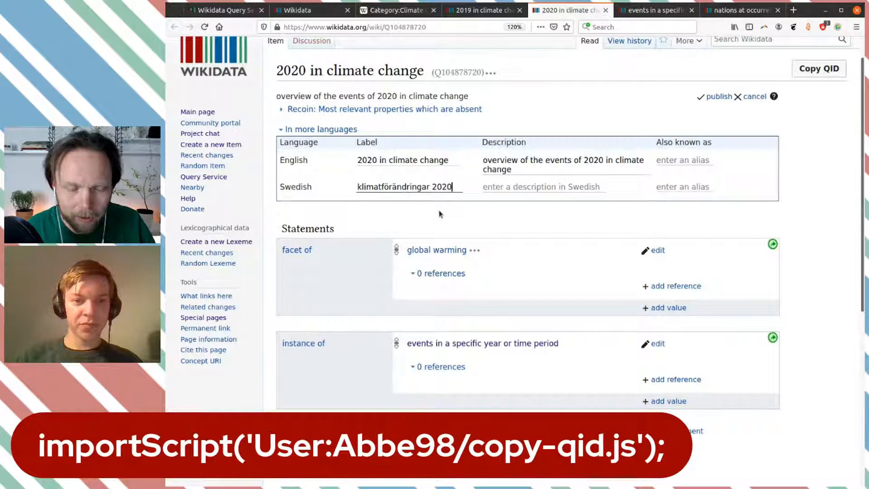
# Enter the Swedish description "överblick av händelser relaterade till klimatförändringar 2020" and publish the label and description changes.
pyautogui.click(508, 187)
pyautogui.write('över')
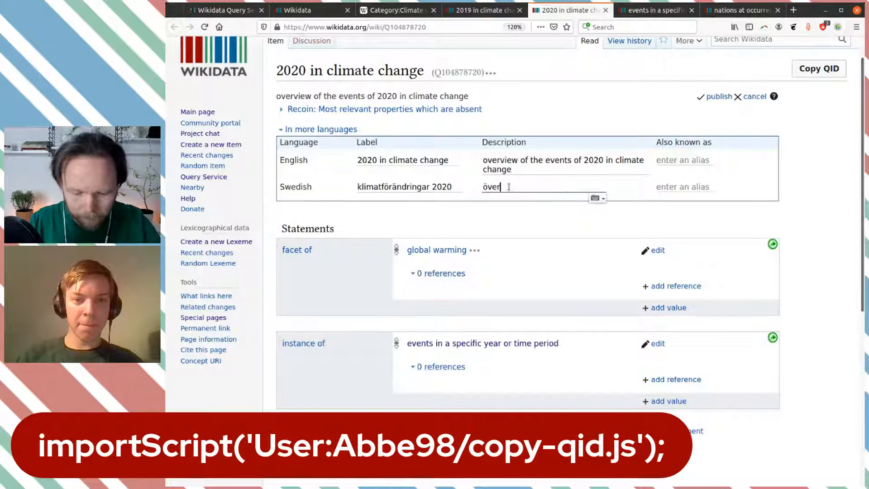
pyautogui.write('blick av')
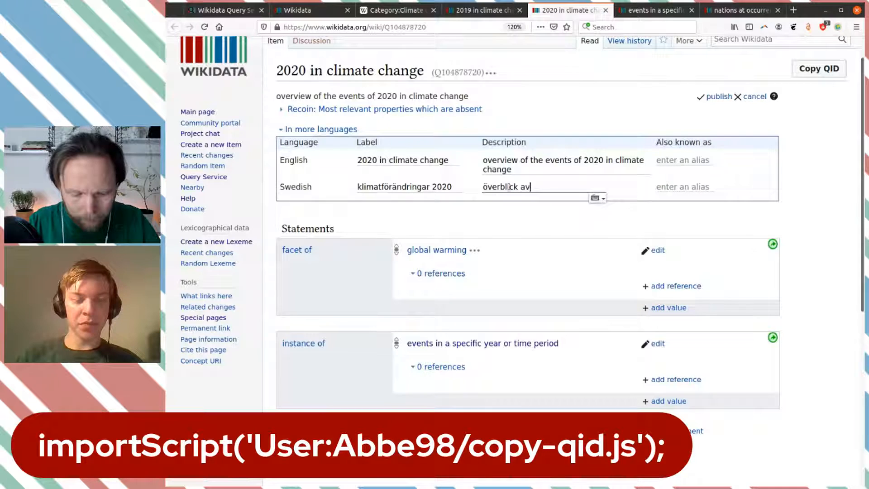
pyautogui.write(' händelse')
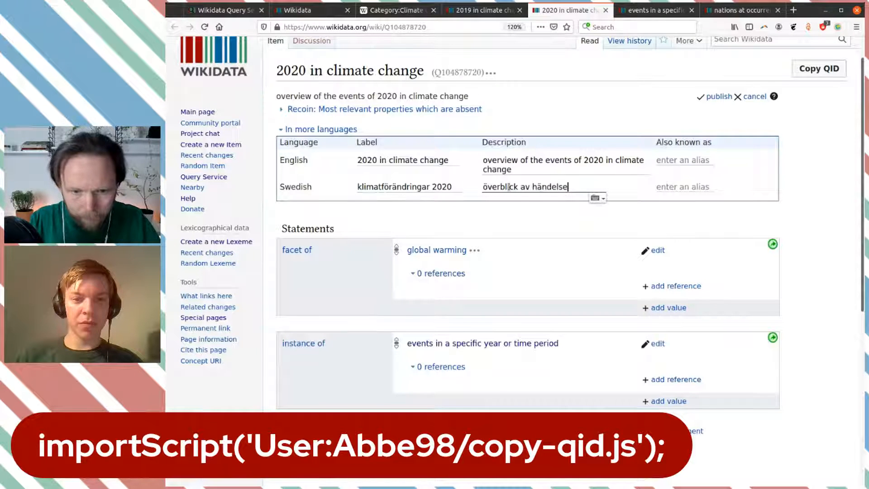
pyautogui.write('r relaterade')
pyautogui.write(' till klimatför')
pyautogui.write('äd')
pyautogui.write('dring')
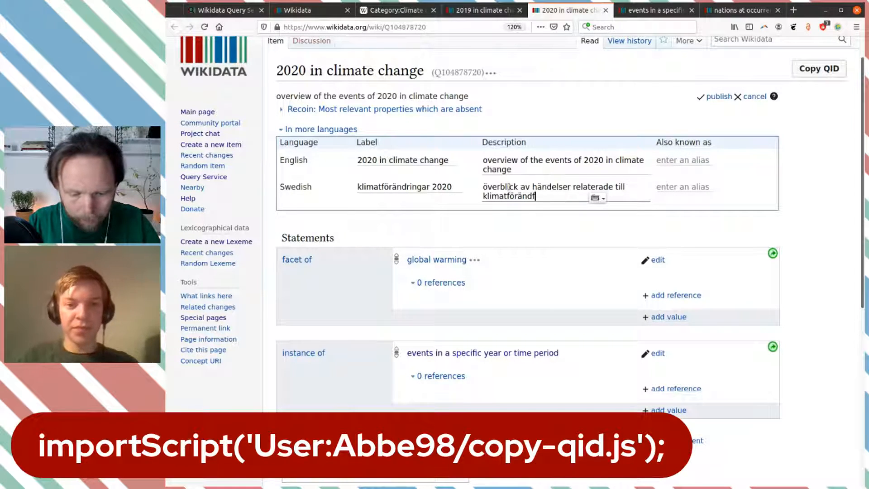
pyautogui.write('ar 2020')
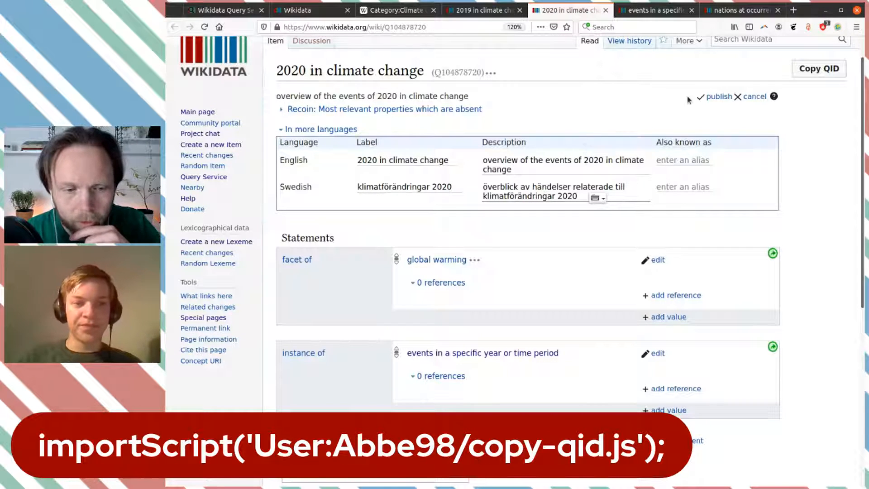
pyautogui.click(716, 96)
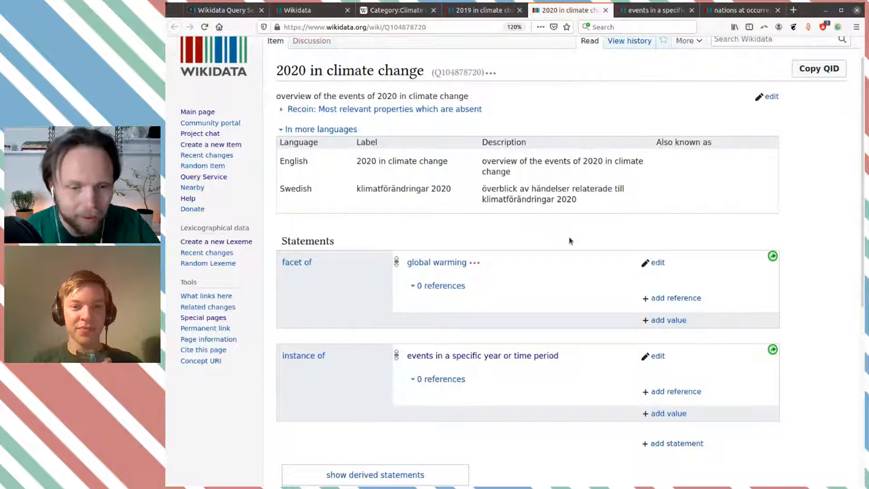
pyautogui.scroll(-3, 533, 232)
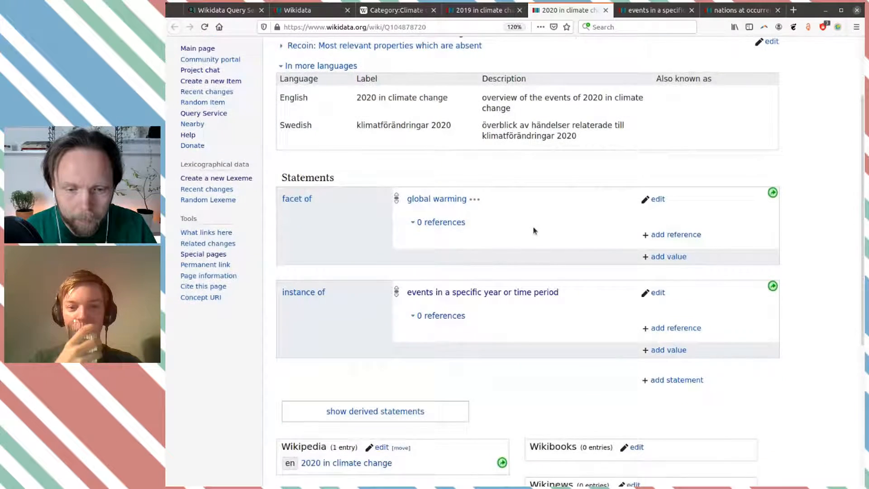
pyautogui.scroll(4, 533, 229)
pyautogui.scroll(-1, 533, 226)
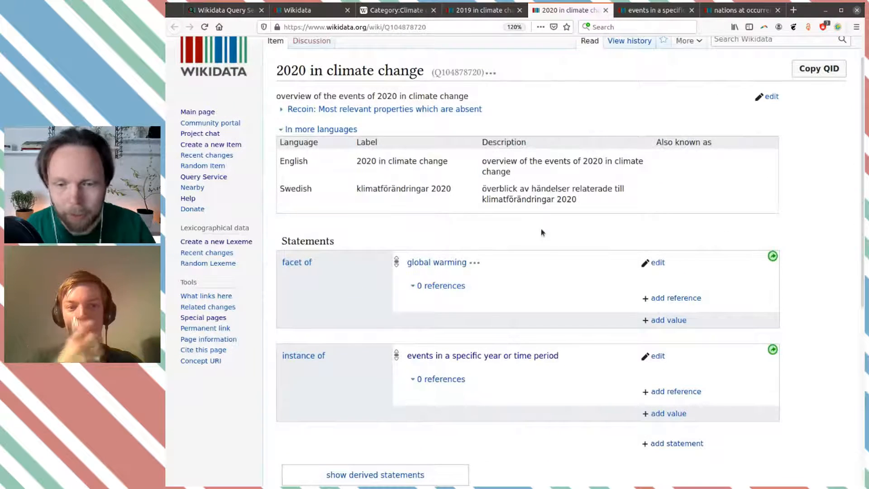
pyautogui.scroll(1, 541, 216)
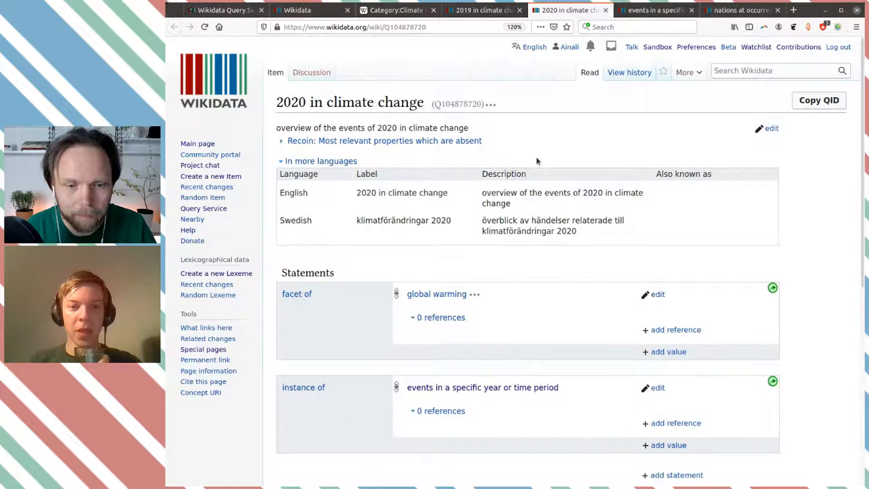
# Copy the Swedish label text from the "2020 in climate change" item and return to the "2019 in climate change" item.
pyautogui.click(475, 10)
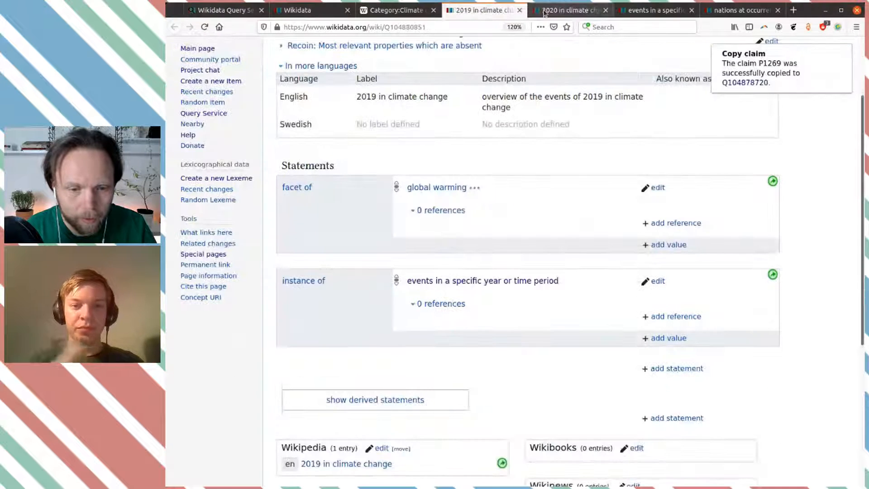
pyautogui.hotkey('ctrl', 'shift', 'Tab')
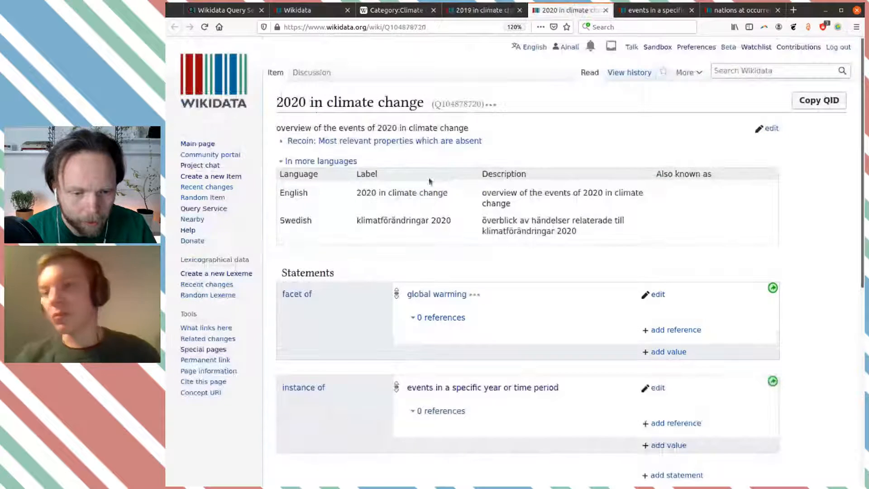
pyautogui.doubleClick(411, 220)
pyautogui.hotkey('ctrl', 'c')
pyautogui.hotkey('ctrl', 'shift', 'Tab')
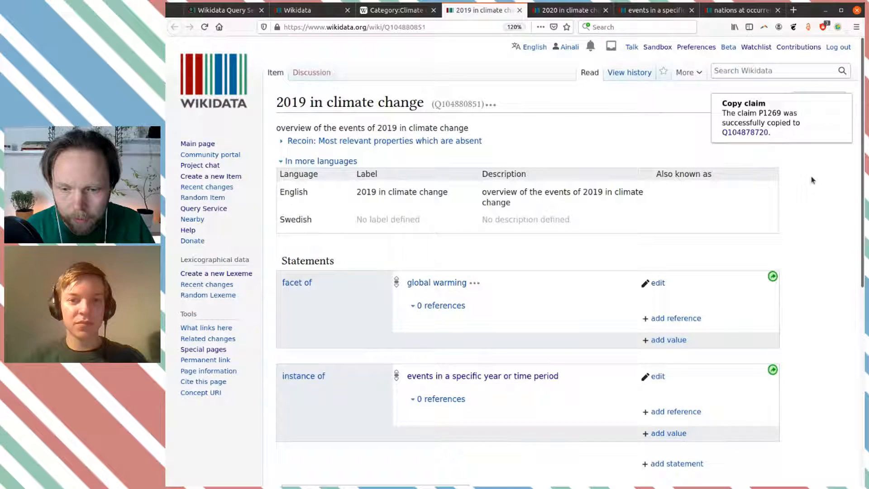
# Enter "klimatförändringar 2019" as the Swedish label of the "2019 in climate change" item.
pyautogui.scroll(-4, 650, 122)
pyautogui.scroll(4, 650, 122)
pyautogui.scroll(-1, 647, 122)
pyautogui.scroll(-1, 647, 122)
pyautogui.scroll(2, 724, 131)
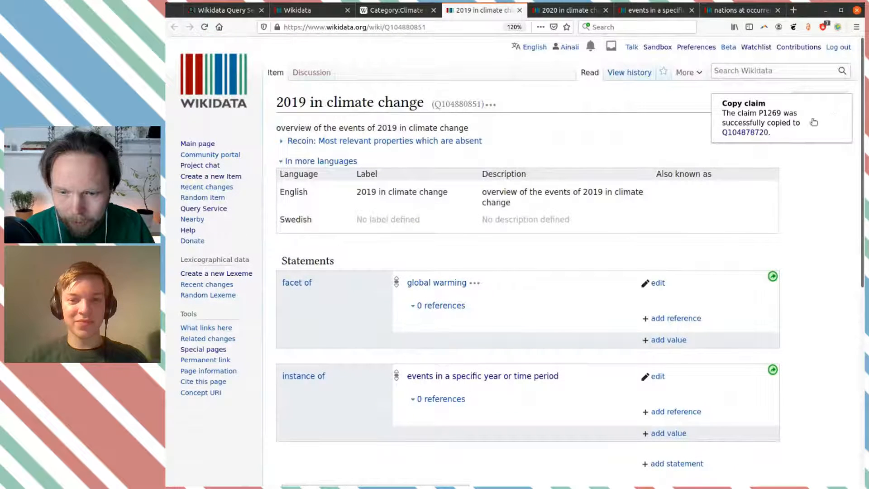
pyautogui.click(770, 129)
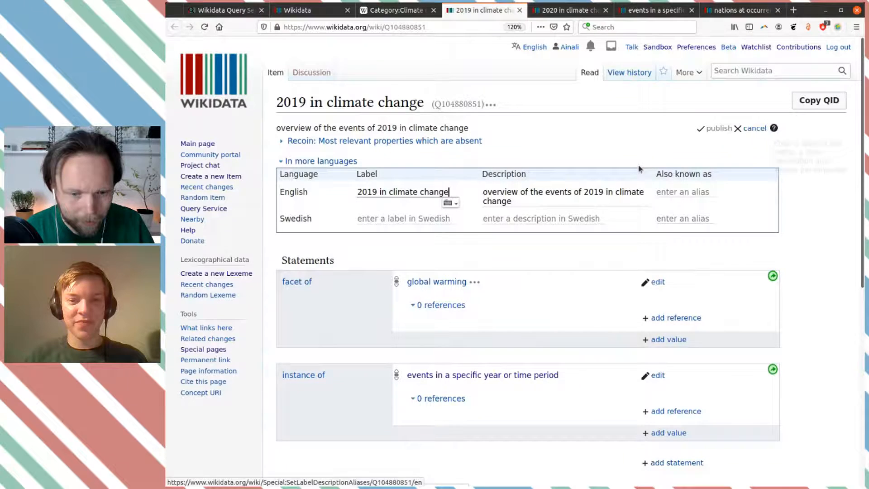
pyautogui.click(408, 217)
pyautogui.hotkey('ctrl', 'v')
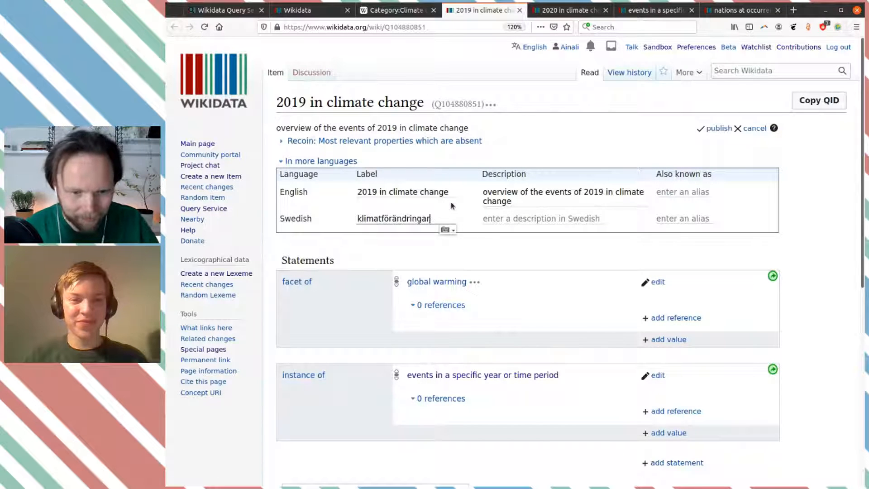
pyautogui.write('2019')
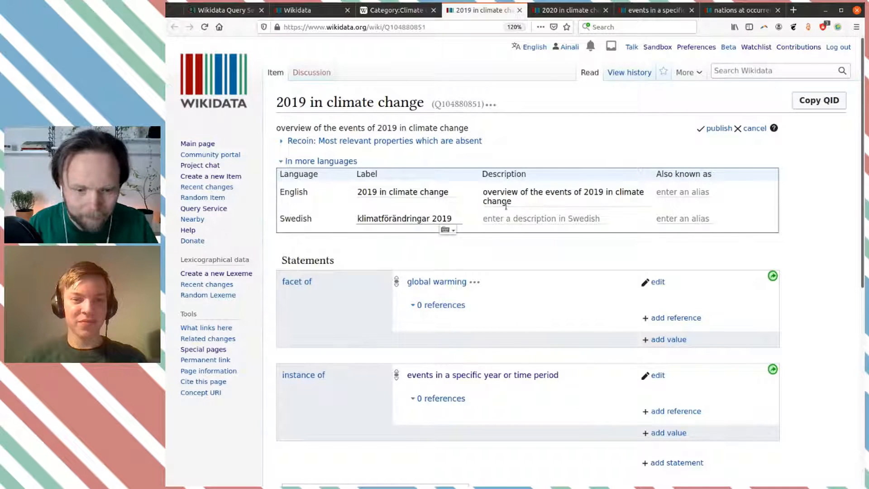
# Copy the Swedish description of the "2020 in climate change" item into the Swedish description of the "2019 in climate change" item.
pyautogui.hotkey('ctrl', 'Tab')
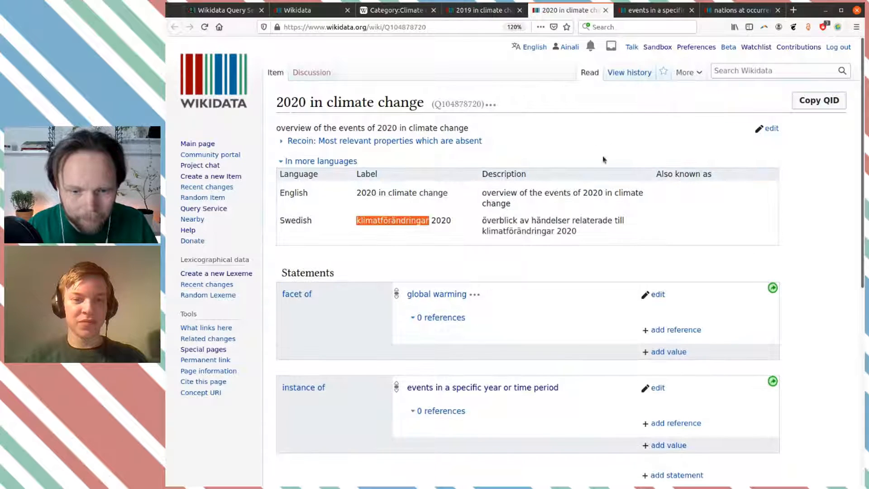
pyautogui.moveTo(580, 236); pyautogui.dragTo(471, 219)
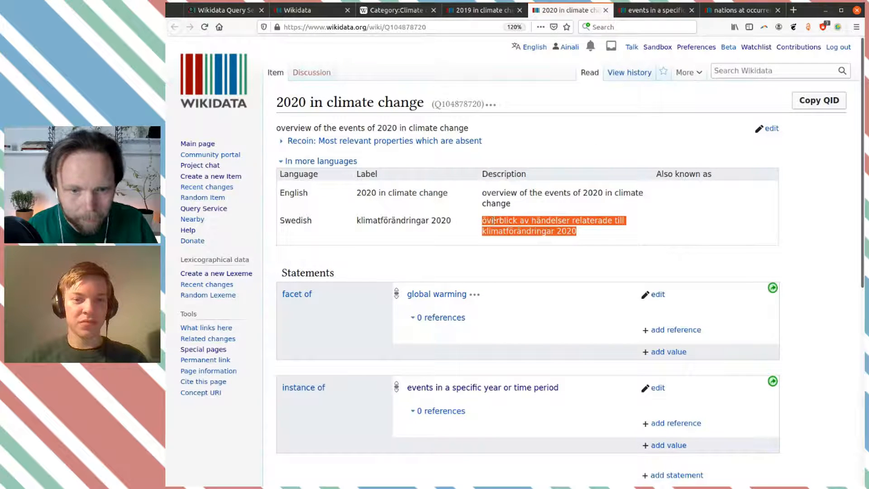
pyautogui.hotkey('ctrl', 'c')
pyautogui.hotkey('ctrl', 'shift', 'Tab')
pyautogui.click(573, 217)
pyautogui.hotkey('ctrl', 'v')
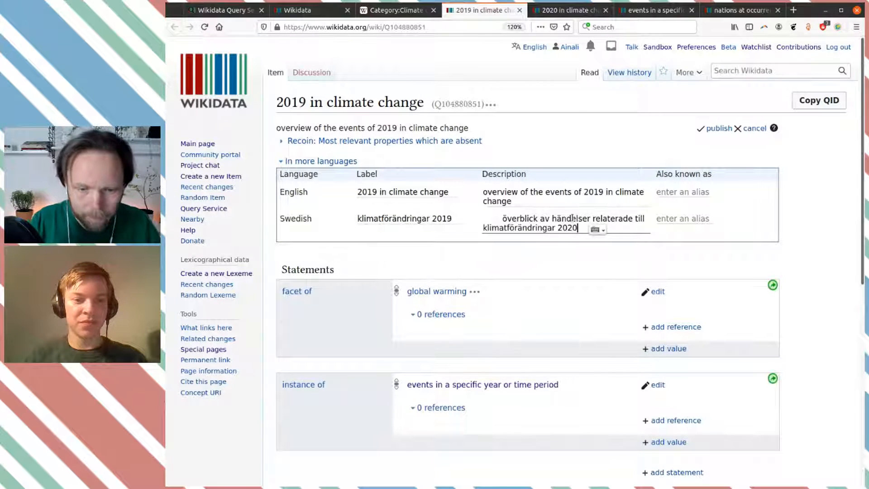
# Change the year in the copied Swedish description to 2019, remove its leading spaces, and publish the label and description.
pyautogui.write('19')
pyautogui.press('Home')
pyautogui.press('Delete')
pyautogui.press('Delete')
pyautogui.press('Delete')
pyautogui.press('Delete')
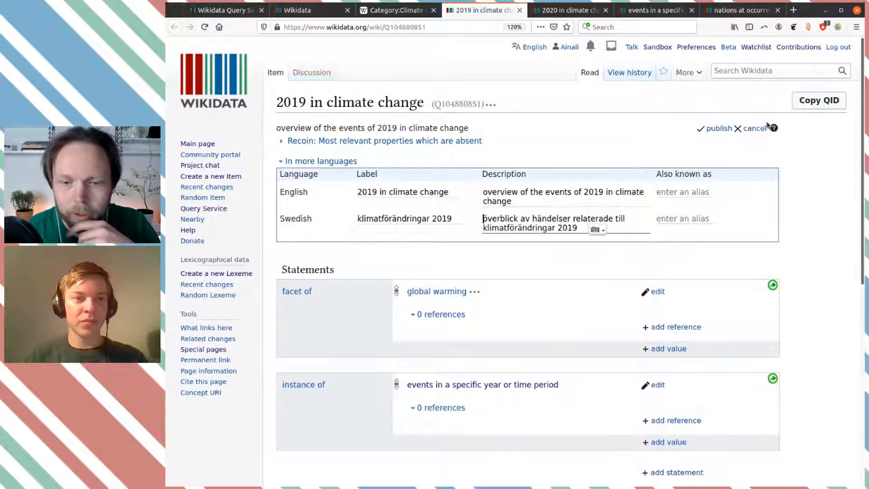
pyautogui.click(720, 128)
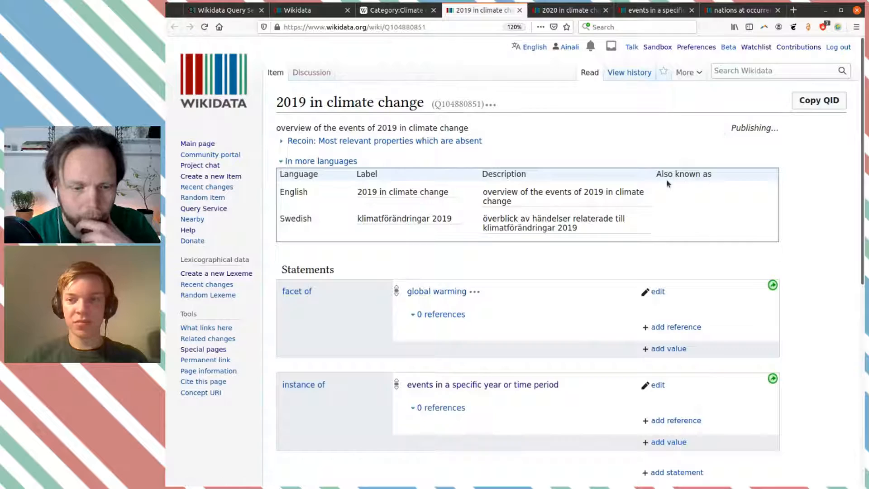
# Close the "2019 in climate change" and "2020 in climate change" items and return to the Wikipedia category page on climate change.
pyautogui.scroll(-2, 665, 183)
pyautogui.scroll(-2, 662, 182)
pyautogui.scroll(2, 661, 182)
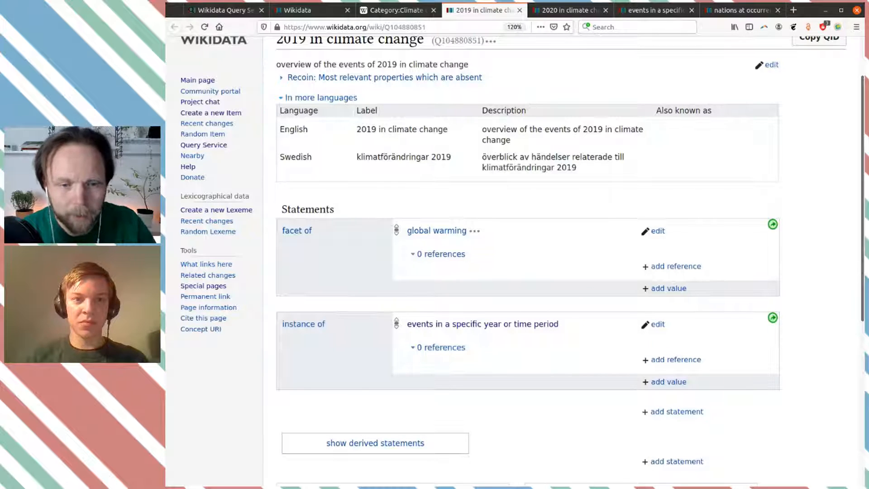
pyautogui.click(520, 10)
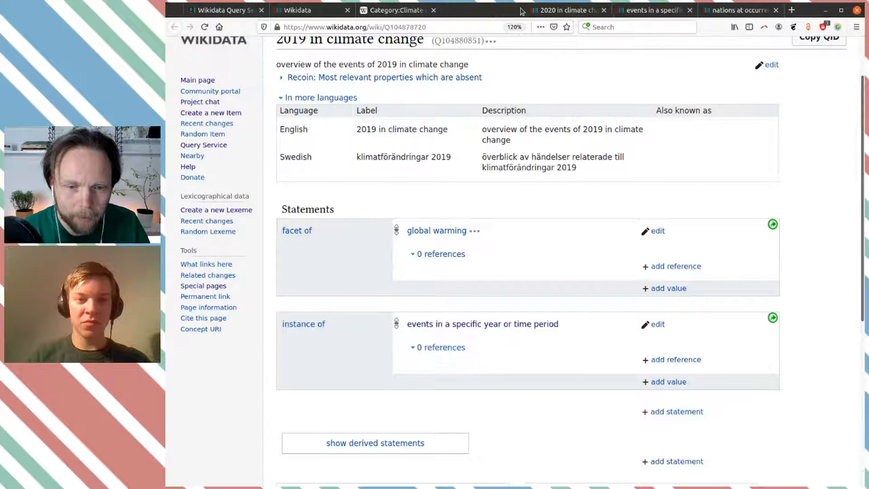
pyautogui.click(519, 10)
pyautogui.click(425, 11)
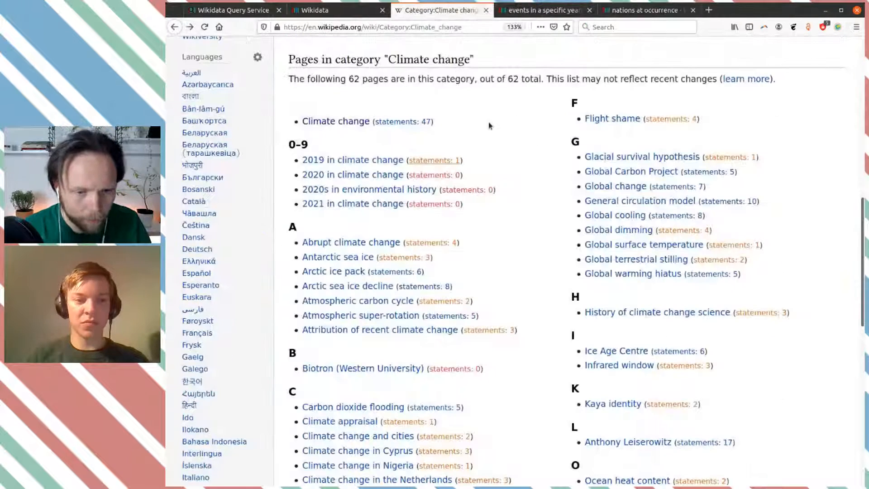
# Reopen the "2020 in climate change" item and open the Wikidata item for "2021 in climate change" from the category list.
pyautogui.scroll(-1, 492, 130)
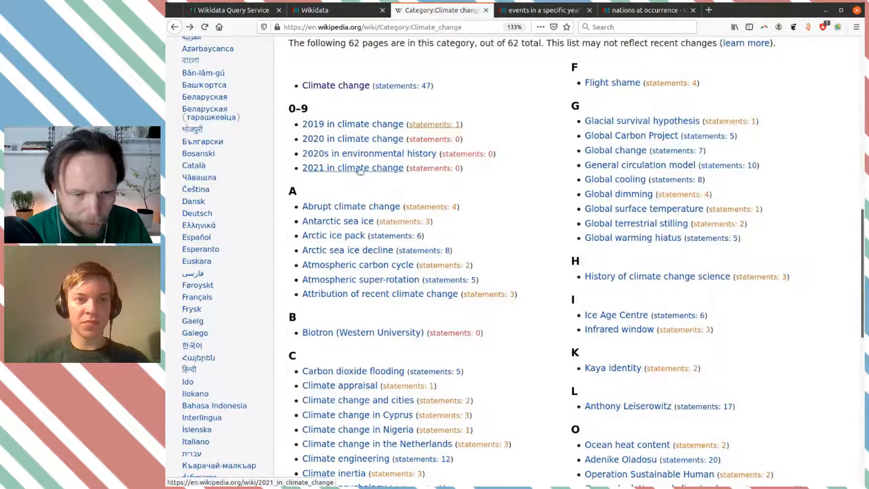
pyautogui.click(415, 153)
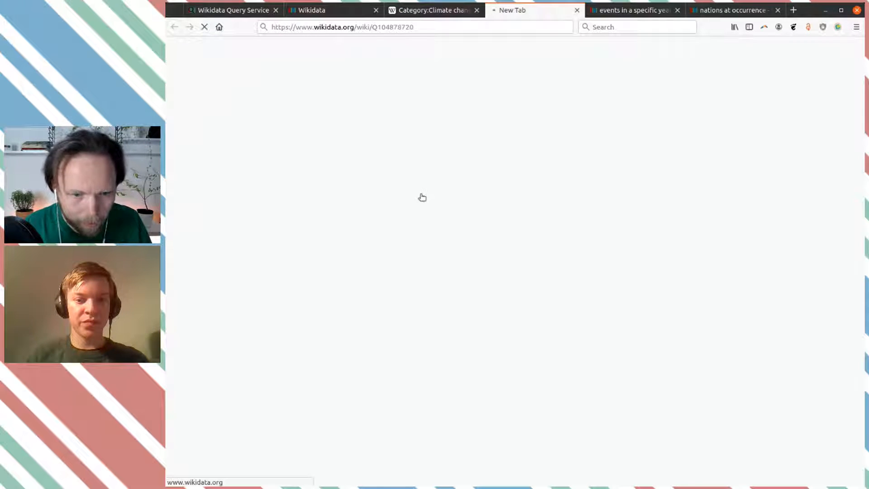
pyautogui.hotkey('ctrl', 'pageup')
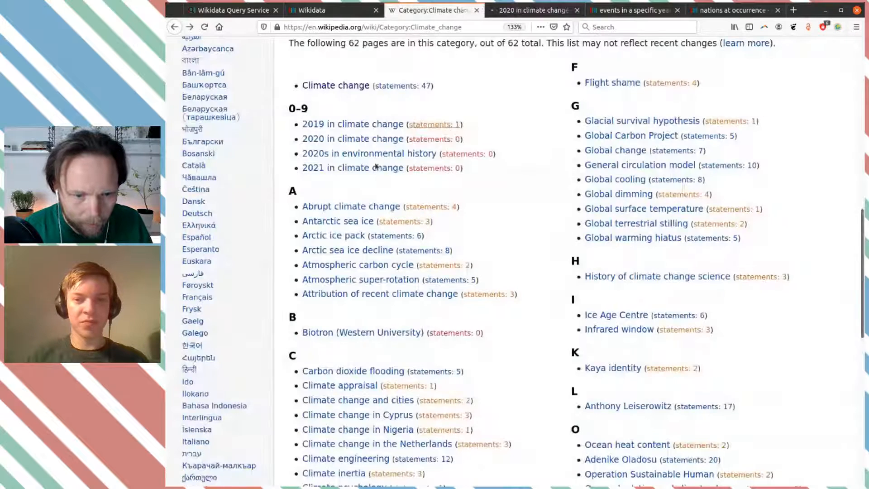
pyautogui.middleClick(443, 169)
pyautogui.hotkey('ctrl', 'pagedown')
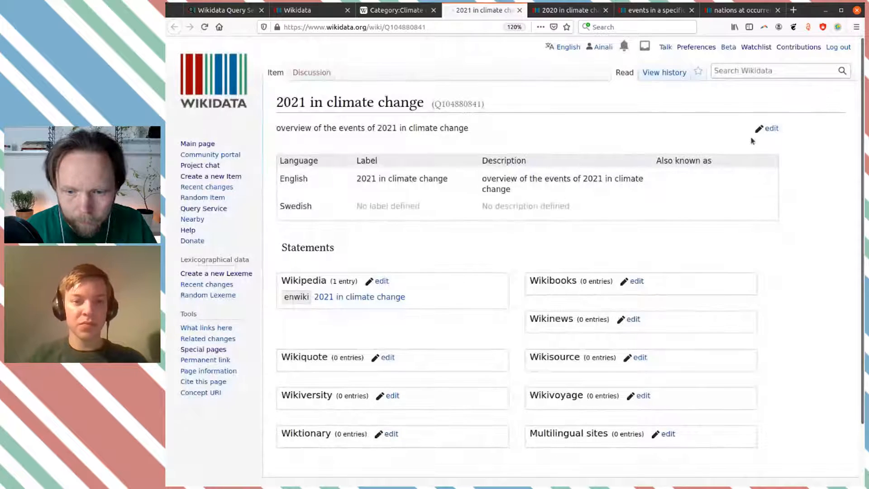
# Enter the Swedish description "överblick av händelser relaterade till klimatförändringar 2021" for the "2021 in climate change" item.
pyautogui.click(773, 130)
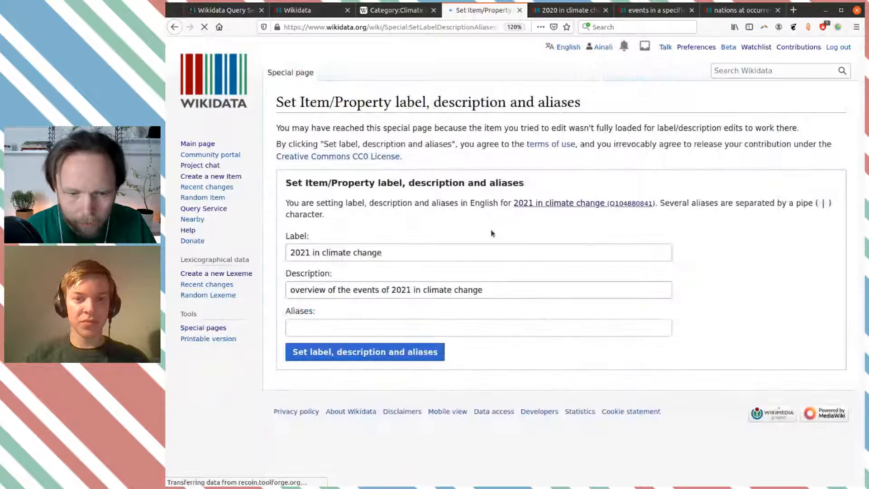
pyautogui.hotkey('alt', 'Left')
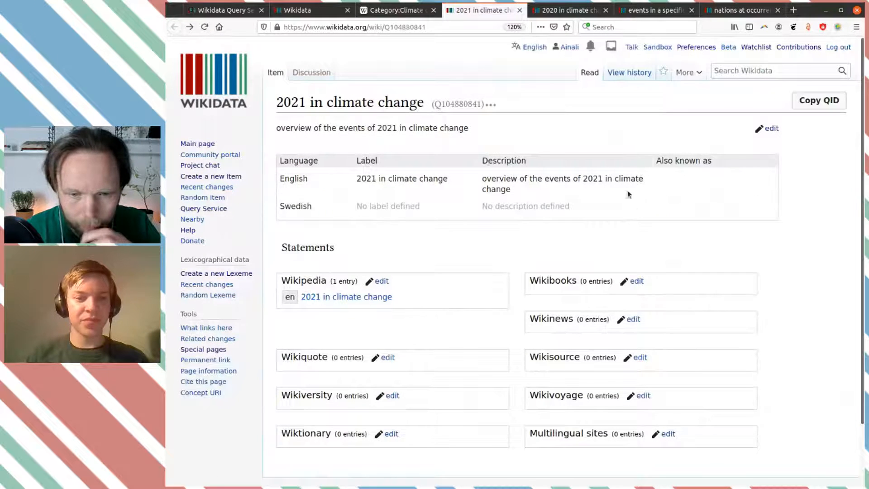
pyautogui.click(770, 129)
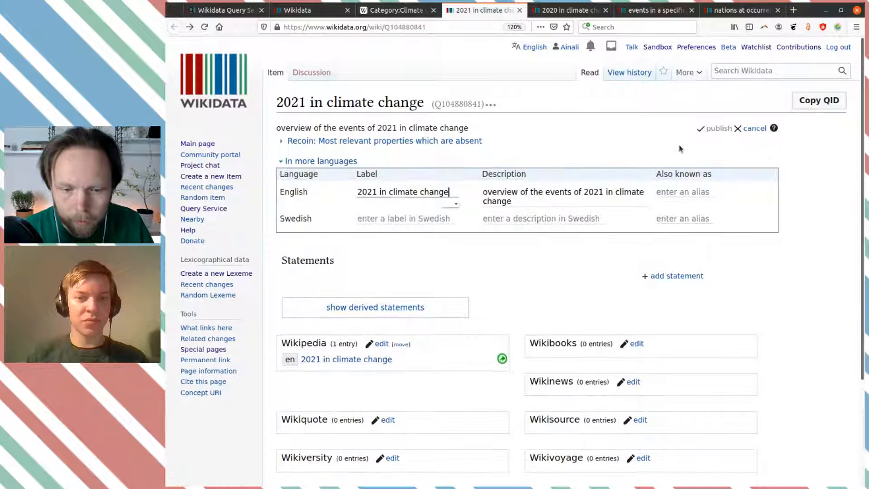
pyautogui.click(512, 218)
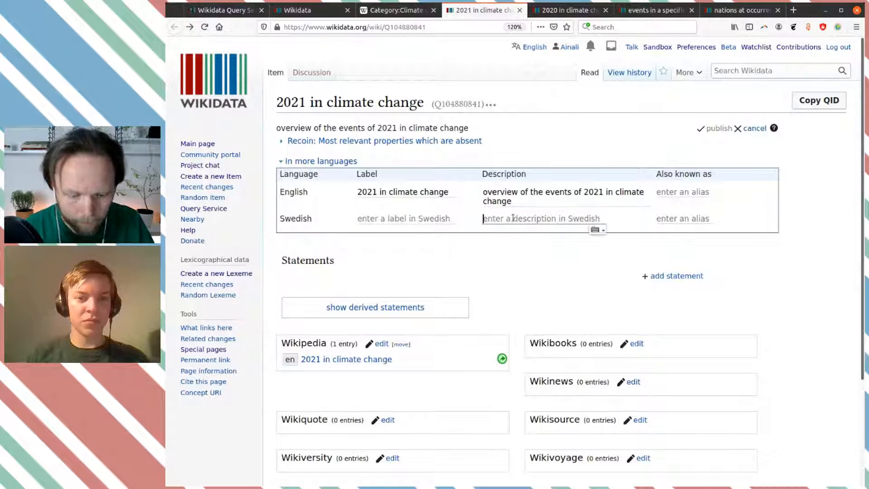
pyautogui.hotkey('ctrl', 'v')
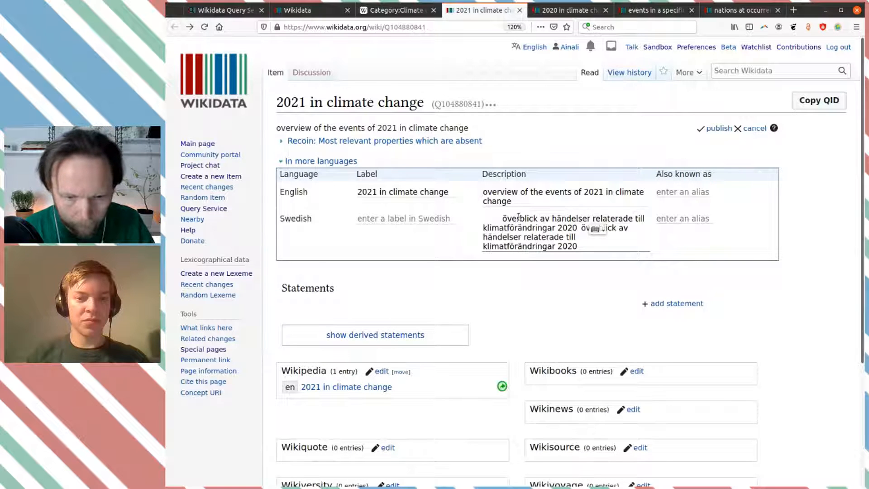
pyautogui.moveTo(576, 247); pyautogui.dragTo(582, 226)
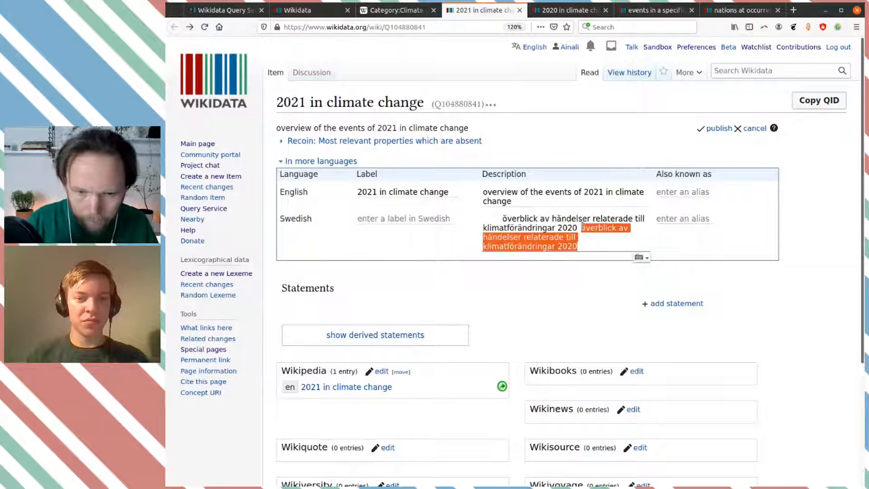
pyautogui.press('BackSpace')
pyautogui.write('1')
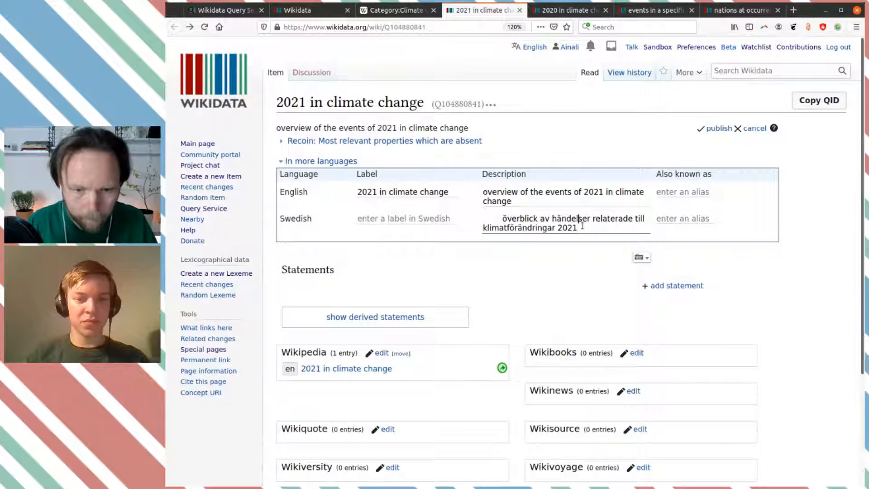
pyautogui.press('Delete')
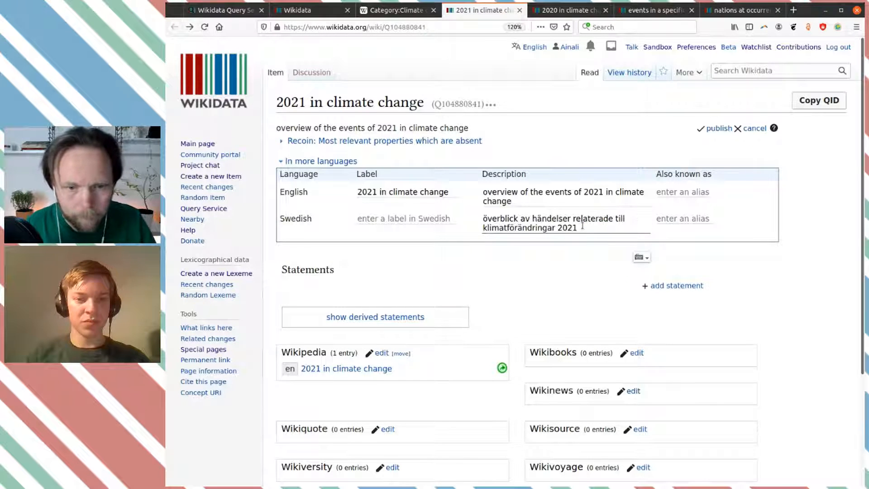
# Enter the Swedish label "klimatförändringar 2021", reusing the 2020 item's label text, and publish the label and description.
pyautogui.hotkey('ctrl', 'Tab')
pyautogui.doubleClick(398, 219)
pyautogui.hotkey('ctrl', 'c')
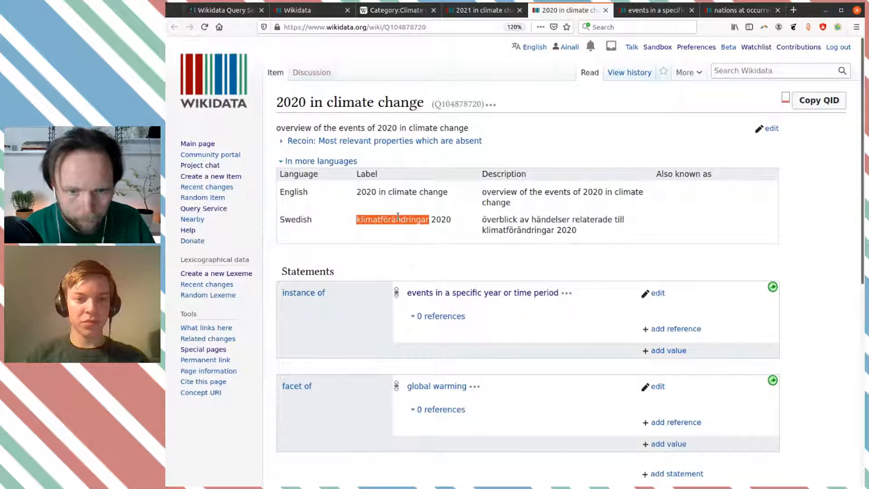
pyautogui.hotkey('ctrl', 'shift', 'Tab')
pyautogui.click(384, 217)
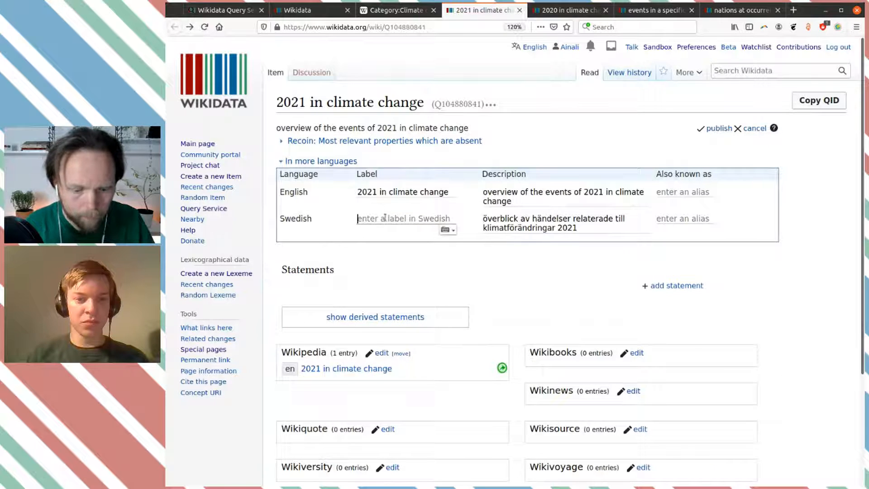
pyautogui.hotkey('ctrl', 'v')
pyautogui.write('202')
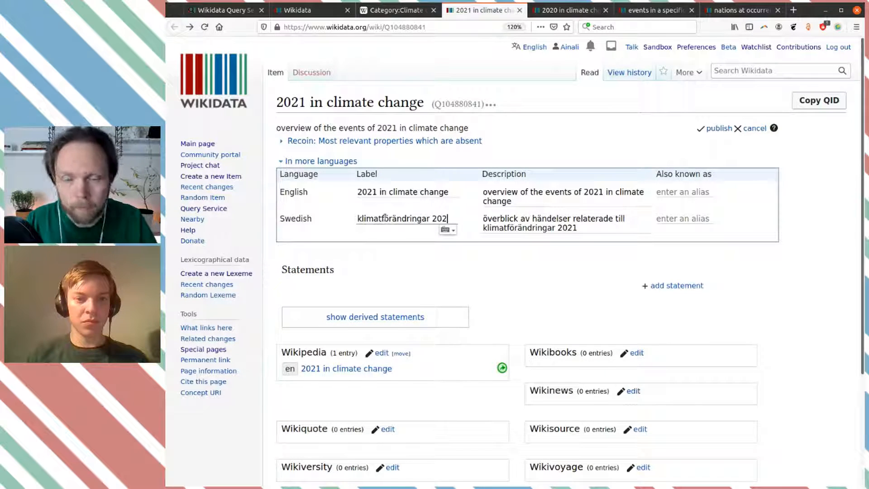
pyautogui.write('1')
pyautogui.click(717, 129)
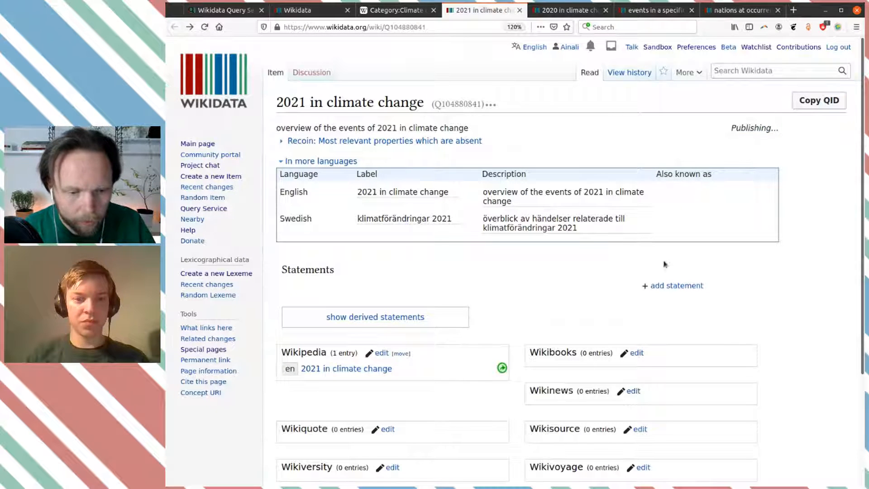
# Add and publish an "instance of" statement with the value "events in a specific year or time period", using that item's copied QID.
pyautogui.click(662, 287)
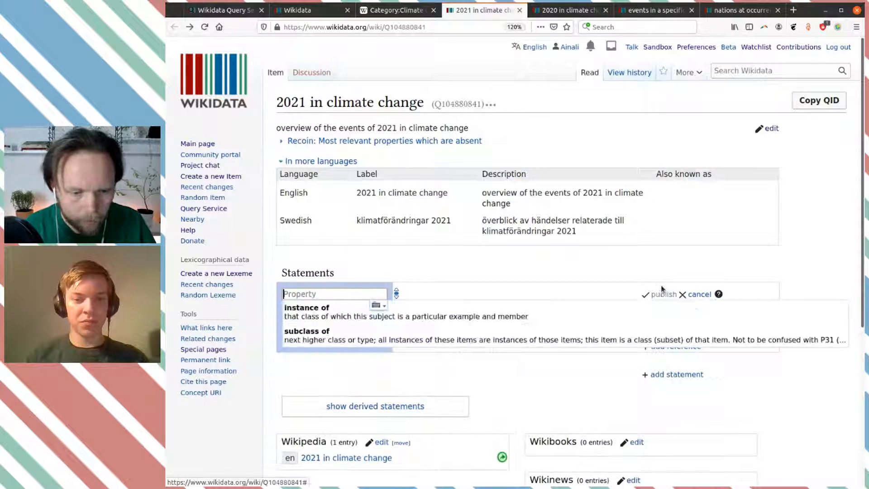
pyautogui.click(566, 311)
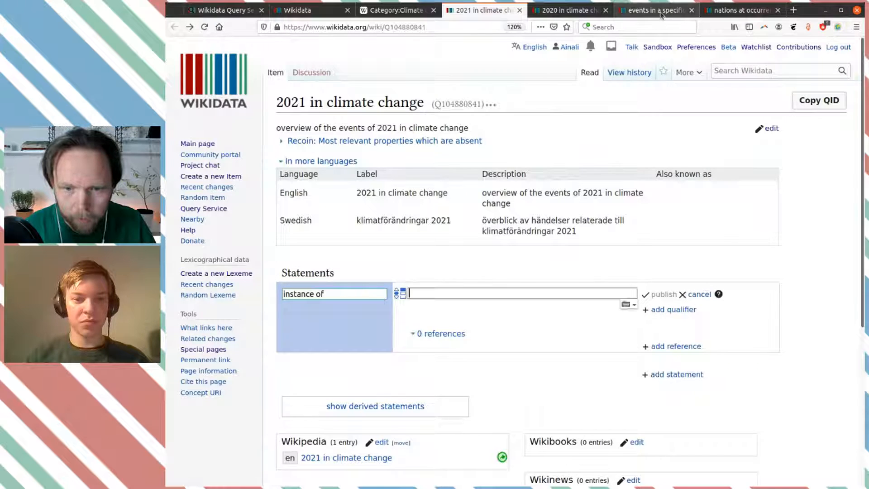
pyautogui.click(656, 10)
pyautogui.scroll(2, 740, 110)
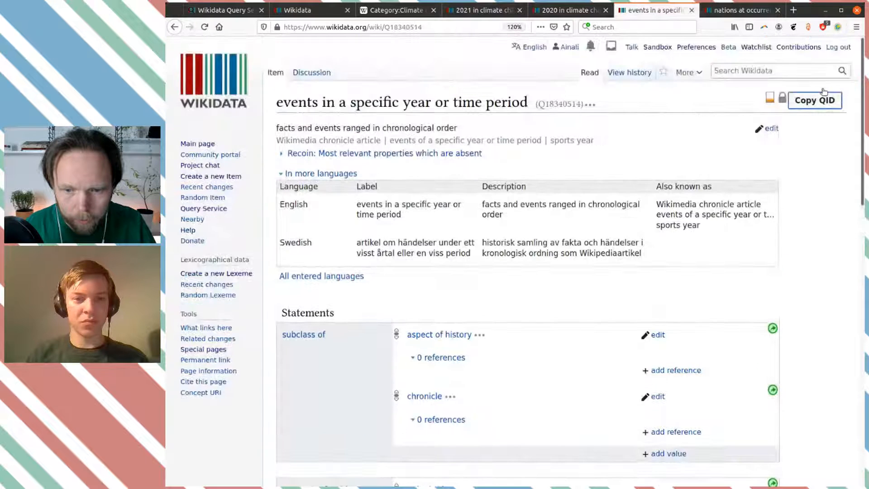
pyautogui.click(815, 100)
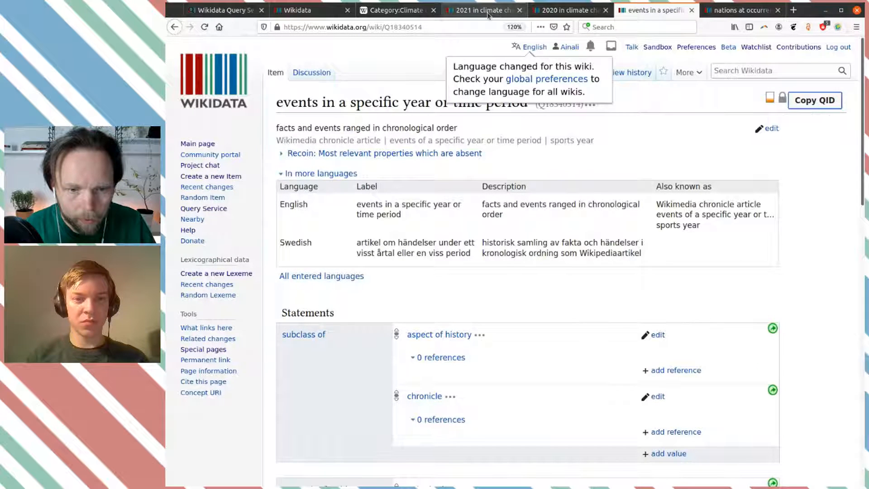
pyautogui.click(497, 11)
pyautogui.hotkey('ctrl', 'v')
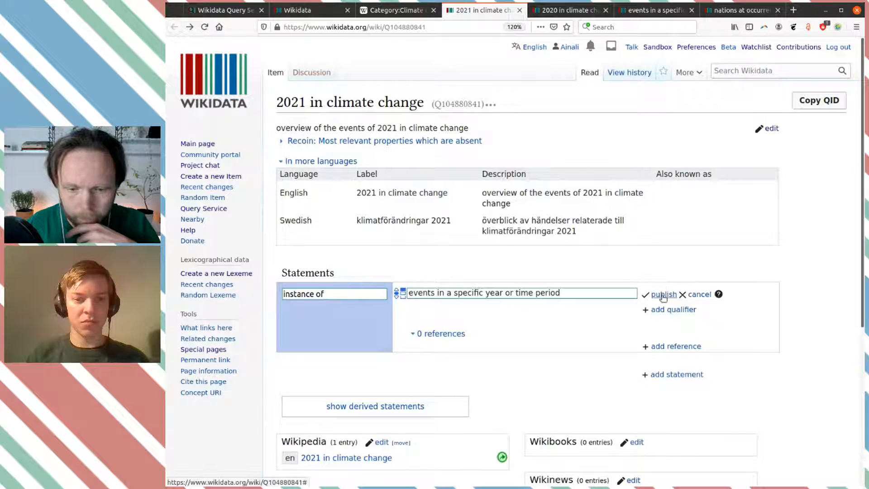
pyautogui.click(664, 294)
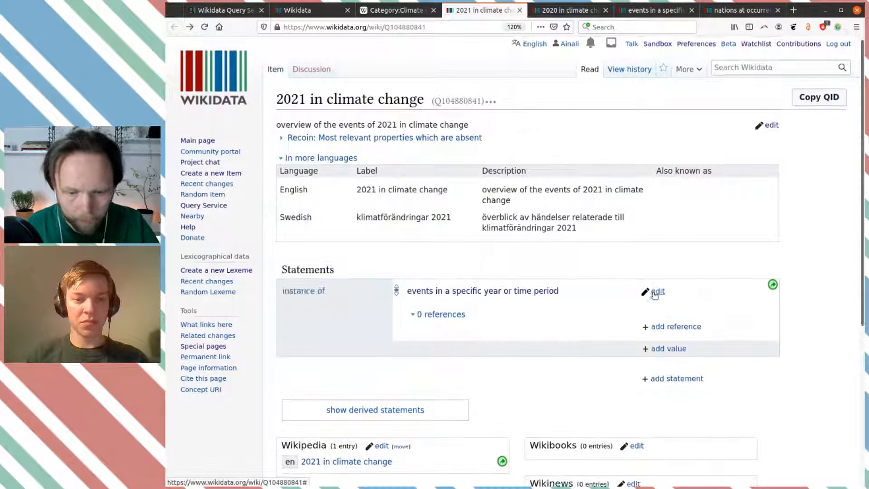
# Add and publish a "facet of" statement with the value "global warming" on the "2021 in climate change" item.
pyautogui.scroll(-2, 654, 292)
pyautogui.click(656, 289)
pyautogui.write('fa')
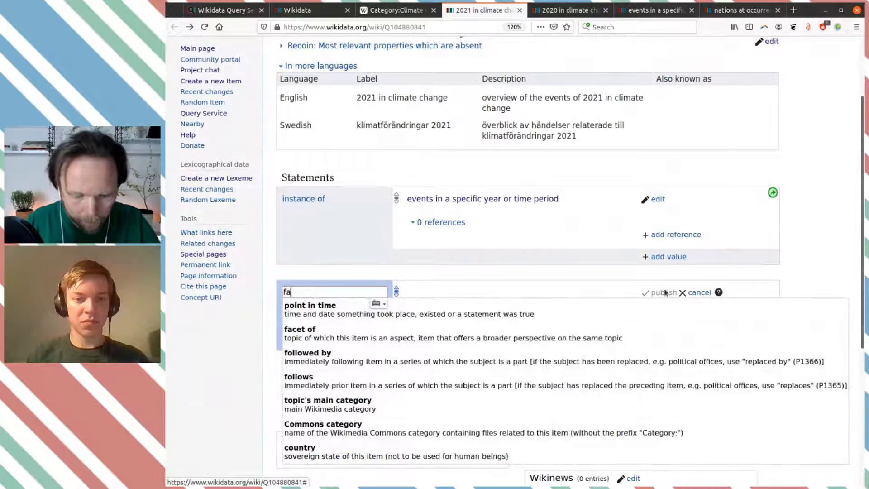
pyautogui.write('cet of')
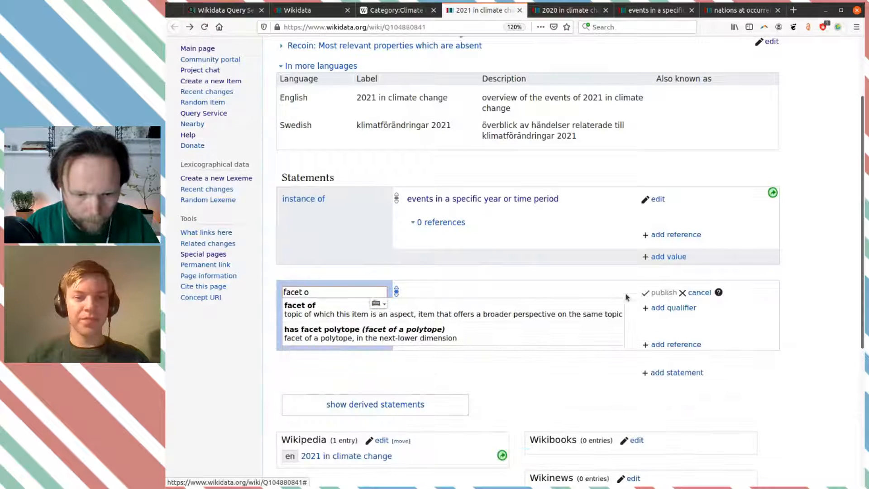
pyautogui.click(596, 300)
pyautogui.write('global warmi')
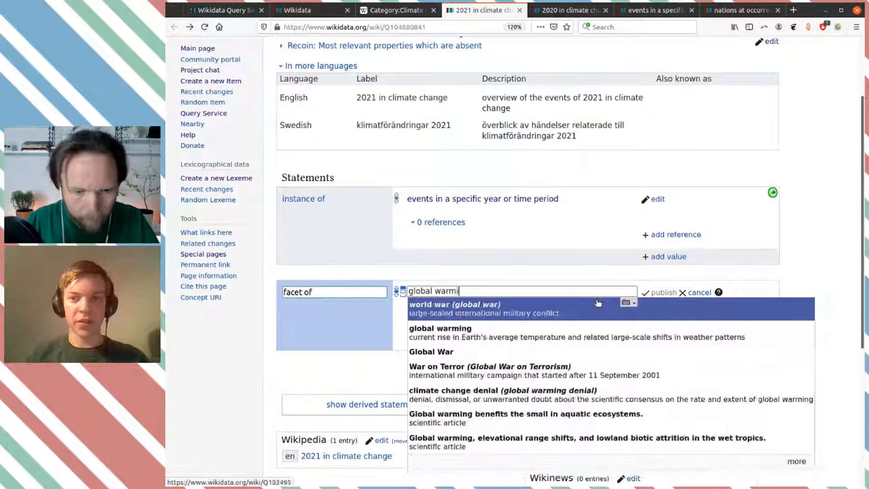
pyautogui.click(597, 302)
pyautogui.click(665, 293)
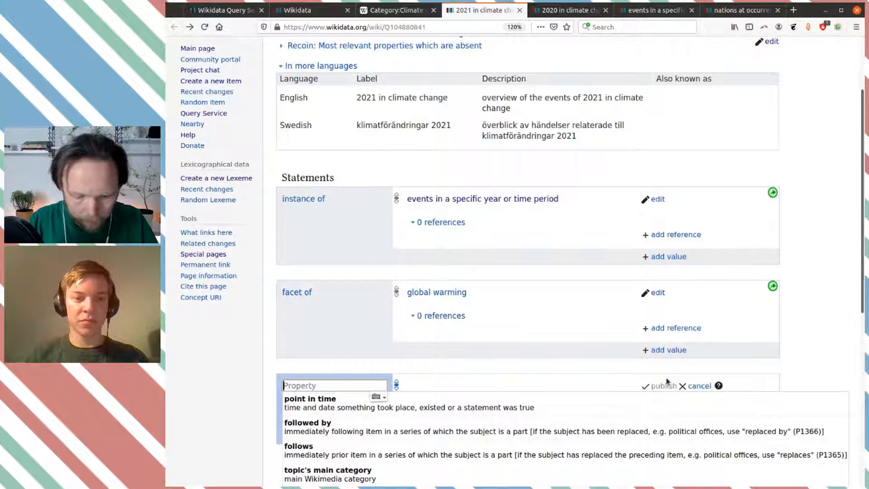
# Add an "on focus list of Wikimedia project" statement with the value "WikiProject Climate change", copy that value's text, and publish the statement.
pyautogui.write('on foc')
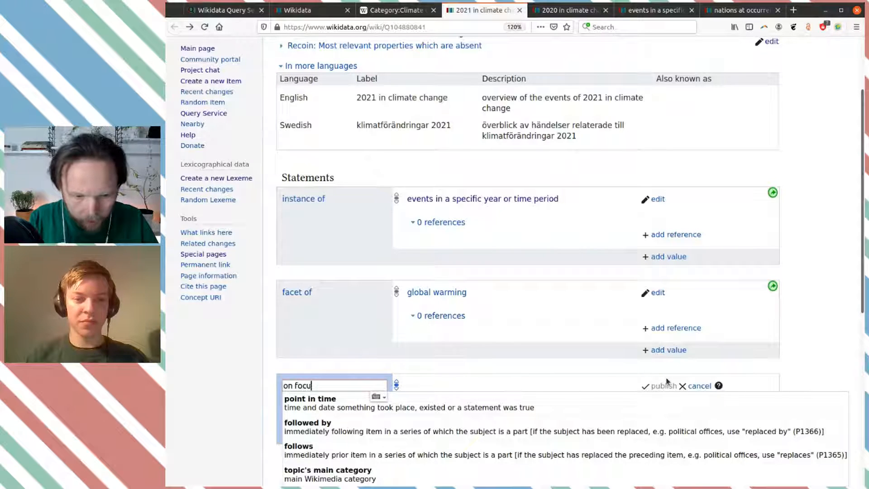
pyautogui.write('u')
pyautogui.press('Down')
pyautogui.press('Return')
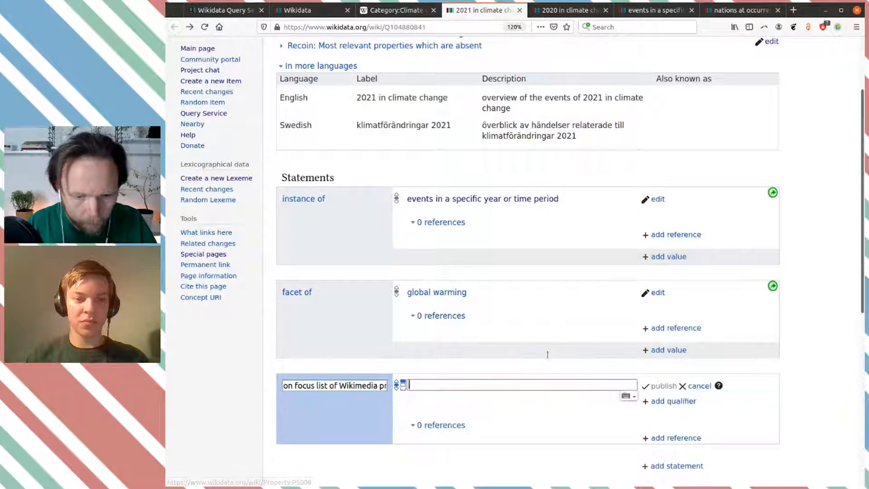
pyautogui.write('Wik')
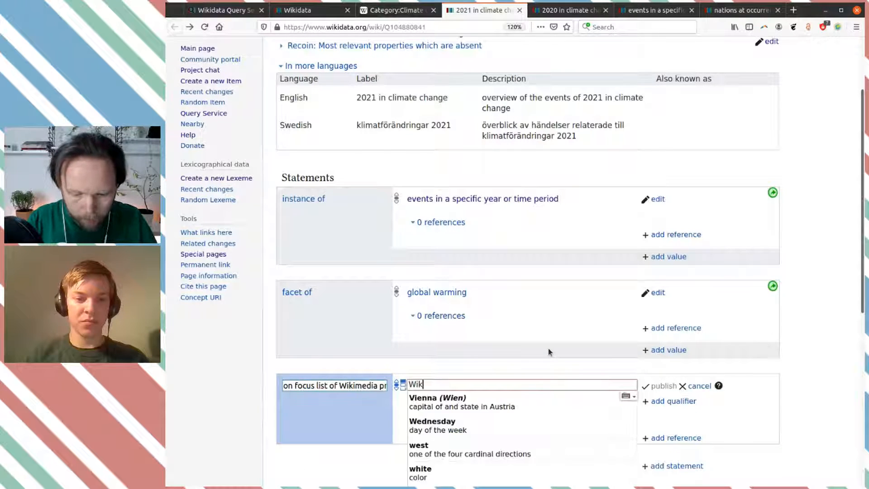
pyautogui.write('iProject Cl')
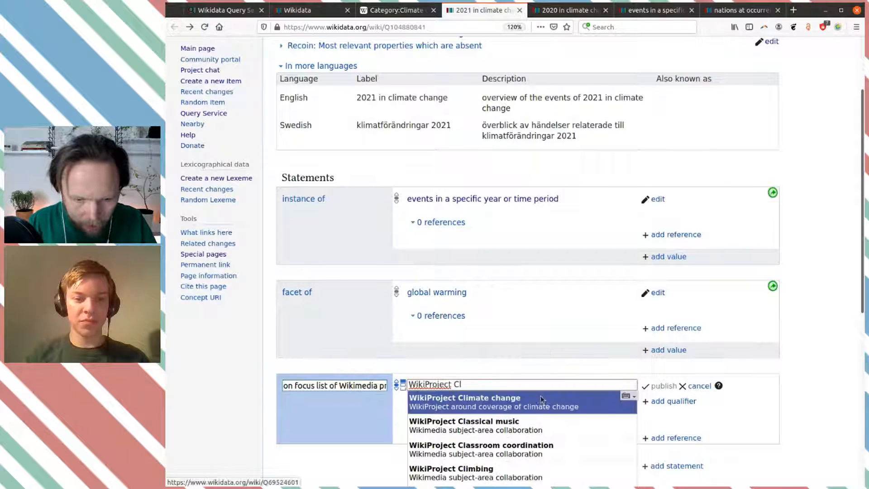
pyautogui.click(542, 400)
pyautogui.tripleClick(532, 386)
pyautogui.hotkey('ctrl', 'c')
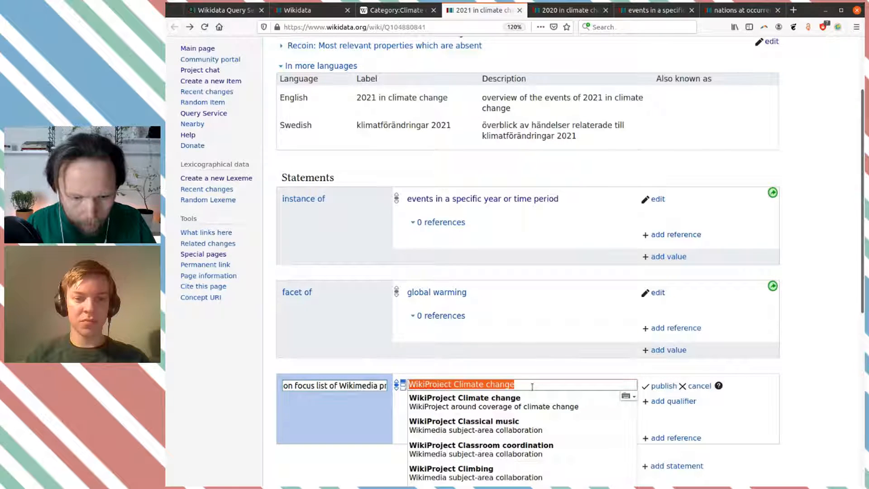
pyautogui.click(555, 386)
pyautogui.click(643, 387)
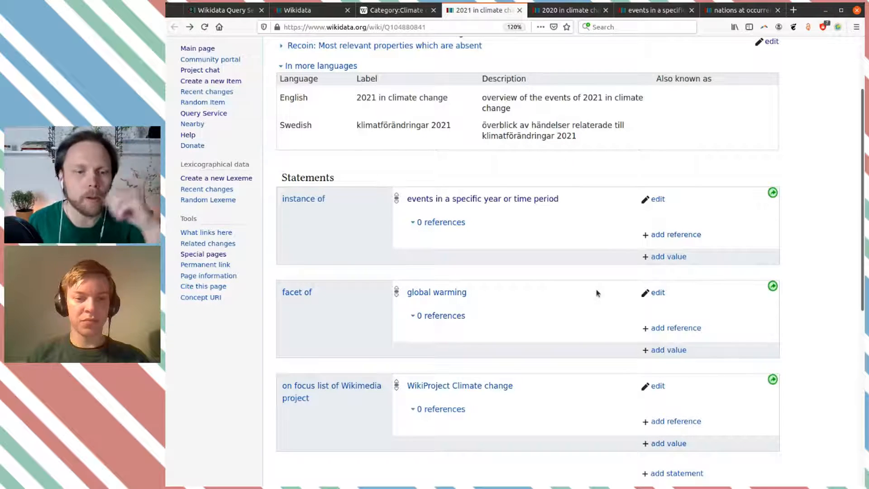
# Add and publish a "follows" statement with the value "2020 in climate change" on the 2021 item.
pyautogui.scroll(-3, 594, 293)
pyautogui.scroll(3, 594, 293)
pyautogui.scroll(-3, 601, 294)
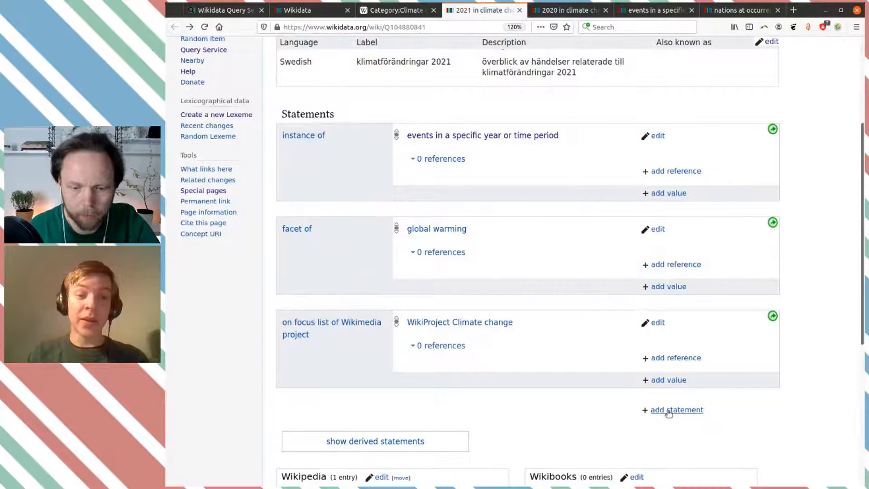
pyautogui.click(668, 409)
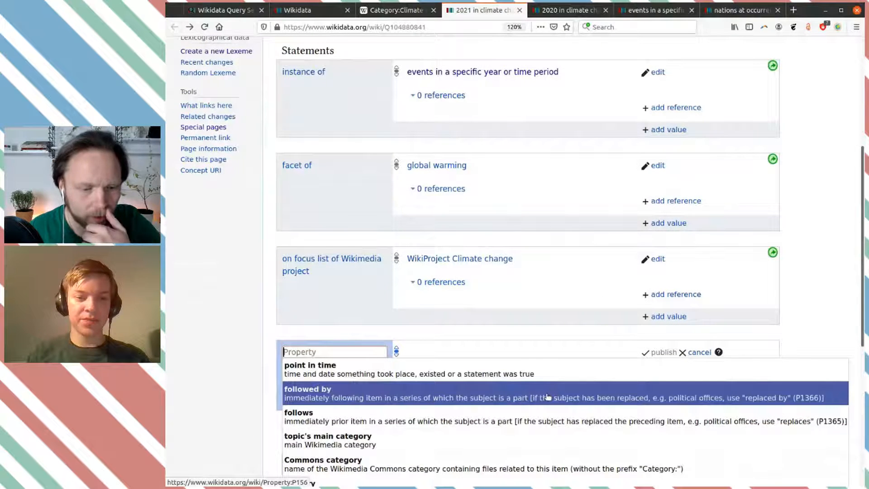
pyautogui.click(549, 414)
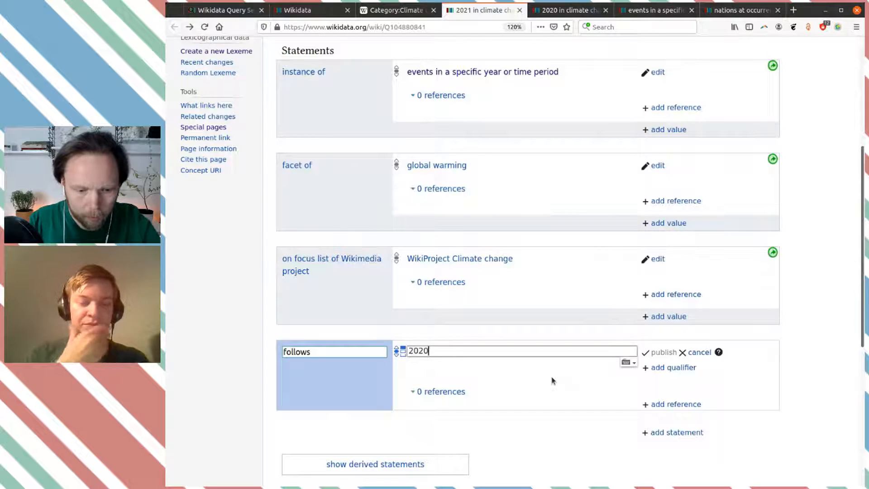
pyautogui.write('2020 in Cl')
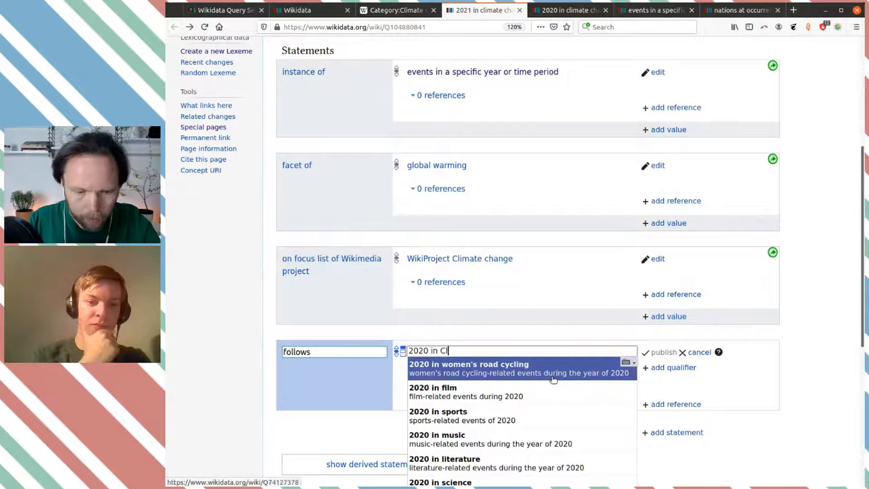
pyautogui.click(552, 377)
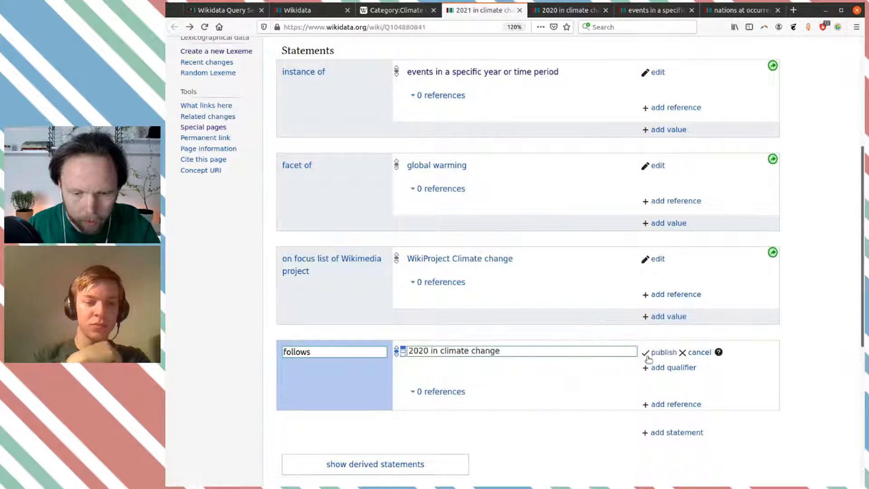
pyautogui.click(659, 355)
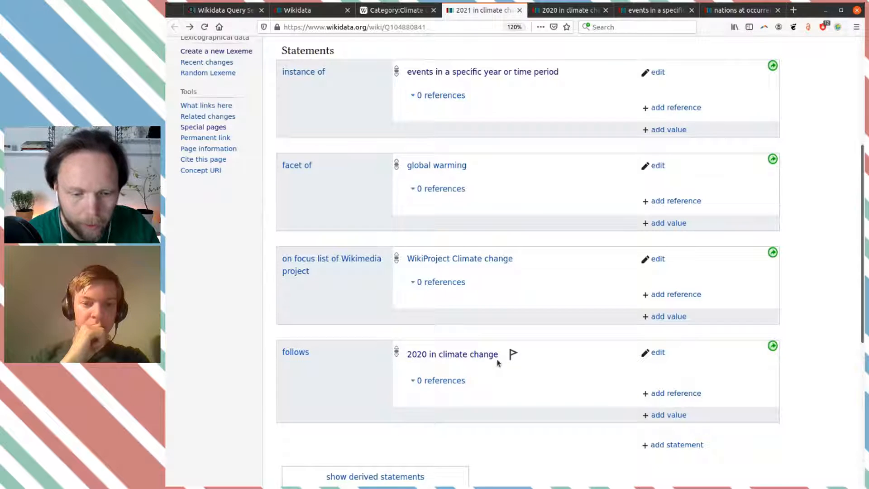
# Switch to the "2020 in climate change" item and publish an "on focus list of Wikimedia project" statement with the copied value "WikiProject Climate change".
pyautogui.middleClick(482, 355)
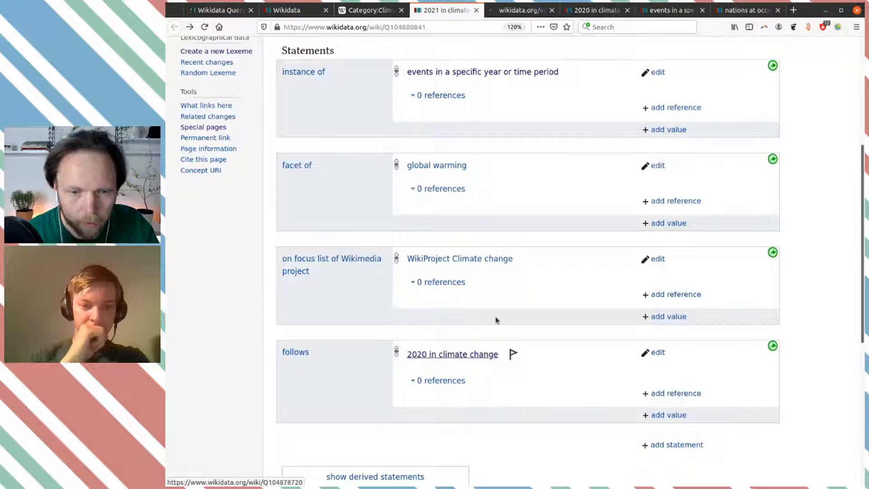
pyautogui.click(551, 10)
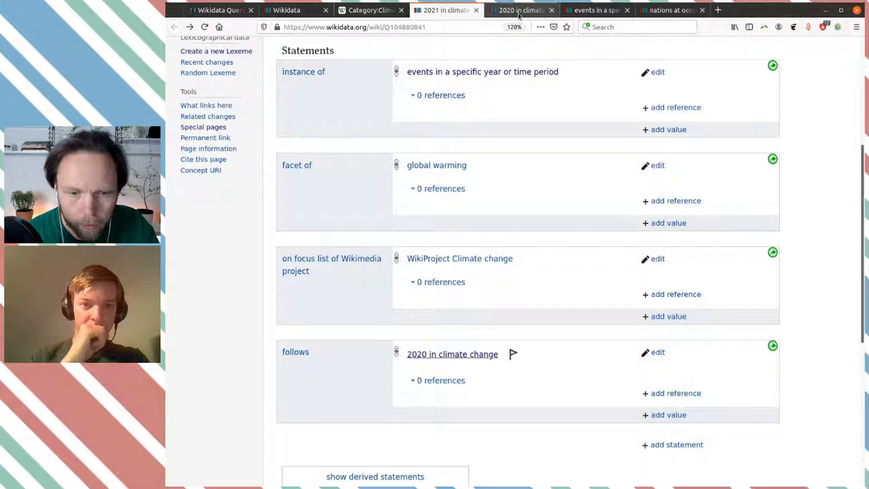
pyautogui.click(520, 10)
pyautogui.scroll(-3, 589, 252)
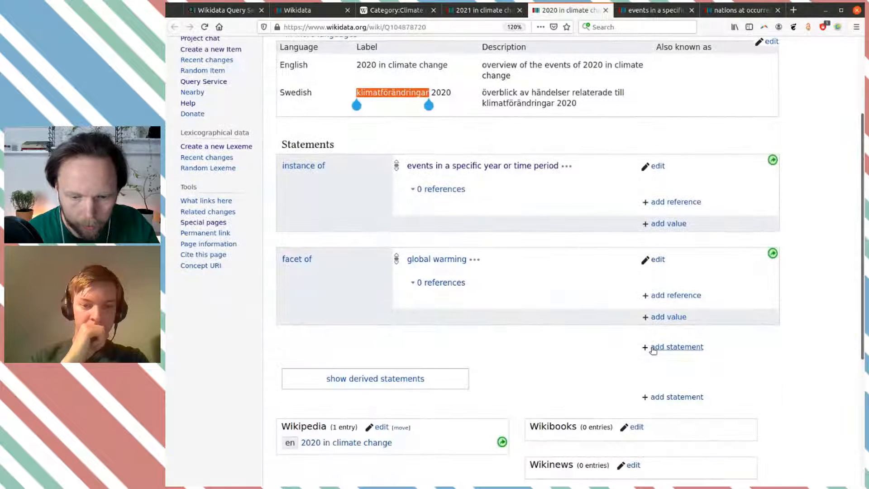
pyautogui.click(635, 348)
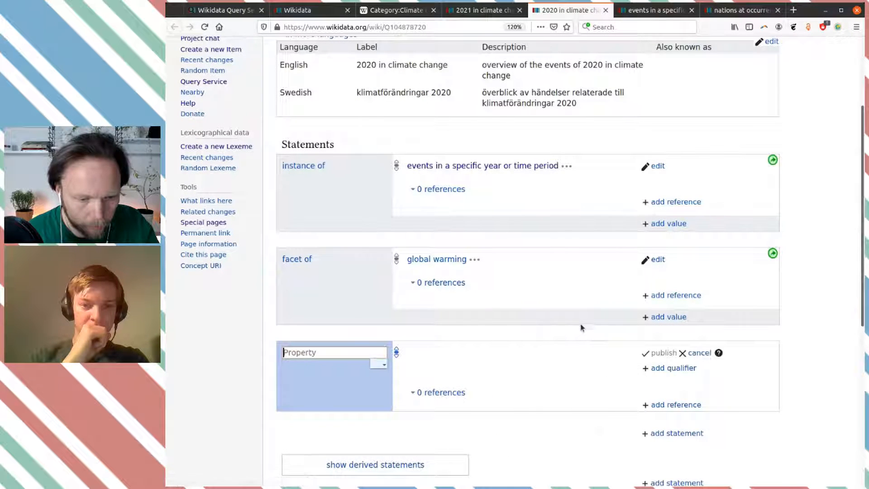
pyautogui.hotkey('ctrl', 'pageup')
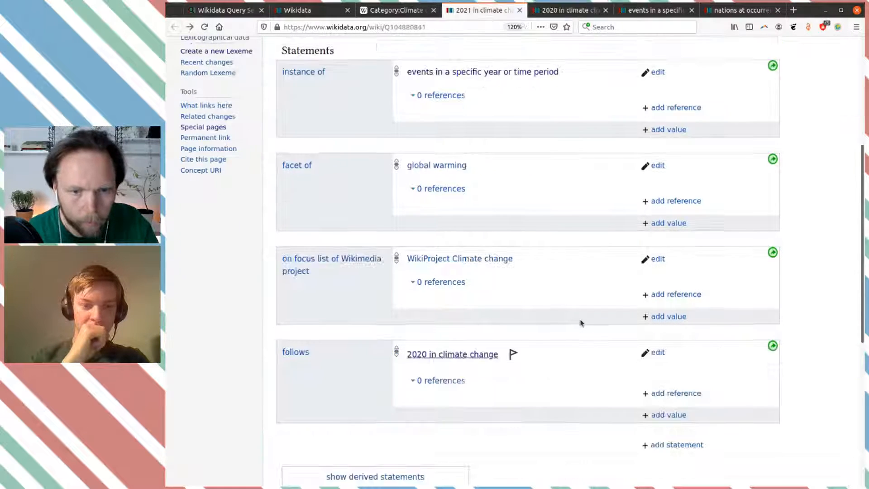
pyautogui.hotkey('ctrl', 'pagedown')
pyautogui.write('on fo')
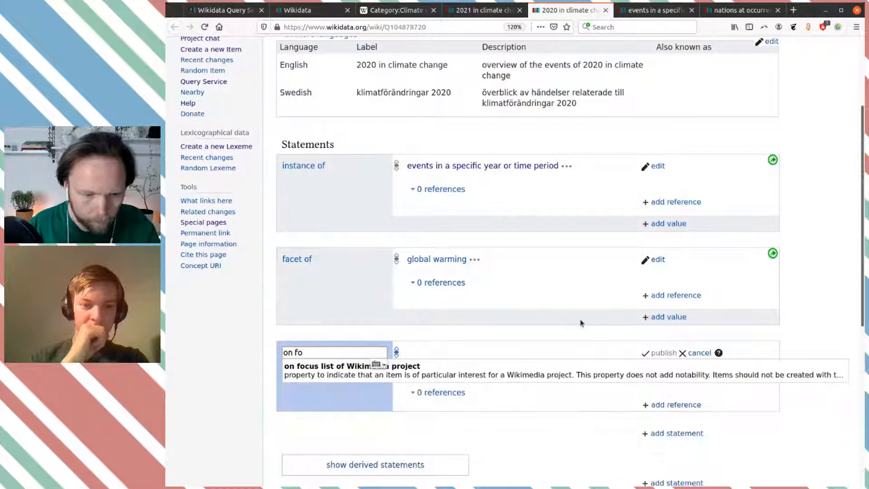
pyautogui.click(500, 368)
pyautogui.hotkey('ctrl', 'v')
pyautogui.click(516, 364)
pyautogui.click(661, 353)
# Add and publish a "followed by" statement with the value "2021 in climate change" on the 2020 item.
pyautogui.scroll(-3, 652, 385)
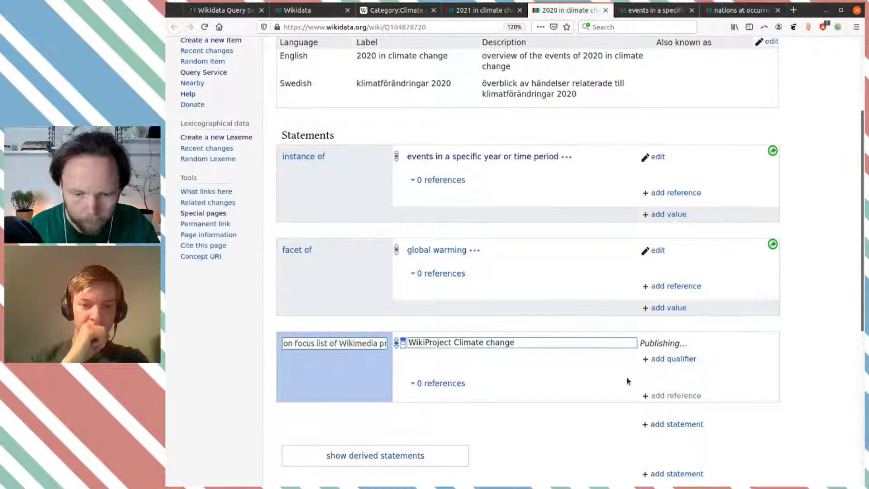
pyautogui.click(668, 345)
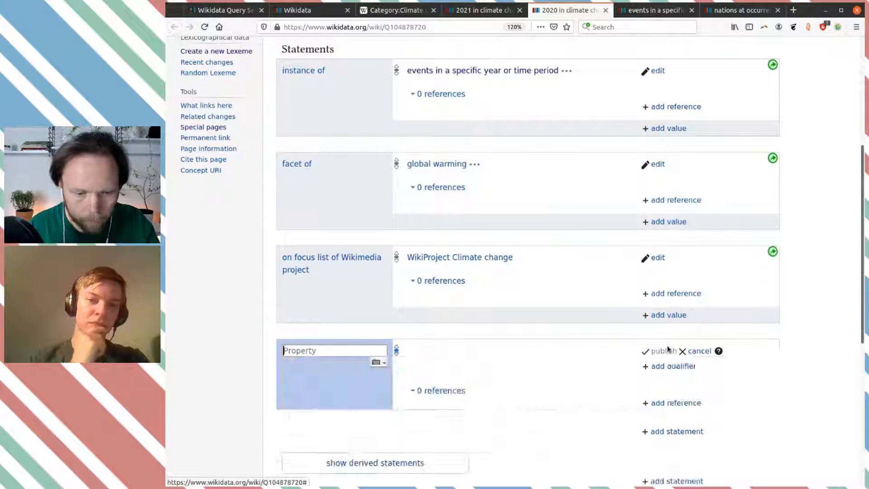
pyautogui.click(605, 390)
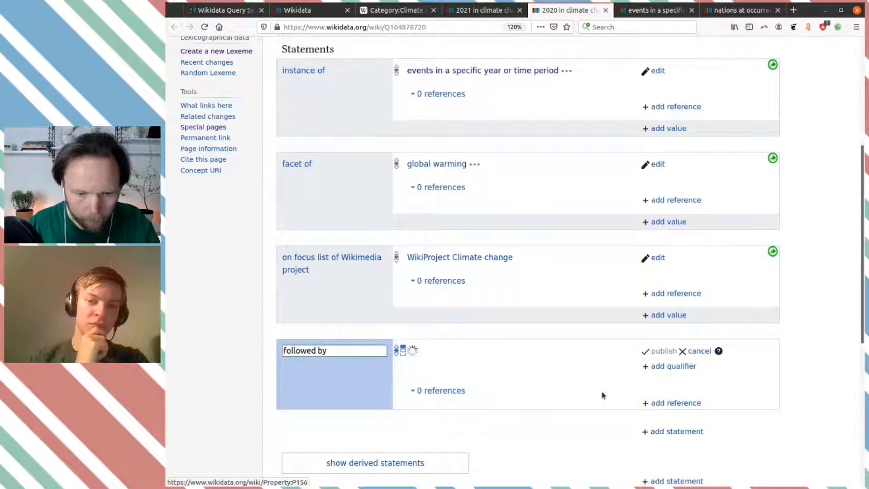
pyautogui.write('2021 i')
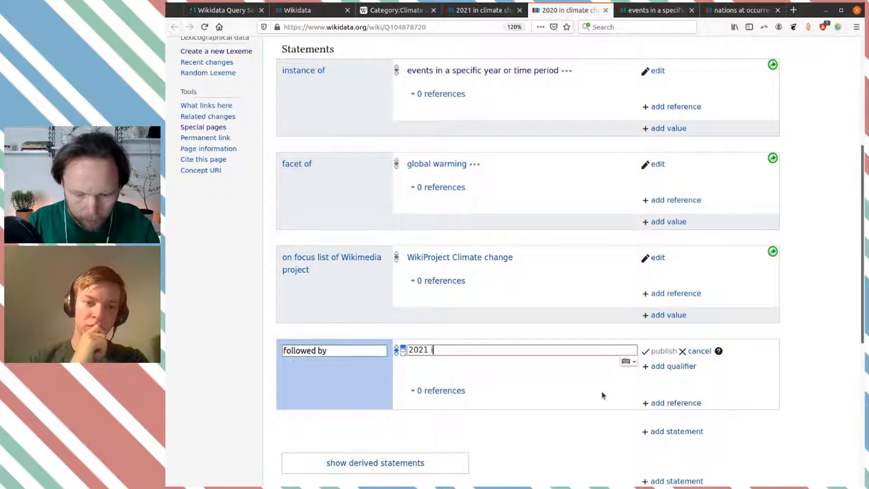
pyautogui.write('n cli')
pyautogui.click(588, 376)
pyautogui.click(663, 351)
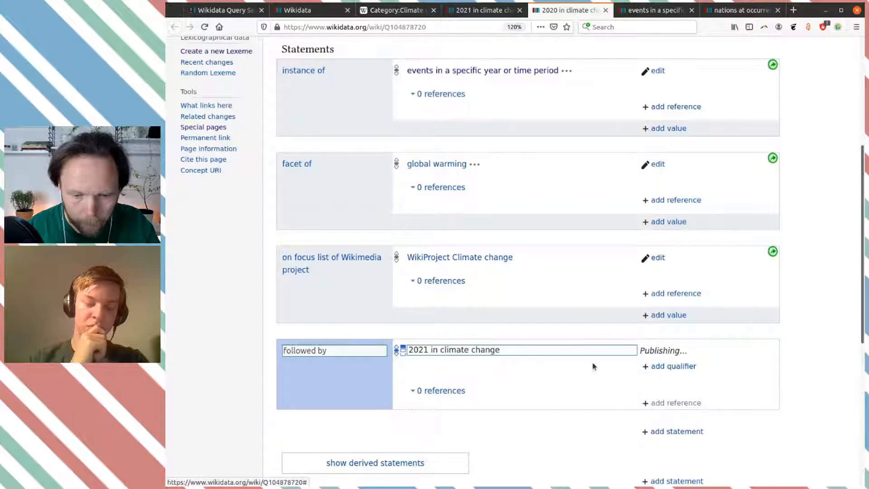
# Add and publish a "follows" statement with the value "2019 in climate change" on the 2020 item.
pyautogui.scroll(-3, 588, 359)
pyautogui.click(661, 313)
pyautogui.write('foll')
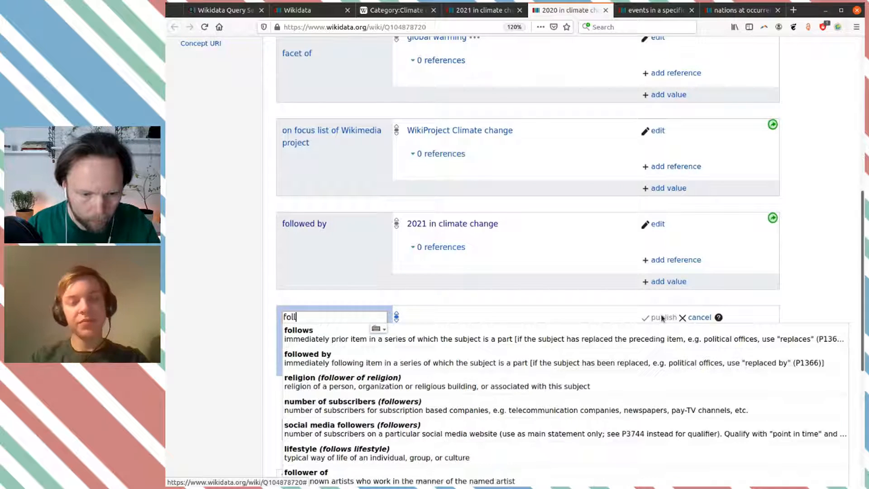
pyautogui.press('Down')
pyautogui.press('Return')
pyautogui.write('2')
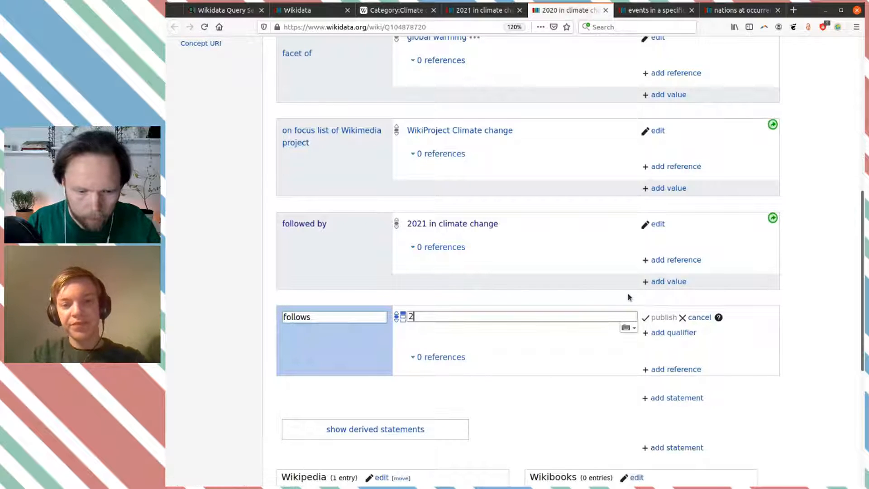
pyautogui.write('019 in cli')
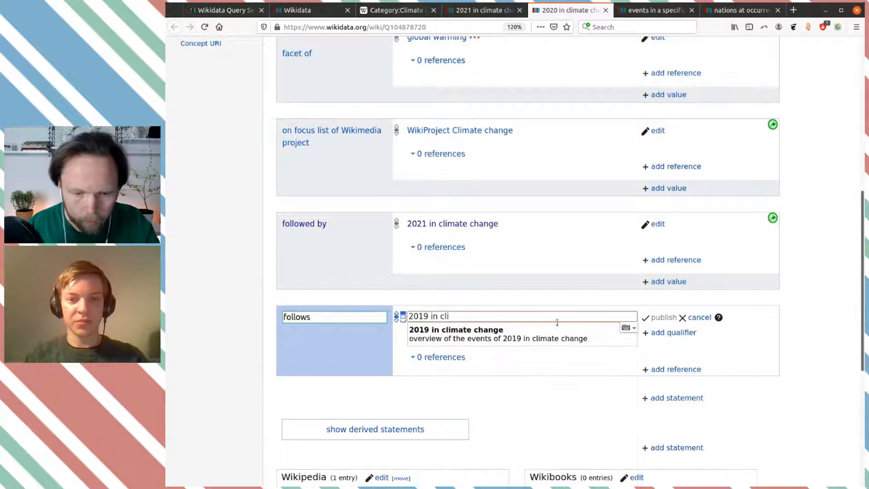
pyautogui.click(557, 328)
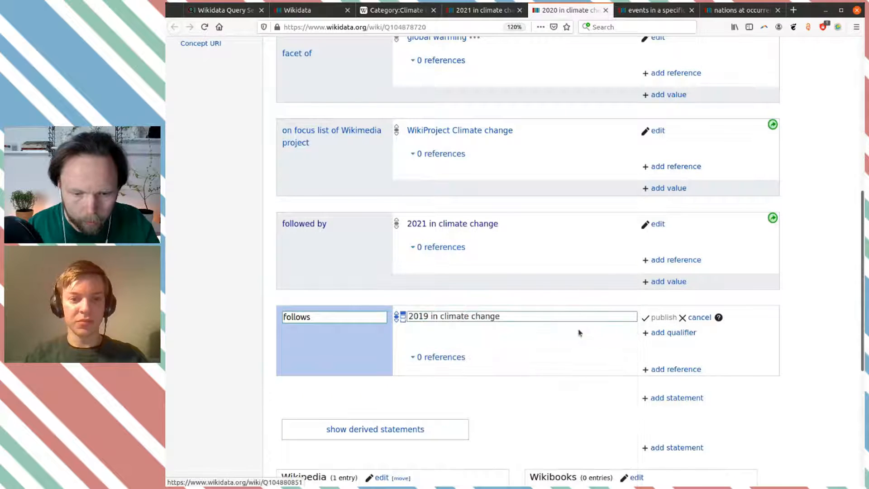
pyautogui.click(663, 318)
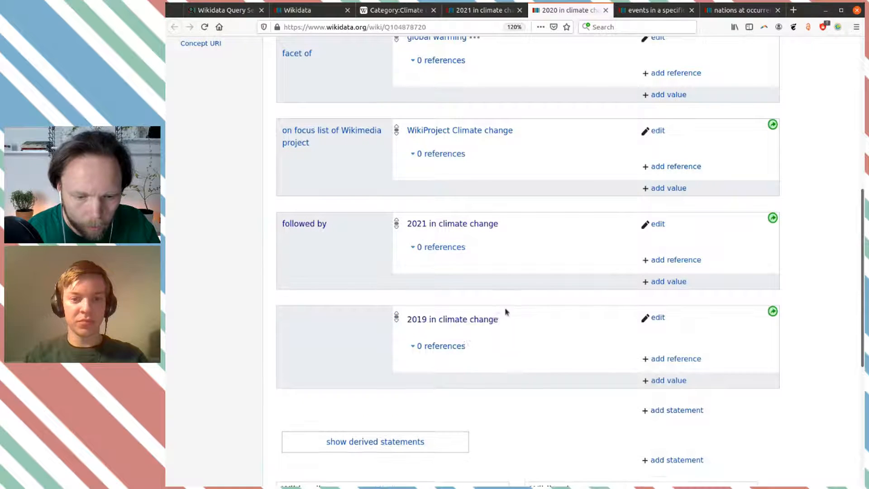
# Open the "2019 in climate change" item and publish an "on focus list of Wikimedia project" statement with the value "WikiProject Climate change".
pyautogui.middleClick(475, 320)
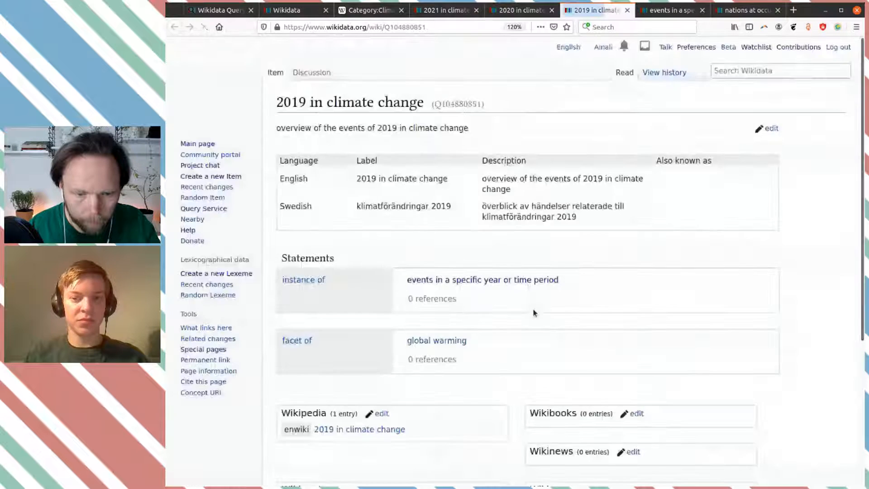
pyautogui.scroll(-4, 542, 305)
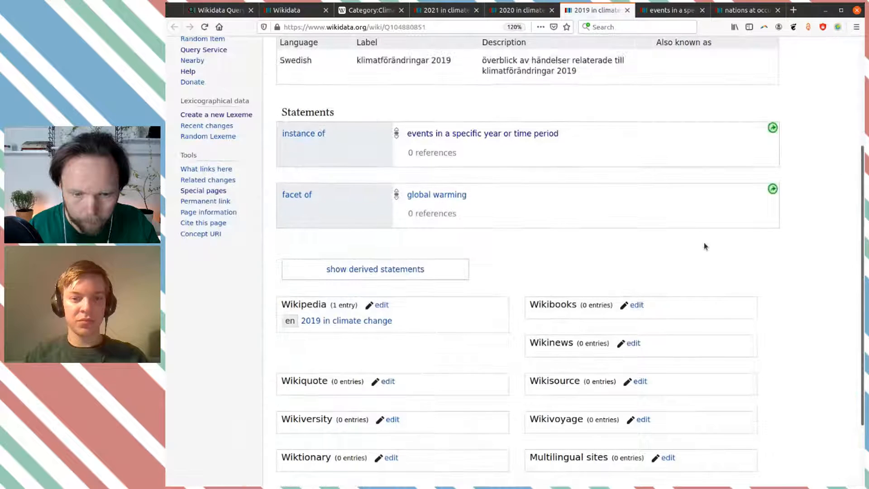
pyautogui.click(674, 316)
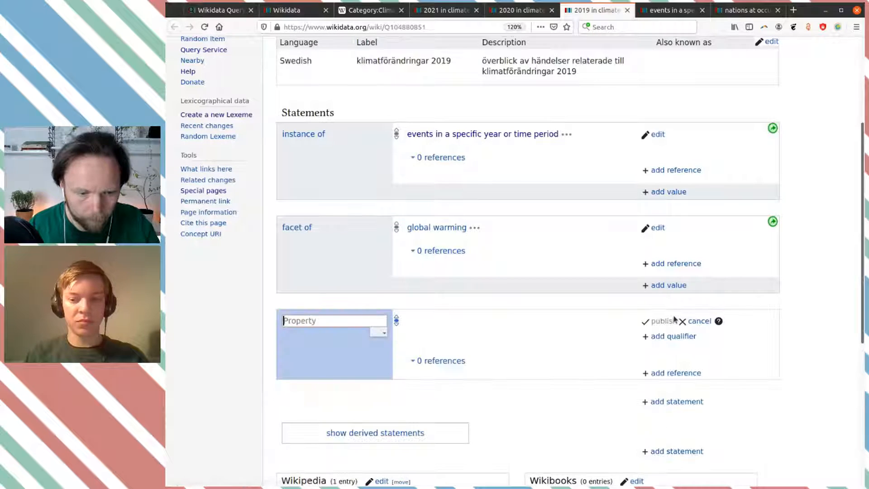
pyautogui.write('on fo')
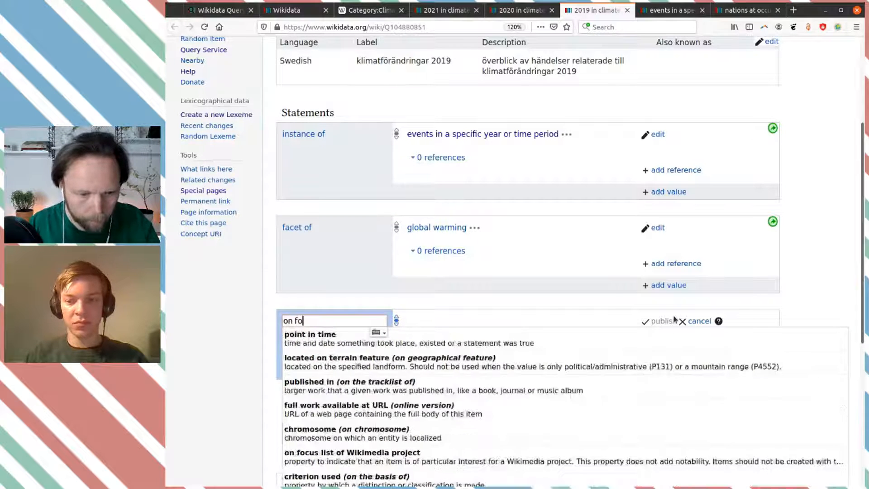
pyautogui.click(544, 338)
pyautogui.write('WikiProject Climate change')
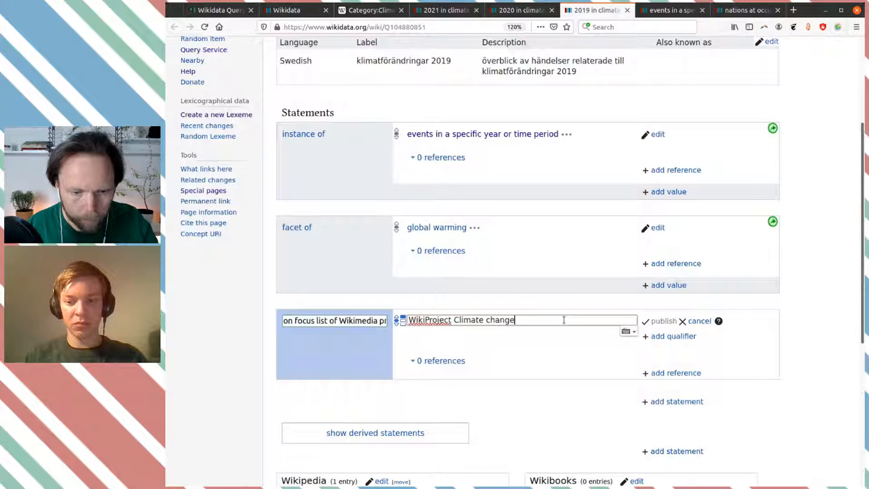
pyautogui.click(560, 339)
pyautogui.click(661, 322)
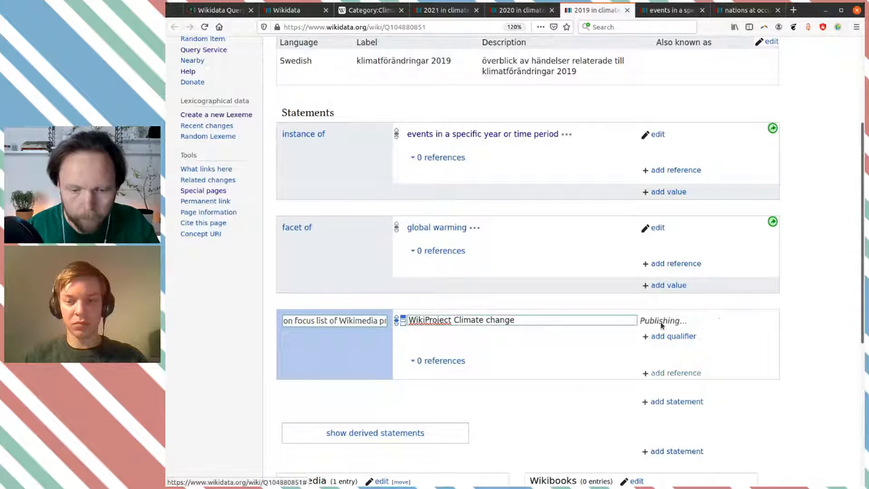
# Add and publish a "followed by" statement with the value "2020 in climate change" on the 2019 item.
pyautogui.click(656, 409)
pyautogui.scroll(-3, 602, 291)
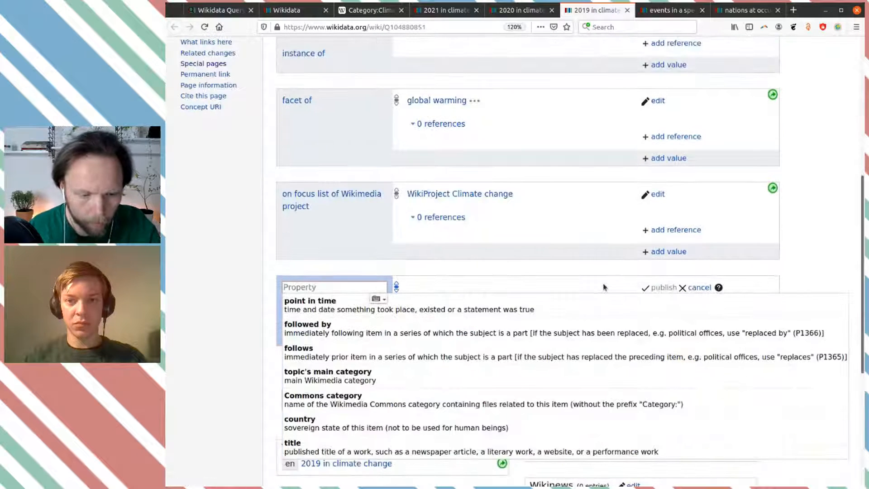
pyautogui.click(586, 329)
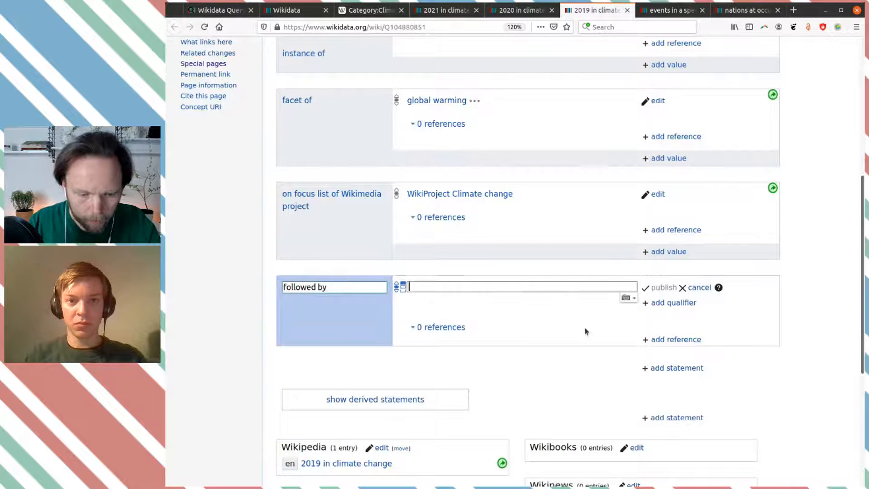
pyautogui.write('2020 in cl')
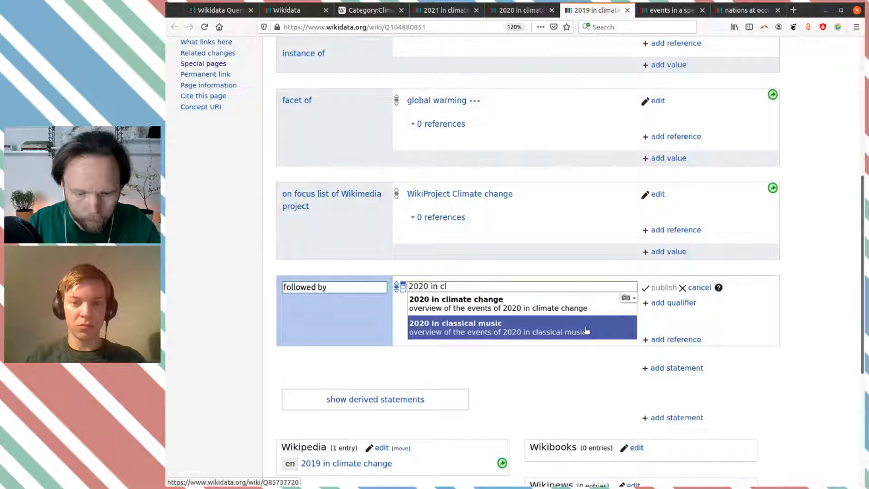
pyautogui.click(605, 308)
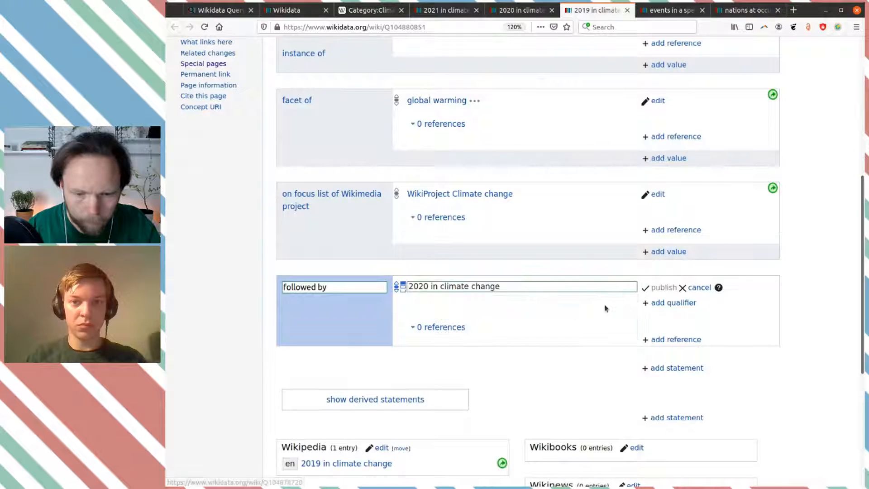
pyautogui.click(661, 287)
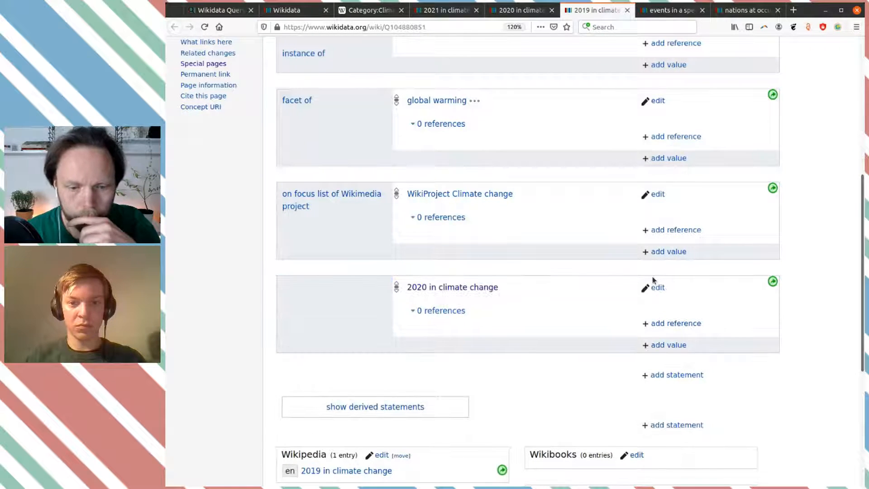
# Open the Wikidata item for "2020s in environmental history" from its statement count in the Wikipedia climate change category.
pyautogui.scroll(3, 605, 297)
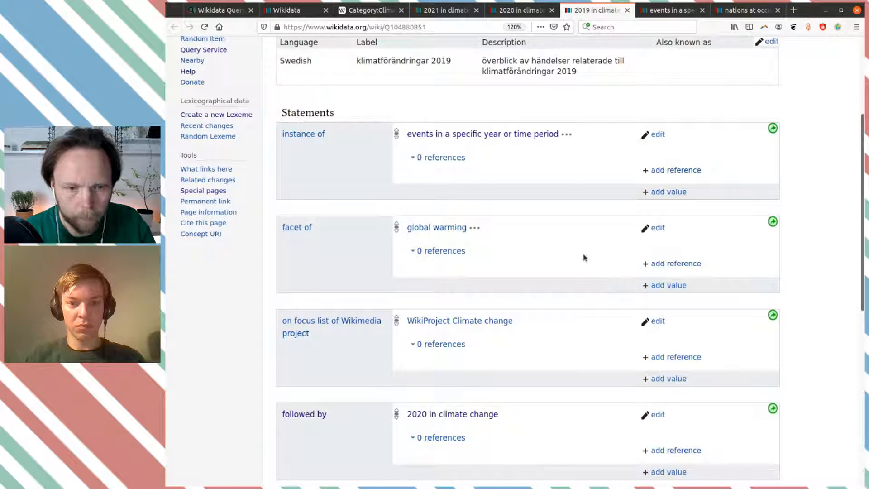
pyautogui.scroll(-1, 590, 303)
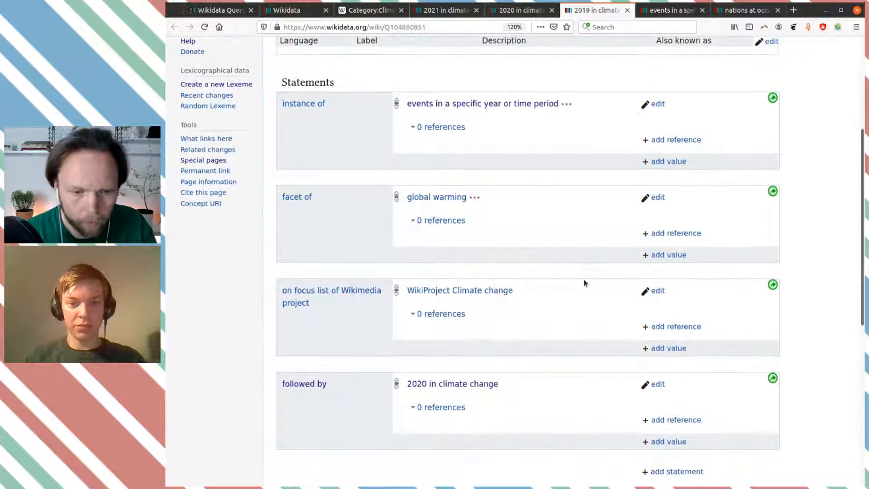
pyautogui.scroll(3, 586, 281)
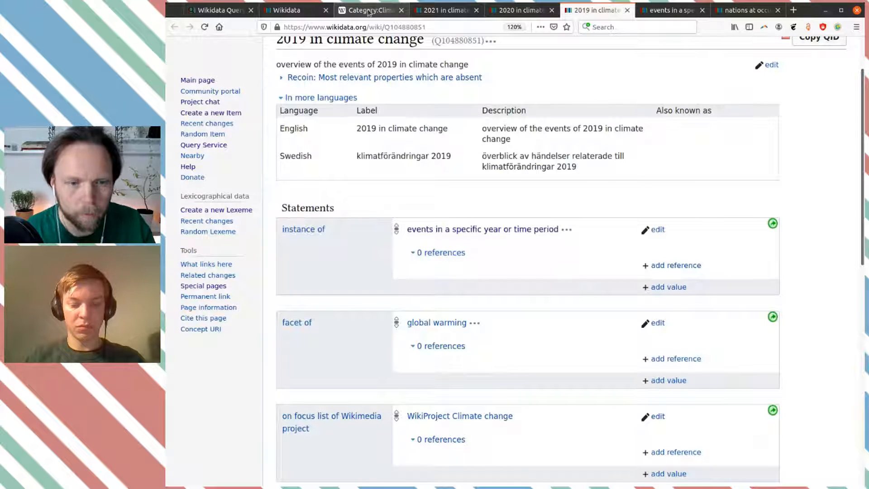
pyautogui.click(368, 11)
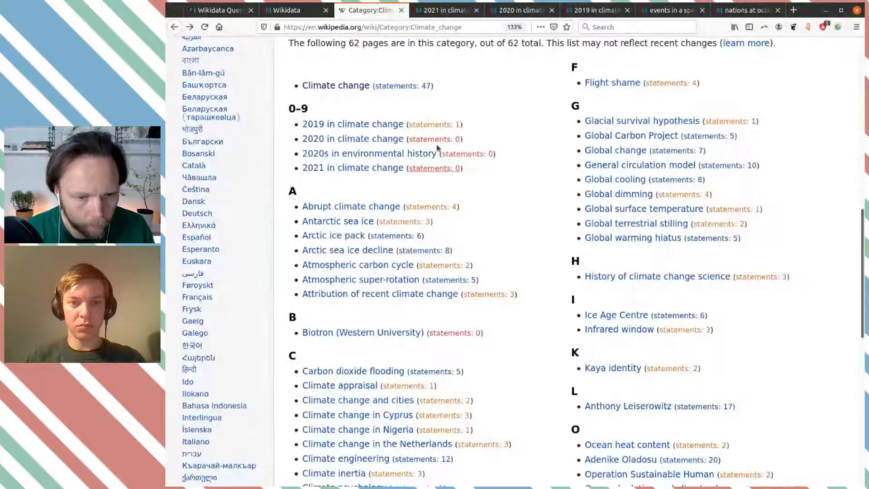
pyautogui.moveTo(364, 155)
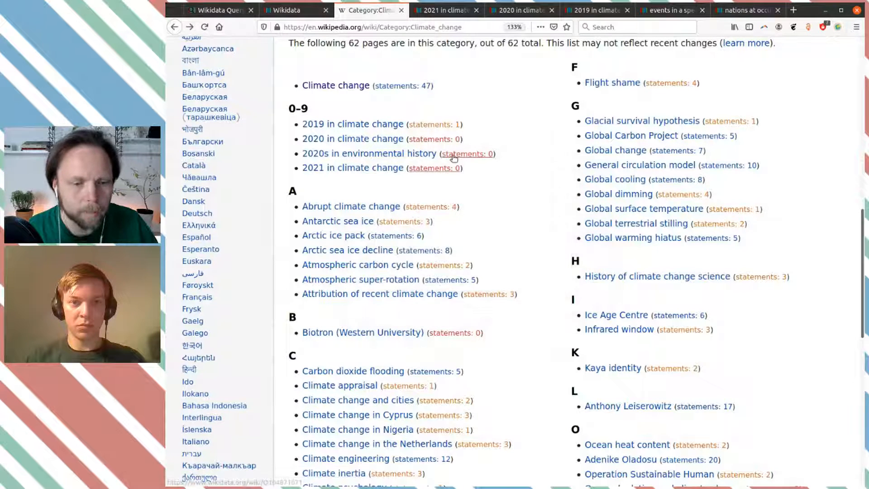
pyautogui.middleClick(479, 155)
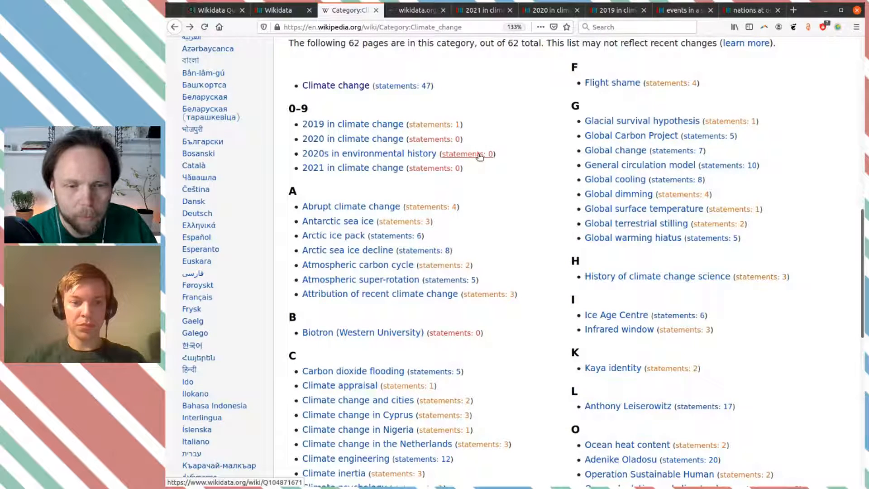
pyautogui.hotkey('ctrl', 'Tab')
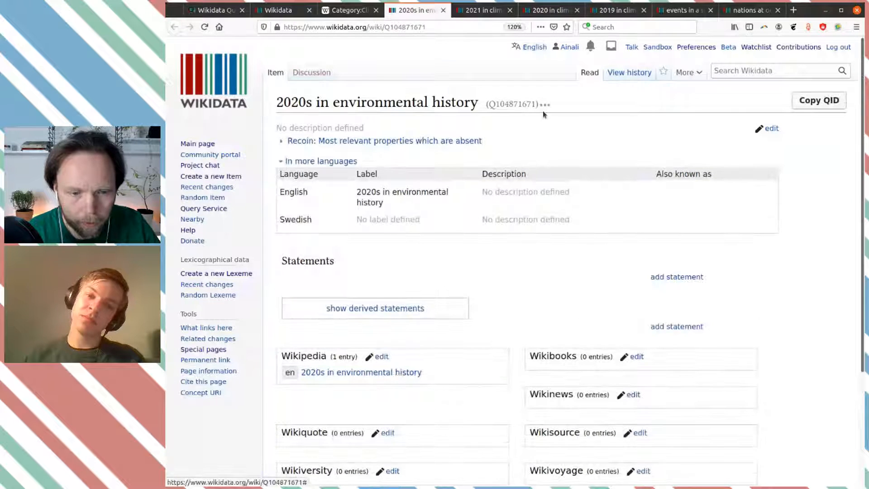
# Copy the QID of the "events in a specific year or time period" item and return to the "2020s in environmental history" item.
pyautogui.hotkey('ctrl', 'Tab')
pyautogui.hotkey('ctrl', 'Tab')
pyautogui.hotkey('ctrl', 'Tab')
pyautogui.hotkey('ctrl', 'Tab')
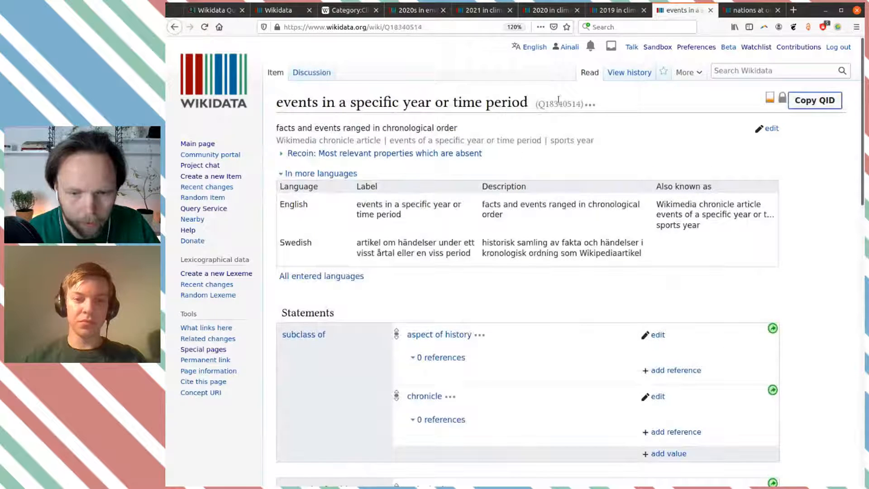
pyautogui.click(814, 100)
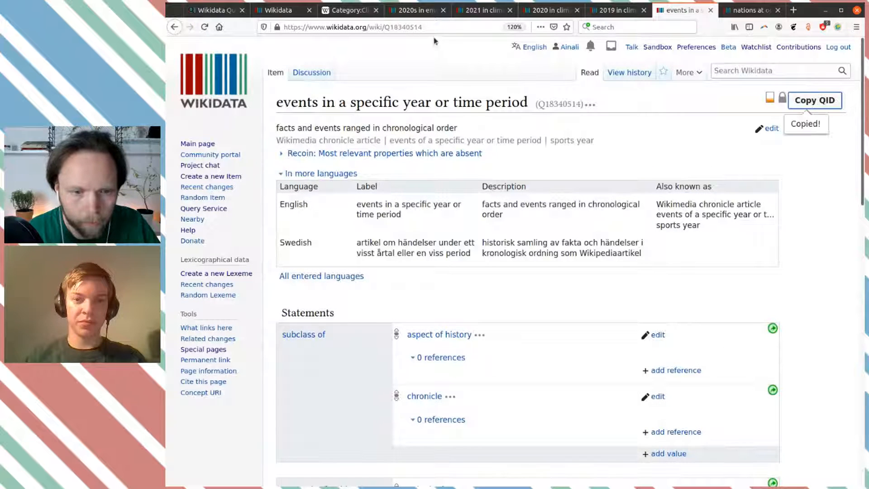
pyautogui.click(422, 9)
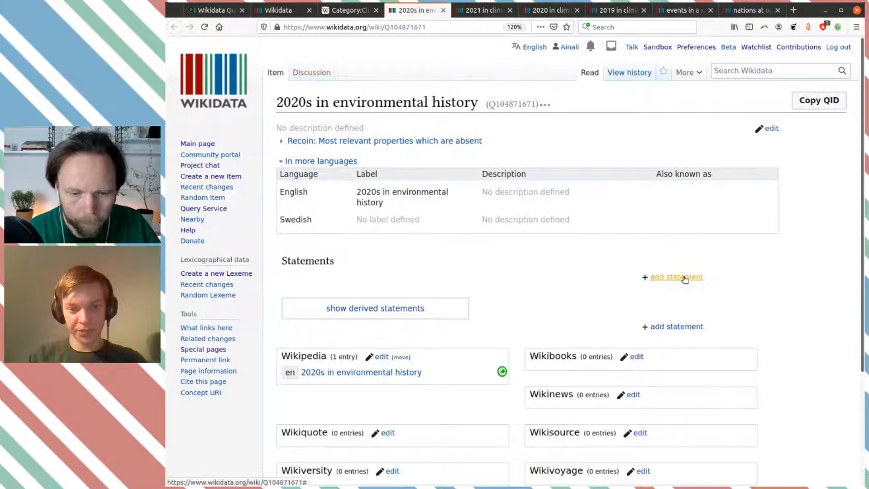
# Add and publish an "instance of" statement with the copied item "events in a specific year or time period".
pyautogui.click(682, 278)
pyautogui.click(549, 299)
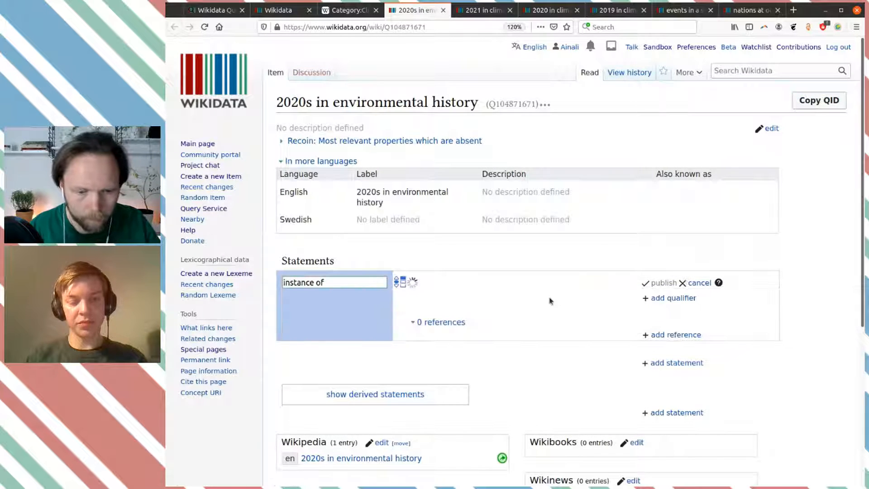
pyautogui.hotkey('ctrl', 'v')
pyautogui.click(544, 299)
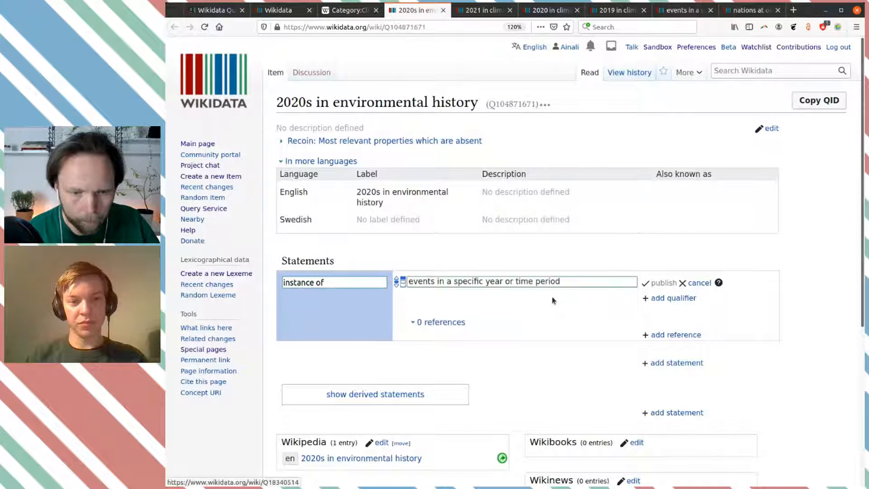
pyautogui.click(656, 287)
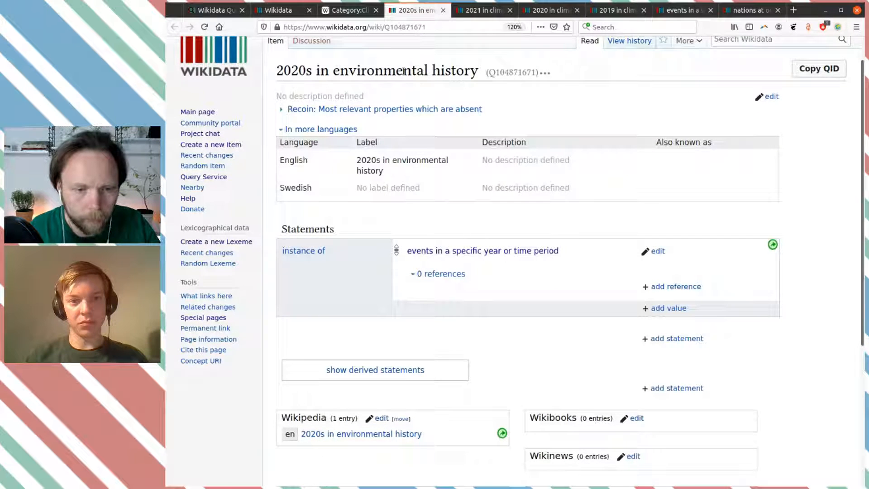
# Copy "environmental history" from the item's title and publish a "facet of" statement with the "environmental history" item described as specialisation of history.
pyautogui.doubleClick(367, 71)
pyautogui.hotkey('ctrl', 'shift', 'Right')
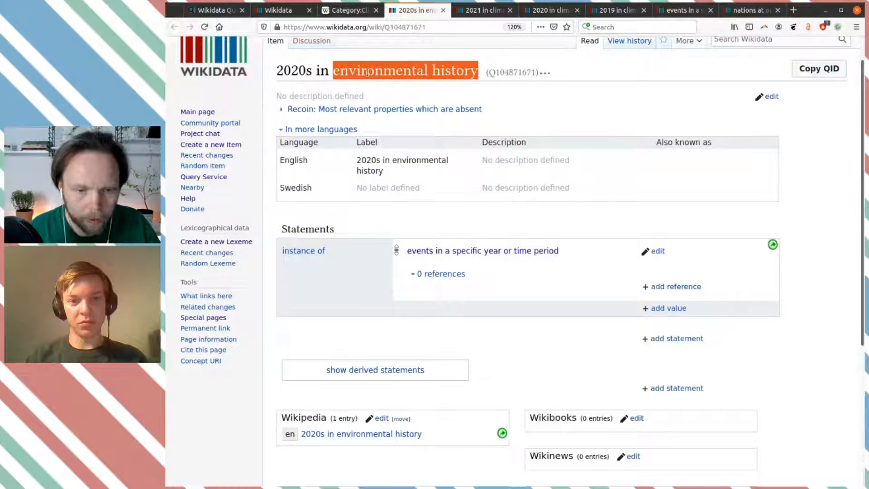
pyautogui.click(670, 336)
pyautogui.write('fe')
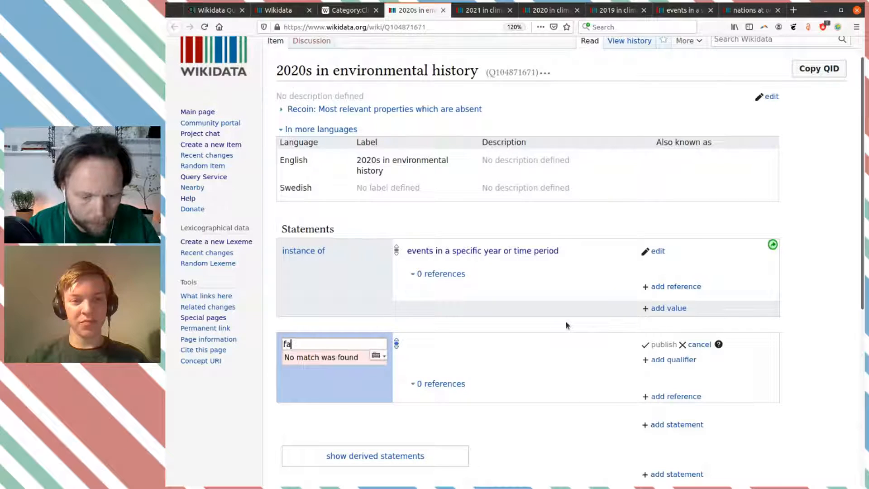
pyautogui.write('ce')
pyautogui.click(541, 365)
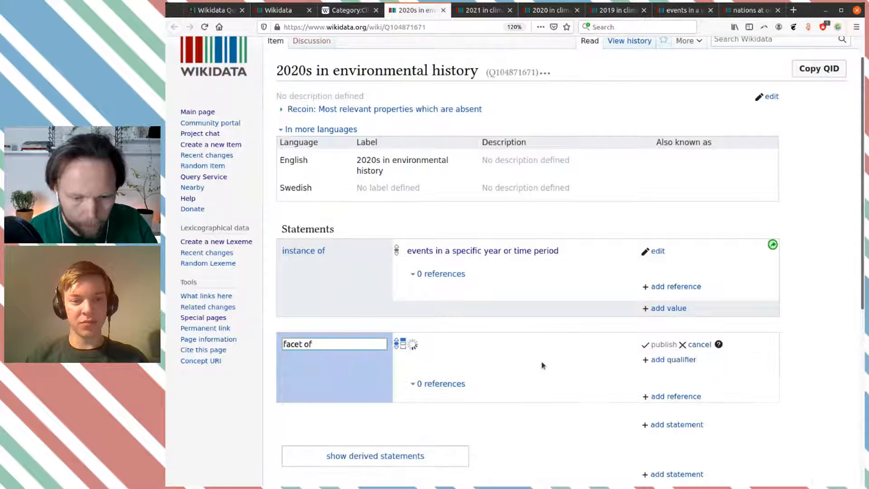
pyautogui.hotkey('ctrl', 'v')
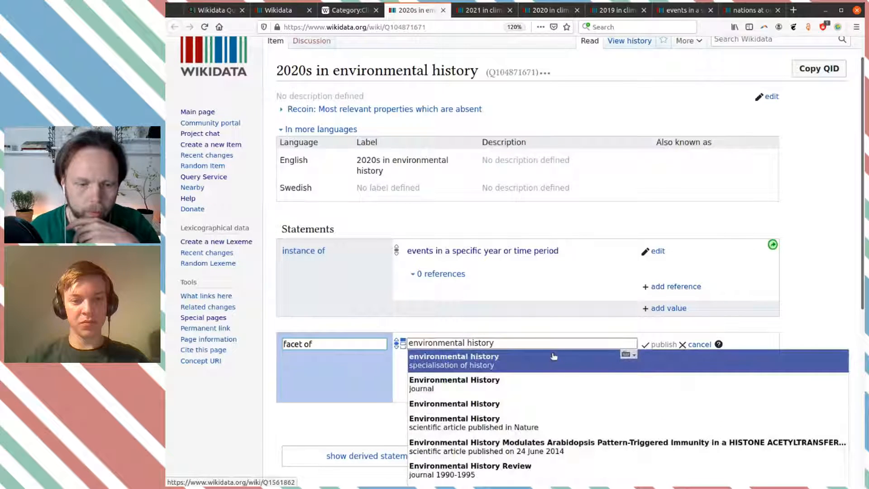
pyautogui.scroll(-3, 554, 353)
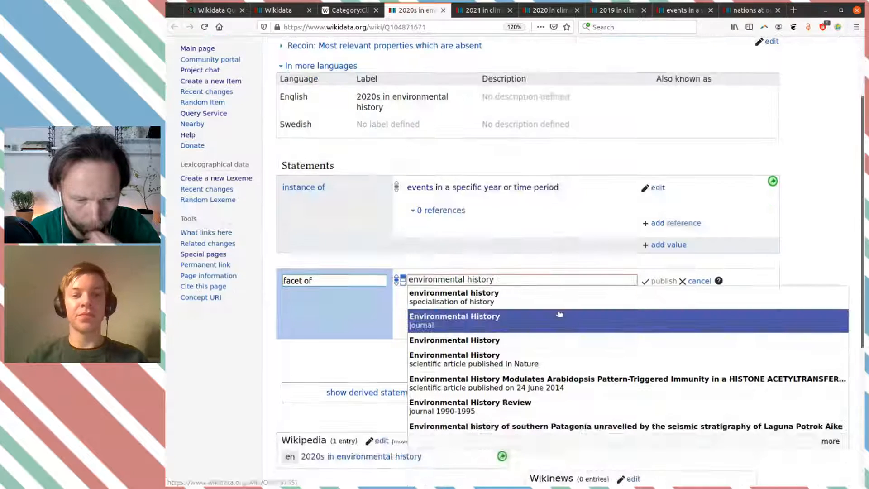
pyautogui.click(555, 296)
pyautogui.click(663, 280)
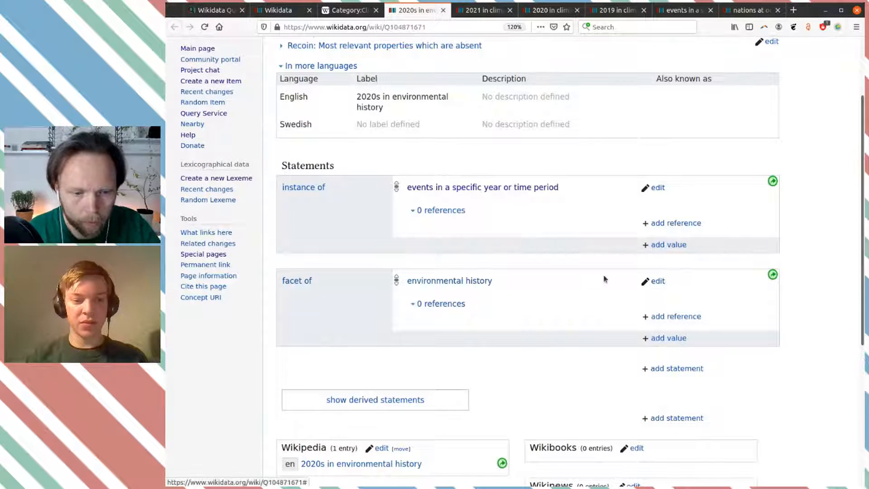
# Close the "2020s in environmental history", "2021 in climate change" and "2020 in climate change" items.
pyautogui.scroll(3, 604, 279)
pyautogui.scroll(-1, 603, 278)
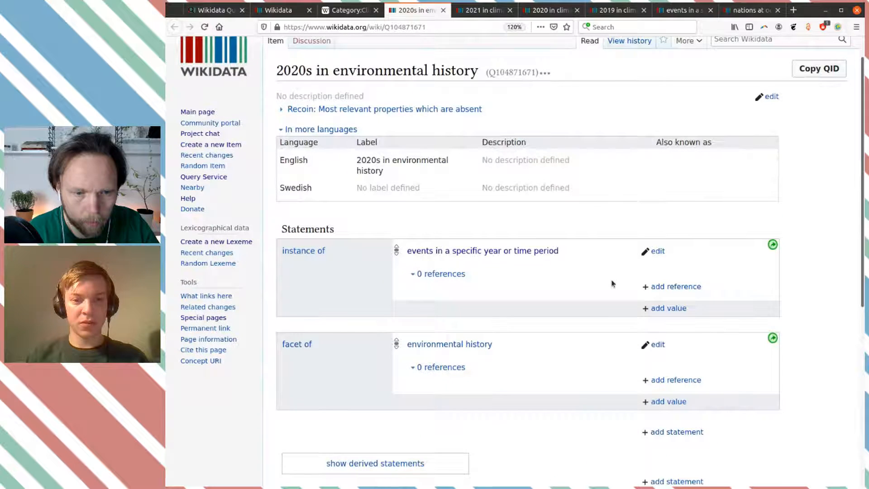
pyautogui.click(443, 10)
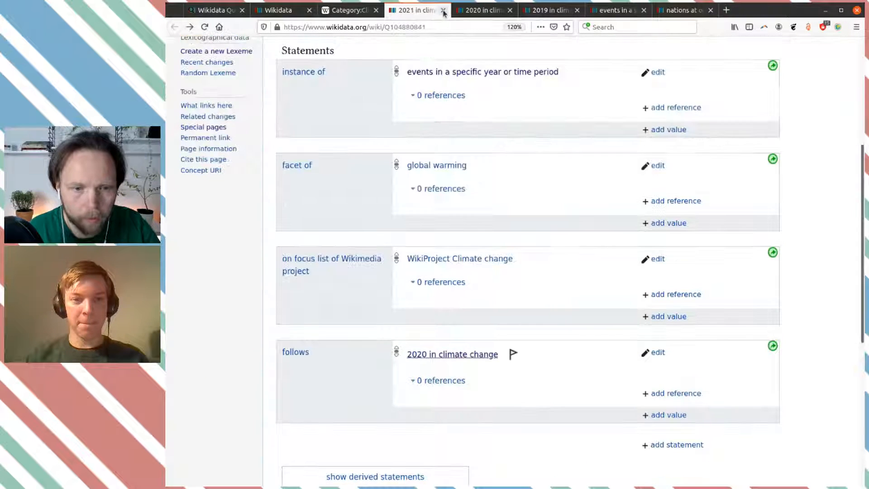
pyautogui.click(443, 10)
pyautogui.click(442, 10)
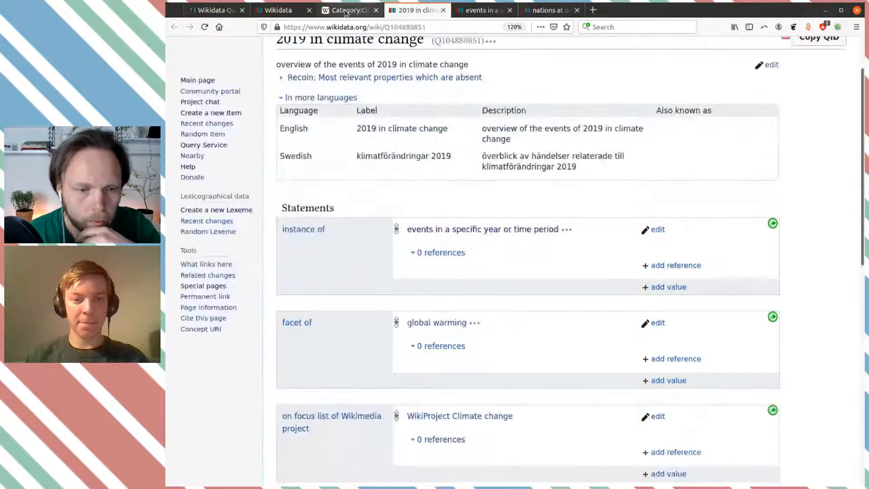
# Return to the Climate change category and open the Wikidata item and Wikipedia article for "Biotron (Western University)" in new tabs.
pyautogui.click(348, 10)
pyautogui.scroll(-2, 409, 80)
pyautogui.scroll(3, 467, 184)
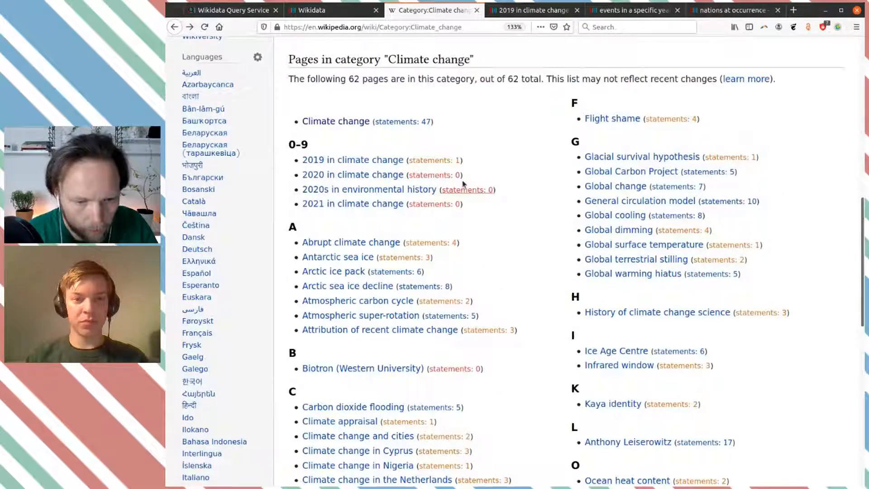
pyautogui.scroll(-3, 464, 183)
pyautogui.scroll(-4, 466, 190)
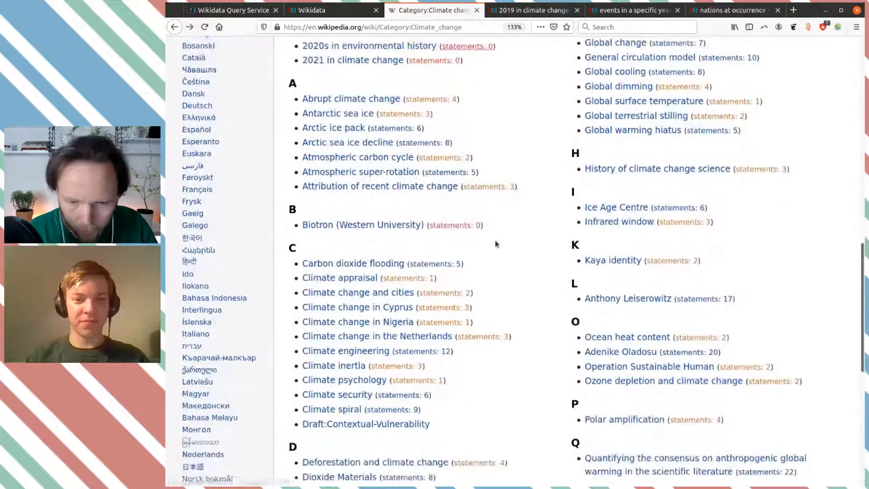
pyautogui.scroll(-1, 502, 258)
pyautogui.scroll(2, 502, 262)
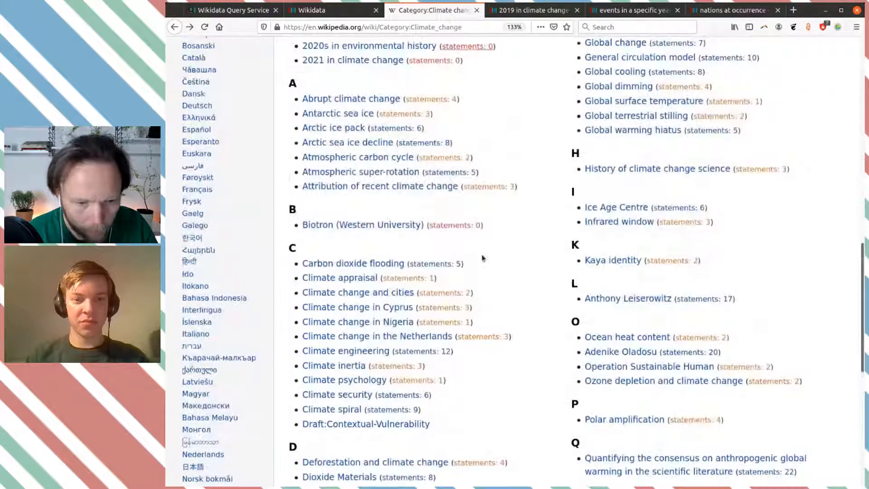
pyautogui.moveTo(348, 229)
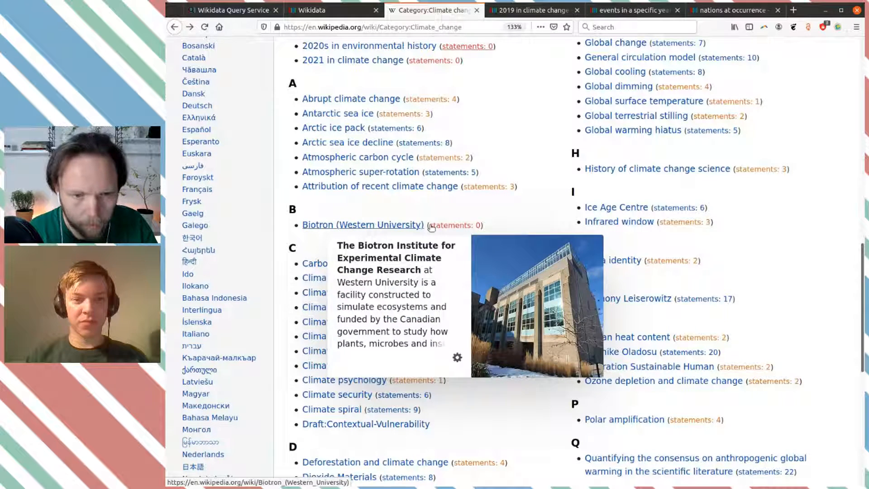
pyautogui.click(446, 225)
pyautogui.moveTo(379, 229)
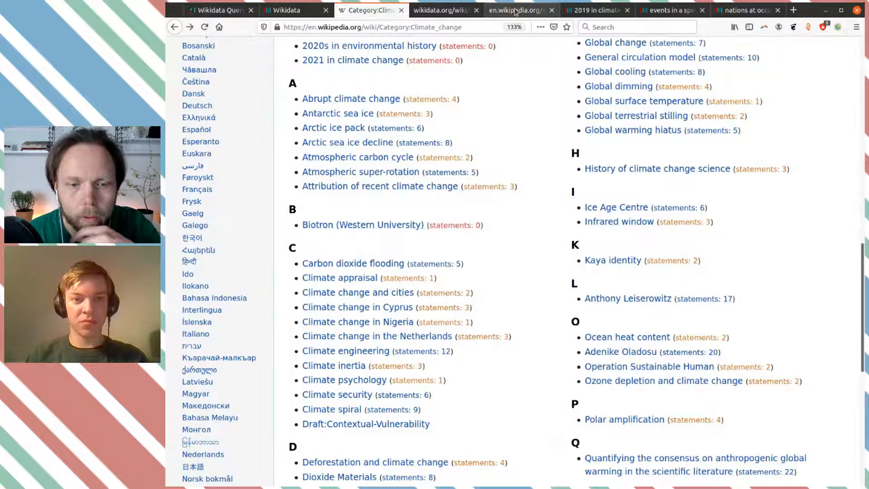
# Read through the Biotron (Western University) article, including its infobox, sections and categories, for facts usable as statements.
pyautogui.click(515, 10)
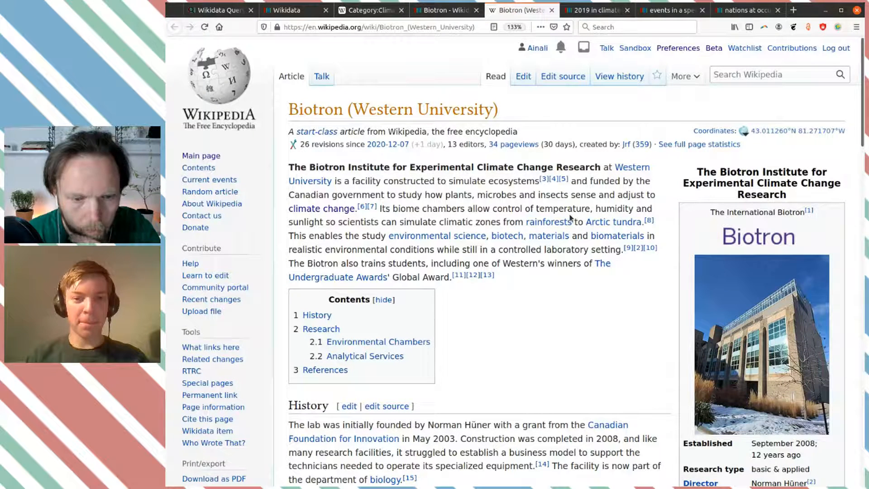
pyautogui.scroll(-1, 570, 217)
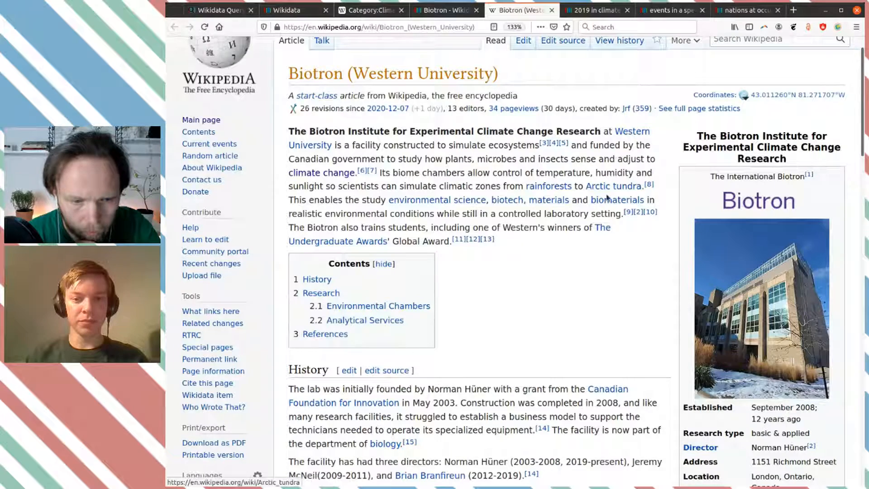
pyautogui.scroll(-2, 616, 217)
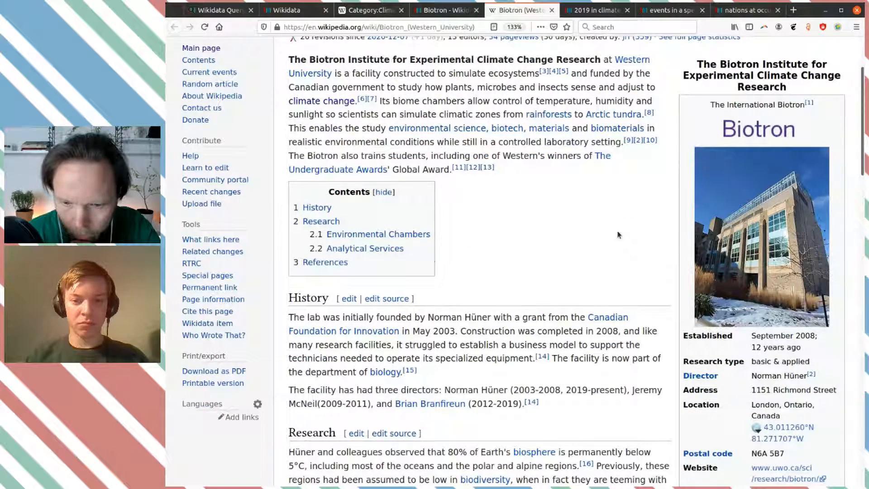
pyautogui.scroll(-8, 618, 234)
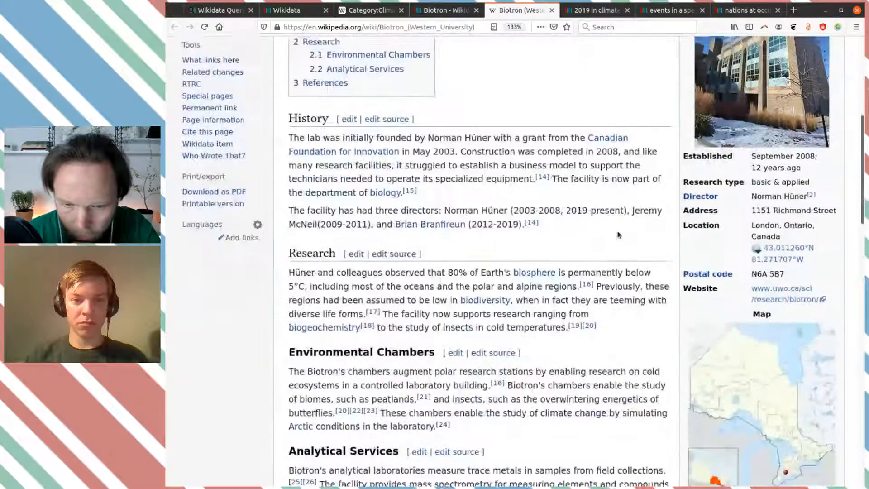
pyautogui.scroll(-5, 618, 235)
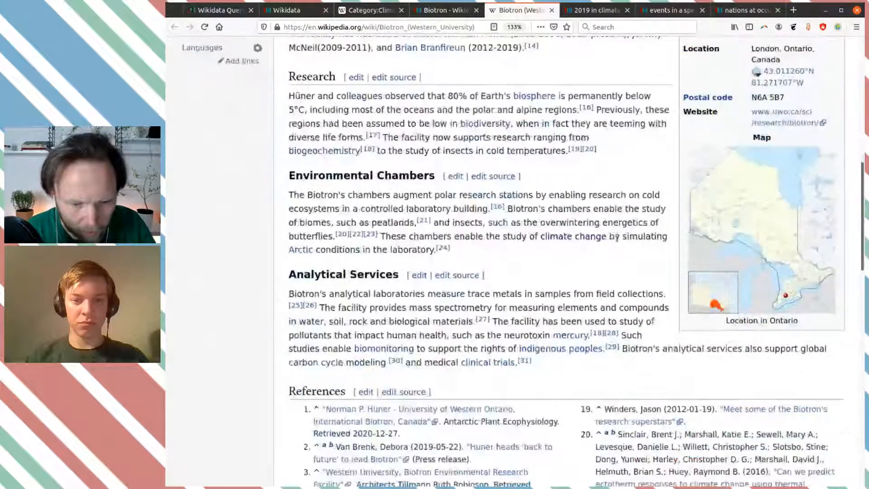
pyautogui.scroll(-11, 618, 240)
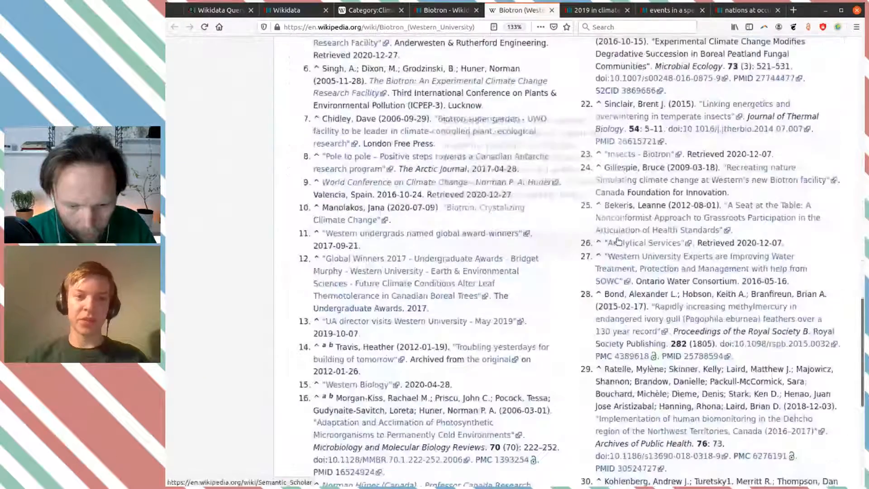
pyautogui.scroll(-9, 618, 239)
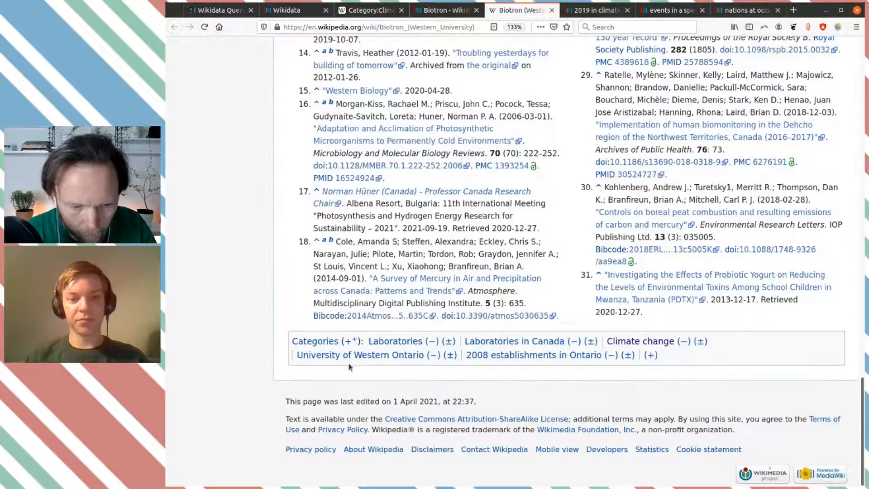
pyautogui.scroll(5, 441, 350)
pyautogui.scroll(15, 442, 351)
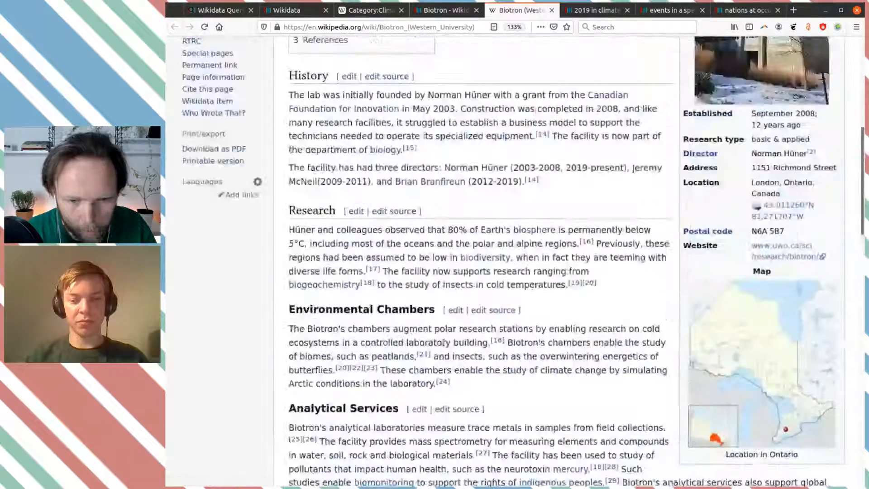
pyautogui.scroll(2, 443, 343)
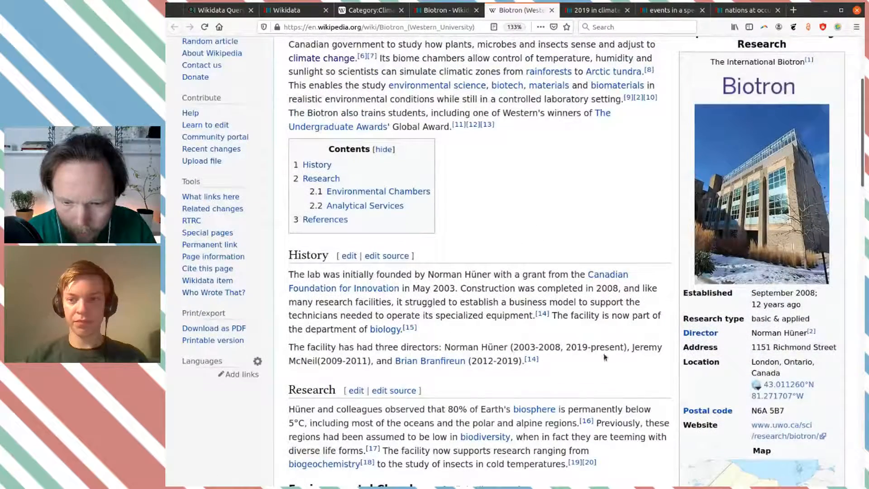
pyautogui.scroll(2, 755, 322)
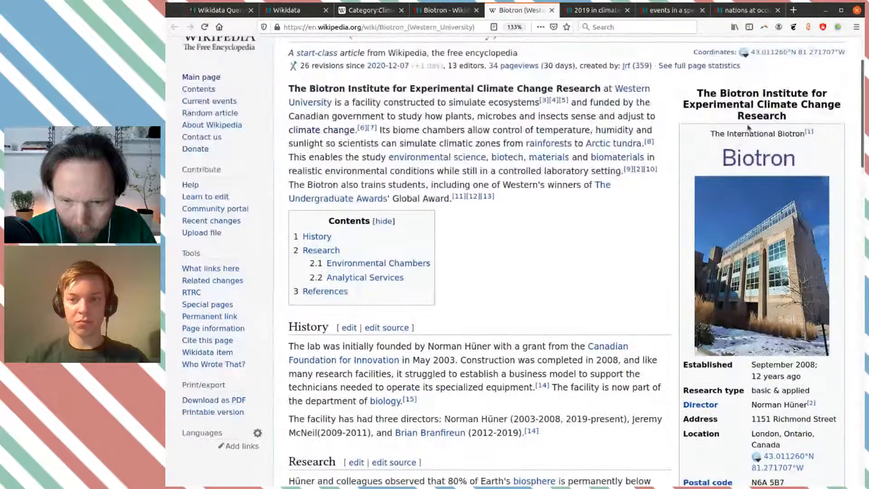
# Add and publish an "instance of" statement with the value "laboratory" on the Biotron Wikidata item.
pyautogui.click(447, 10)
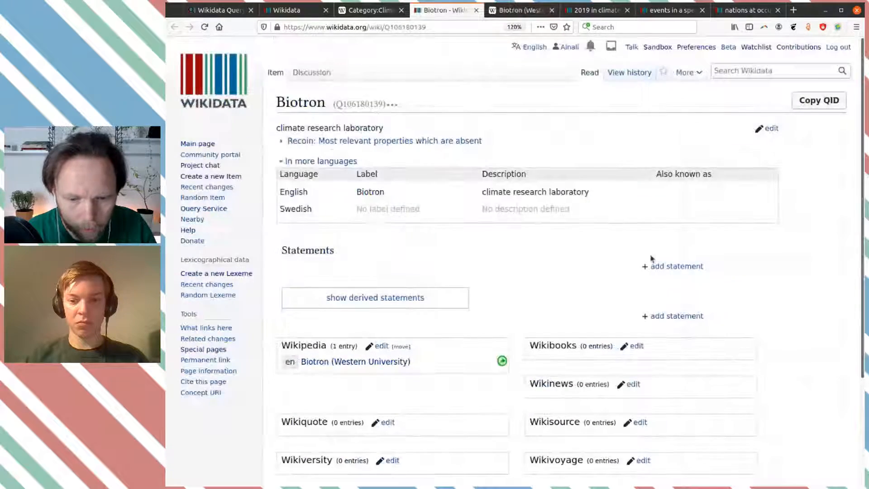
pyautogui.click(671, 263)
pyautogui.write('inst')
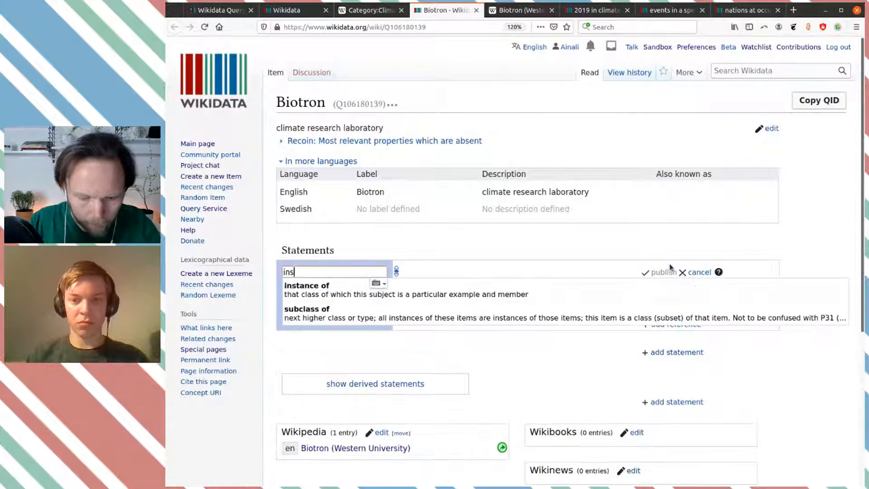
pyautogui.click(563, 288)
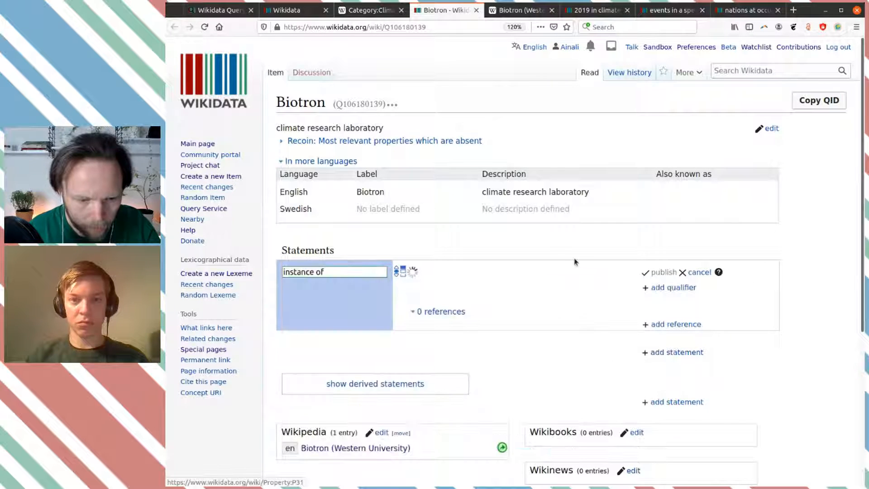
pyautogui.write('res')
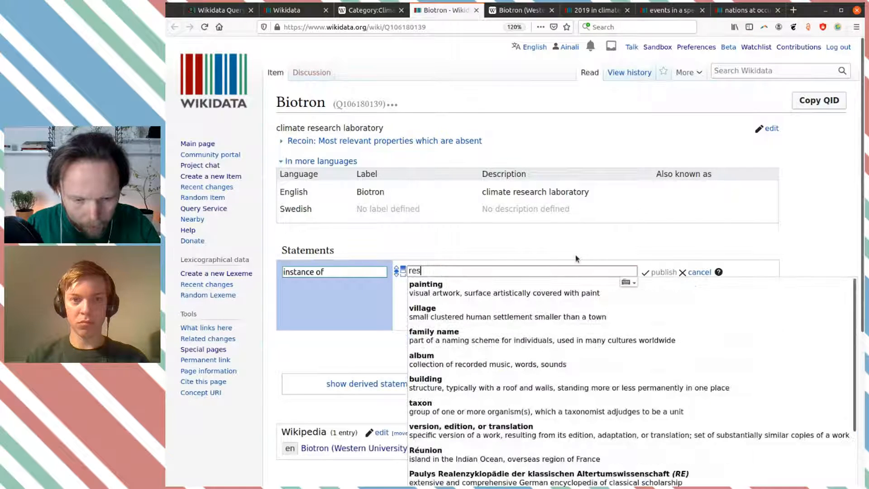
pyautogui.write('earch c')
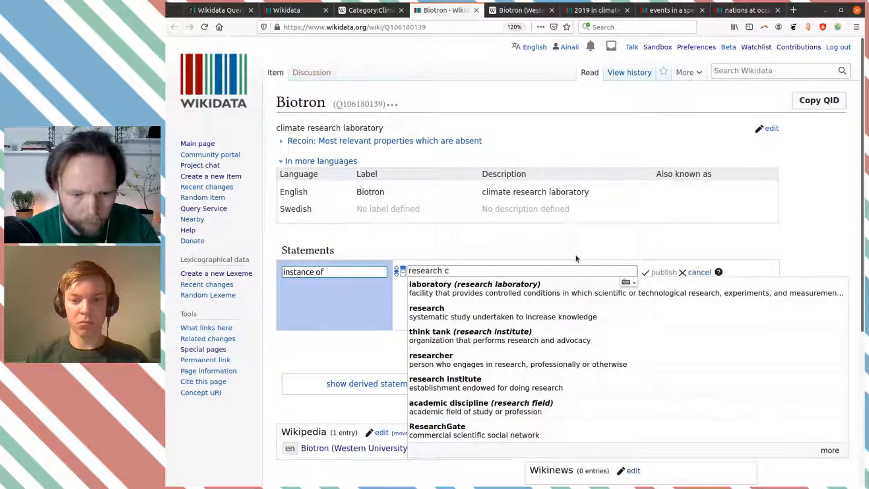
pyautogui.press('BackSpace')
pyautogui.press('BackSpace')
pyautogui.press('BackSpace')
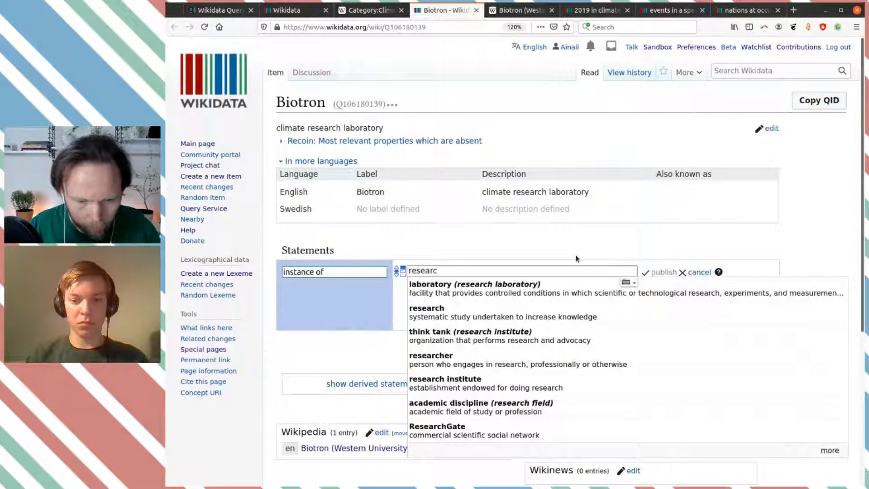
pyautogui.click(552, 290)
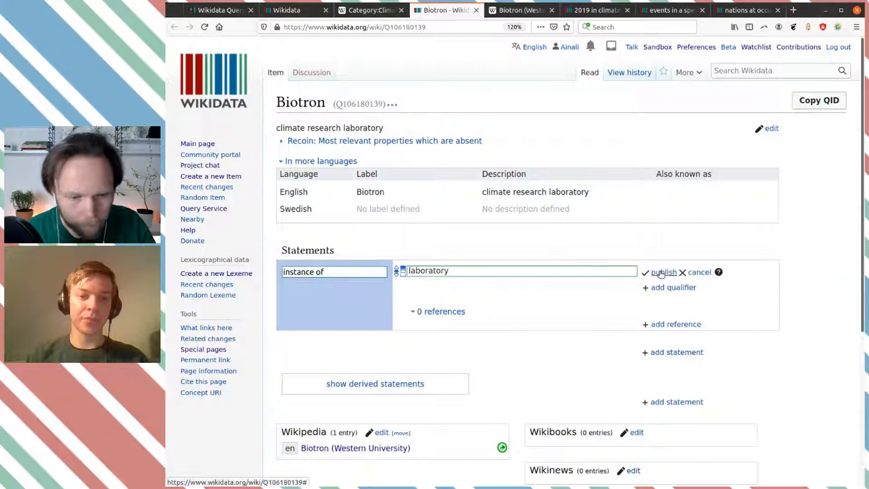
pyautogui.click(660, 273)
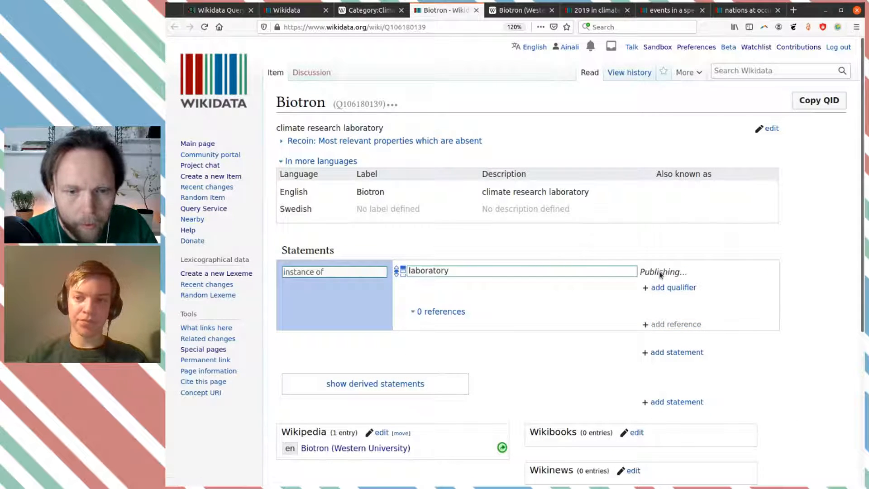
# Check the Biotron article for its location and publish a "country" statement with the value Canada on the Wikidata item.
pyautogui.hotkey('ctrl', 'Tab')
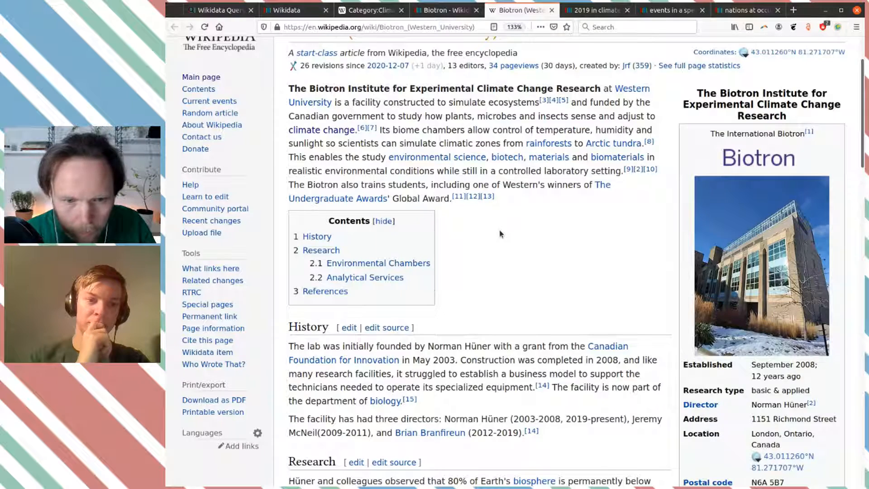
pyautogui.hotkey('ctrl', 'shift', 'Tab')
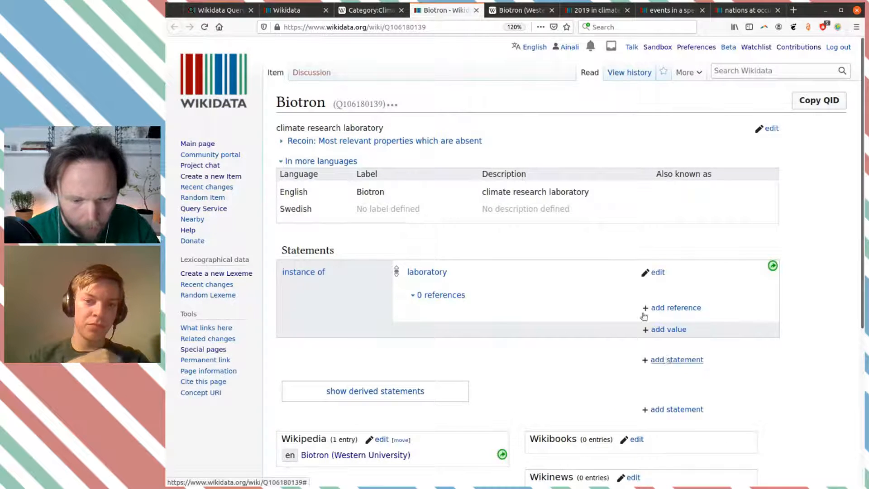
pyautogui.click(676, 359)
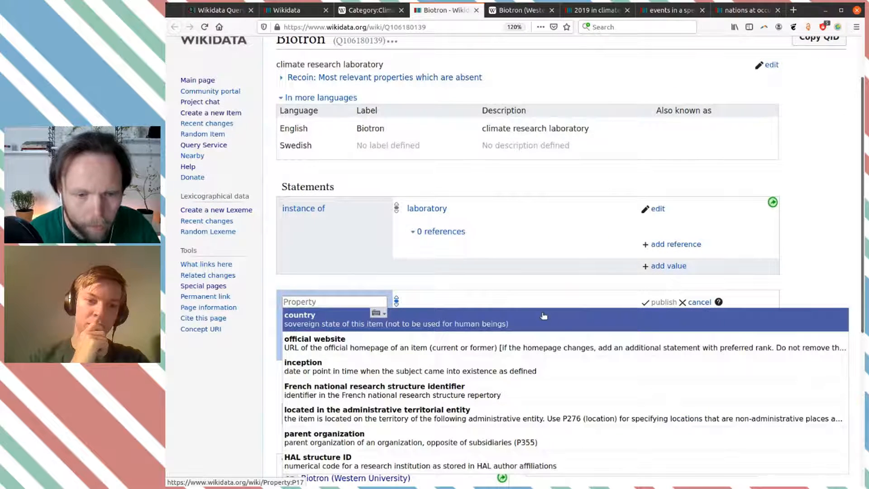
pyautogui.hotkey('ctrl', 'Tab')
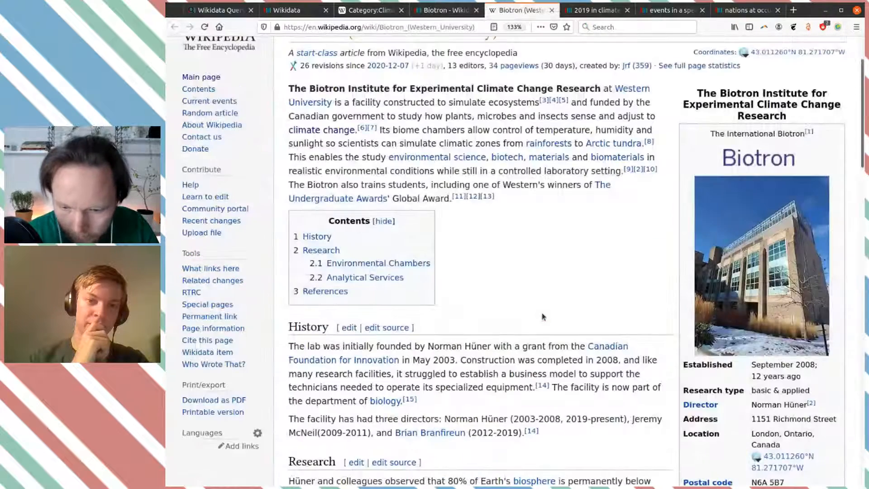
pyautogui.scroll(-1, 543, 312)
pyautogui.hotkey('ctrl', 'shift', 'Tab')
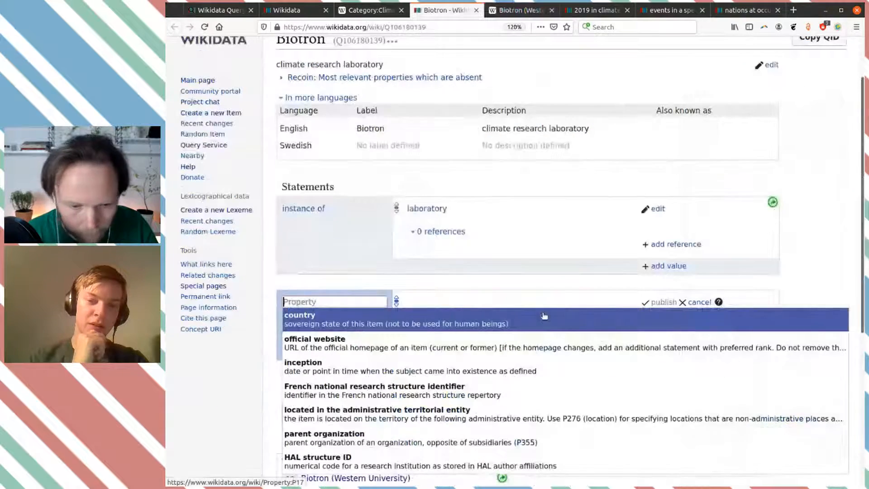
pyautogui.click(542, 312)
pyautogui.write('canada')
pyautogui.click(543, 315)
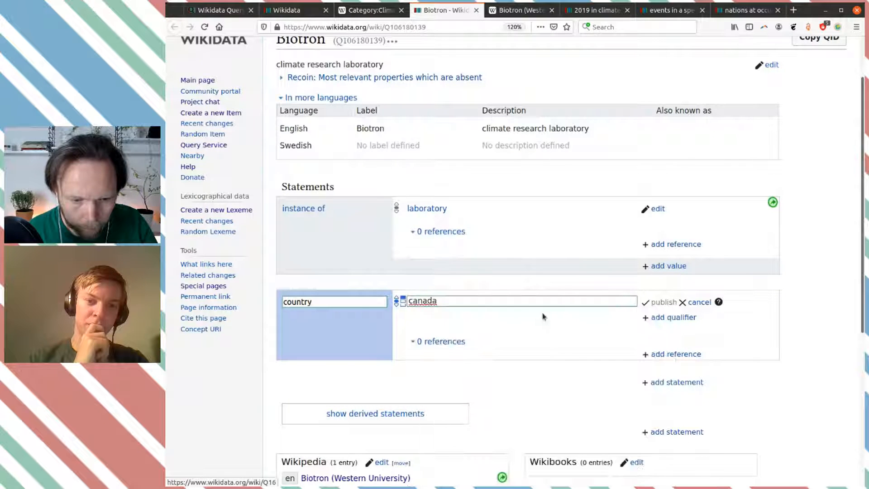
pyautogui.click(675, 302)
pyautogui.scroll(-3, 616, 285)
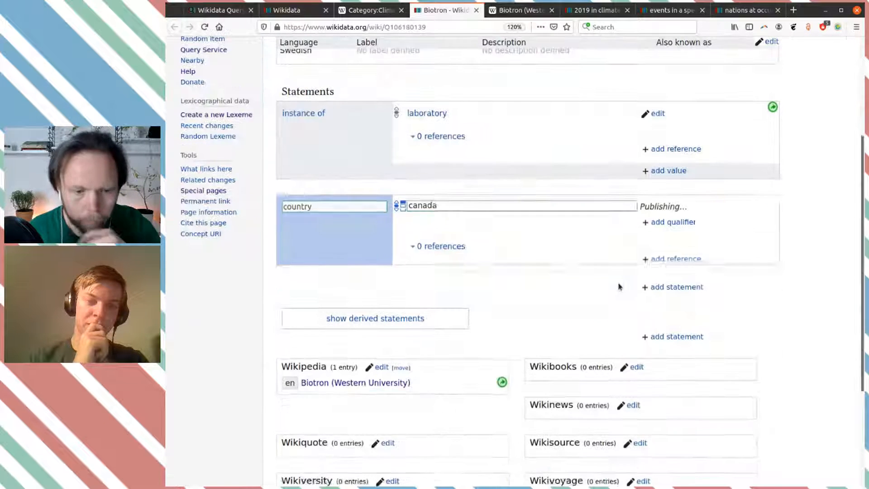
pyautogui.click(665, 294)
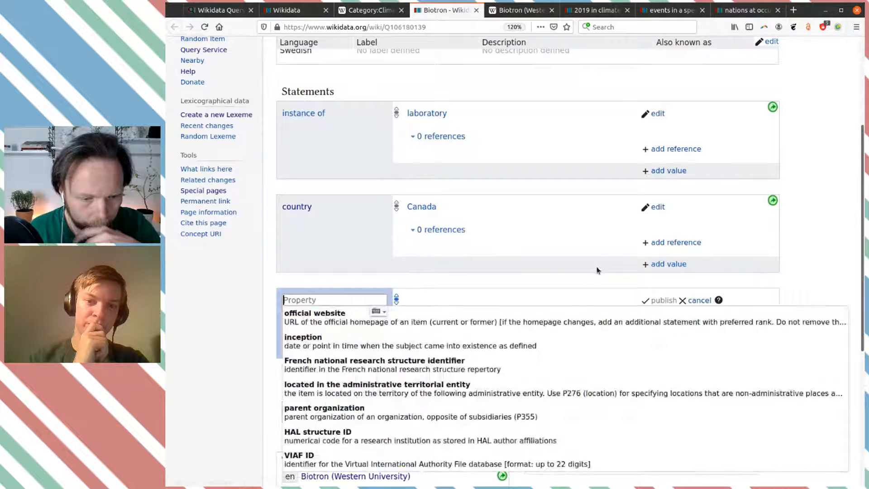
pyautogui.scroll(-1, 588, 265)
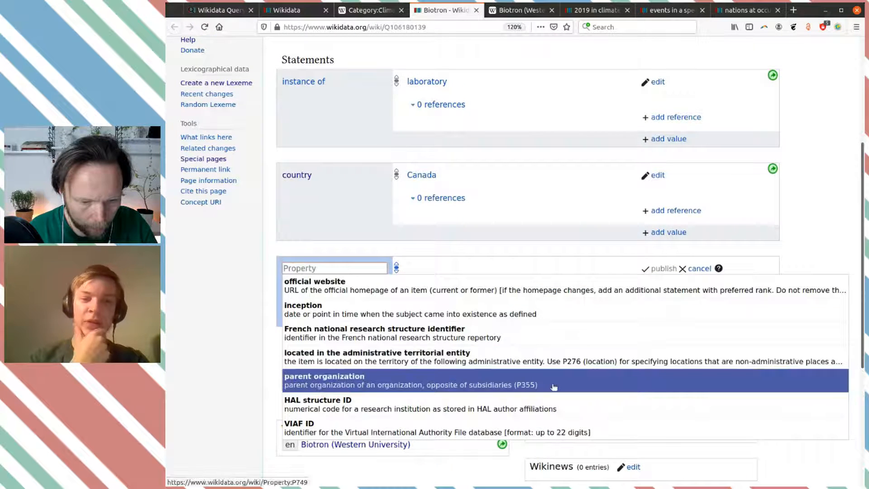
pyautogui.click(532, 288)
pyautogui.hotkey('ctrl', 'Tab')
pyautogui.scroll(-3, 538, 297)
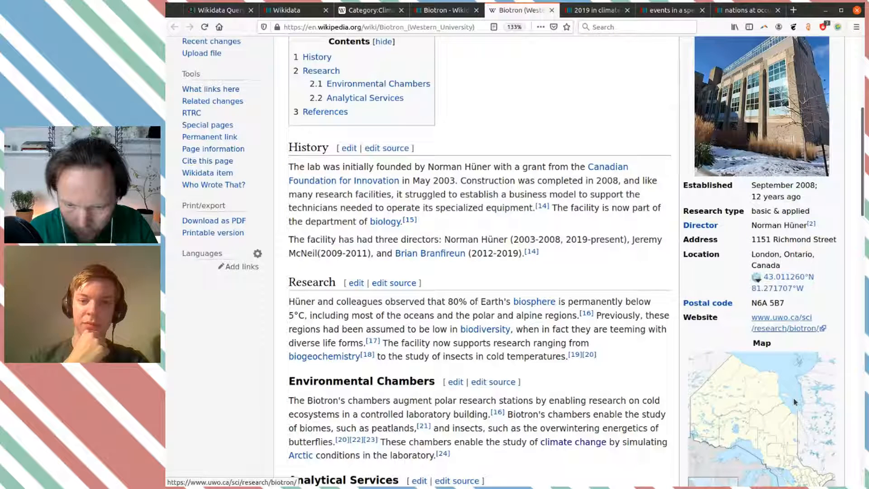
pyautogui.click(446, 9)
pyautogui.write('https://www.uwo.ca/sci/research/biotron/')
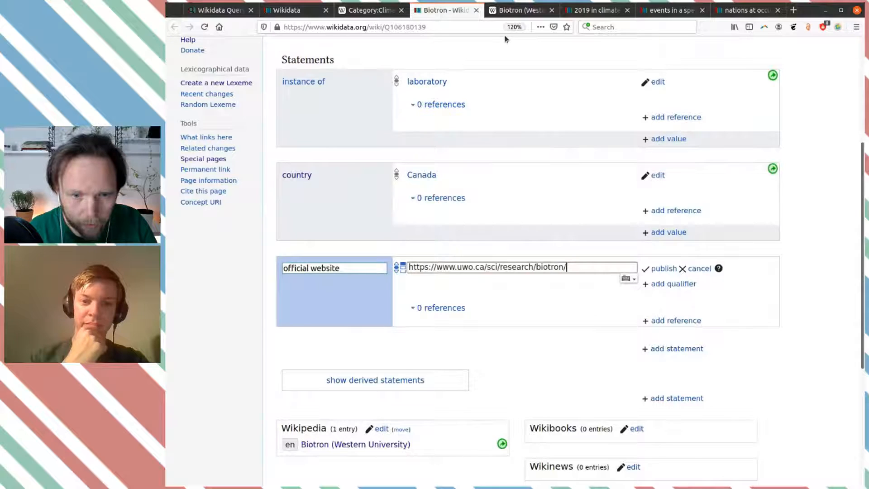
# Open the Biotron website from the Wikipedia article in a new tab, check its language, and return to the Wikidata item.
pyautogui.hotkey('ctrl', 'Tab')
pyautogui.middleClick(781, 317)
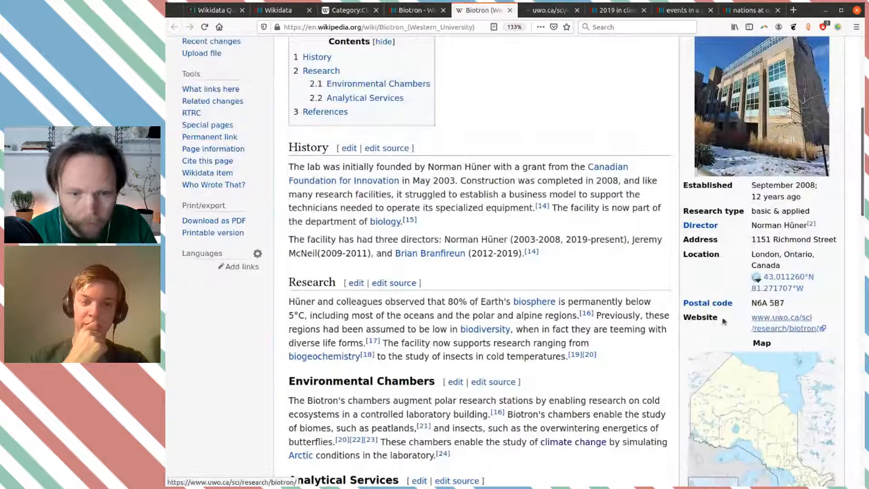
pyautogui.hotkey('ctrl', 'Tab')
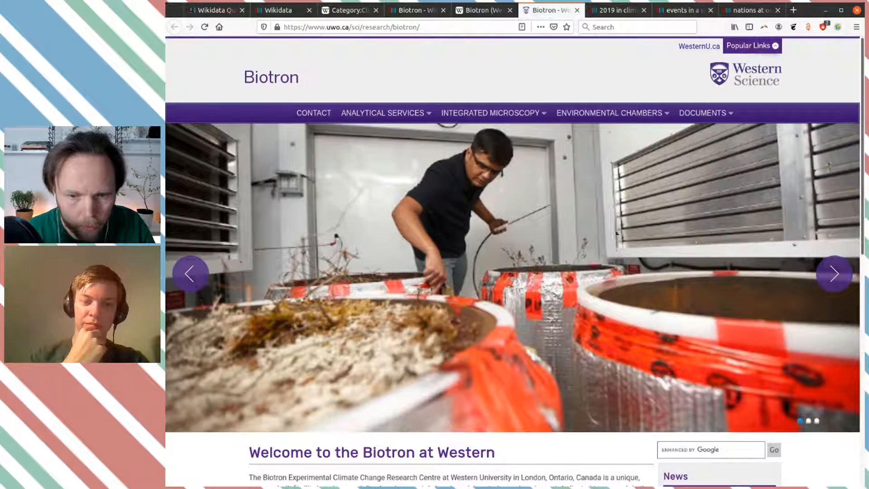
pyautogui.click(482, 12)
pyautogui.click(416, 10)
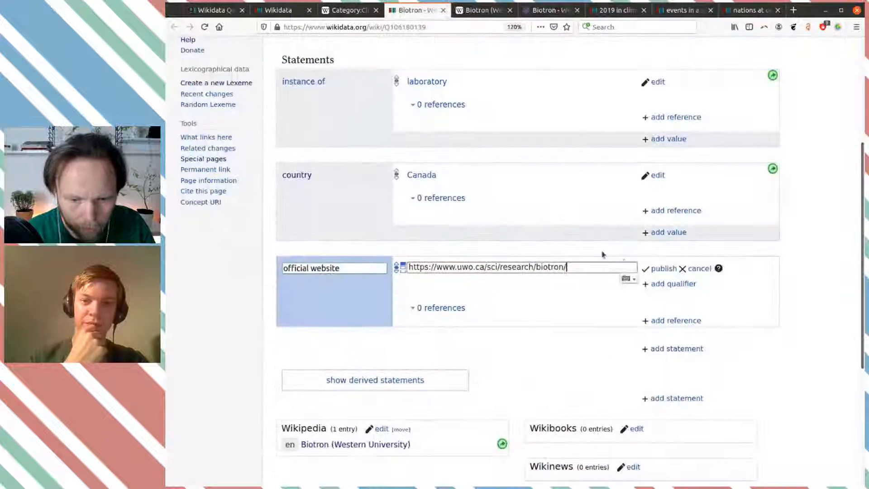
# Add the qualifier "language of work or name" with the value English to the official website statement and publish it.
pyautogui.click(667, 284)
pyautogui.write('lan')
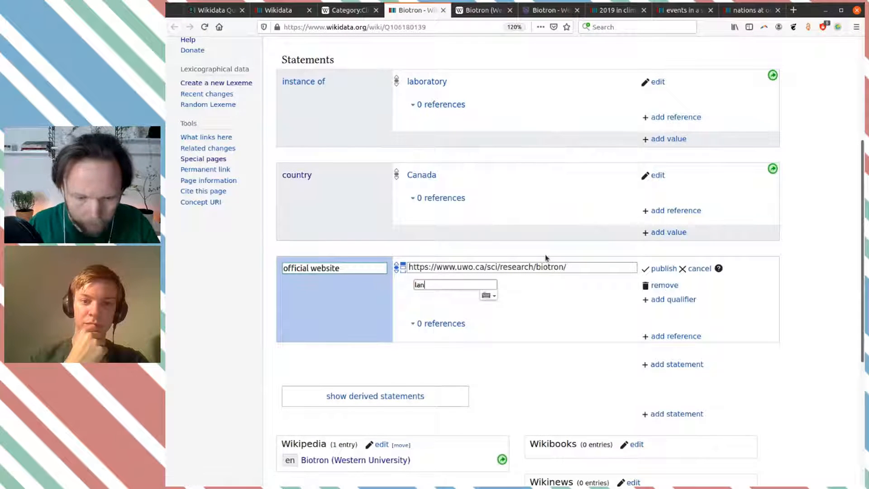
pyautogui.write('g')
pyautogui.click(545, 298)
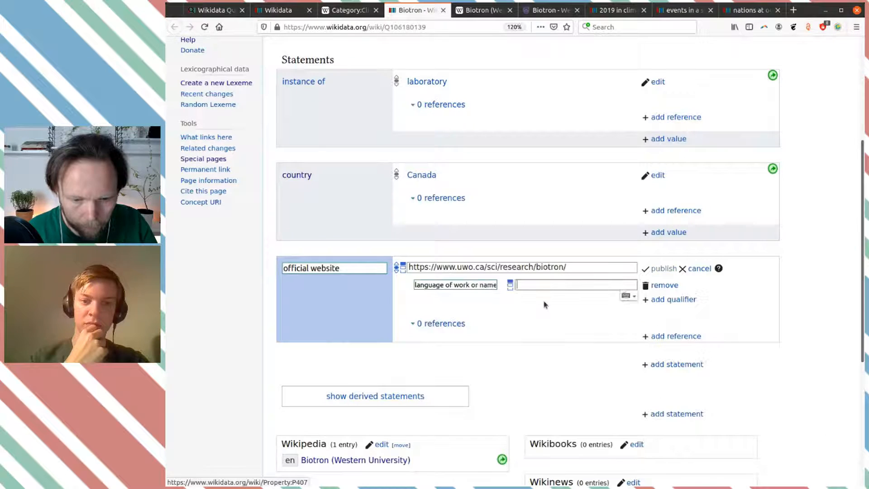
pyautogui.click(545, 305)
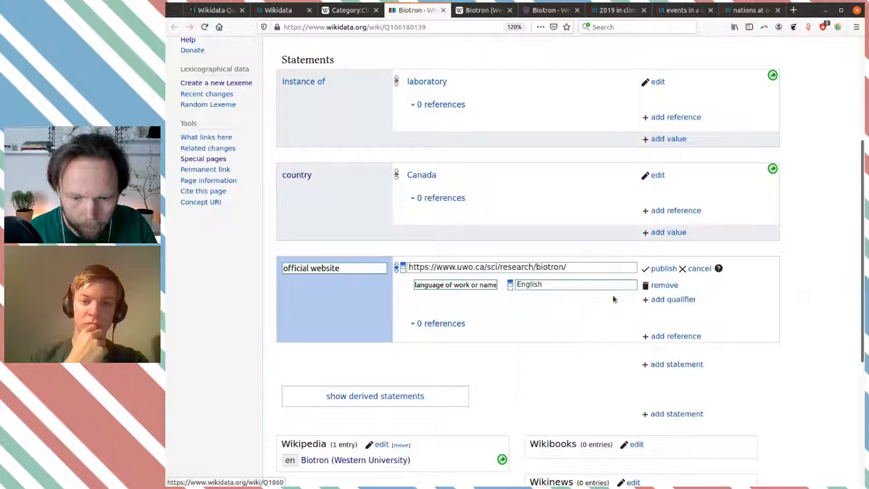
pyautogui.click(663, 268)
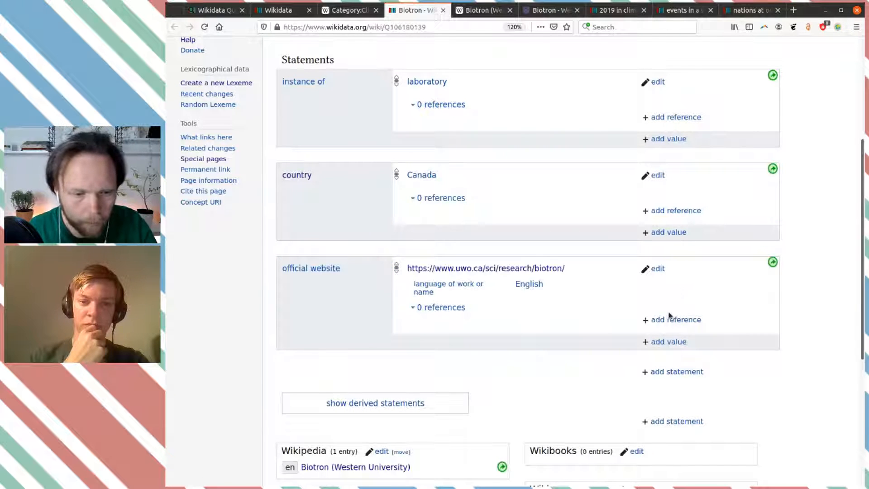
# Add and publish an "inception" statement with the value September 2008, taken from the establishment date in the Wikipedia article.
pyautogui.click(669, 372)
pyautogui.scroll(-2, 619, 203)
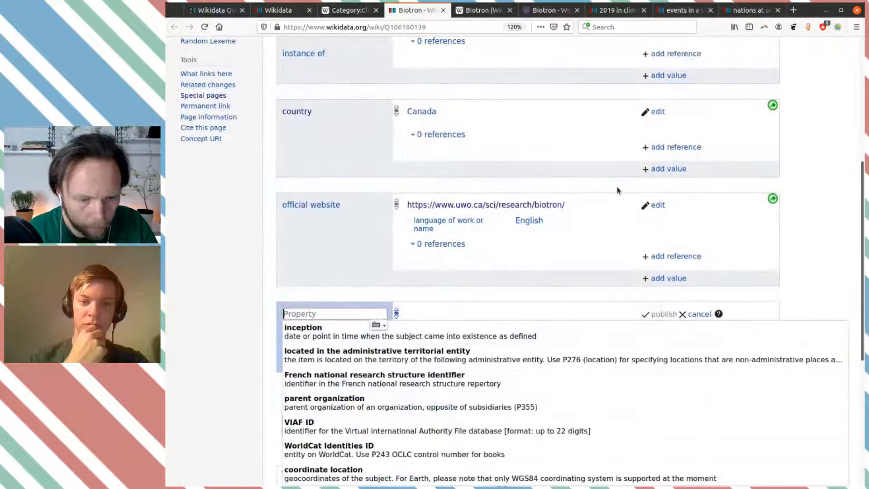
pyautogui.scroll(-1, 617, 190)
pyautogui.hotkey('ctrl', 'Tab')
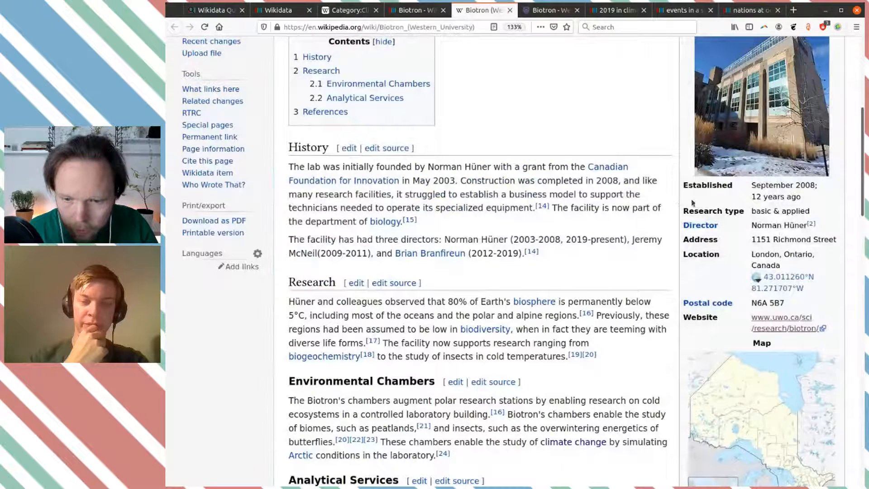
pyautogui.moveTo(751, 185); pyautogui.dragTo(800, 185)
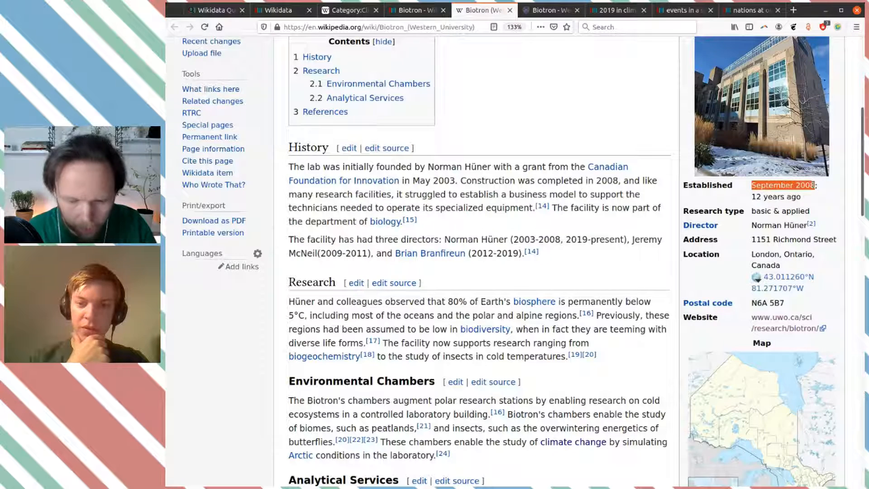
pyautogui.hotkey('ctrl', 'shift', 'Tab')
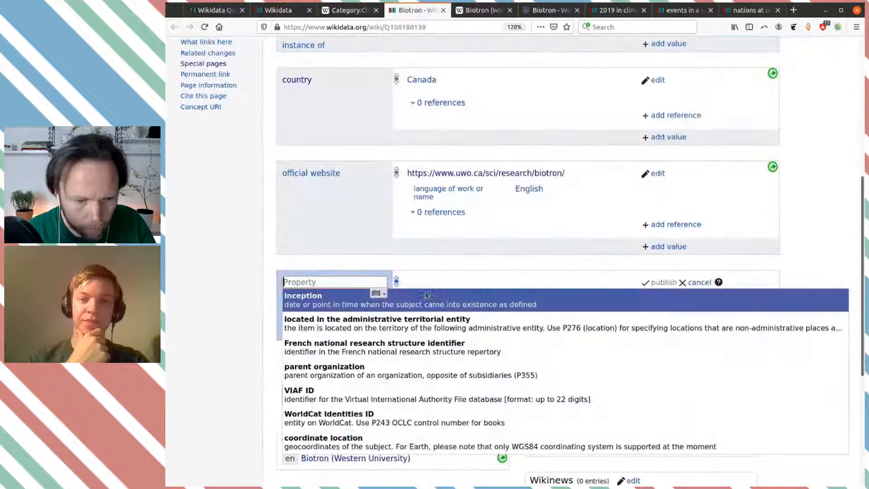
pyautogui.click(472, 289)
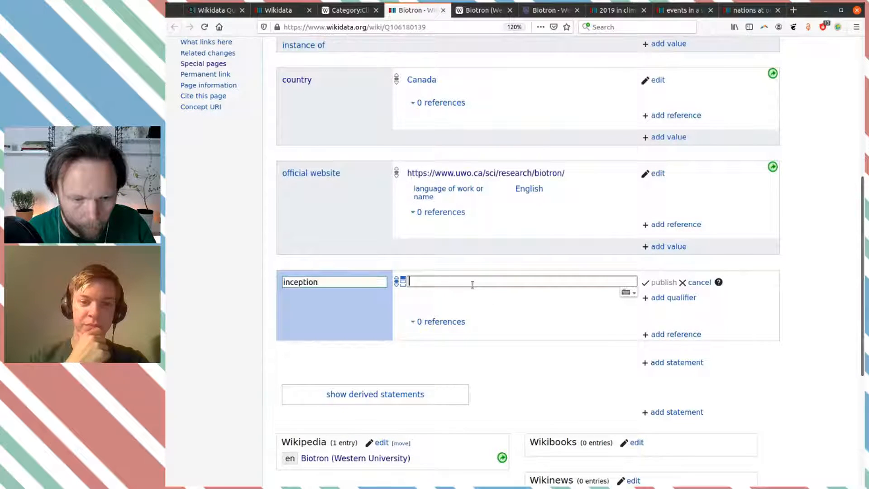
pyautogui.write('September 2008')
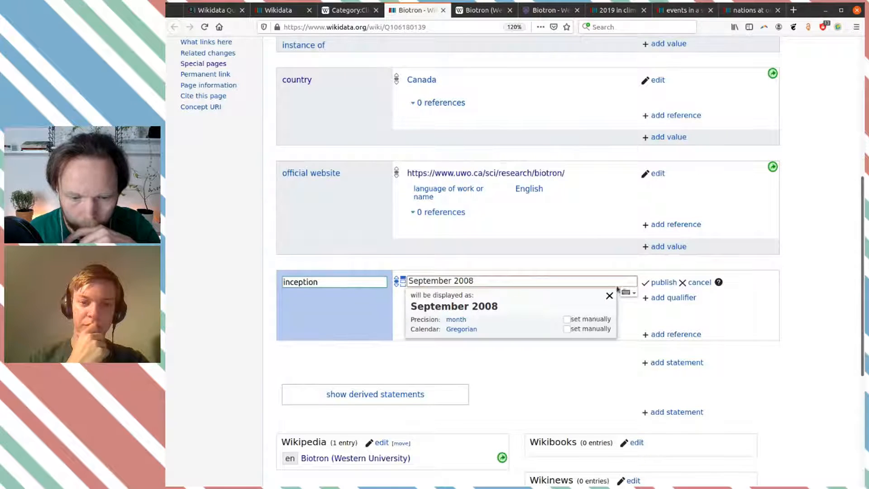
pyautogui.click(661, 282)
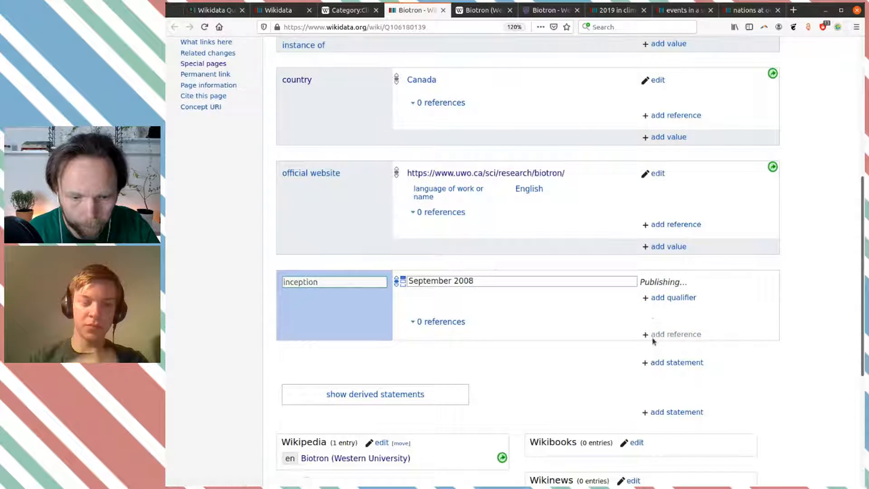
# Check the Biotron article for its affiliation and start a new Wikidata statement with the property "parent organization".
pyautogui.hotkey('ctrl', 'Tab')
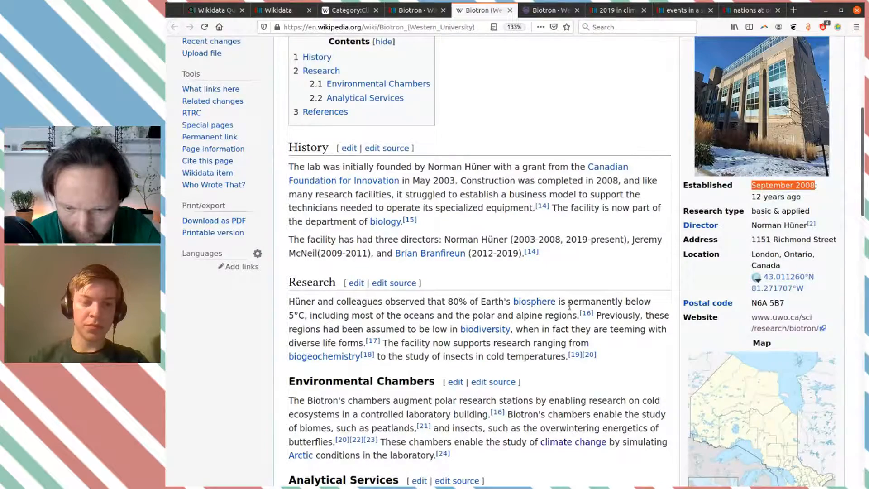
pyautogui.scroll(-3, 569, 306)
pyautogui.scroll(3, 569, 307)
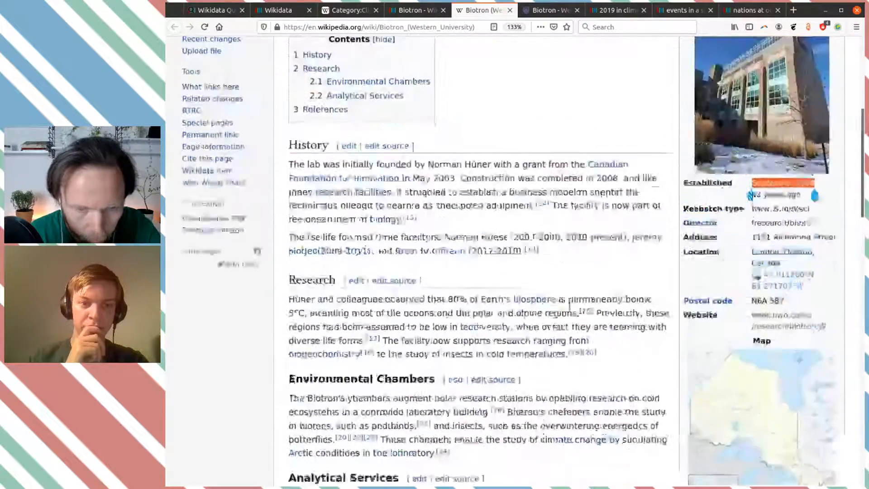
pyautogui.scroll(5, 569, 305)
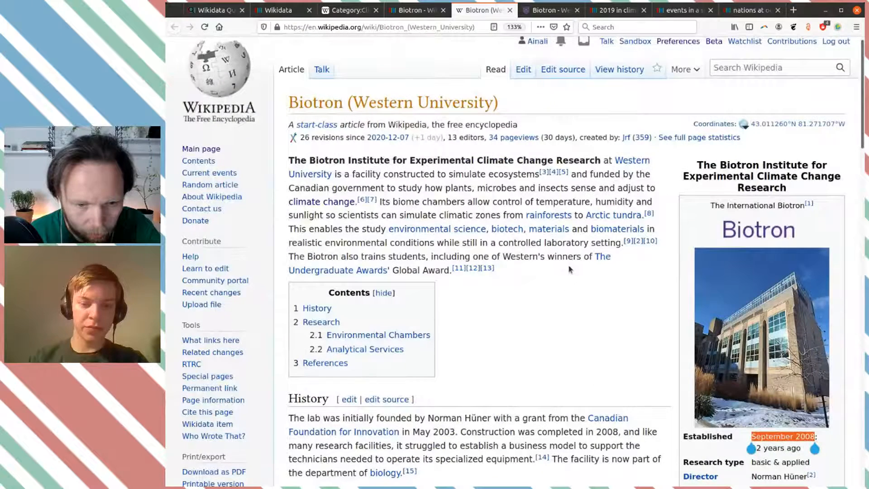
pyautogui.click(405, 10)
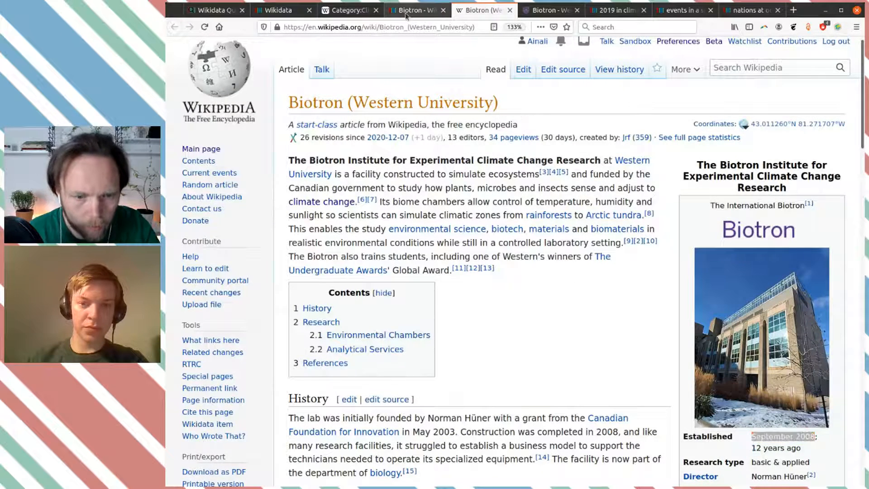
pyautogui.hotkey('ctrl', '-')
pyautogui.click(647, 273)
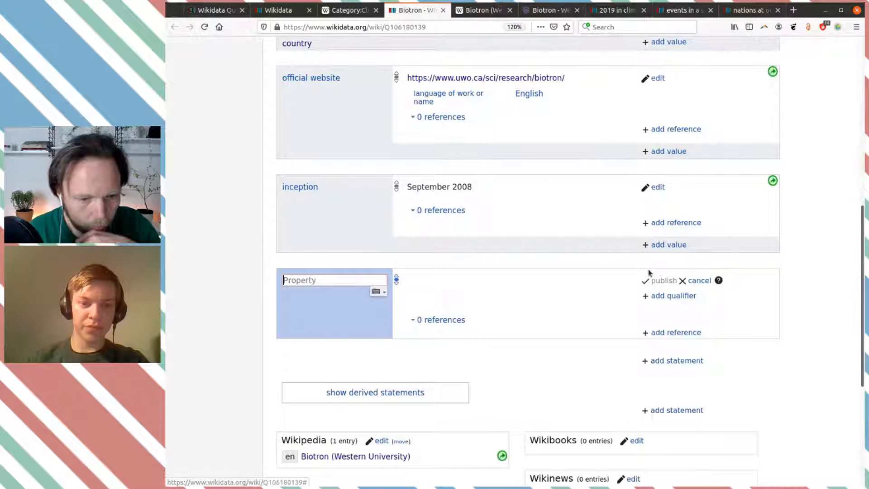
pyautogui.scroll(-1, 548, 217)
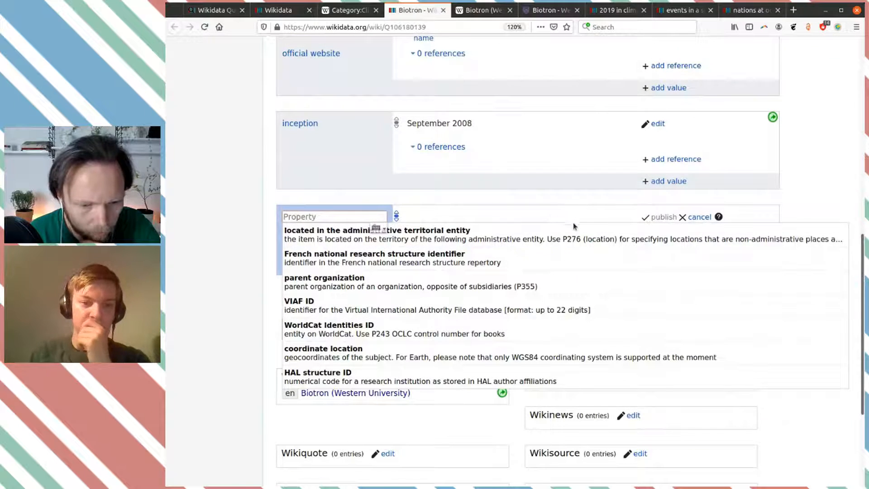
pyautogui.click(565, 284)
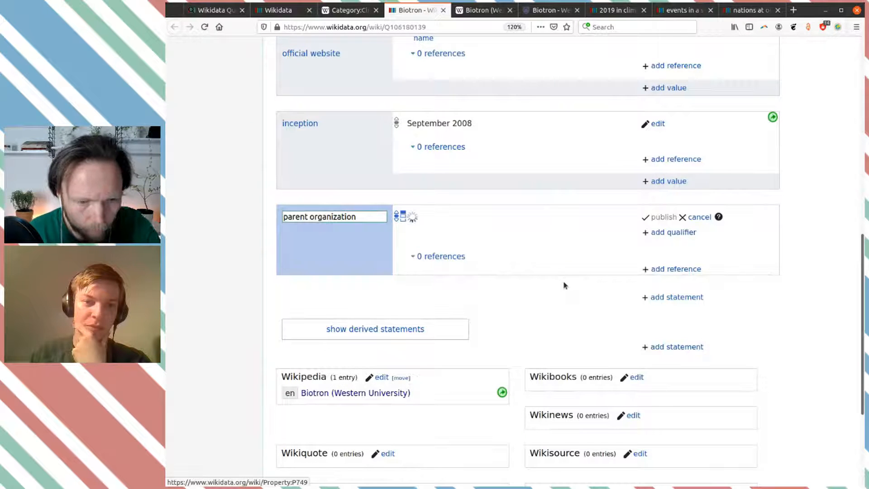
# Search for "western univer", verify the location in the article, and publish University of Western Ontario as the parent organization.
pyautogui.write('e')
pyautogui.press('BackSpace')
pyautogui.write('western')
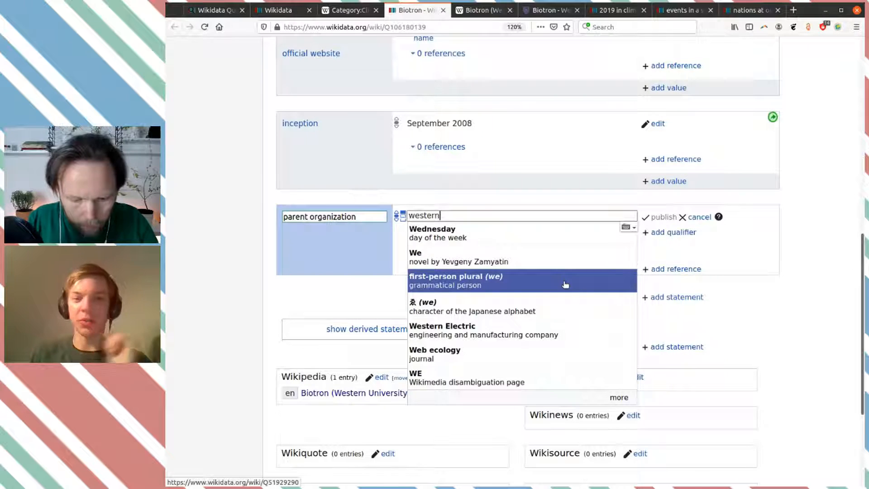
pyautogui.write(' uni')
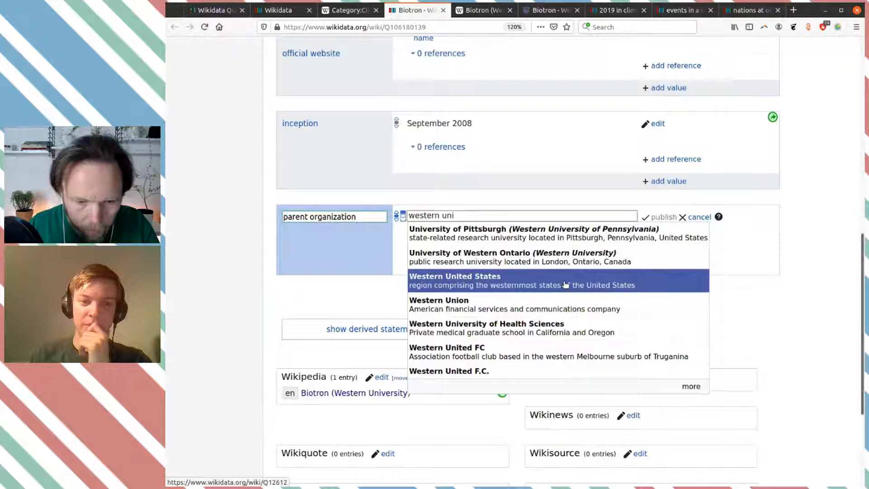
pyautogui.write('ver')
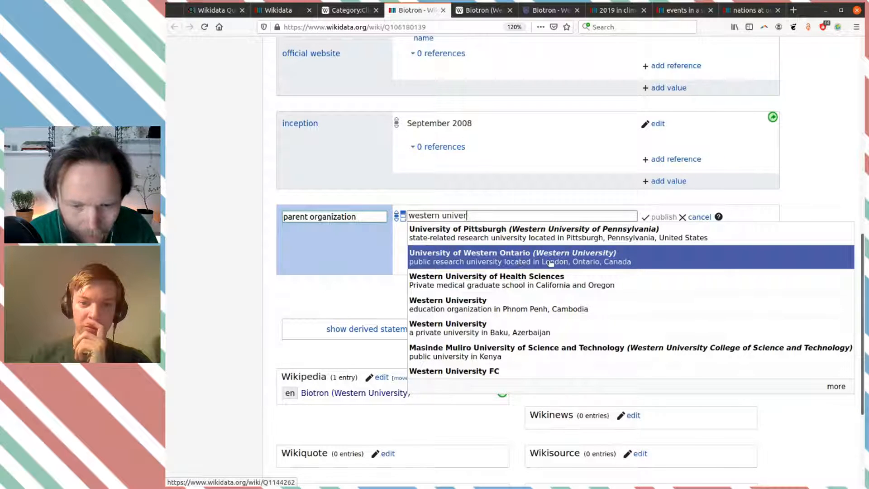
pyautogui.hotkey('ctrl', 'Tab')
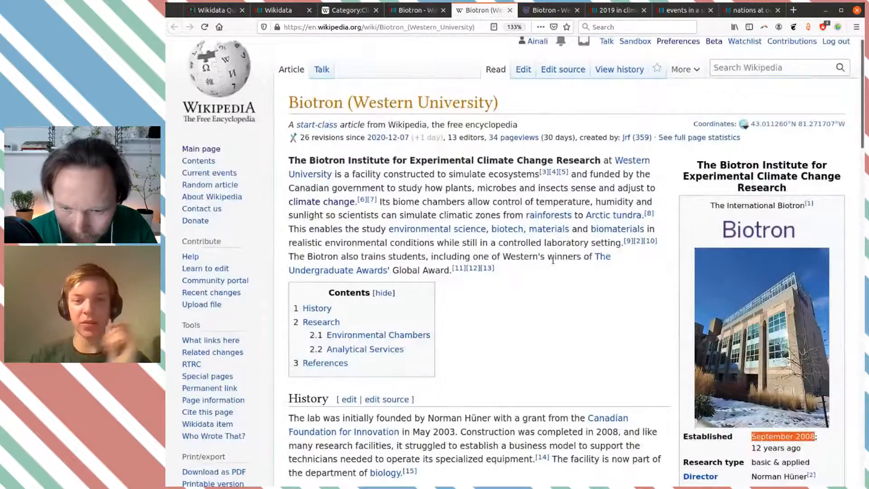
pyautogui.scroll(-3, 614, 291)
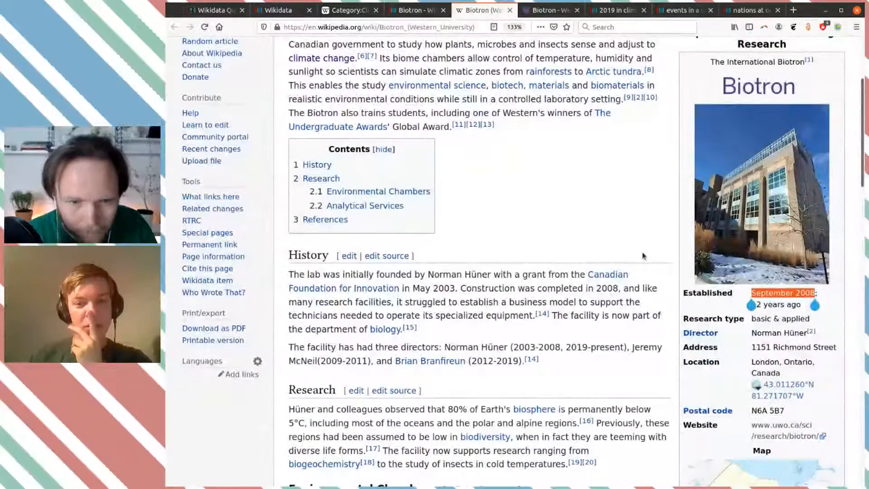
pyautogui.hotkey('ctrl', 'shift', 'Tab')
pyautogui.click(618, 264)
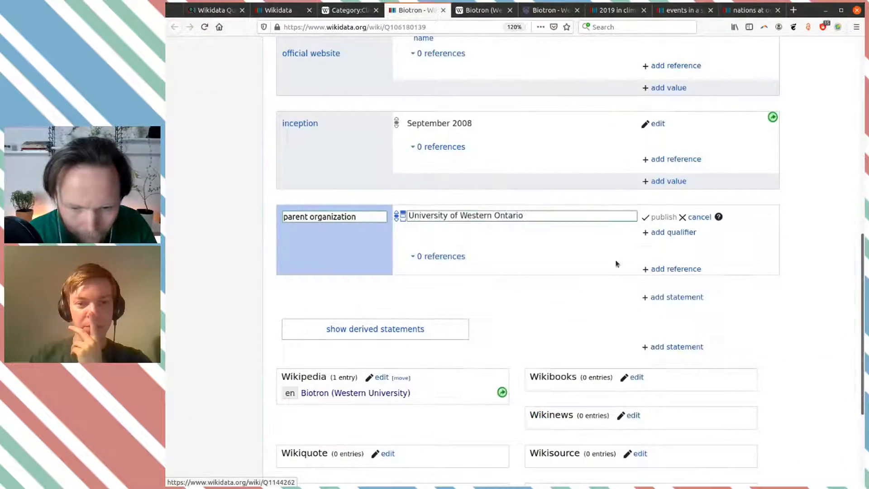
pyautogui.click(662, 219)
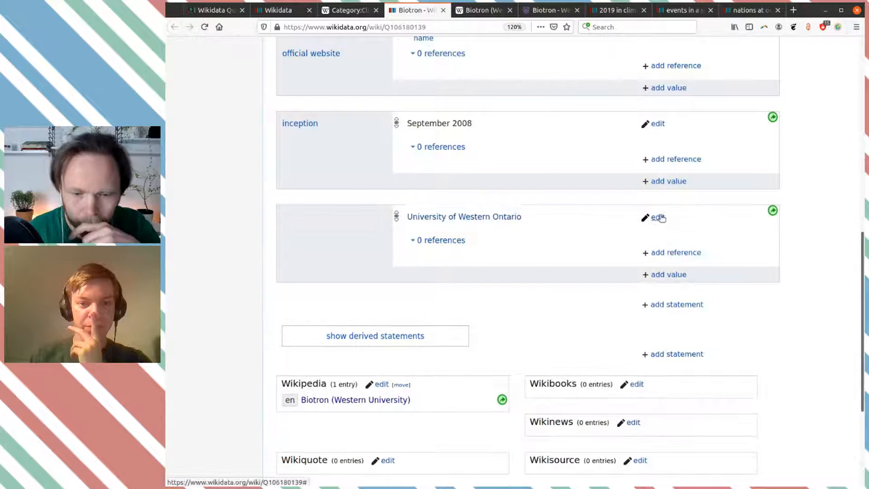
# View the potential issue on the parent organization statement and open the University of Western Ontario item in a new tab.
pyautogui.click(536, 221)
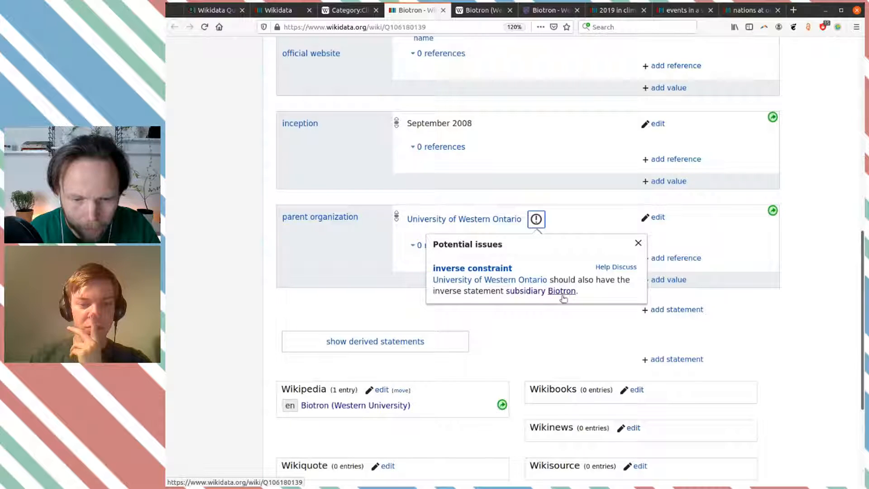
pyautogui.middleClick(505, 280)
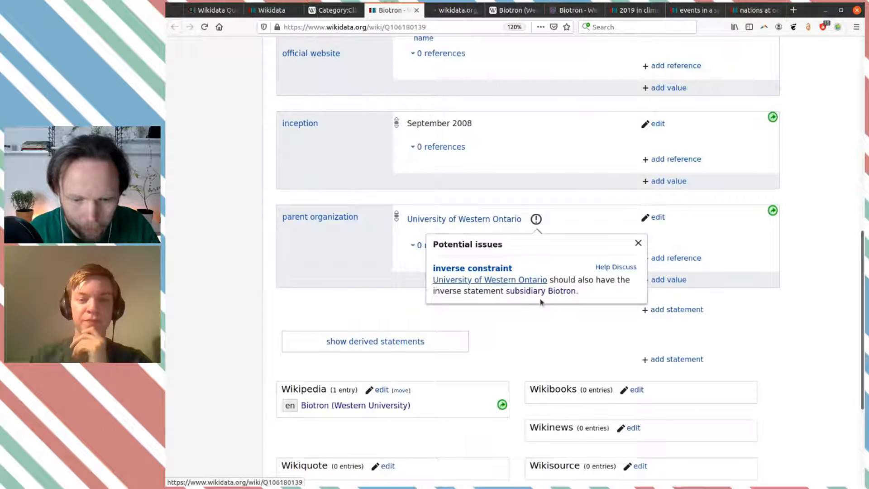
# Copy the QID of the Biotron item and switch to the University of Western Ontario item.
pyautogui.scroll(4, 526, 171)
pyautogui.scroll(5, 526, 171)
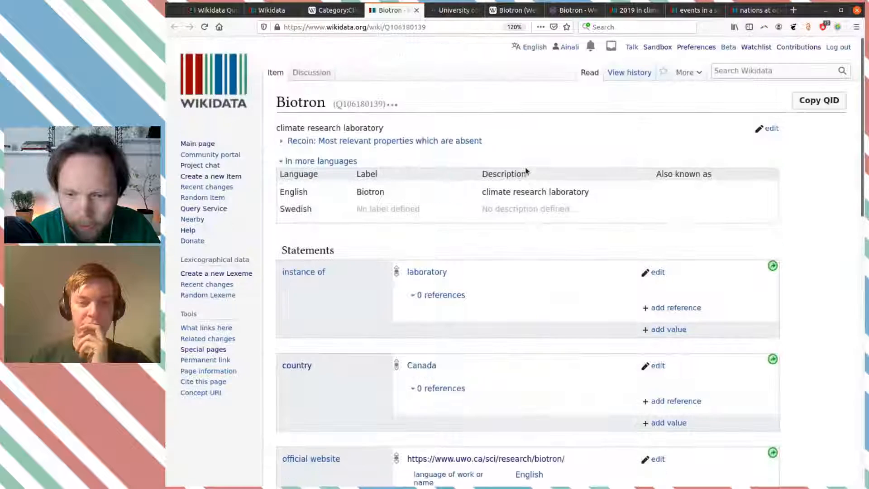
pyautogui.hotkey('ctrl', 'Tab')
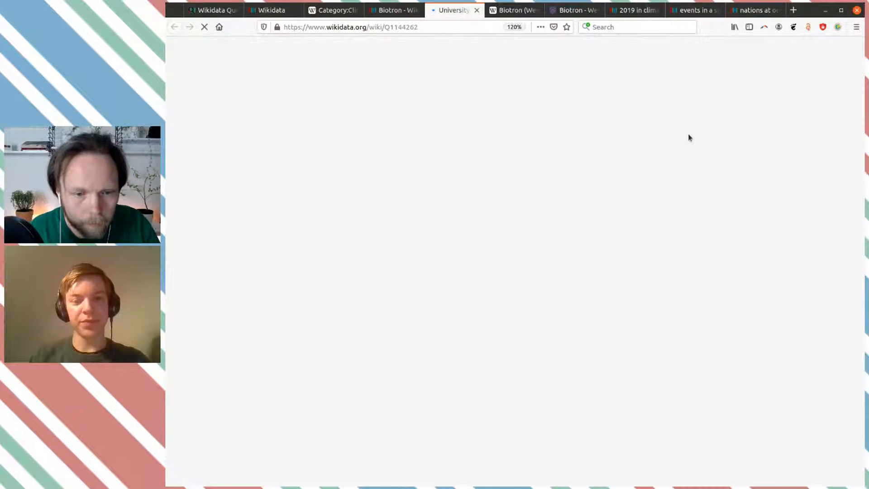
pyautogui.scroll(-2, 662, 216)
pyautogui.scroll(-4, 662, 215)
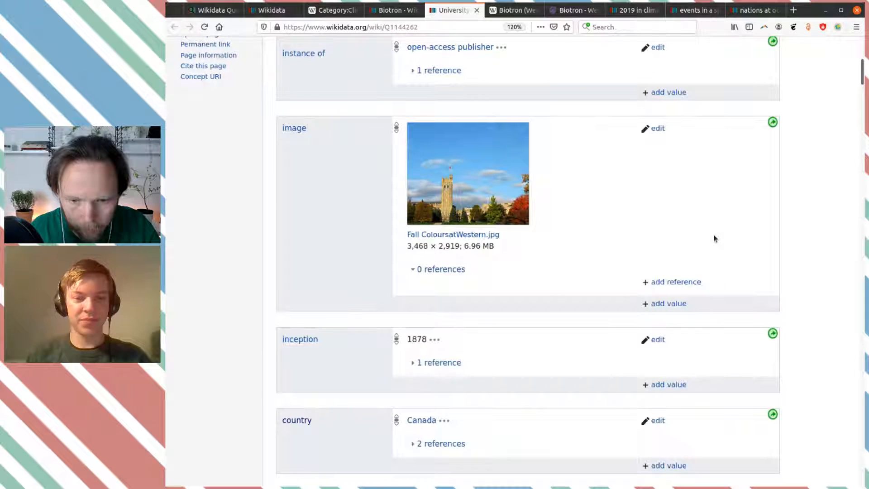
# Add and publish a "subsidiary" statement for Biotron (Q106180139) on the university item, and close that item.
pyautogui.press('a')
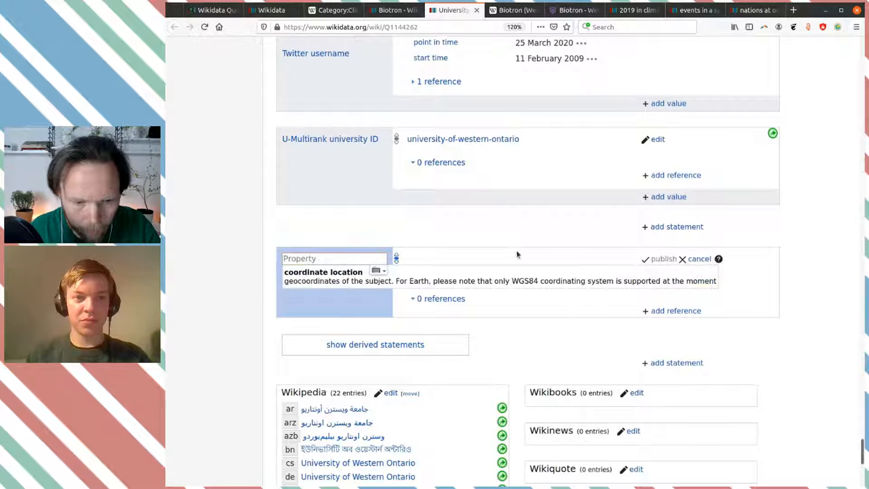
pyautogui.write('subs')
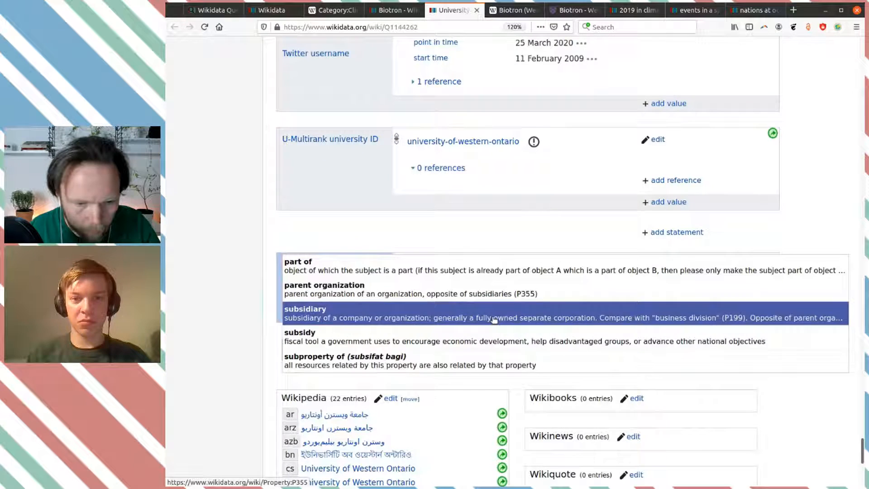
pyautogui.click(494, 319)
pyautogui.hotkey('ctrl', 'v')
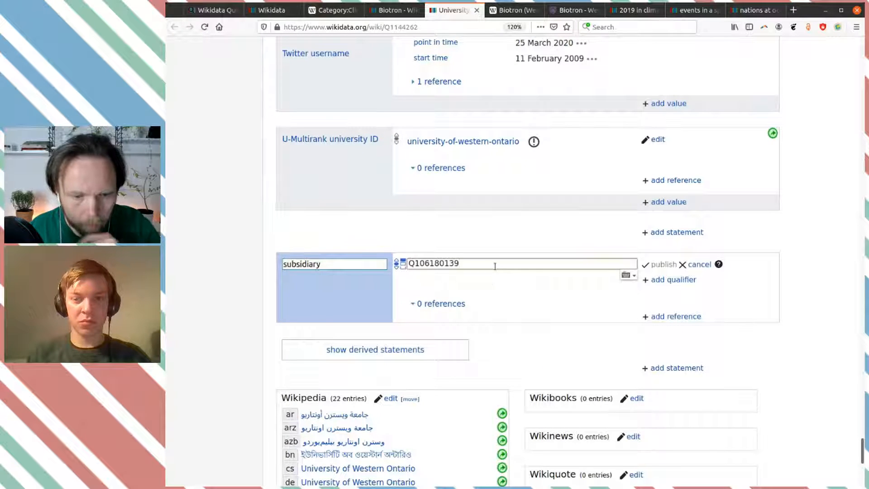
pyautogui.click(496, 283)
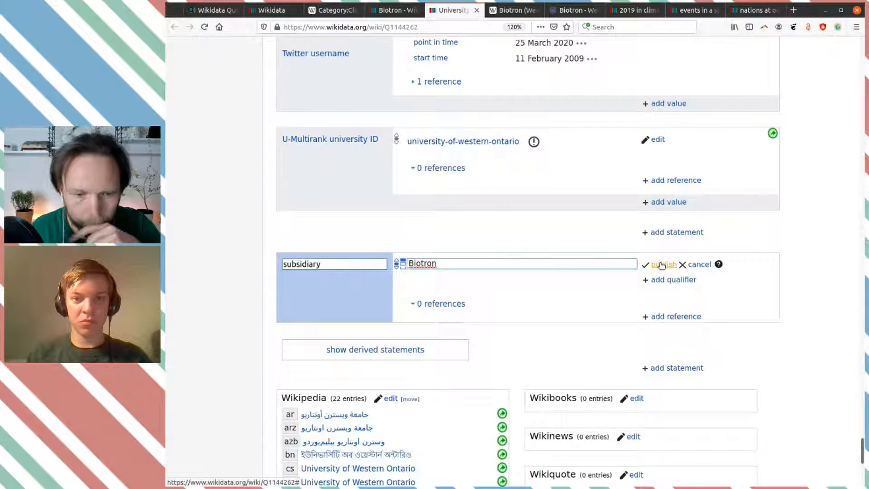
pyautogui.click(660, 264)
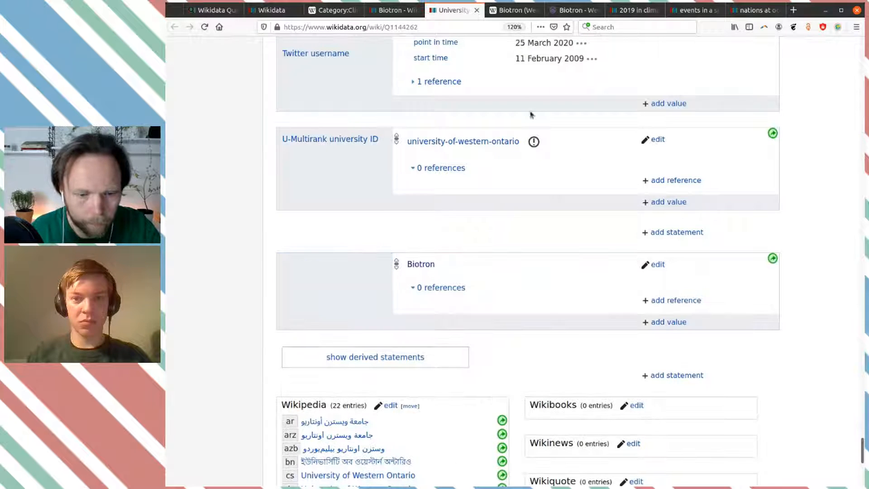
pyautogui.click(475, 10)
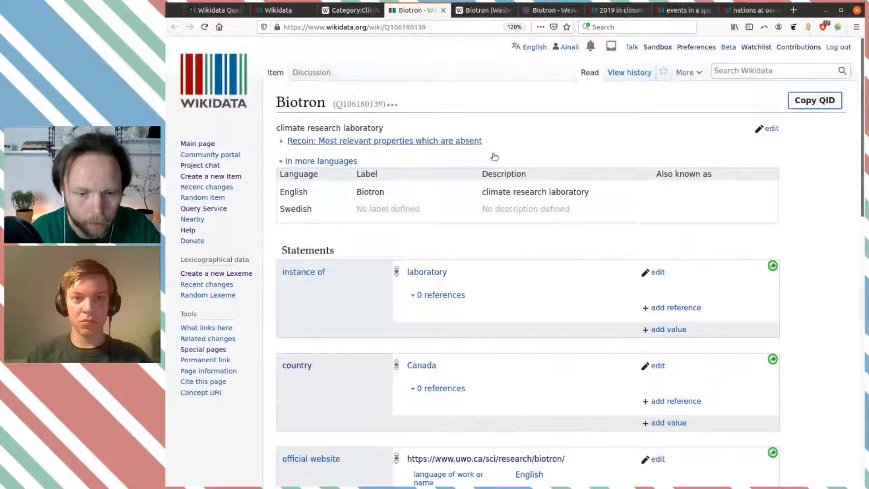
# Check the Biotron Wikipedia article's history, research and infobox for facts missing from the Wikidata item.
pyautogui.scroll(-8, 507, 161)
pyautogui.scroll(-2, 507, 161)
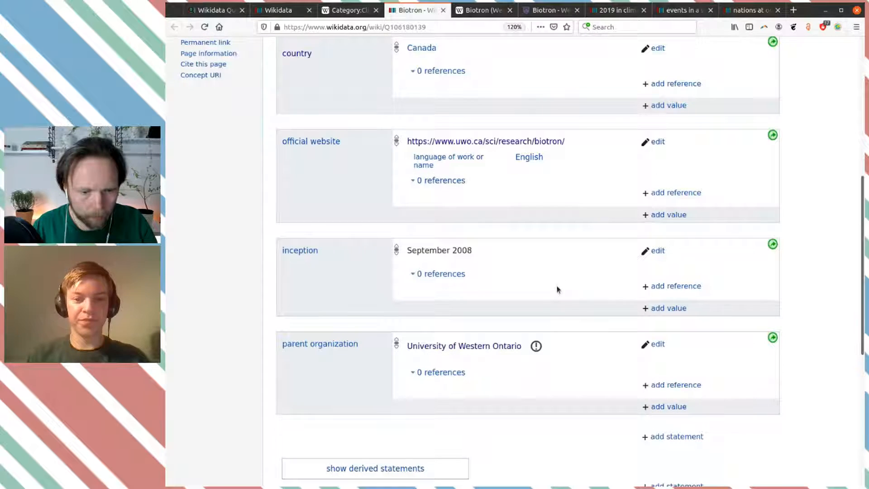
pyautogui.hotkey('ctrl', 'Tab')
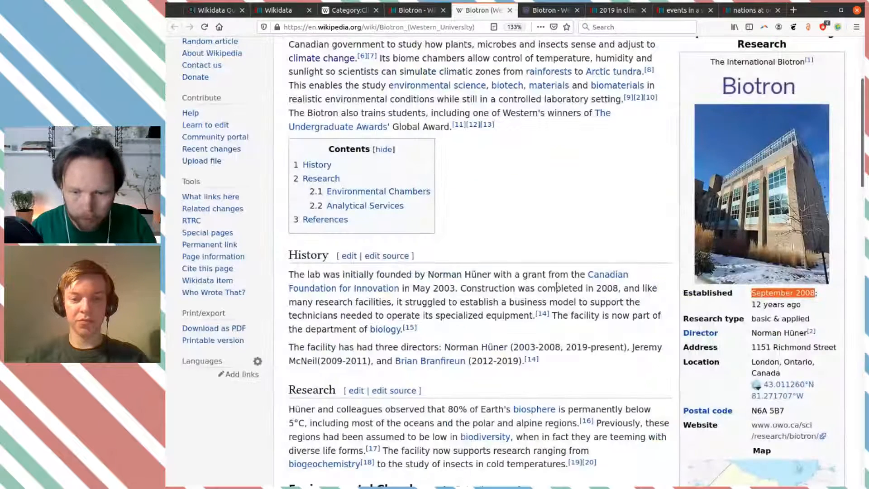
pyautogui.scroll(-4, 565, 272)
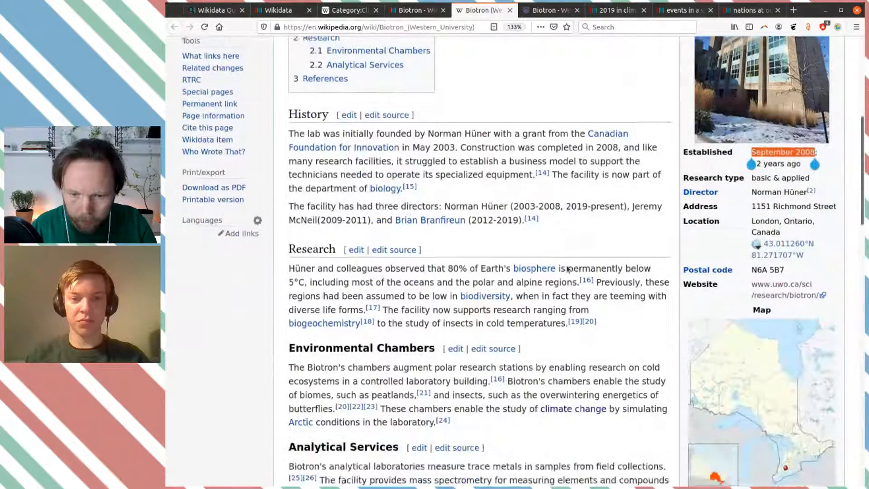
pyautogui.scroll(2, 566, 266)
pyautogui.scroll(-2, 565, 266)
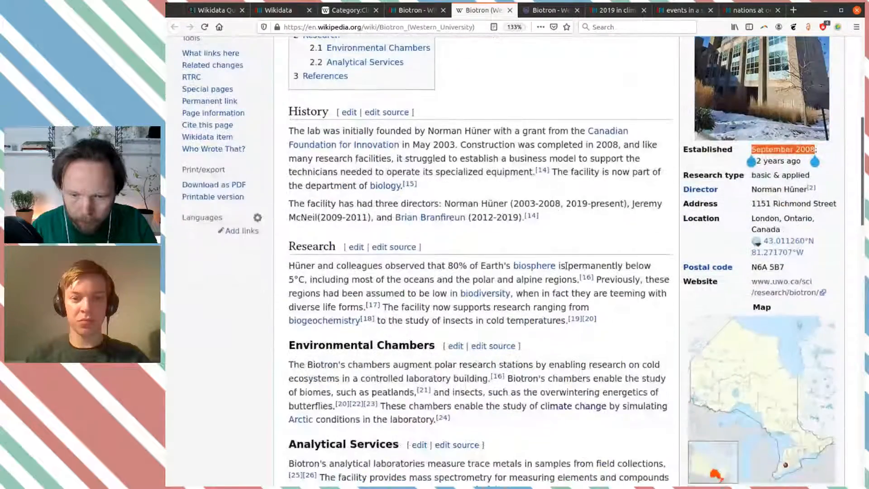
pyautogui.scroll(-9, 566, 266)
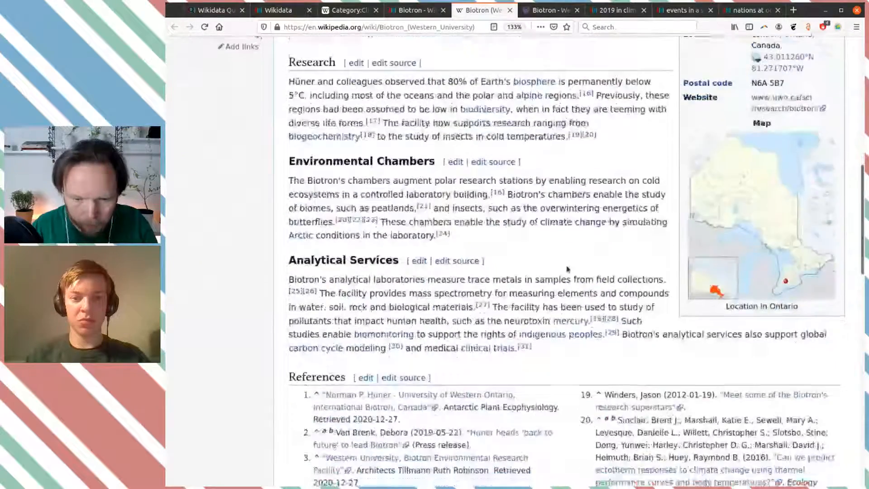
pyautogui.scroll(11, 566, 267)
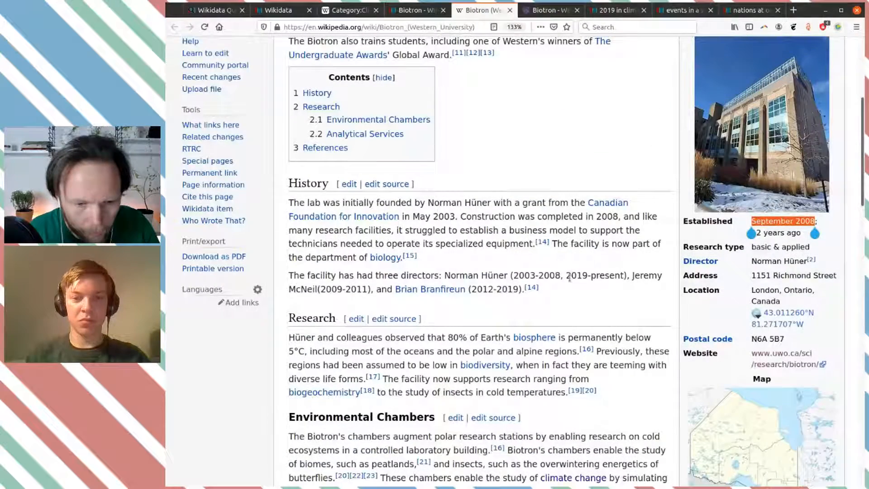
pyautogui.scroll(-2, 570, 278)
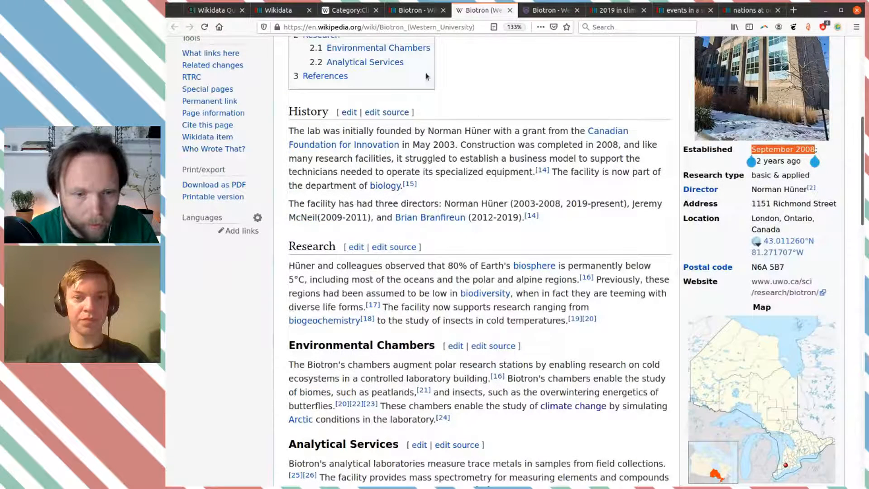
# Review the existing label, description and statements on the Biotron Wikidata item.
pyautogui.click(411, 10)
pyautogui.scroll(3, 504, 240)
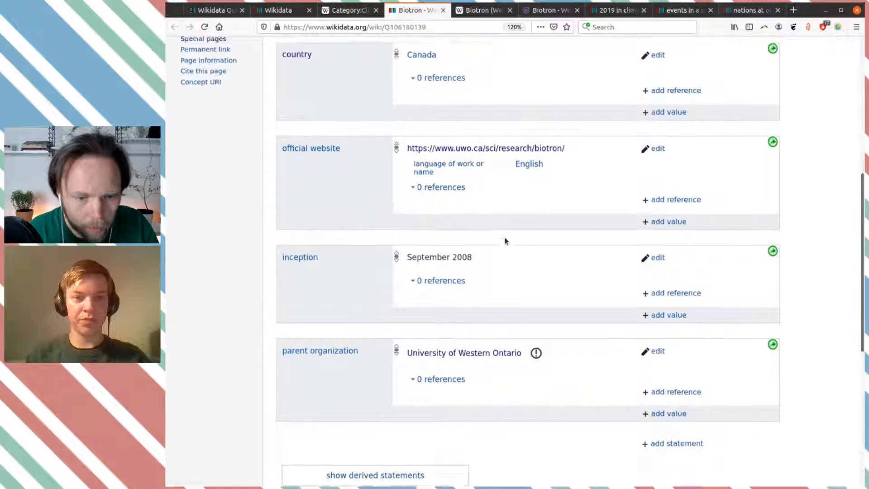
pyautogui.scroll(3, 504, 239)
pyautogui.scroll(2, 504, 240)
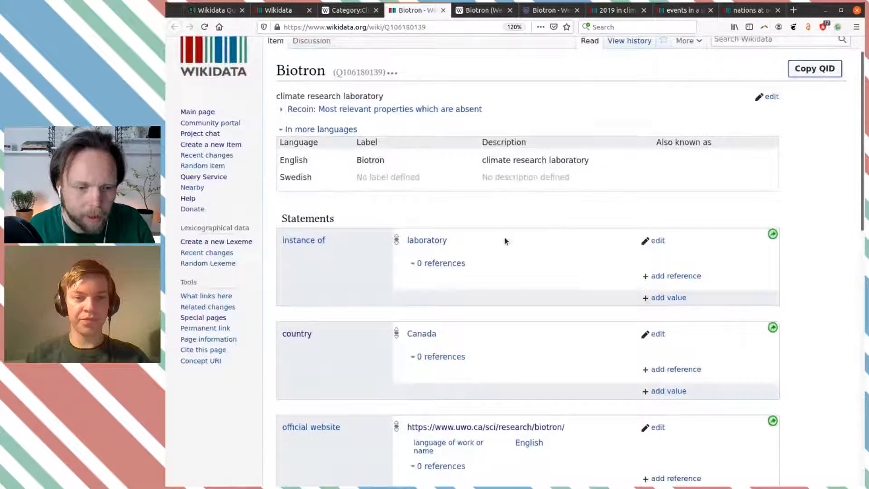
pyautogui.scroll(-2, 504, 240)
pyautogui.scroll(-5, 505, 241)
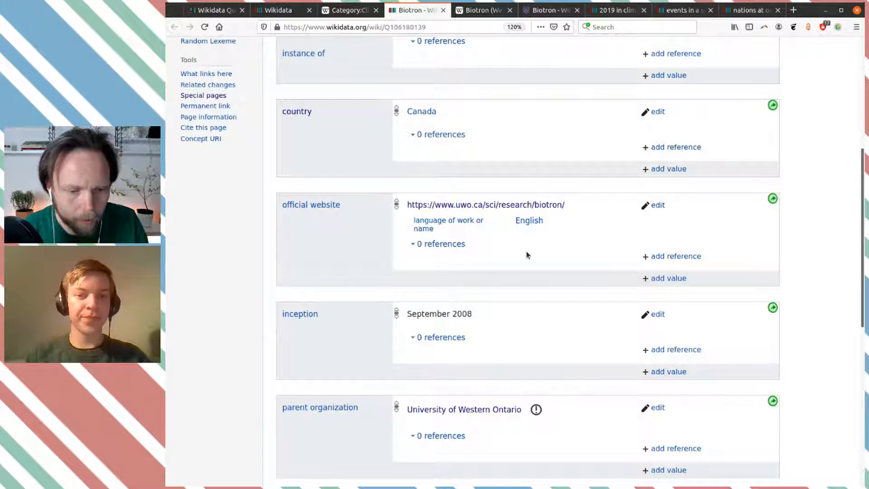
pyautogui.scroll(-2, 527, 253)
pyautogui.scroll(1, 530, 252)
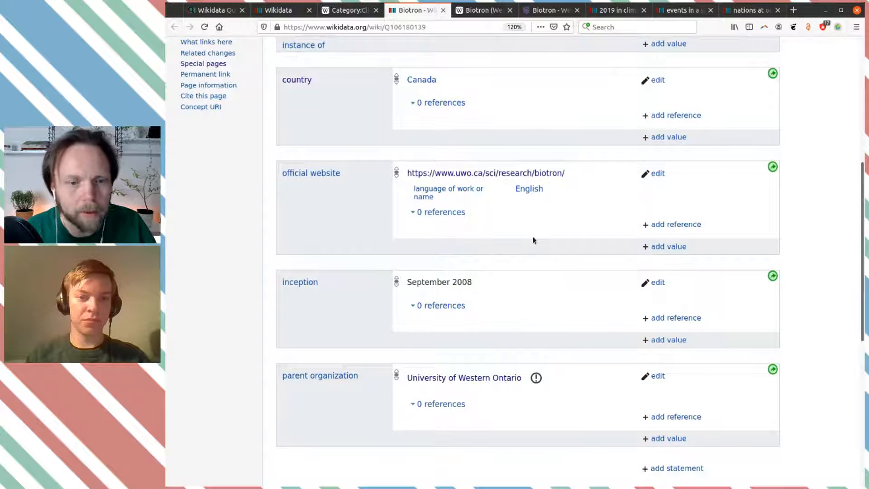
# Read through the Biotron article again, from the references to the introduction, to identify what the facility researches.
pyautogui.click(468, 9)
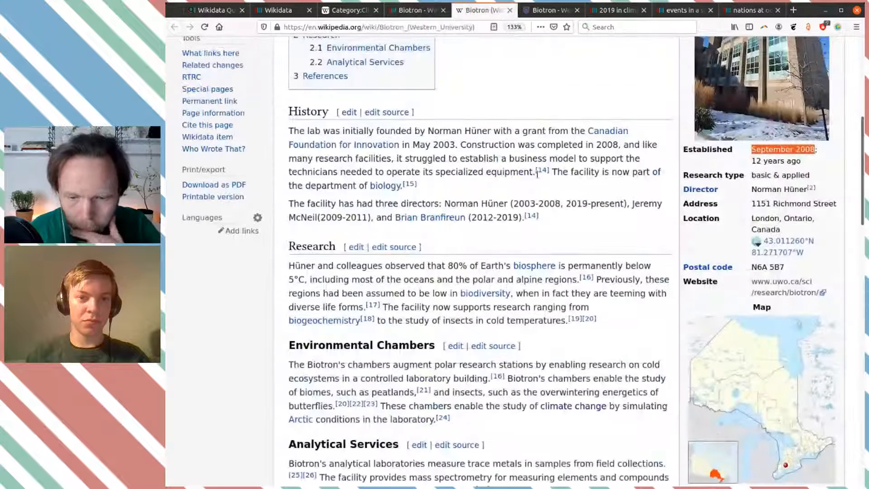
pyautogui.scroll(-8, 544, 190)
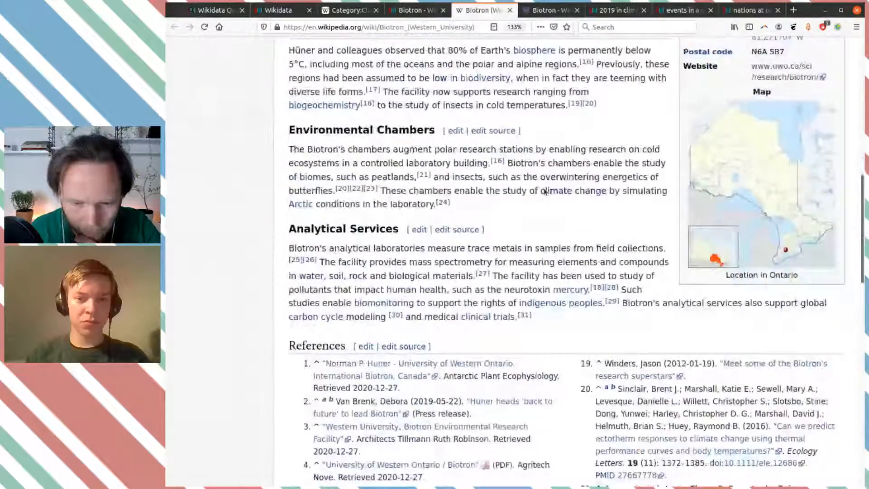
pyautogui.scroll(-12, 544, 190)
pyautogui.scroll(5, 545, 190)
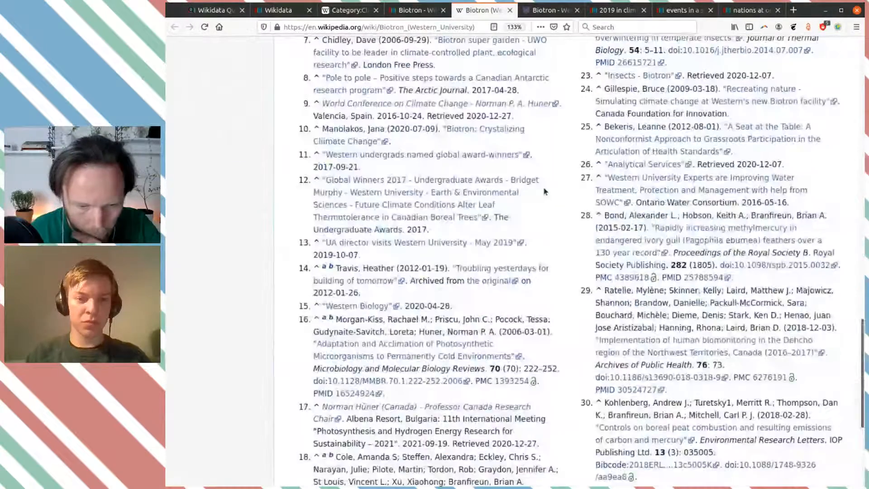
pyautogui.scroll(18, 544, 190)
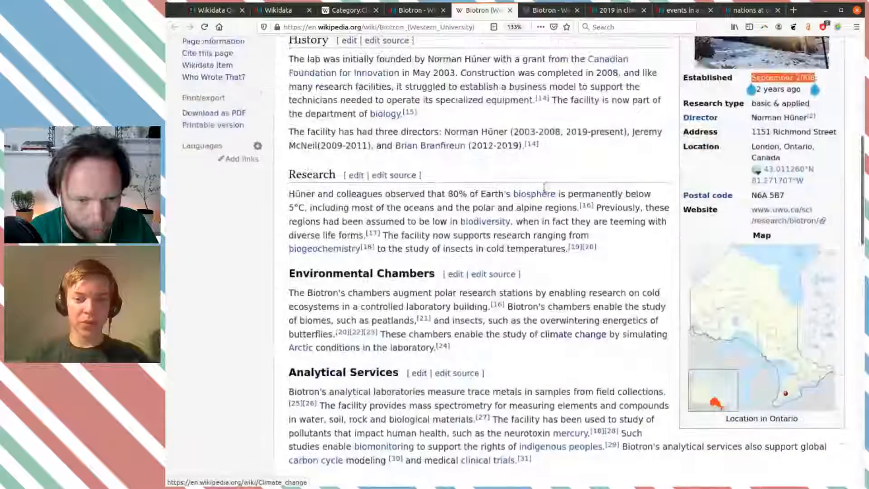
pyautogui.scroll(3, 544, 190)
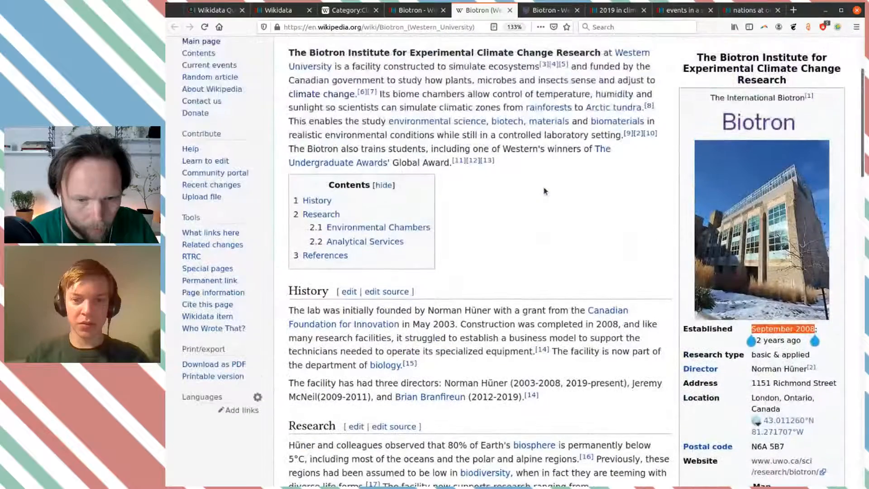
pyautogui.scroll(-11, 557, 202)
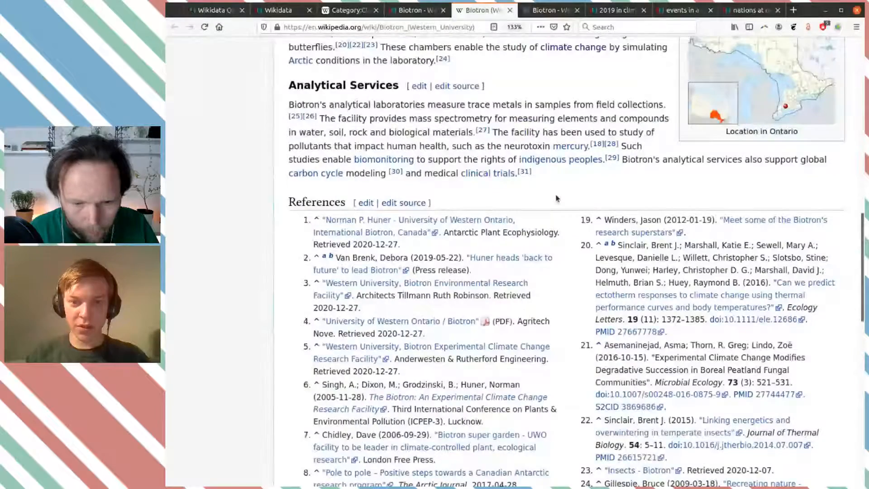
pyautogui.scroll(1, 556, 198)
pyautogui.moveTo(557, 196)
pyautogui.scroll(-2, 556, 190)
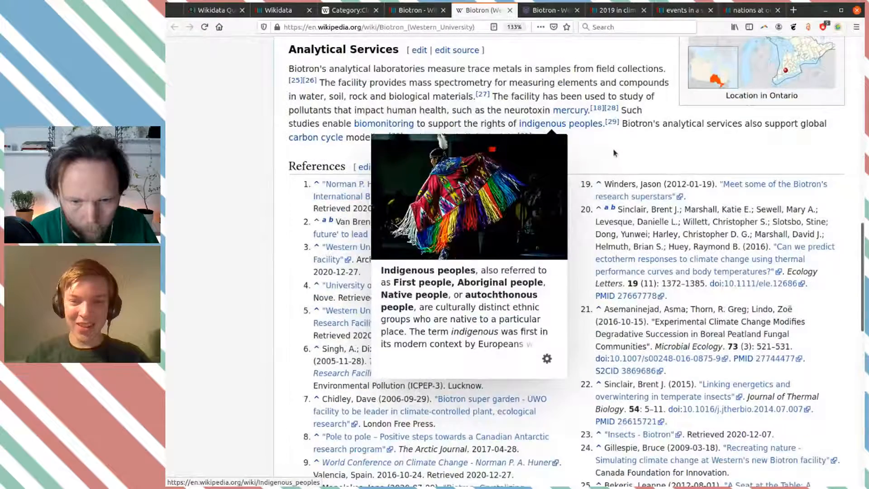
pyautogui.scroll(11, 614, 153)
pyautogui.scroll(-2, 615, 160)
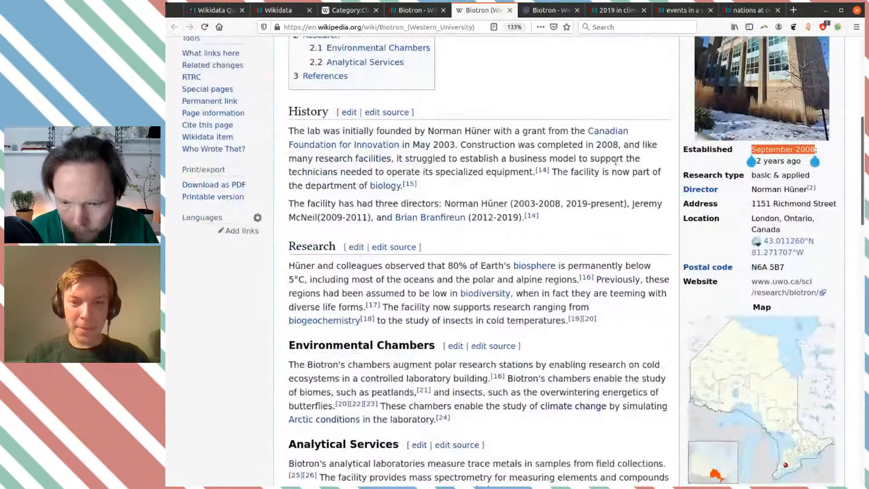
pyautogui.scroll(3, 618, 177)
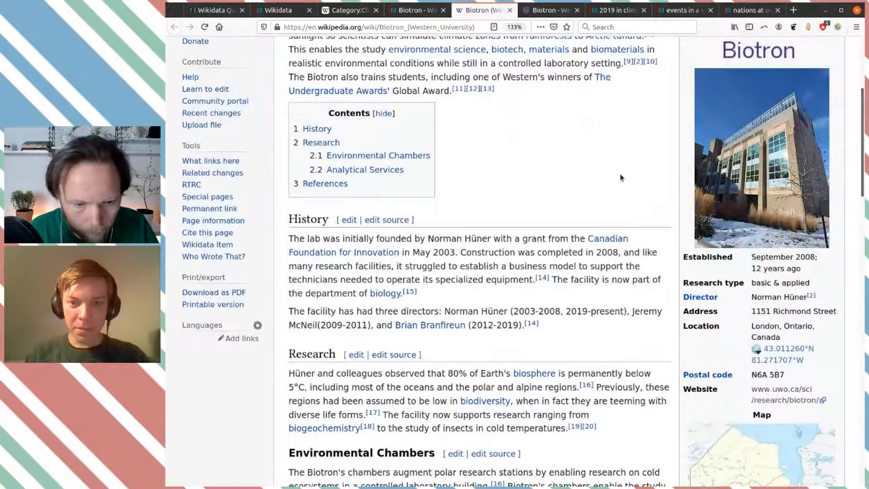
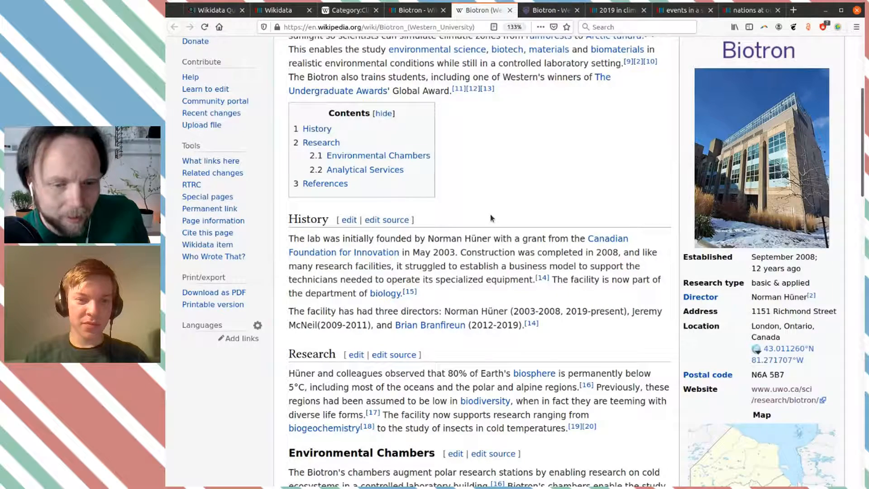
pyautogui.scroll(4, 490, 214)
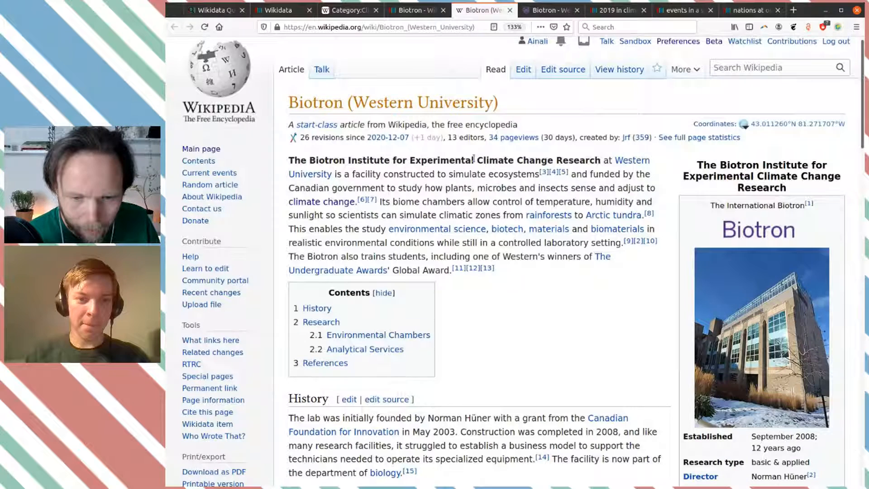
# Add a "field of work" statement with the value global warming to the Biotron Wikidata item and publish it.
pyautogui.click(426, 16)
pyautogui.scroll(-3, 486, 199)
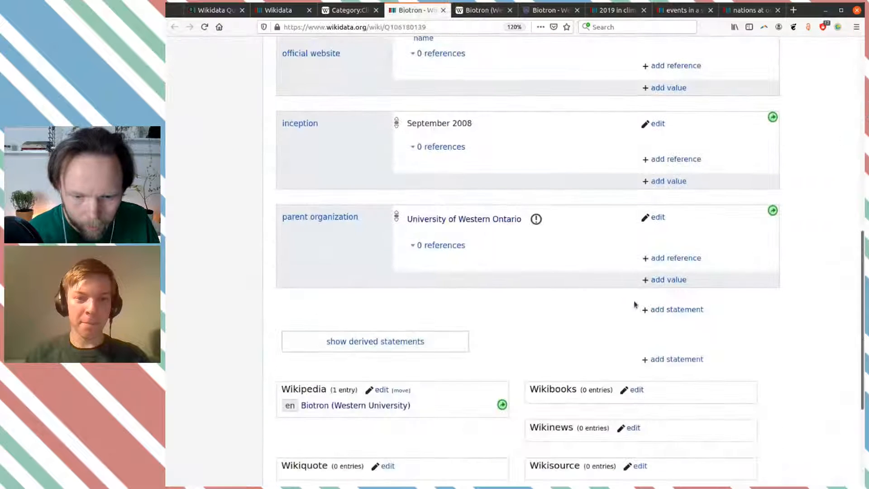
pyautogui.click(663, 311)
pyautogui.write('f')
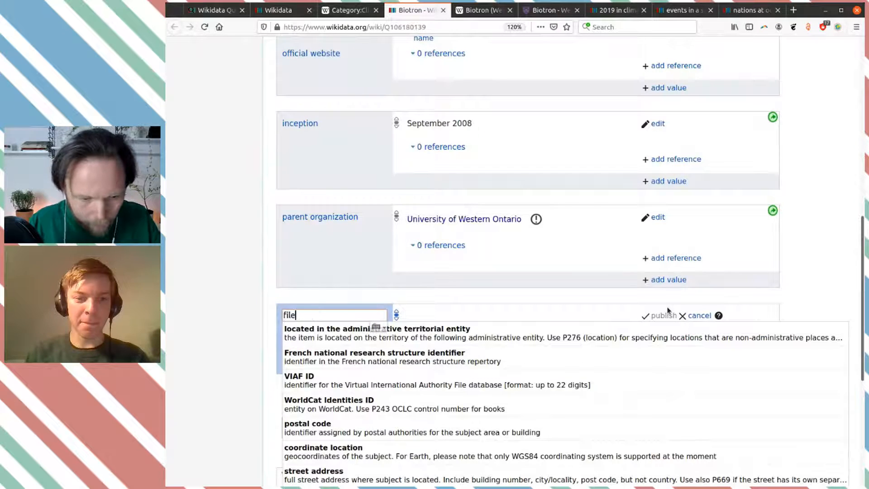
pyautogui.write('ile')
pyautogui.press('BackSpace')
pyautogui.press('BackSpace')
pyautogui.write('eld of work')
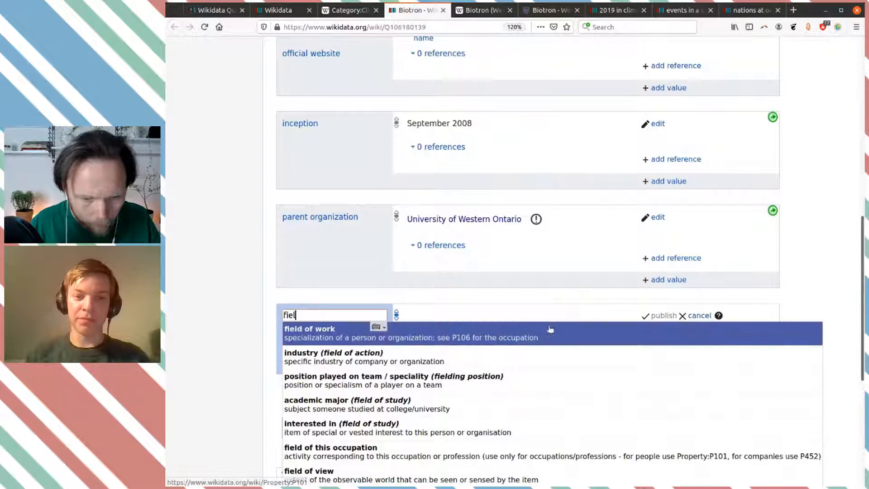
pyautogui.click(549, 332)
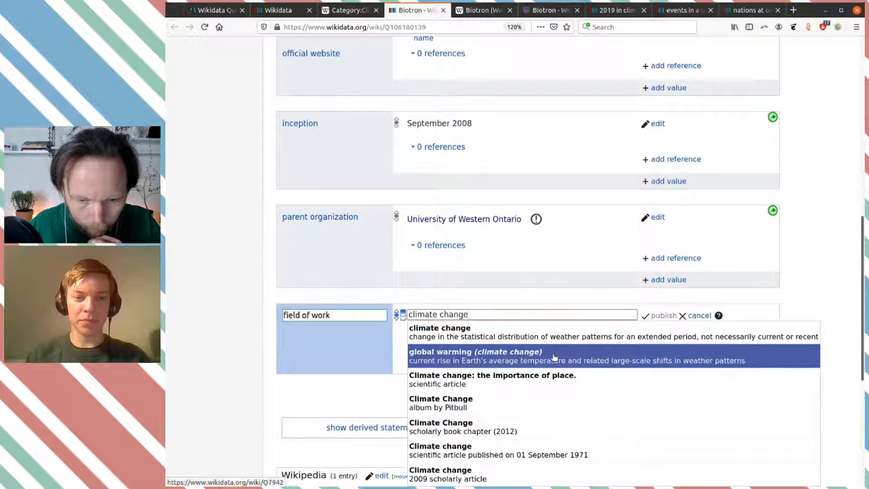
pyautogui.click(554, 357)
pyautogui.click(661, 316)
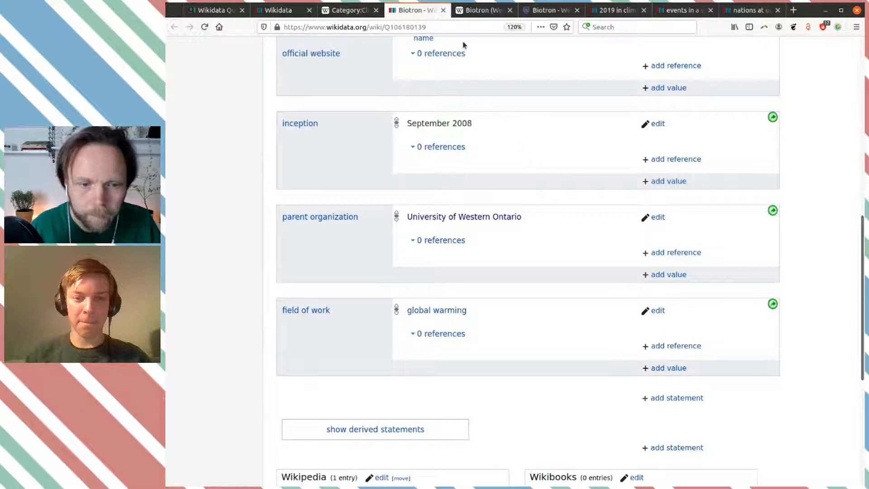
# Close the Biotron Wikidata item, its Wikipedia article and the Biotron website.
pyautogui.click(444, 10)
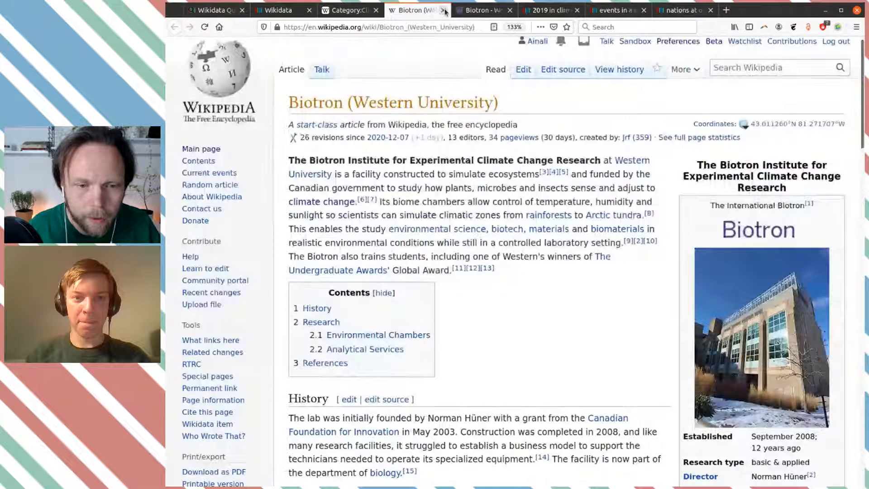
pyautogui.click(442, 11)
pyautogui.click(443, 10)
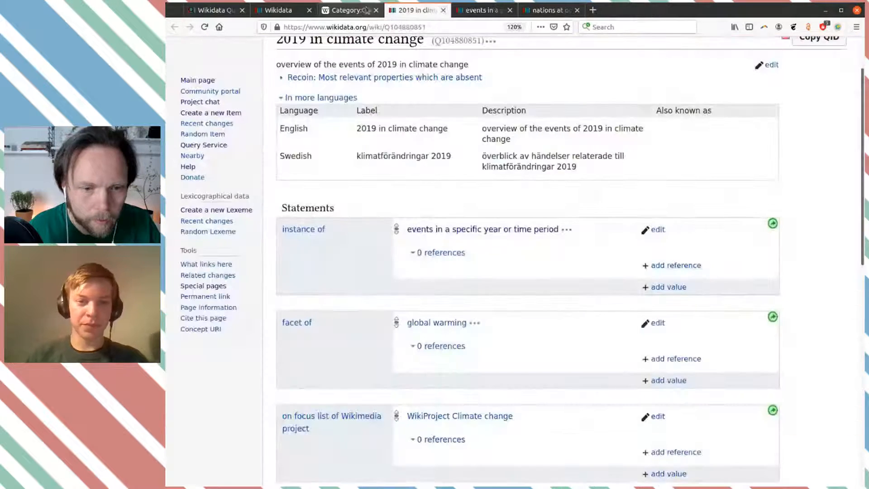
# From the Climate change category, open the article "Environmental policy of the Joe Biden administration" and its Wikidata item in separate tabs.
pyautogui.click(350, 10)
pyautogui.scroll(-3, 495, 209)
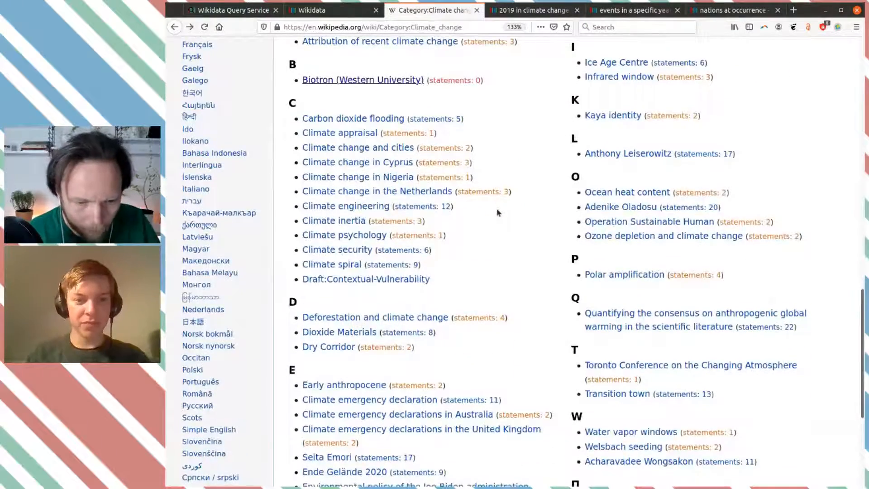
pyautogui.scroll(-3, 498, 212)
pyautogui.scroll(-2, 498, 211)
pyautogui.scroll(4, 499, 209)
pyautogui.scroll(-4, 497, 254)
pyautogui.moveTo(486, 275)
pyautogui.middleClick(470, 275)
pyautogui.hotkey('ctrl', 'Tab')
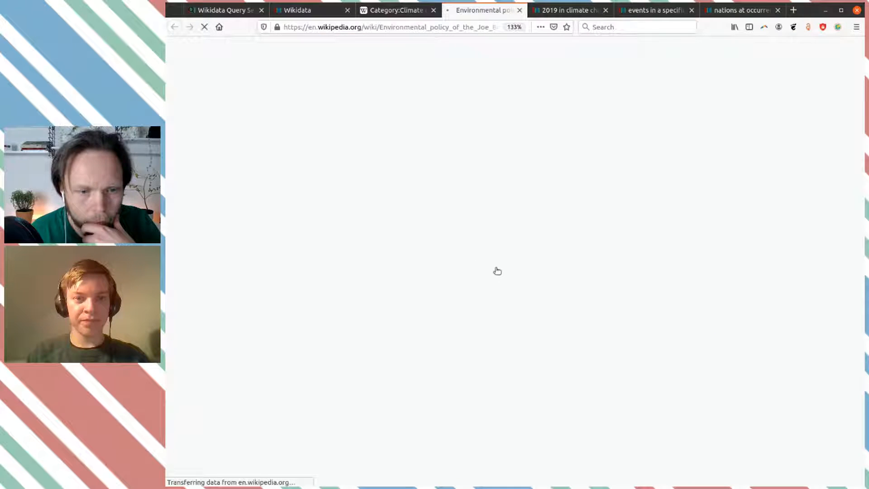
pyautogui.click(413, 15)
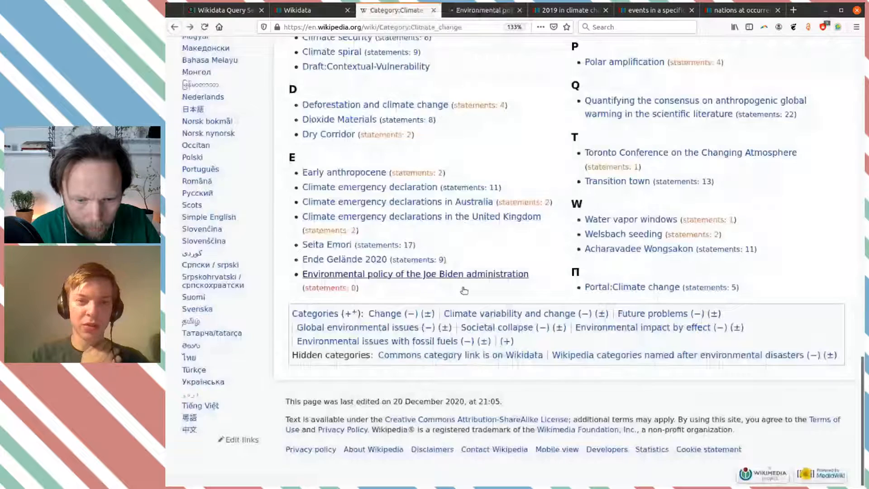
pyautogui.middleClick(337, 287)
pyautogui.hotkey('ctrl', 'Tab')
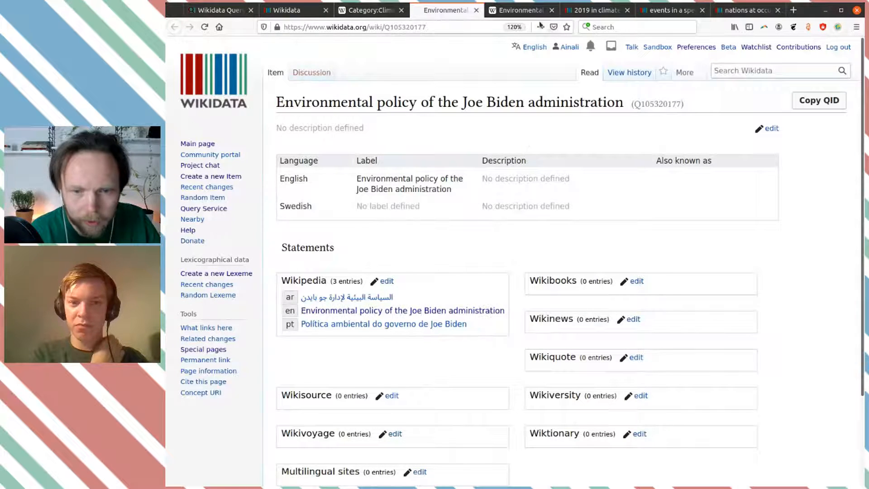
# Review the "subclass of" values and properties for this type on the Wikidata item "nations at occurrence".
pyautogui.hotkey('ctrl', 'Tab')
pyautogui.hotkey('ctrl', 'Tab')
pyautogui.hotkey('ctrl', 'Tab')
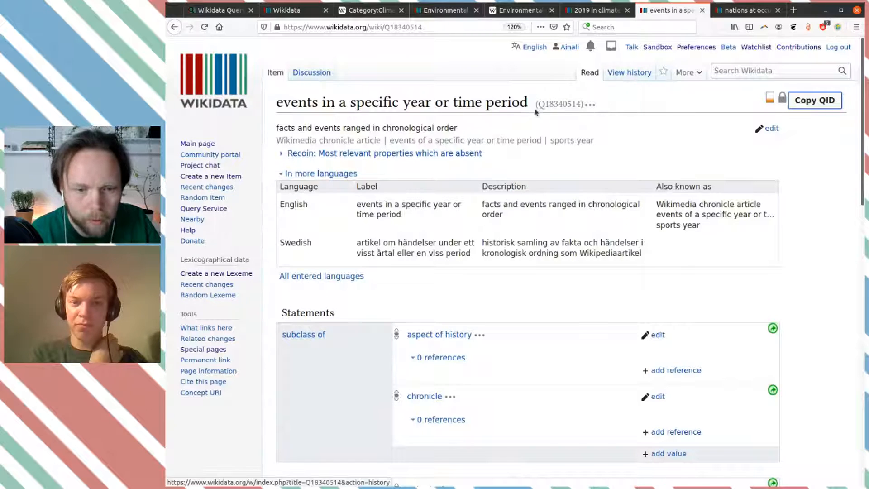
pyautogui.click(751, 17)
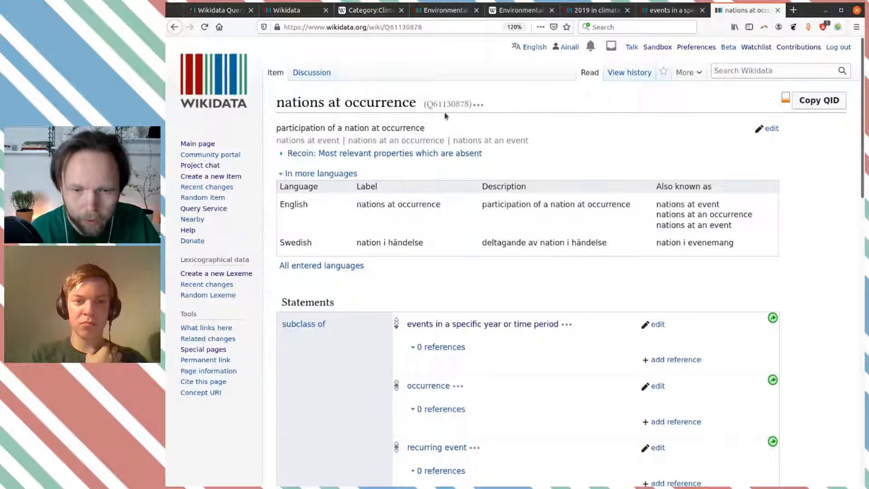
pyautogui.scroll(-4, 538, 223)
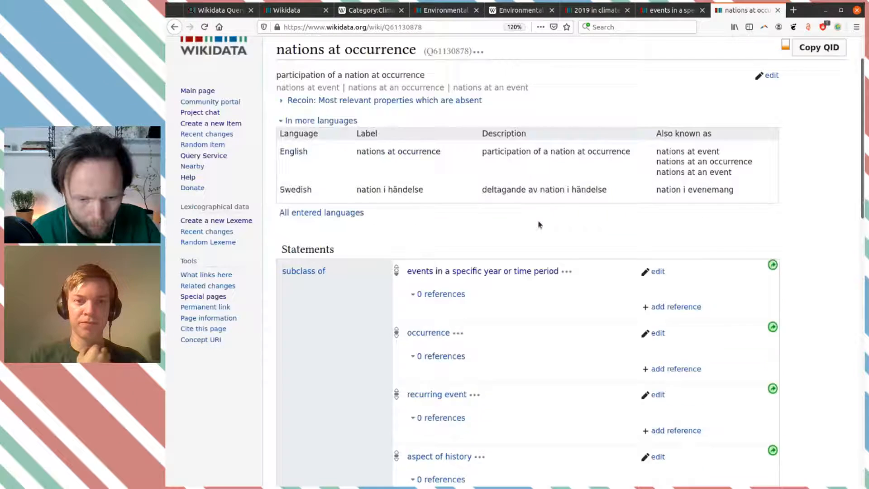
pyautogui.scroll(-1, 538, 224)
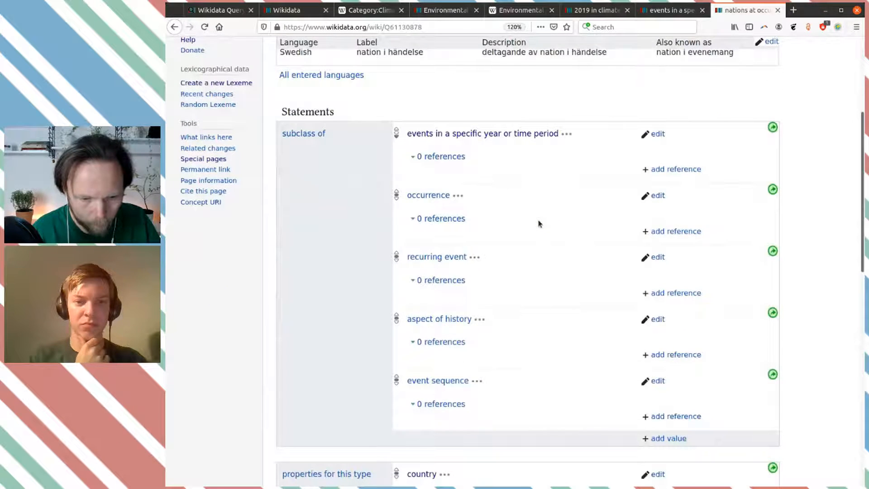
pyautogui.scroll(-3, 539, 224)
pyautogui.scroll(-5, 532, 240)
pyautogui.scroll(4, 532, 238)
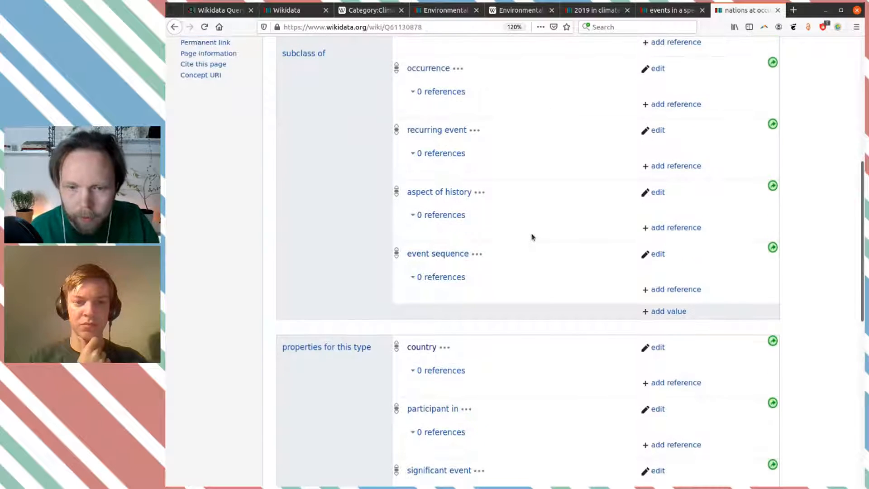
# Check the superclasses of "events in a specific year or time period" and open its chronicle class in a new tab.
pyautogui.hotkey('ctrl', 'pageup')
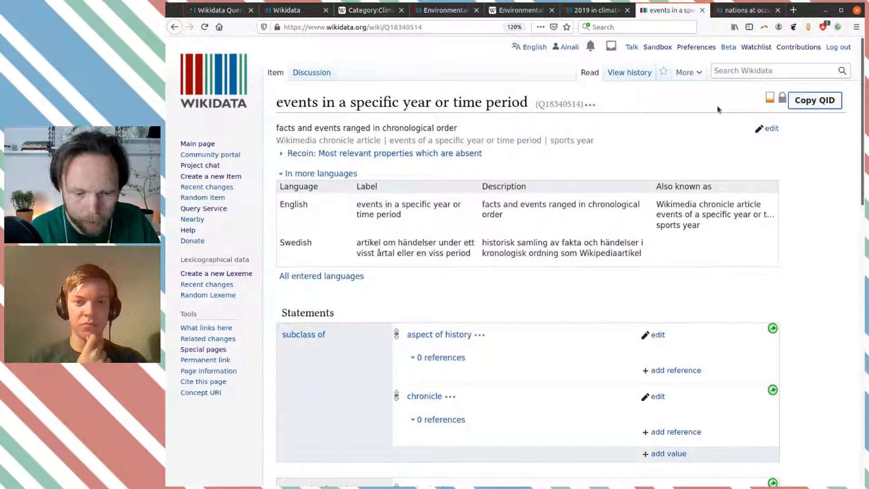
pyautogui.scroll(-3, 644, 159)
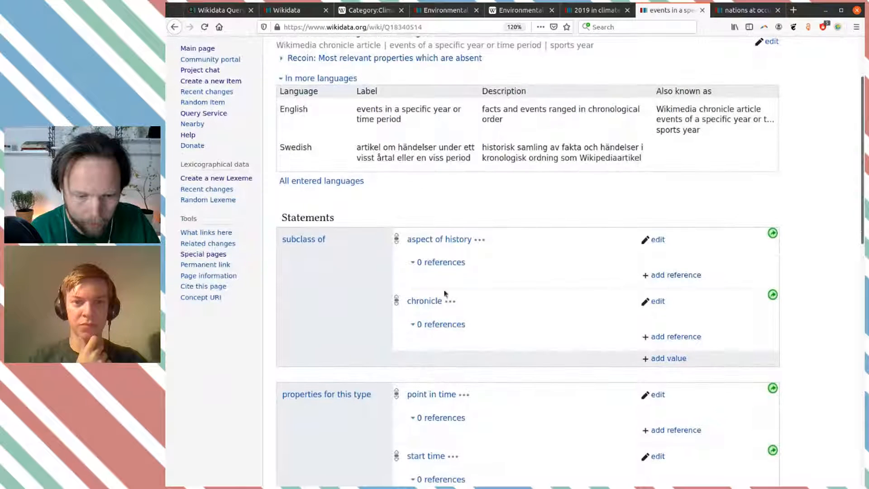
pyautogui.middleClick(425, 301)
pyautogui.hotkey('ctrl', 'pagedown')
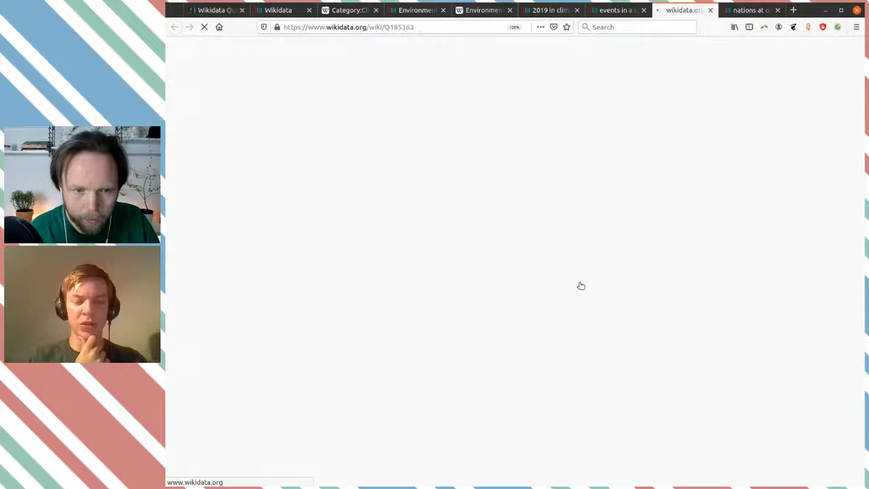
# Read the lead, contents and background of the Biden environmental policy article to determine what kind of subject it describes.
pyautogui.click(466, 11)
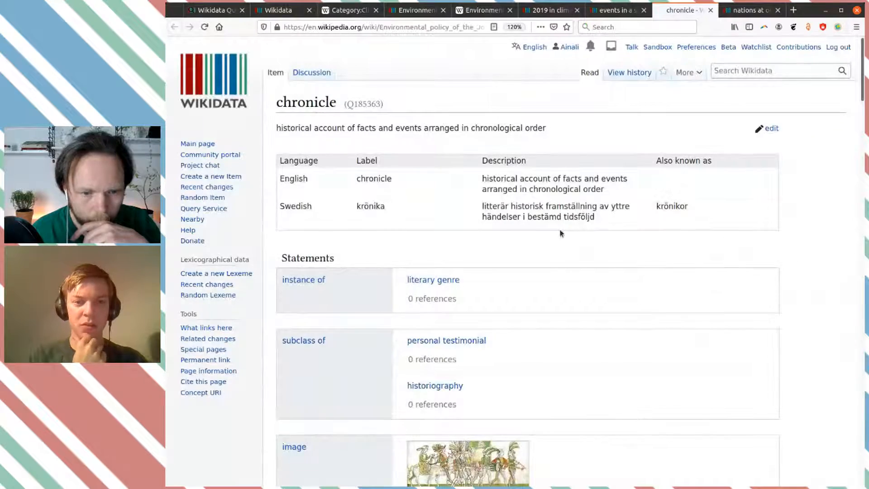
pyautogui.scroll(-1, 570, 246)
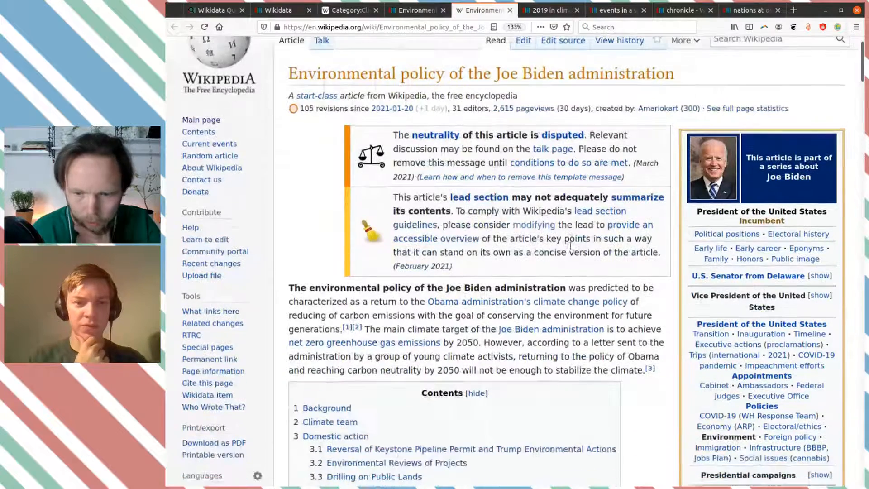
pyautogui.scroll(-1, 571, 248)
pyautogui.scroll(-3, 571, 248)
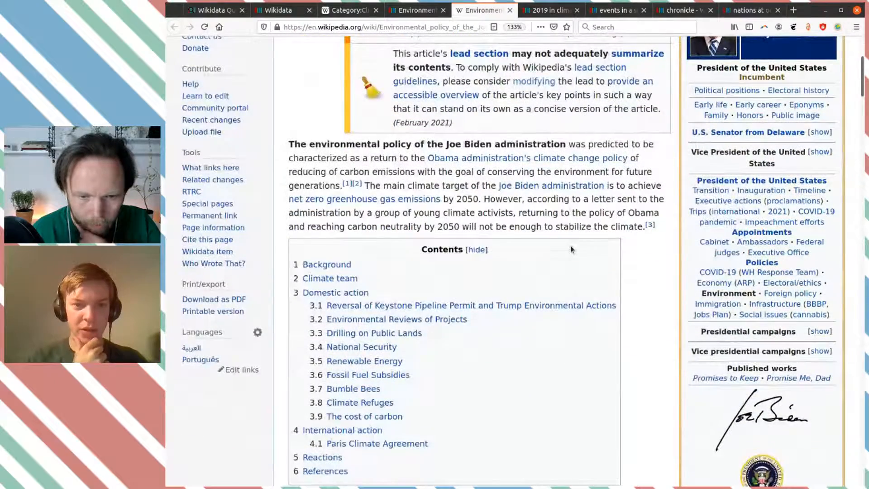
pyautogui.scroll(-9, 571, 248)
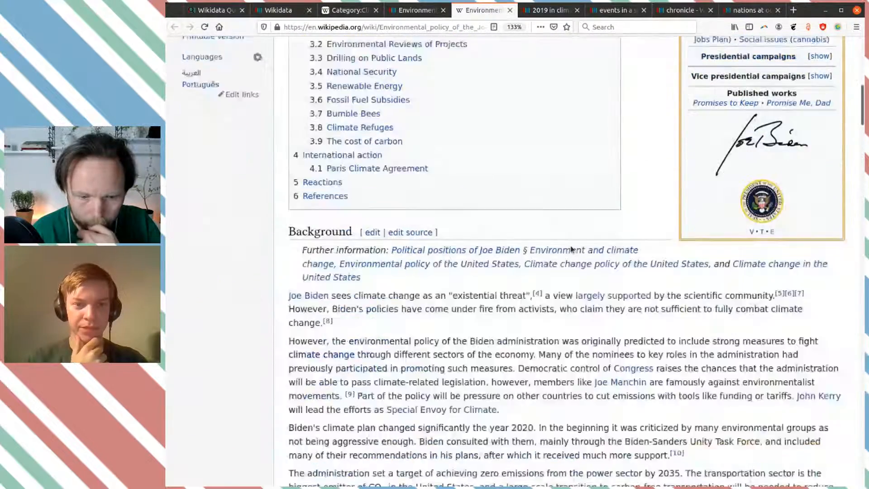
pyautogui.scroll(5, 570, 246)
pyautogui.scroll(-4, 569, 248)
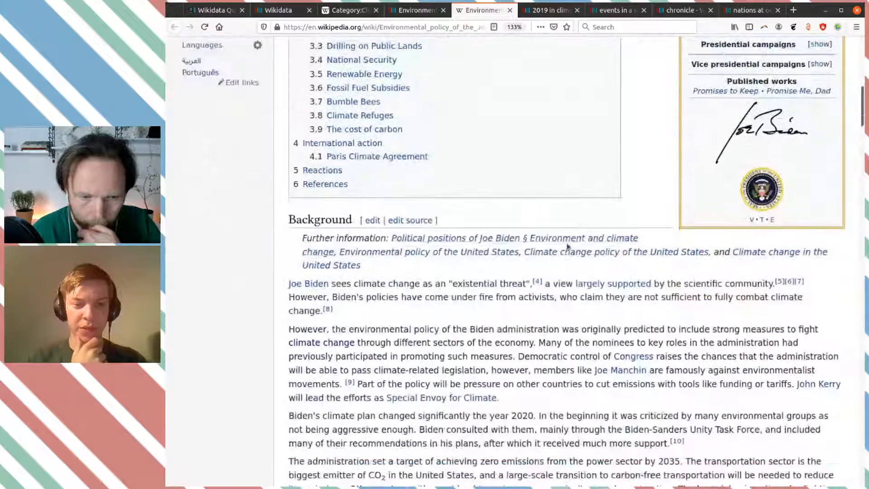
pyautogui.scroll(4, 517, 234)
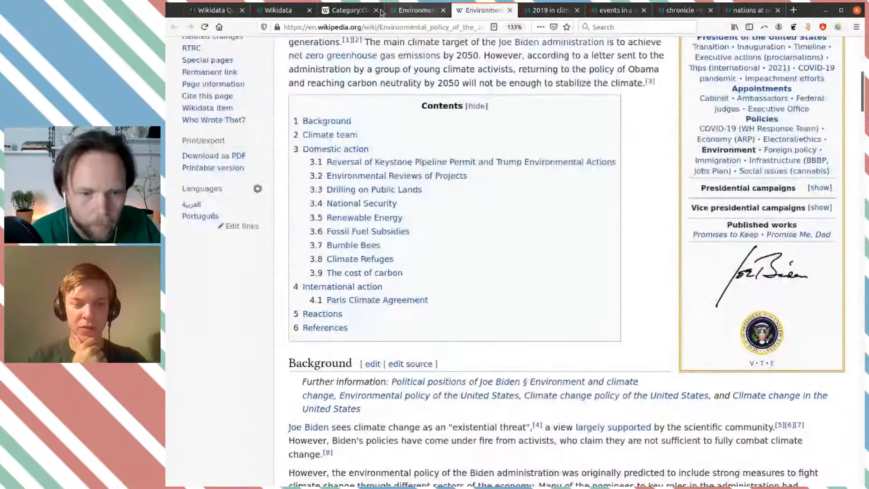
# Start an "instance of" statement on the Wikidata item "Environmental policy of the Joe Biden administration".
pyautogui.hotkey('ctrl', 'pageup')
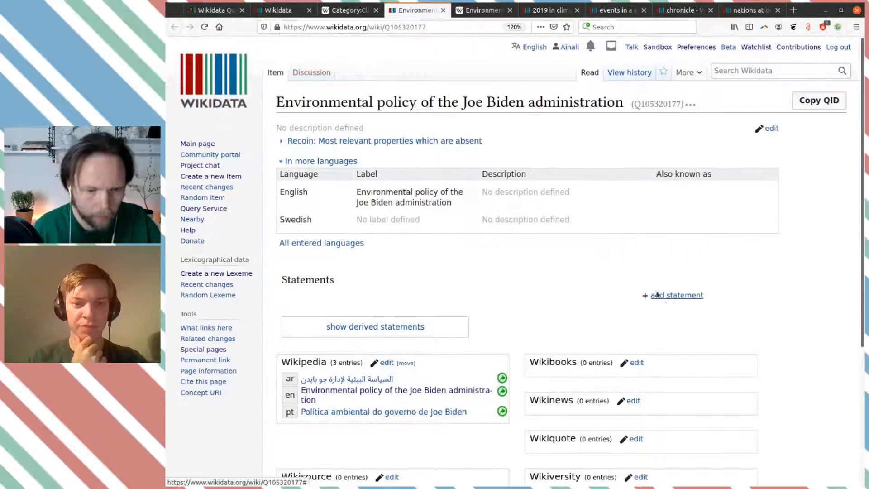
pyautogui.click(666, 295)
pyautogui.write('ins')
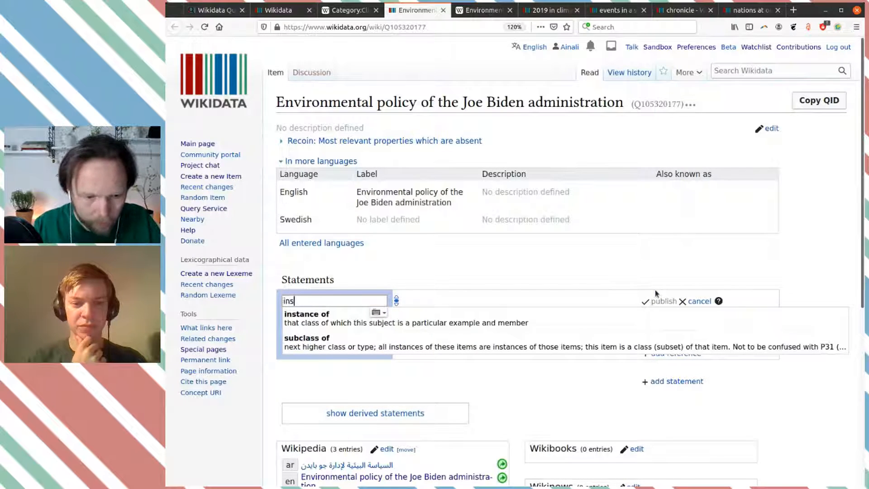
pyautogui.click(554, 312)
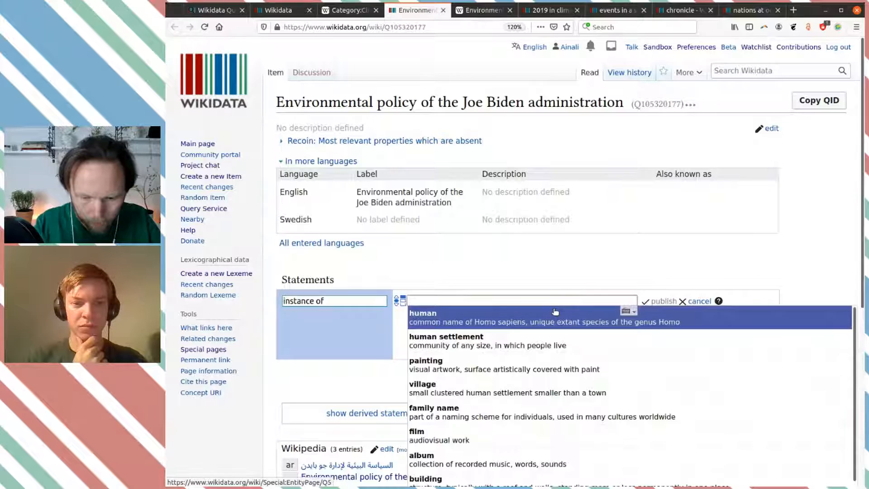
# Set the instance of value to Wikimedia outline article and publish the statement.
pyautogui.write('overv')
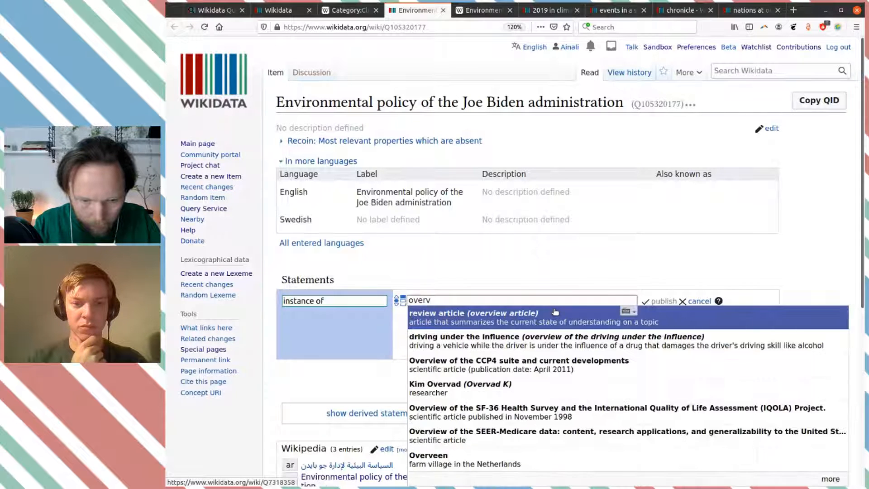
pyautogui.write('iew')
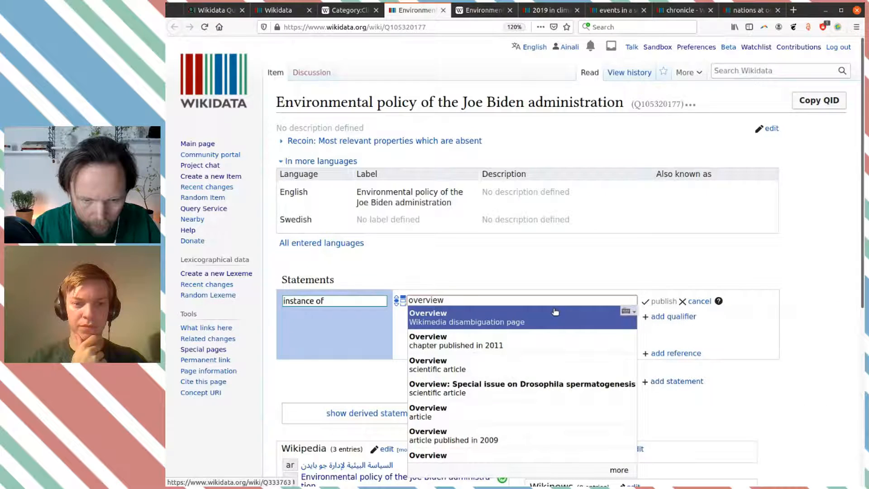
pyautogui.press('Home')
pyautogui.write('wikimedia')
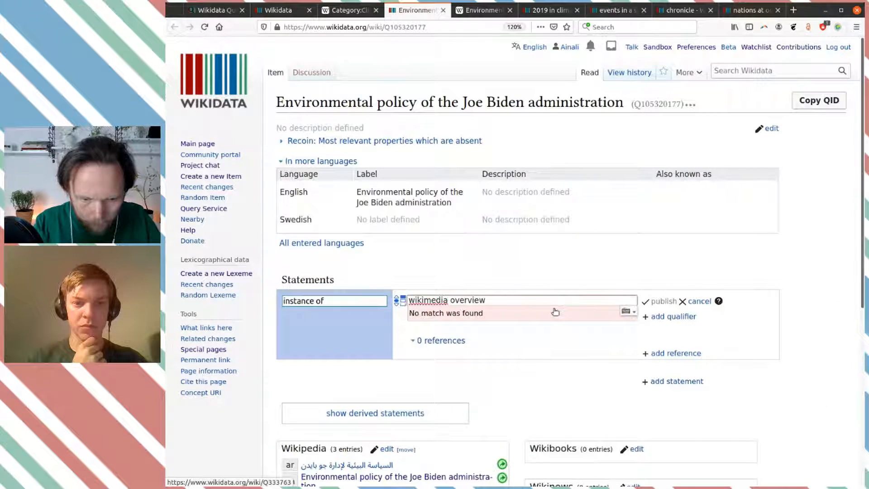
pyautogui.hotkey('shift', 'End')
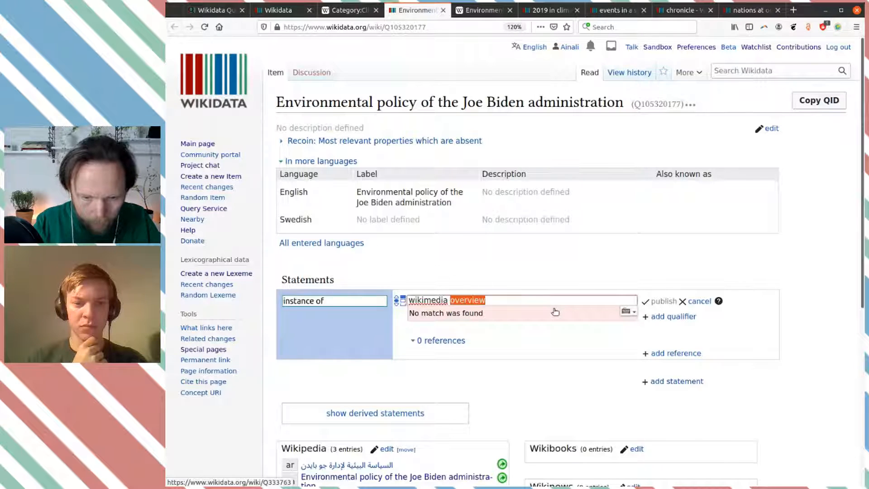
pyautogui.press('BackSpace')
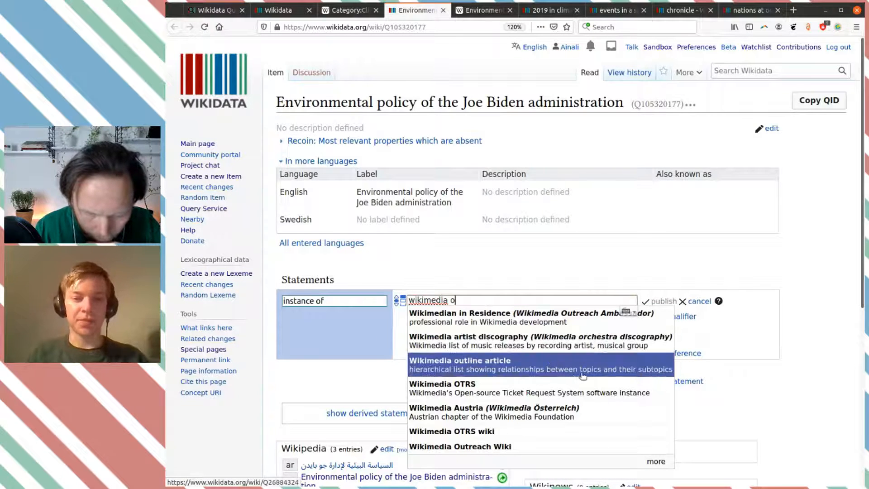
pyautogui.click(575, 369)
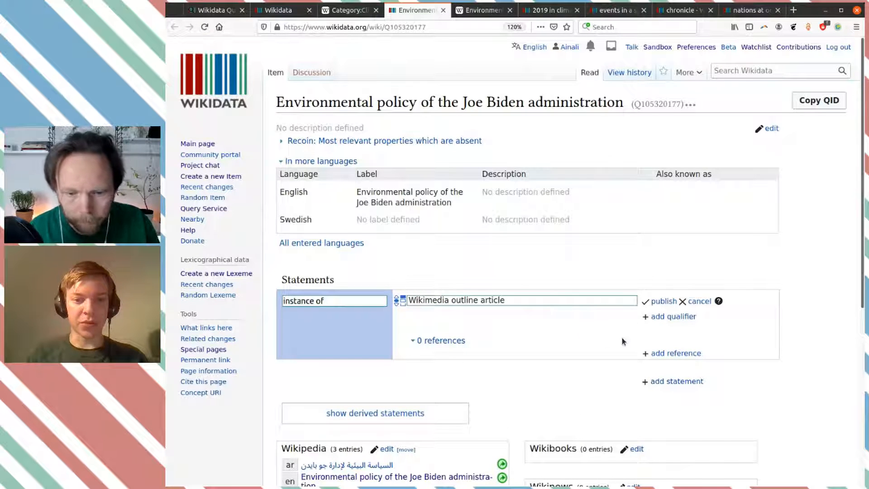
pyautogui.click(667, 302)
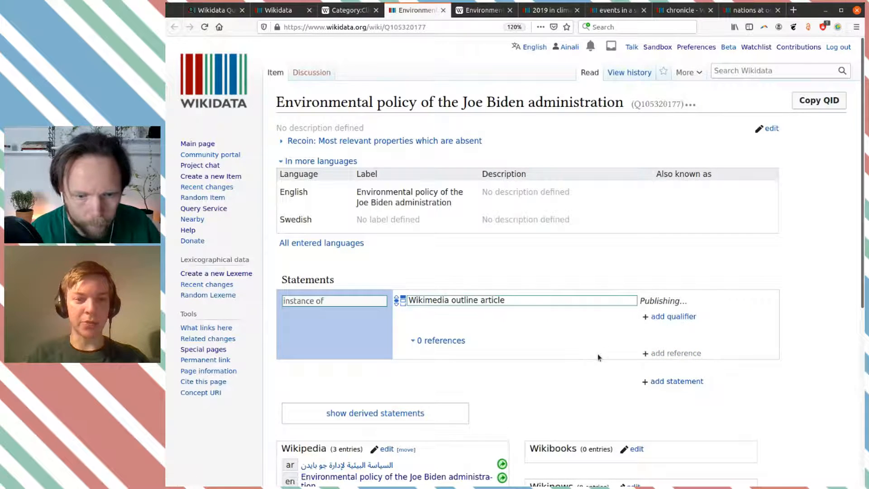
# Add a main subject statement with the value environmental policy and publish it.
pyautogui.scroll(-1, 607, 327)
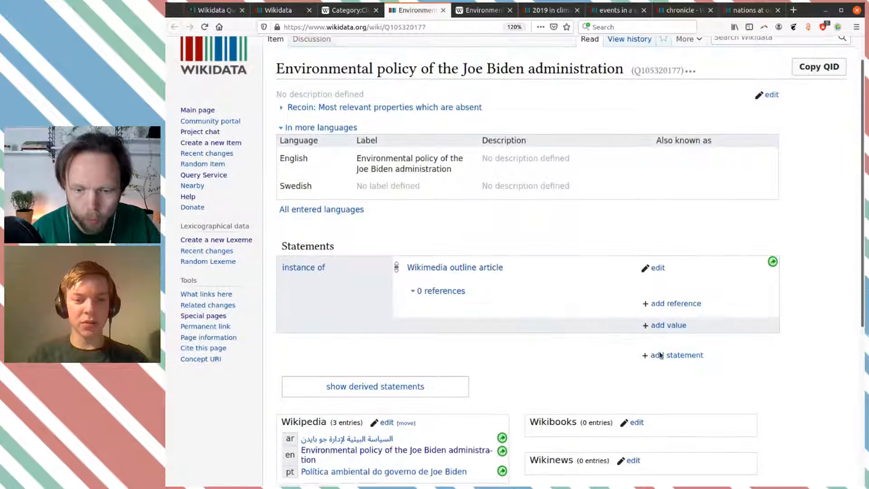
pyautogui.scroll(-2, 607, 324)
pyautogui.click(659, 294)
pyautogui.write('main')
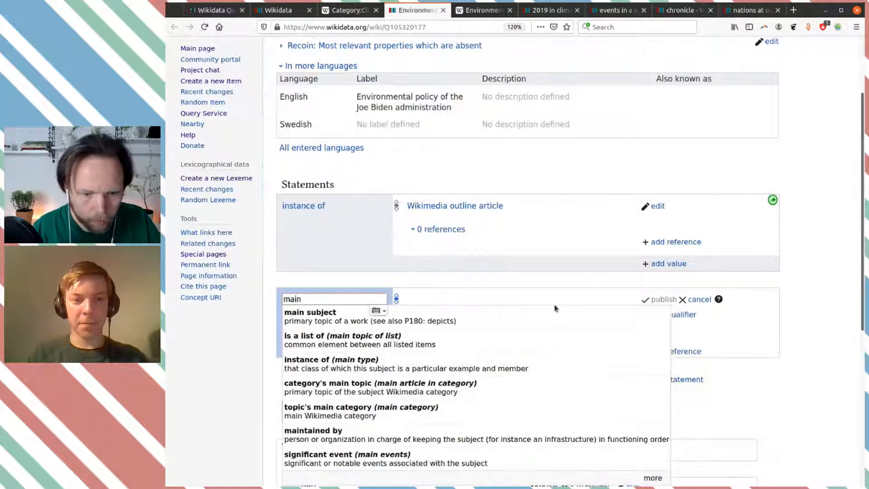
pyautogui.click(556, 316)
pyautogui.scroll(3, 569, 300)
pyautogui.scroll(-3, 567, 300)
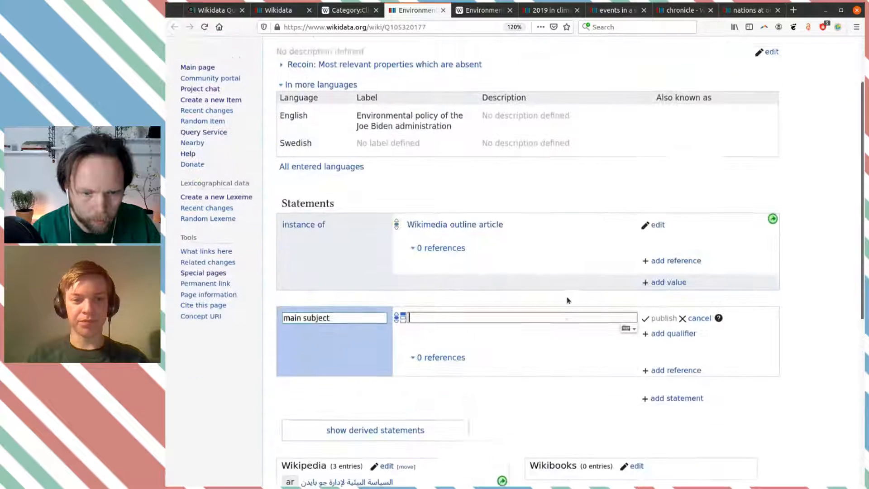
pyautogui.write('envir')
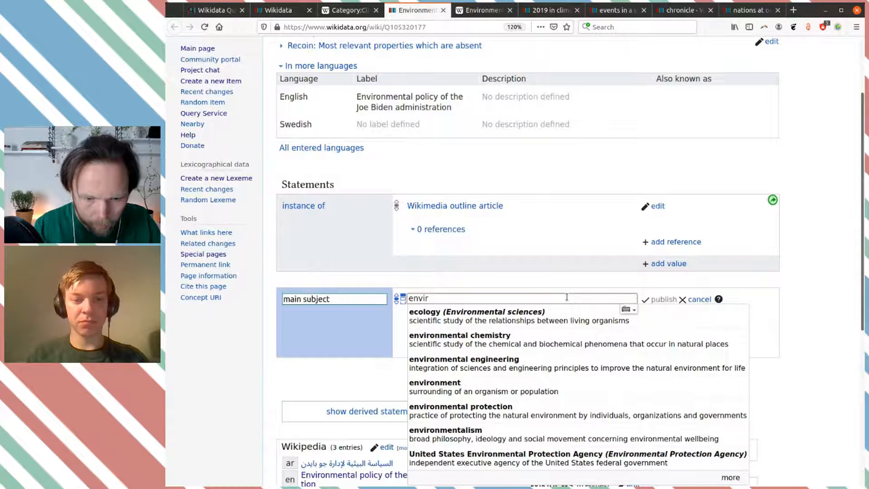
pyautogui.write('o')
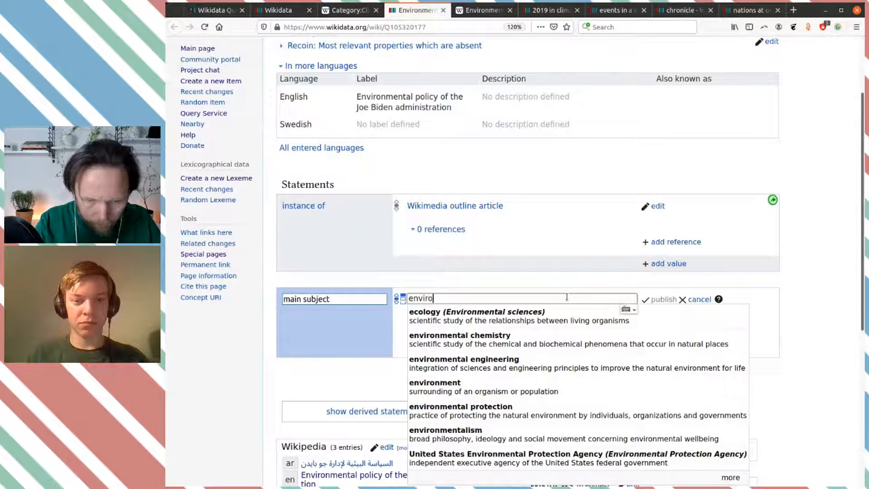
pyautogui.write('nmental p')
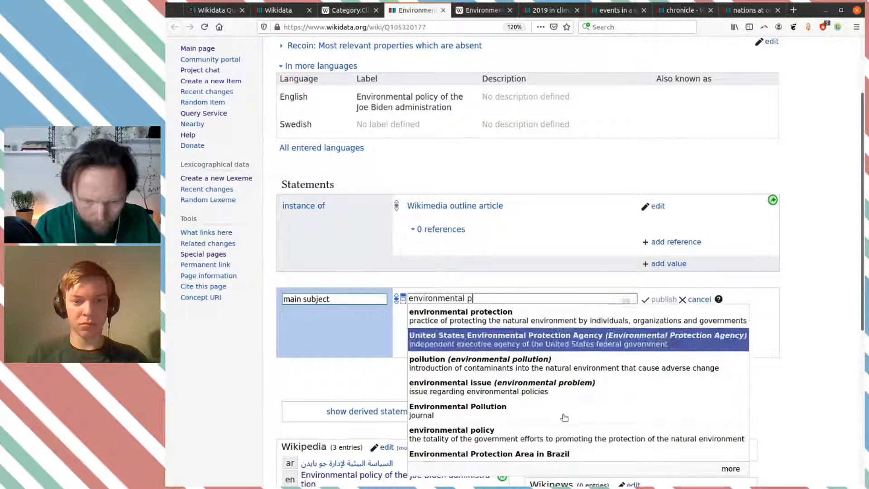
pyautogui.click(564, 428)
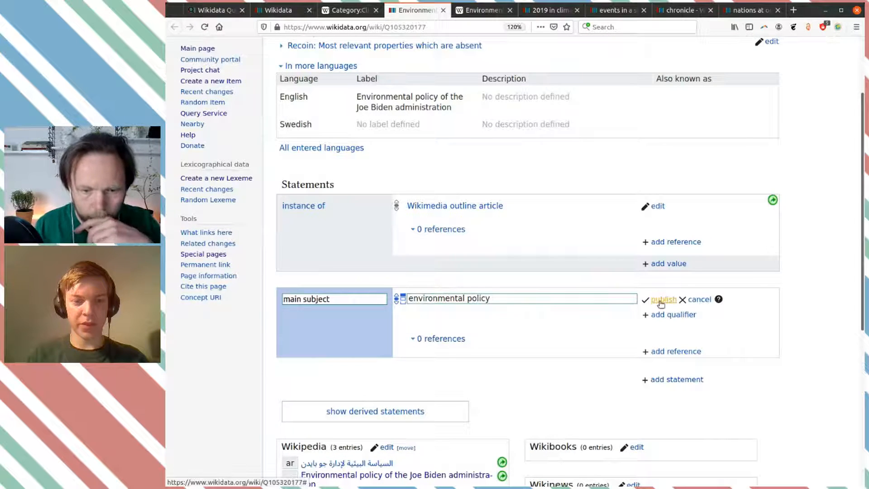
pyautogui.click(664, 299)
# Review the item's statements and preview the Joe Biden administration link in the introduction of the Wikipedia article.
pyautogui.scroll(4, 587, 335)
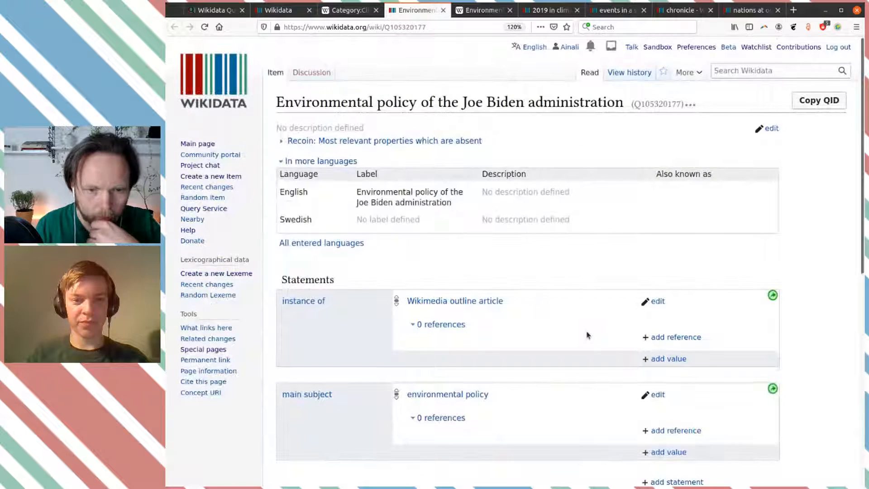
pyautogui.scroll(-1, 586, 335)
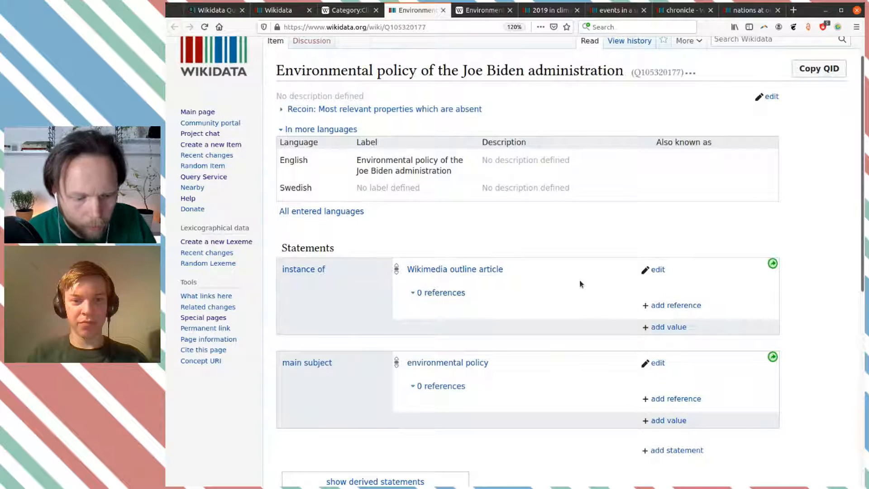
pyautogui.hotkey('ctrl', 'Tab')
pyautogui.scroll(2, 579, 285)
pyautogui.hotkey('ctrl', '+')
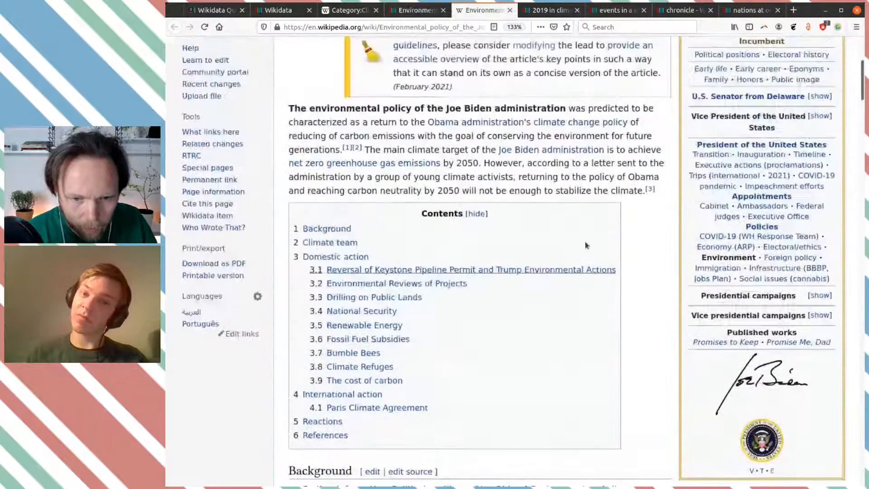
pyautogui.moveTo(554, 151)
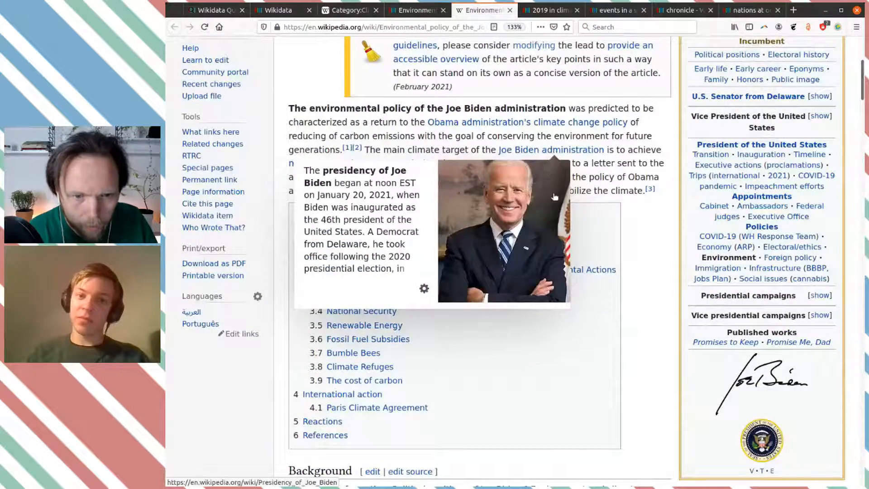
pyautogui.hotkey('ctrl', 'shift', 'Tab')
# Start a new statement below main subject with the property facet of.
pyautogui.scroll(-3, 551, 254)
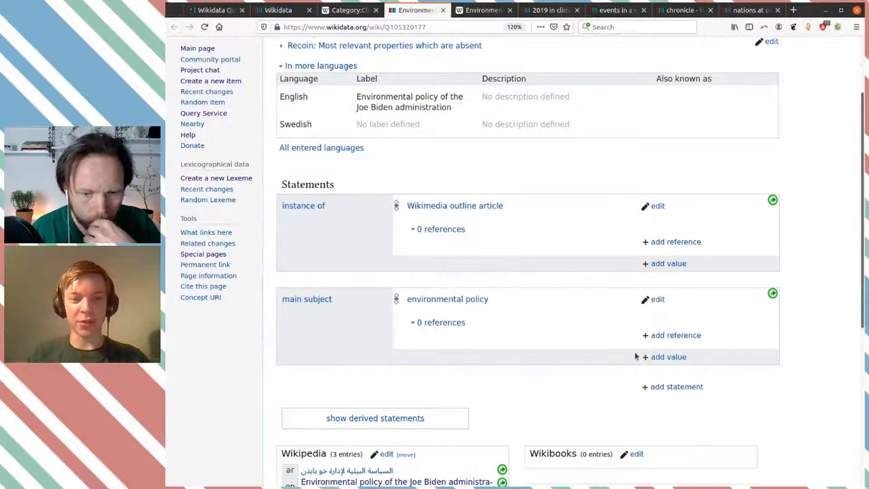
pyautogui.scroll(-1, 669, 362)
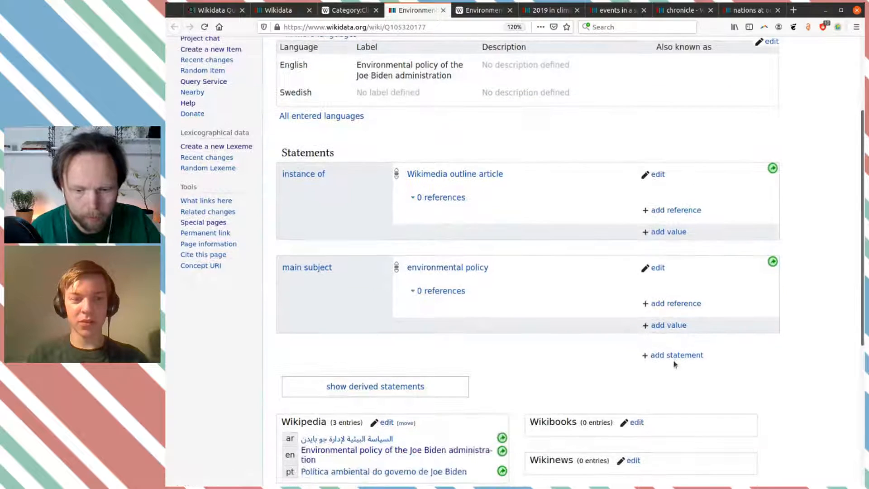
pyautogui.click(670, 356)
pyautogui.scroll(-2, 594, 272)
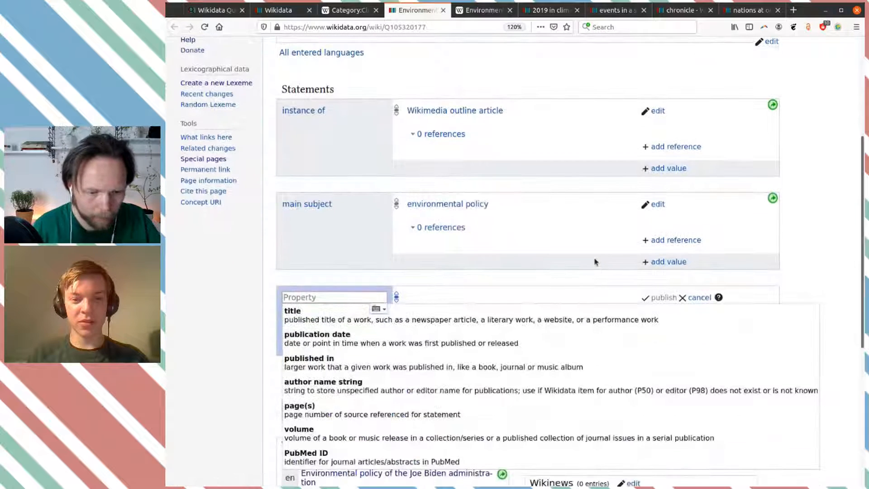
pyautogui.write('facet')
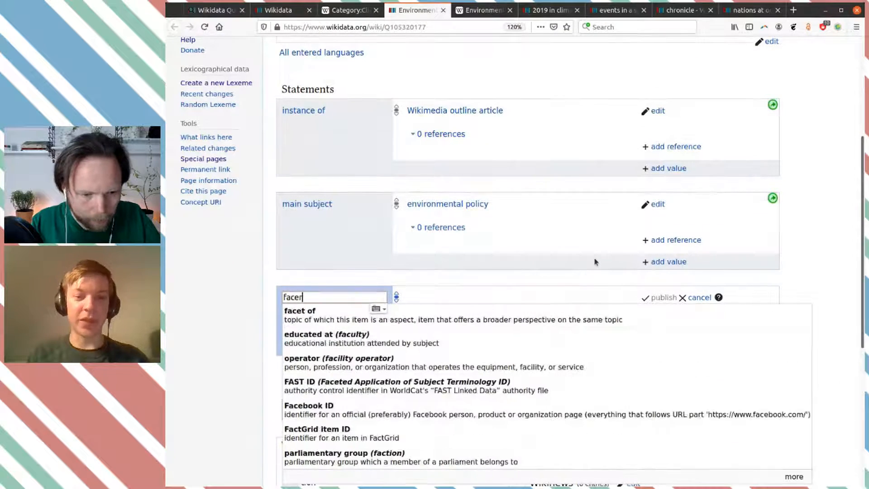
pyautogui.press('BackSpace')
pyautogui.write('t')
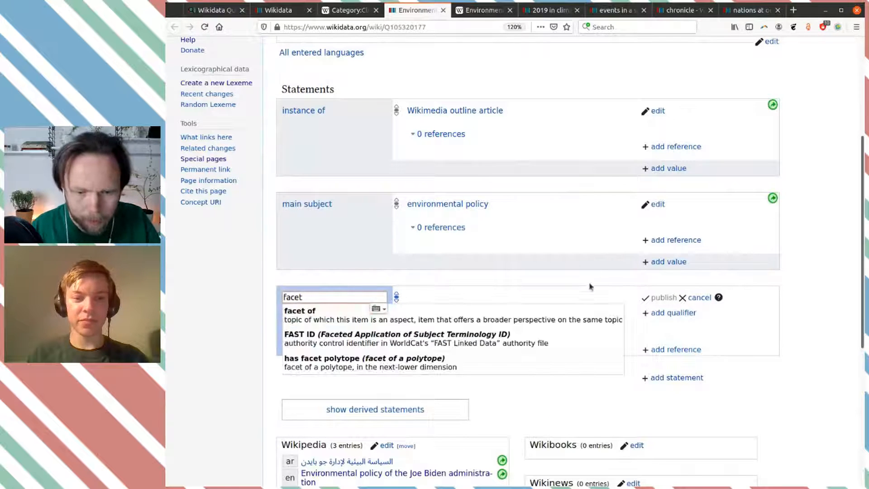
pyautogui.click(574, 312)
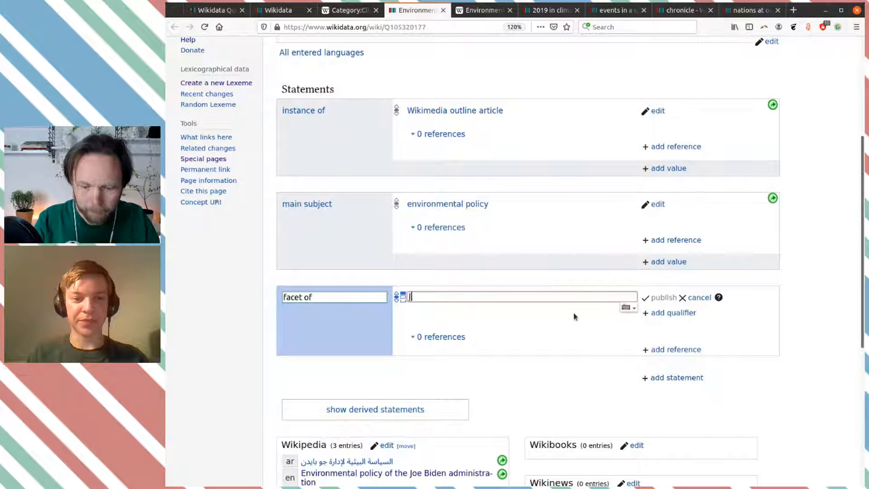
# Search for "Joe Biden adm" as the value of the facet of statement.
pyautogui.write('Joe Biden')
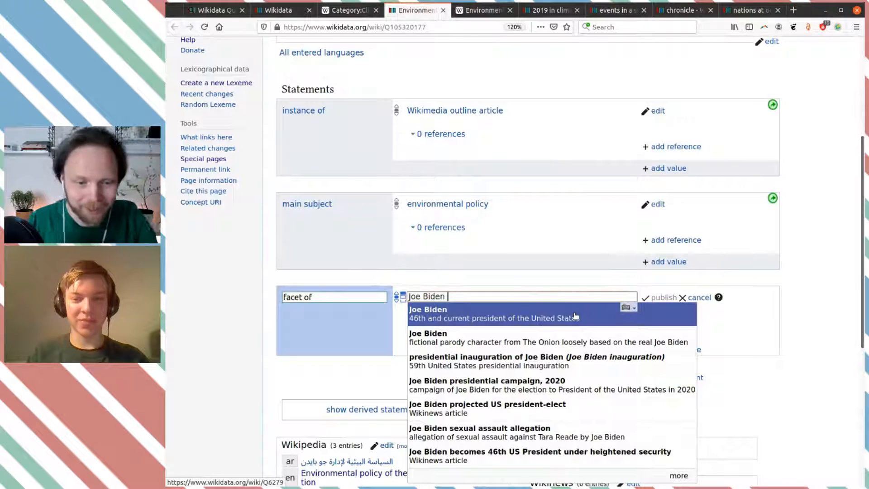
pyautogui.write('  a')
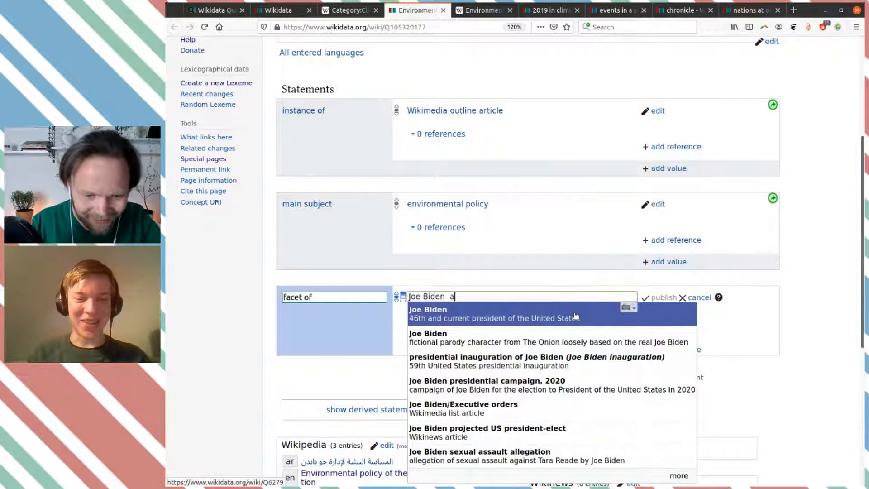
pyautogui.press('BackSpace')
pyautogui.press('BackSpace')
pyautogui.write('a')
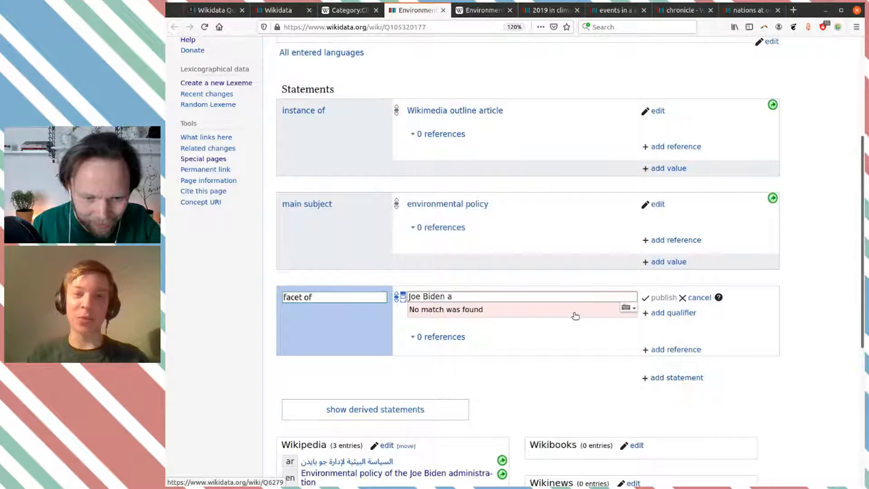
pyautogui.write('dm')
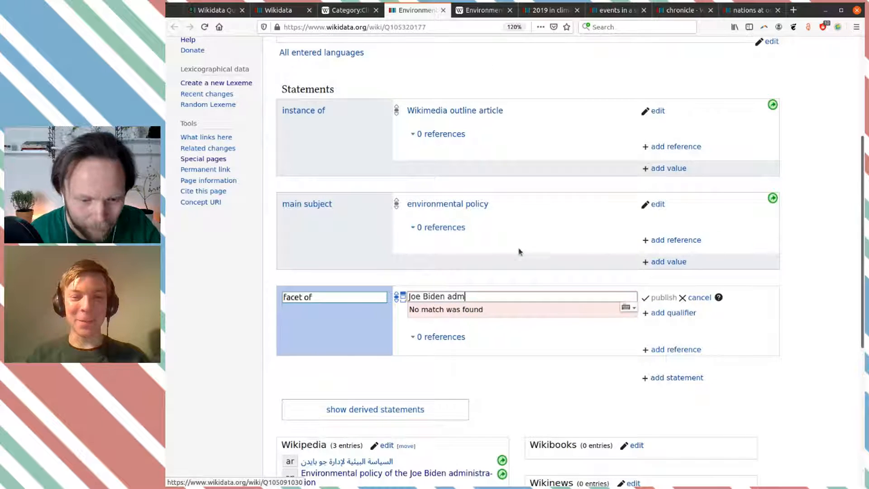
# Check the administration's linked title in the Wikipedia article, set facet of to Presidency of Joe Biden and publish the statement.
pyautogui.hotkey('ctrl', 'Tab')
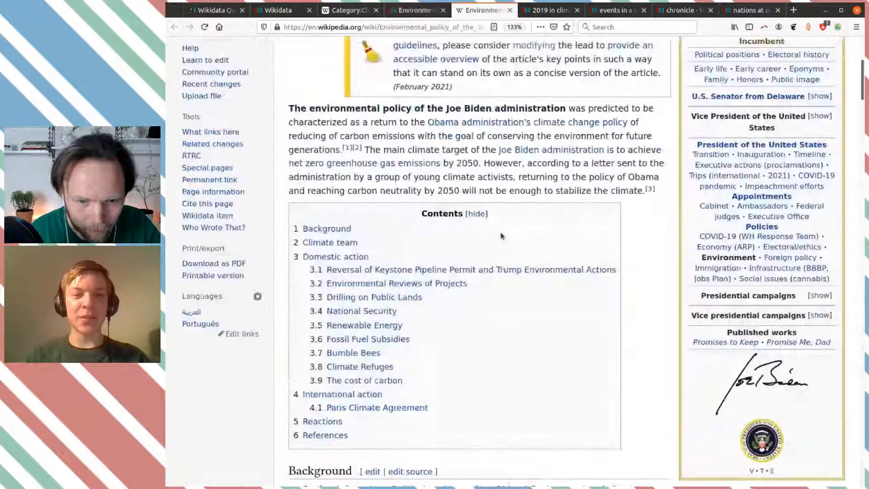
pyautogui.scroll(1, 501, 236)
pyautogui.moveTo(537, 188)
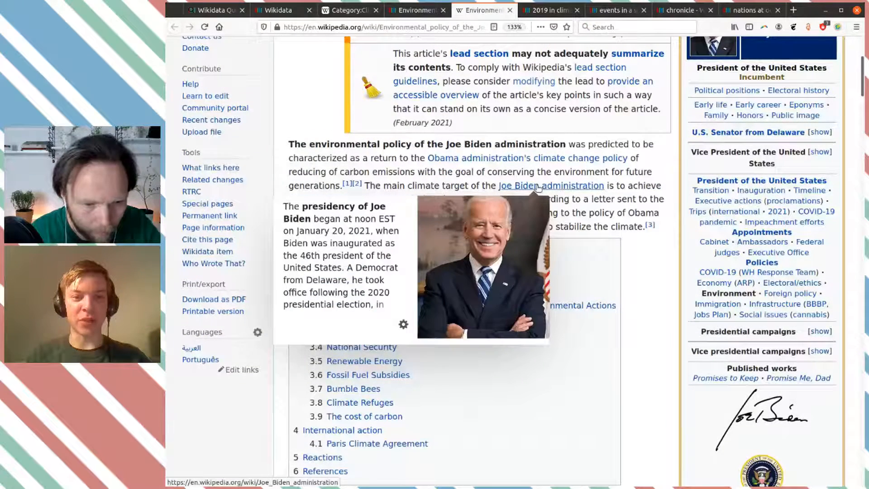
pyautogui.click(423, 13)
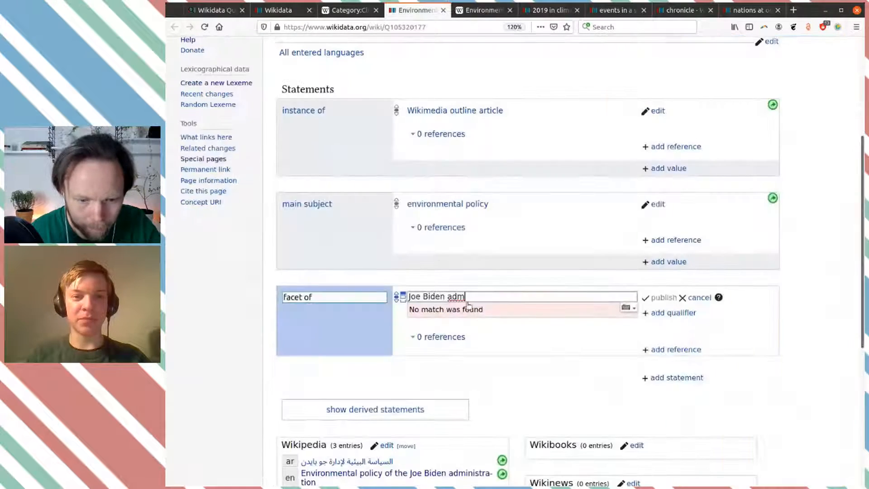
pyautogui.hotkey('ctrl', 'a')
pyautogui.write('pre')
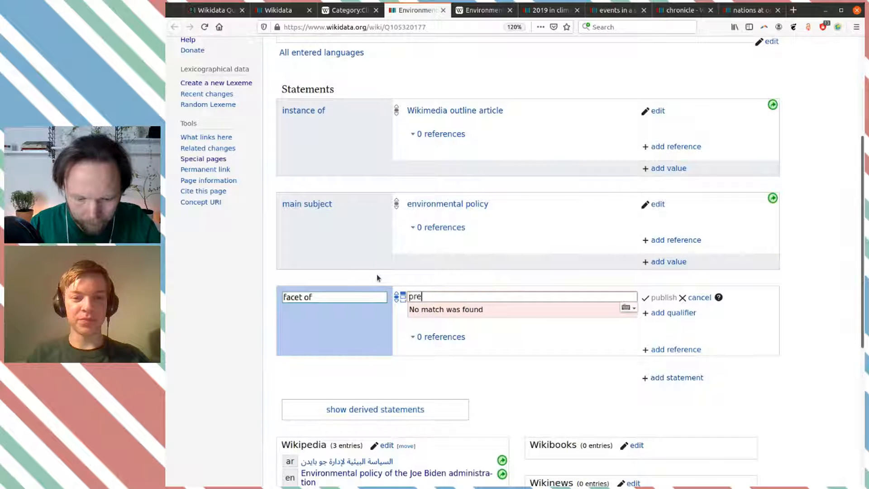
pyautogui.write('sidency ')
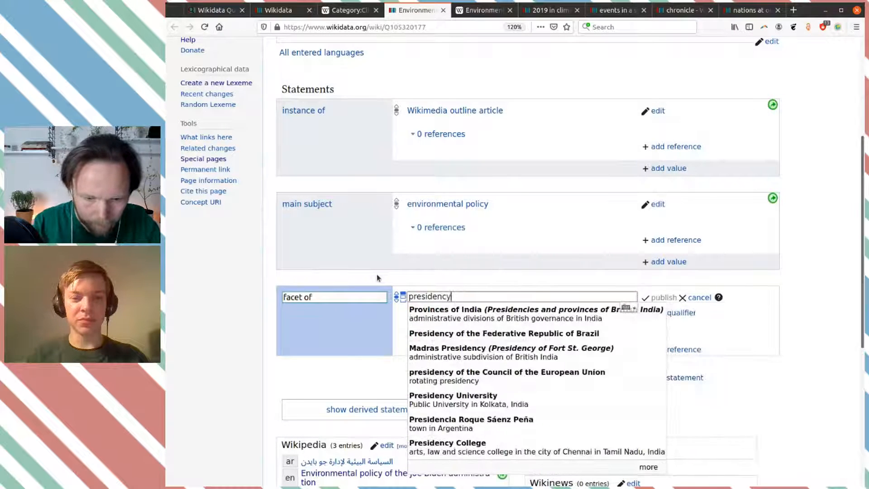
pyautogui.write('of j')
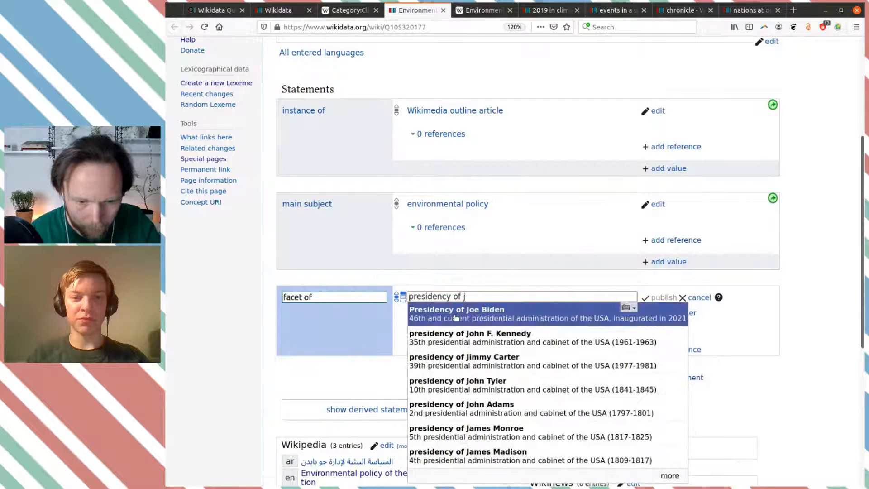
pyautogui.click(512, 314)
pyautogui.click(663, 297)
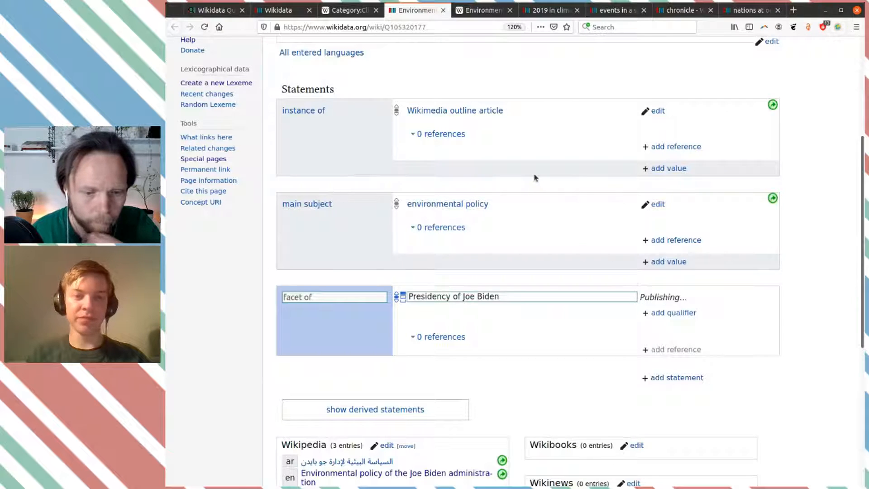
# Close the administration's item and look through the Wikipedia category Climate change for pages whose Wikidata items have few statements.
pyautogui.click(444, 10)
pyautogui.click(355, 10)
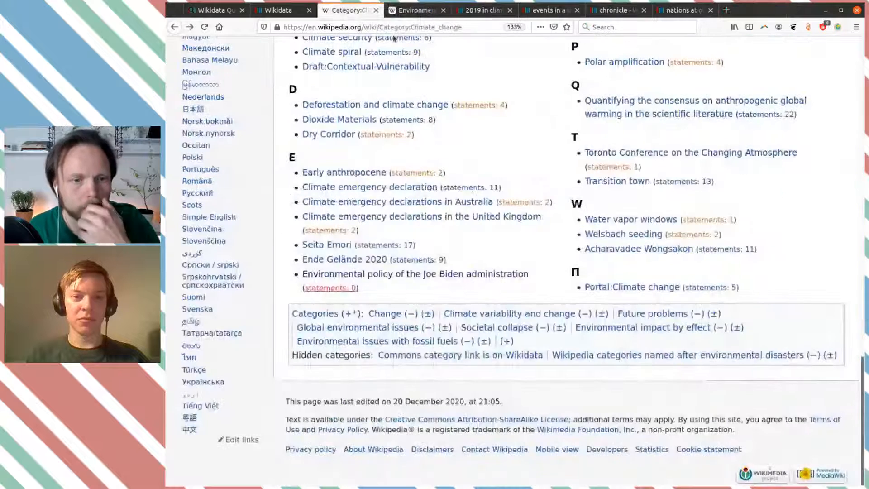
pyautogui.scroll(10, 503, 163)
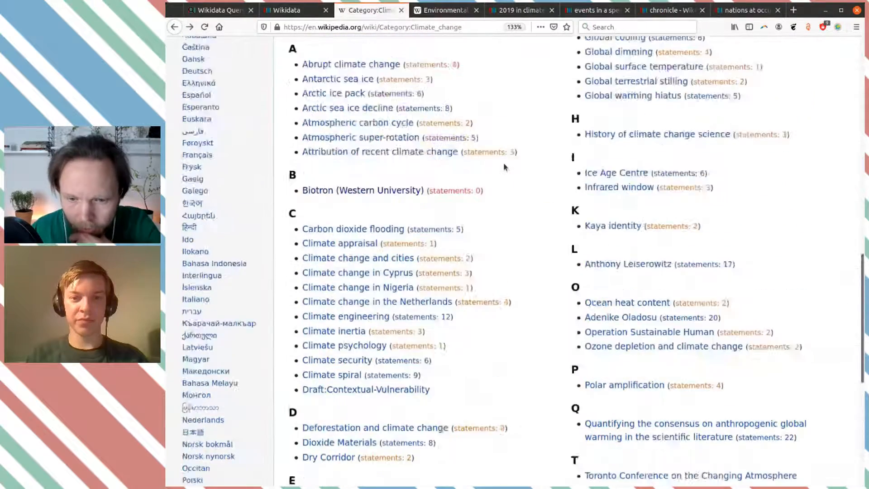
pyautogui.scroll(4, 503, 166)
pyautogui.scroll(-6, 507, 167)
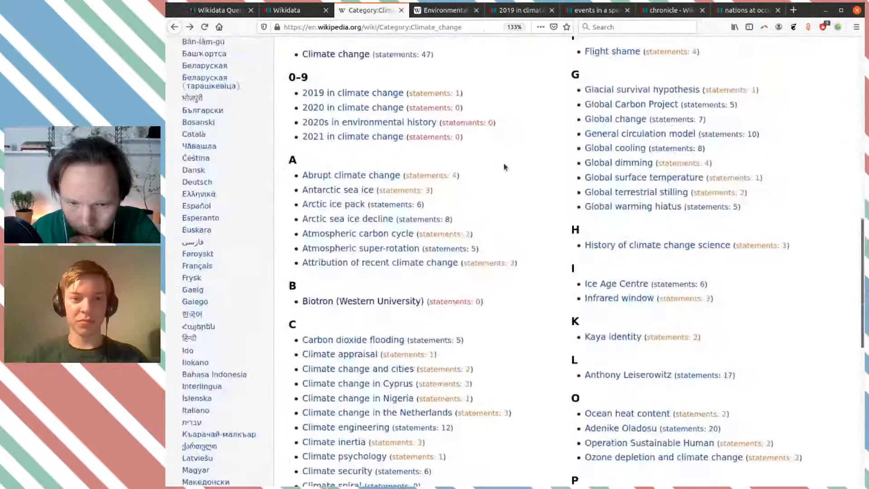
pyautogui.scroll(-2, 652, 176)
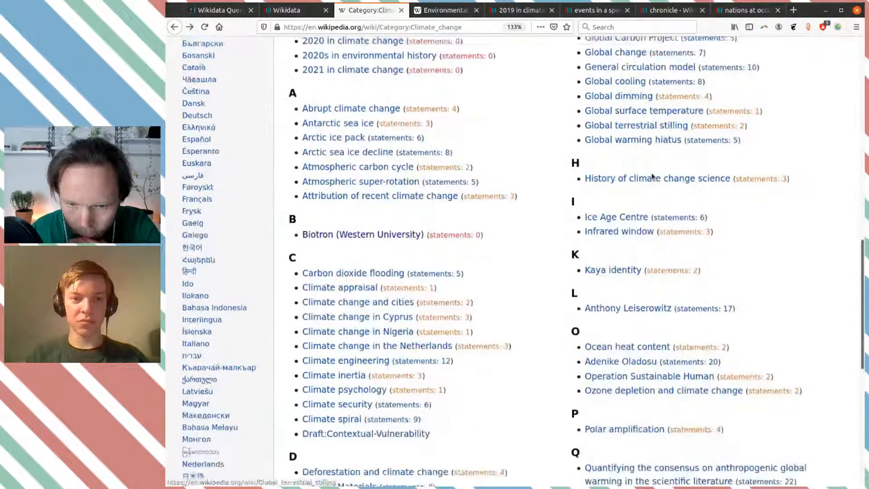
pyautogui.scroll(-2, 653, 176)
pyautogui.scroll(-6, 678, 240)
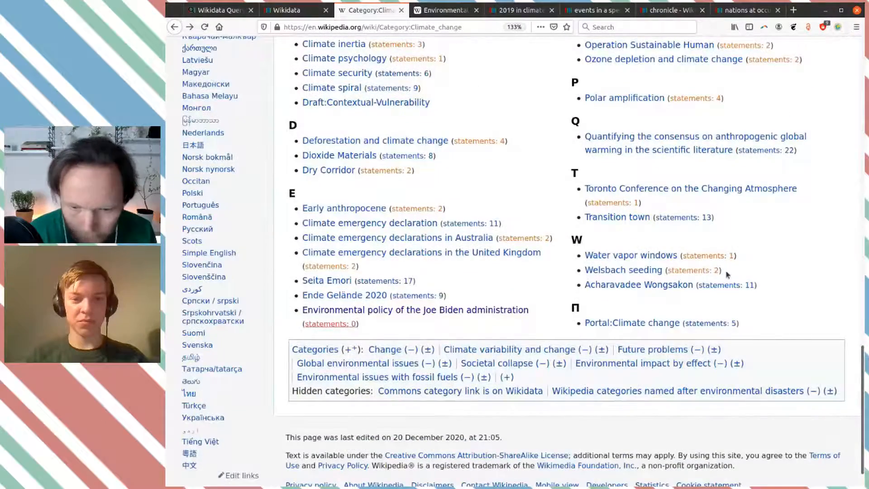
pyautogui.scroll(12, 725, 291)
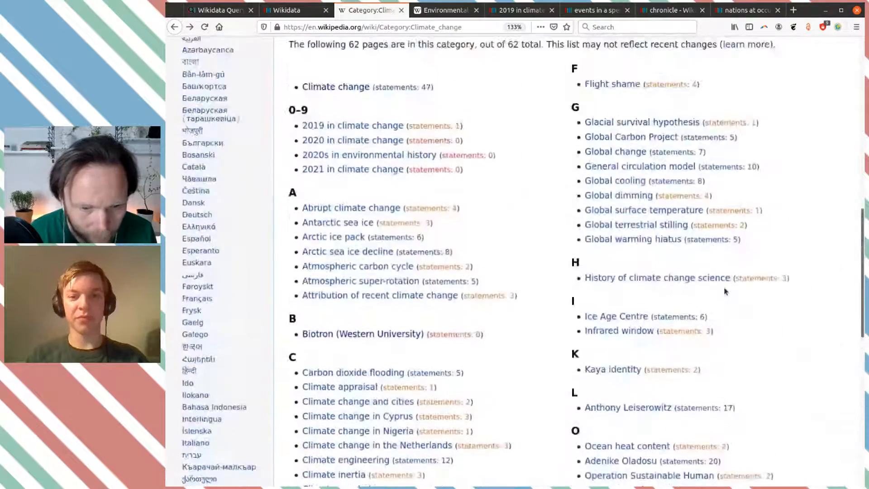
pyautogui.scroll(-2, 669, 297)
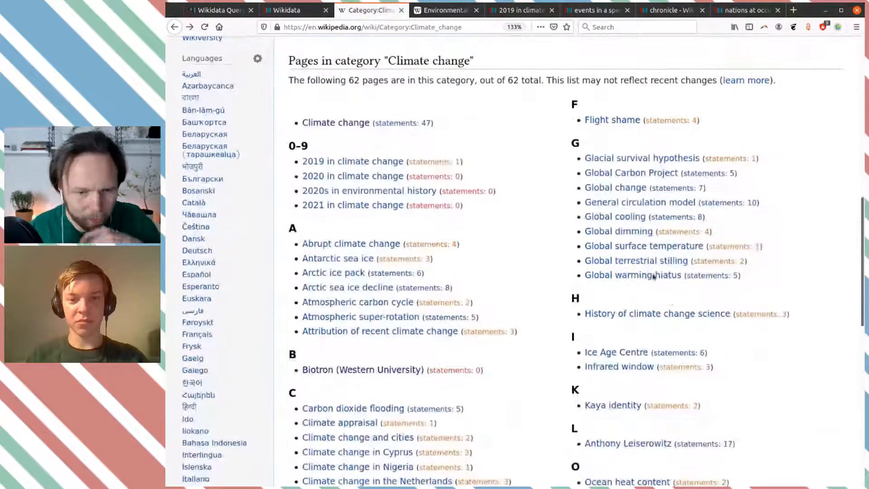
pyautogui.scroll(-2, 490, 252)
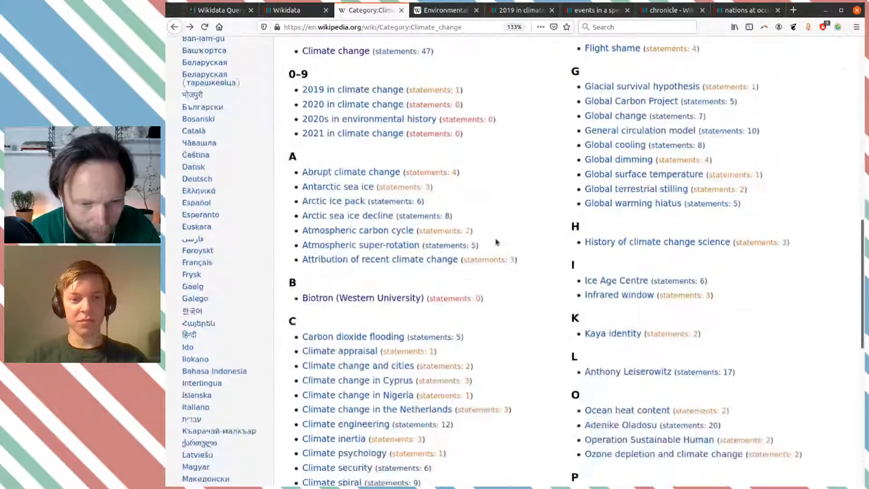
pyautogui.scroll(-1, 507, 256)
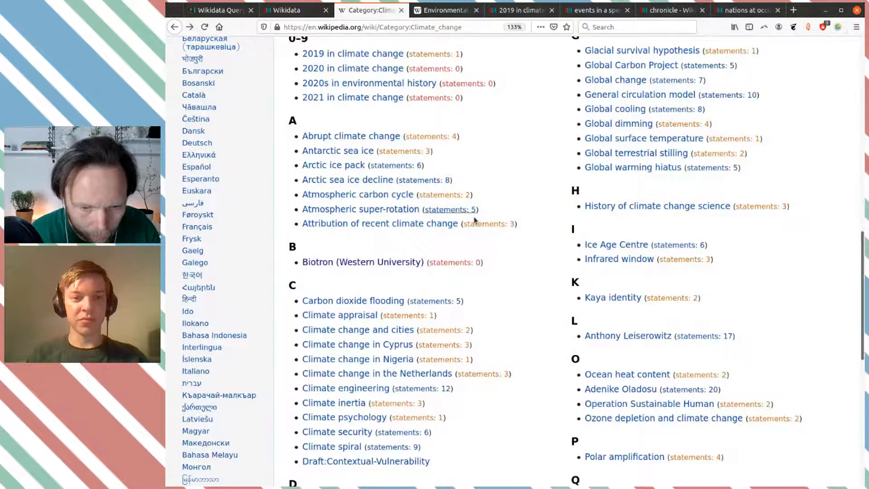
pyautogui.scroll(-3, 458, 199)
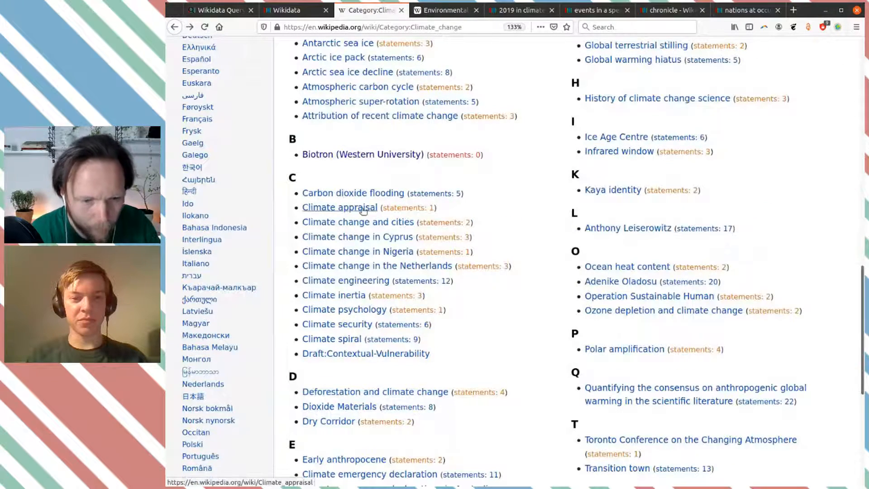
# Open the Wikidata item of Climate appraisal from the category list in a separate tab and go to its statements.
pyautogui.middleClick(411, 209)
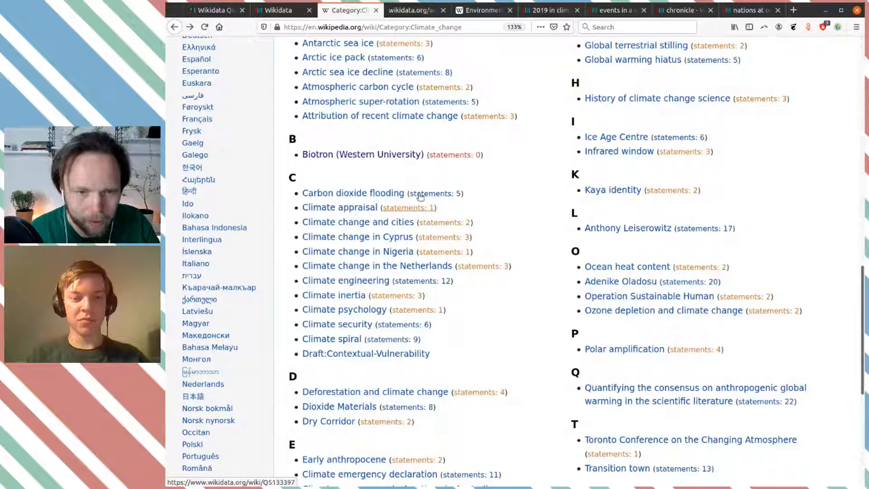
pyautogui.click(412, 9)
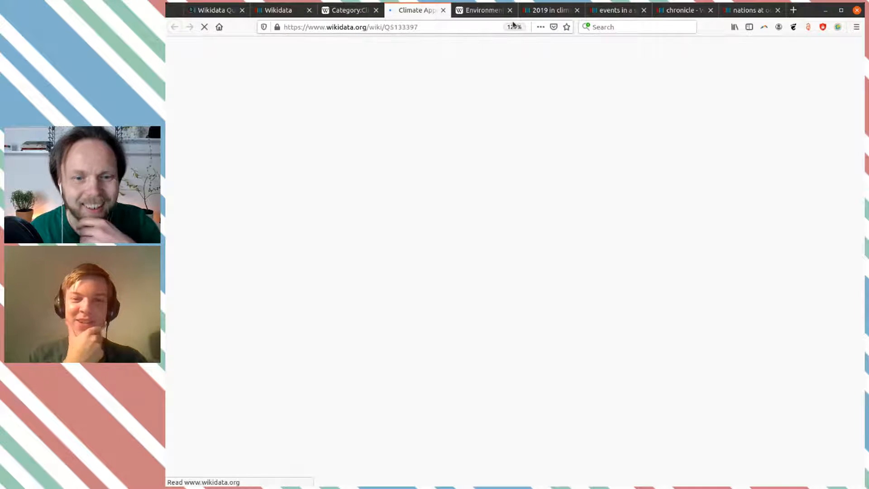
pyautogui.scroll(-3, 537, 177)
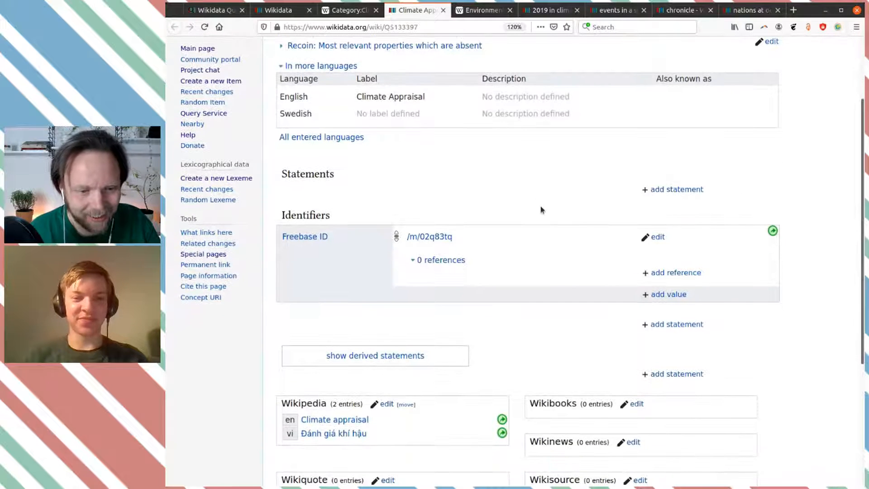
# Open the English Wikipedia article linked to the item and read what a climate appraisal is and who provides the reports.
pyautogui.middleClick(362, 419)
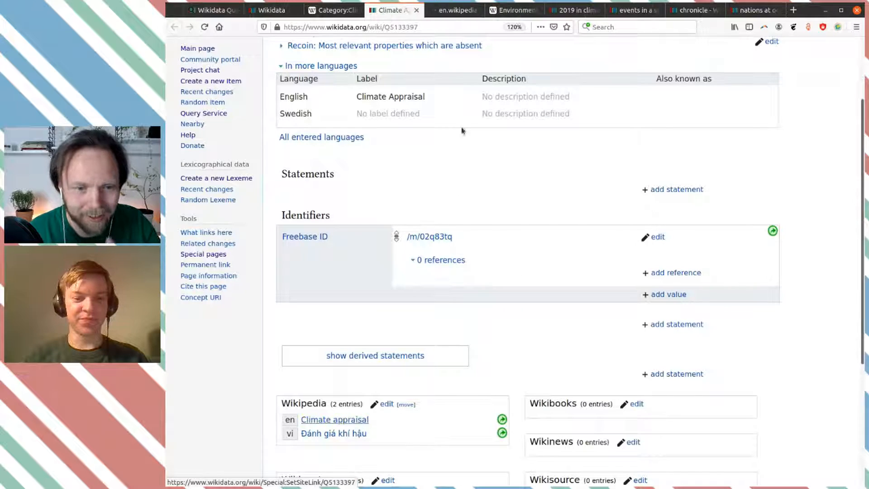
pyautogui.click(452, 10)
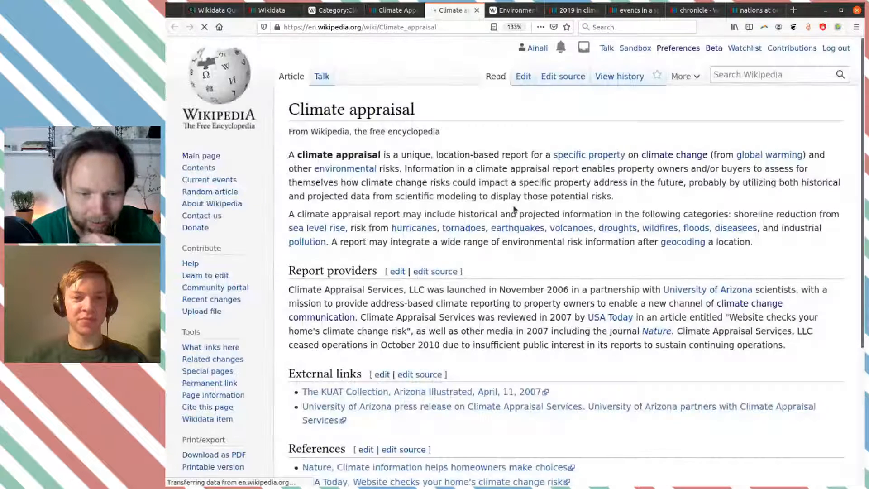
pyautogui.scroll(-1, 514, 206)
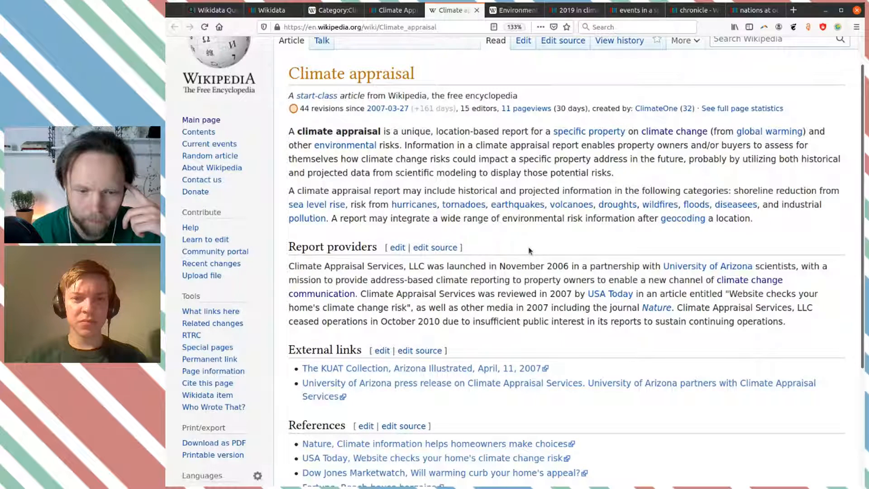
pyautogui.scroll(-1, 529, 250)
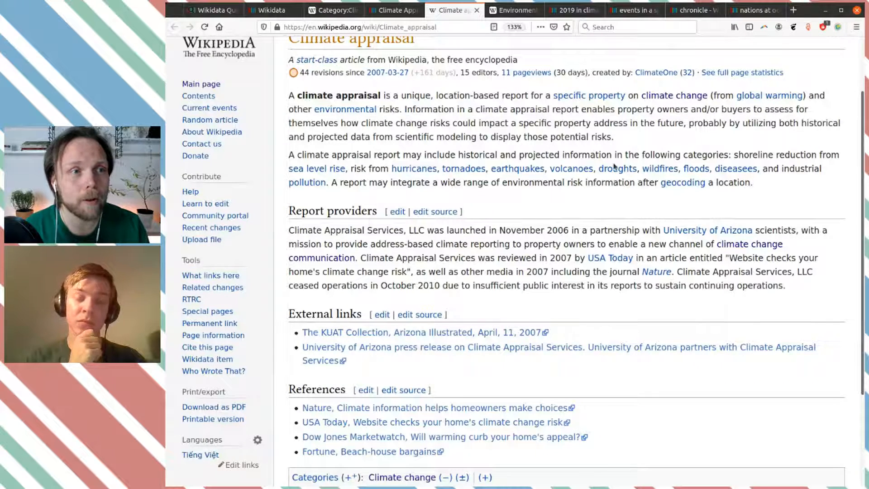
pyautogui.moveTo(614, 166)
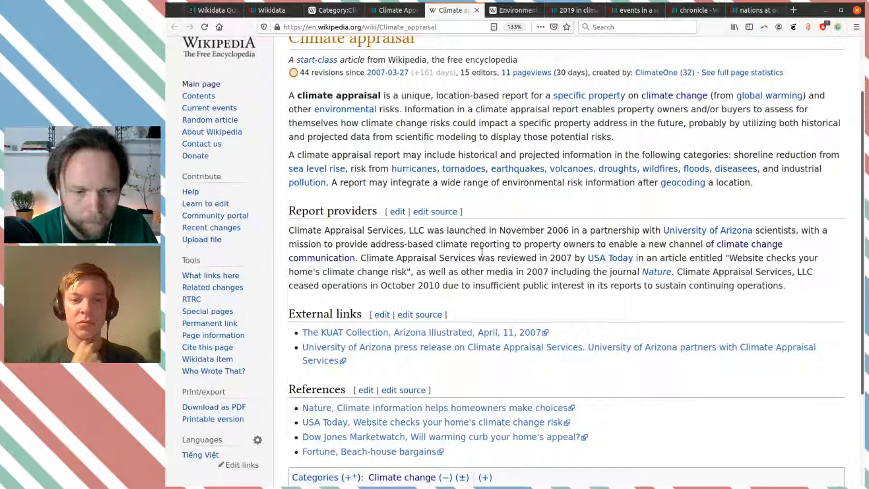
pyautogui.scroll(1, 465, 230)
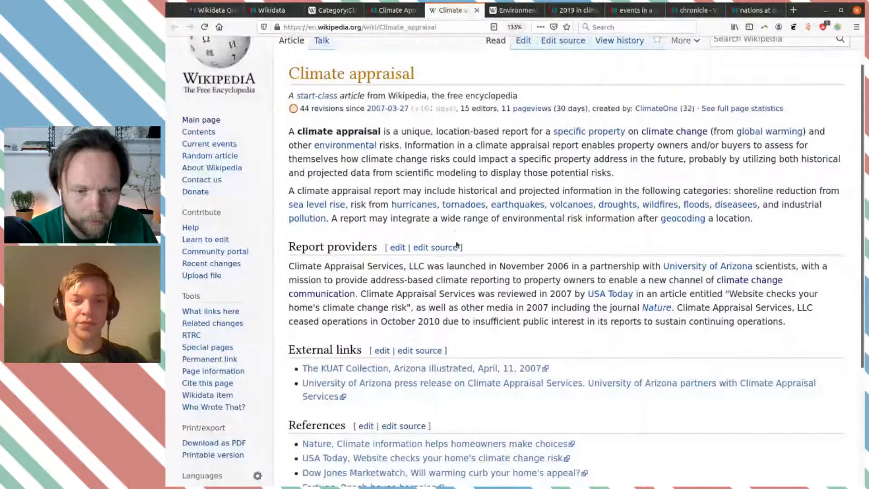
# Start a new statement on the Climate Appraisal item with the property subclass of, consulting the Wikipedia article's definition.
pyautogui.click(391, 10)
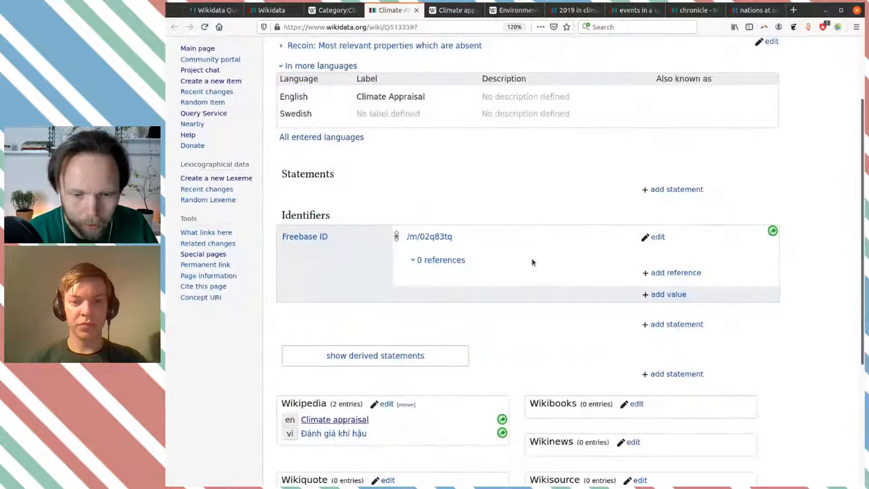
pyautogui.click(655, 189)
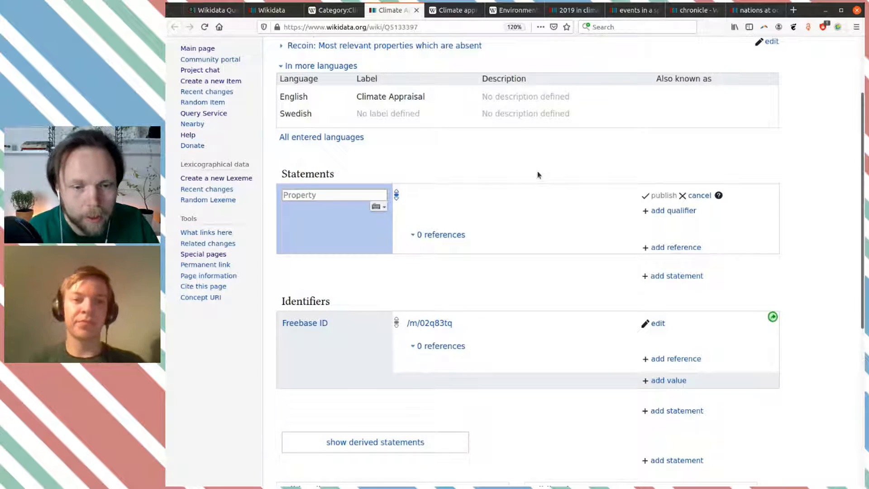
pyautogui.hotkey('ctrl', 'Tab')
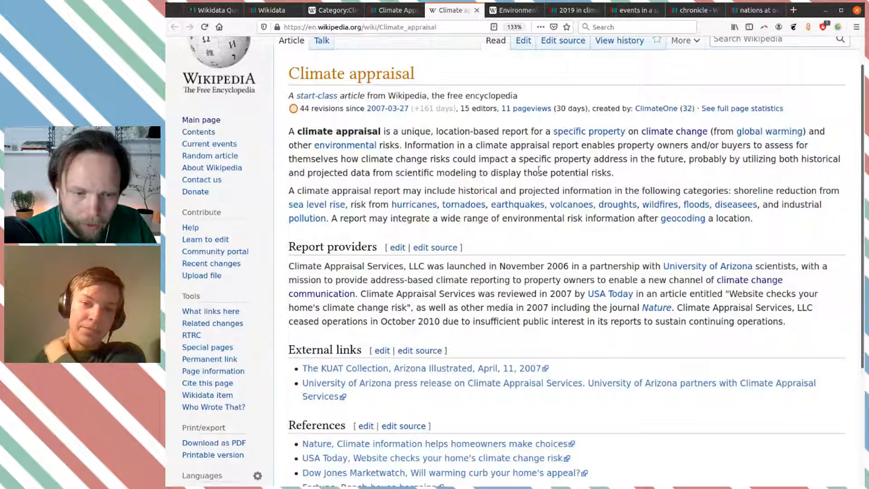
pyautogui.hotkey('ctrl', 'shift', 'Tab')
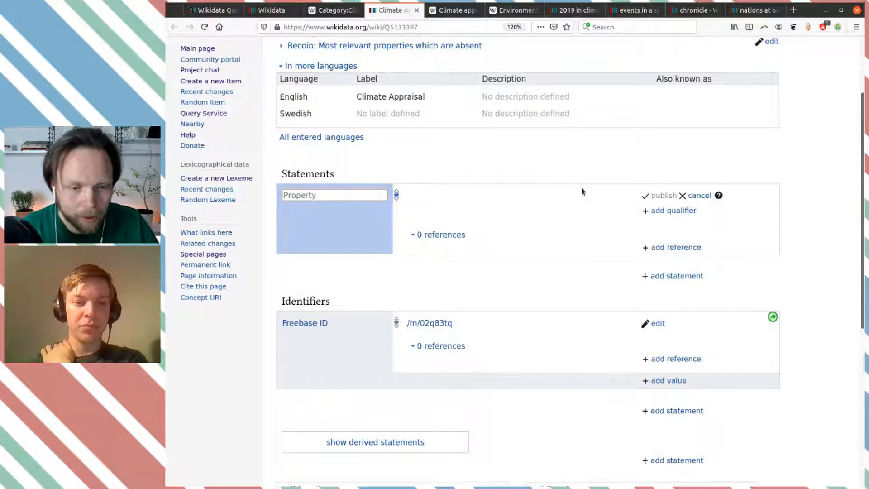
pyautogui.write('subl')
pyautogui.press('BackSpace')
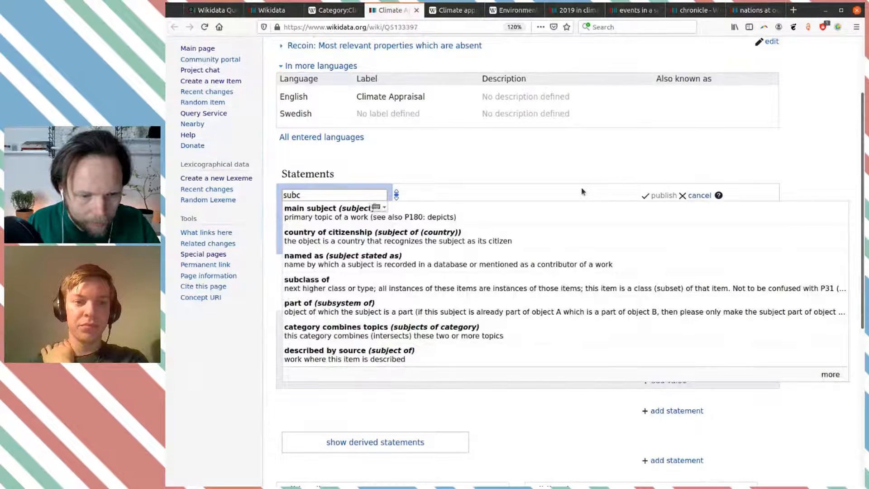
pyautogui.write('c')
pyautogui.click(536, 217)
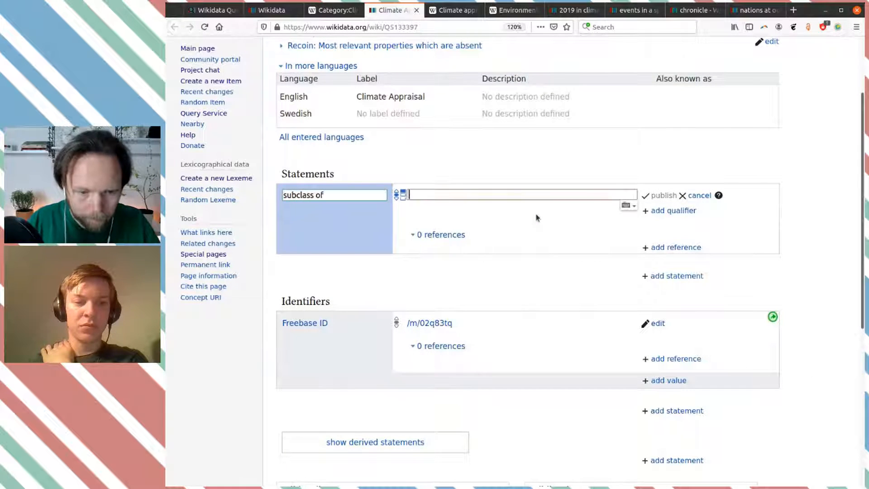
# Set subclass of to report, described as informational, formal, and detailed text, and publish the statement.
pyautogui.write('report')
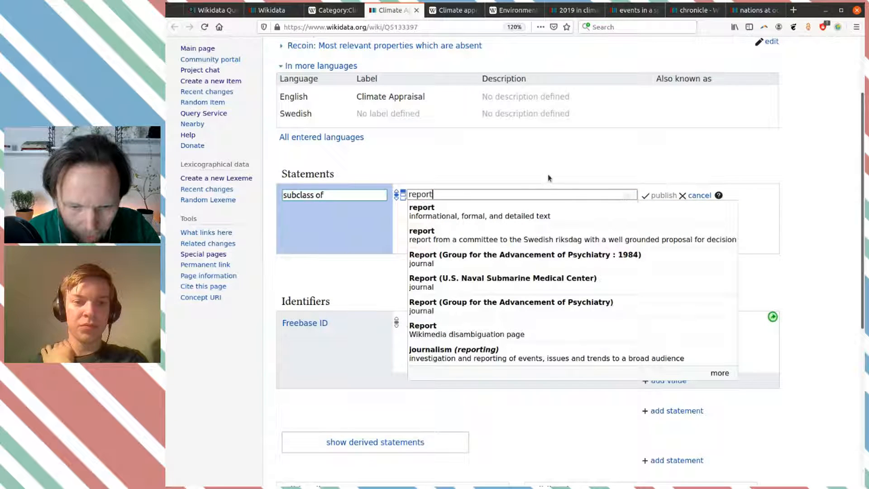
pyautogui.click(545, 211)
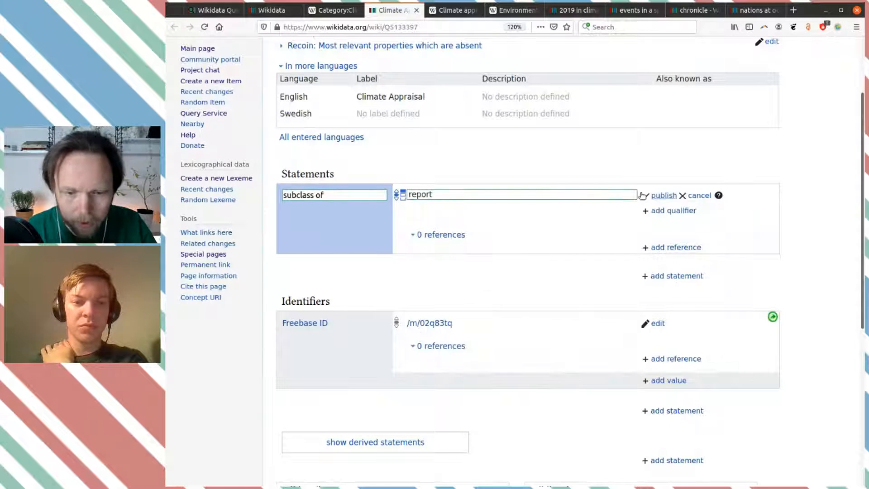
pyautogui.click(659, 196)
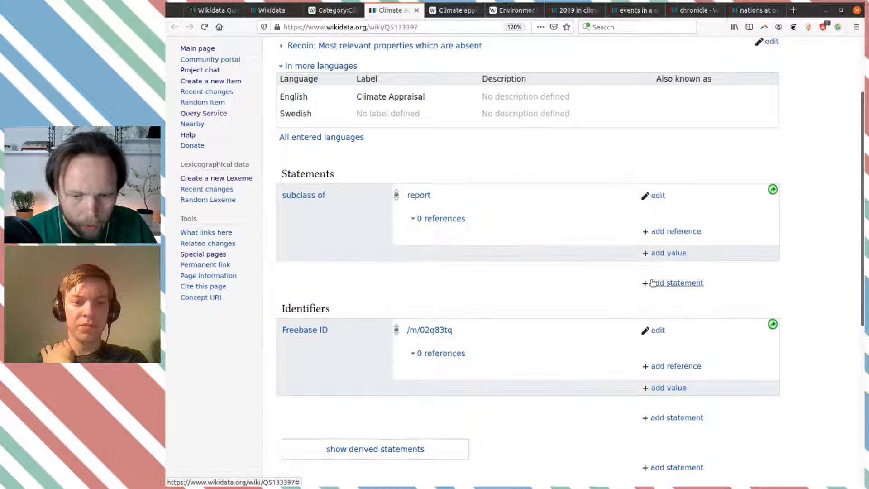
# Check in the Wikipedia article's introduction what topic a climate appraisal report covers, including the climate change link.
pyautogui.hotkey('ctrl', 'Tab')
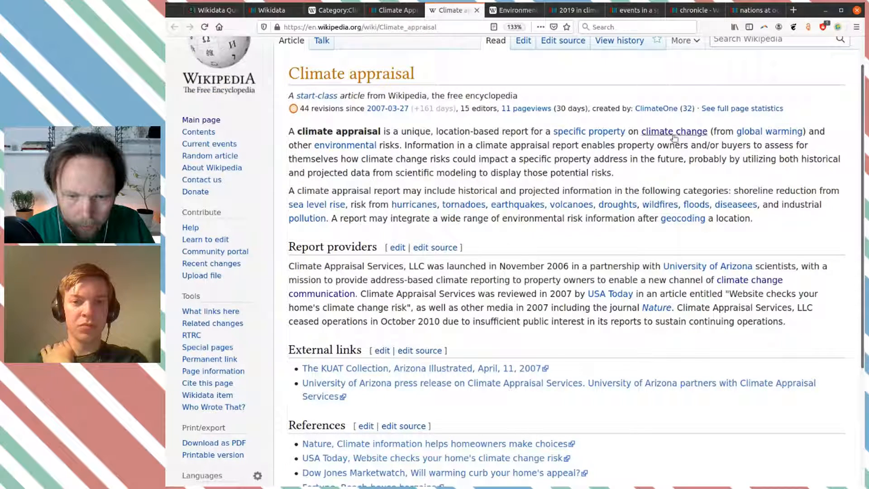
pyautogui.moveTo(675, 135)
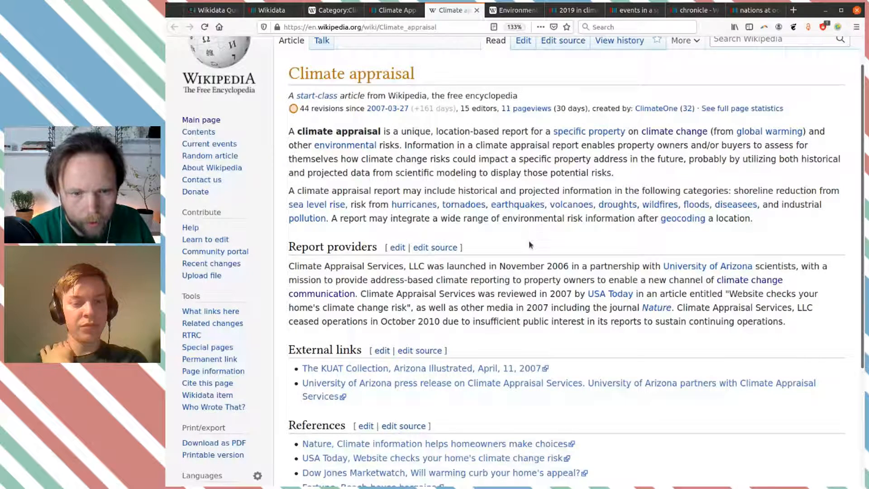
pyautogui.hotkey('ctrl', 'pageup')
# Add a main subject statement to Climate Appraisal with the value effects of global warming and climate change, and publish it.
pyautogui.click(657, 284)
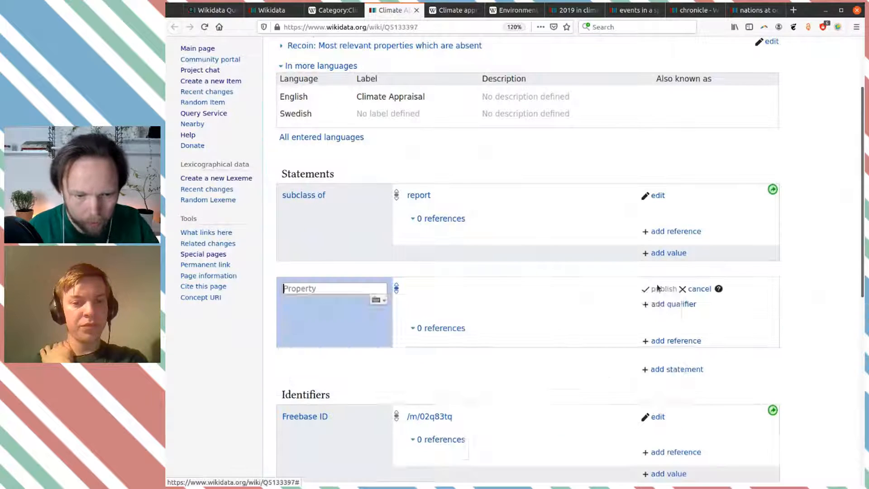
pyautogui.write('mai')
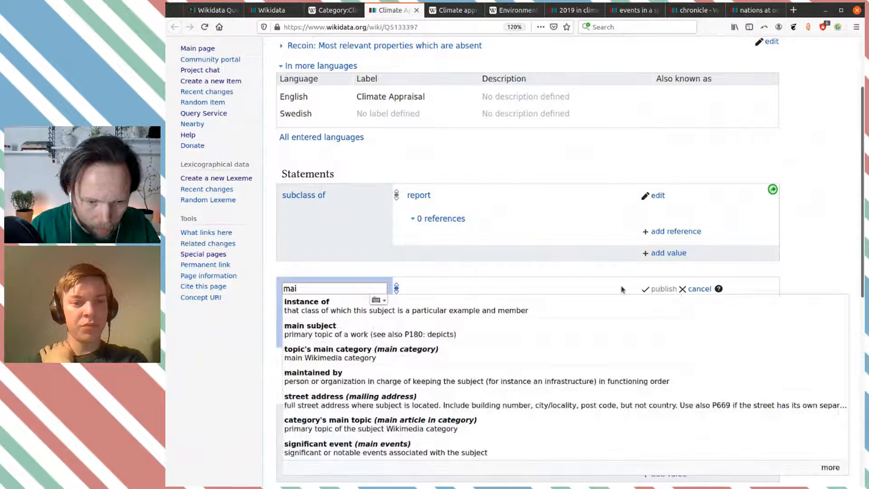
pyautogui.press('Down')
pyautogui.press('Return')
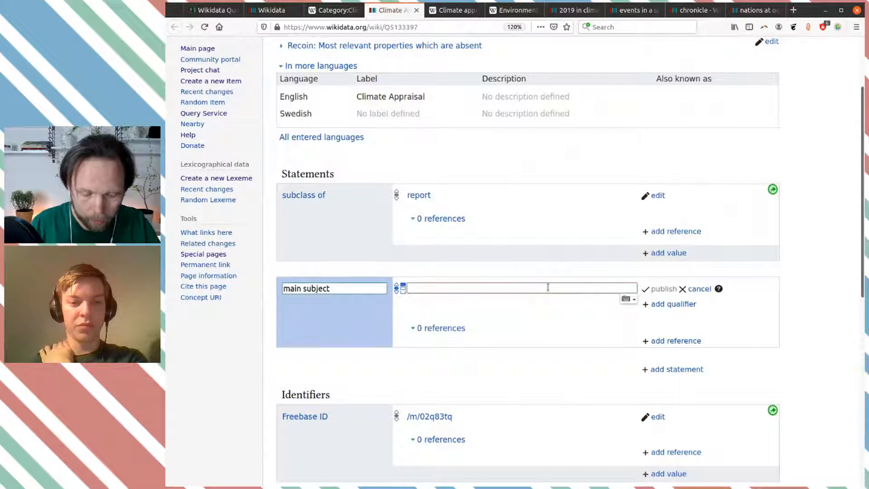
pyautogui.write('effe')
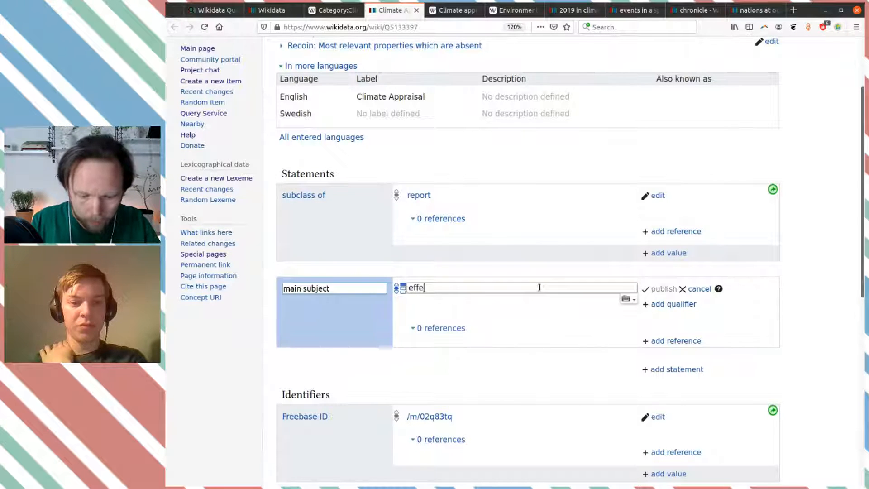
pyautogui.write('cts of ')
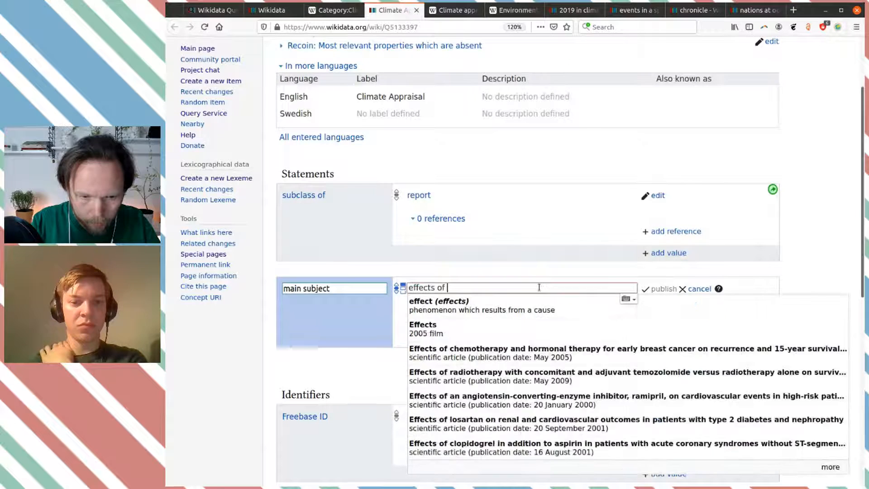
pyautogui.write('cli')
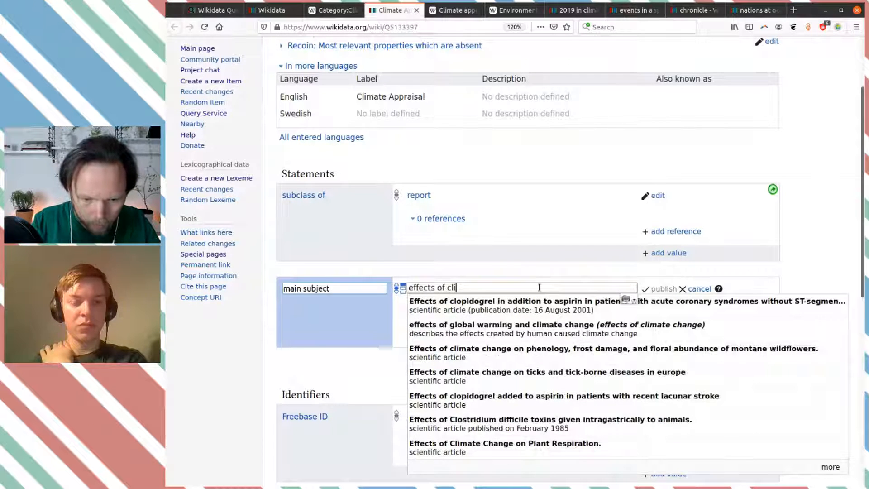
pyautogui.write('ma')
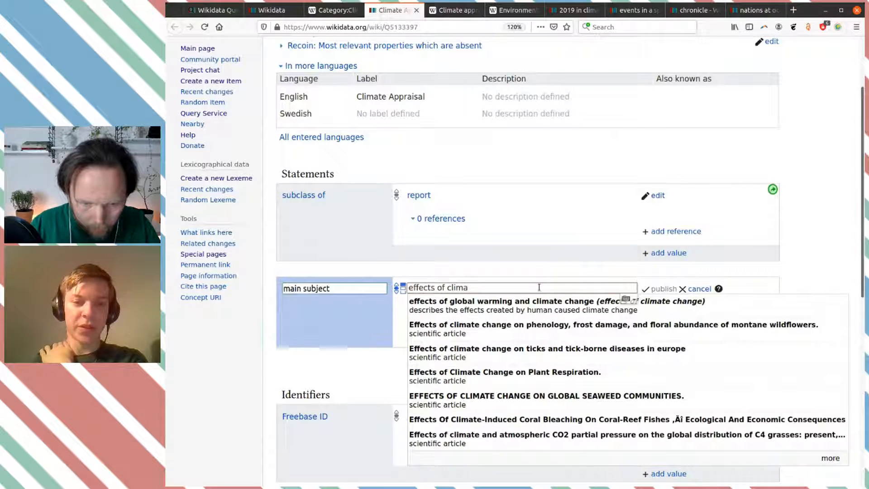
pyautogui.click(545, 309)
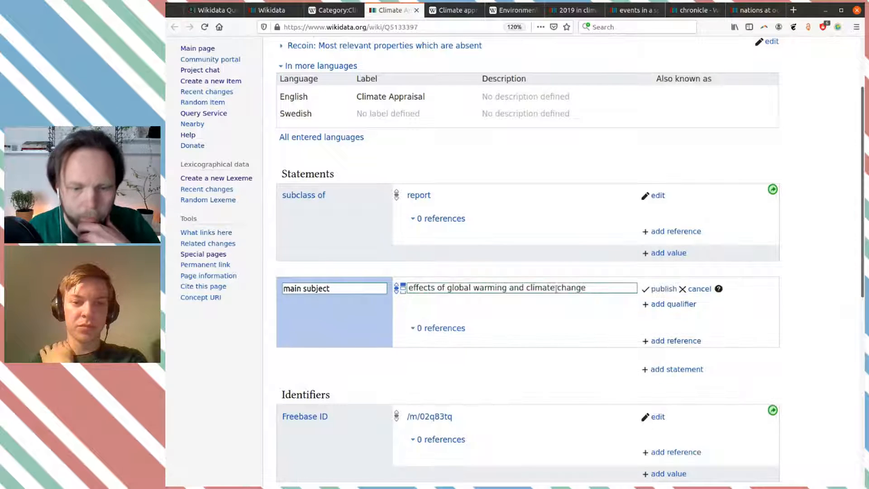
pyautogui.click(656, 288)
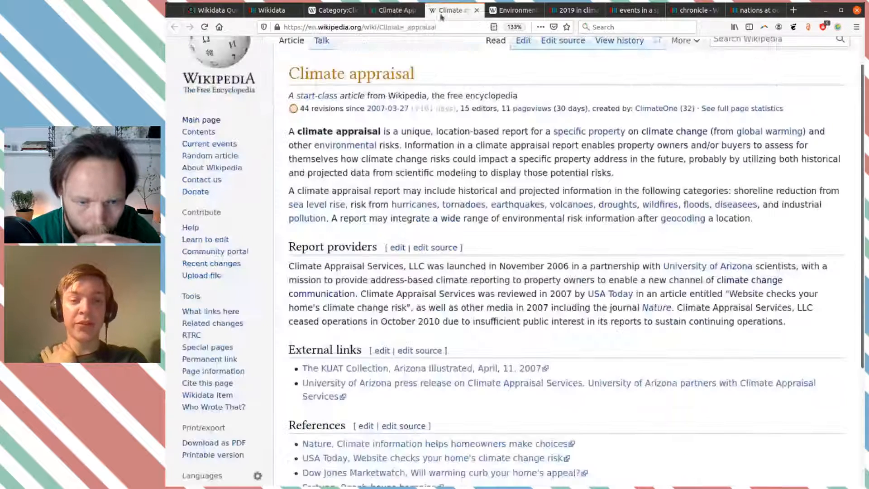
# Copy the phrase "unique, location-based report for a specific property on climate change" from the Climate appraisal Wikipedia article's first sentence.
pyautogui.click(441, 14)
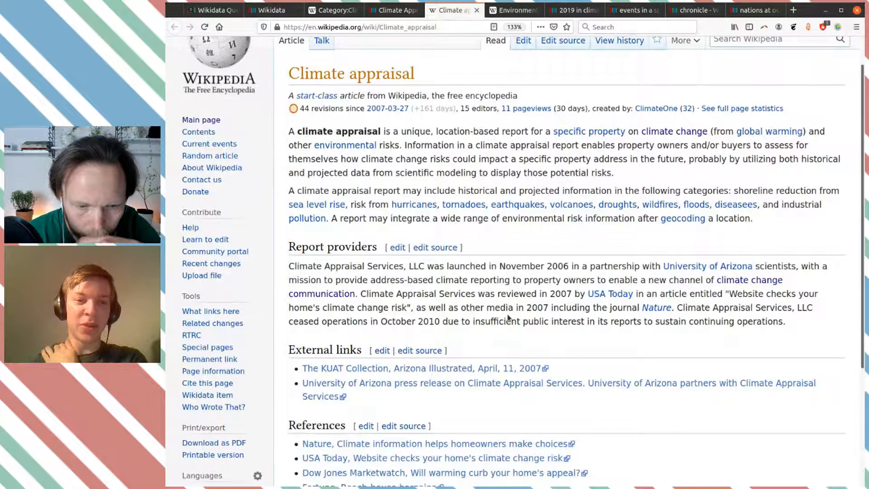
pyautogui.hotkey('ctrl', 'pageup')
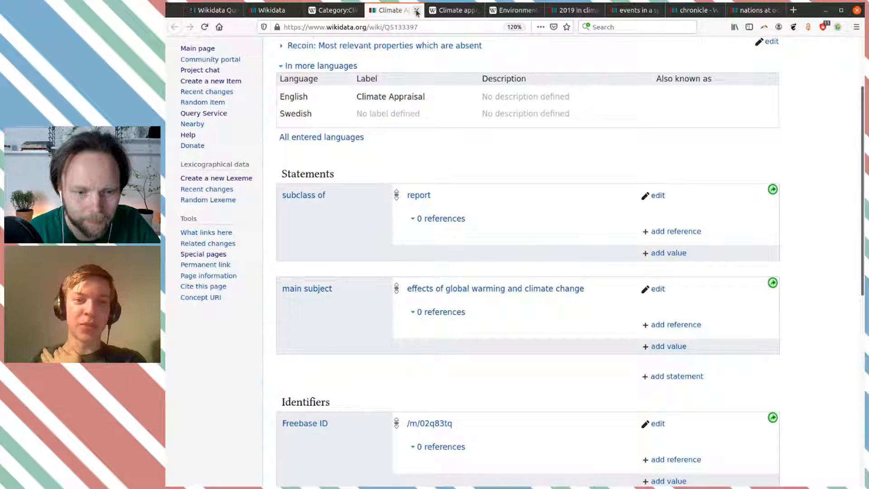
pyautogui.scroll(2, 514, 159)
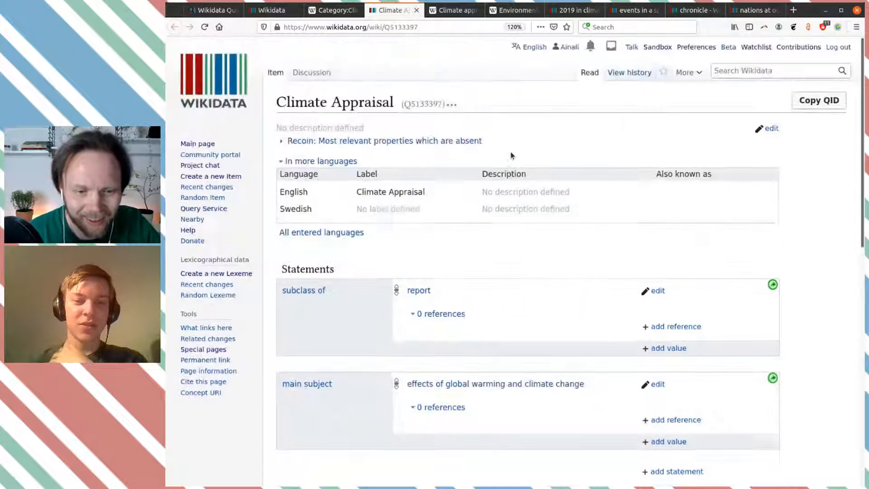
pyautogui.hotkey('ctrl', 'pagedown')
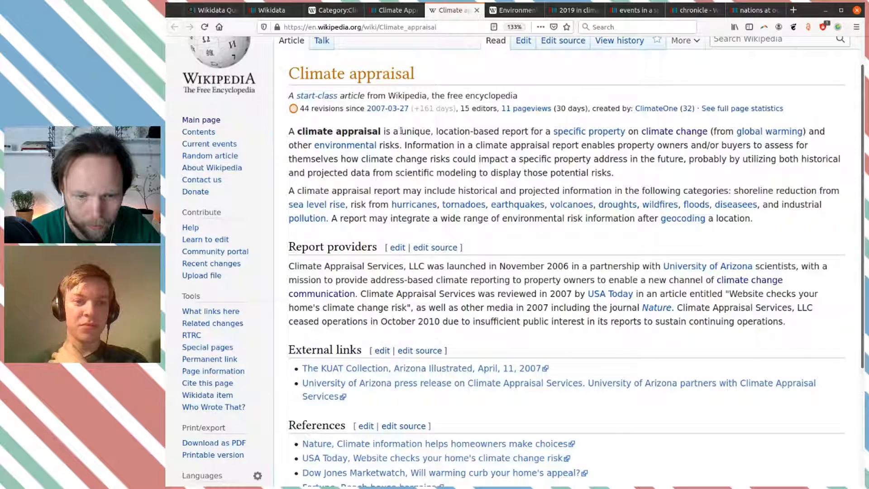
pyautogui.moveTo(401, 131); pyautogui.dragTo(707, 131)
pyautogui.hotkey('ctrl', 'c')
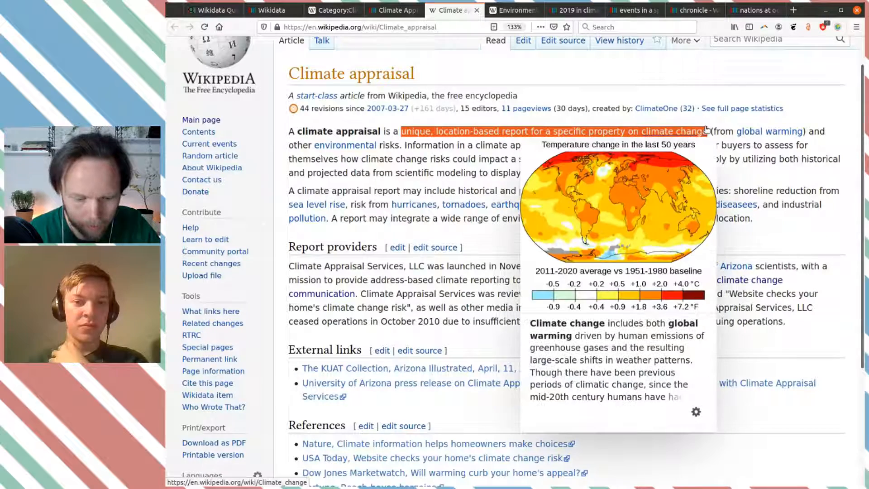
# Set the Climate Appraisal item's English description to the copied "unique, location-based report for a specific property on climate change".
pyautogui.click(515, 10)
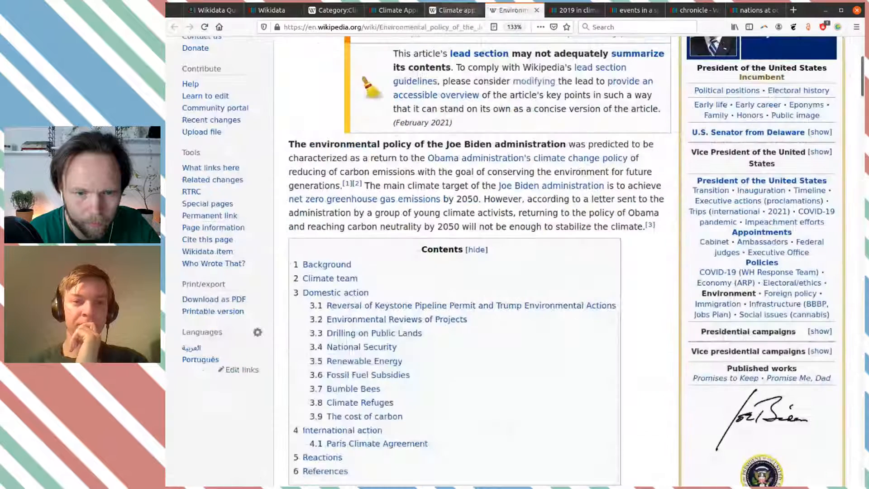
pyautogui.click(393, 10)
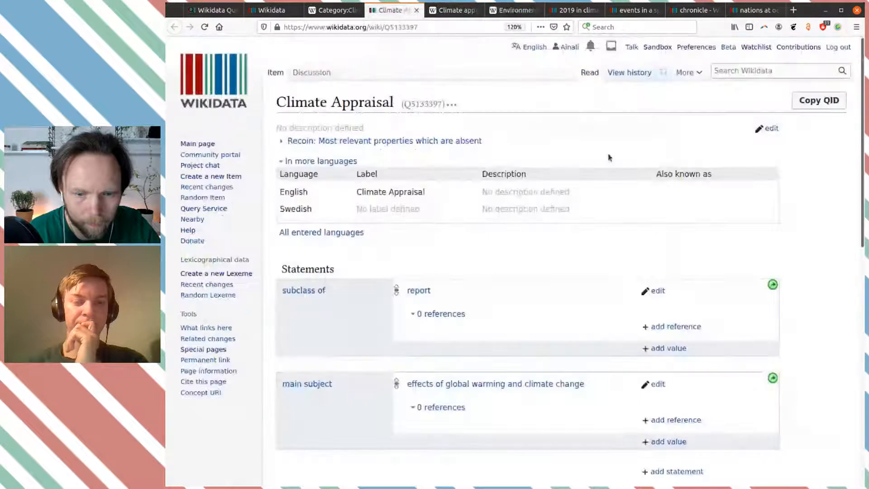
pyautogui.click(767, 128)
pyautogui.click(513, 191)
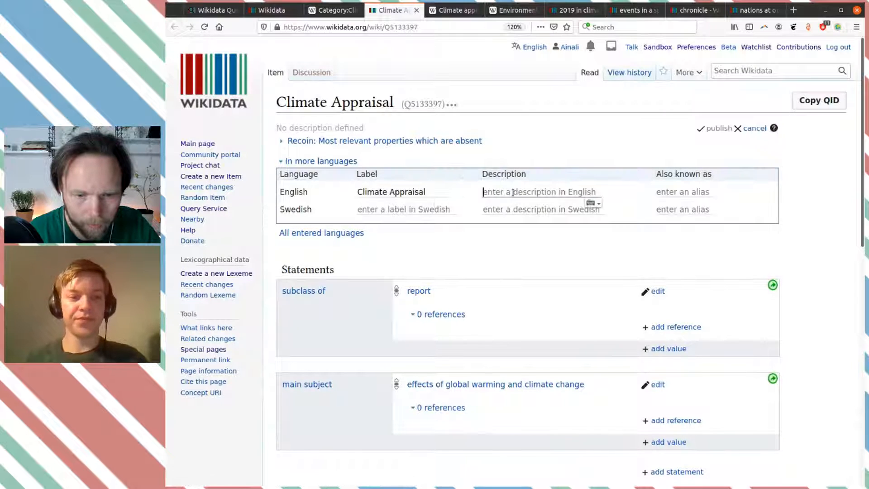
pyautogui.hotkey('ctrl', 'v')
# Set the Swedish description to "unik, platsbaserad rapport för en specifik egenskap av klimatförändringarna", leave the Swedish label empty, and publish the changes.
pyautogui.click(508, 219)
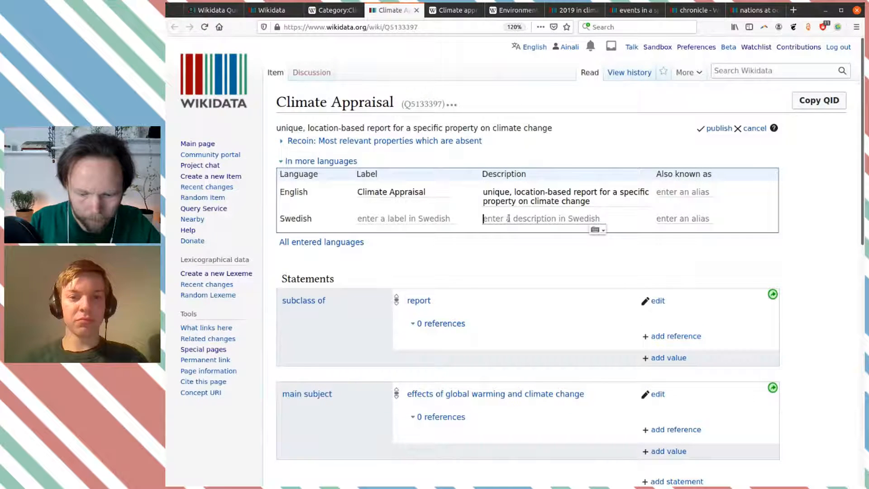
pyautogui.write('unik, platsba')
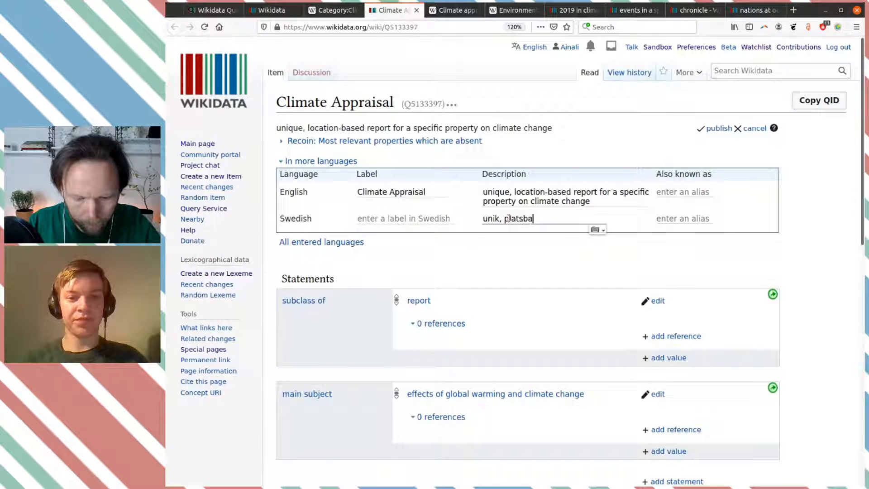
pyautogui.write('serad rap')
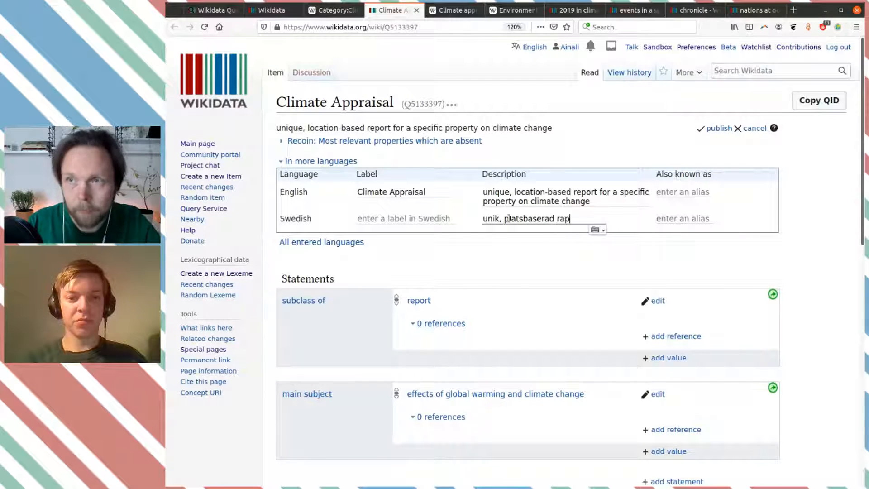
pyautogui.write('port för en speci')
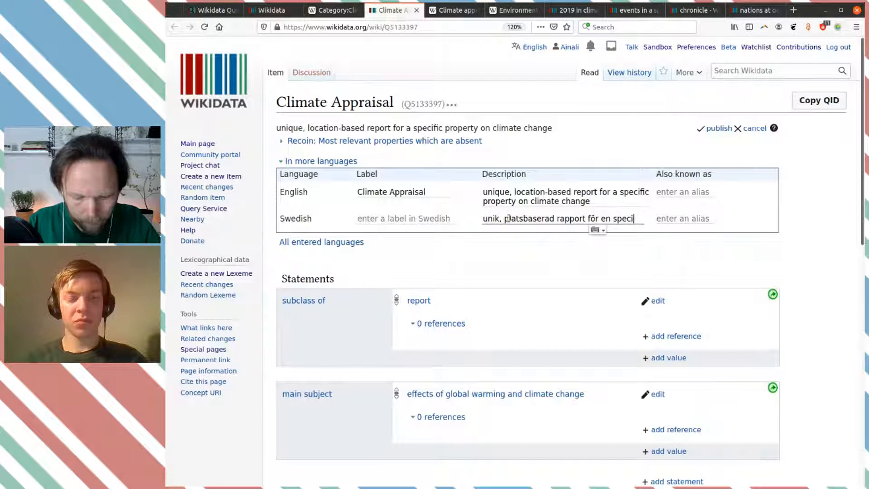
pyautogui.write('fik egenskap av kl')
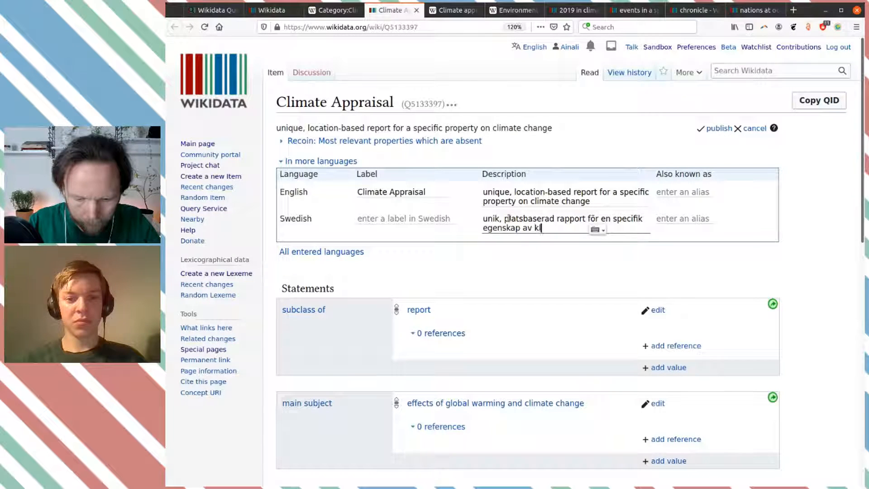
pyautogui.write('örändringarna')
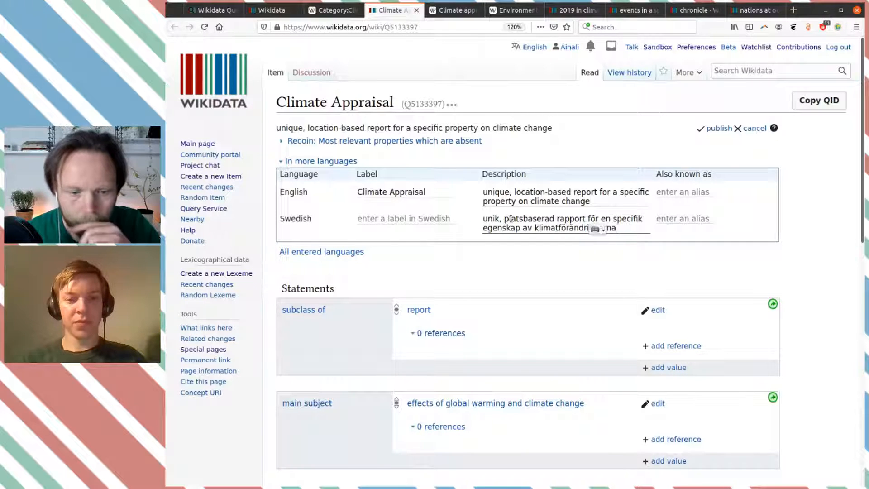
pyautogui.click(399, 220)
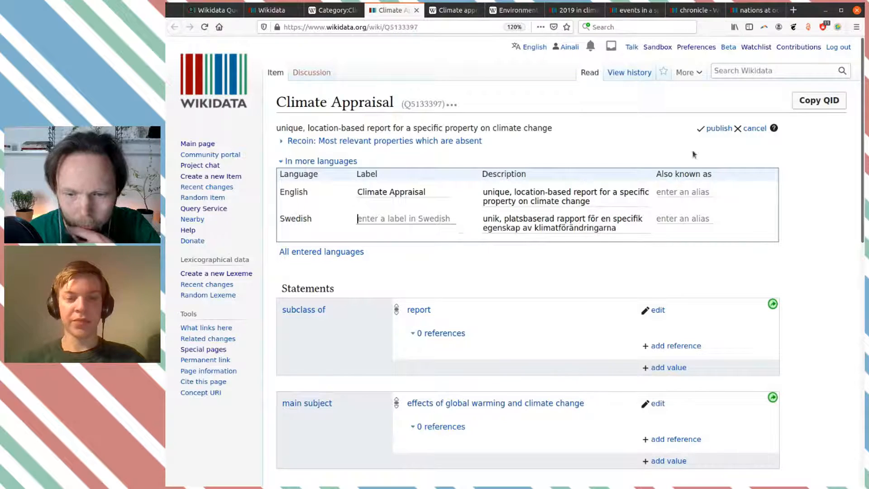
pyautogui.click(718, 129)
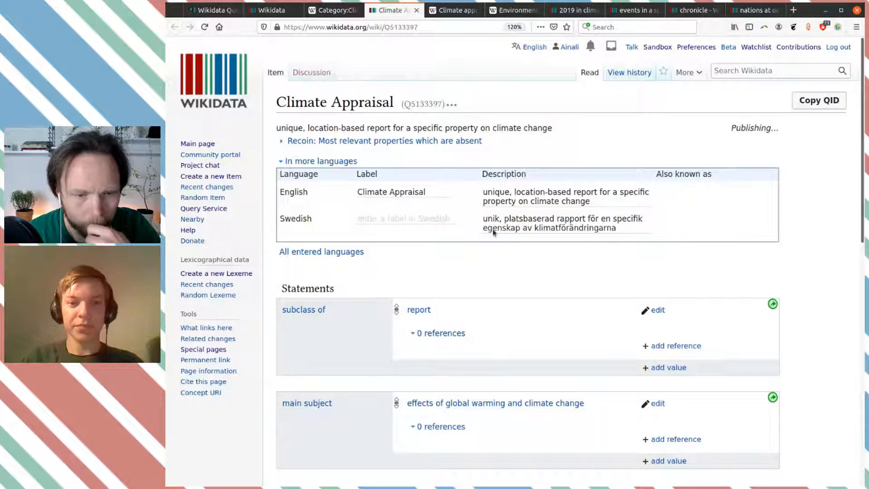
# Close the Climate Appraisal item and the two open Wikipedia articles, and return to the Climate change category.
pyautogui.click(416, 9)
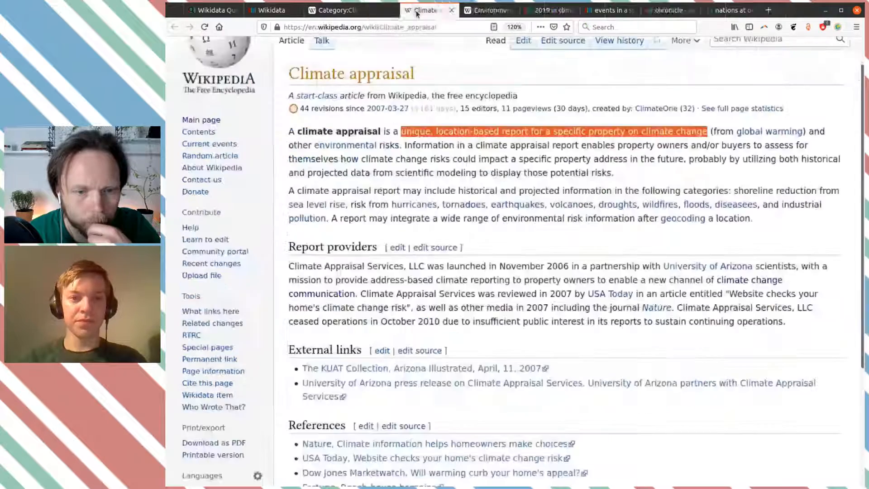
pyautogui.click(416, 10)
pyautogui.click(417, 10)
pyautogui.click(356, 16)
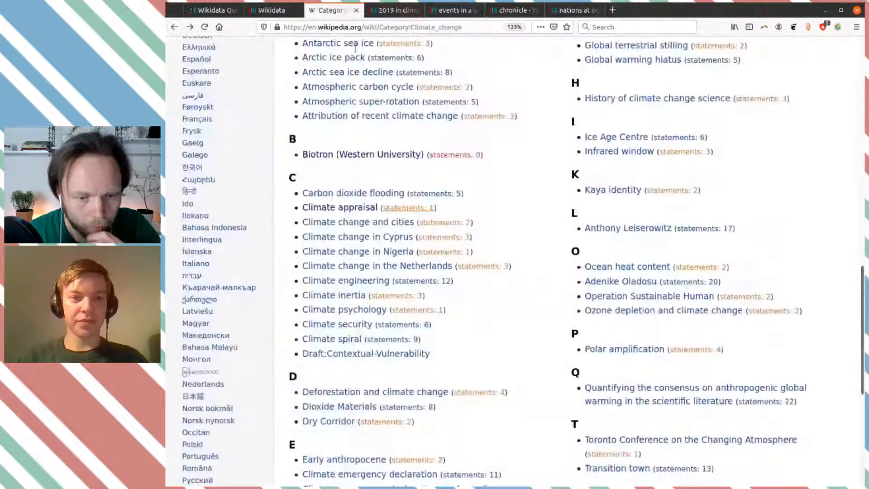
# Open the Wikidata item for Climate change in Nigeria from the Wikipedia category list, keeping the category open.
pyautogui.scroll(-2, 417, 181)
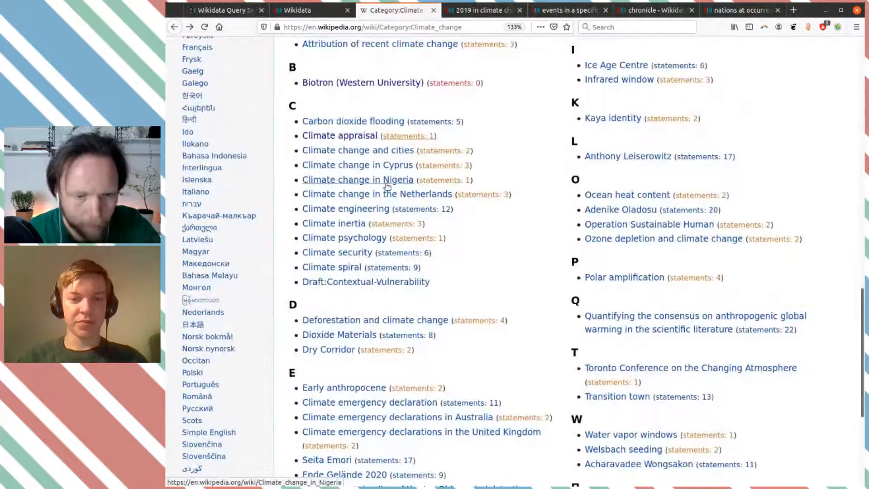
pyautogui.moveTo(355, 181)
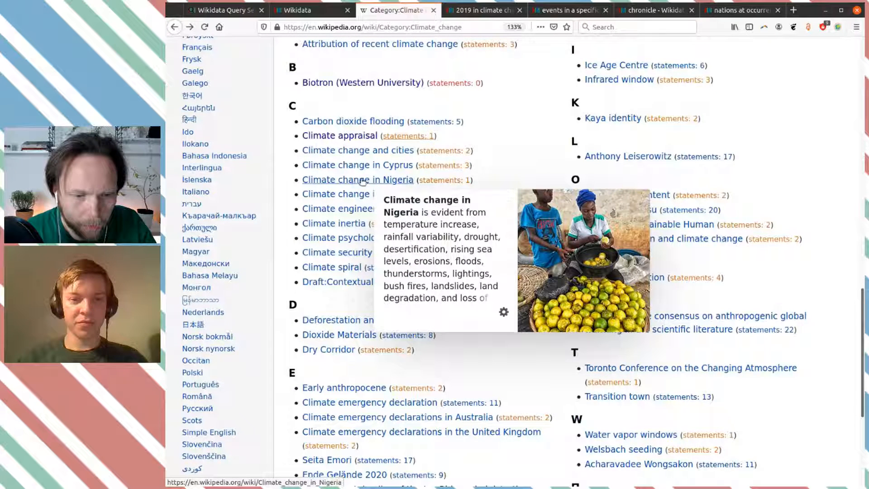
pyautogui.middleClick(459, 183)
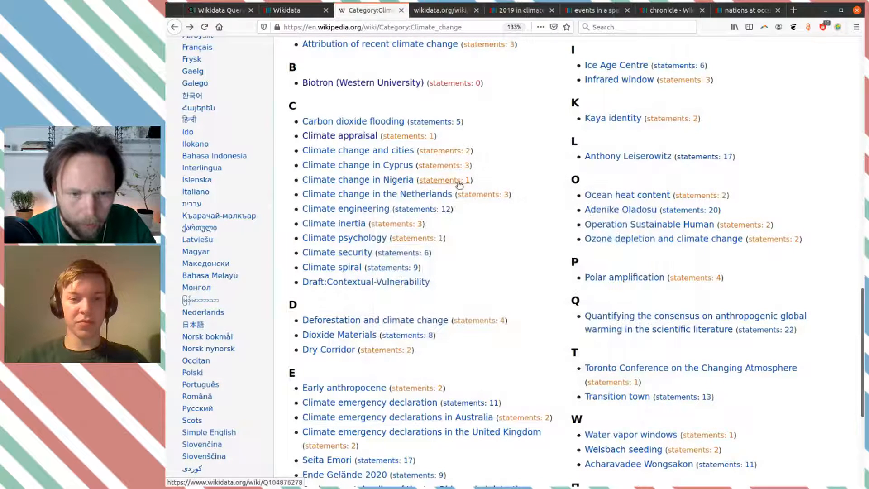
# Copy the identifier Q61130878 from the nations at occurrence item and return to the statements of Climate change in Nigeria.
pyautogui.hotkey('ctrl', 'Tab')
pyautogui.hotkey('ctrl', '9')
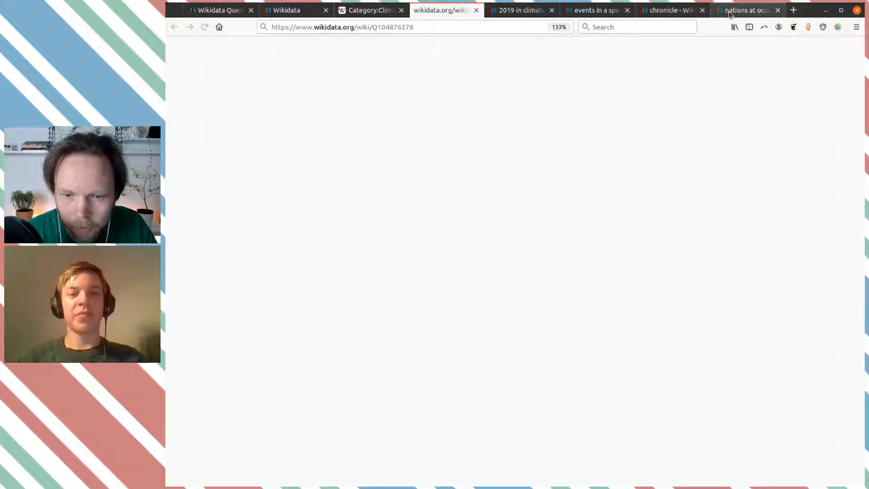
pyautogui.hotkey('ctrl', '-')
pyautogui.scroll(3, 566, 142)
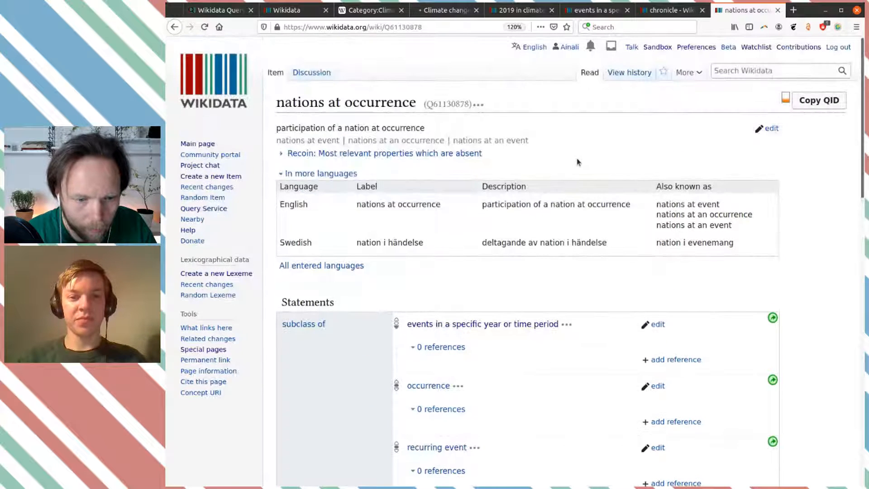
pyautogui.doubleClick(453, 105)
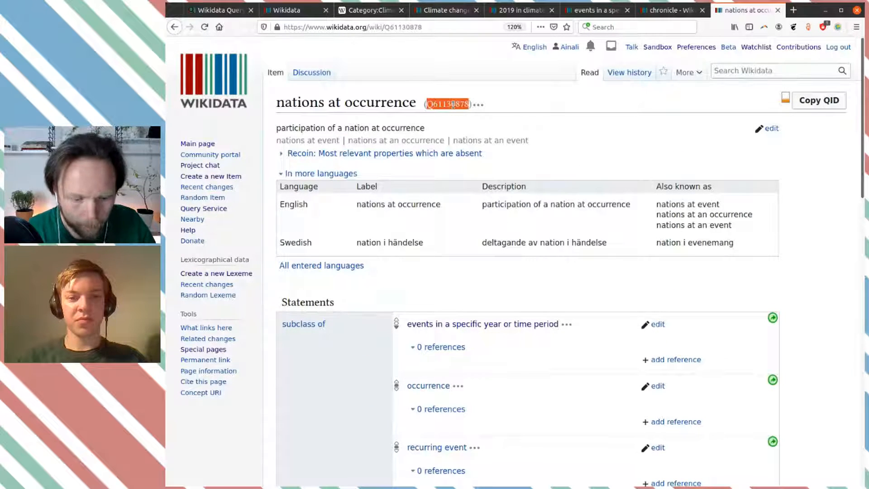
pyautogui.click(450, 11)
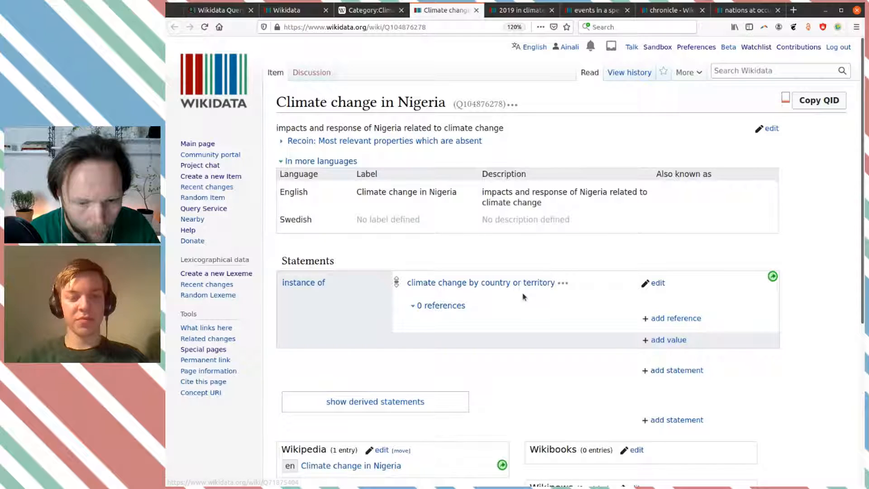
pyautogui.scroll(-2, 524, 288)
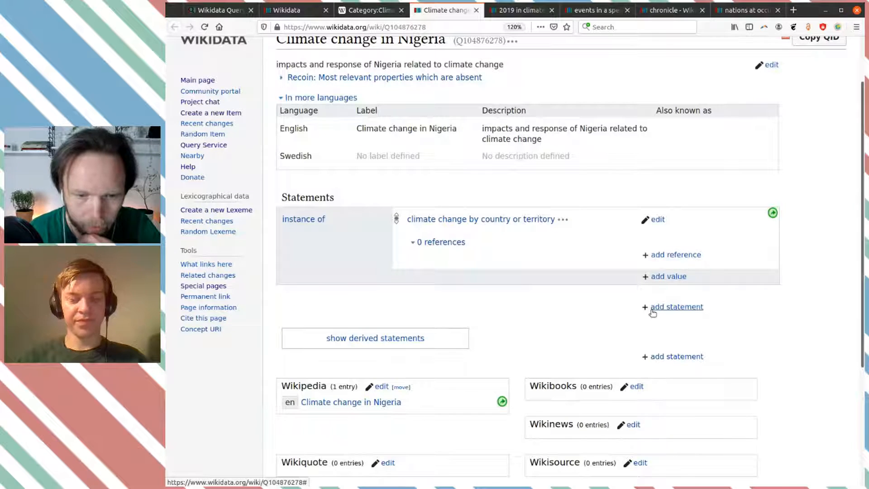
# Add a country statement with the value Nigeria to the Climate change in Nigeria item, without publishing it.
pyautogui.click(652, 309)
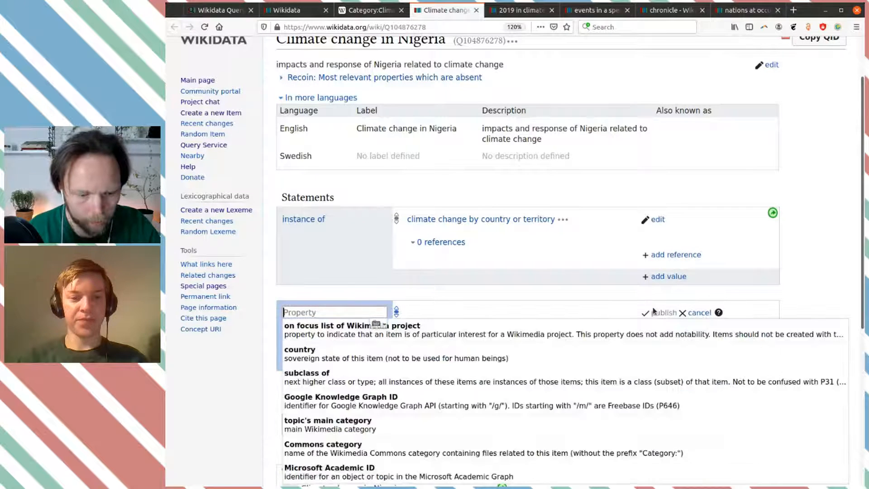
pyautogui.write('coun')
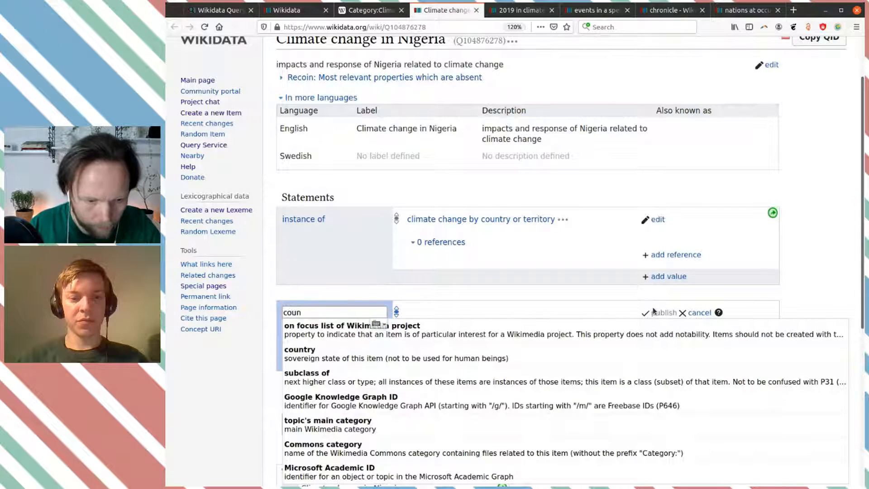
pyautogui.click(536, 322)
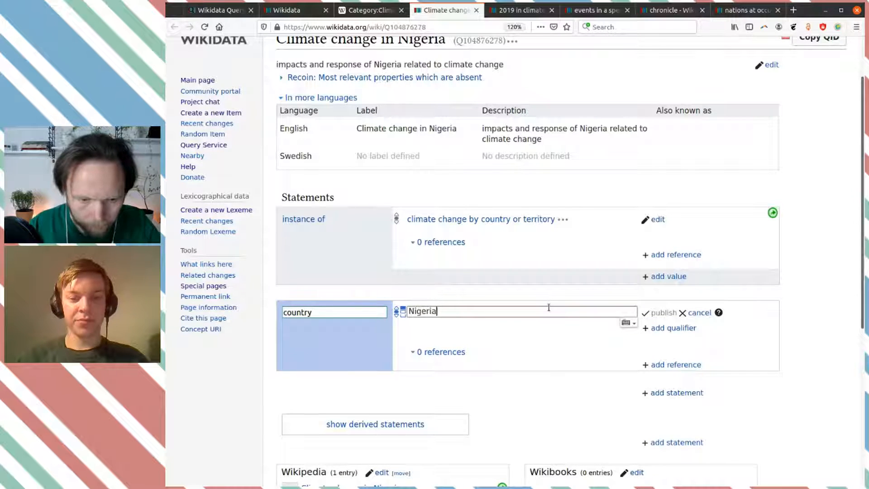
pyautogui.write('Nigeria')
pyautogui.click(537, 324)
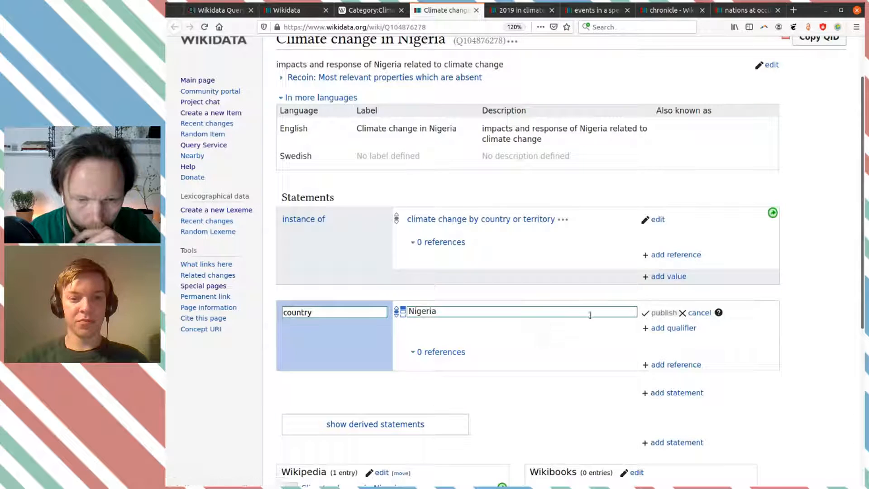
# Open the Wikidata item for Climate change in Cyprus from the Wikipedia category and examine how its statements are modelled.
pyautogui.click(369, 10)
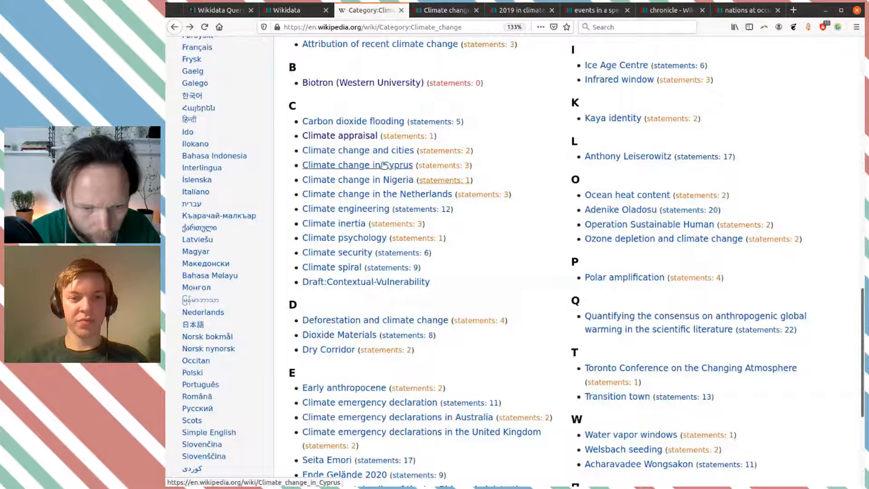
pyautogui.middleClick(439, 166)
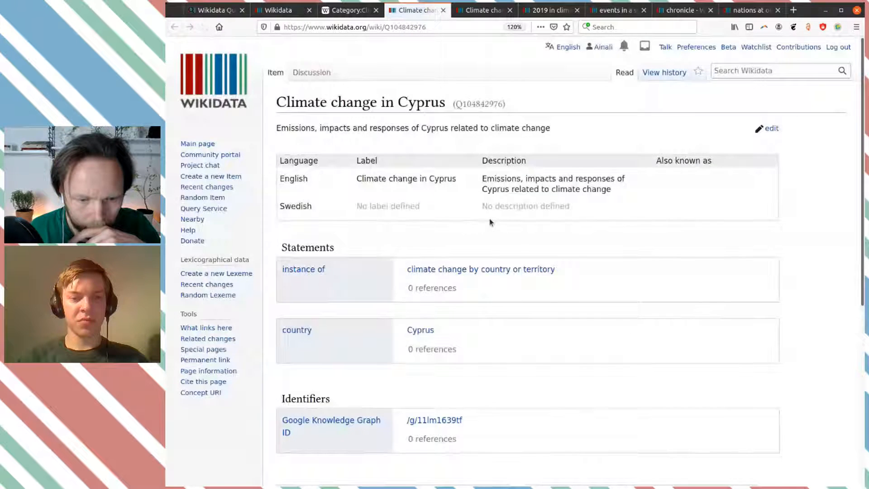
pyautogui.scroll(-3, 471, 244)
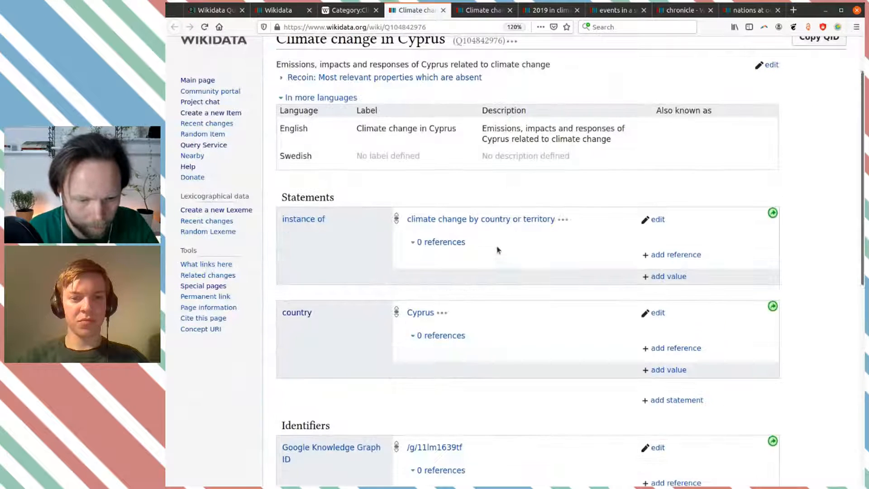
pyautogui.scroll(-2, 496, 253)
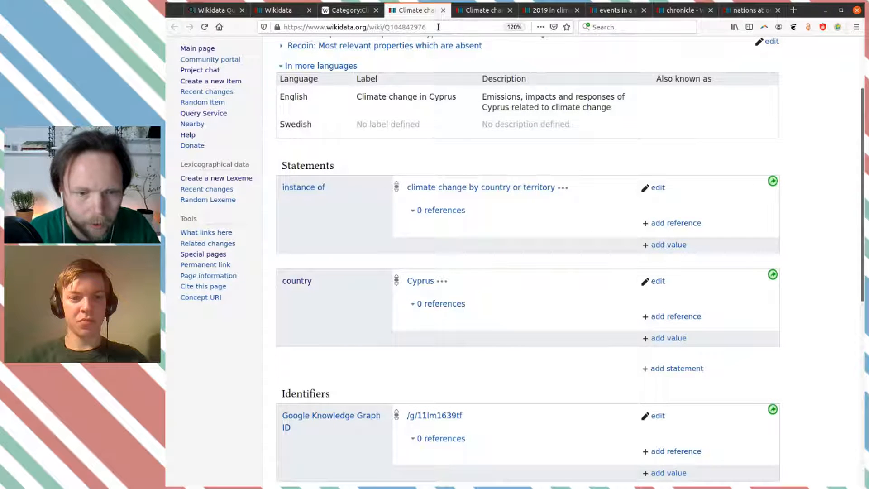
# Open the Wikidata item for Climate change in the Netherlands from the category and examine its statements for comparison.
pyautogui.click(352, 13)
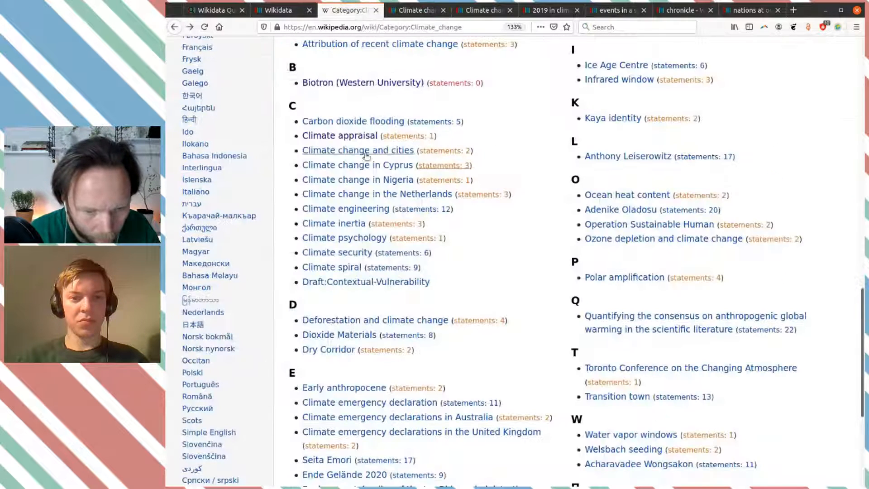
pyautogui.middleClick(497, 195)
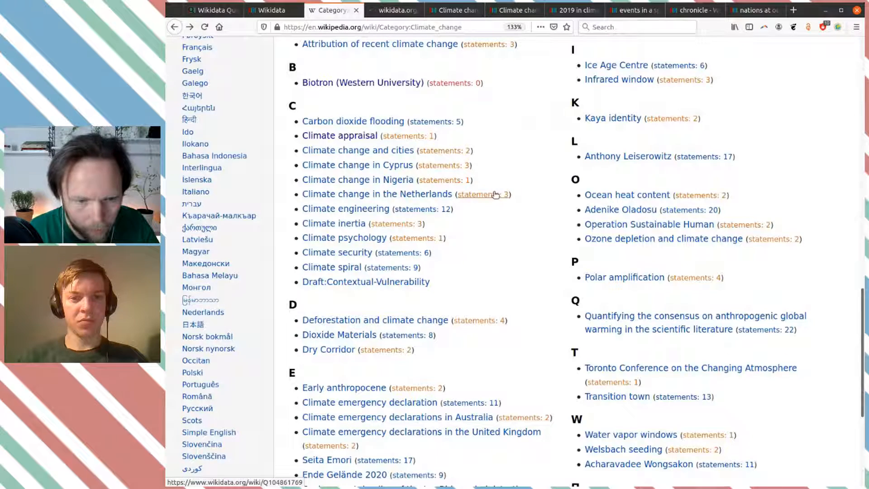
pyautogui.hotkey('ctrl', 'Tab')
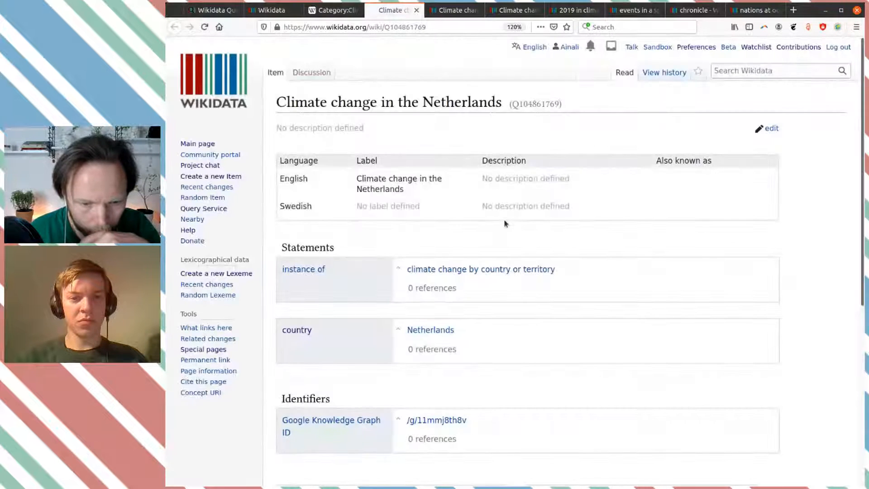
pyautogui.scroll(-1, 505, 223)
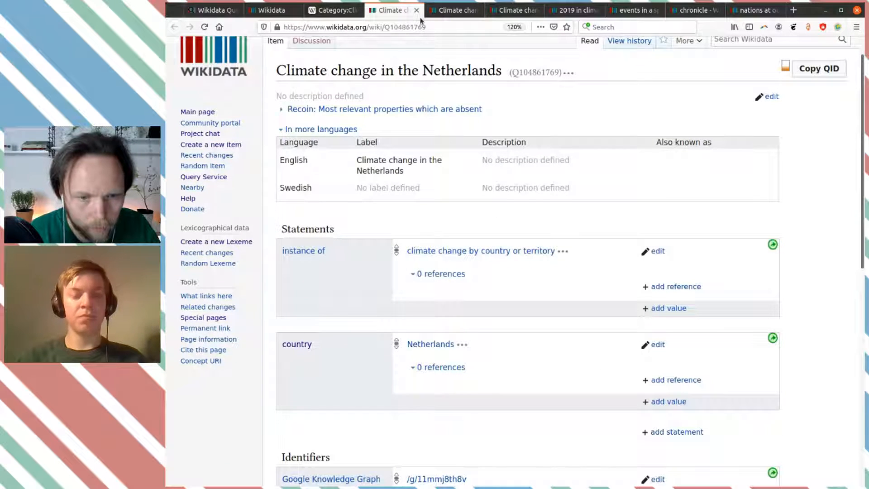
# Close the Netherlands and Cyprus items and publish the country statement on Climate change in Nigeria.
pyautogui.click(416, 10)
pyautogui.hotkey('ctrl', 'Tab')
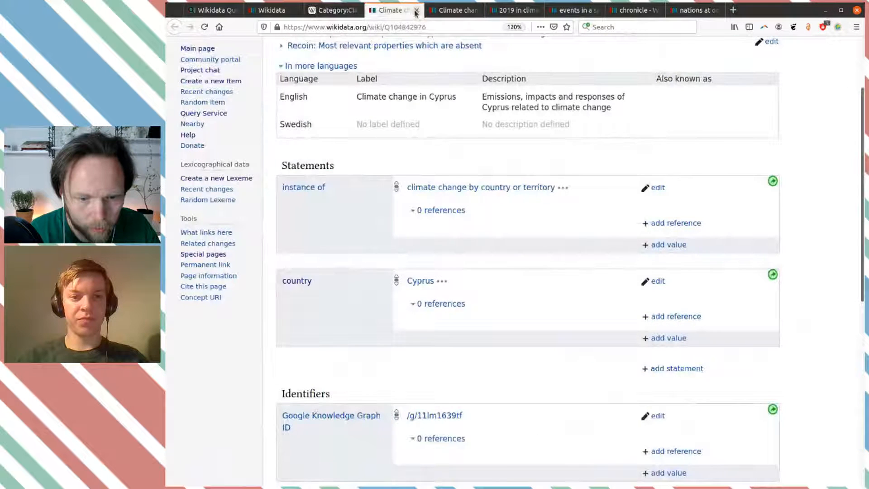
pyautogui.click(416, 11)
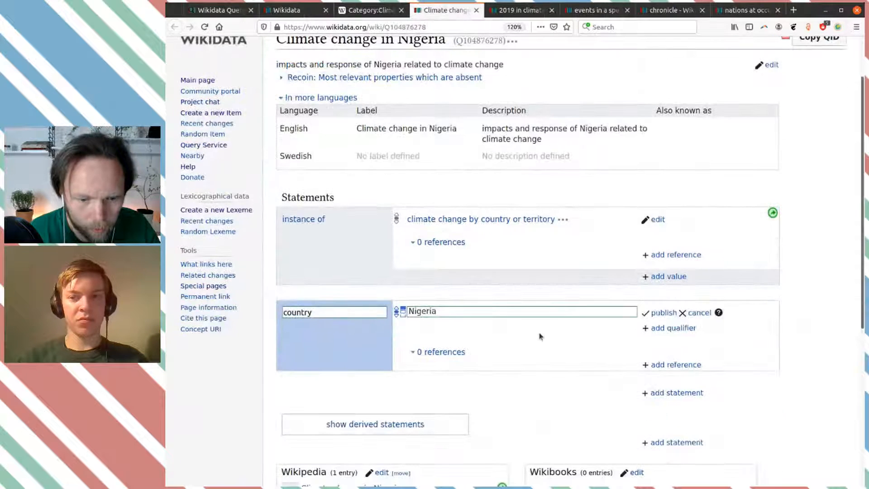
pyautogui.click(667, 315)
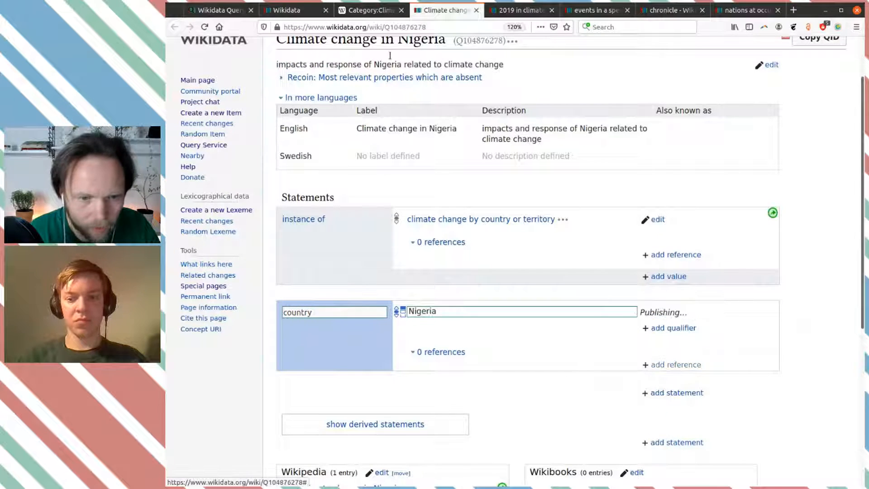
# Open the Wikidata item for Climate psychology from the Wikipedia category list and look over its existing content.
pyautogui.click(371, 11)
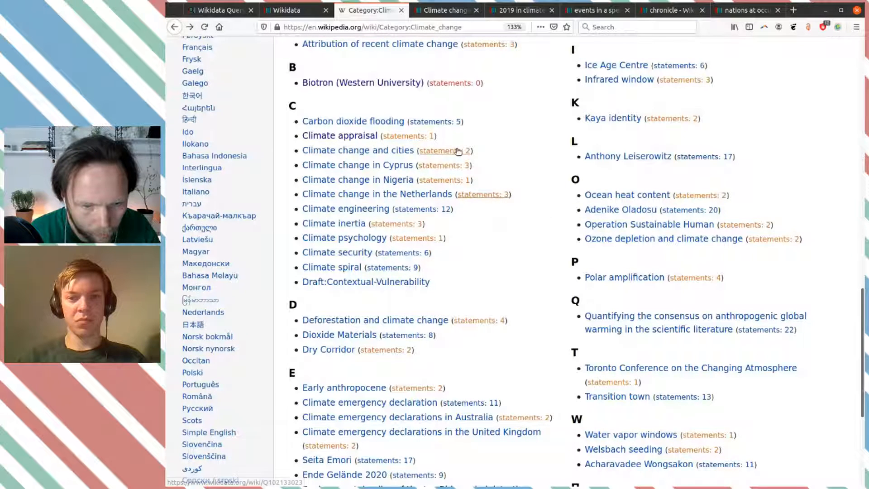
pyautogui.scroll(-1, 491, 221)
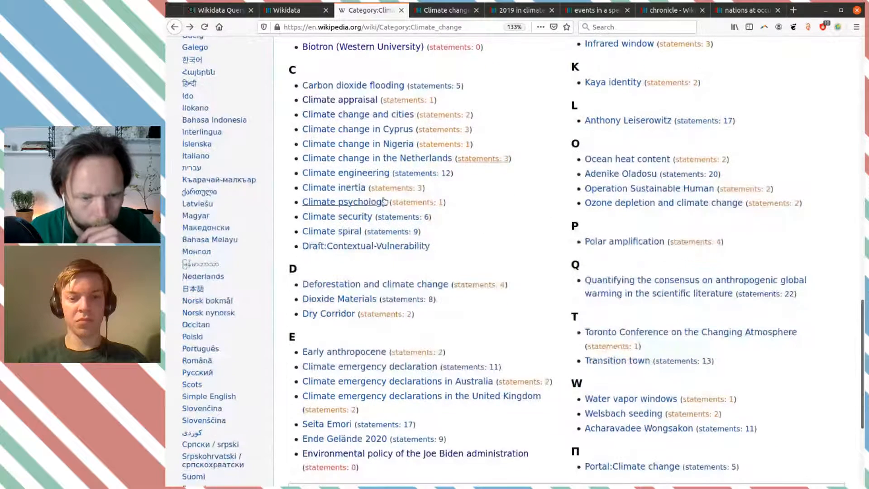
pyautogui.middleClick(418, 204)
pyautogui.click(420, 11)
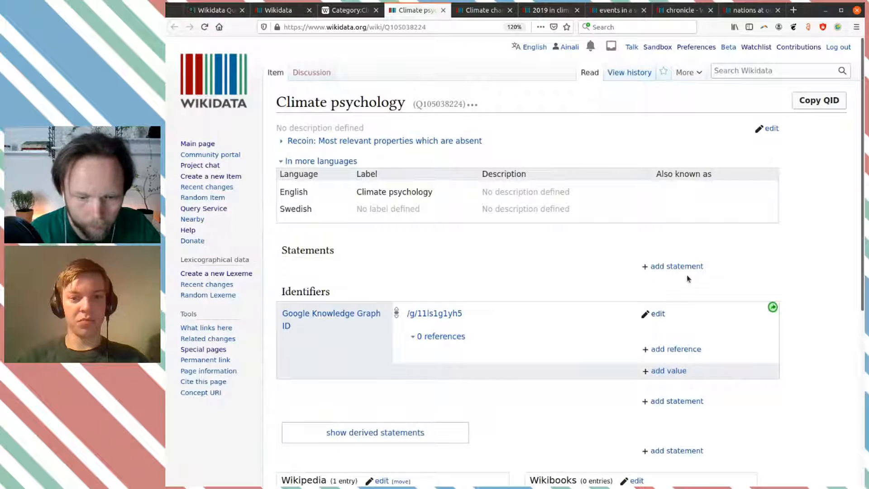
pyautogui.scroll(-5, 686, 276)
pyautogui.scroll(3, 683, 271)
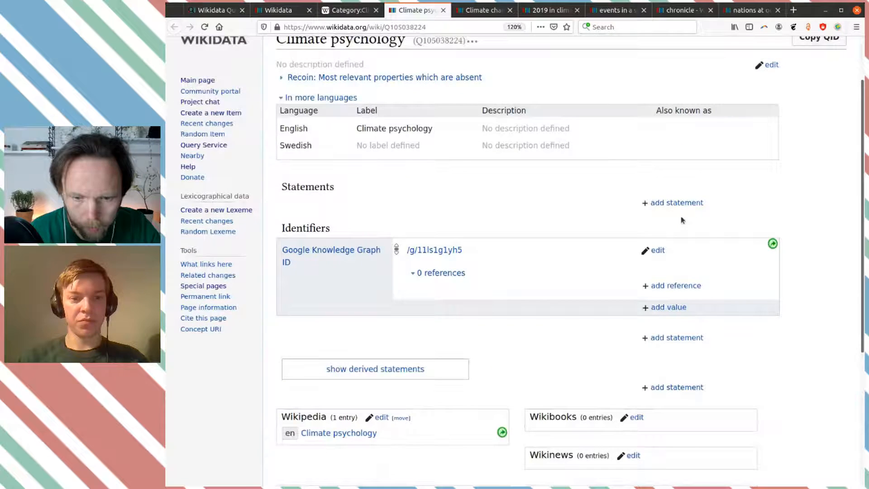
# Add a subclass of statement with the value psychology to the Climate psychology item and publish it.
pyautogui.click(678, 203)
pyautogui.write('sub')
pyautogui.write('c')
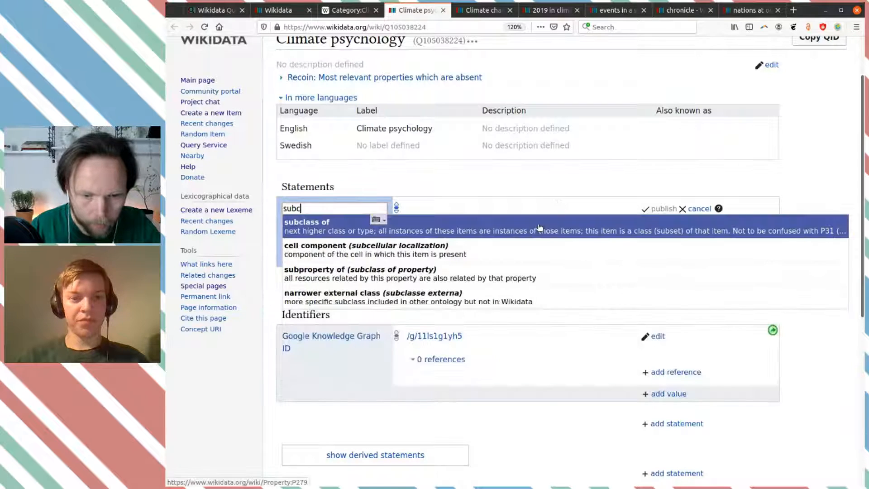
pyautogui.click(554, 217)
pyautogui.write('psy')
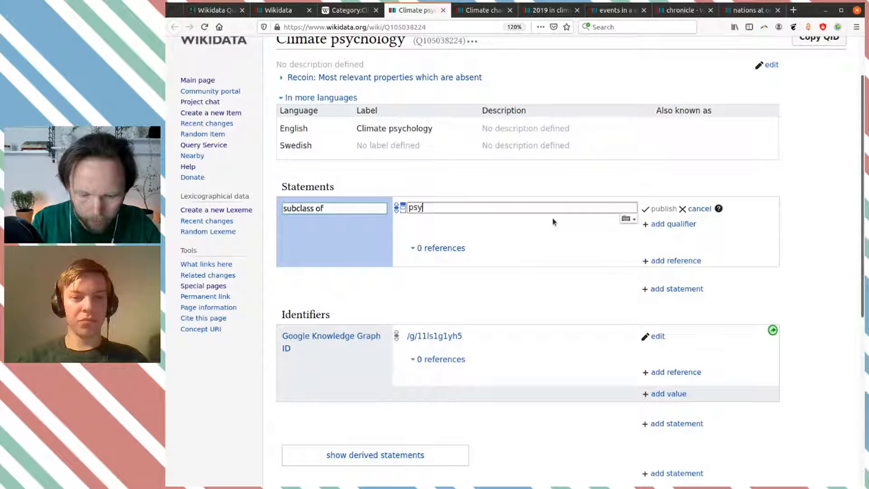
pyautogui.write('cholo')
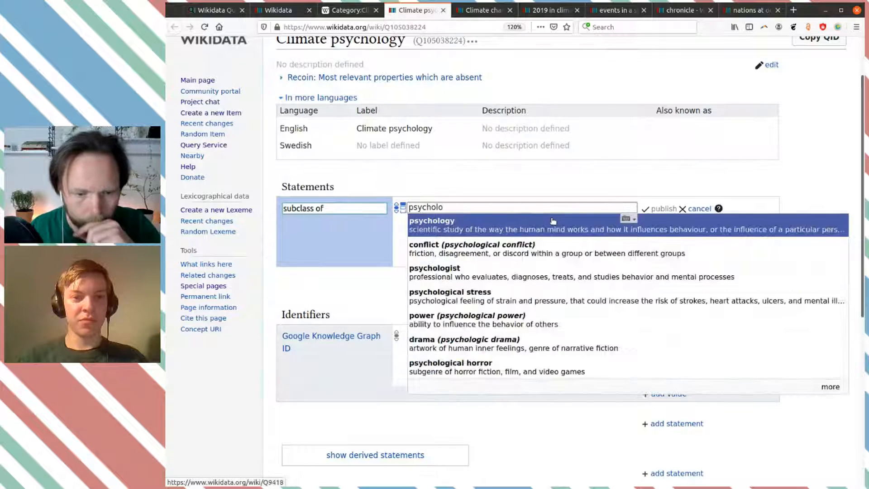
pyautogui.click(553, 220)
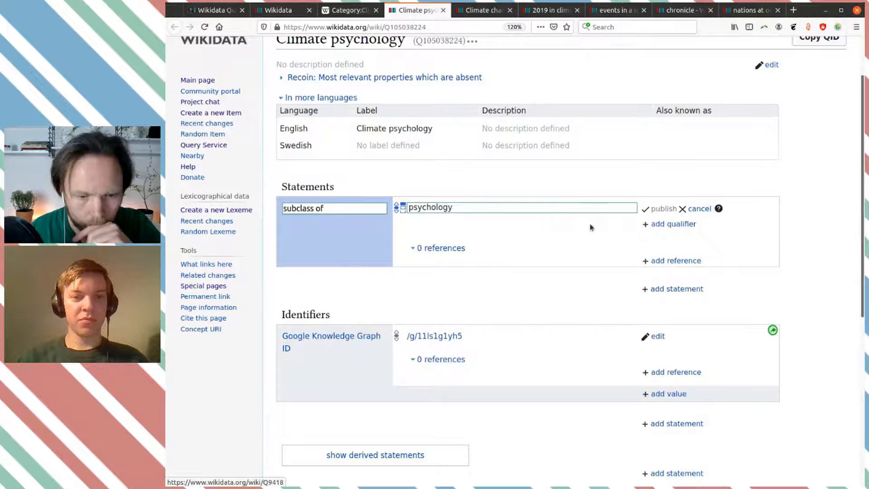
pyautogui.click(664, 208)
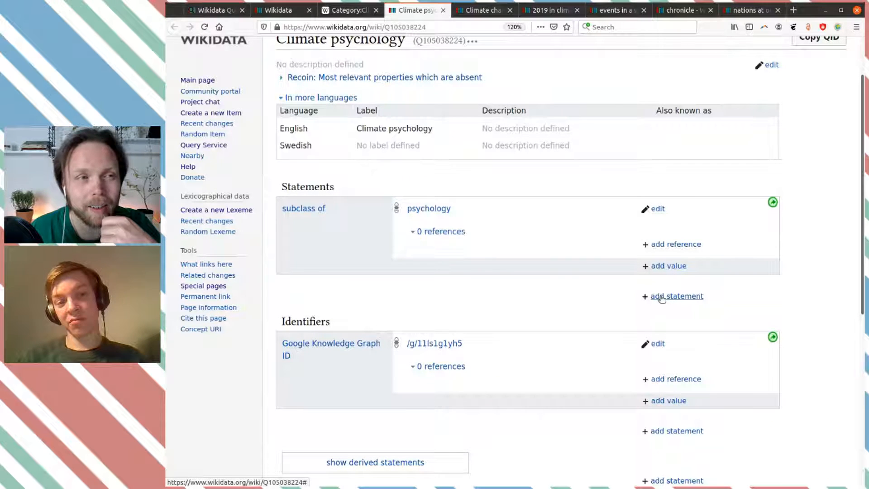
# Add a has cause statement to Climate psychology with the value global warming, without publishing it.
pyautogui.click(662, 298)
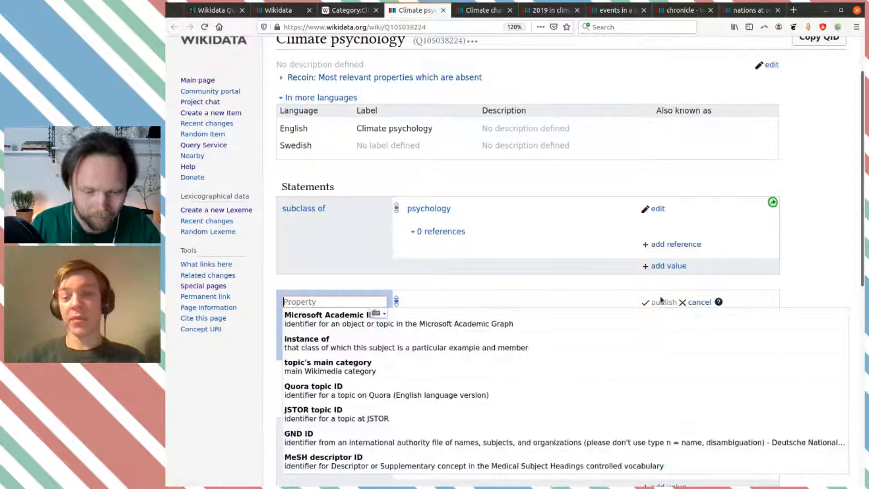
pyautogui.write('has caus')
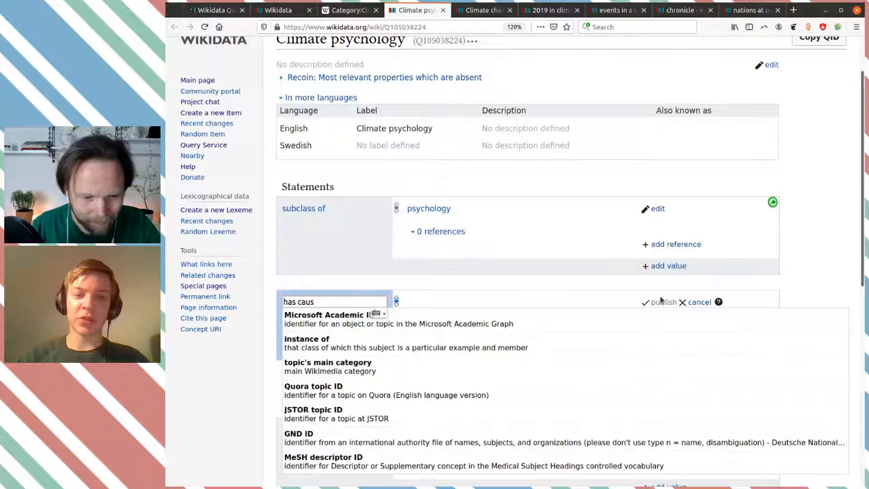
pyautogui.write('e')
pyautogui.click(494, 317)
pyautogui.write('cliam')
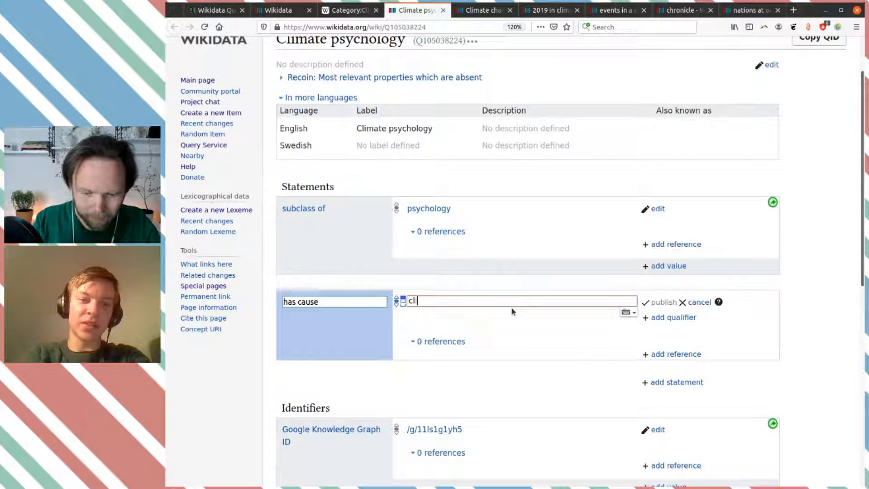
pyautogui.press('BackSpace')
pyautogui.press('BackSpace')
pyautogui.write('maet')
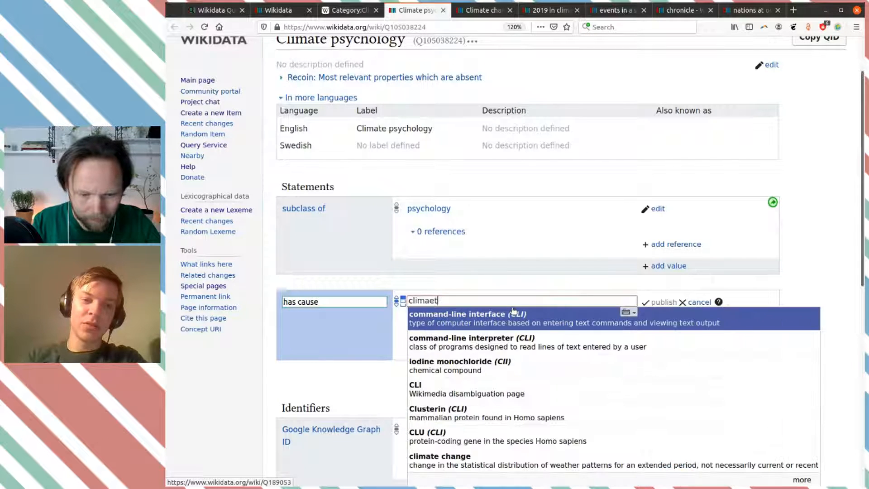
pyautogui.press('BackSpace')
pyautogui.press('BackSpace')
pyautogui.write('te chan')
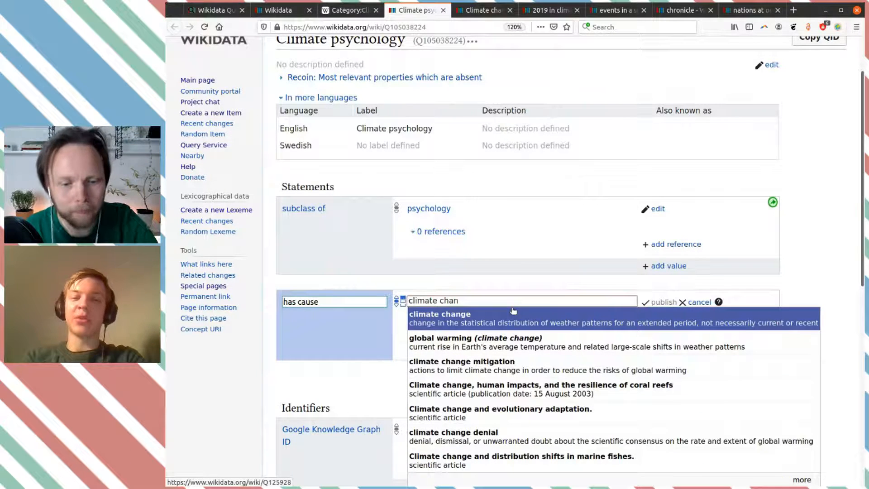
pyautogui.click(518, 340)
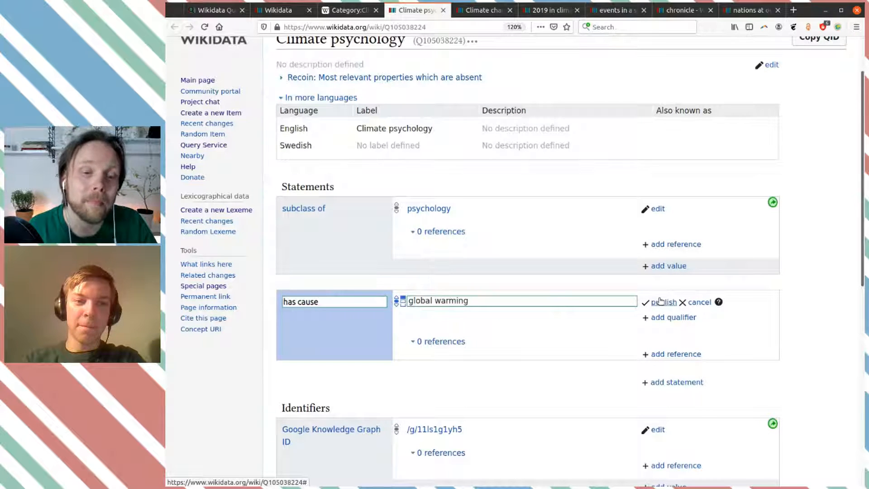
# Open the linked Wikipedia article on Climate psychology, then return to the item and publish the has cause statement.
pyautogui.scroll(-5, 372, 360)
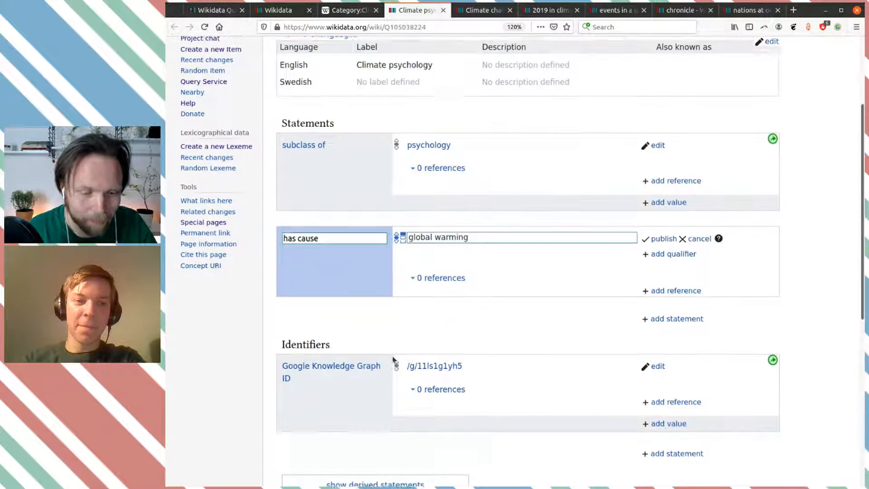
pyautogui.middleClick(357, 450)
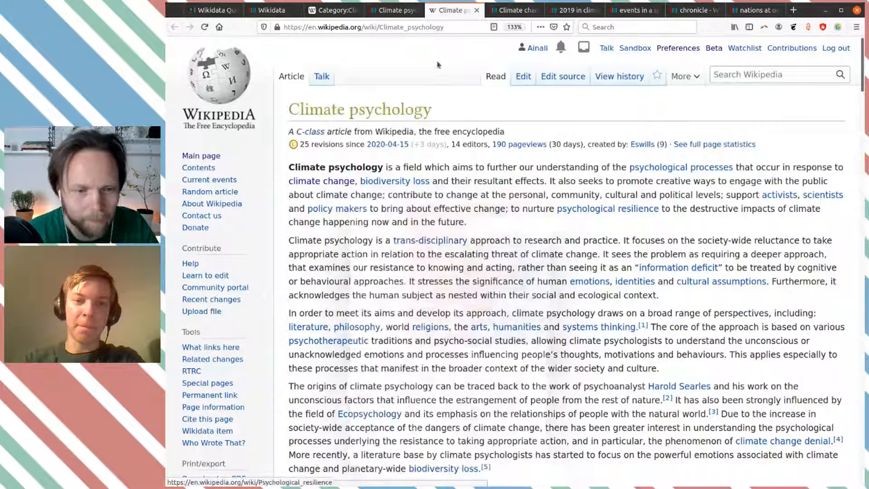
pyautogui.click(394, 12)
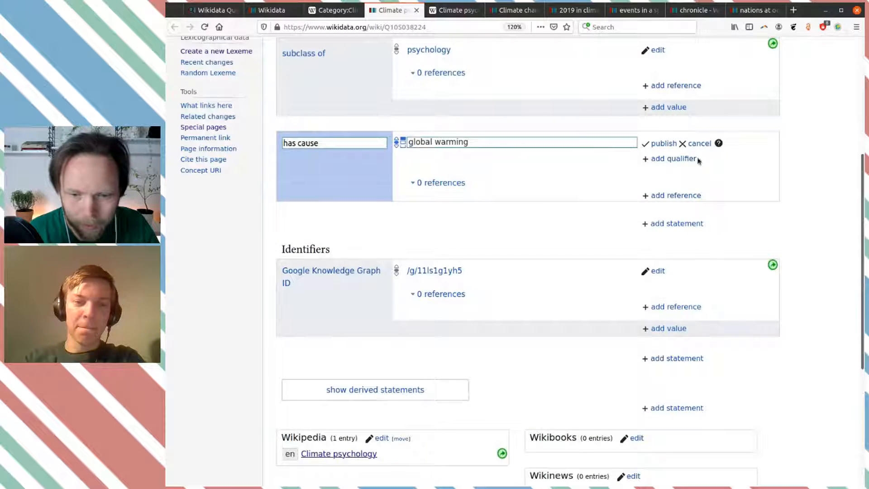
pyautogui.click(658, 144)
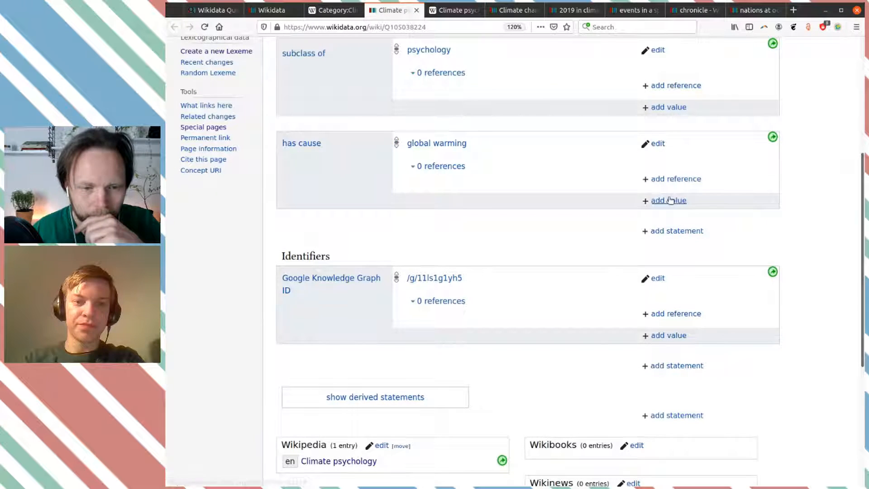
pyautogui.scroll(2, 669, 200)
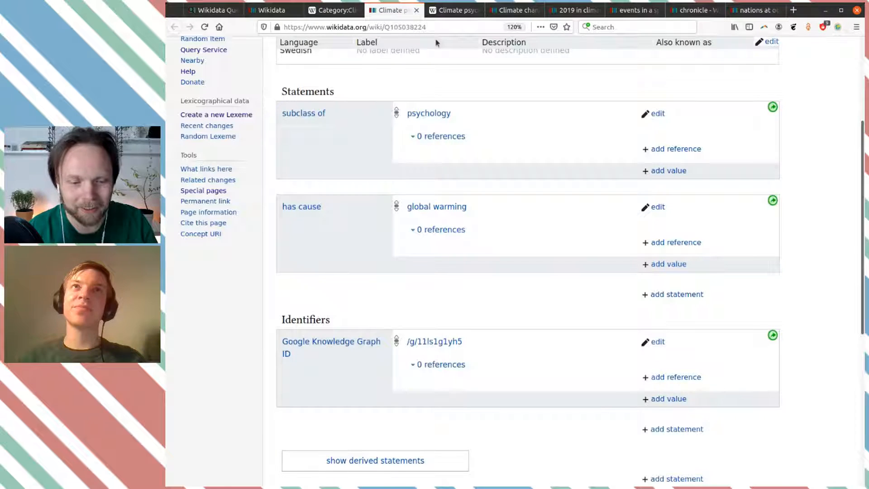
# Close the Climate psychology item and article, then open the Wikidata item for Glacial survival hypothesis from the Wikipedia category list.
pyautogui.click(417, 10)
pyautogui.click(416, 10)
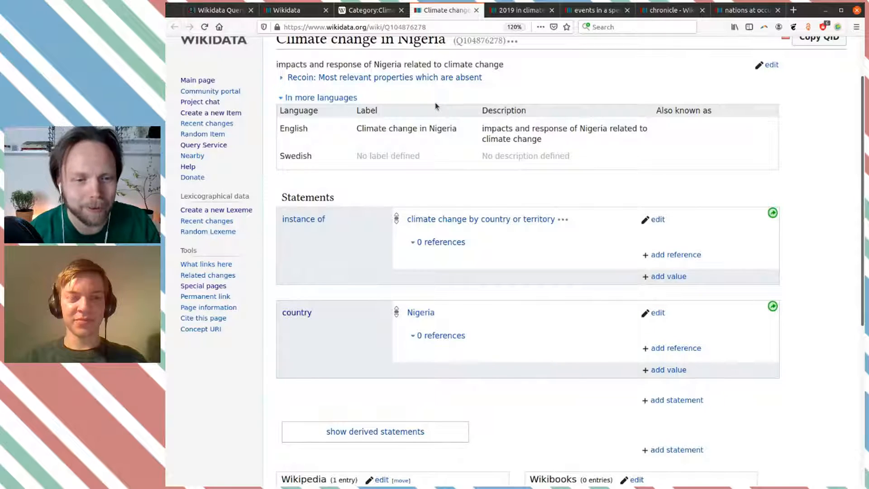
pyautogui.click(371, 10)
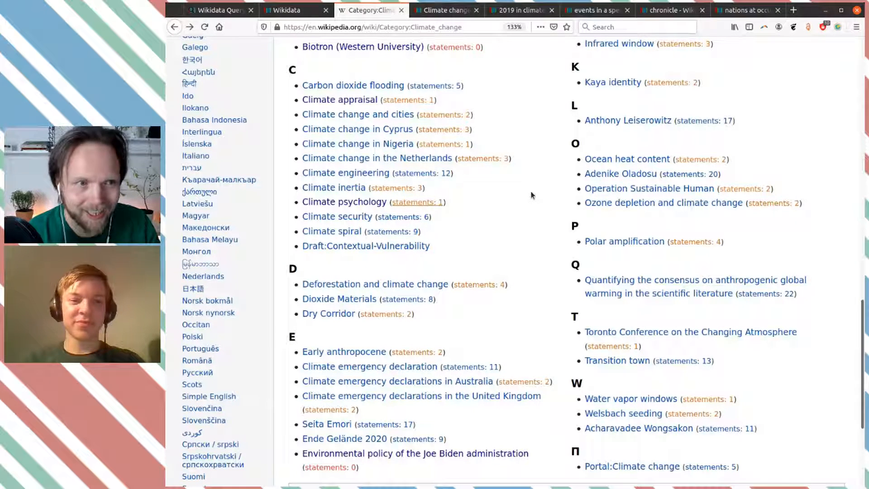
pyautogui.scroll(-2, 532, 196)
pyautogui.scroll(-3, 531, 195)
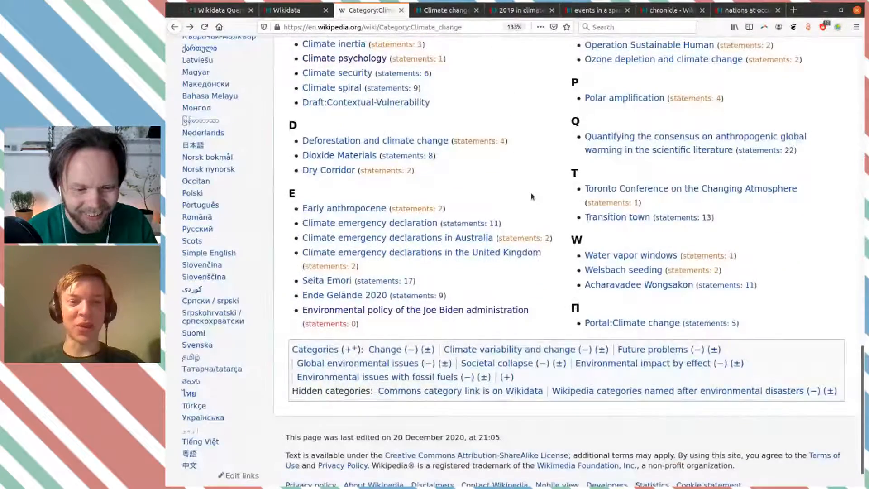
pyautogui.scroll(15, 534, 198)
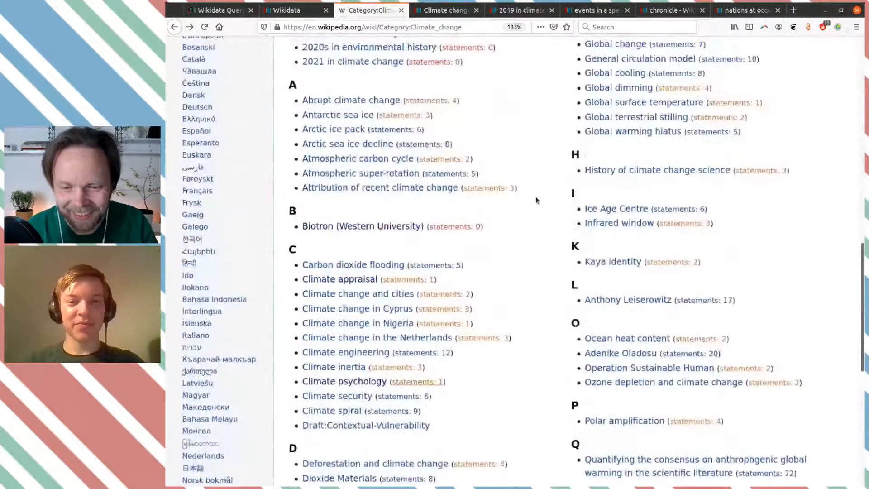
pyautogui.scroll(1, 536, 196)
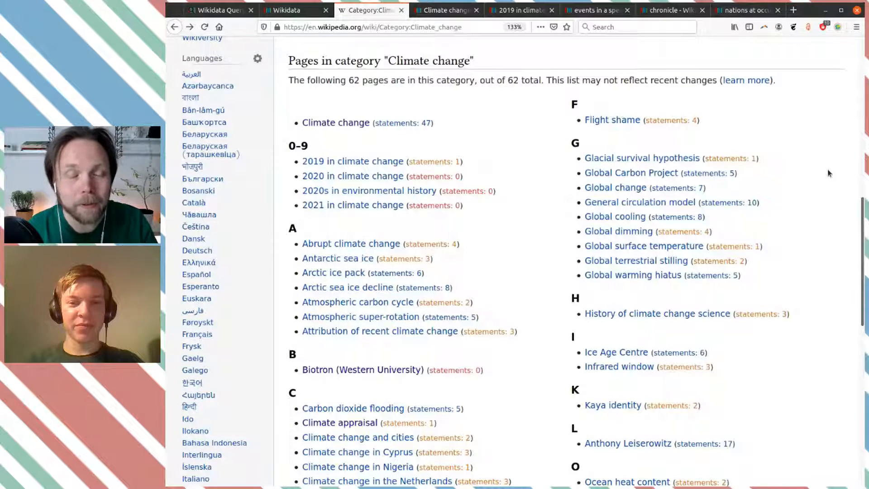
pyautogui.click(751, 162)
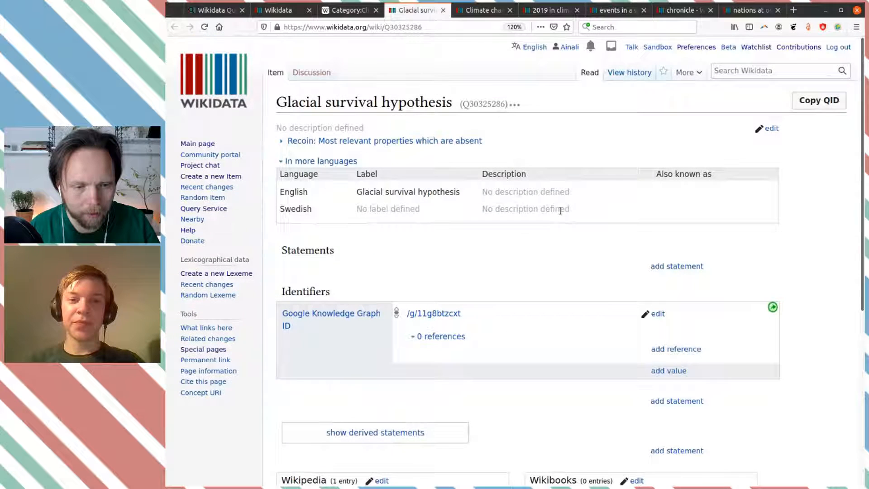
pyautogui.scroll(-2, 557, 221)
pyautogui.scroll(1, 556, 220)
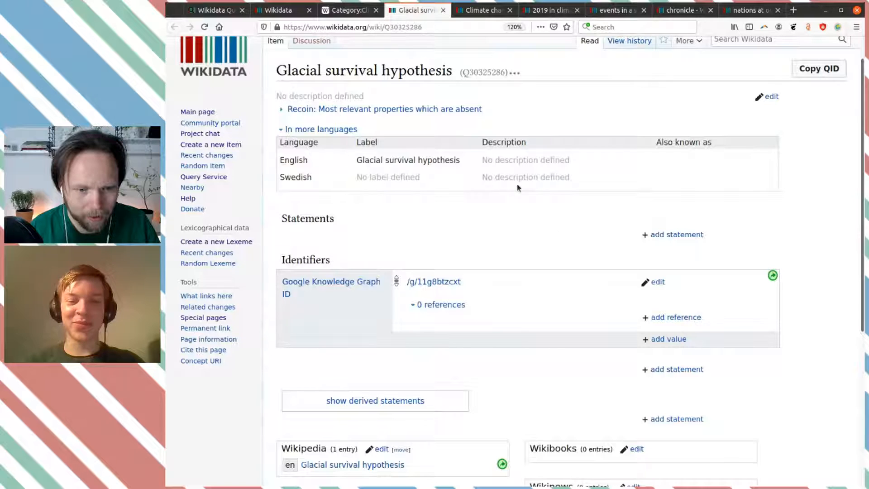
pyautogui.scroll(-1, 519, 240)
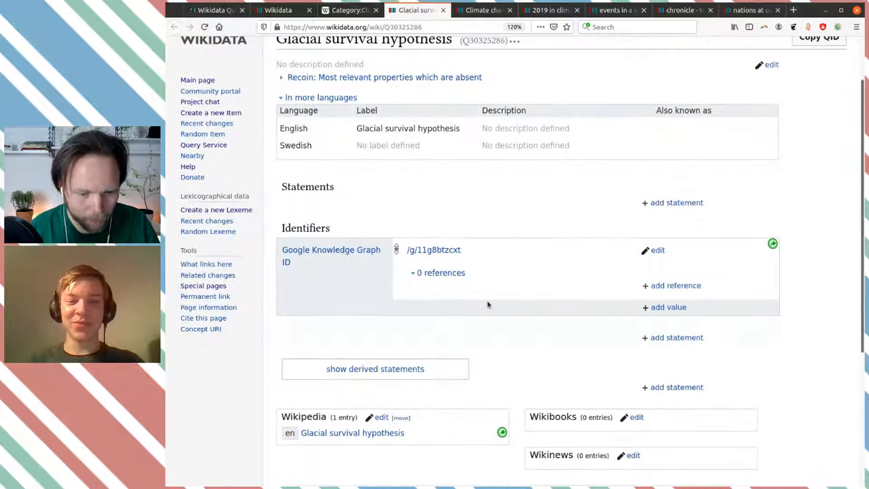
# Open the linked Wikipedia article on Glacial survival hypothesis and read through its introduction.
pyautogui.middleClick(392, 433)
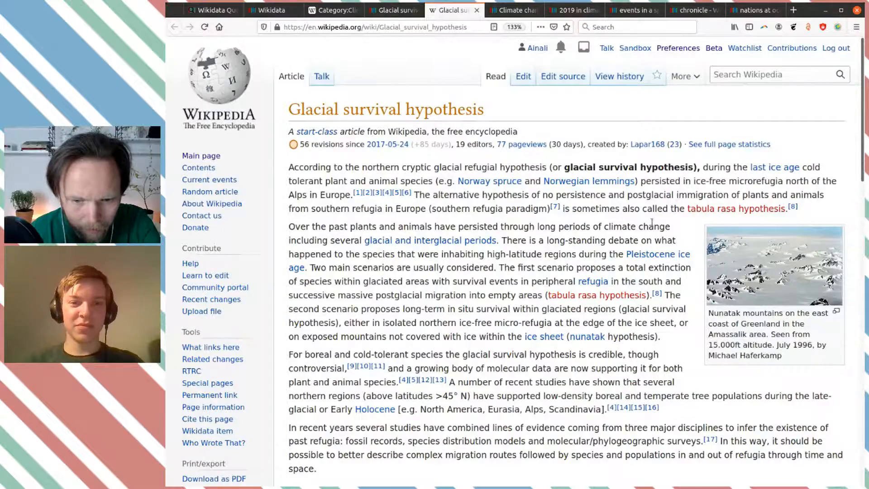
pyautogui.scroll(-3, 652, 222)
pyautogui.moveTo(655, 223)
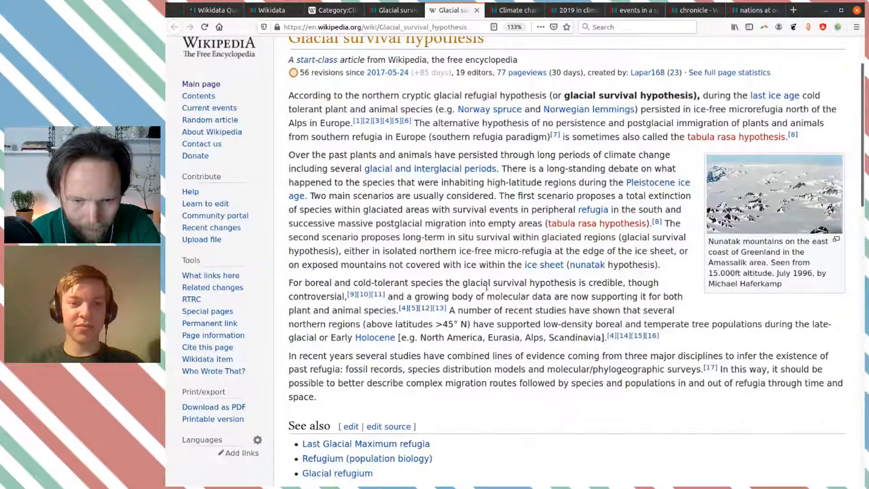
pyautogui.scroll(2, 487, 287)
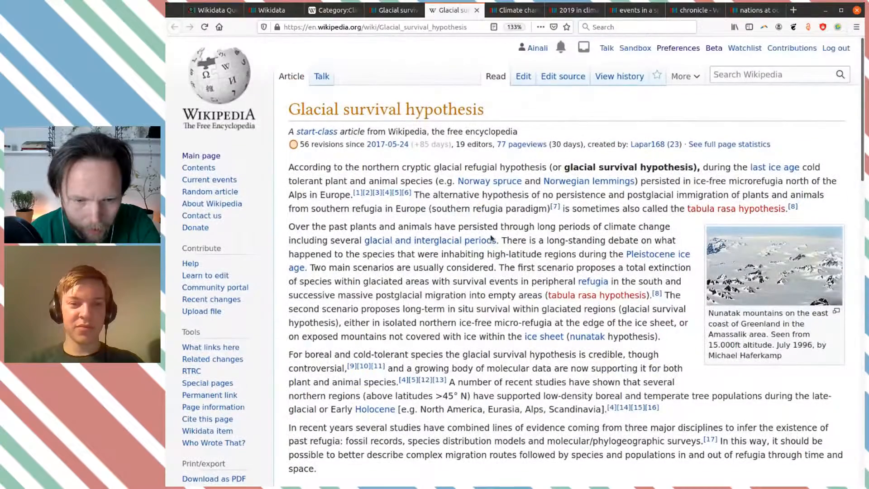
pyautogui.scroll(-2, 491, 238)
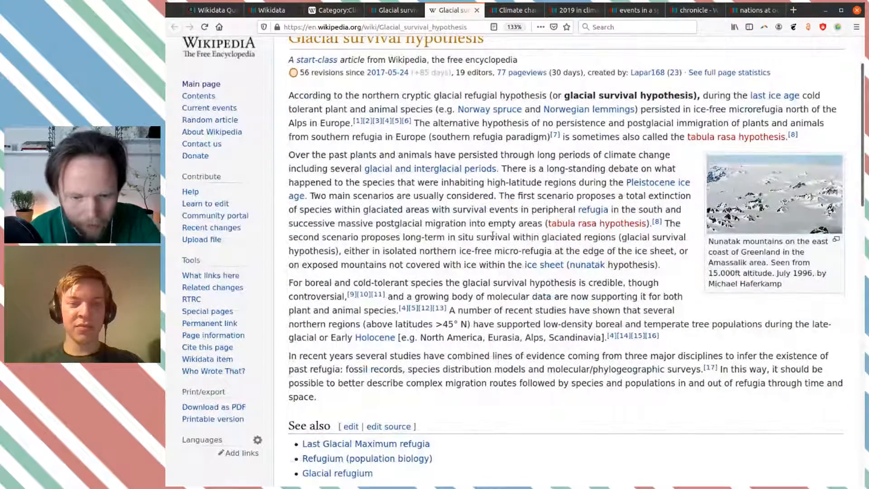
pyautogui.scroll(-5, 492, 235)
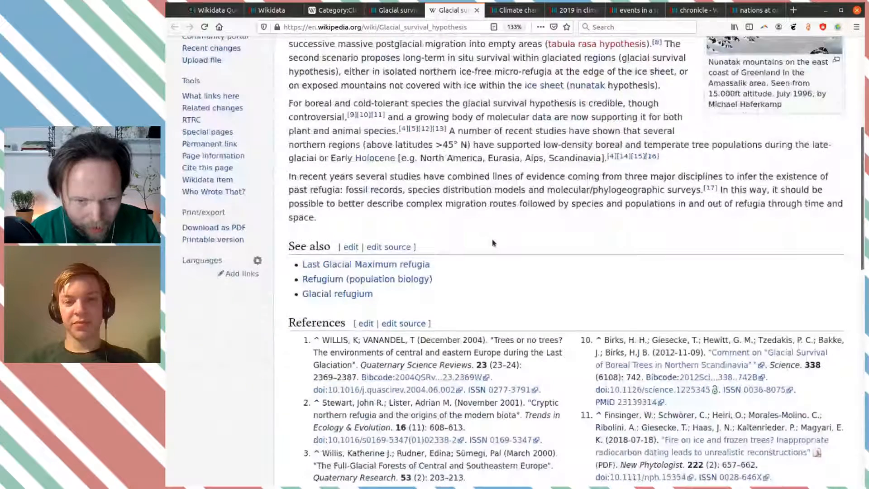
pyautogui.scroll(4, 433, 55)
# Add an instance of statement with the value scientific hypothesis to the Glacial survival hypothesis item and publish it.
pyautogui.click(394, 10)
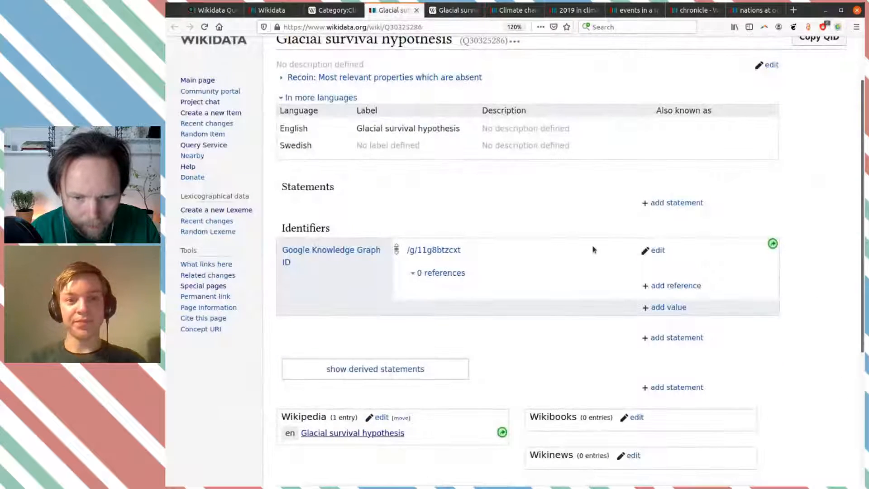
pyautogui.click(675, 203)
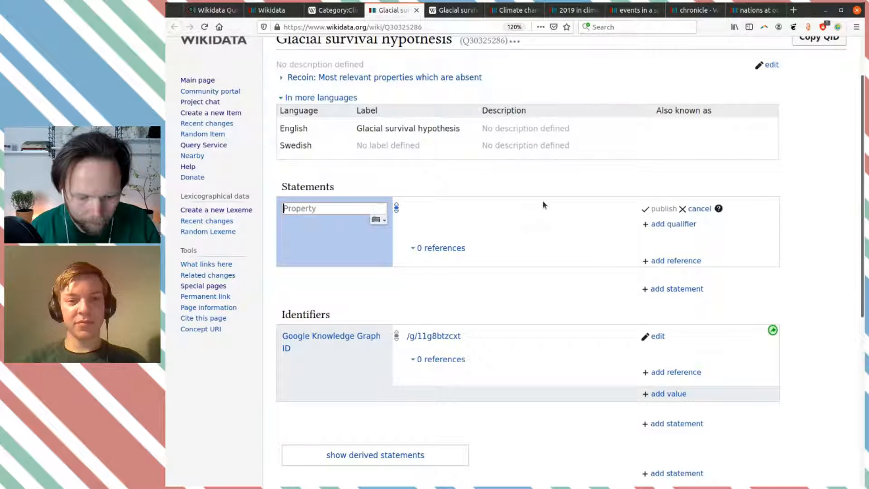
pyautogui.write('sub')
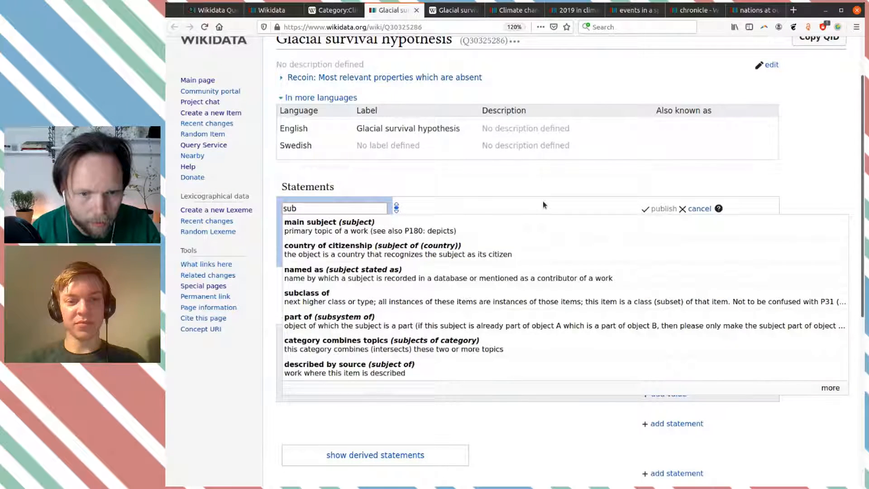
pyautogui.hotkey('ctrl', 'Tab')
pyautogui.hotkey('ctrl', 'shift', 'Tab')
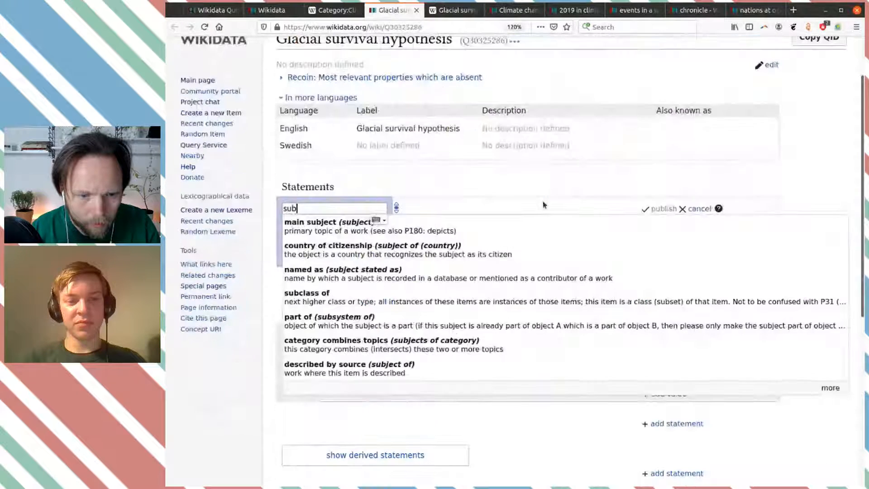
pyautogui.write('inst')
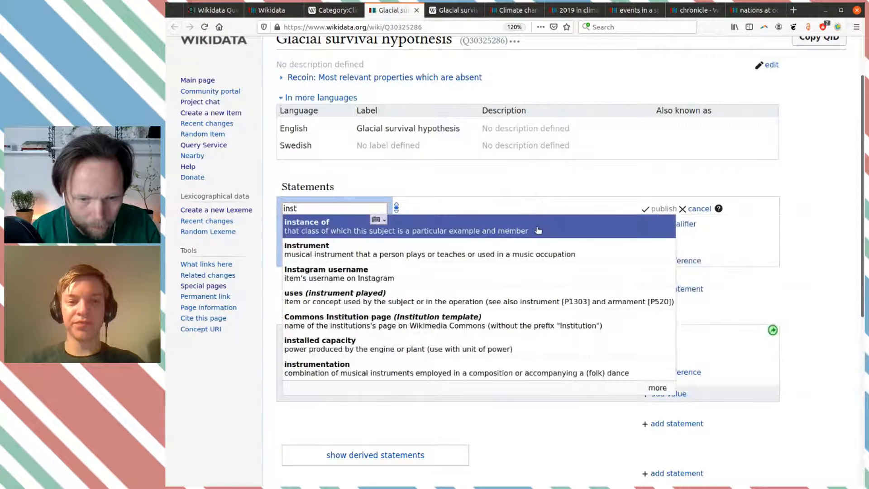
pyautogui.click(537, 230)
pyautogui.write('scie')
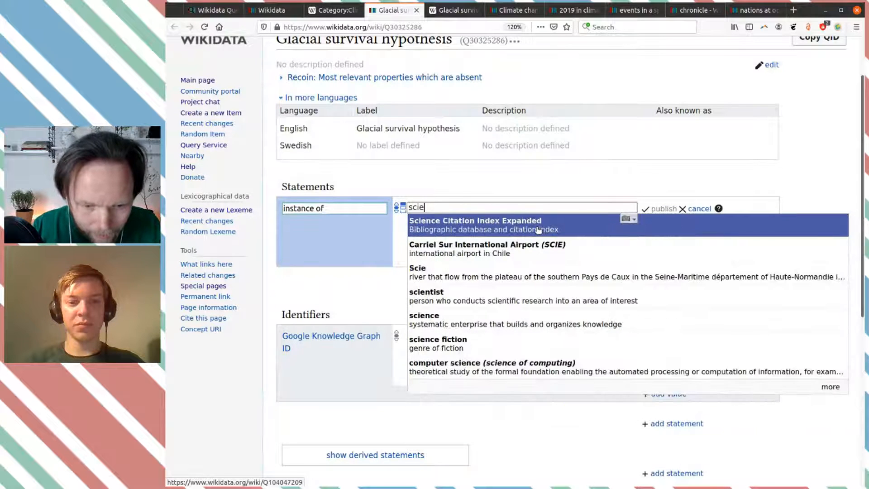
pyautogui.write('ntific h')
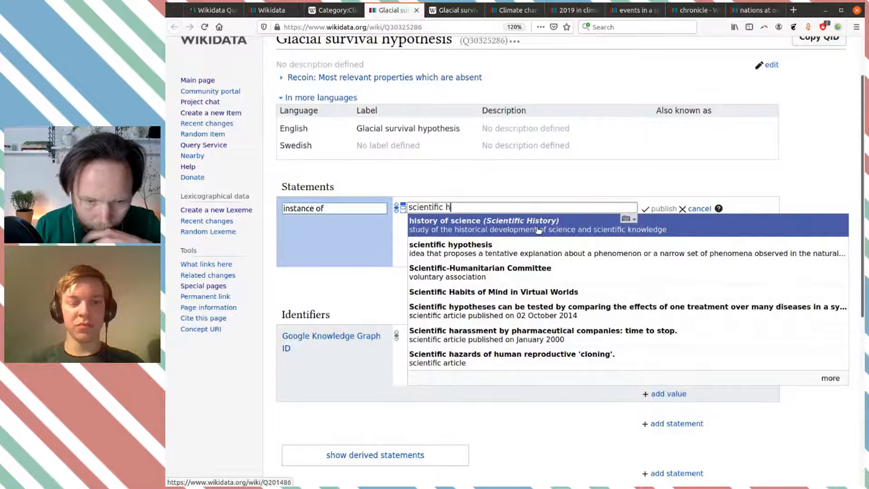
pyautogui.click(529, 250)
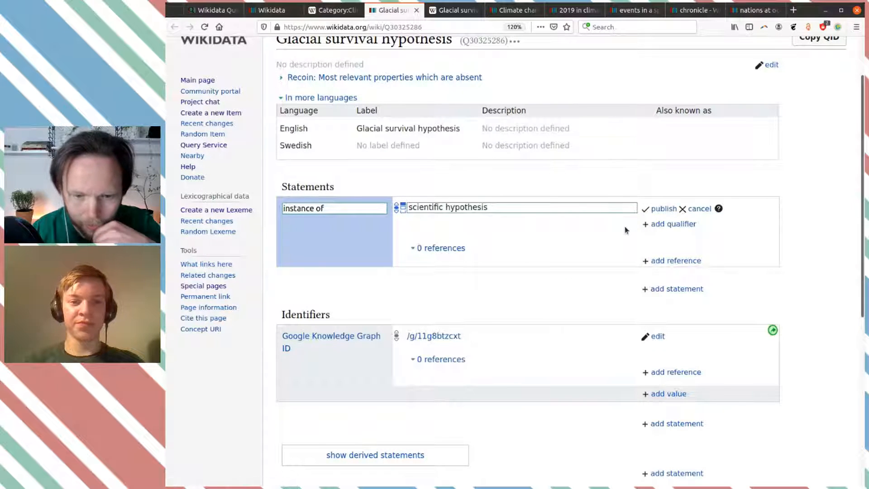
pyautogui.click(658, 208)
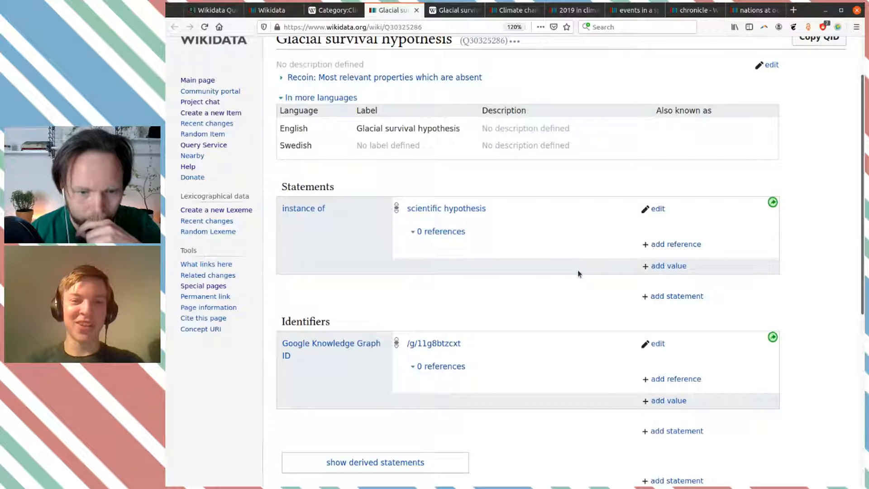
# Start another statement on the Glacial survival hypothesis item and search for an era property.
pyautogui.scroll(2, 575, 270)
pyautogui.scroll(-1, 575, 269)
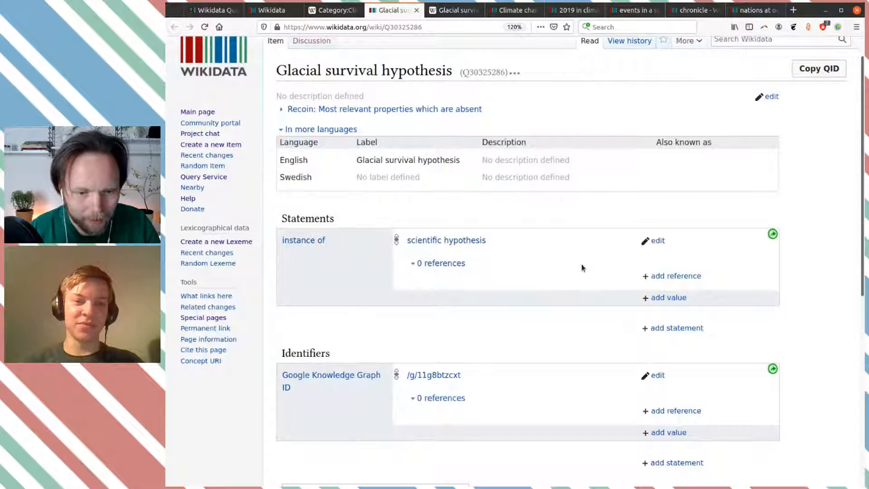
pyautogui.scroll(-1, 582, 267)
pyautogui.scroll(1, 582, 267)
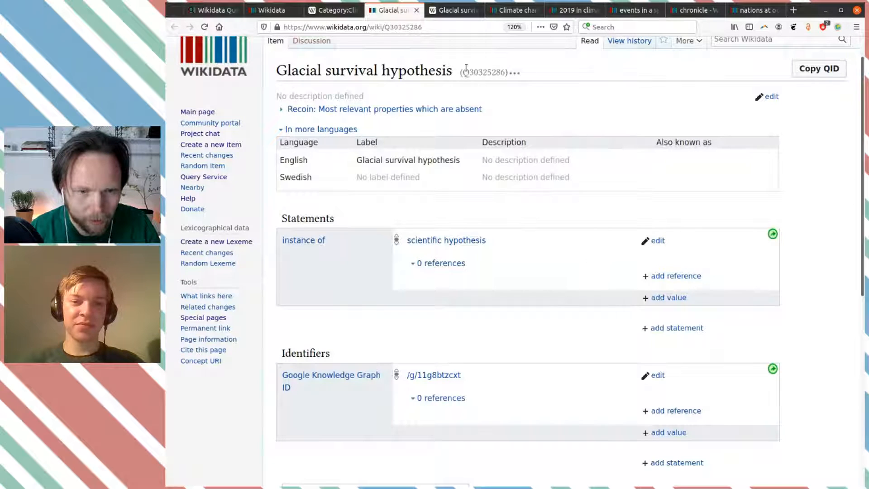
pyautogui.click(658, 331)
pyautogui.write('era')
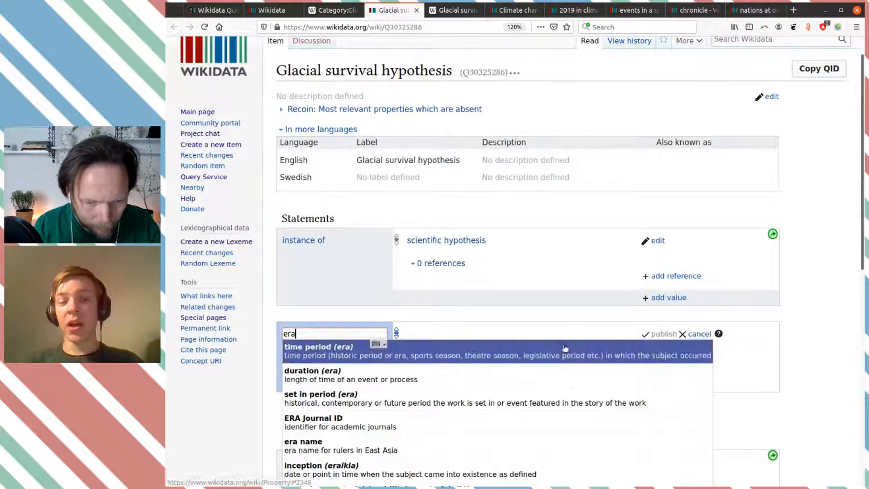
pyautogui.scroll(-2, 458, 349)
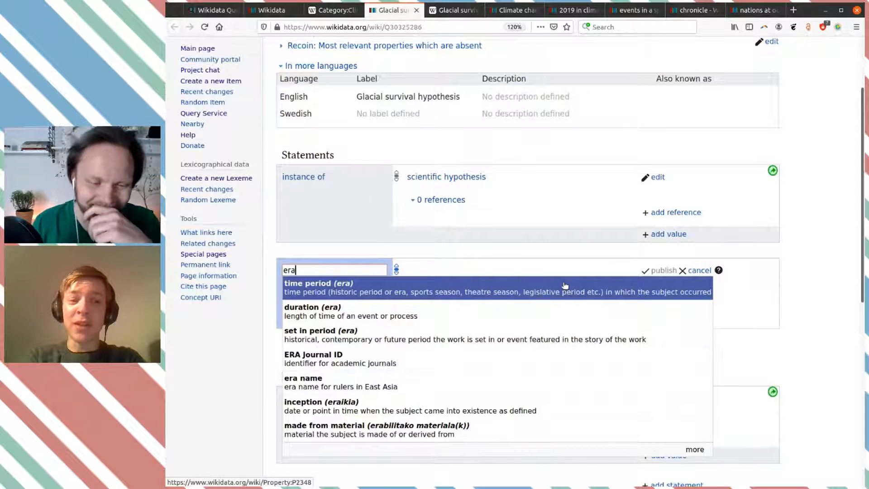
# Set the new statement's property to main subject and search for ice age as its value.
pyautogui.hotkey('ctrl', 'a')
pyautogui.write('m')
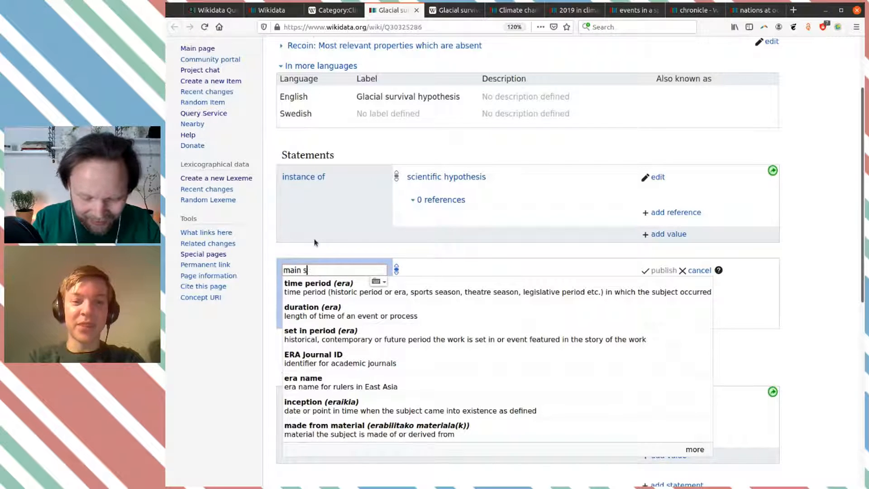
pyautogui.write('ain sub')
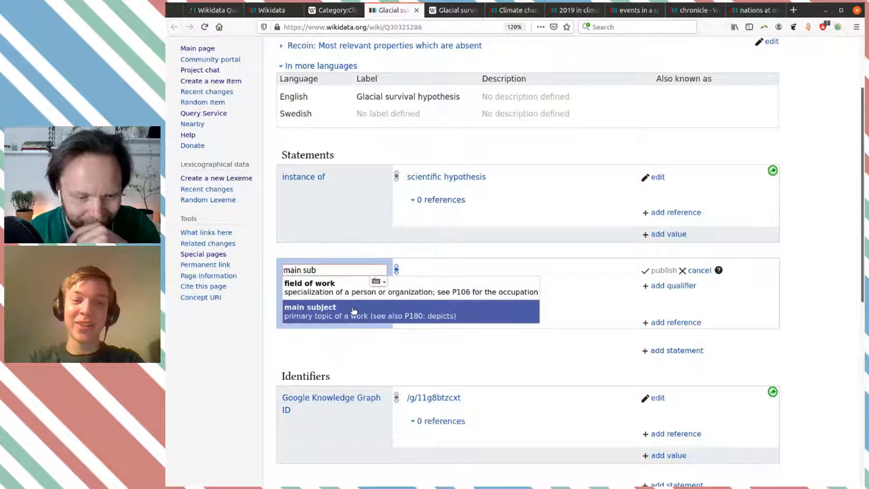
pyautogui.click(330, 311)
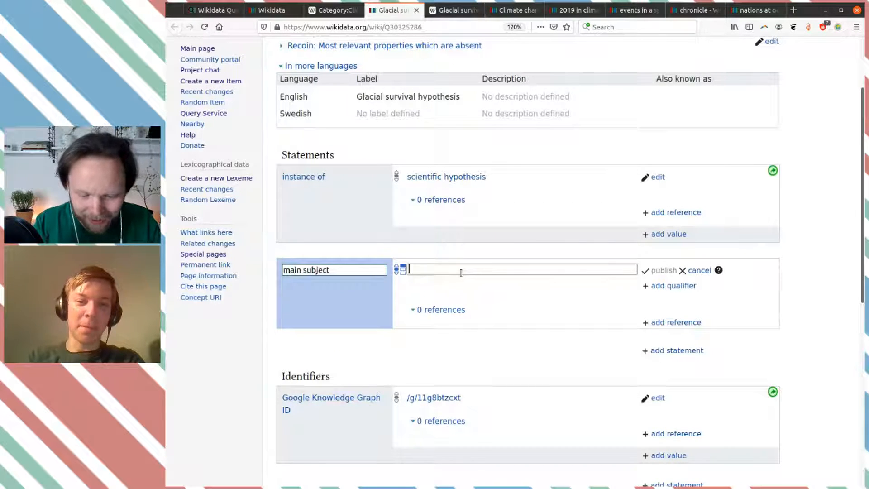
pyautogui.write('ice a')
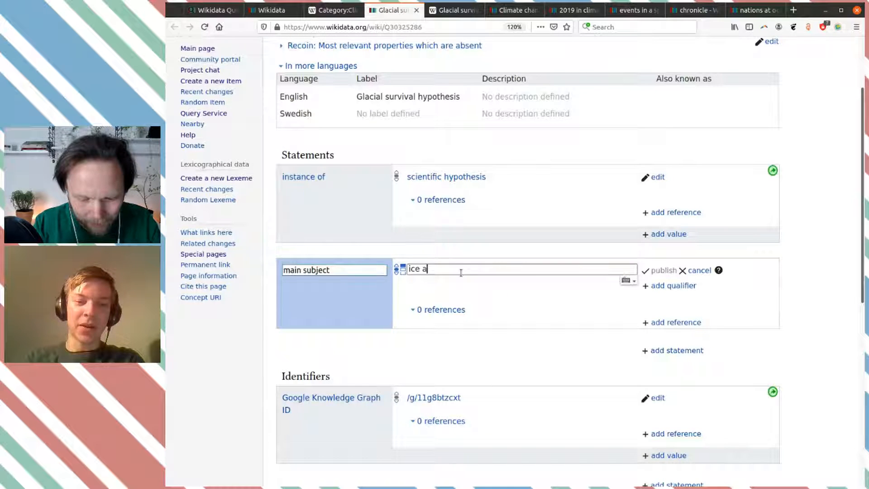
pyautogui.write('ge')
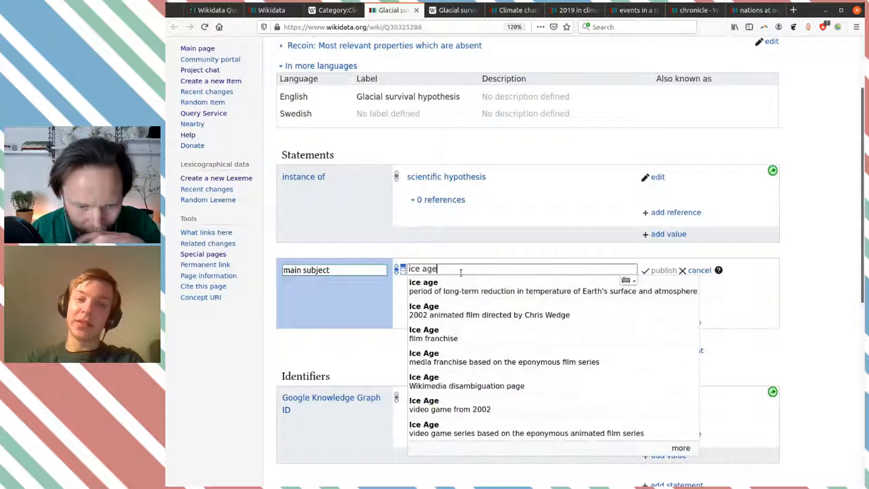
# Open the suggested ice age item in a separate tab, check its statements and list the pages that link to it.
pyautogui.middleClick(533, 292)
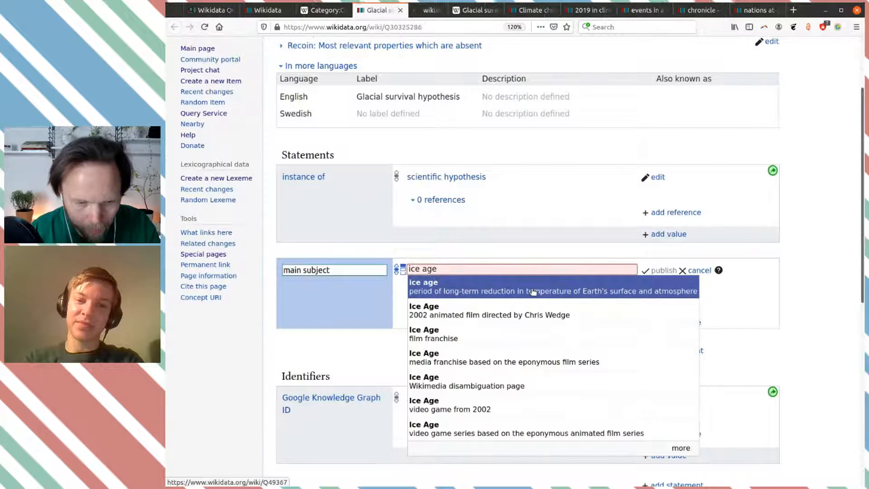
pyautogui.hotkey('ctrl', 'Tab')
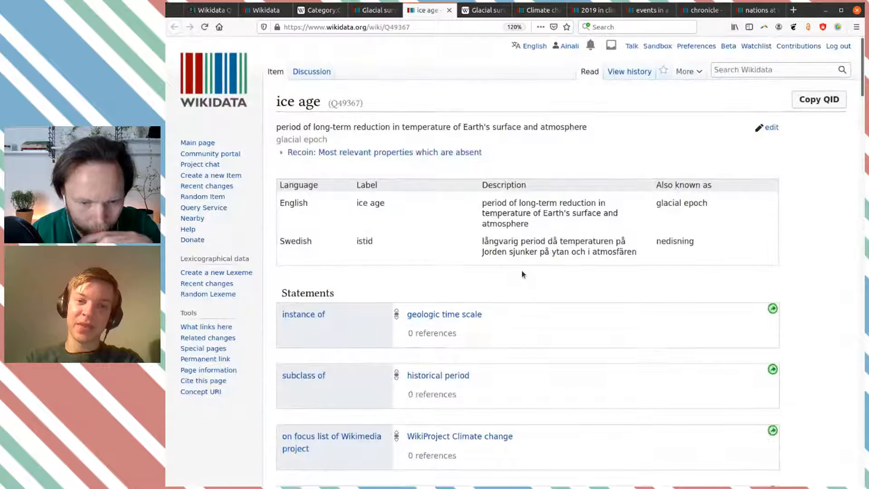
pyautogui.scroll(-3, 522, 270)
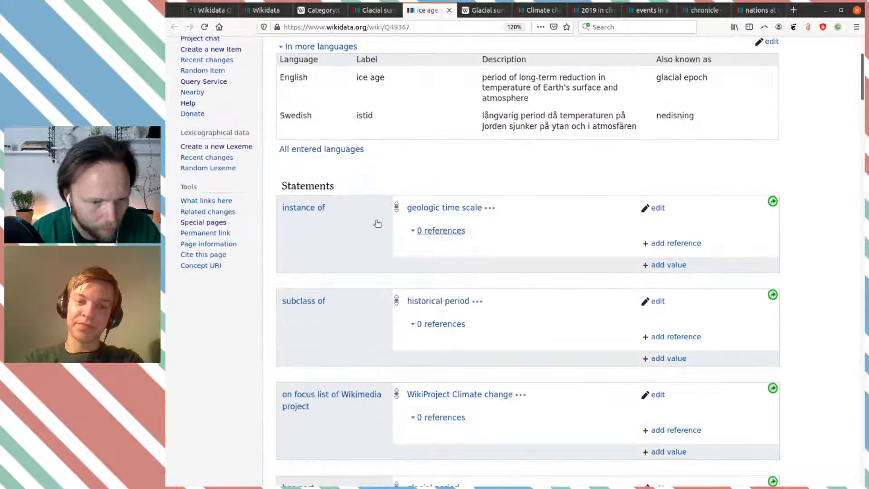
pyautogui.click(217, 201)
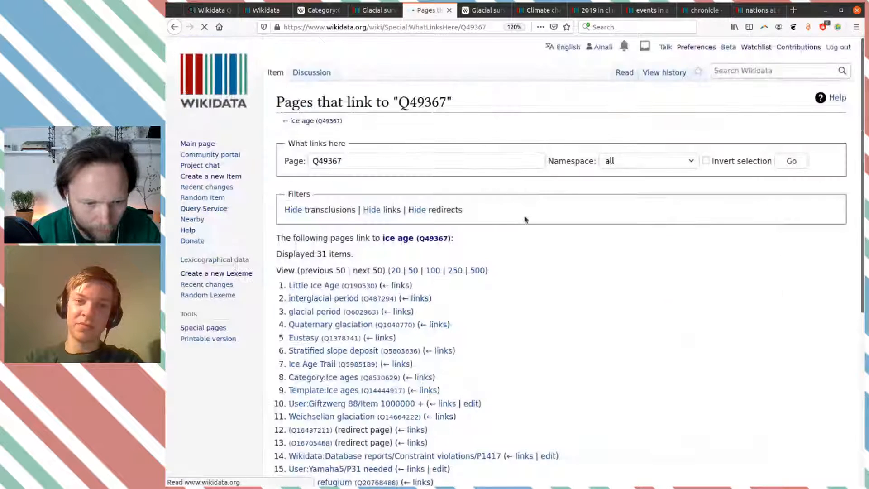
# Look through the pages linking to the ice age item and the Glacial survival hypothesis article for the relevant glacial period.
pyautogui.scroll(-5, 520, 213)
pyautogui.scroll(-3, 533, 224)
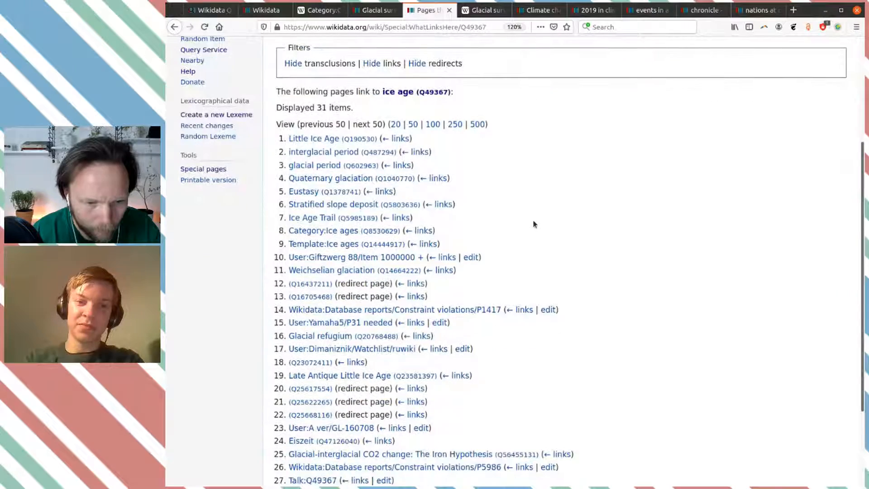
pyautogui.scroll(-3, 533, 224)
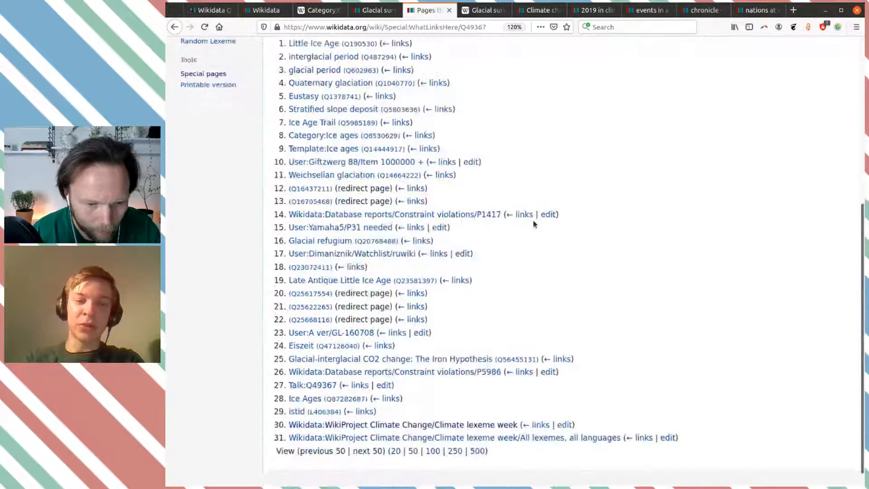
pyautogui.scroll(5, 505, 140)
pyautogui.click(482, 10)
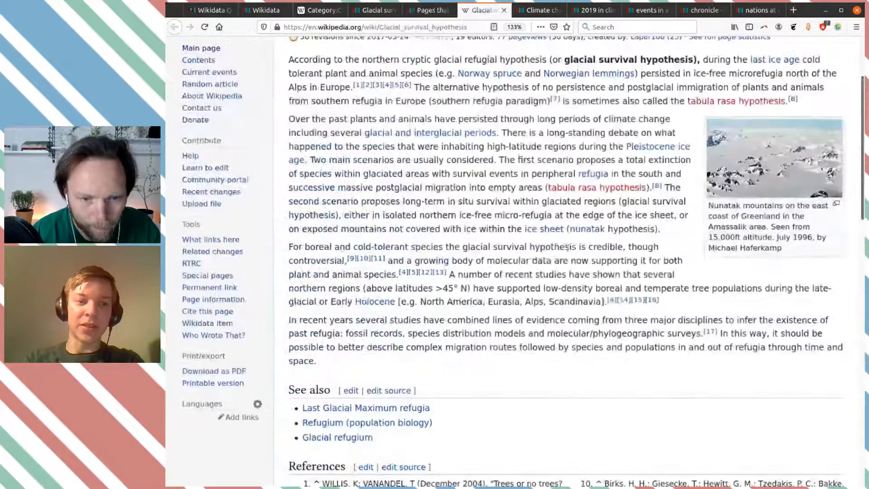
pyautogui.scroll(-3, 551, 220)
pyautogui.scroll(3, 551, 220)
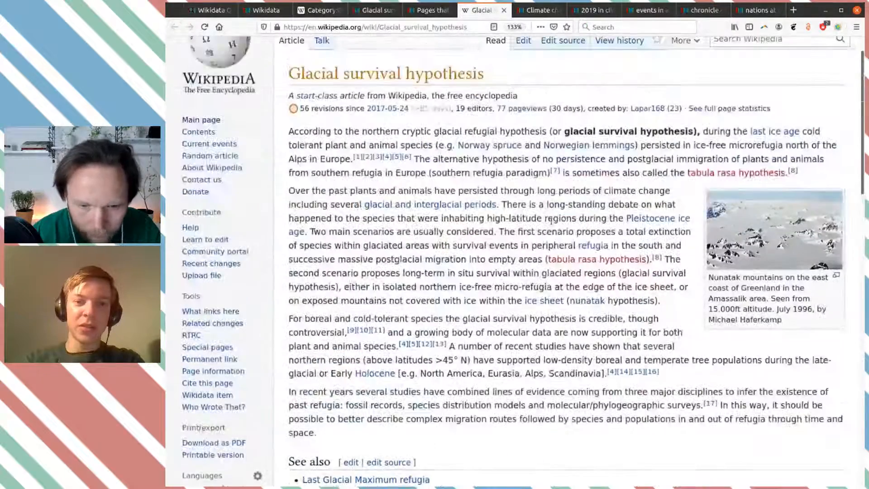
# Follow the article's last ice age link to Last Glacial Period, open its Wikidata item and copy the item ID.
pyautogui.moveTo(796, 138)
pyautogui.click(702, 150)
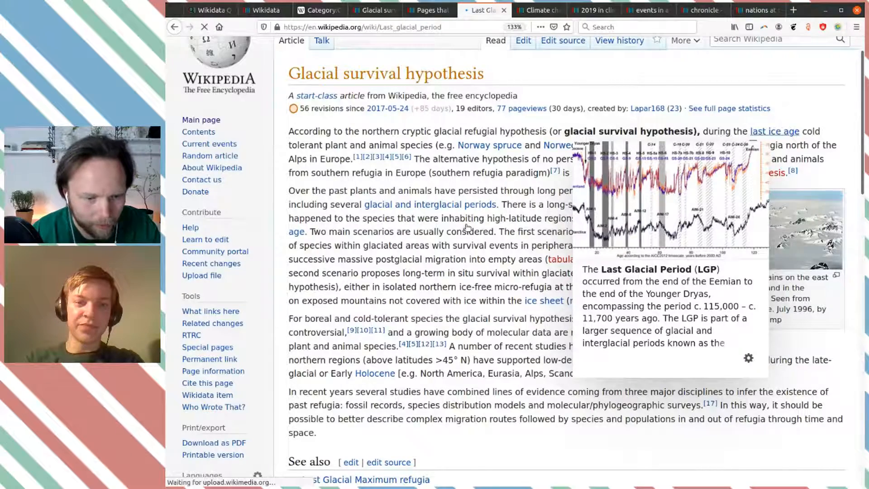
pyautogui.scroll(-2, 217, 409)
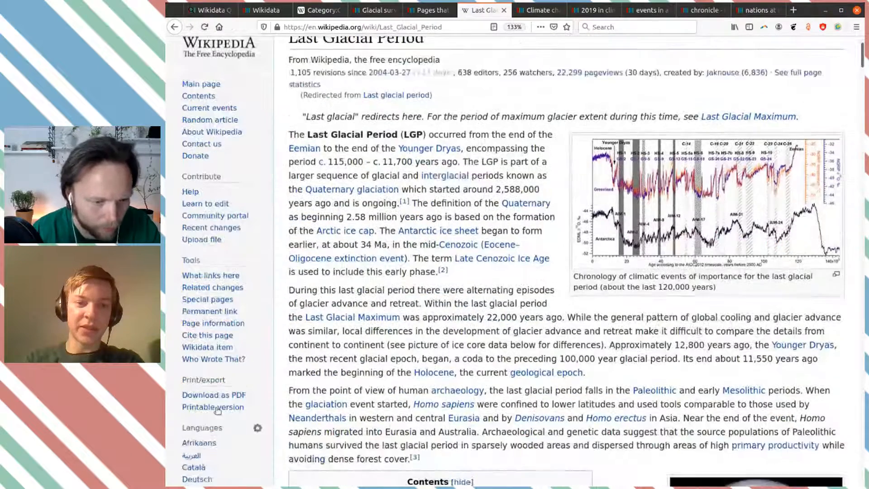
pyautogui.click(213, 359)
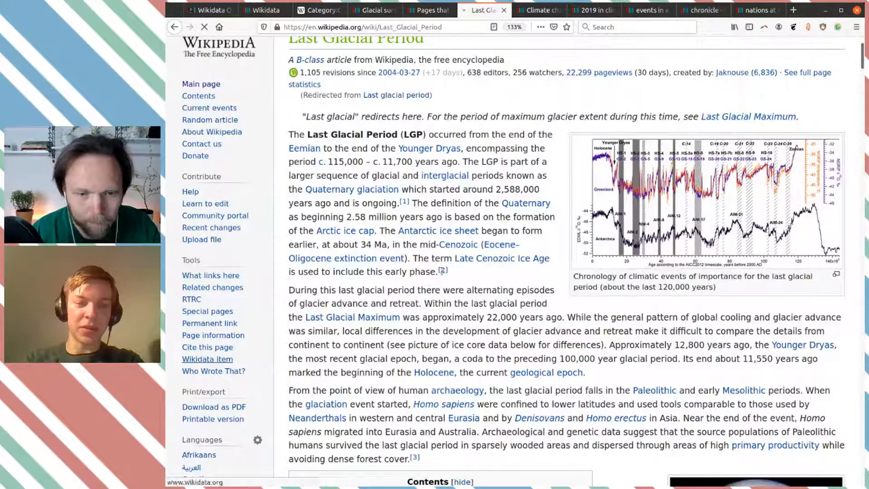
pyautogui.moveTo(442, 271)
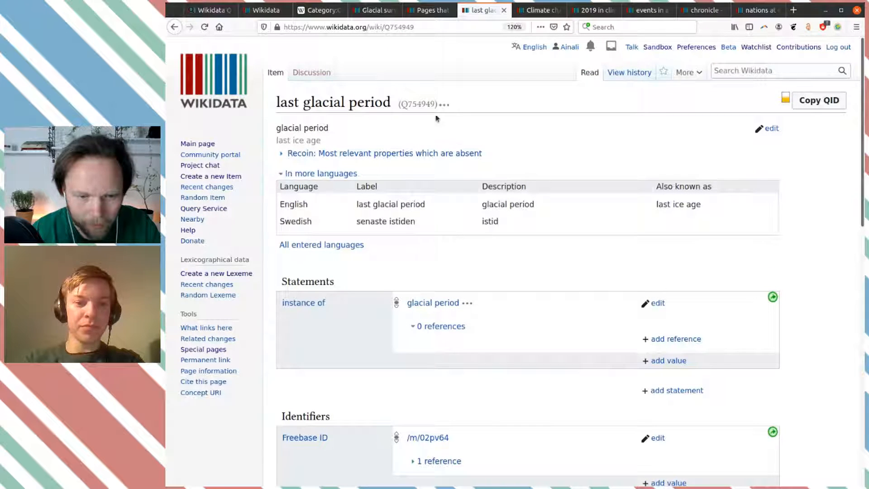
pyautogui.doubleClick(418, 104)
pyautogui.hotkey('ctrl', 'c')
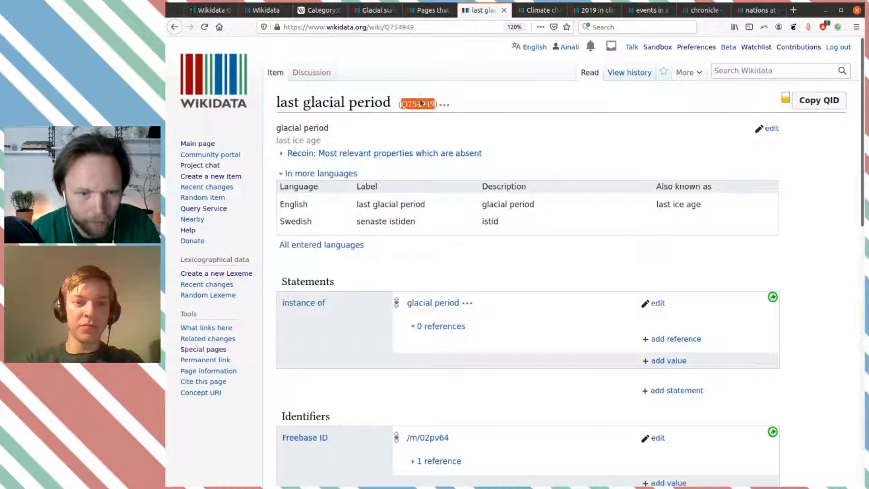
# Set the main subject value on the Glacial survival hypothesis item to last glacial period using the copied ID, and publish the statement.
pyautogui.hotkey('ctrl', 'pageup')
pyautogui.hotkey('ctrl', 'pageup')
pyautogui.click(475, 267)
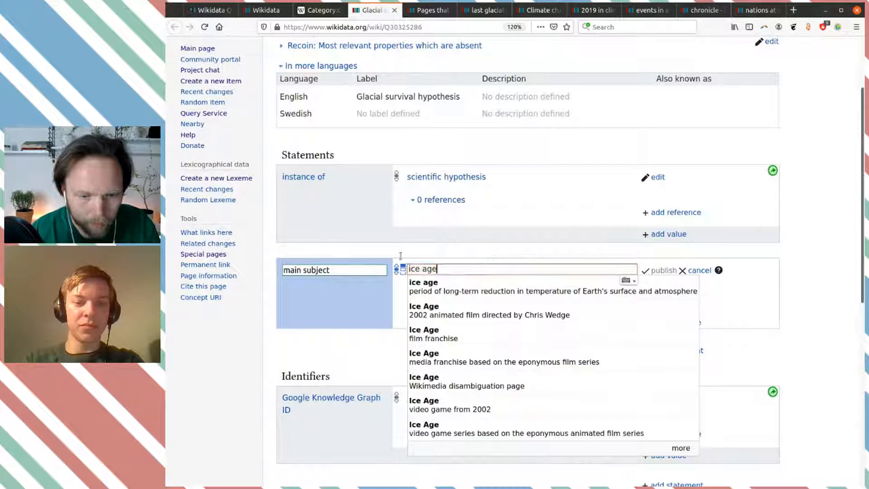
pyautogui.hotkey('ctrl', 'a')
pyautogui.hotkey('ctrl', 'v')
pyautogui.click(484, 282)
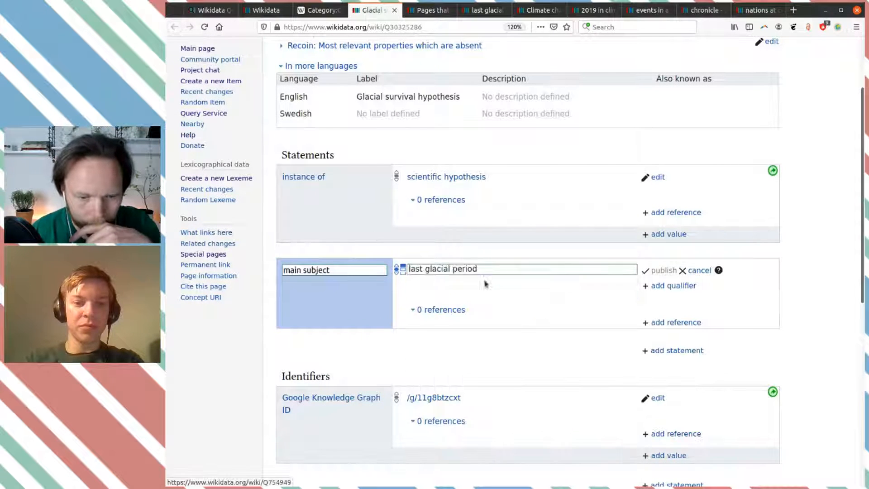
pyautogui.click(663, 271)
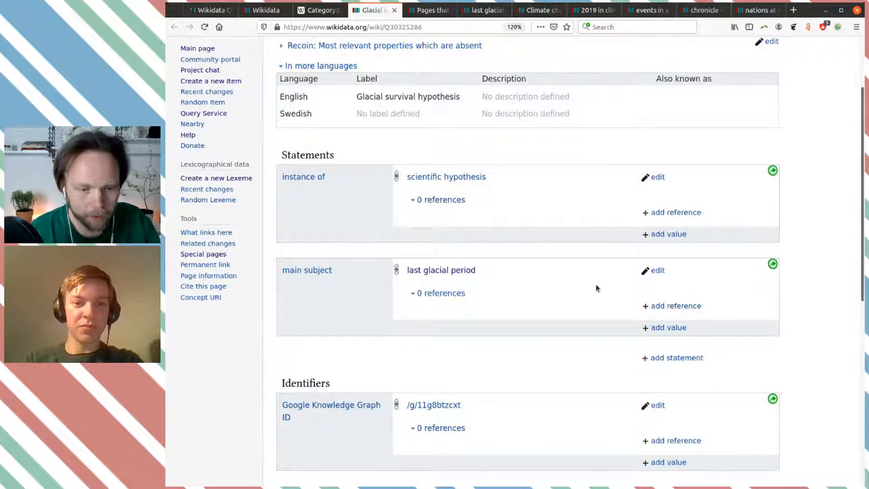
# Close the Glacial survival hypothesis item and its related pages, and return to the Climate change category on Wikipedia.
pyautogui.scroll(3, 588, 285)
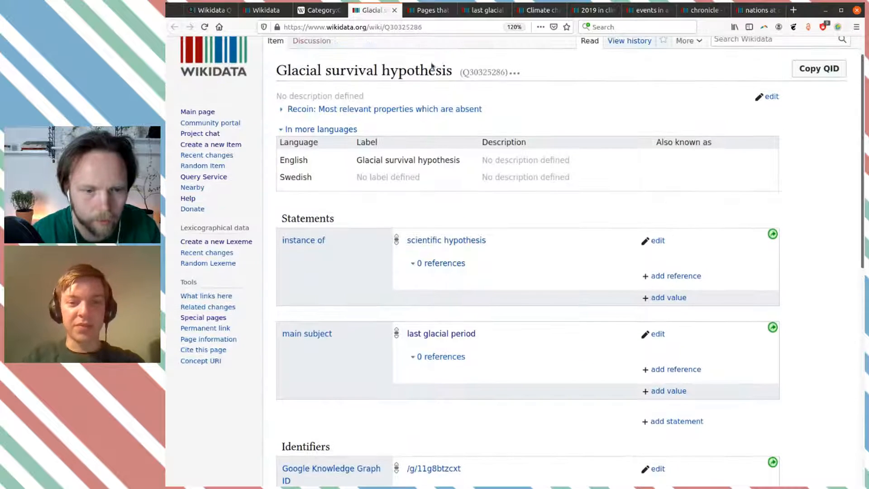
pyautogui.click(394, 10)
pyautogui.click(394, 9)
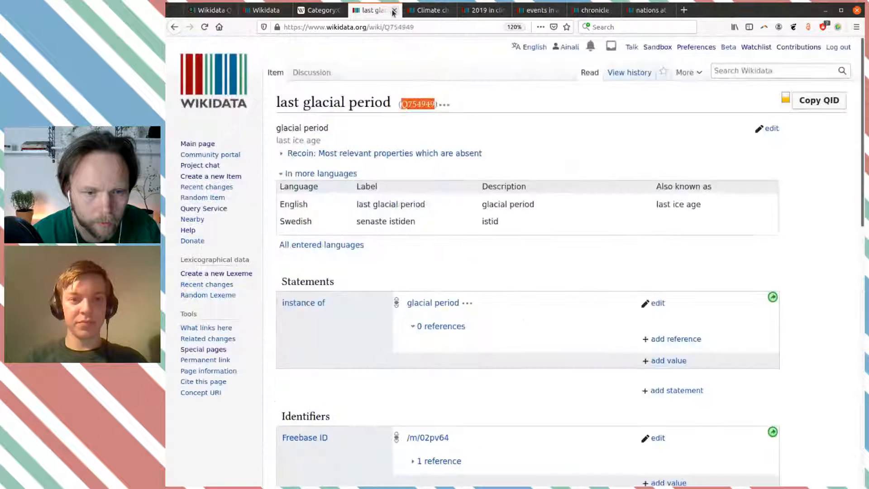
pyautogui.click(394, 10)
pyautogui.click(341, 10)
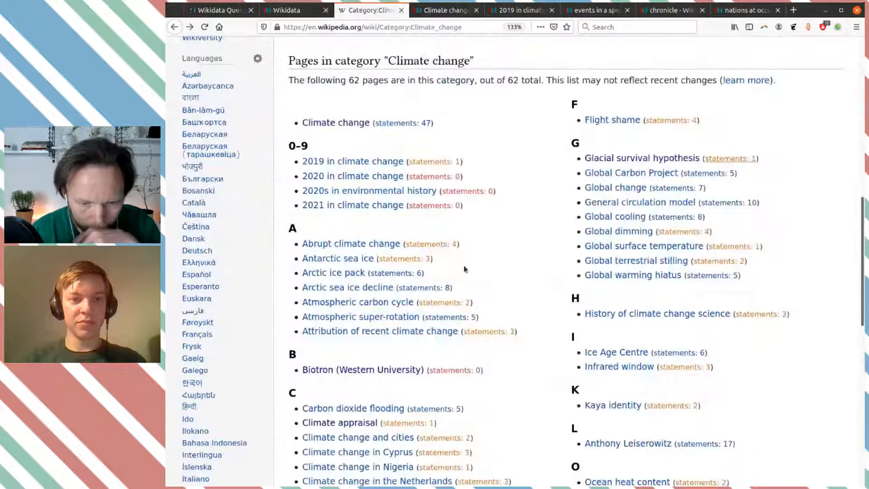
# Review the category's statement counts and open the Wikidata item for Global surface temperature.
pyautogui.scroll(-3, 464, 269)
pyautogui.scroll(-5, 463, 267)
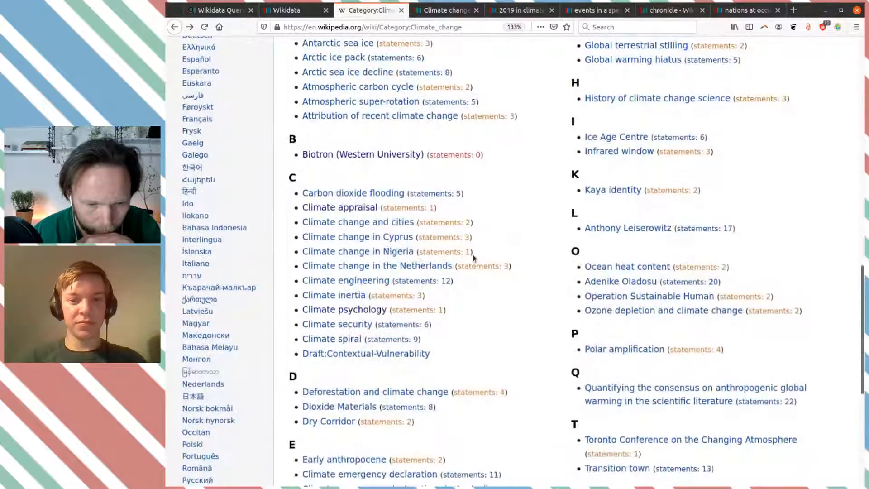
pyautogui.scroll(-2, 420, 260)
pyautogui.scroll(10, 477, 283)
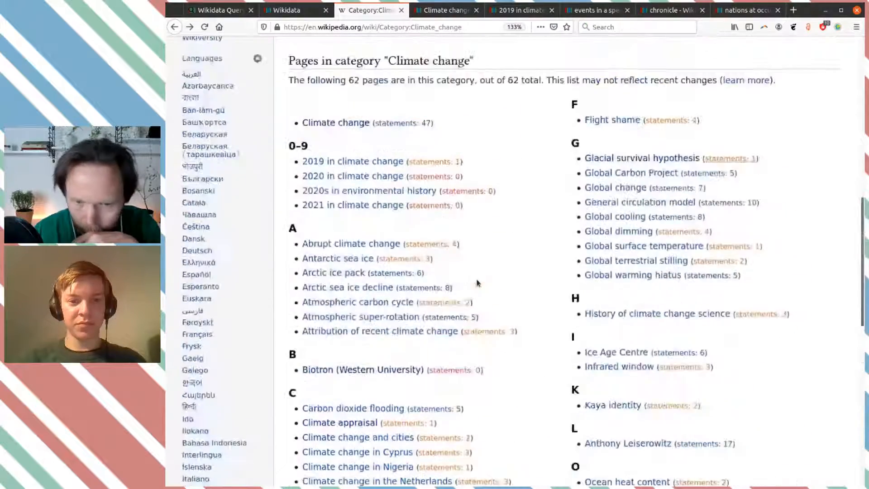
pyautogui.scroll(-1, 695, 204)
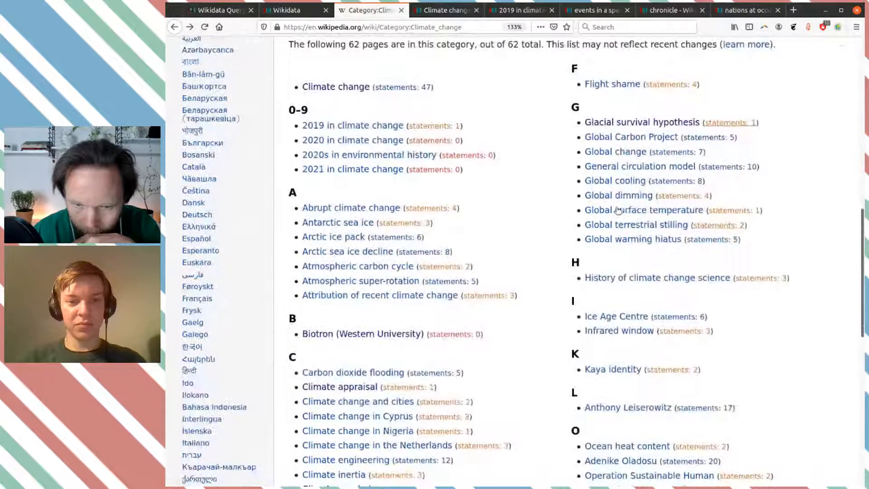
pyautogui.moveTo(703, 215)
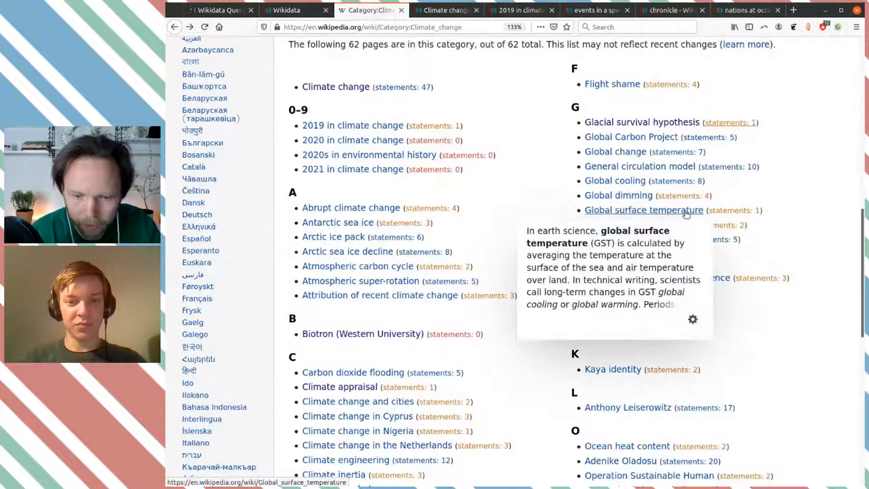
pyautogui.click(717, 212)
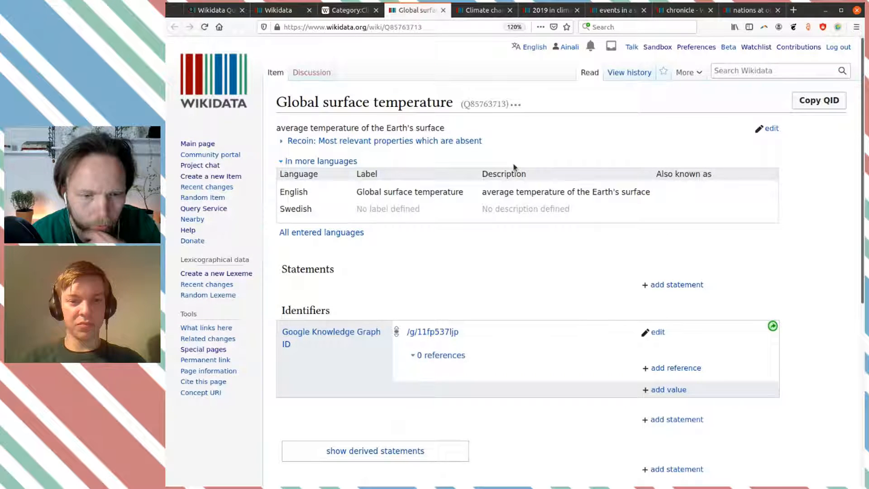
# Add a subclass of statement with the value average temperature to Global surface temperature, publish it and inspect the average temperature item.
pyautogui.click(677, 284)
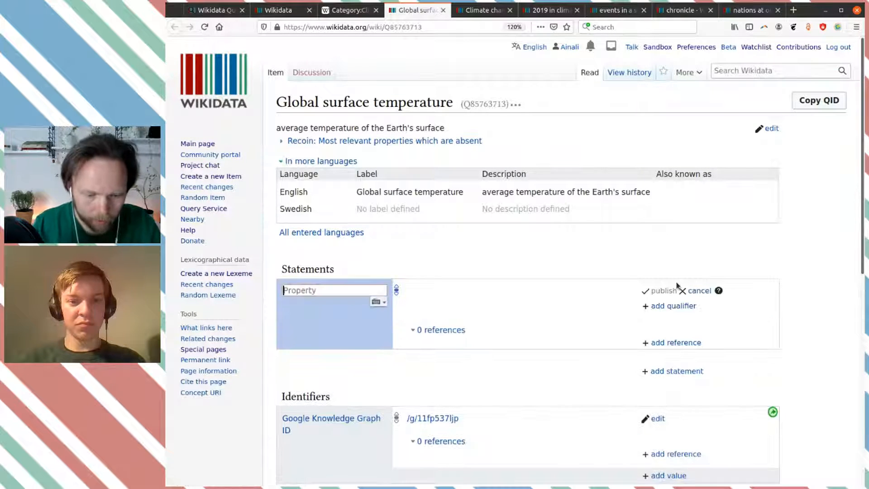
pyautogui.write('sub')
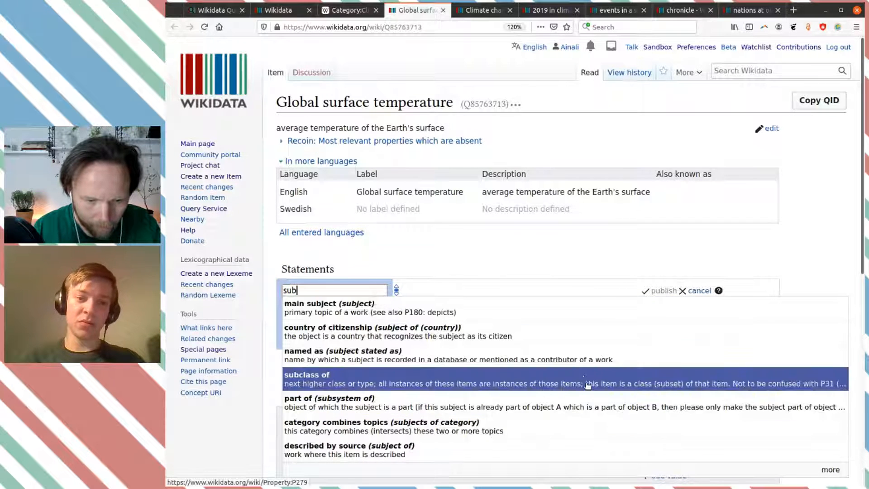
pyautogui.click(588, 378)
pyautogui.write('avera')
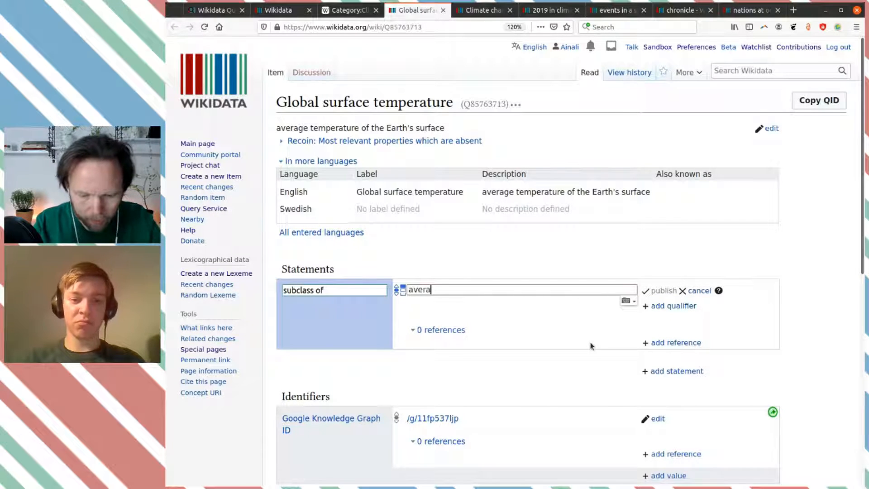
pyautogui.write('ge tem')
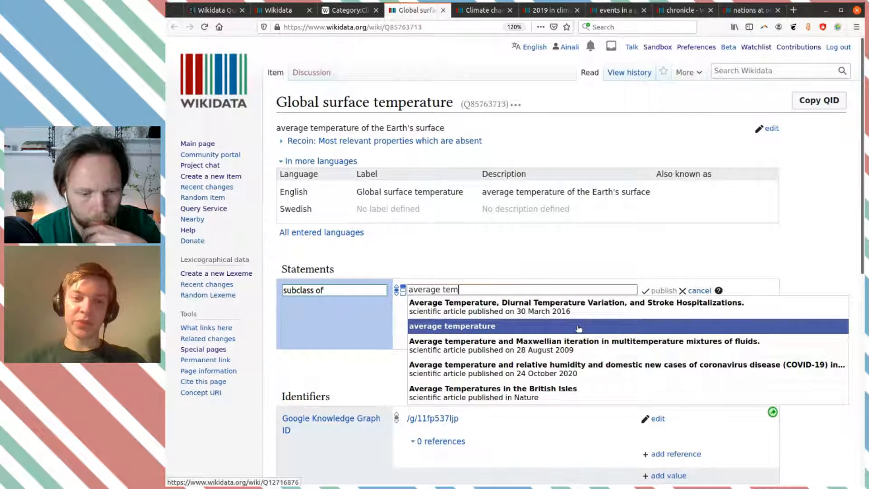
pyautogui.click(579, 327)
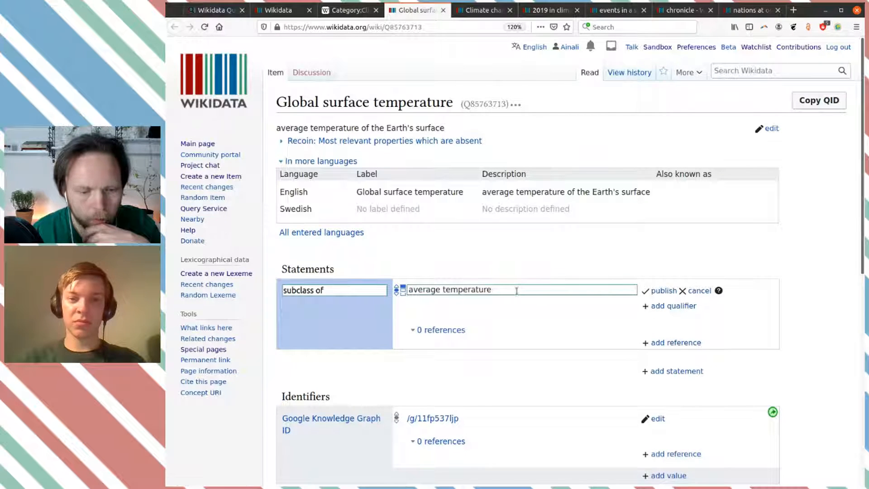
pyautogui.click(662, 290)
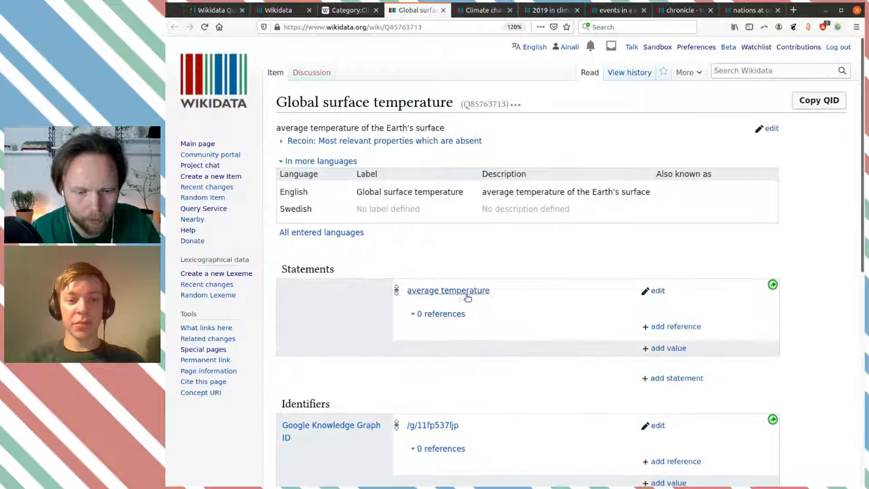
pyautogui.middleClick(472, 291)
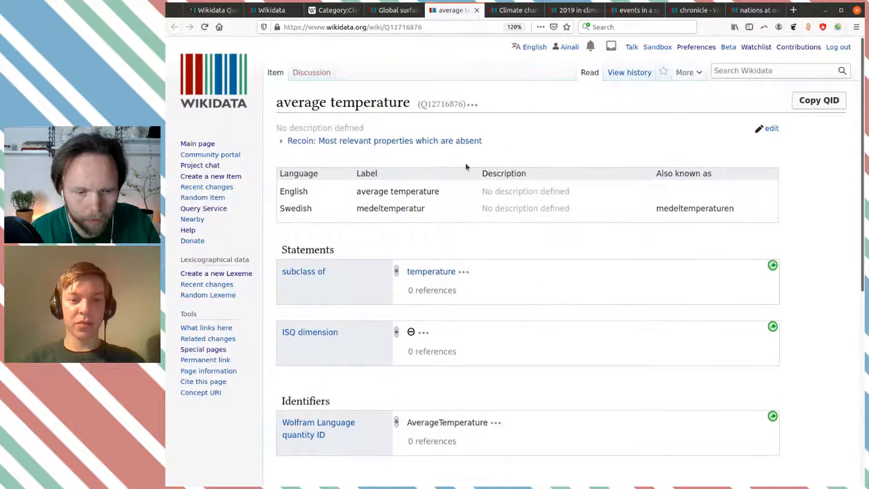
pyautogui.hotkey('ctrl', 'pageup')
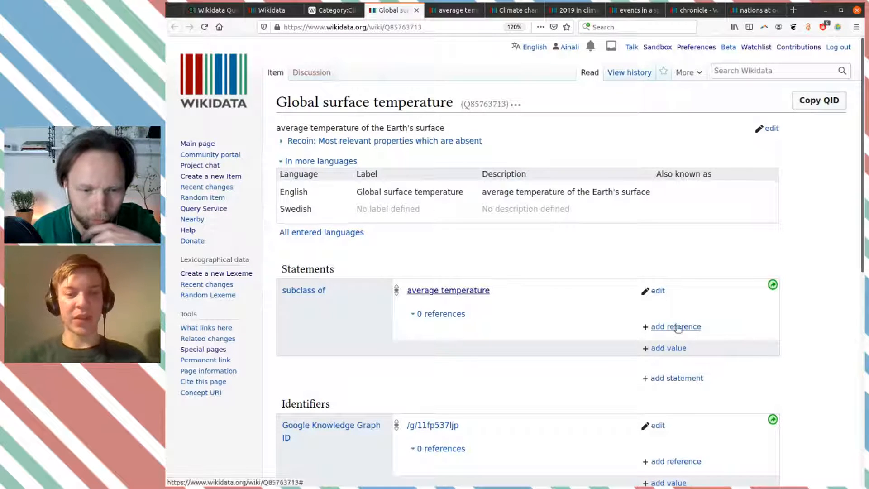
# Start another statement on Global surface temperature with the property of (applies to) and the value Earth, the third planet from the Sun.
pyautogui.scroll(-3, 590, 297)
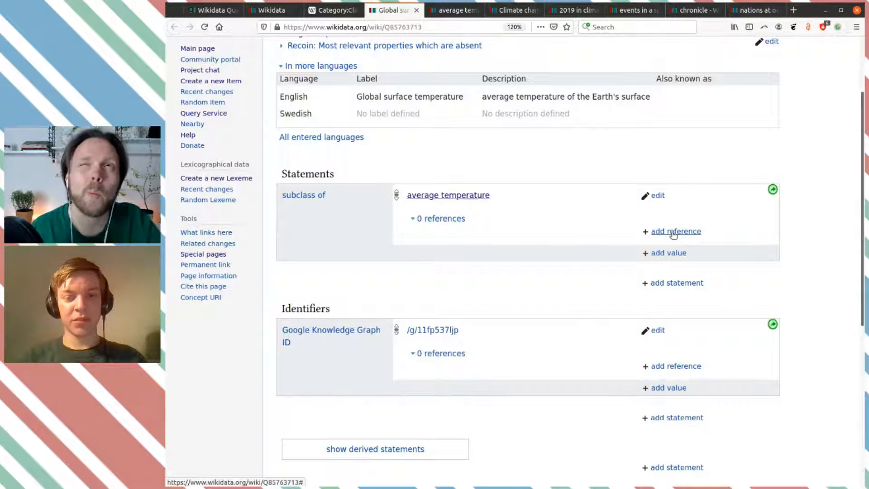
pyautogui.click(669, 282)
pyautogui.write('appl')
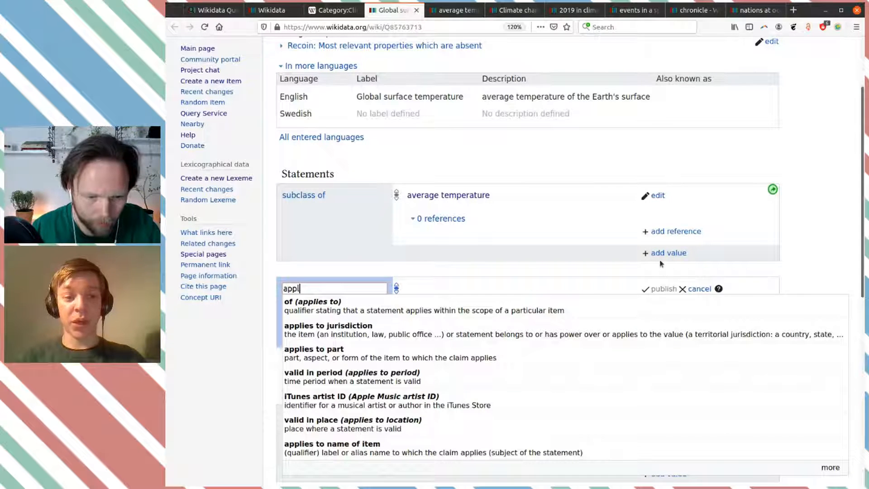
pyautogui.click(520, 300)
pyautogui.write('earth')
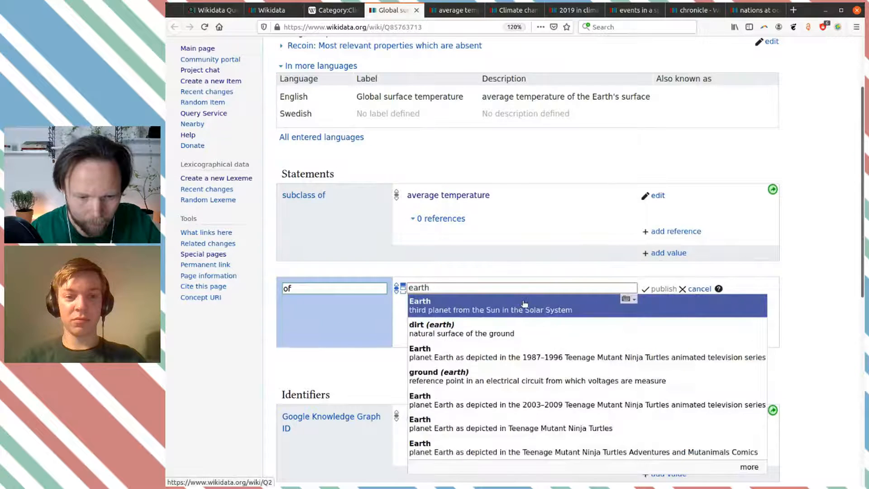
pyautogui.click(521, 300)
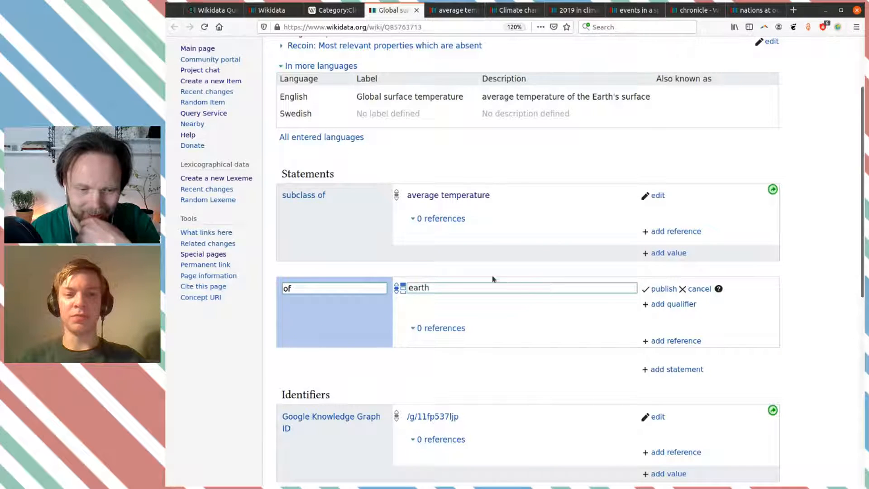
# Change the unpublished statement's property to valid in place (applies to location).
pyautogui.click(334, 288)
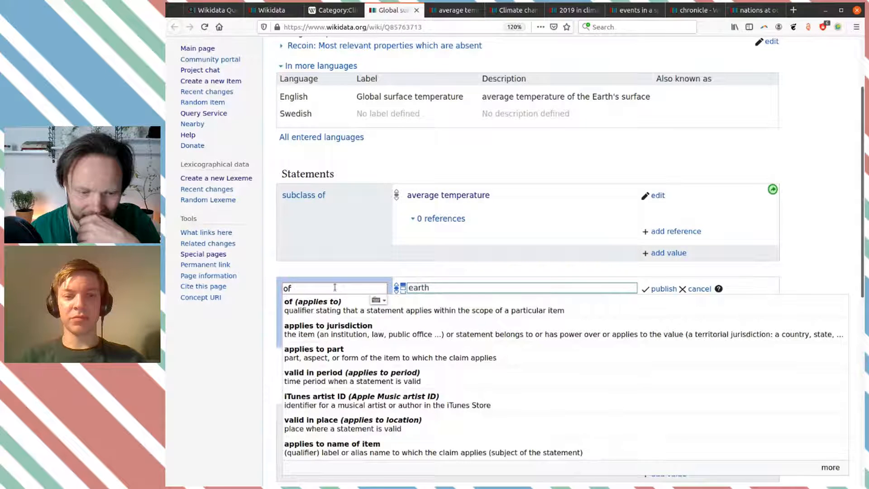
pyautogui.scroll(-1, 335, 288)
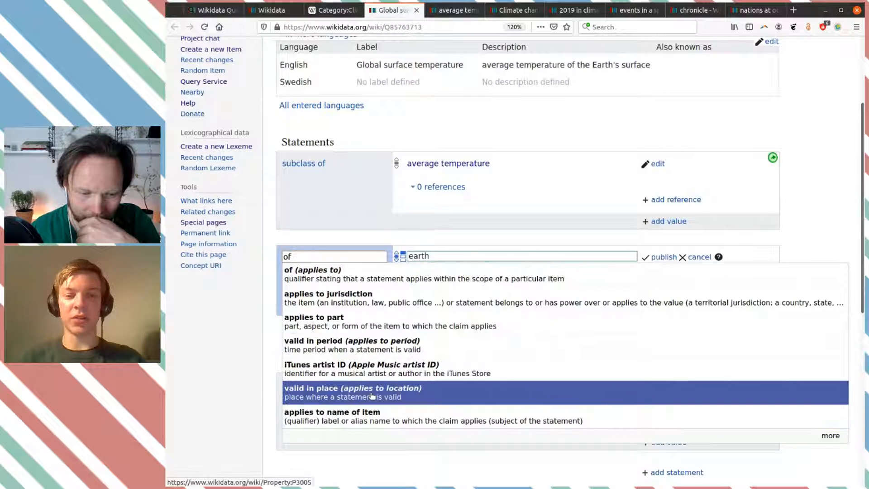
pyautogui.click(462, 396)
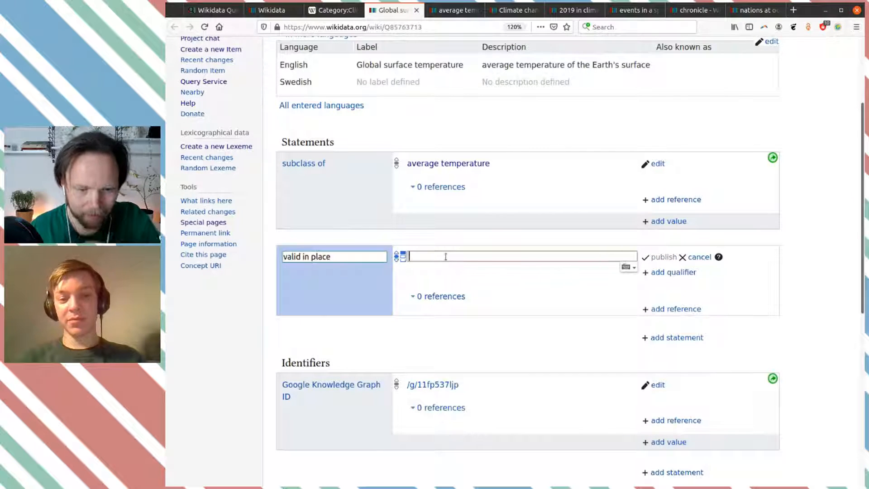
# Set the value of the valid in place statement to Earth (Q2), the third planet from the Sun, and publish it.
pyautogui.write('Q2')
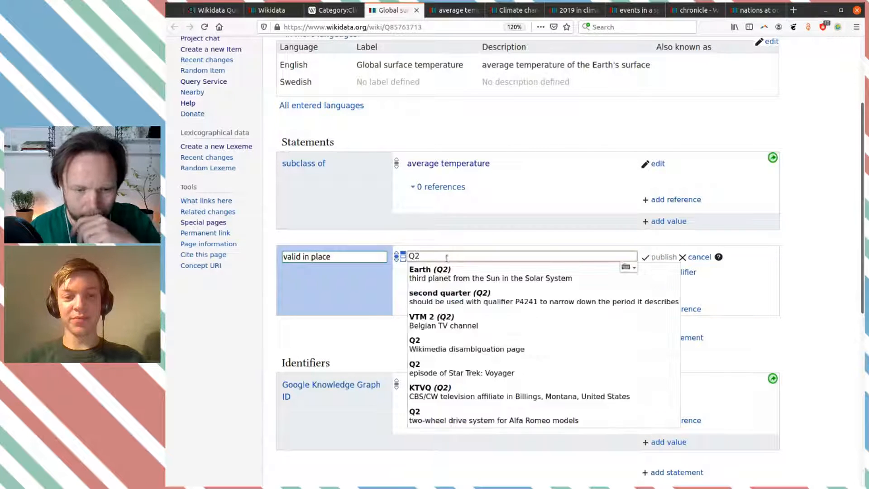
pyautogui.click(448, 273)
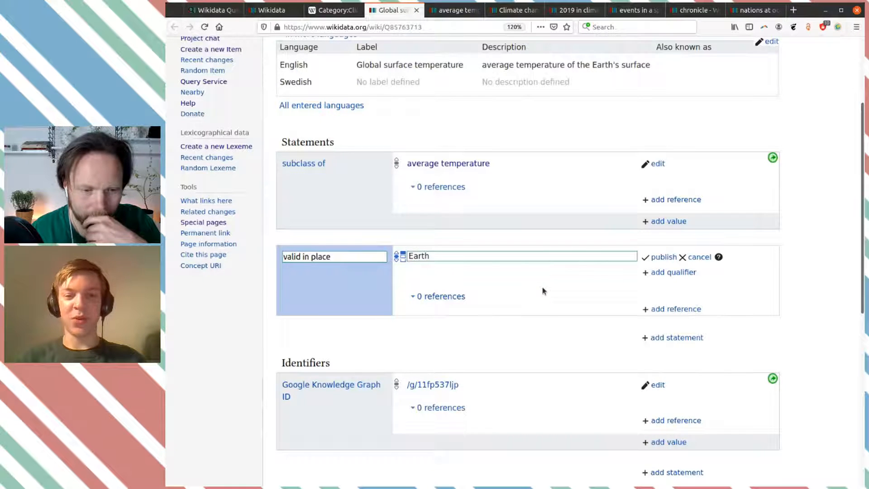
pyautogui.scroll(3, 541, 286)
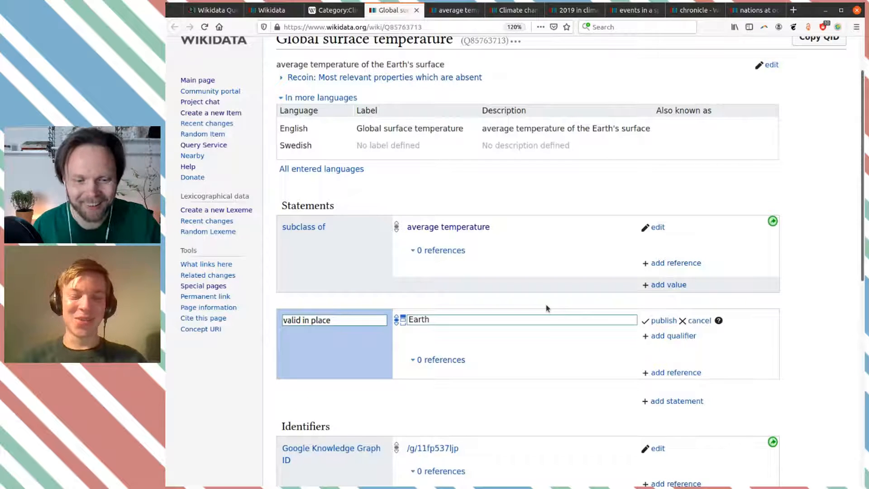
pyautogui.scroll(-3, 546, 308)
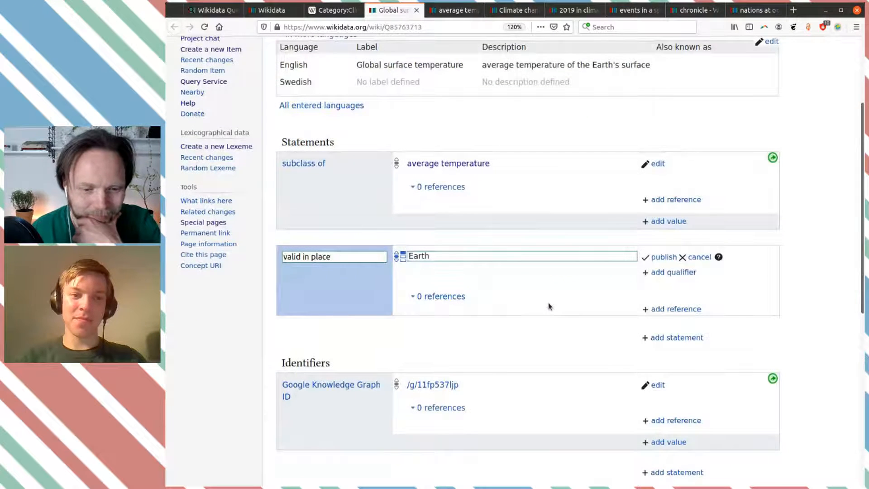
pyautogui.scroll(1, 550, 306)
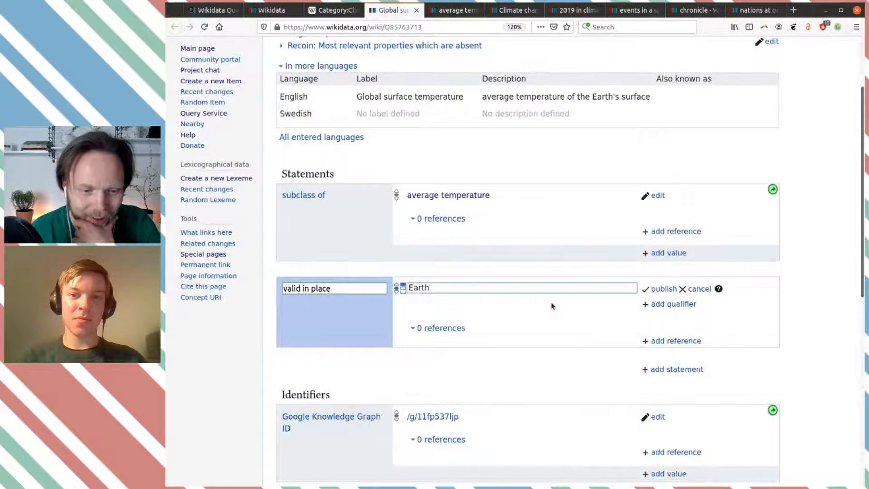
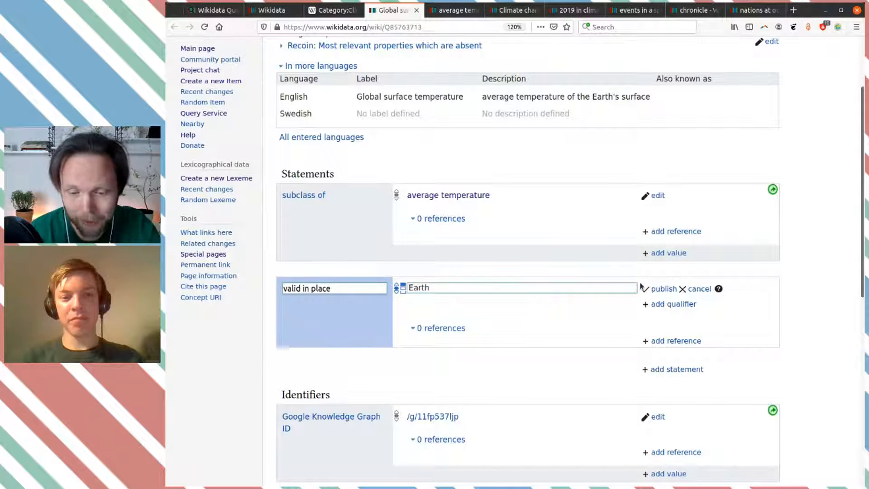
pyautogui.click(661, 288)
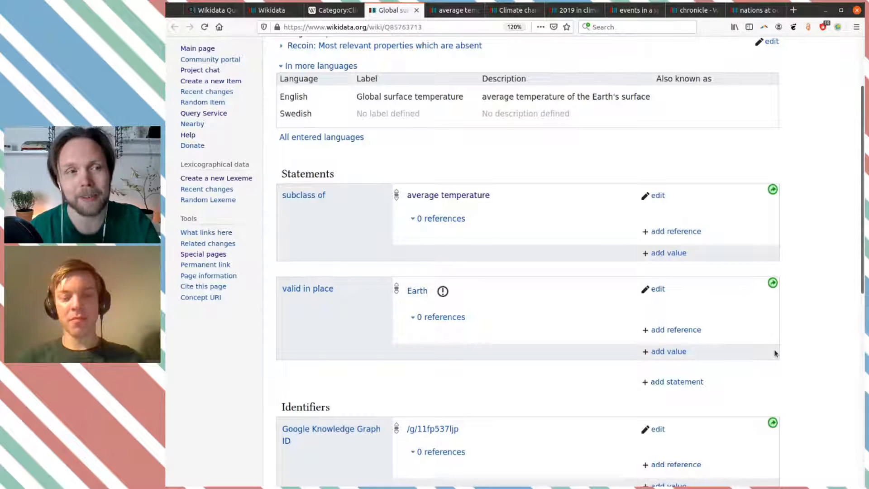
# Read the potential issues flagged on the valid in place statement and remove that statement from the item.
pyautogui.click(442, 291)
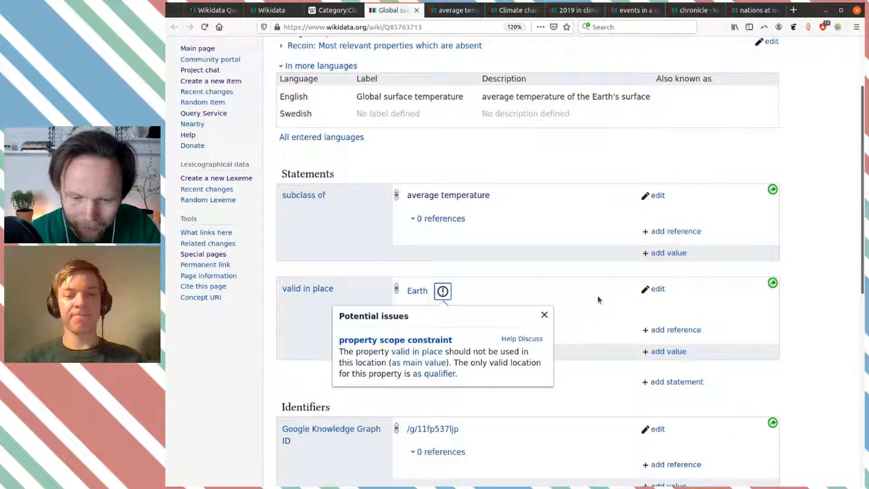
pyautogui.click(655, 291)
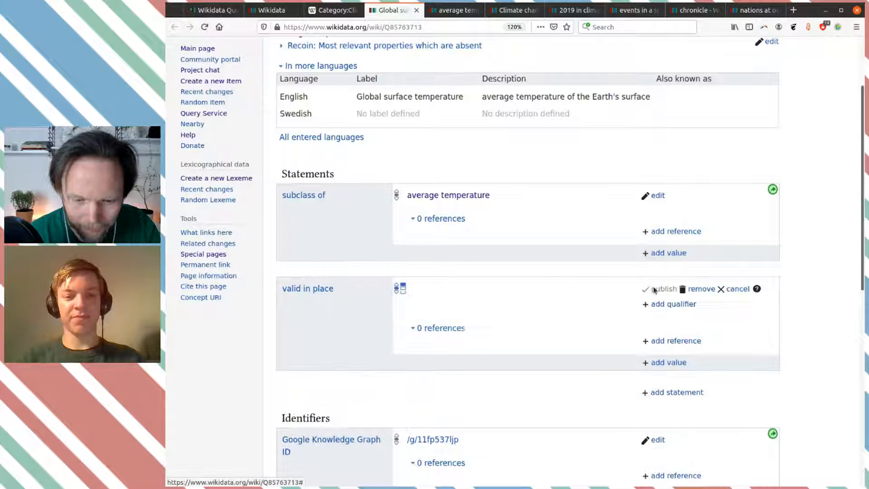
pyautogui.click(709, 290)
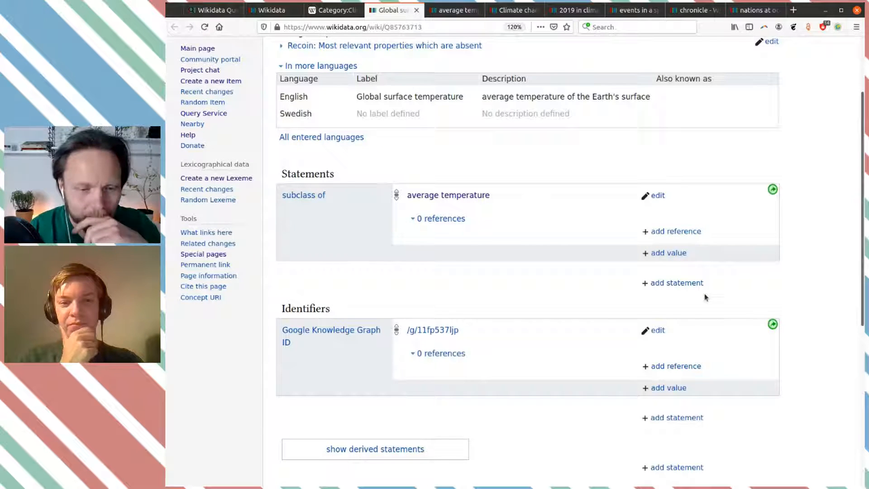
# Open the item's labels and descriptions for editing and enter the Swedish label "global yttemperatur".
pyautogui.click(768, 41)
pyautogui.click(425, 120)
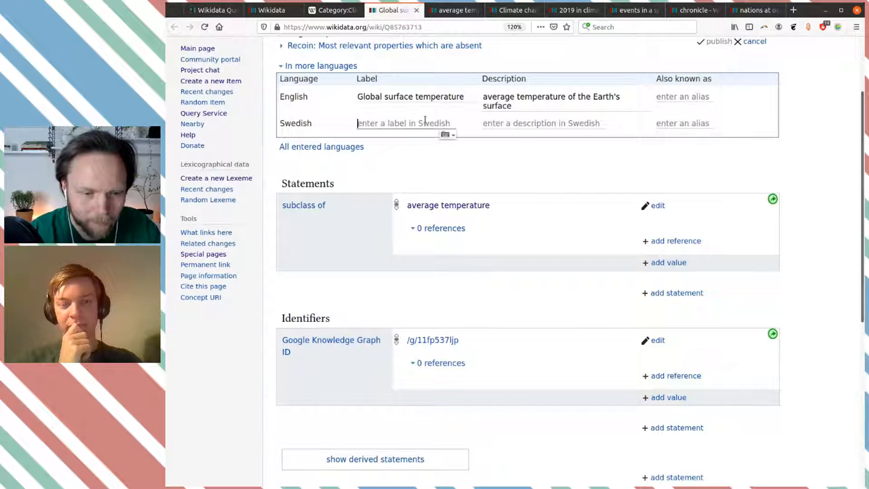
pyautogui.write('global ')
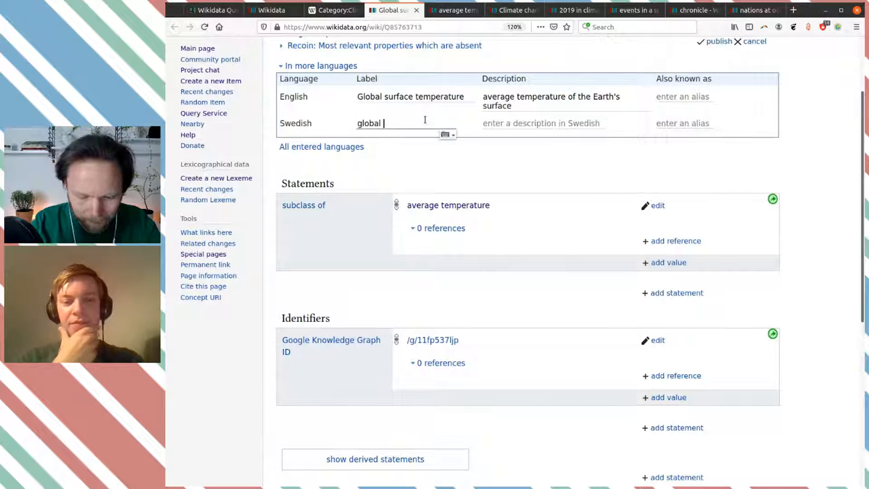
pyautogui.write('medelyttempe')
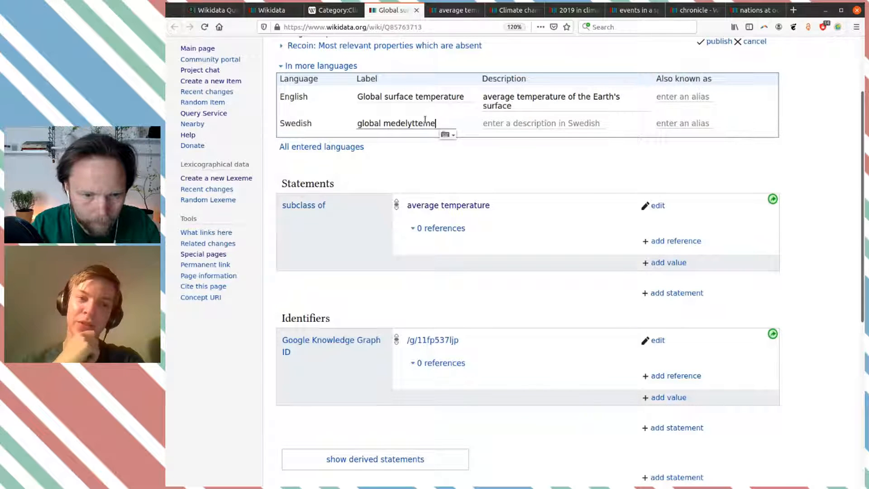
pyautogui.press('BackSpace')
pyautogui.press('BackSpace')
pyautogui.press('BackSpace')
pyautogui.press('BackSpace')
pyautogui.press('BackSpace')
pyautogui.press('BackSpace')
pyautogui.press('BackSpace')
pyautogui.press('BackSpace')
pyautogui.write('yt')
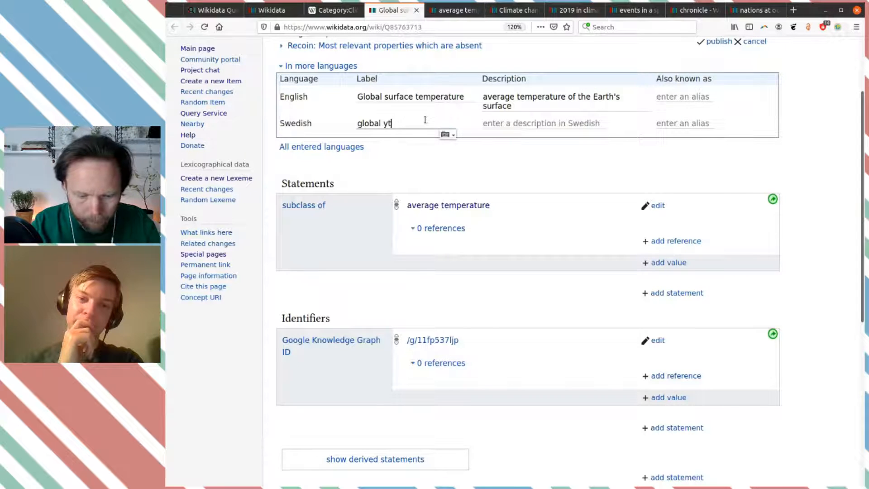
pyautogui.write('temperatur')
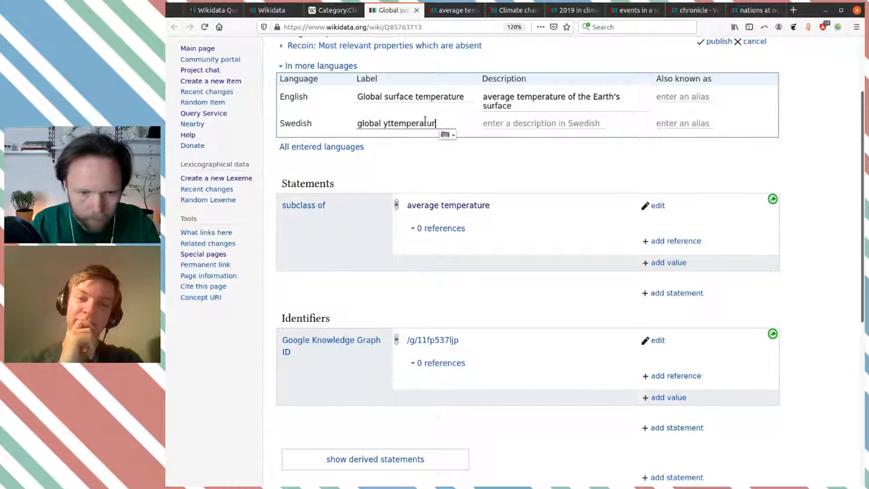
# Enter the Swedish description "medeltemperatur på Jordens yta" and publish the label and description changes.
pyautogui.click(534, 124)
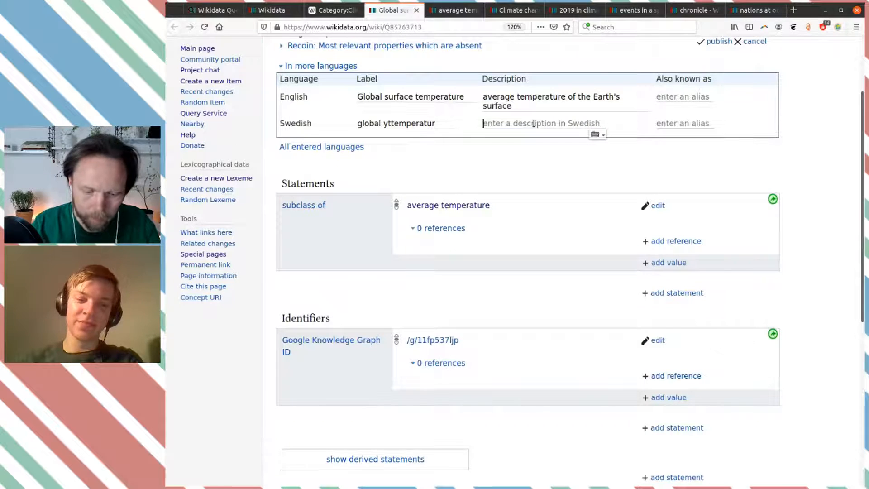
pyautogui.write('medelta')
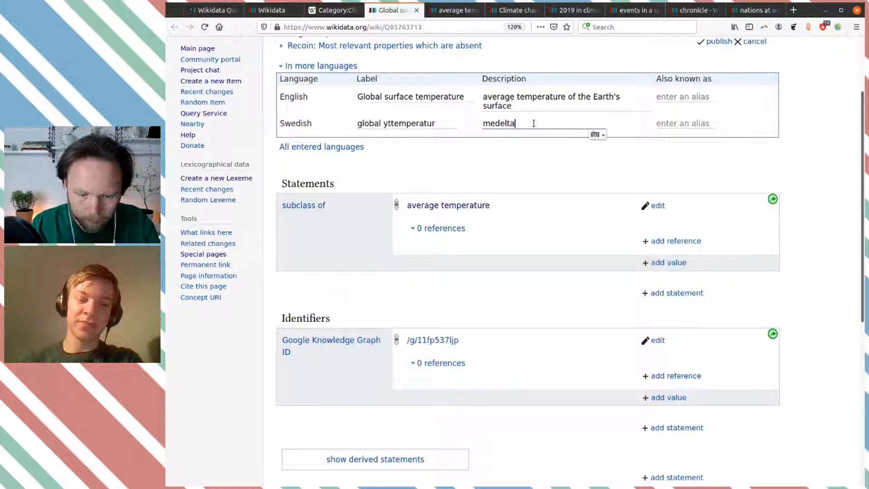
pyautogui.write('emelatu')
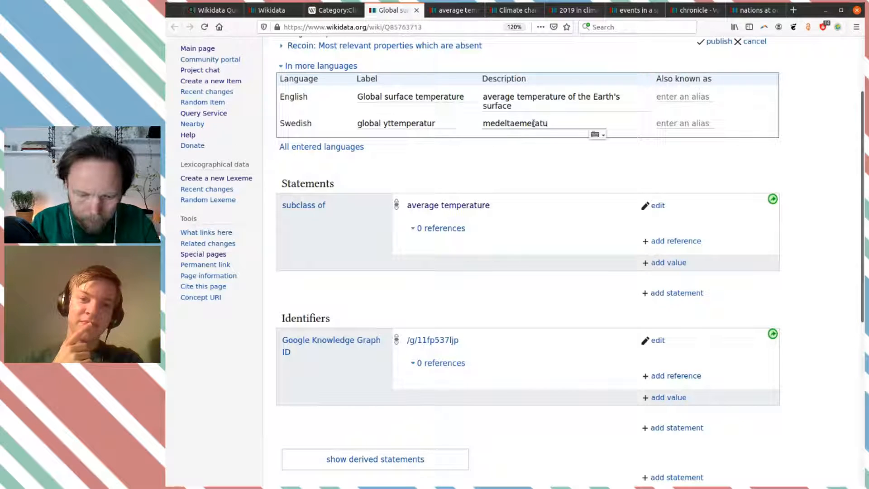
pyautogui.write('r på Jordens')
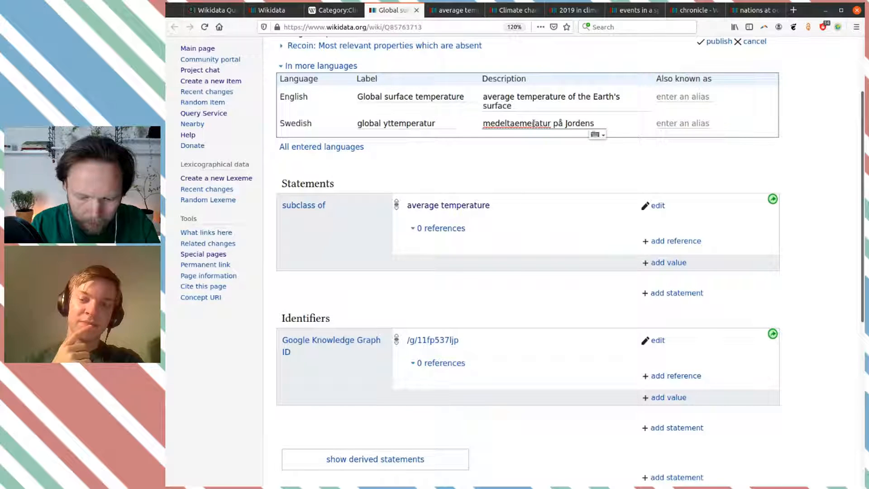
pyautogui.write(' yta')
pyautogui.click(528, 123)
pyautogui.press('BackSpace')
pyautogui.write('r')
pyautogui.press('Left')
pyautogui.press('Left')
pyautogui.press('Left')
pyautogui.press('BackSpace')
pyautogui.press('BackSpace')
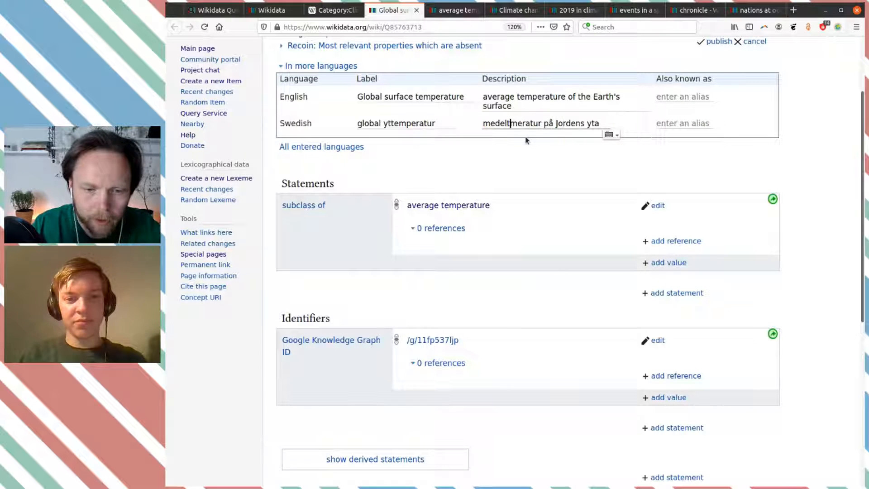
pyautogui.write('emp')
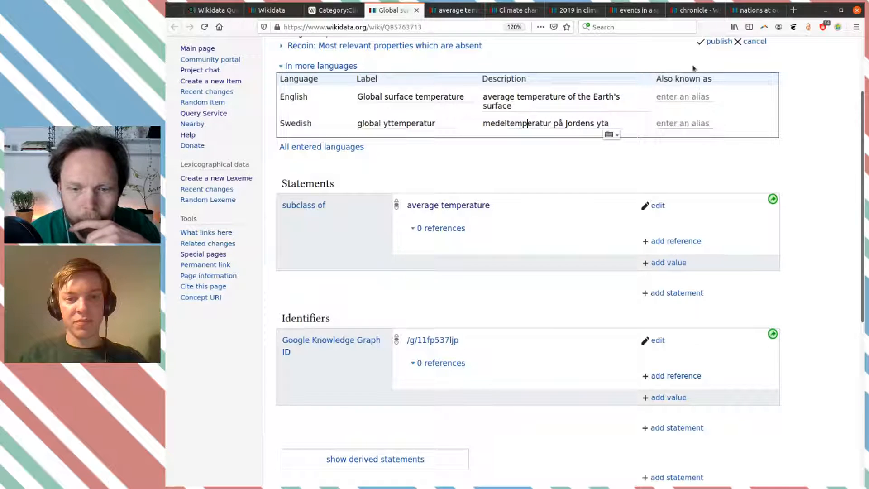
pyautogui.click(719, 42)
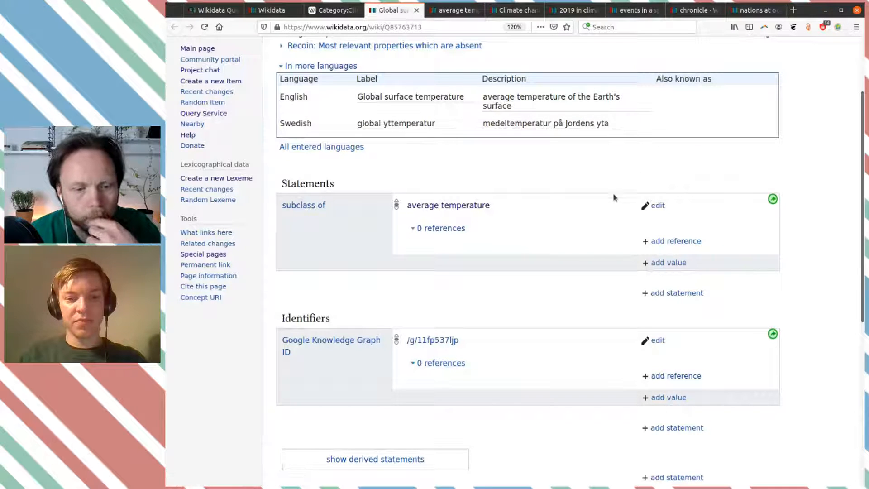
# Edit the subclass of average temperature statement and add a qualifier with the property of and the value Earth (Q2).
pyautogui.click(657, 197)
pyautogui.click(612, 220)
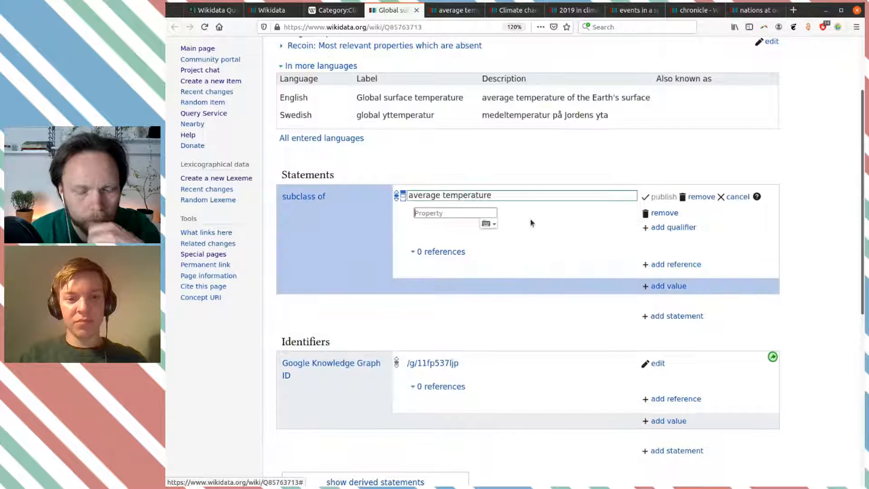
pyautogui.write('of')
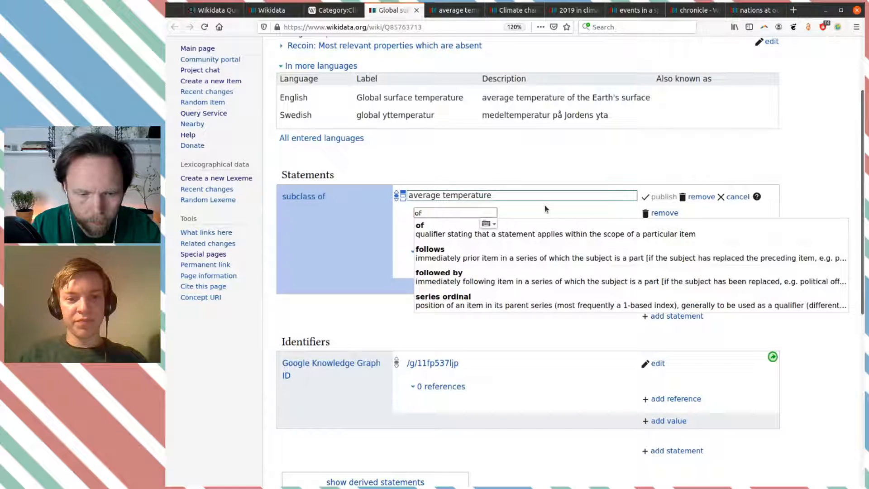
pyautogui.click(562, 233)
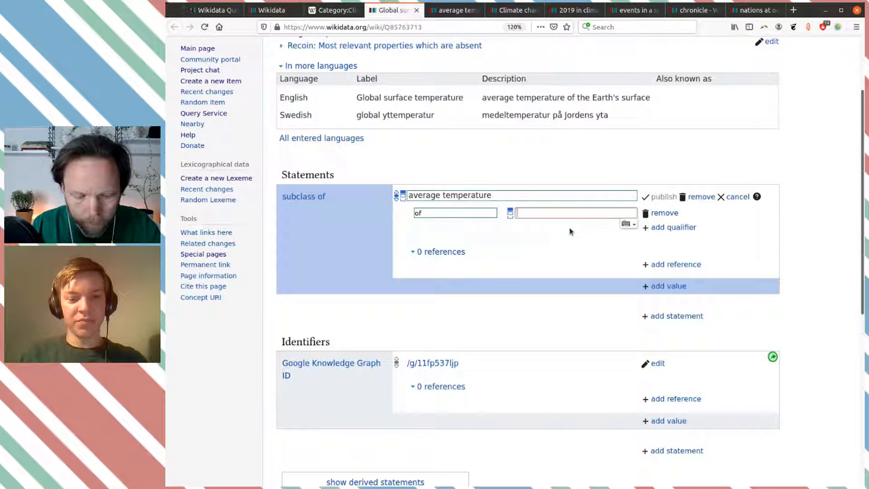
pyautogui.write('Q2')
pyautogui.click(571, 231)
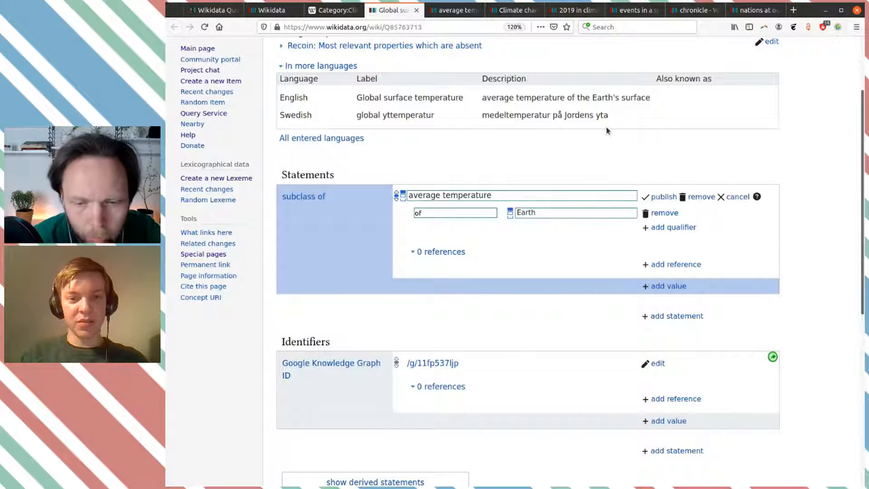
# Change the value of the of qualifier on the average temperature statement to Earth's surface and publish the statement.
pyautogui.doubleClick(554, 212)
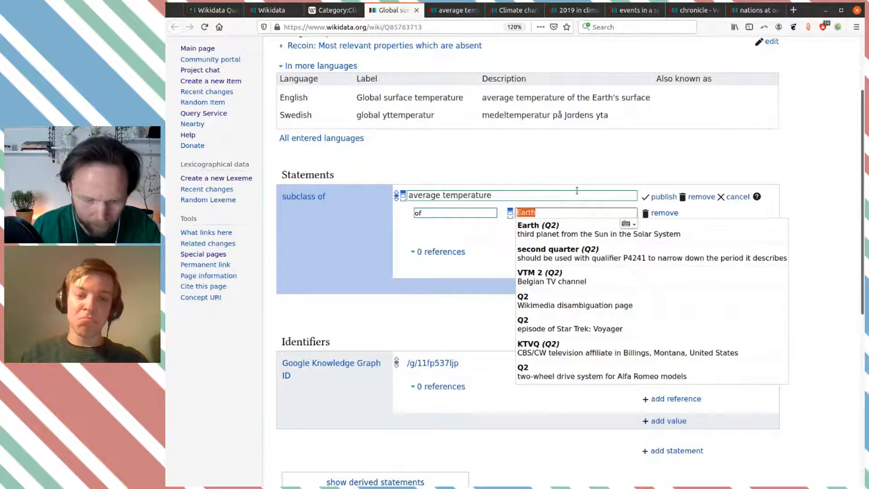
pyautogui.write('earth su')
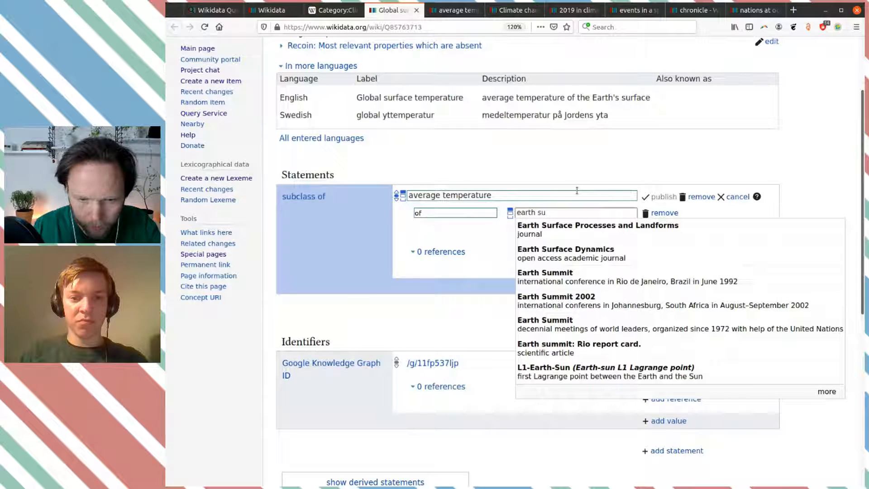
pyautogui.press('BackSpace')
pyautogui.press('BackSpace')
pyautogui.press('BackSpace')
pyautogui.press('BackSpace')
pyautogui.press('BackSpace')
pyautogui.press('BackSpace')
pyautogui.press('BackSpace')
pyautogui.press('BackSpace')
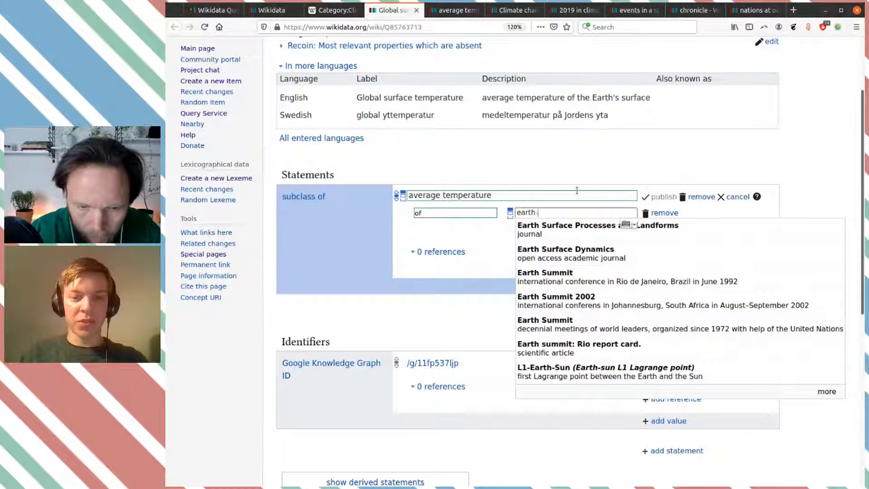
pyautogui.write('suf')
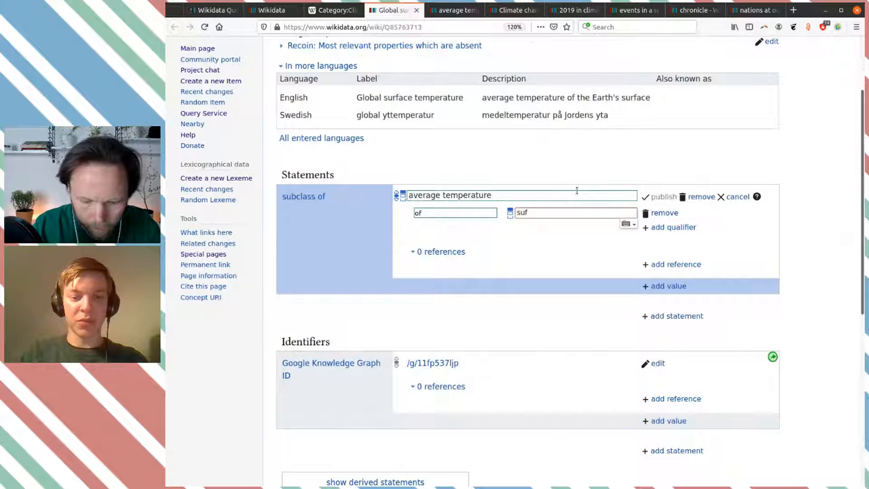
pyautogui.press('BackSpace')
pyautogui.press('BackSpace')
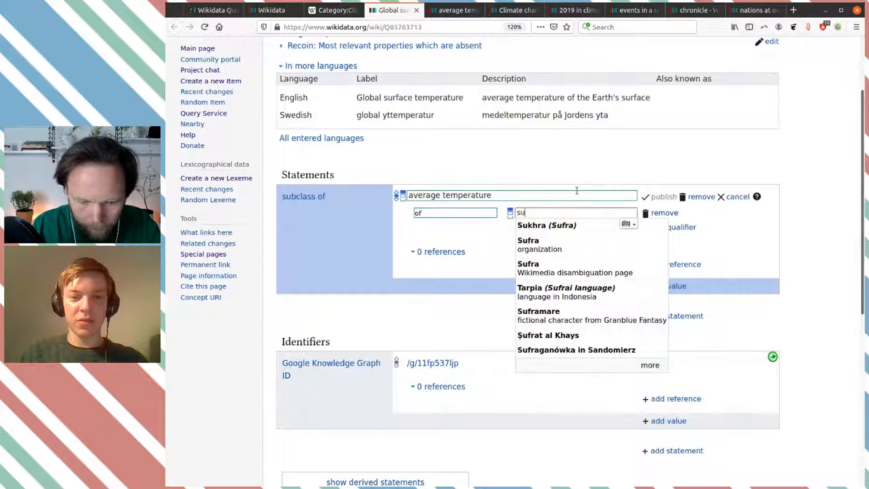
pyautogui.write('rc')
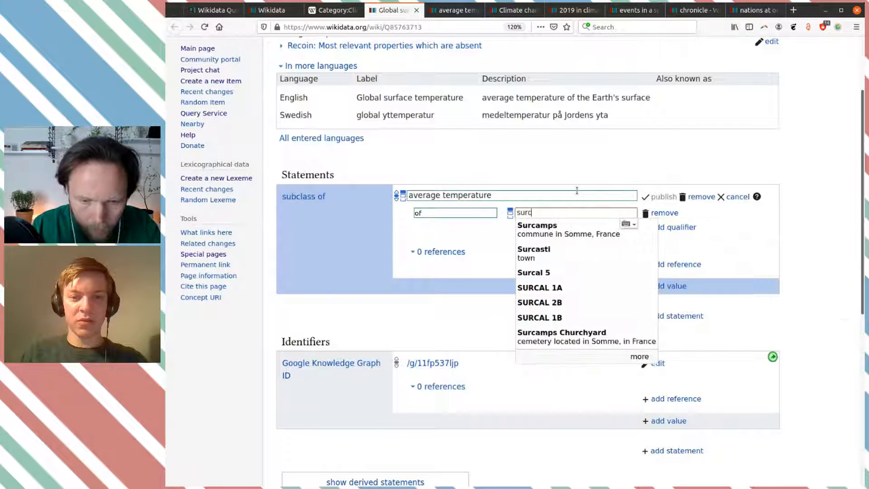
pyautogui.press('BackSpace')
pyautogui.write('f')
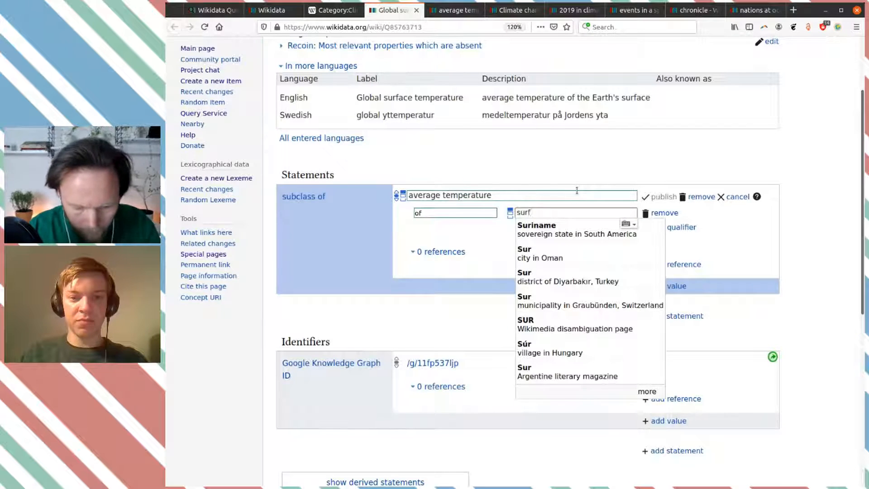
pyautogui.write('ace of the a')
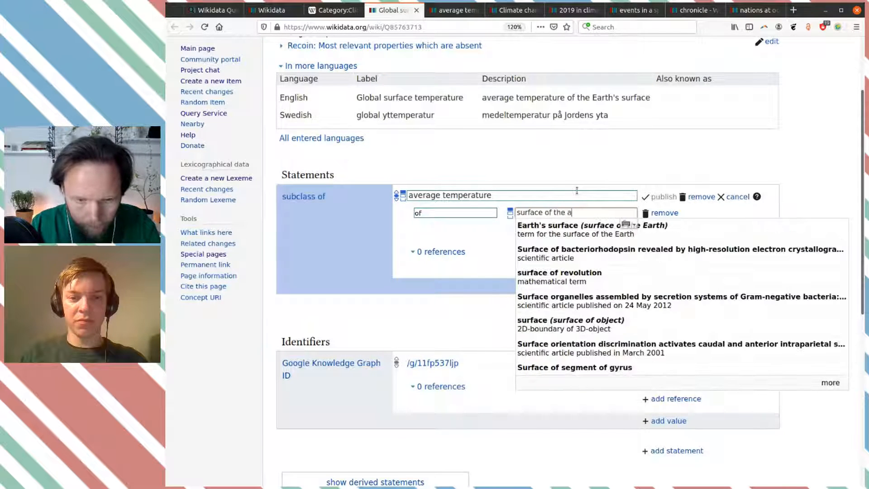
pyautogui.press('BackSpace')
pyautogui.write('ea')
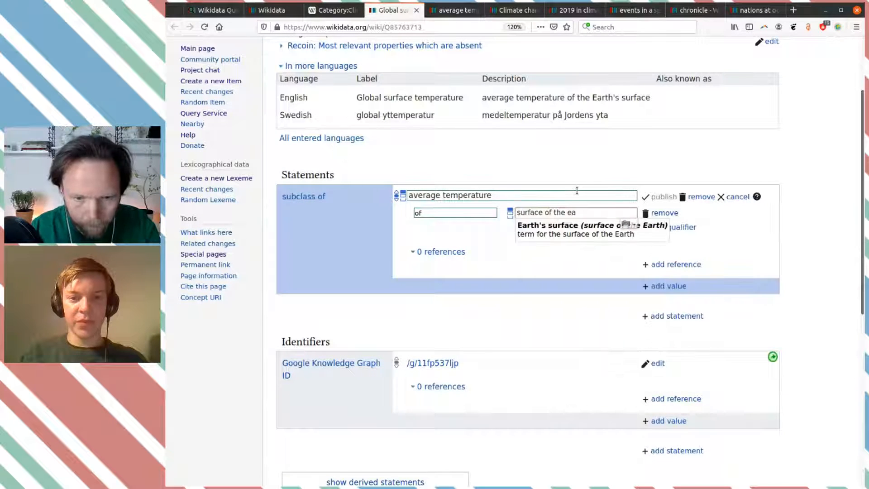
pyautogui.click(572, 231)
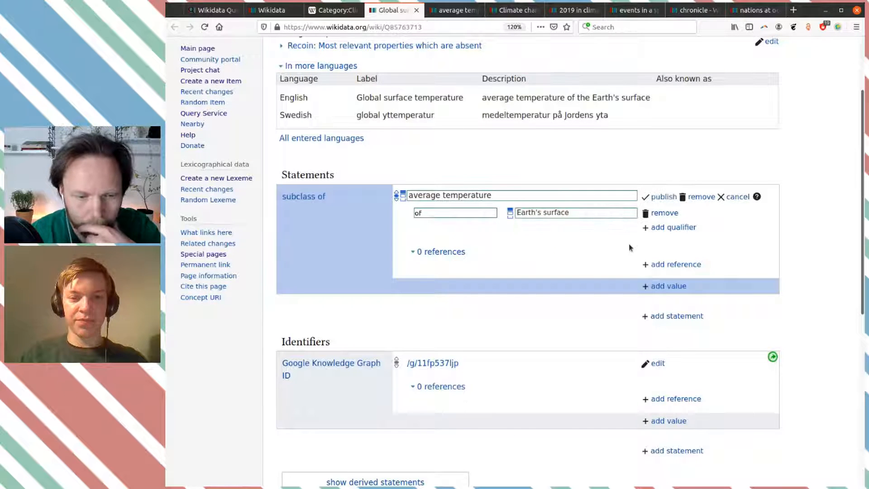
pyautogui.click(663, 197)
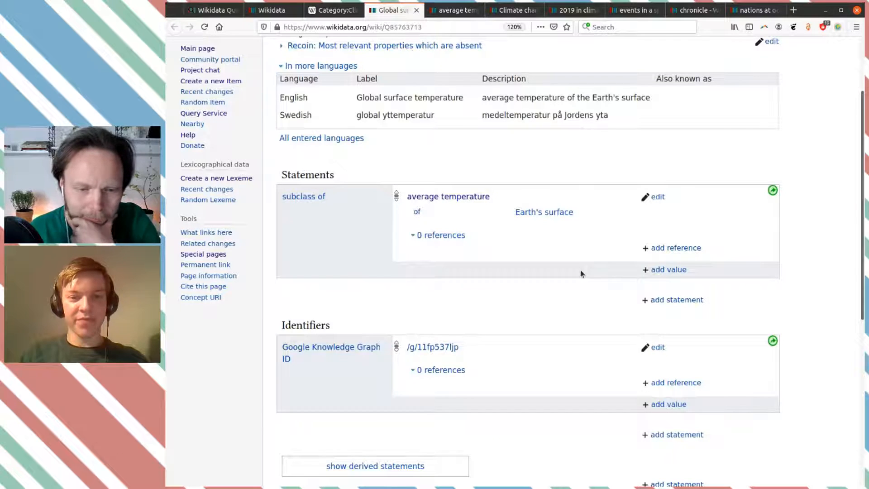
# Close the Global surface temperature and average temperature pages and open the Toronto Conference on the Changing Atmosphere article from the Climate change category.
pyautogui.click(417, 10)
pyautogui.click(416, 10)
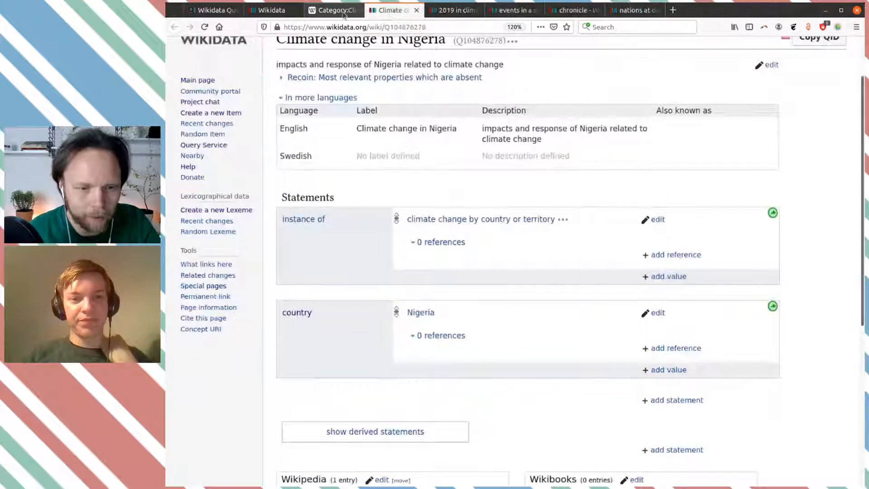
pyautogui.click(343, 14)
pyautogui.scroll(-4, 638, 208)
pyautogui.scroll(-5, 638, 208)
pyautogui.scroll(-1, 646, 219)
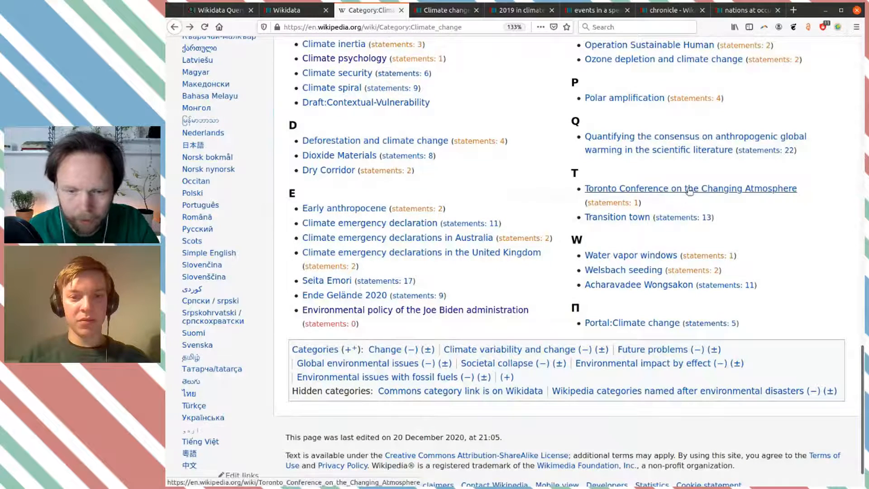
pyautogui.middleClick(689, 191)
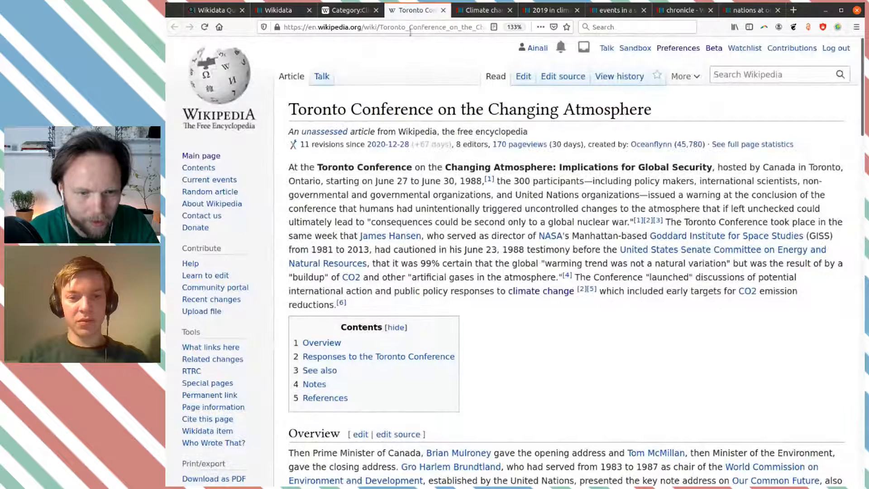
# Open the Wikidata item of the Toronto Conference on the Changing Atmosphere from its statement count in the category list.
pyautogui.click(356, 11)
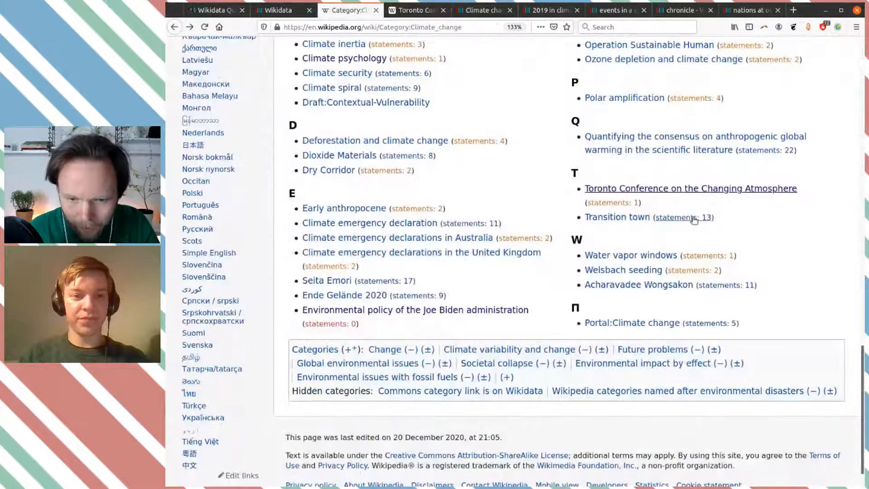
pyautogui.middleClick(607, 202)
pyautogui.click(392, 17)
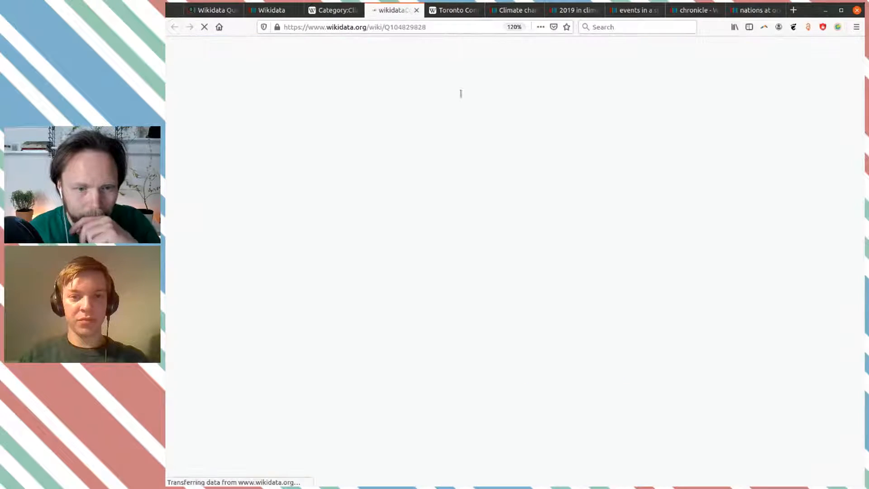
pyautogui.scroll(-1, 502, 202)
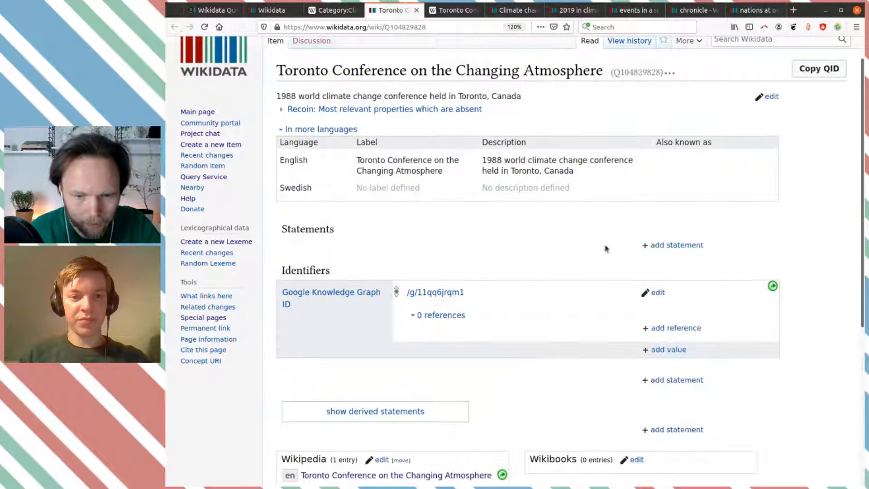
# Add an instance of statement with the value convention (conference) to the Toronto conference item and publish it.
pyautogui.click(678, 245)
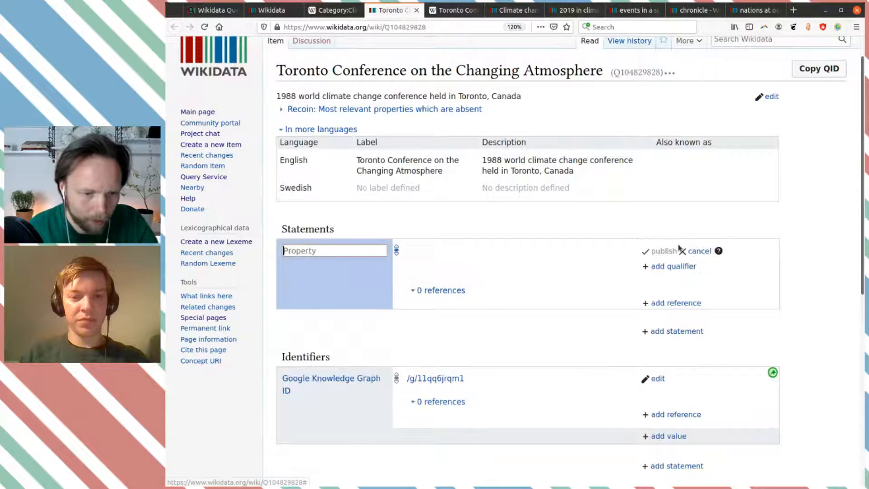
pyautogui.write('ins')
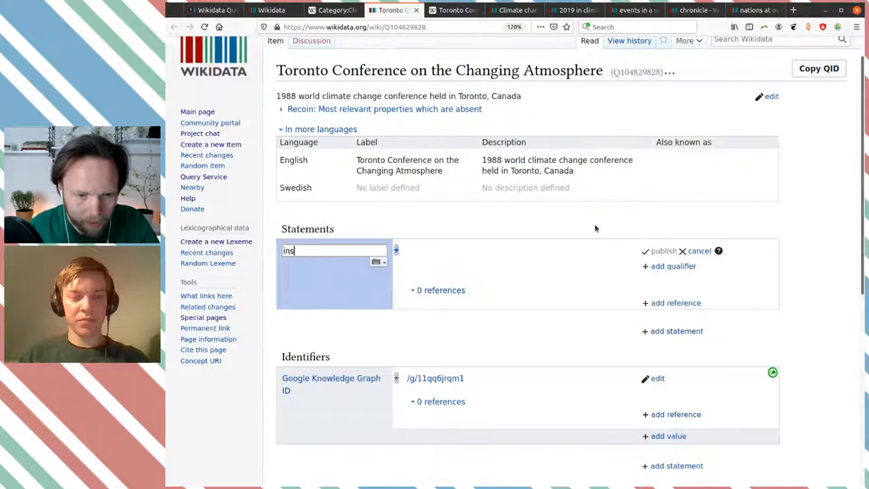
pyautogui.click(479, 264)
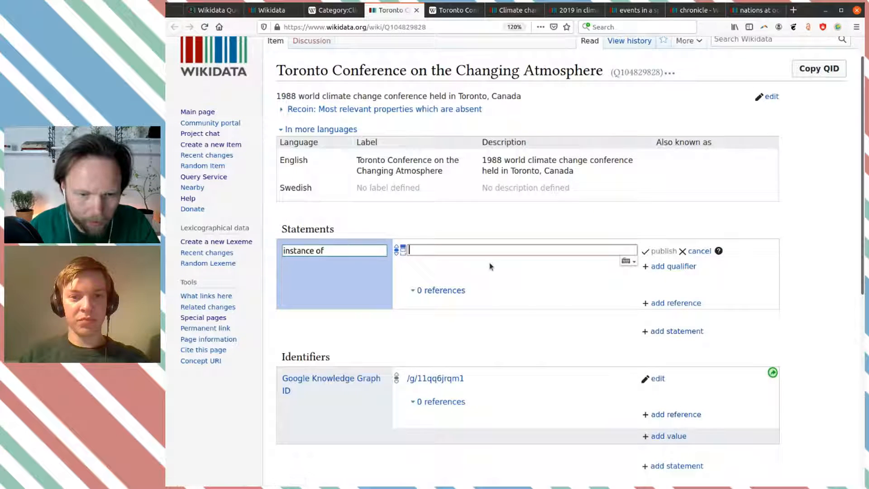
pyautogui.write('con')
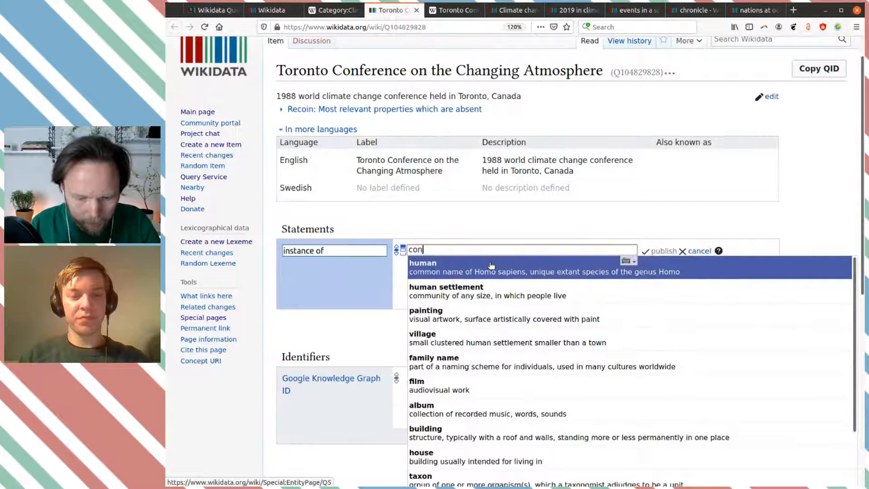
pyautogui.write('fer')
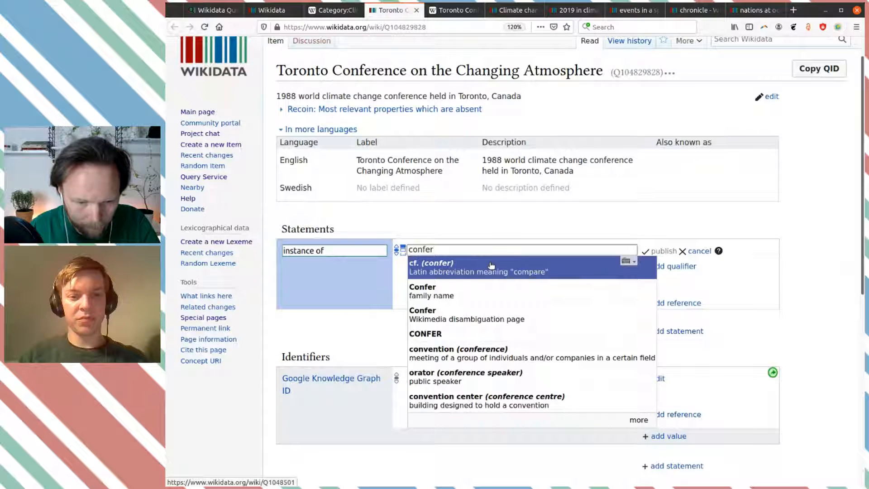
pyautogui.press('Down')
pyautogui.press('Down')
pyautogui.press('Down')
pyautogui.press('Down')
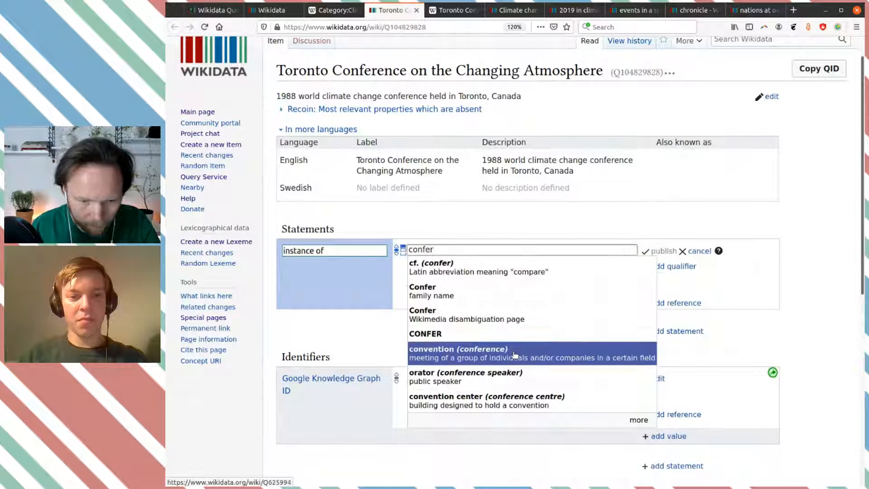
pyautogui.press('Return')
pyautogui.click(663, 251)
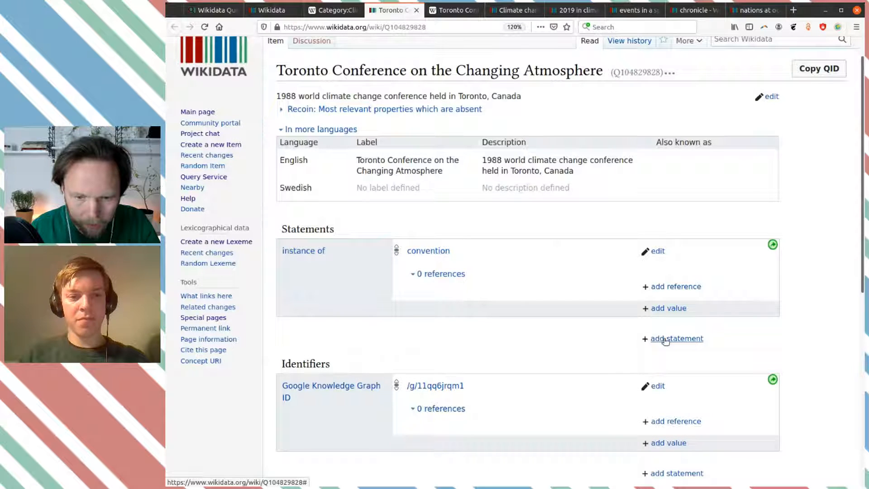
# Add a location statement with the value Toronto, the capital city of Ontario, Canada, and publish it.
pyautogui.click(665, 340)
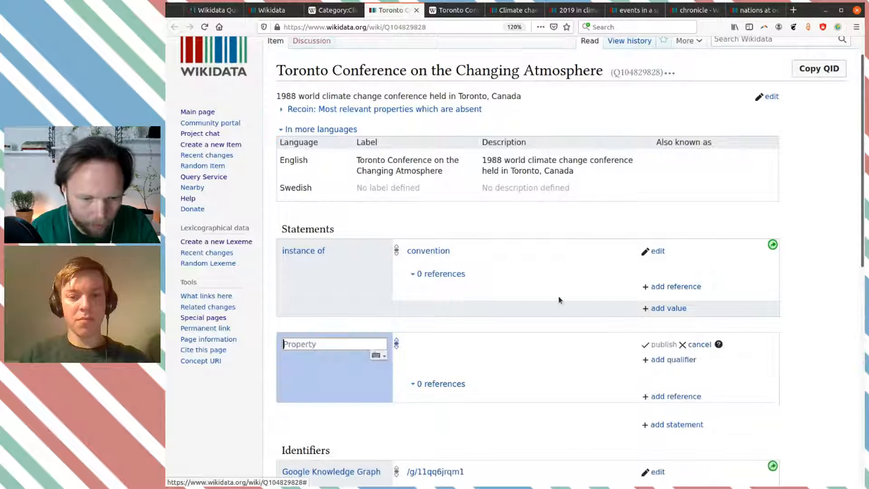
pyautogui.scroll(-3, 561, 294)
pyautogui.click(561, 270)
pyautogui.write('toronto')
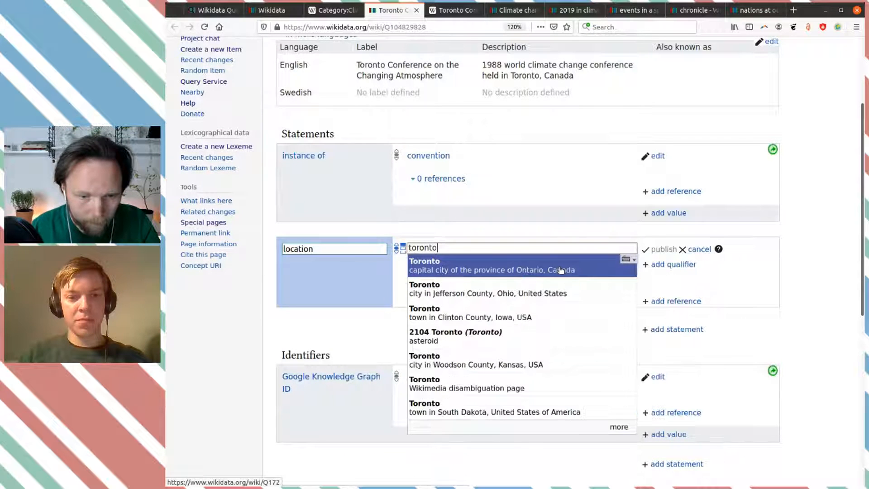
pyautogui.click(549, 270)
pyautogui.click(657, 249)
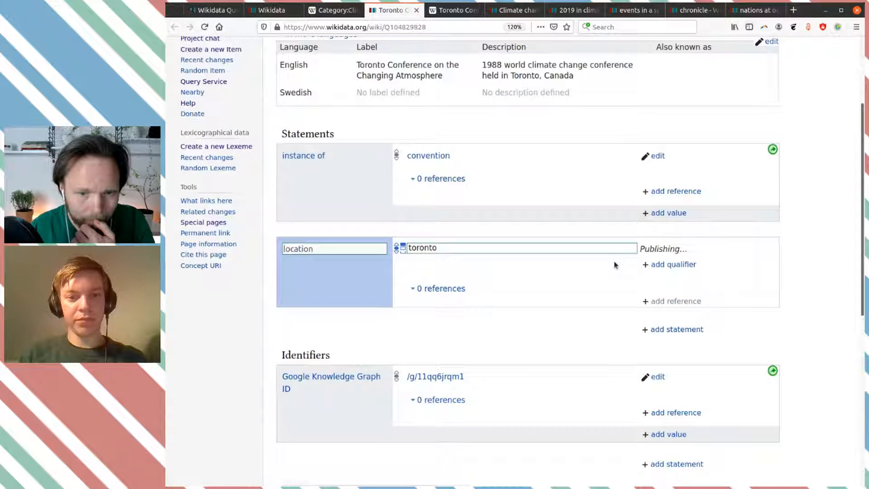
# Add a main subject statement with the value global warming and publish it.
pyautogui.click(661, 336)
pyautogui.write('main sub')
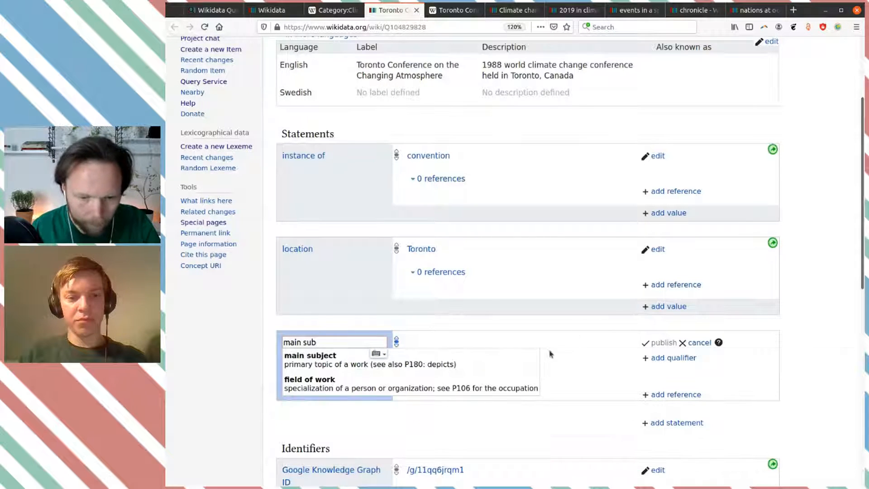
pyautogui.click(526, 359)
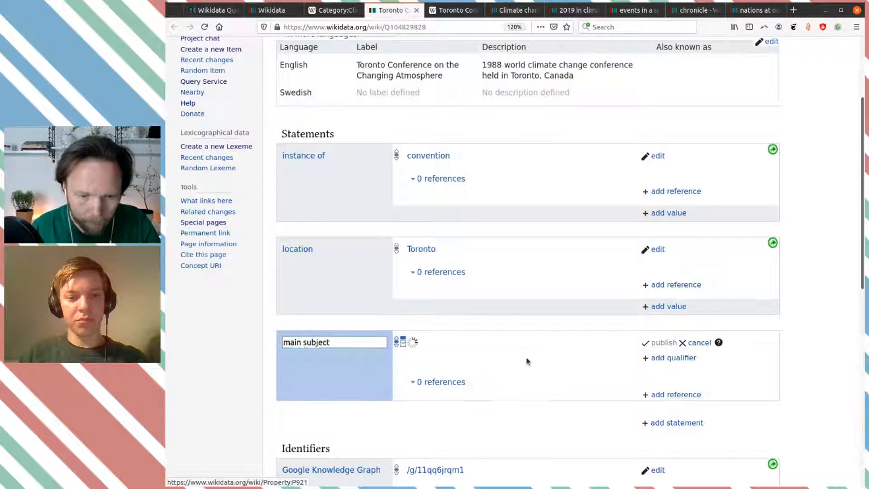
pyautogui.write('global wa')
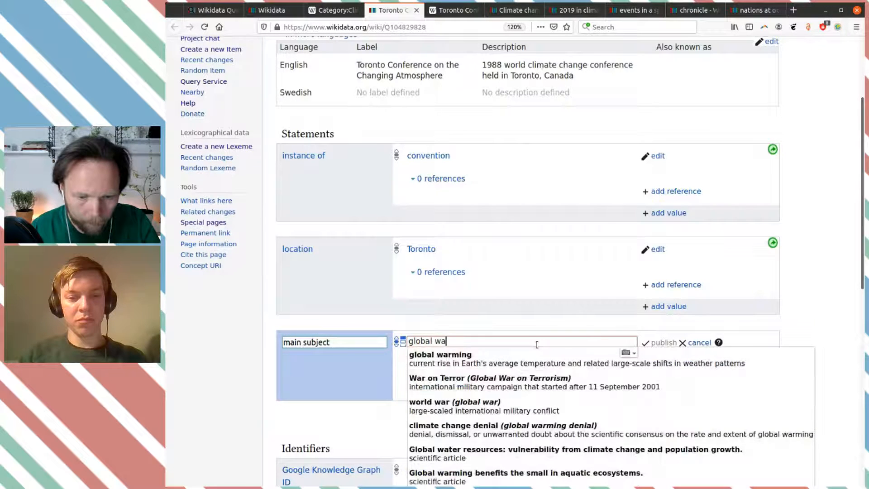
pyautogui.click(444, 355)
pyautogui.click(655, 342)
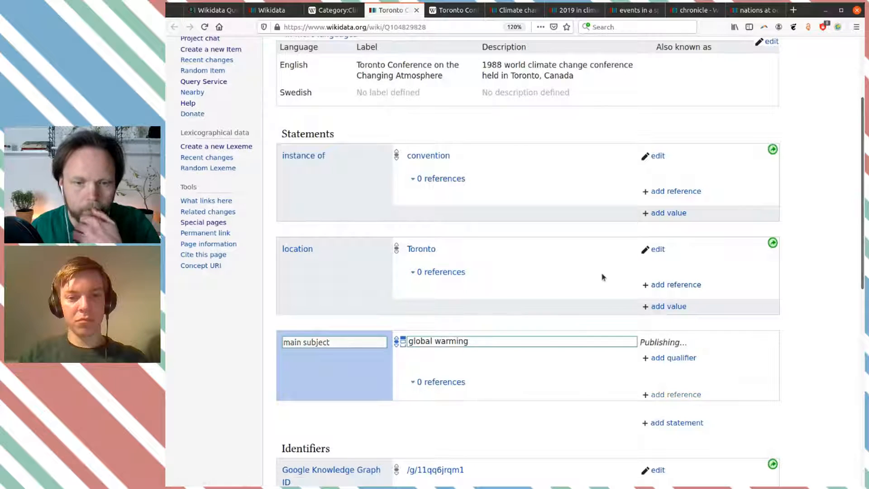
# Look up the opening date in the conference's Wikipedia article and add a start time statement of June 27 1988 to the Wikidata item.
pyautogui.click(455, 11)
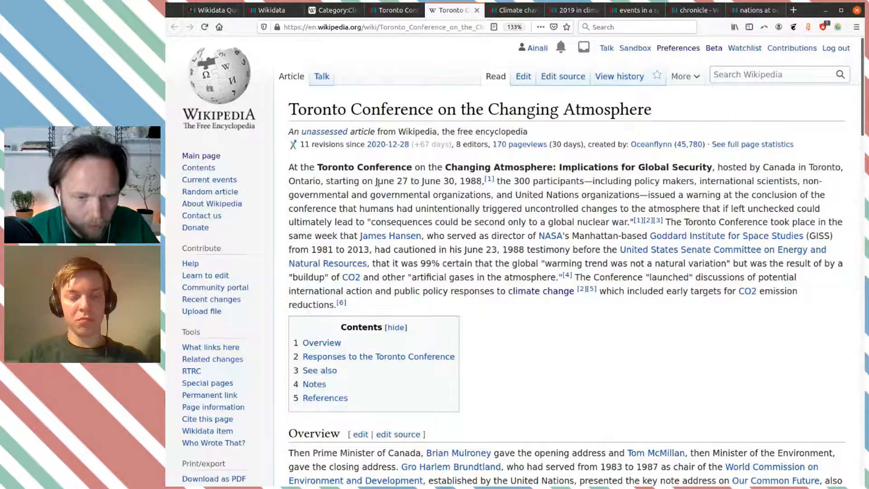
pyautogui.moveTo(374, 181); pyautogui.dragTo(409, 181)
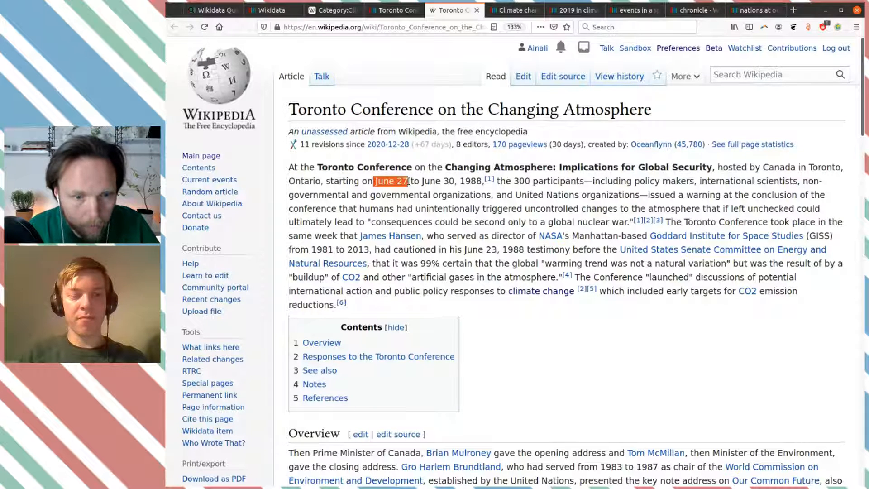
pyautogui.hotkey('ctrl', 'pageup')
pyautogui.scroll(-4, 640, 372)
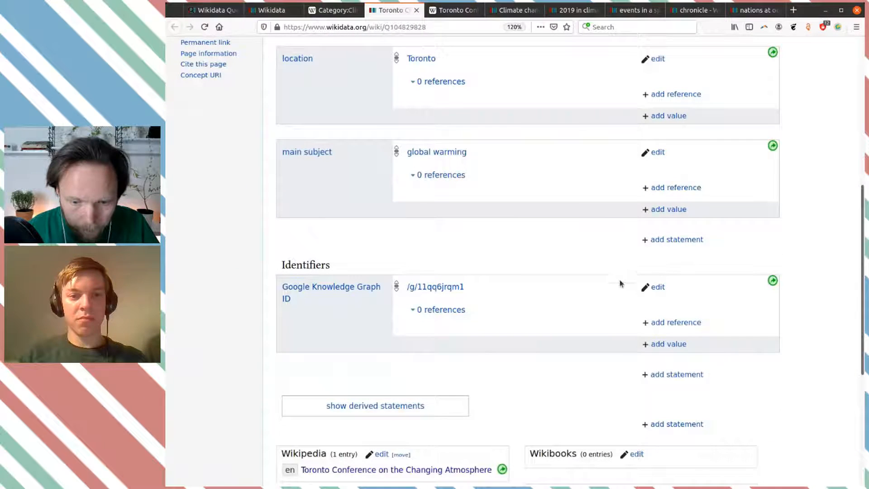
pyautogui.click(571, 240)
pyautogui.write('s')
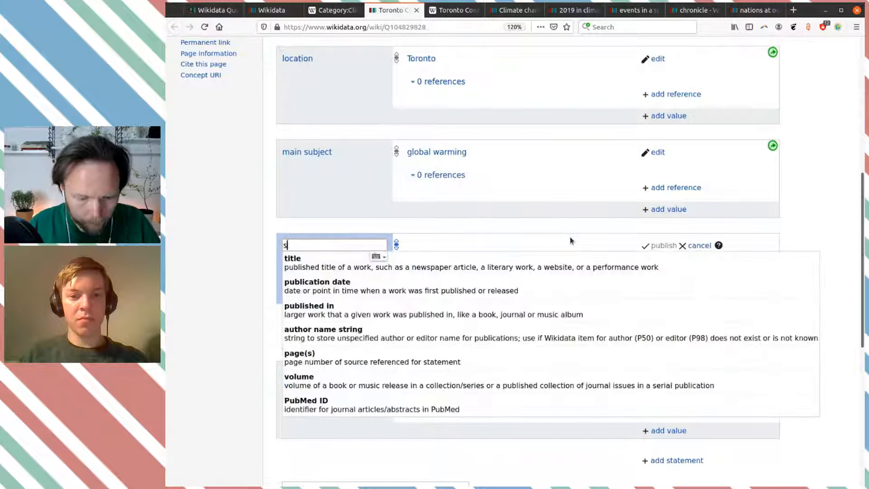
pyautogui.write('tar')
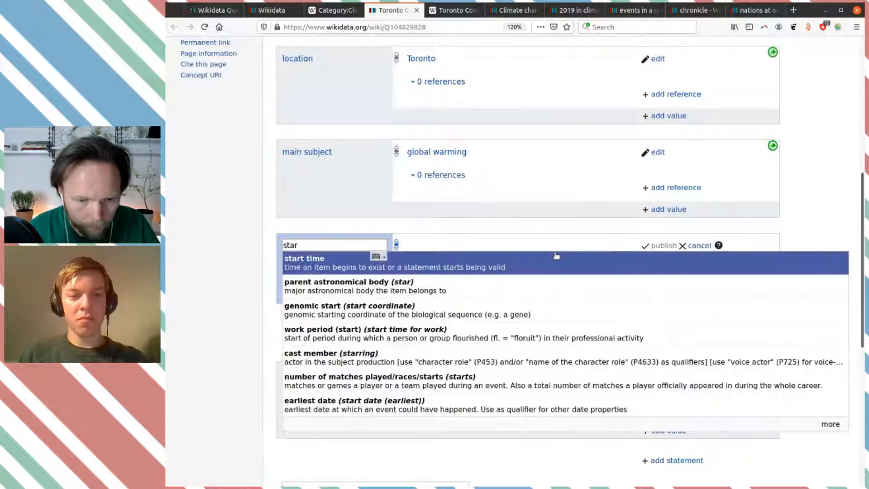
pyautogui.click(555, 256)
pyautogui.write('June 27 1')
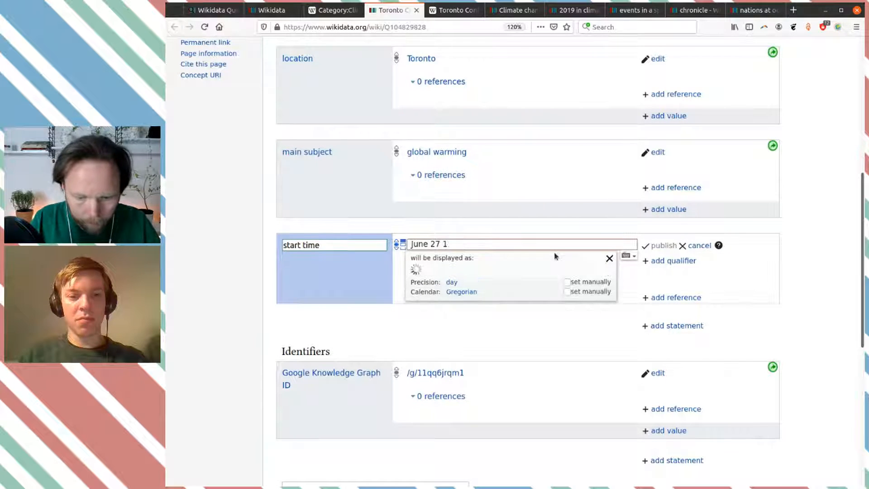
pyautogui.write('988')
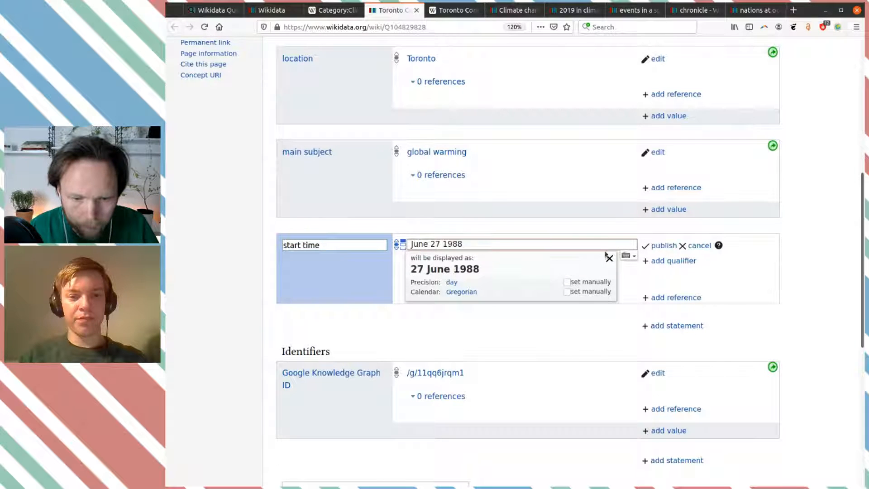
# Open the conference report PDF cited for the dates in the Wikipedia article, check the dates, and copy its URL.
pyautogui.click(454, 10)
pyautogui.moveTo(490, 180)
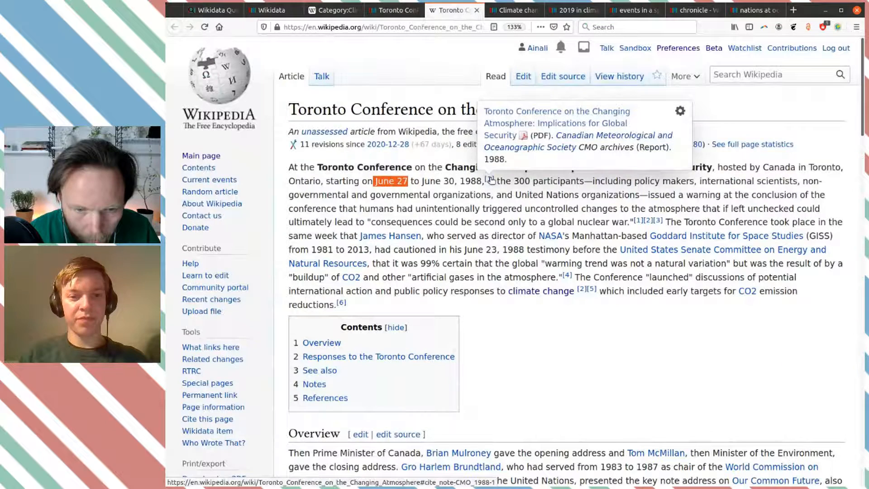
pyautogui.click(516, 115)
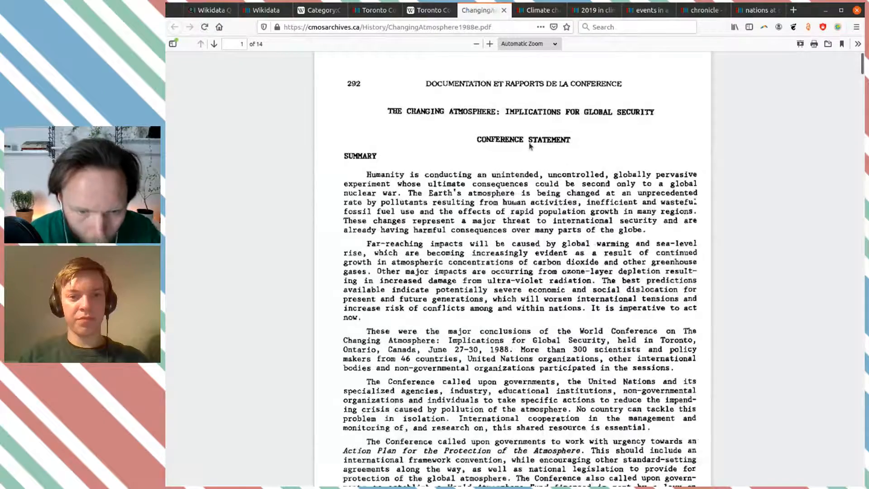
pyautogui.scroll(-5, 529, 144)
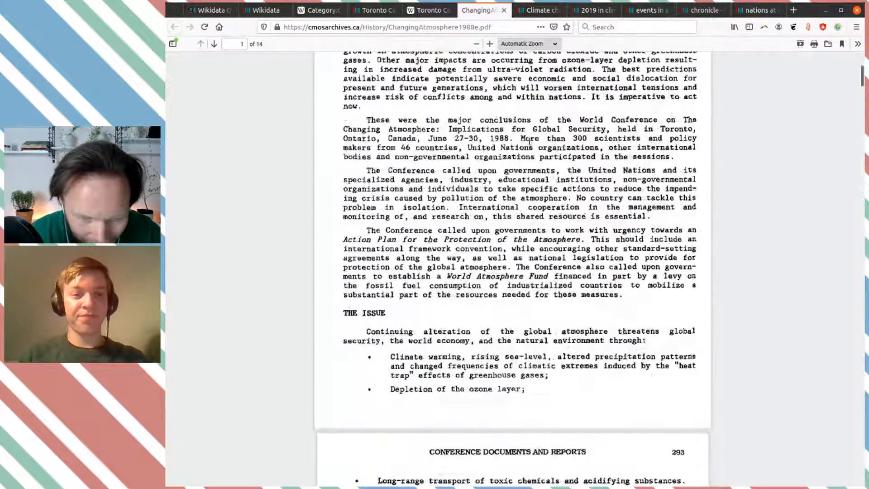
pyautogui.scroll(5, 530, 142)
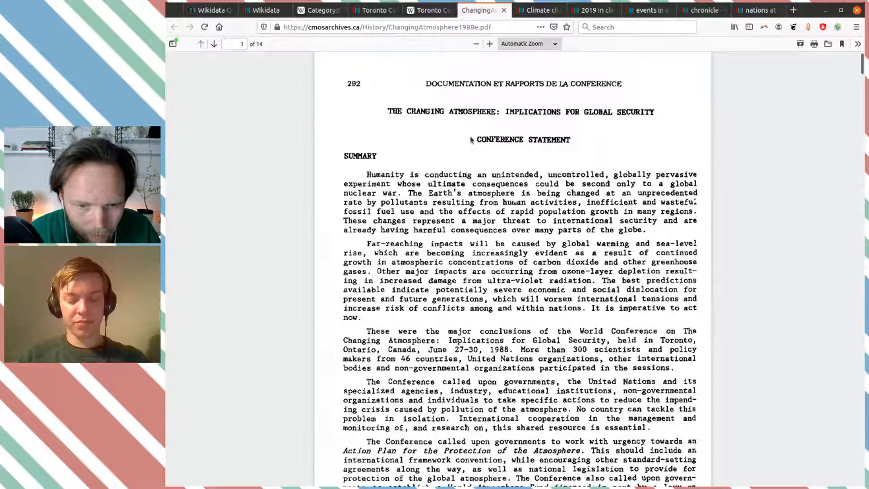
pyautogui.click(415, 25)
pyautogui.hotkey('ctrl', 'v')
pyautogui.press('Return')
pyautogui.click(368, 10)
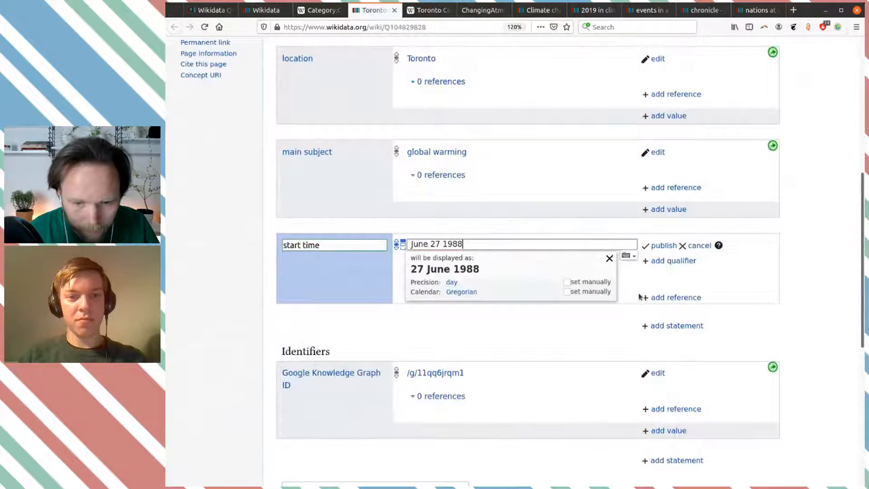
pyautogui.click(689, 300)
pyautogui.write('refe')
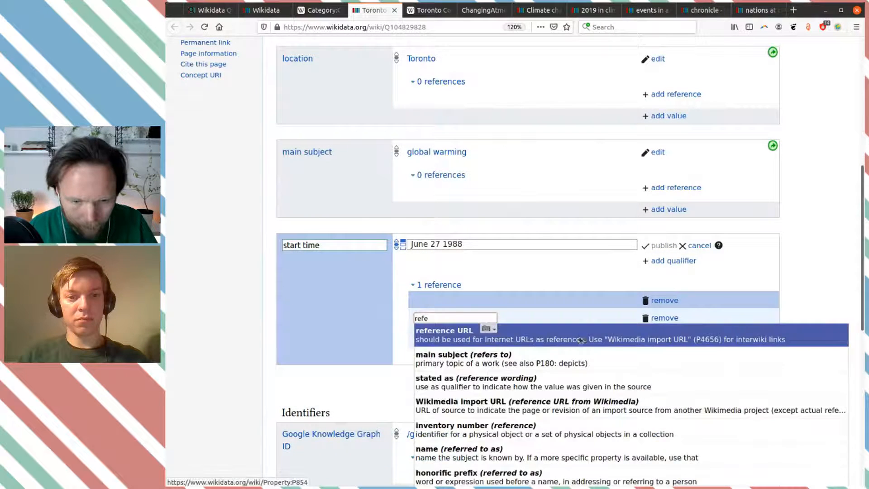
pyautogui.click(581, 340)
pyautogui.write('https://cmosarchives.ca/History/ChangingAtmosphere1988e.pdf')
pyautogui.click(659, 340)
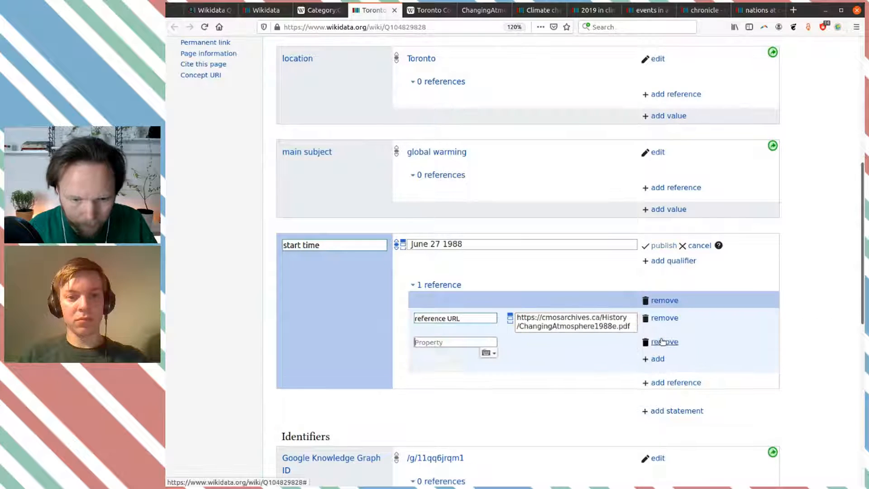
pyautogui.write('retr')
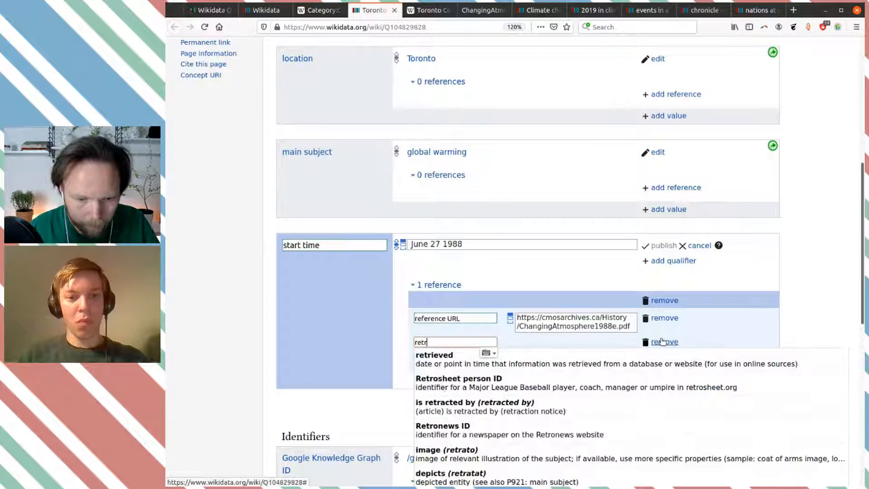
pyautogui.click(617, 358)
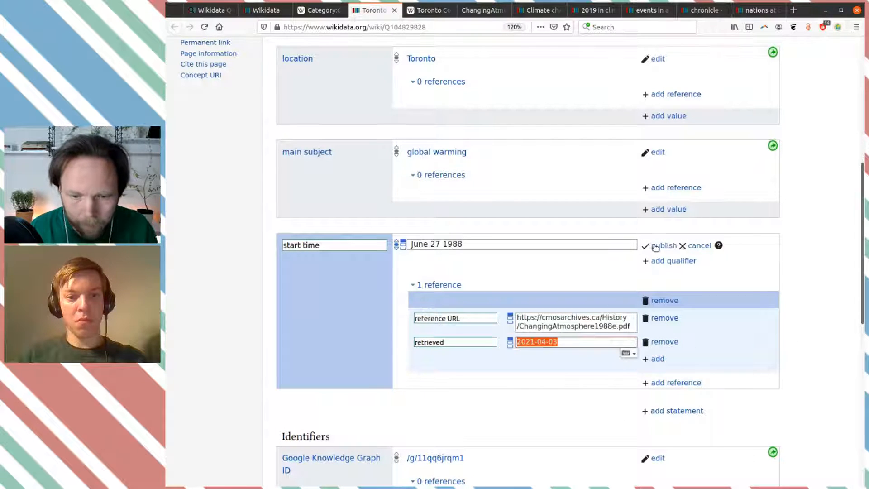
pyautogui.click(655, 246)
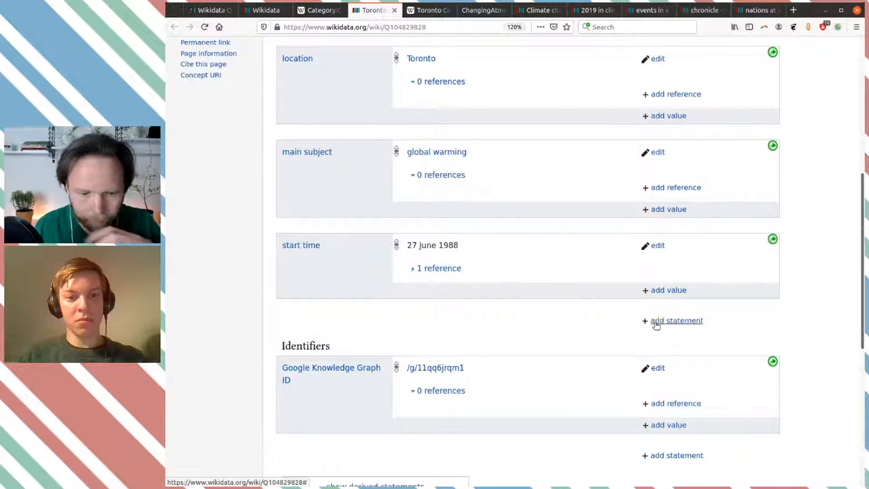
# Add an end time statement with the value 30 June 1988, checked against the Wikipedia article, and publish it.
pyautogui.click(655, 324)
pyautogui.write('end')
pyautogui.press('Down')
pyautogui.press('Return')
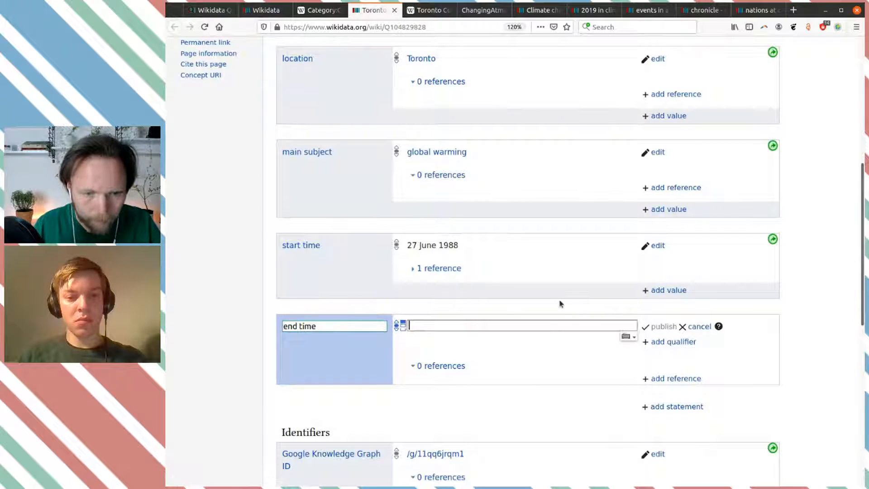
pyautogui.hotkey('ctrl', 'Tab')
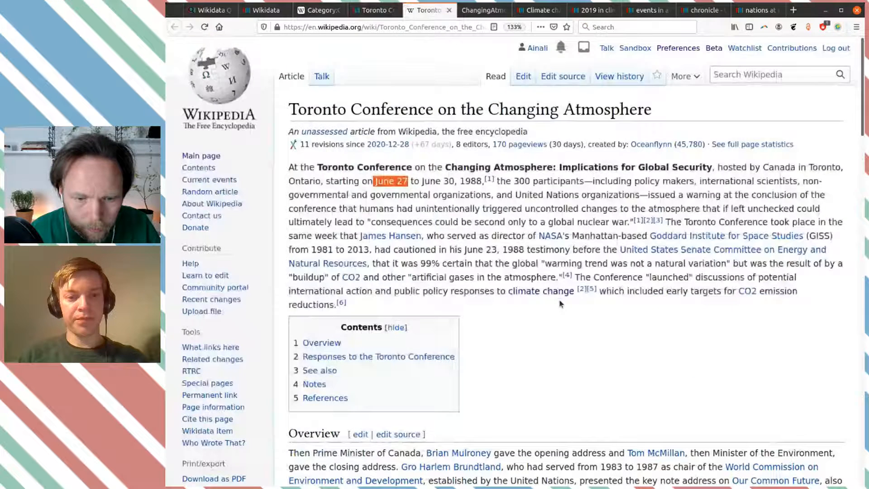
pyautogui.hotkey('ctrl', 'shift', 'Tab')
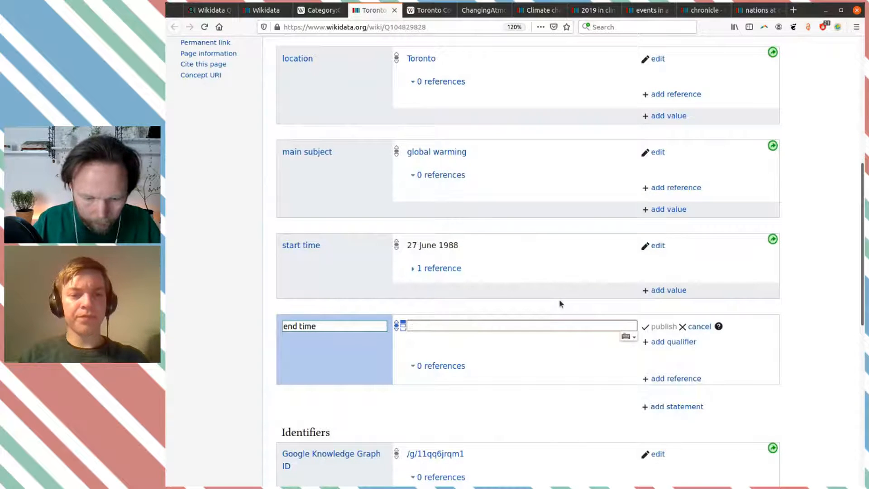
pyautogui.write('30 June 1')
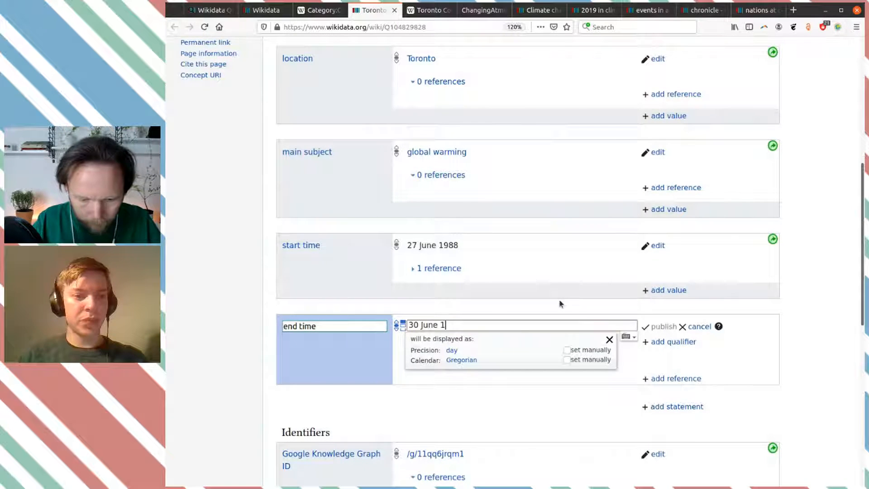
pyautogui.write('988')
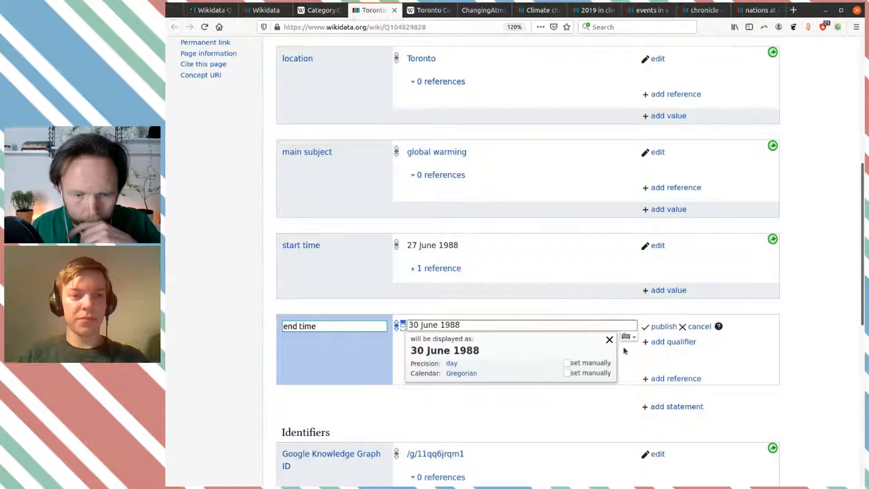
pyautogui.click(663, 327)
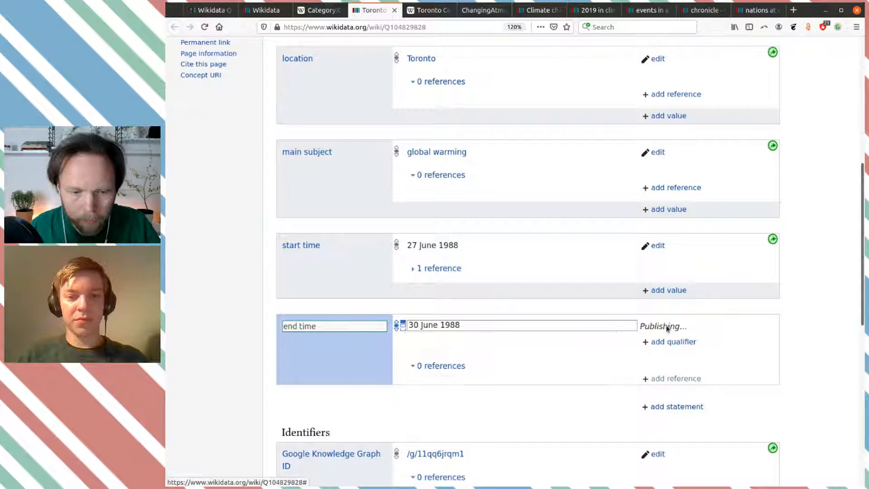
# Reload the item, copy the start time's reference, and insert it into the end time statement.
pyautogui.click(204, 28)
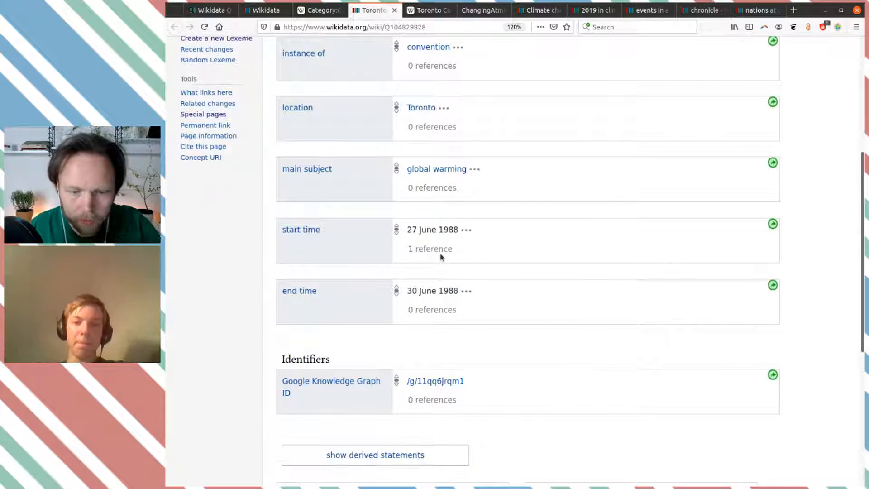
pyautogui.scroll(-2, 453, 304)
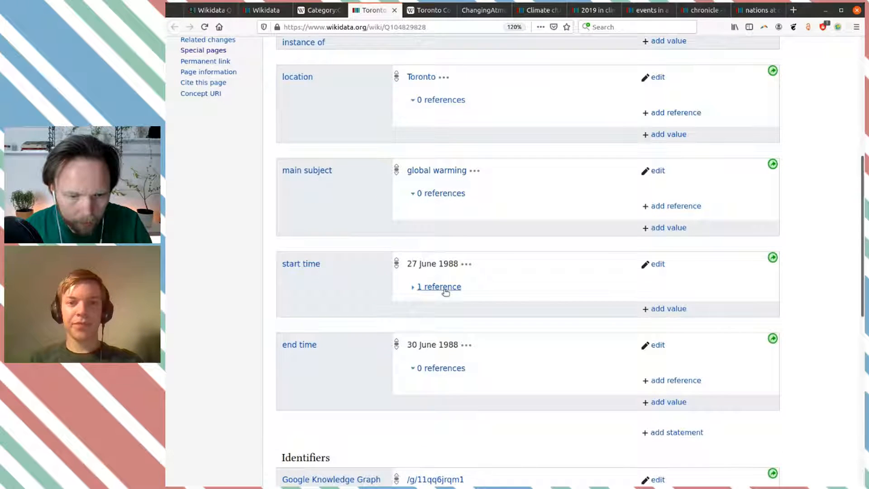
pyautogui.click(446, 289)
pyautogui.click(657, 303)
pyautogui.scroll(-3, 660, 304)
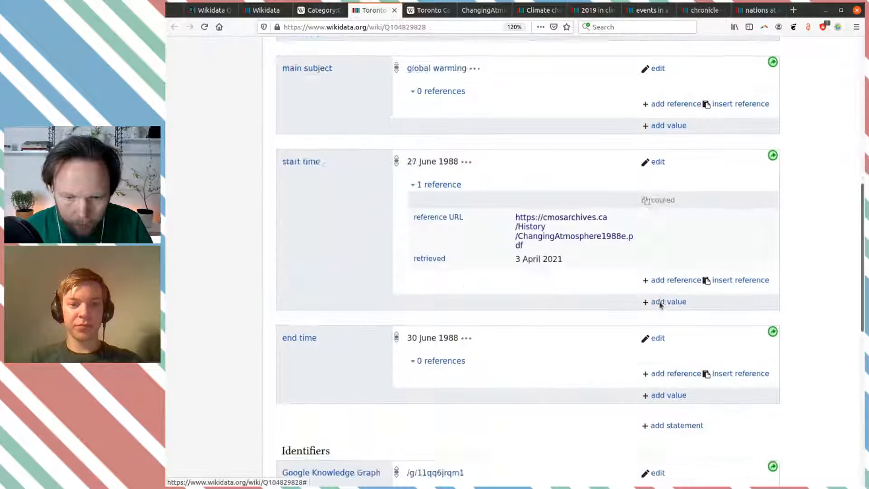
pyautogui.scroll(-3, 661, 304)
pyautogui.click(729, 285)
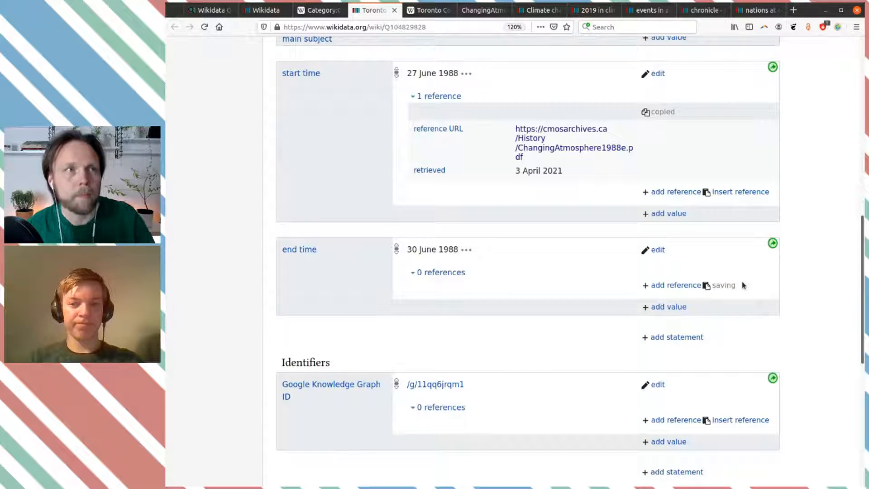
# Look over the Toronto conference item's statements and return to the article list of Wikipedia's Climate change category.
pyautogui.scroll(15, 768, 271)
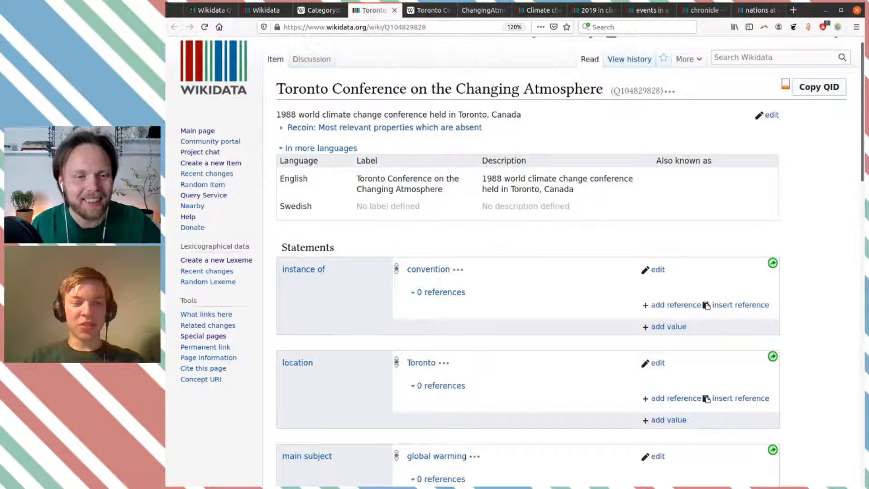
pyautogui.scroll(-2, 661, 177)
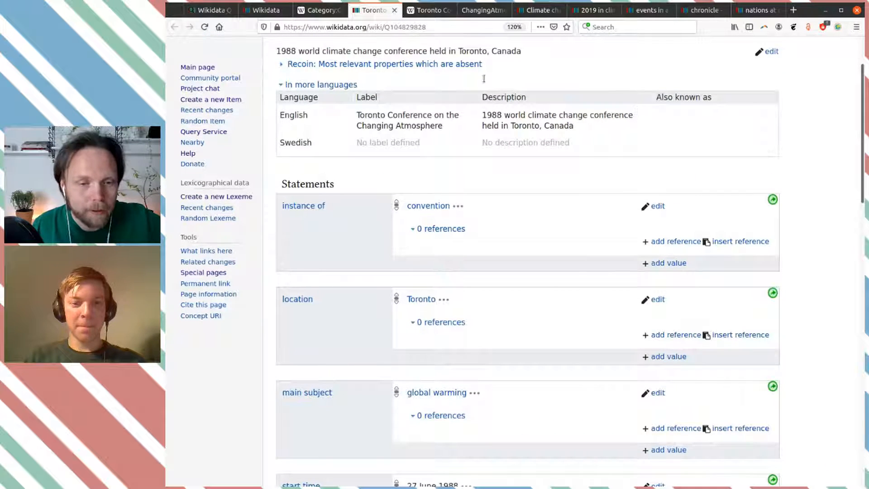
pyautogui.hotkey('ctrl', 'pageup')
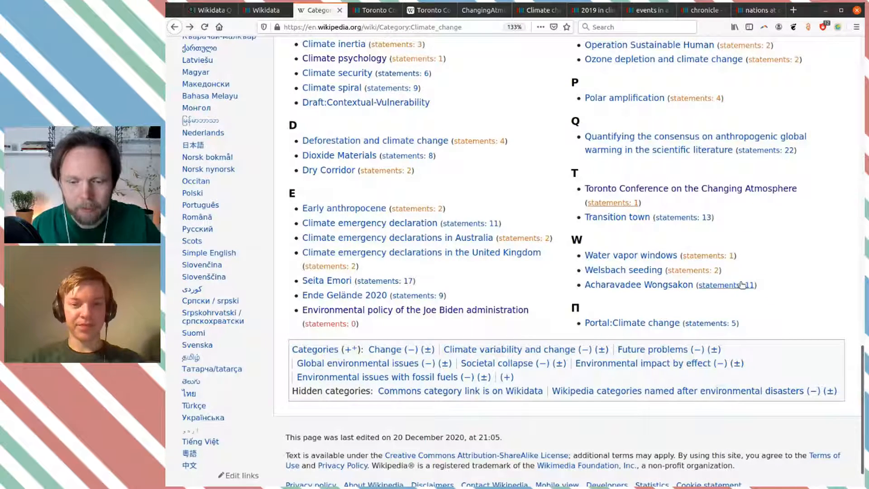
pyautogui.scroll(2, 741, 285)
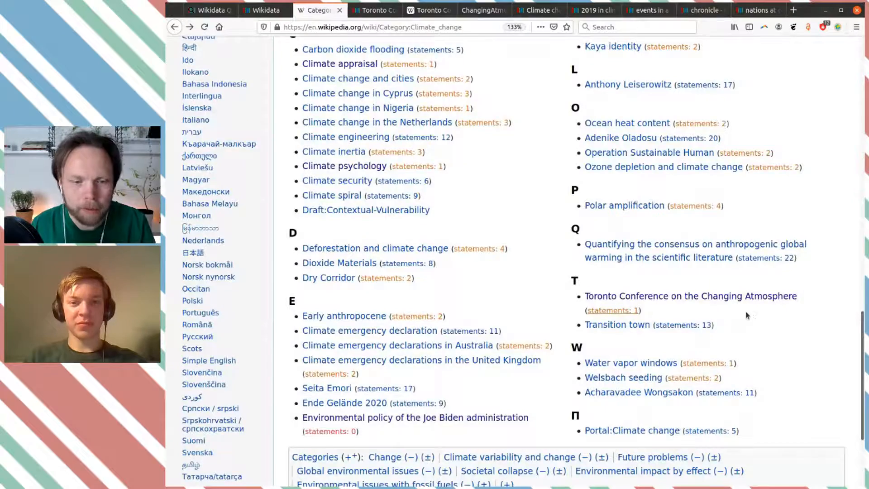
# From the Wikimedia Commons category Kilimanjaro, open Kilimanjaro by year and its subcategory Kilimanjaro in 1929.
pyautogui.scroll(8, 746, 315)
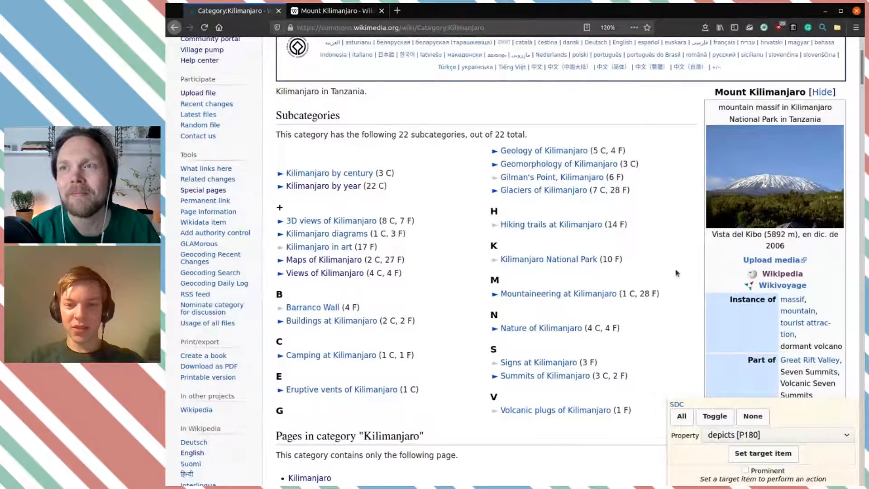
pyautogui.moveTo(541, 224)
pyautogui.scroll(3, 542, 224)
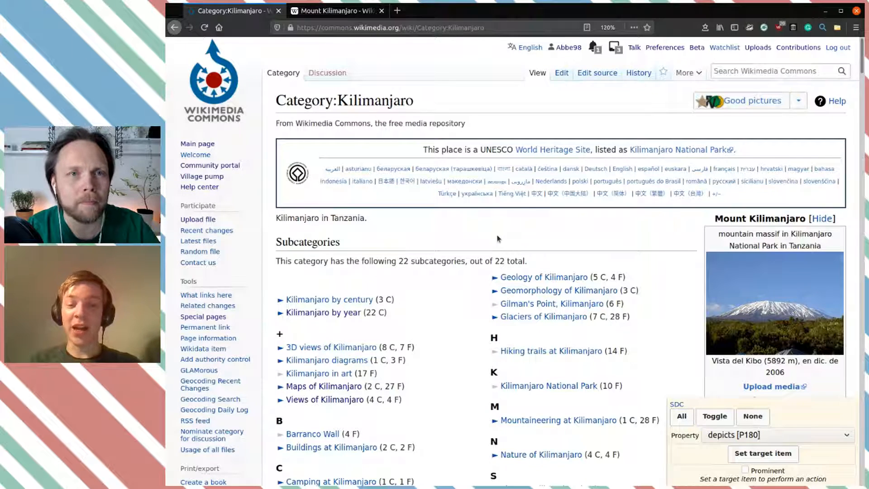
pyautogui.click(346, 317)
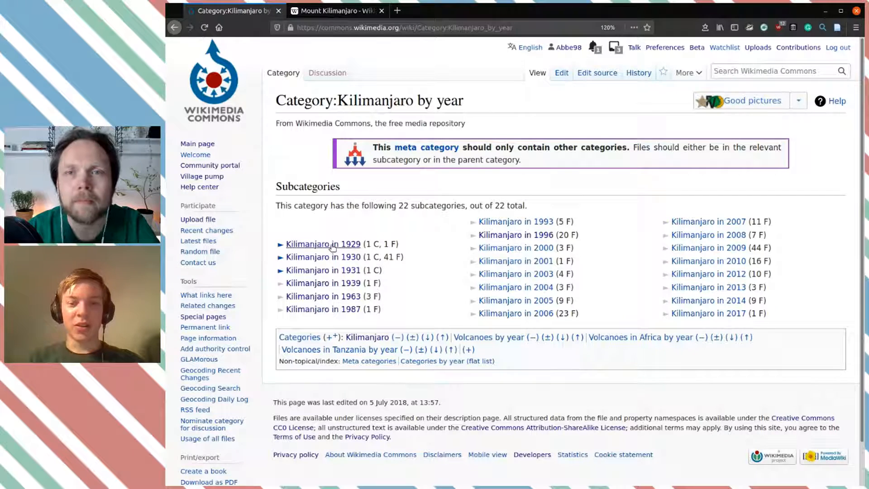
pyautogui.moveTo(335, 247)
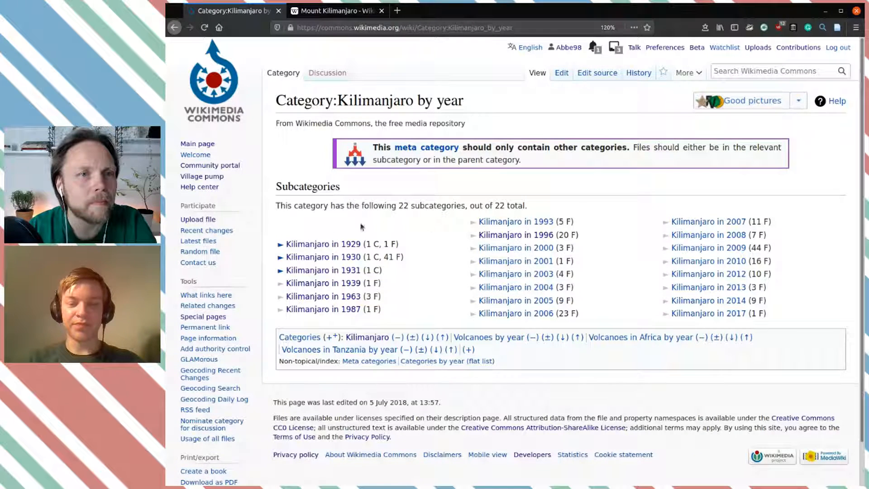
pyautogui.click(321, 244)
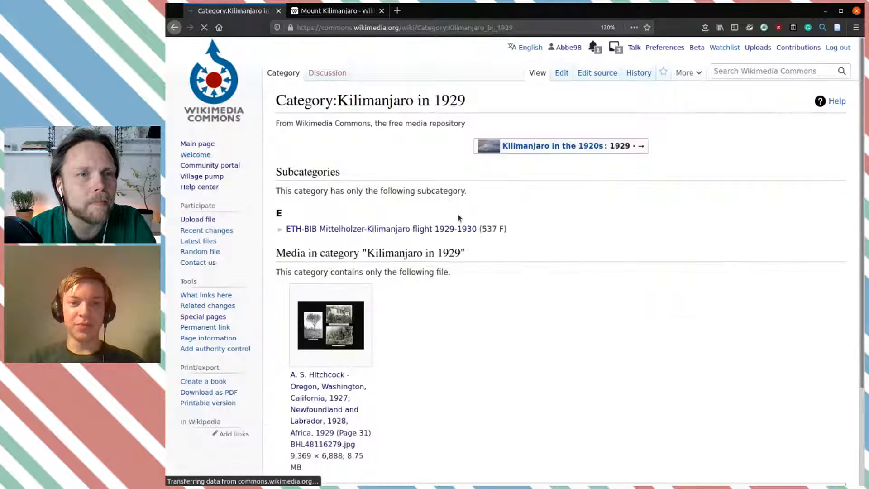
# Look through the 1929 category and open its subcategory ETH-BIB Mittelholzer-Kilimanjaro flight 1929-1930.
pyautogui.scroll(-3, 511, 318)
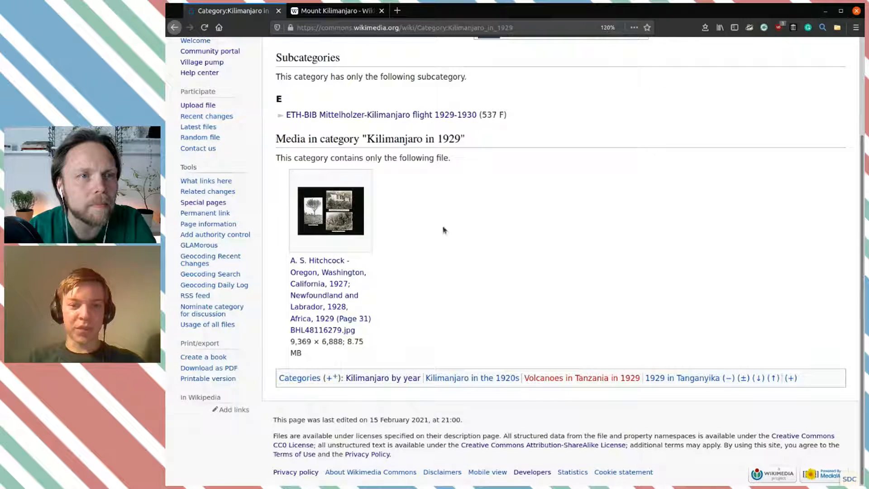
pyautogui.scroll(3, 435, 219)
pyautogui.click(415, 230)
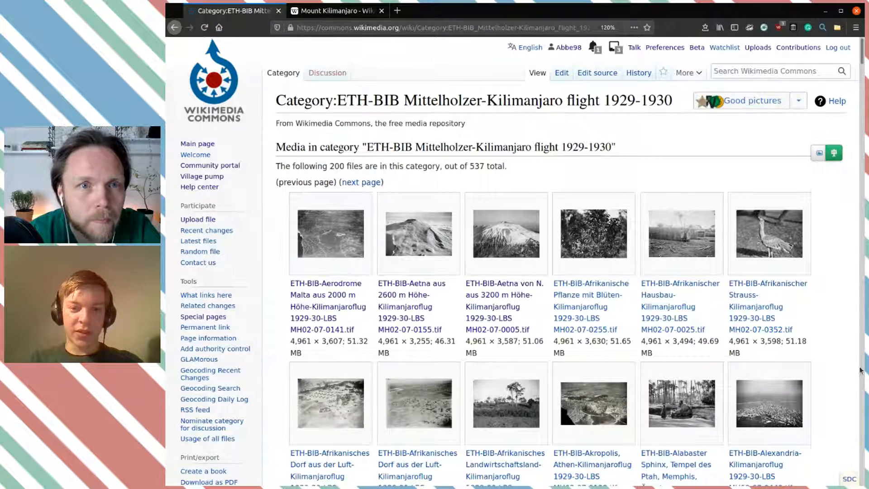
# Search the category page for "kibo" and open the first matching file, Blick ins Kraterloch des Kibo, in a new tab.
pyautogui.hotkey('ctrl', 'f')
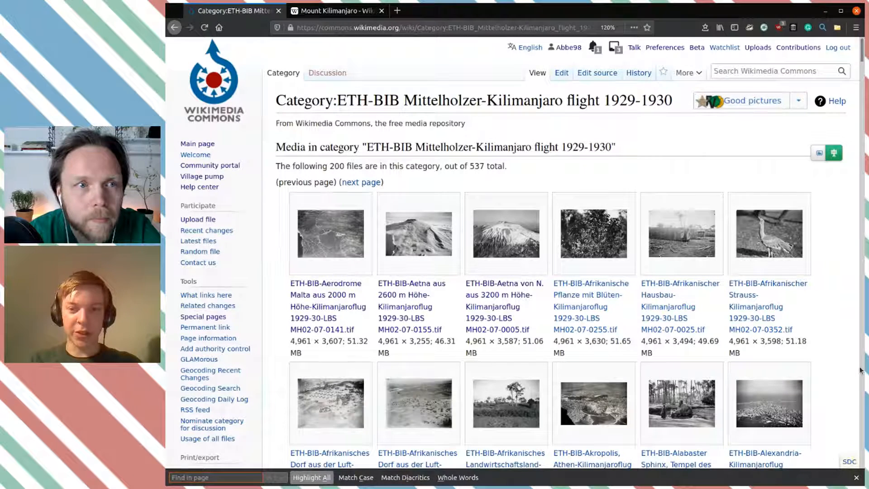
pyautogui.write('kibo')
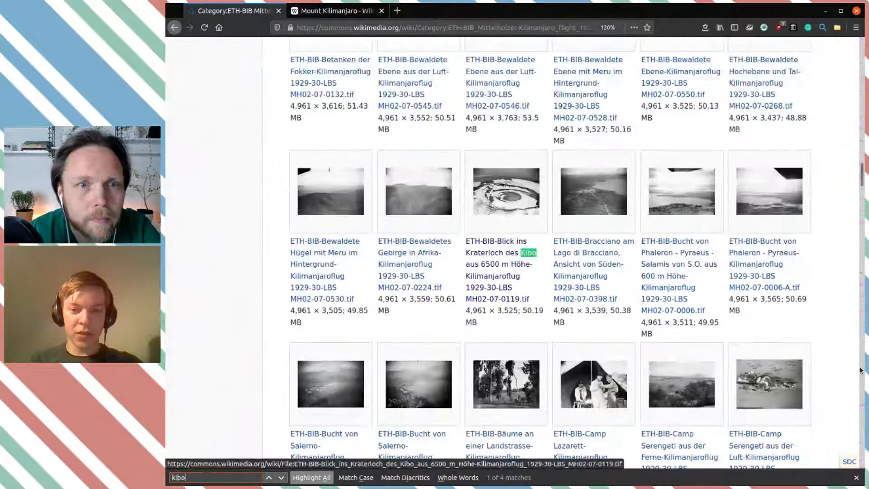
pyautogui.click(503, 259)
pyautogui.middleClick(513, 262)
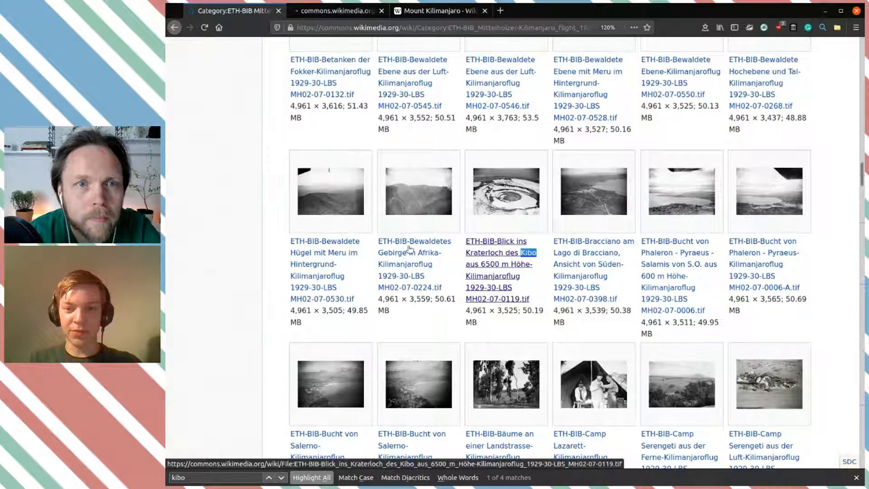
# Open the second and third "kibo" matches, the Credner-Drygalski und Penkgletscher and Einbruchskrater des Kibo files, in new tabs.
pyautogui.click(280, 477)
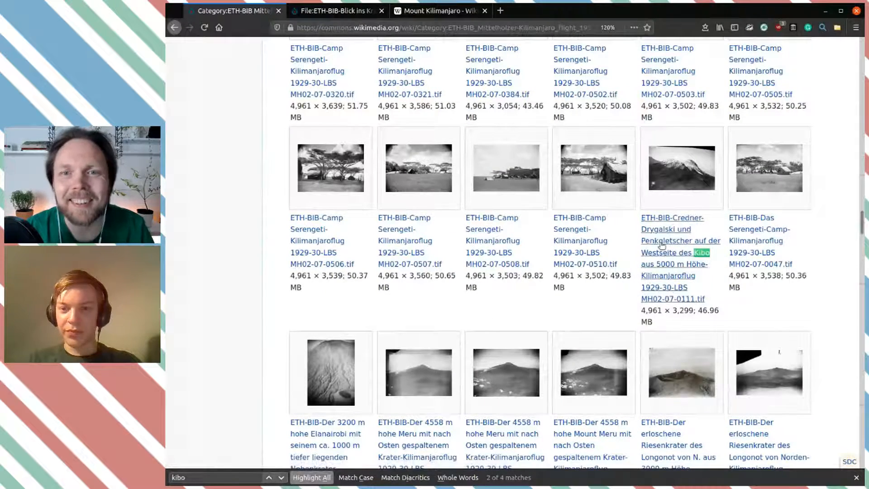
pyautogui.middleClick(679, 254)
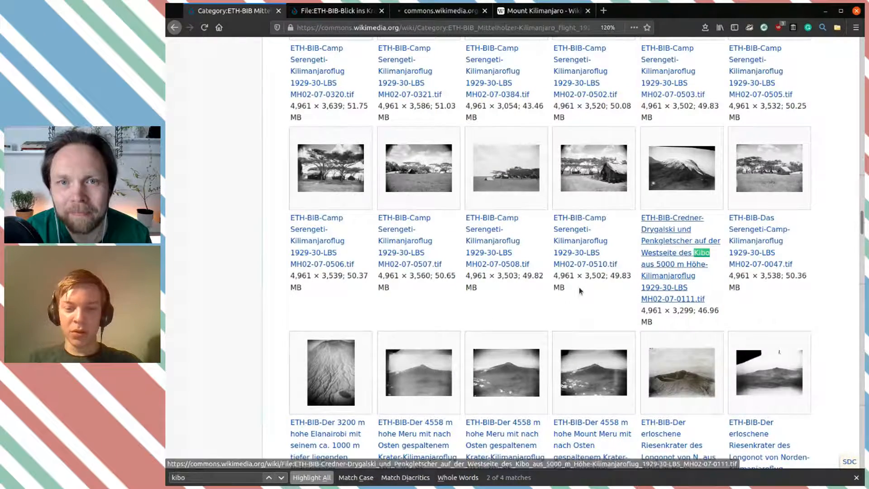
pyautogui.scroll(-7, 579, 287)
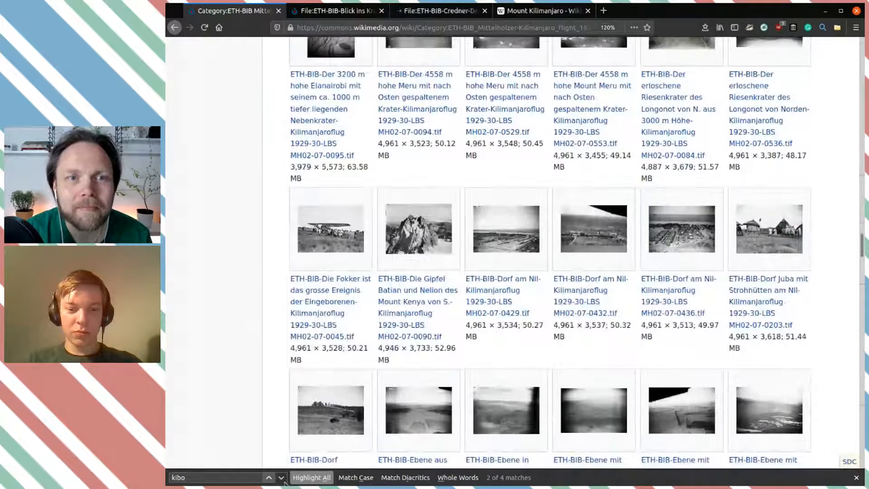
pyautogui.click(280, 478)
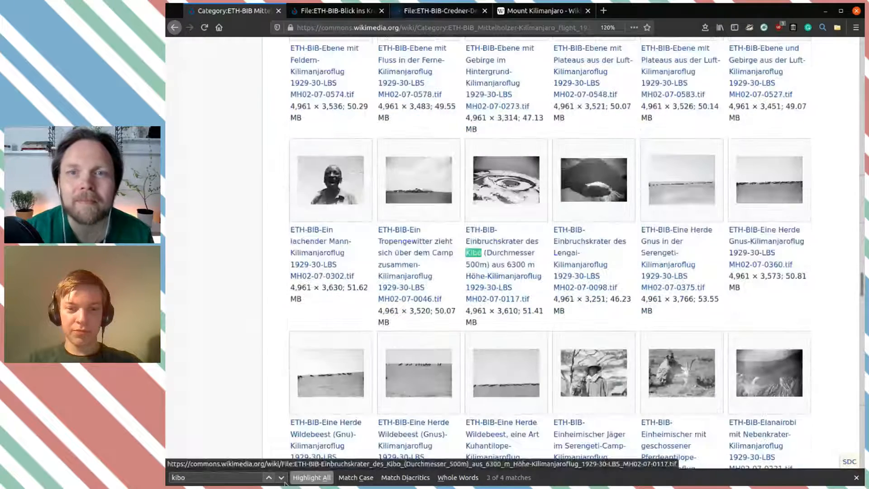
pyautogui.middleClick(487, 257)
# Go to the fourth "kibo" match and open the file Gletscherdach des Kibo mit Kraterring aus 5900 m Höhe.
pyautogui.scroll(-5, 416, 291)
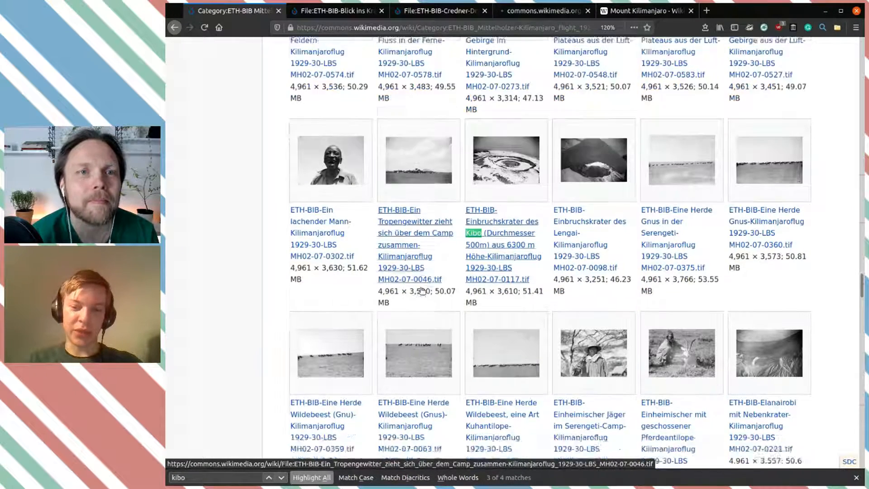
pyautogui.press('Return')
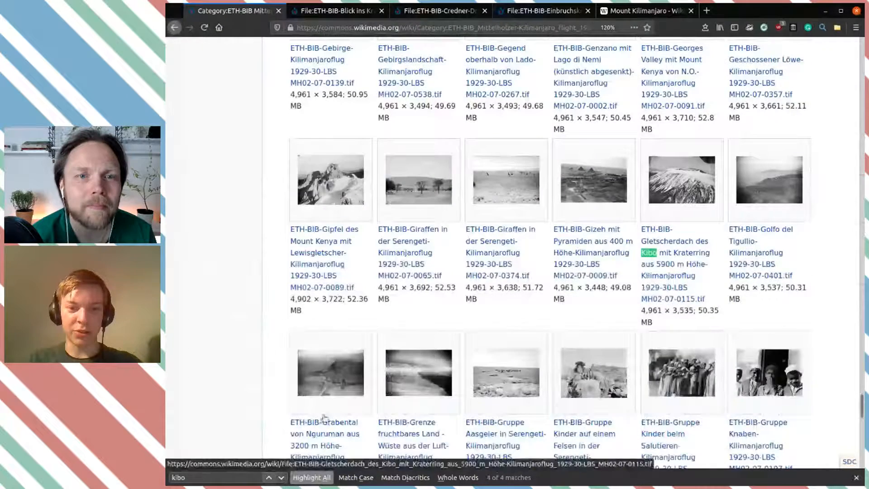
pyautogui.hotkey('ctrl', 'Return')
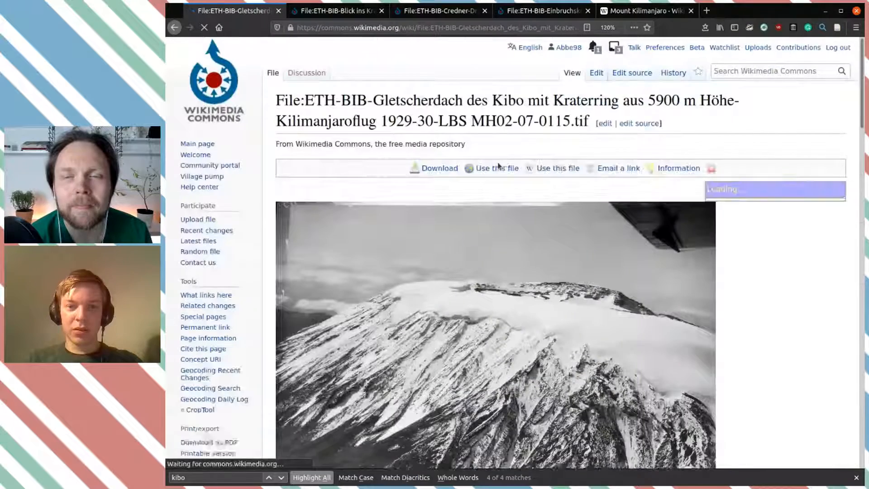
# Examine the Gletscherdach des Kibo photo, its category list, captions and summary on the file page.
pyautogui.scroll(-2, 527, 290)
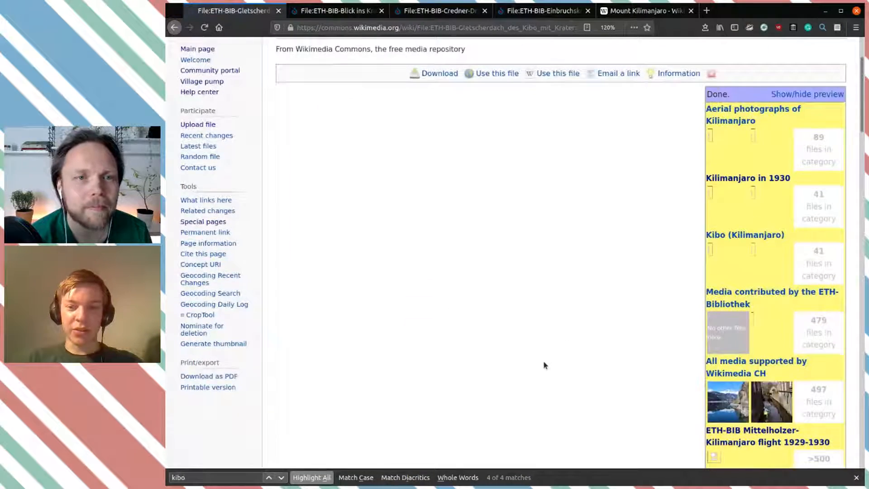
pyautogui.scroll(-8, 543, 361)
pyautogui.scroll(-4, 546, 363)
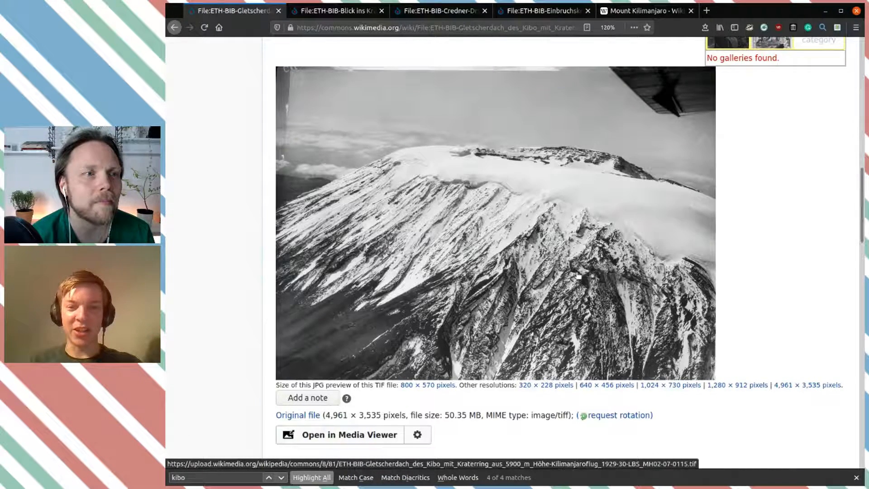
pyautogui.scroll(-9, 578, 275)
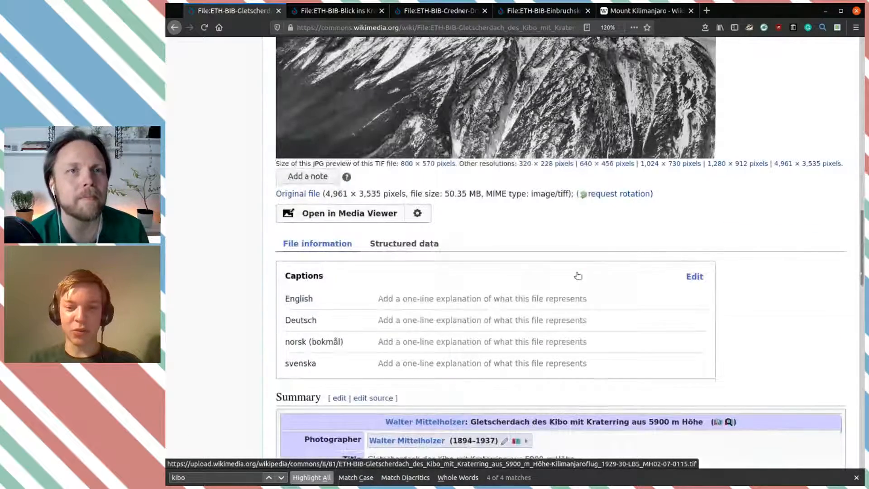
pyautogui.scroll(-13, 578, 275)
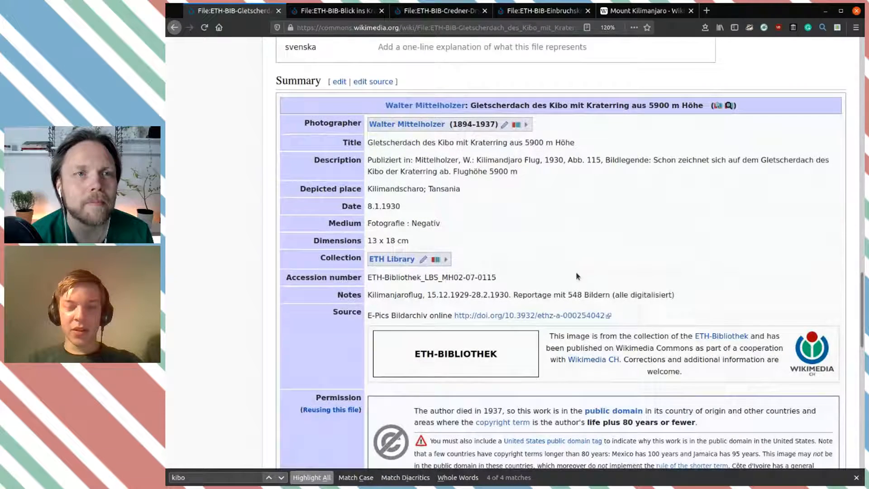
# Check the file's structured data for depicted items and compare it with the summary in the file information.
pyautogui.scroll(15, 578, 276)
pyautogui.click(405, 304)
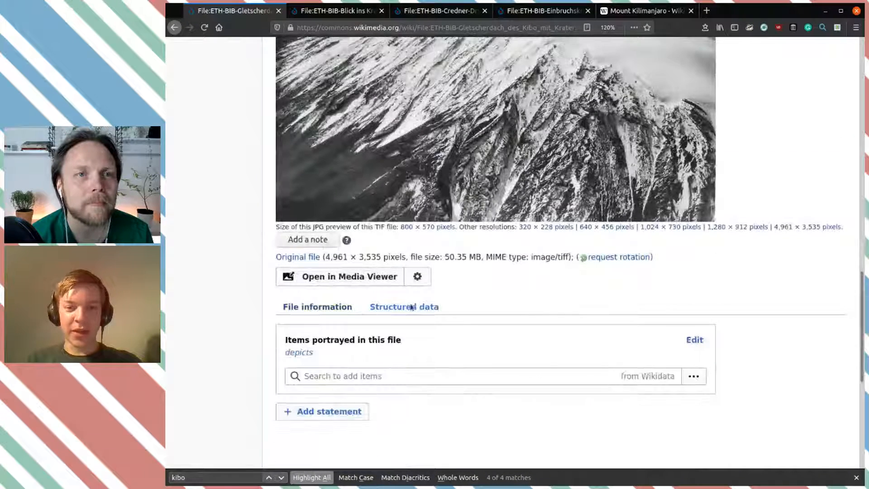
pyautogui.scroll(-5, 550, 286)
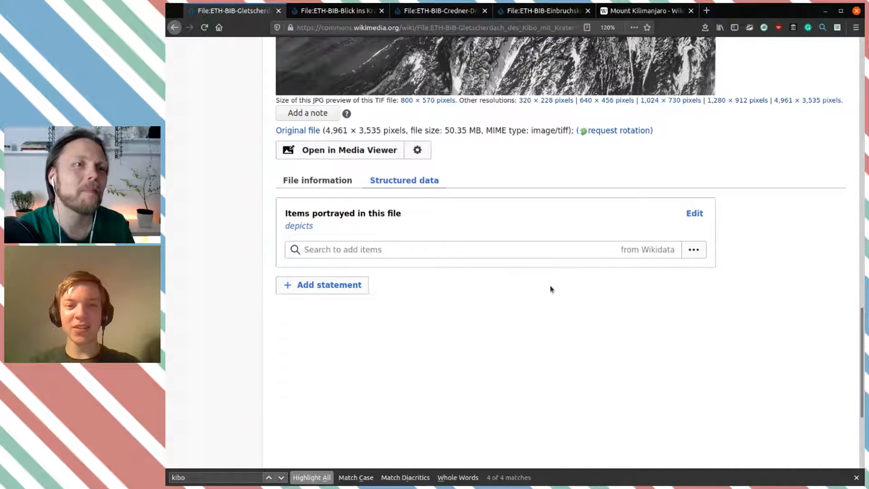
pyautogui.click(323, 184)
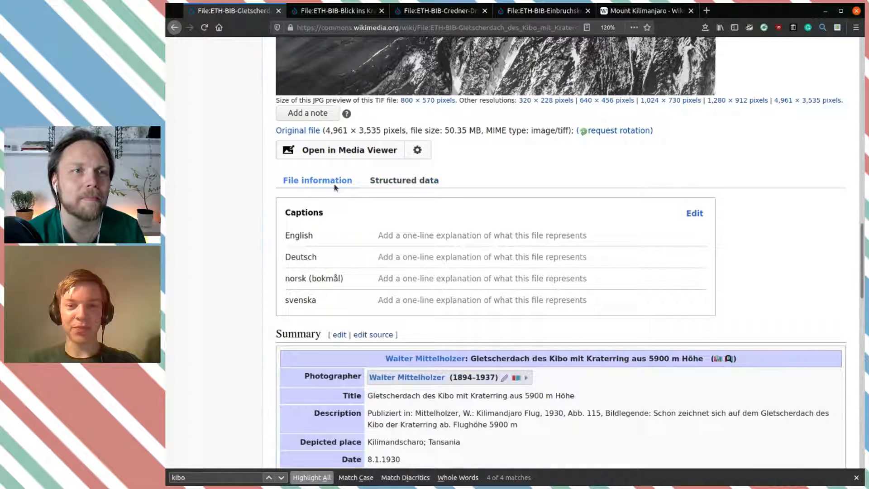
pyautogui.scroll(-10, 525, 278)
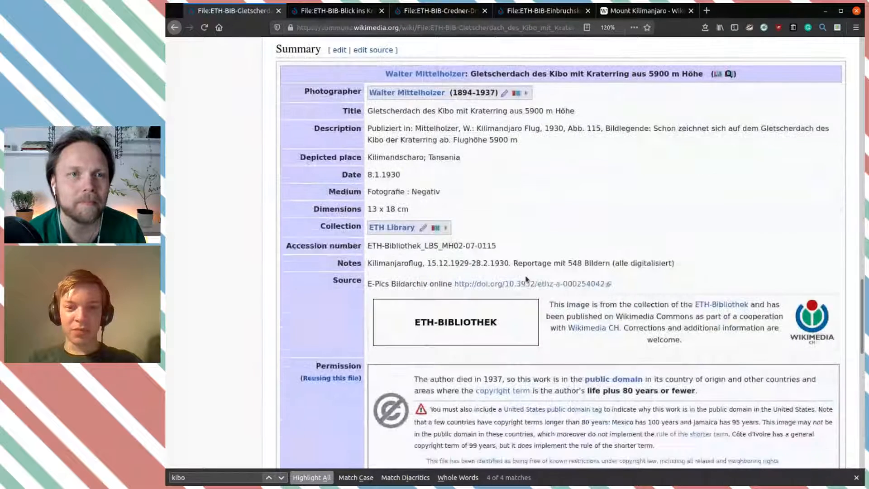
pyautogui.scroll(2, 526, 279)
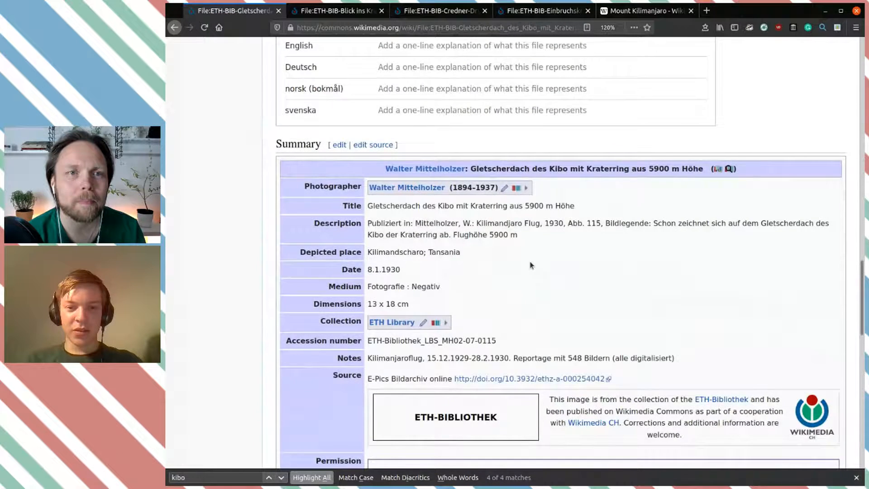
# Add Mount Kibo, the highest mountain in the Kilimanjaro massif, as an item depicted in the file and publish the change.
pyautogui.scroll(5, 531, 266)
pyautogui.click(405, 221)
pyautogui.click(384, 286)
pyautogui.write('mo')
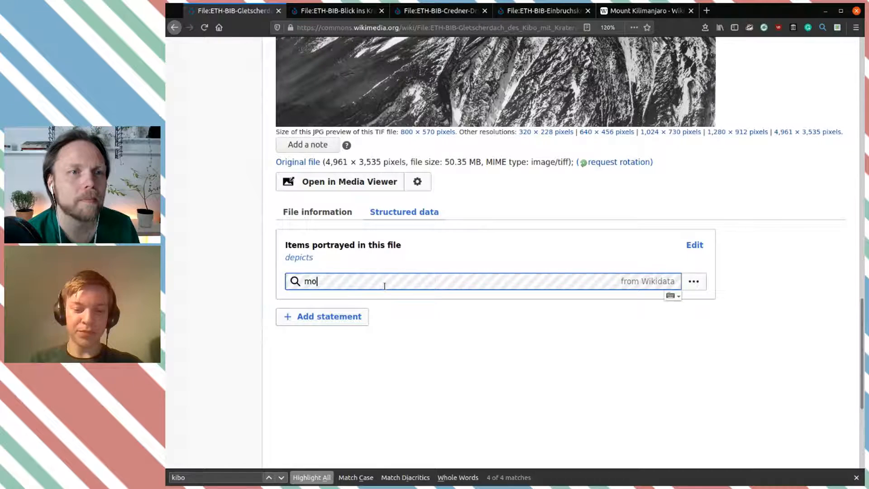
pyautogui.write('unt kibo')
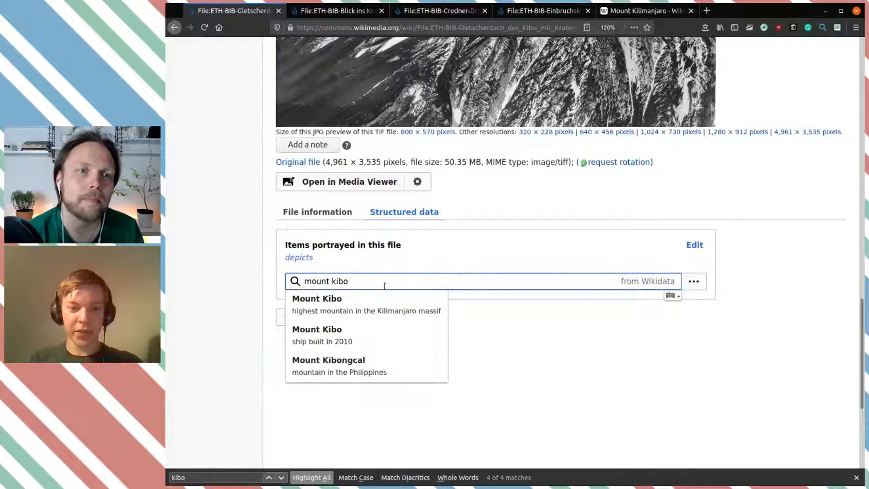
pyautogui.click(406, 307)
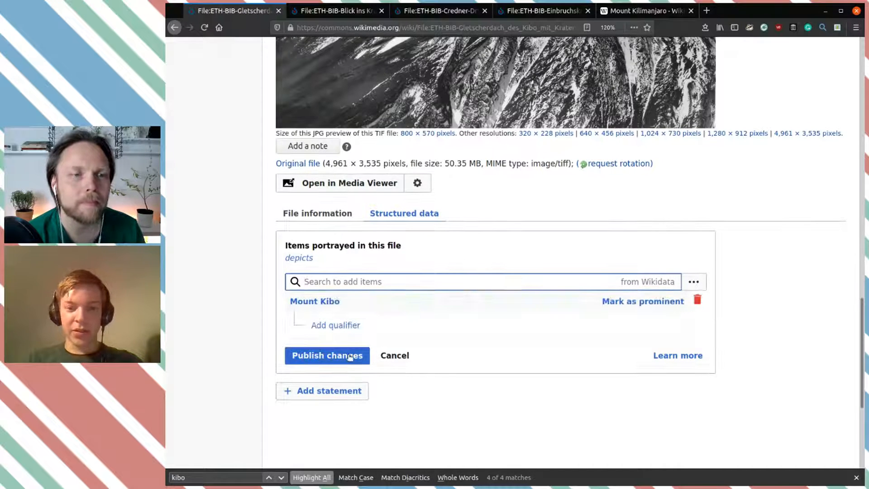
pyautogui.click(349, 357)
# Review the photo, the categories the file belongs to, and its depicts statement.
pyautogui.scroll(7, 644, 203)
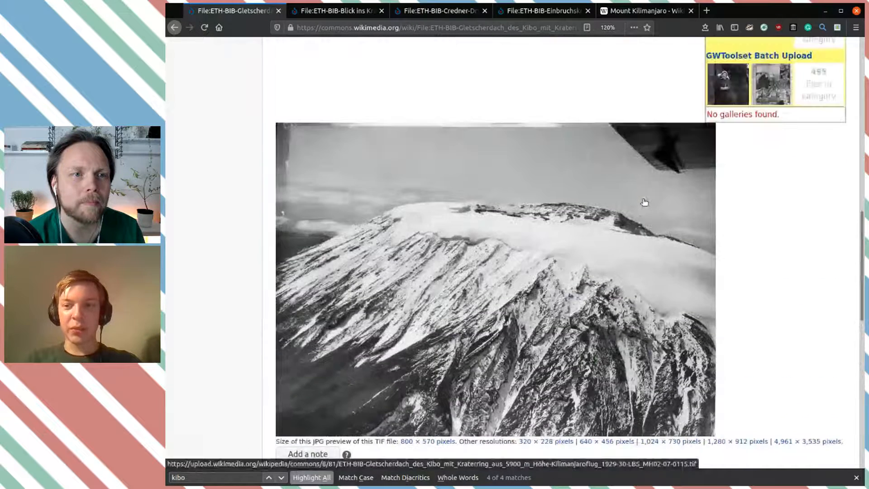
pyautogui.scroll(8, 644, 202)
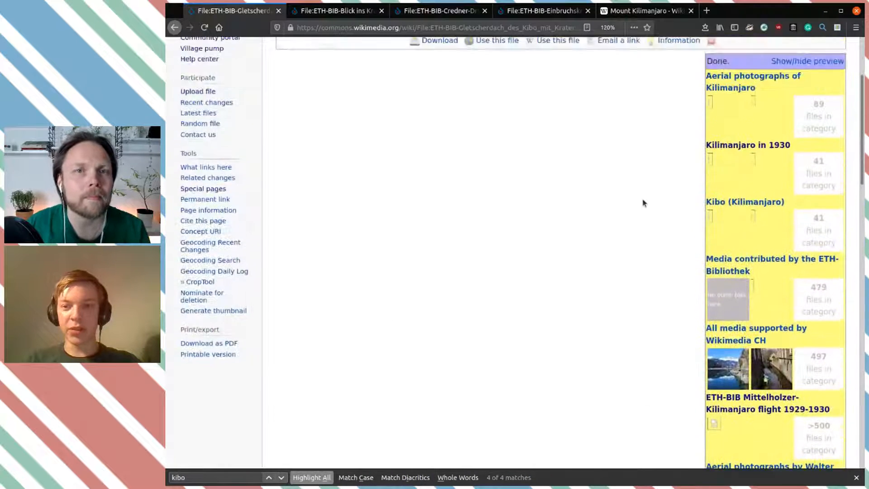
pyautogui.scroll(1, 644, 203)
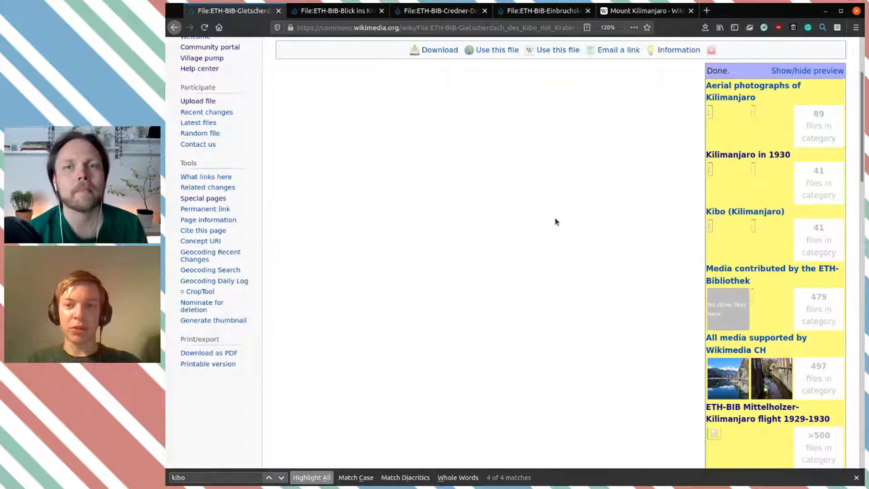
pyautogui.scroll(-15, 556, 221)
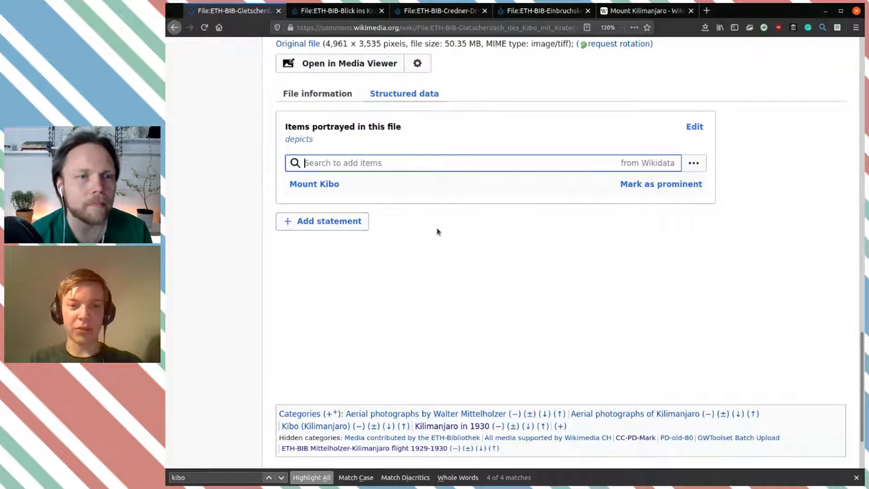
# Return to the file information and read the caption fields, summary details and permission section.
pyautogui.scroll(1, 436, 227)
pyautogui.click(326, 124)
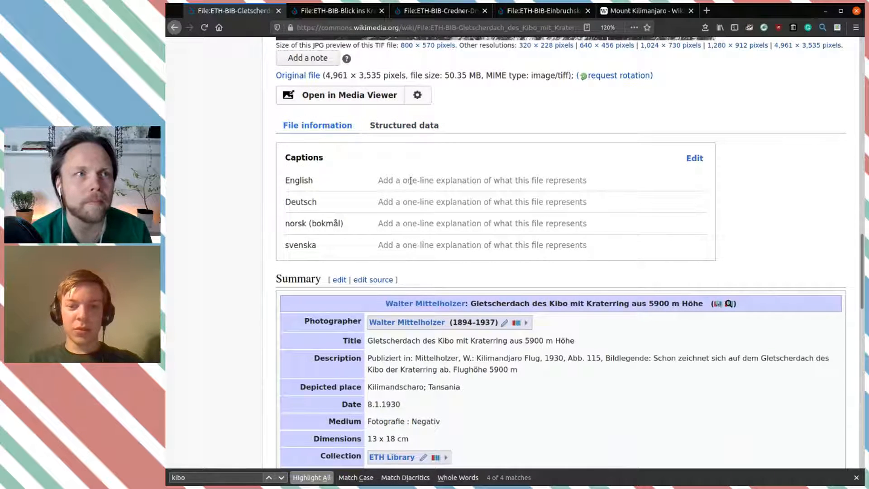
pyautogui.scroll(-2, 410, 180)
pyautogui.scroll(-6, 411, 180)
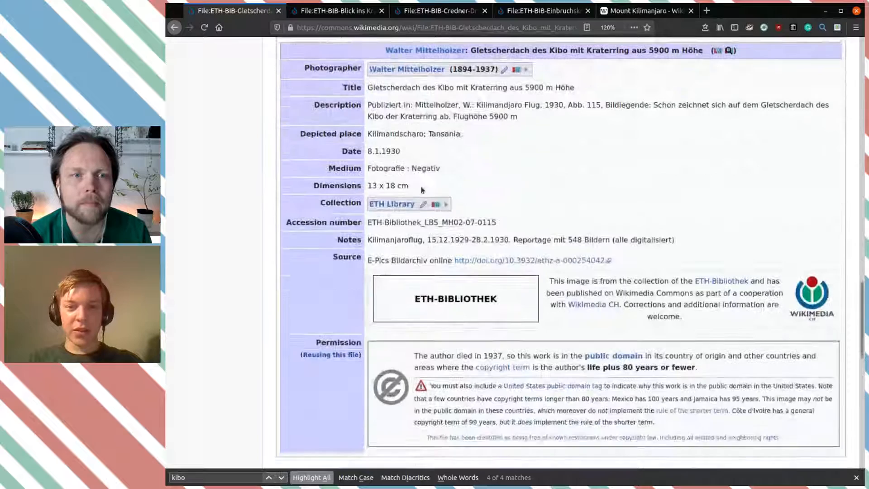
# Add an inception statement of 8 January 1930, using the date 8.1.1930 from the file's summary, and publish the change.
pyautogui.moveTo(406, 153); pyautogui.dragTo(370, 150)
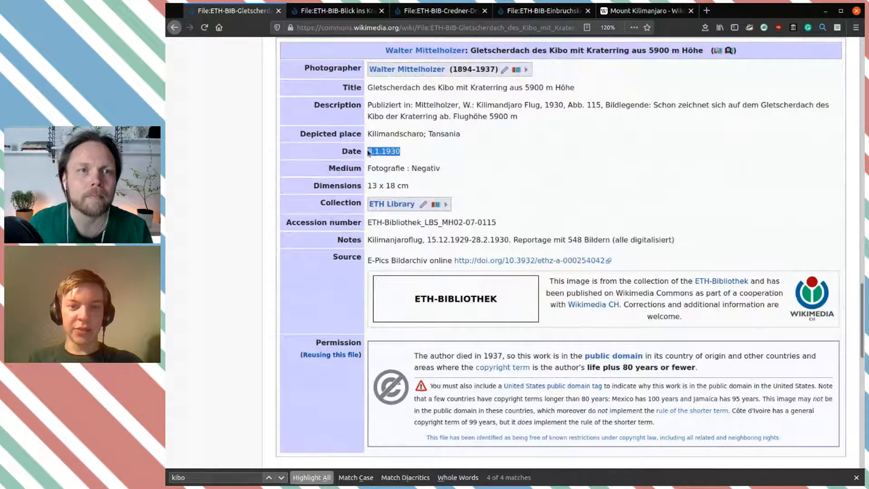
pyautogui.scroll(13, 426, 164)
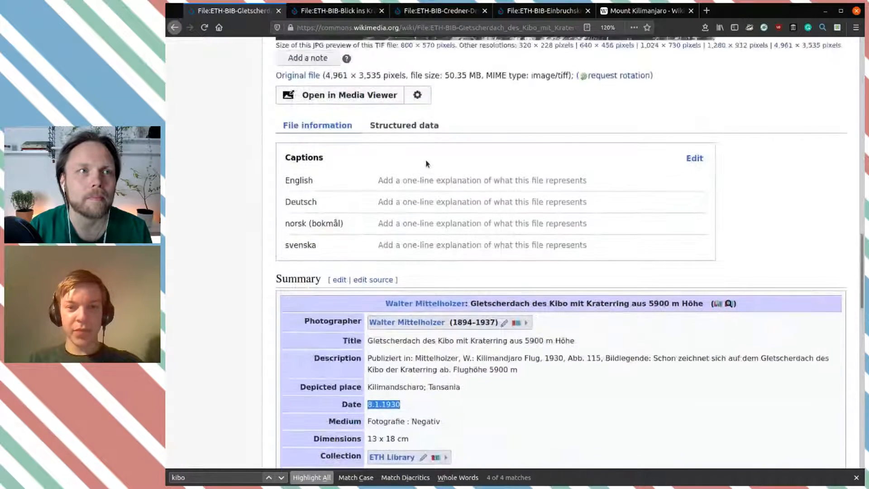
pyautogui.click(403, 186)
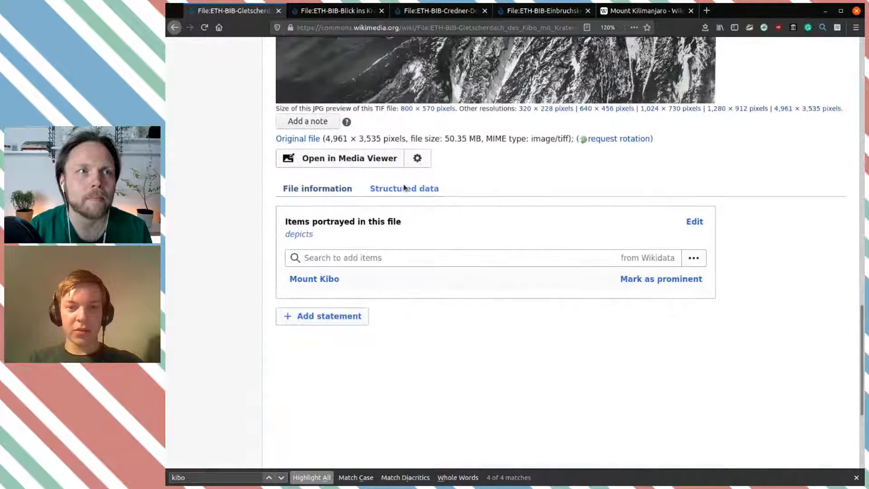
pyautogui.click(333, 316)
pyautogui.click(373, 342)
pyautogui.write('inception')
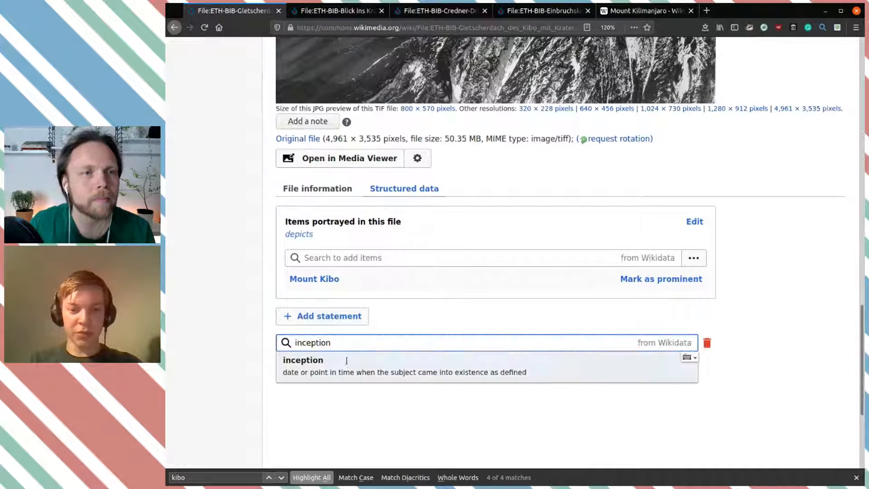
pyautogui.click(347, 362)
pyautogui.click(359, 348)
pyautogui.write('8.1.1930')
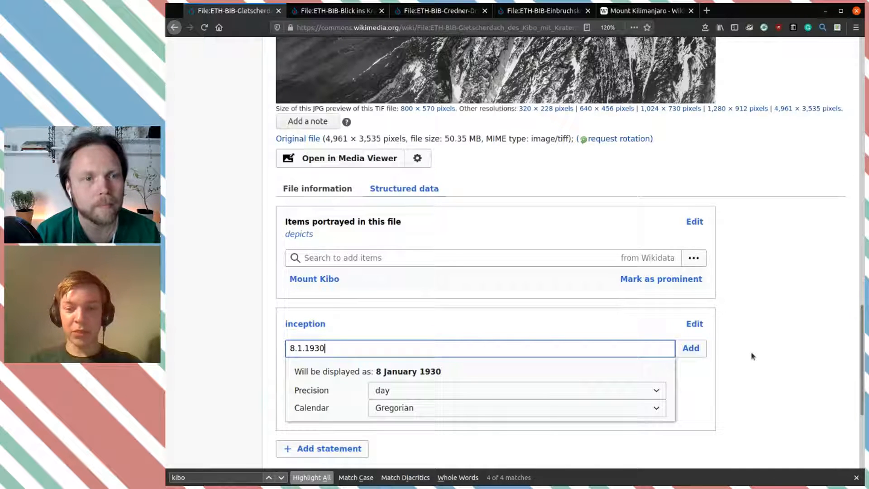
pyautogui.scroll(-3, 752, 356)
pyautogui.click(692, 222)
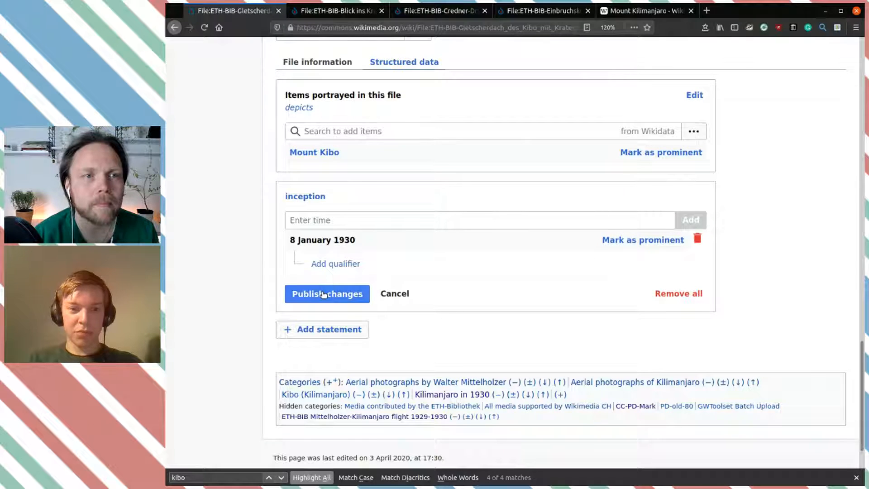
pyautogui.click(323, 295)
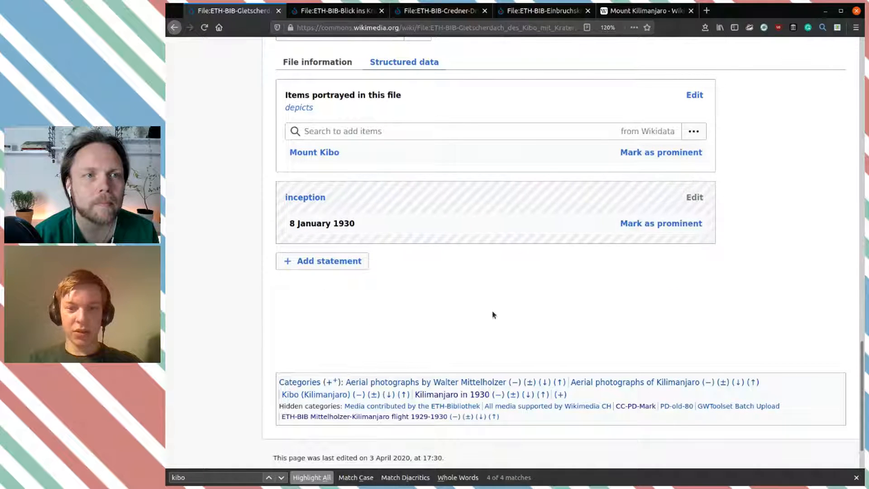
# Return to the file information and read the summary, including the accession number, permission section, file history and file usage.
pyautogui.scroll(5, 493, 314)
pyautogui.click(330, 375)
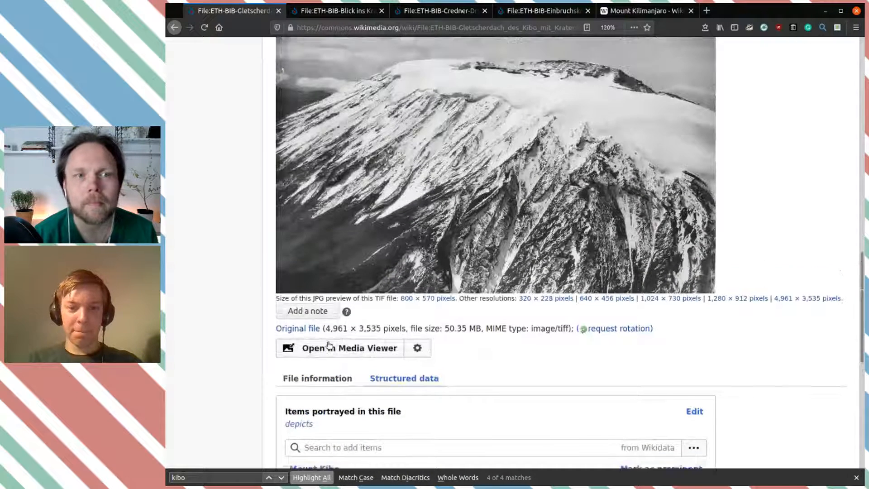
pyautogui.scroll(-7, 493, 348)
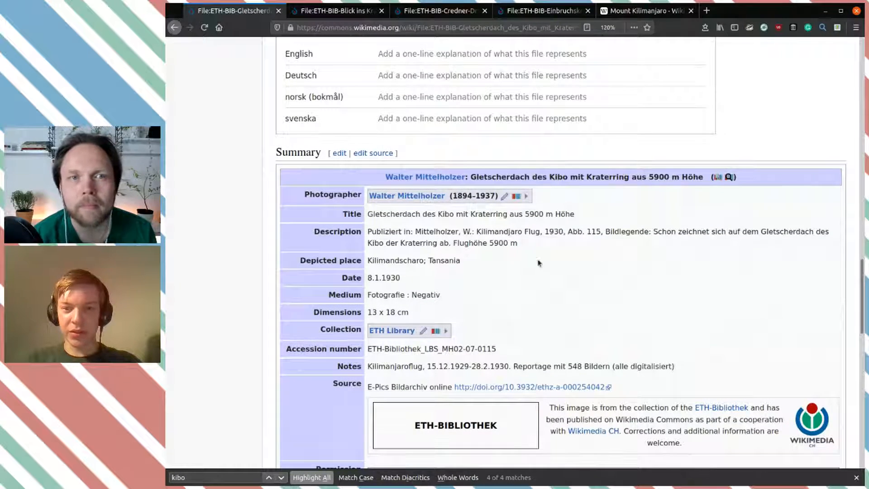
pyautogui.scroll(-2, 495, 294)
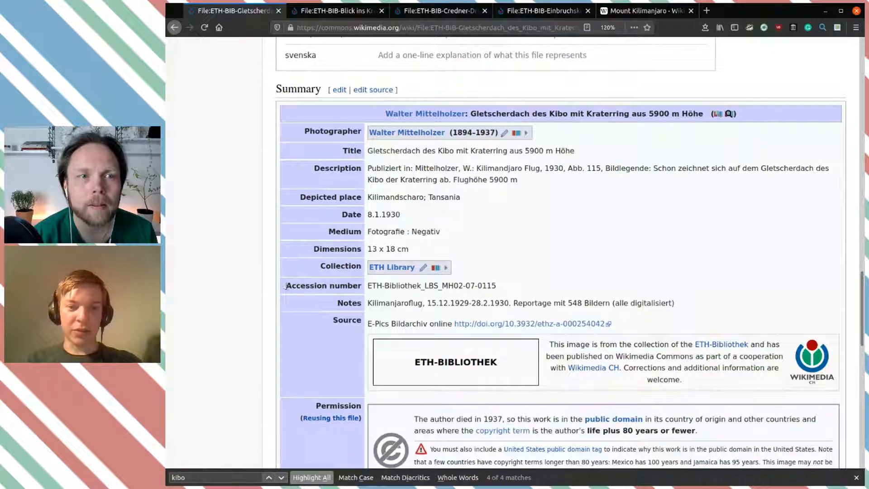
pyautogui.moveTo(285, 286); pyautogui.dragTo(353, 287)
pyautogui.click(428, 285)
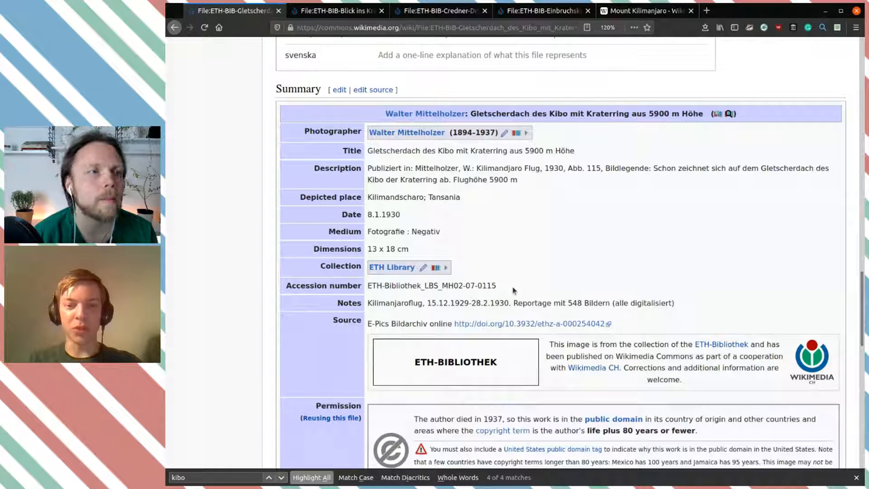
pyautogui.scroll(-5, 513, 290)
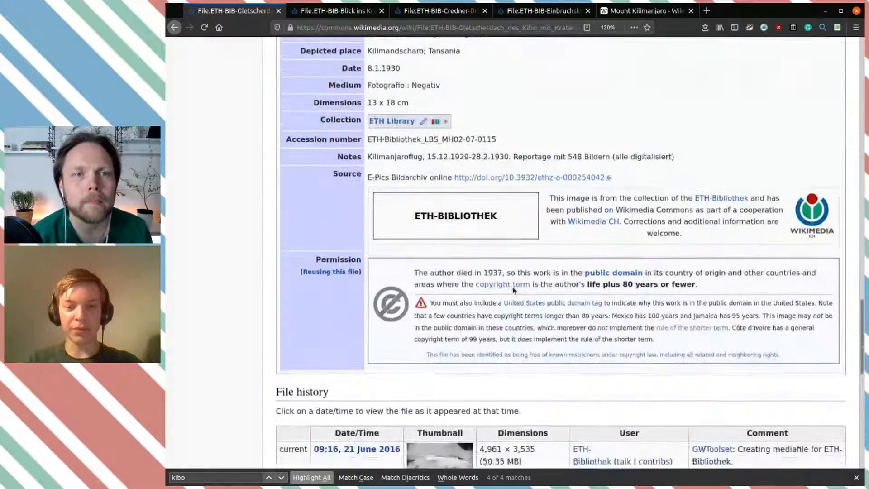
pyautogui.scroll(-5, 512, 290)
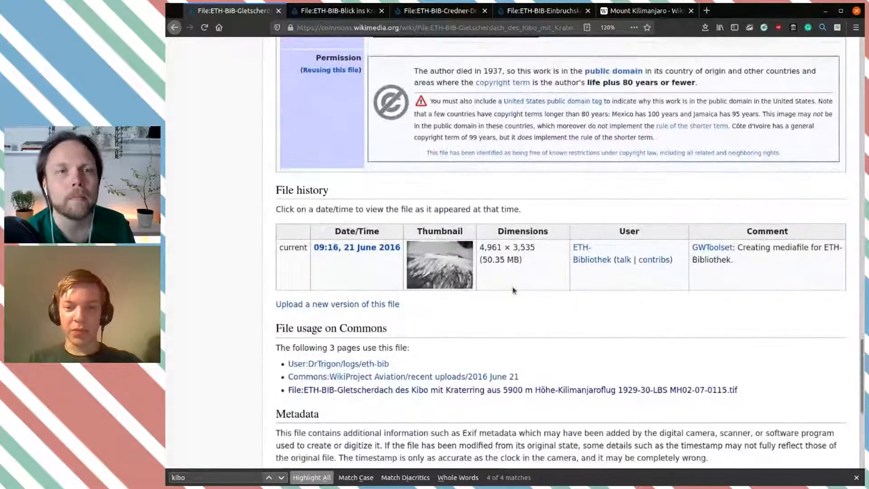
pyautogui.scroll(8, 512, 286)
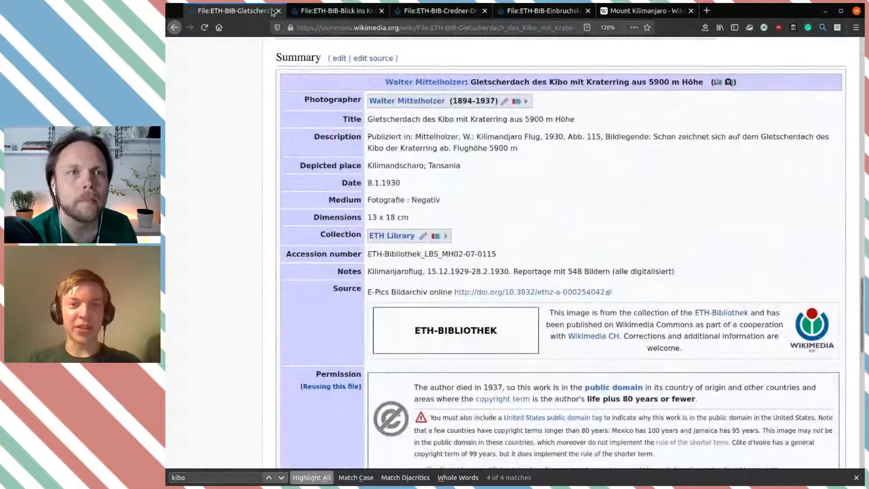
# Close the finished file's page and copy the date 8.1.1930 from the summary of the Kibo crater photo.
pyautogui.click(278, 10)
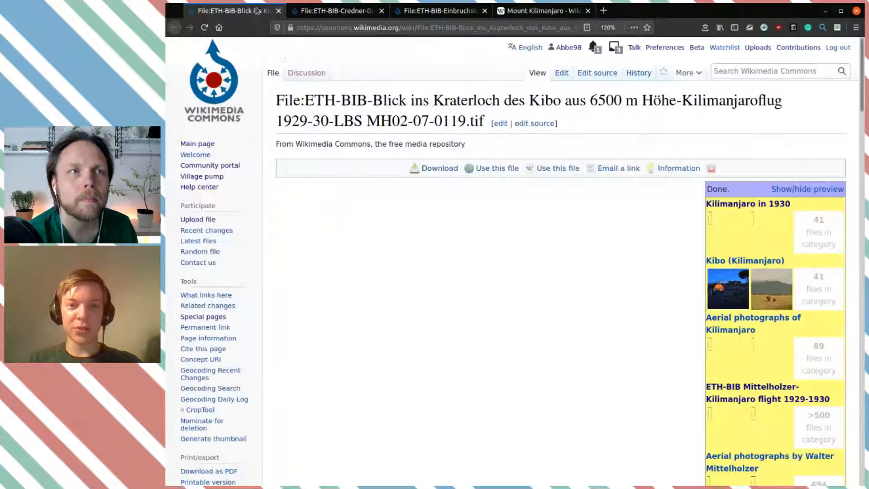
pyautogui.scroll(-6, 592, 357)
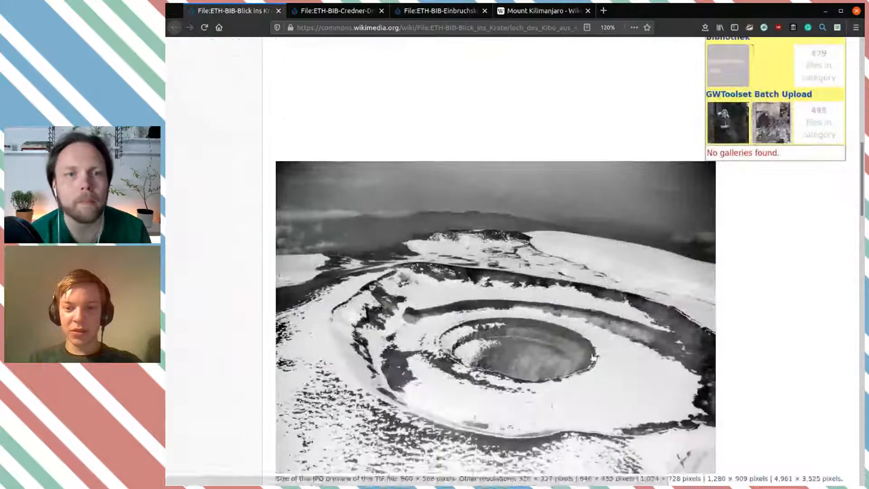
pyautogui.scroll(2, 592, 358)
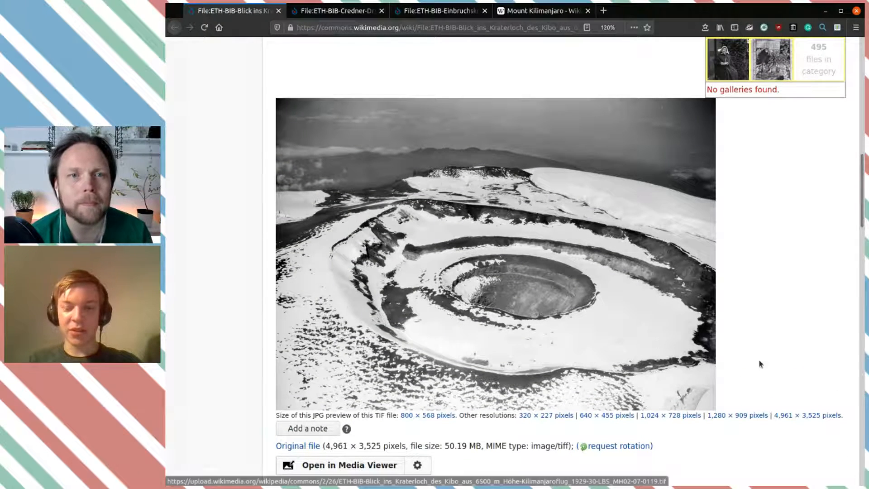
pyautogui.scroll(-4, 760, 362)
pyautogui.scroll(-8, 760, 364)
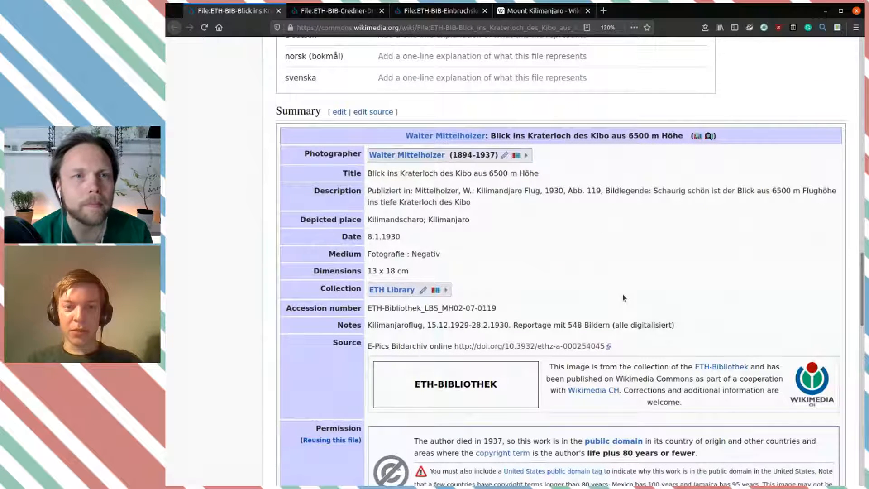
pyautogui.moveTo(406, 242); pyautogui.dragTo(367, 241)
pyautogui.hotkey('ctrl', 'c')
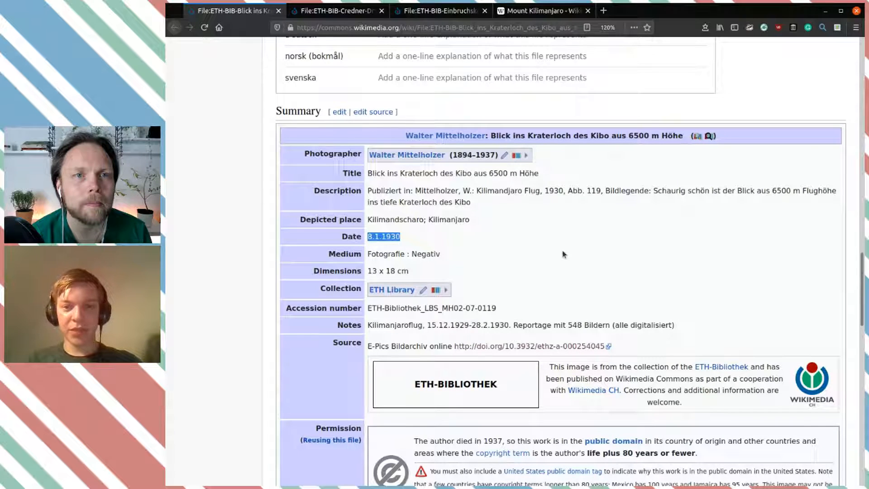
# Add Mount Kibo, the highest mountain in the Kilimanjaro massif, as an item depicted in the crater photo and publish it.
pyautogui.scroll(3, 564, 253)
pyautogui.click(379, 83)
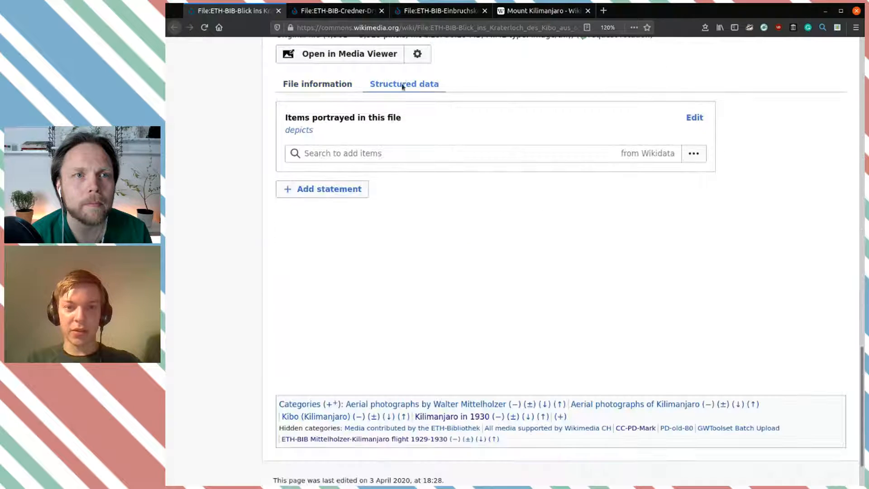
pyautogui.click(353, 155)
pyautogui.write('moun')
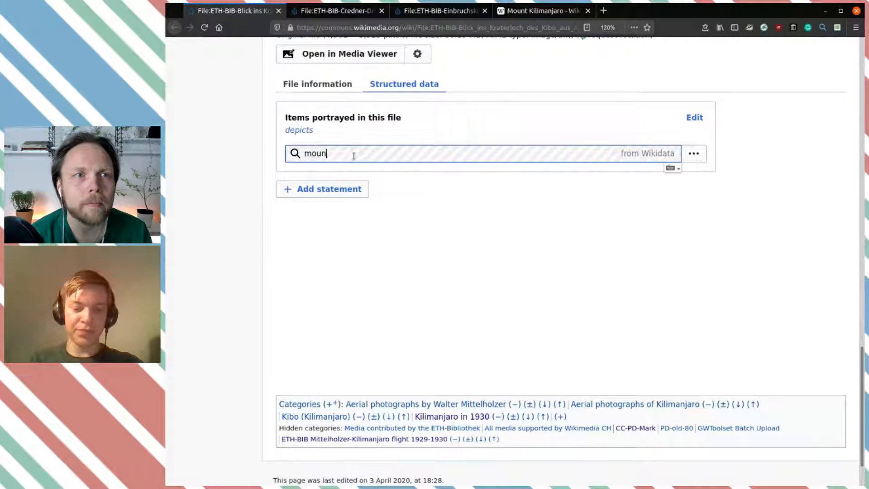
pyautogui.write('t kibo')
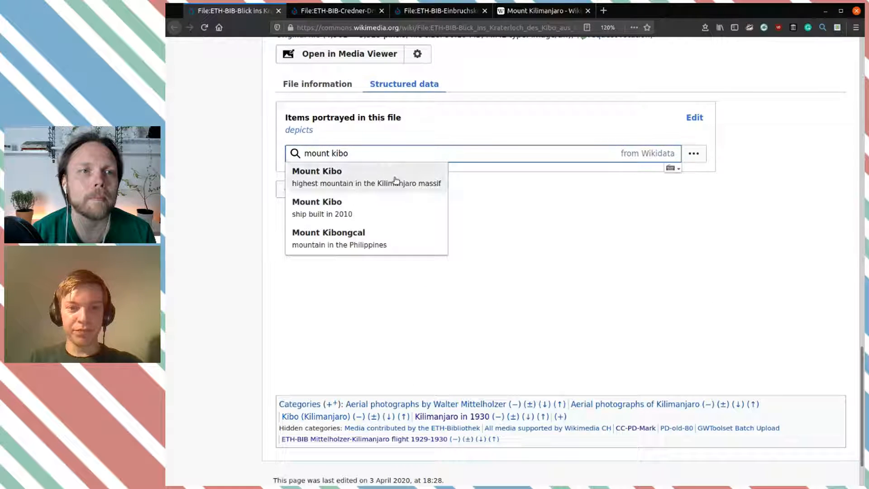
pyautogui.click(395, 180)
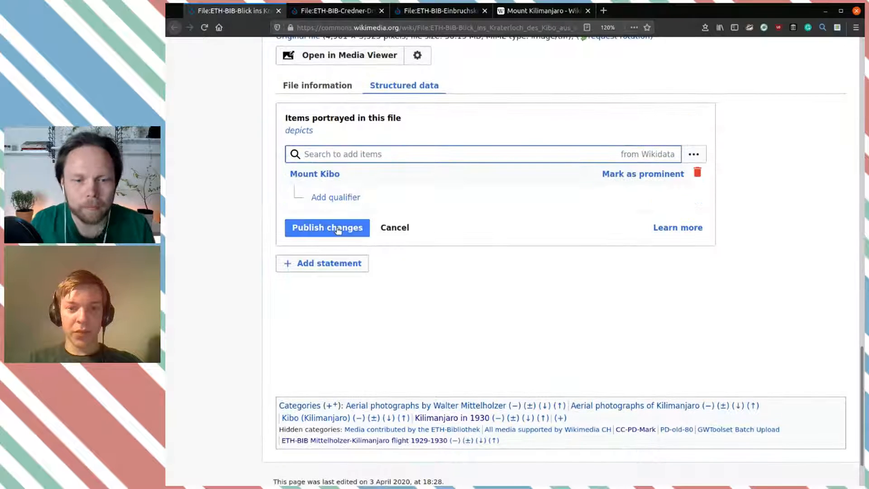
pyautogui.click(330, 228)
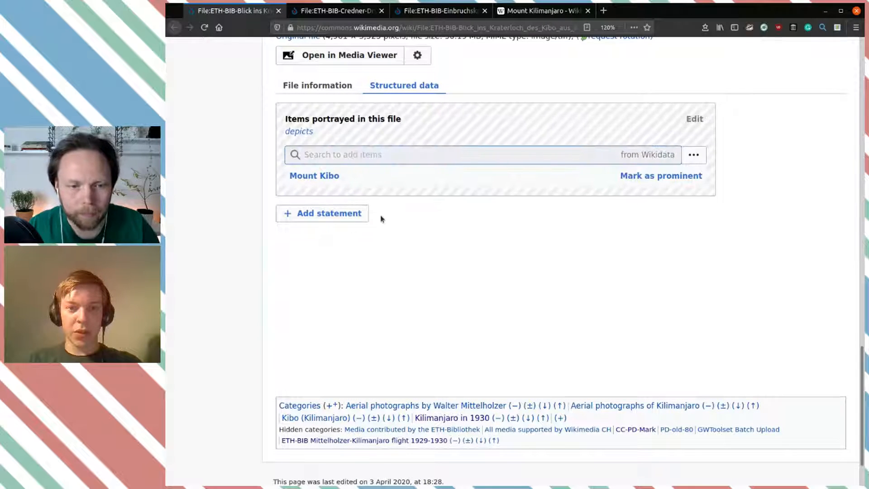
# Add an inception statement with the copied date 8.1.1930 to the crater photo and publish the change.
pyautogui.click(328, 213)
pyautogui.write('incep')
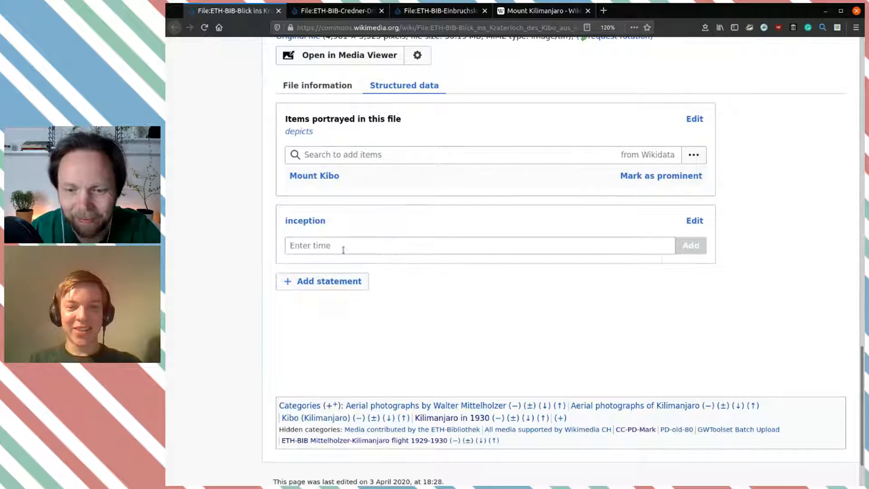
pyautogui.click(345, 247)
pyautogui.hotkey('ctrl', 'v')
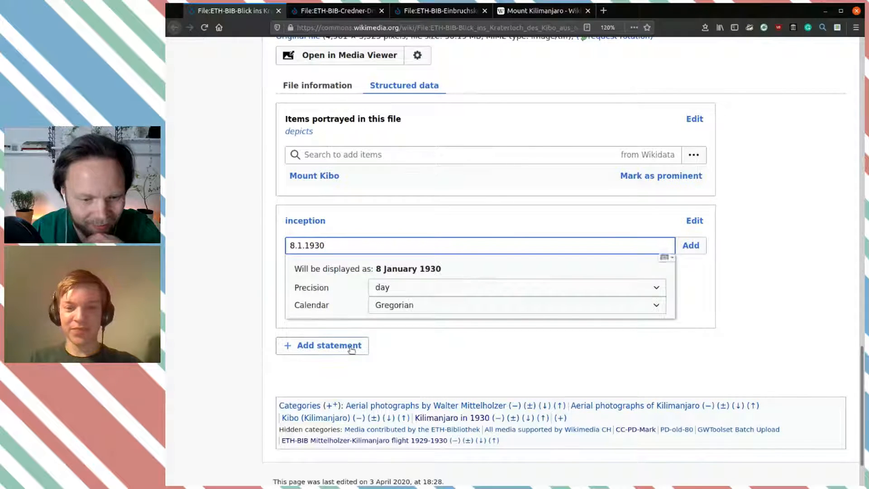
pyautogui.click(690, 245)
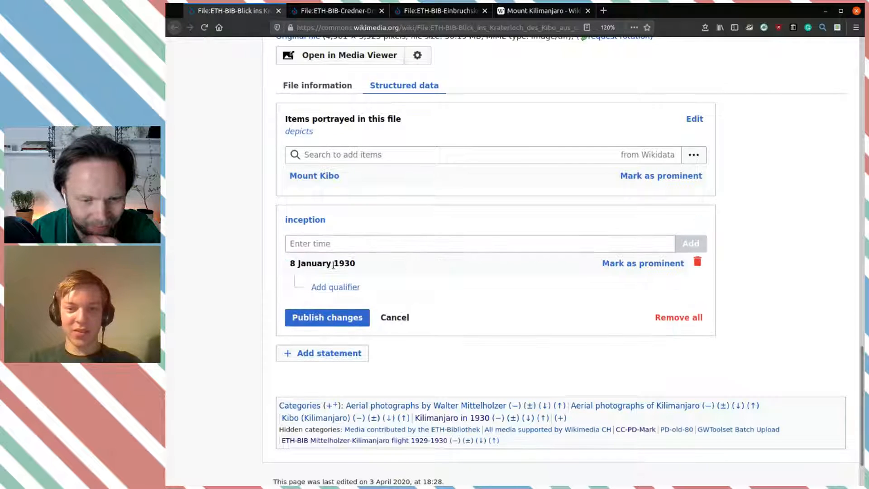
pyautogui.click(328, 314)
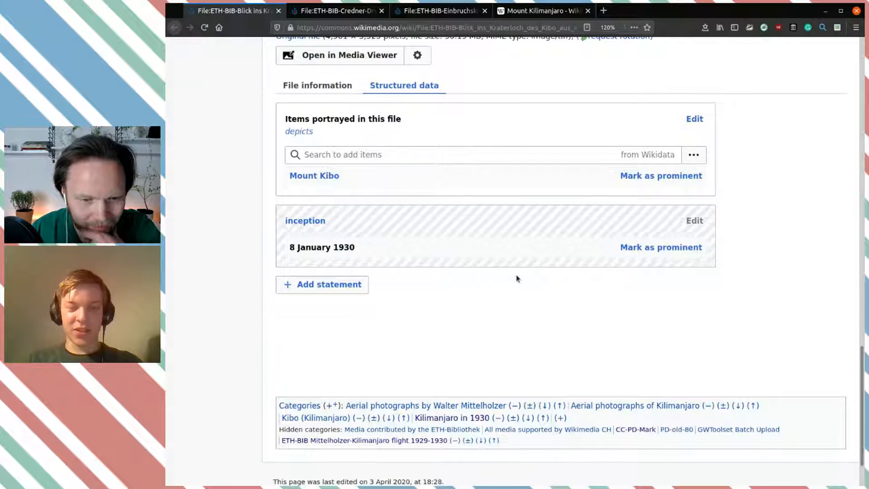
# Close the finished crater photo's page and go to the file showing the Credner, Drygalski and Penk glaciers.
pyautogui.scroll(15, 516, 274)
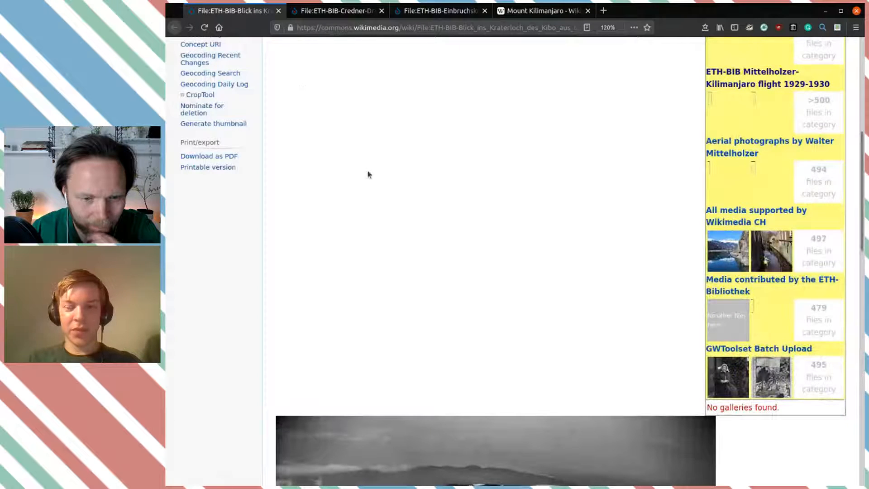
pyautogui.moveTo(355, 72); pyautogui.dragTo(280, 14)
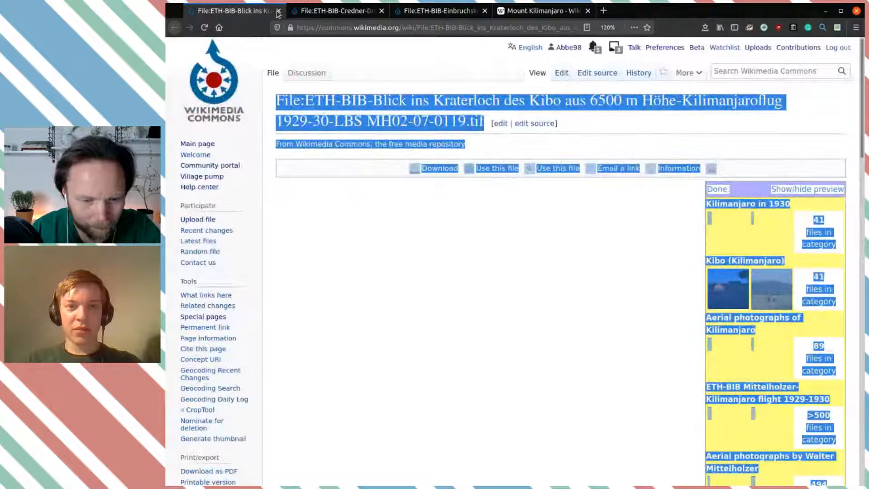
pyautogui.hotkey('ctrl', 'Tab')
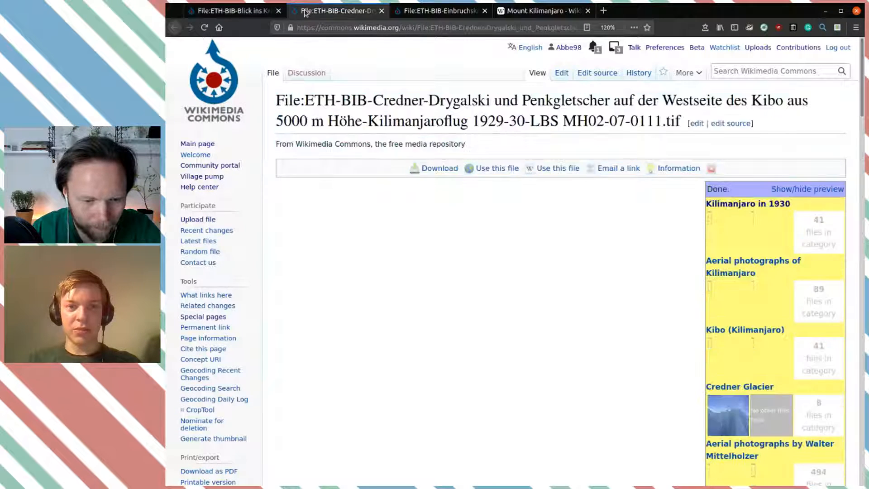
pyautogui.click(278, 10)
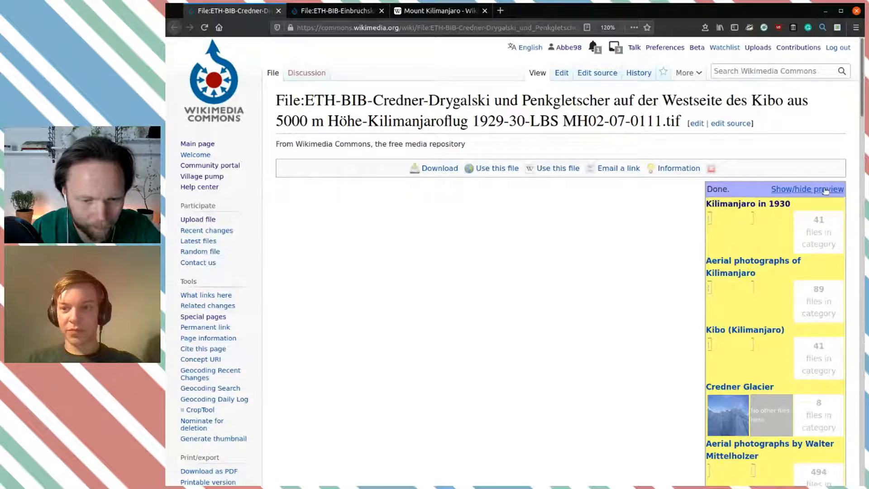
# Examine the photo of the glaciers on Kibo's west side and the details on its file page.
pyautogui.scroll(-4, 653, 267)
pyautogui.scroll(2, 653, 267)
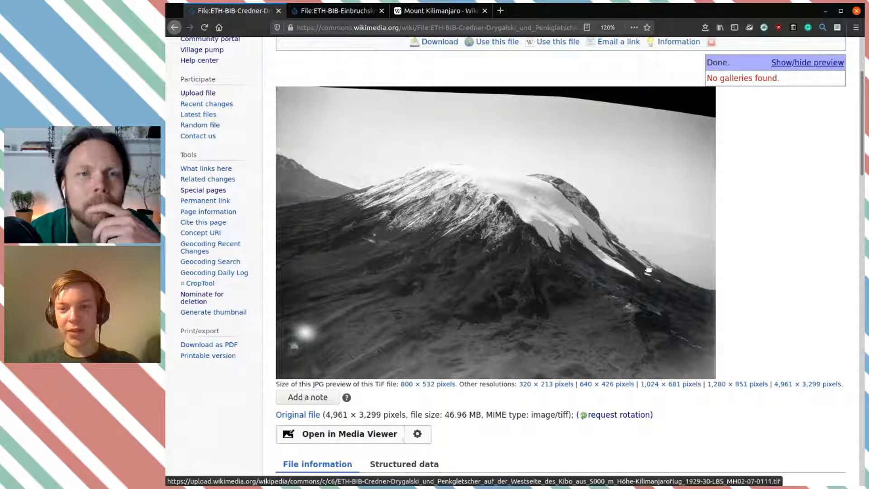
pyautogui.scroll(-1, 532, 311)
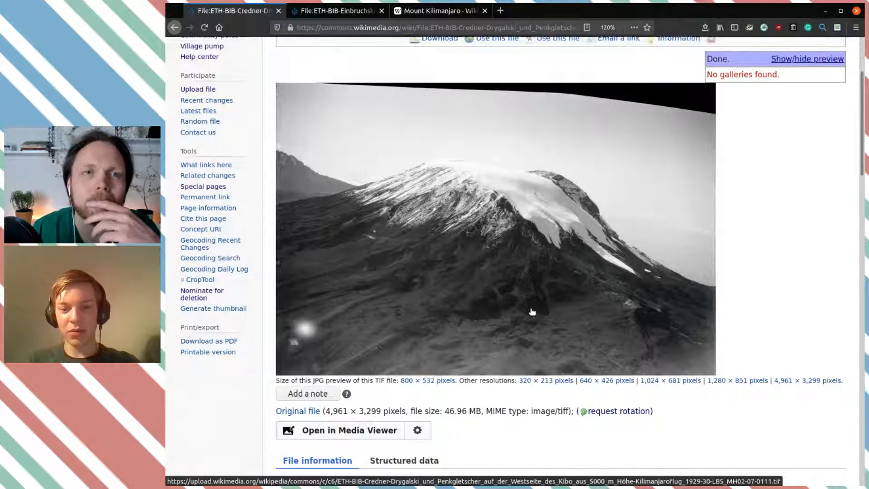
pyautogui.scroll(-7, 532, 311)
pyautogui.scroll(9, 532, 311)
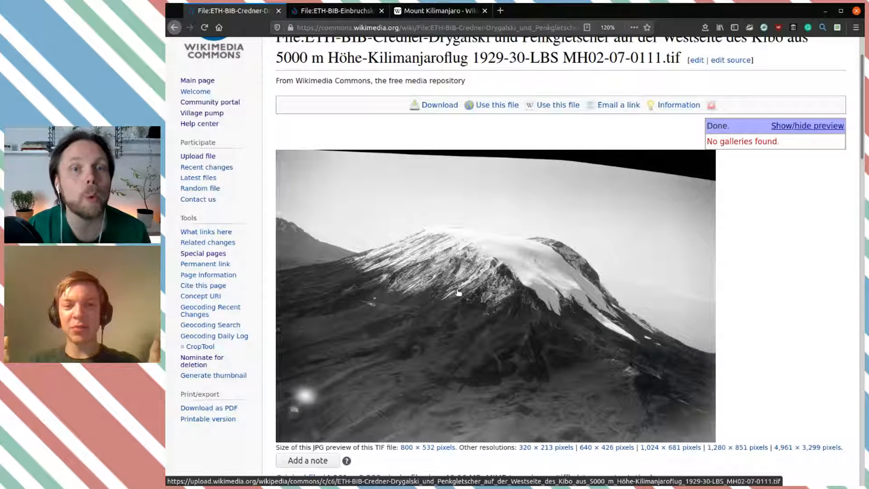
# Copy the date 8.1.1930 from the glacier photo's summary and show the file's structured data.
pyautogui.scroll(-6, 458, 292)
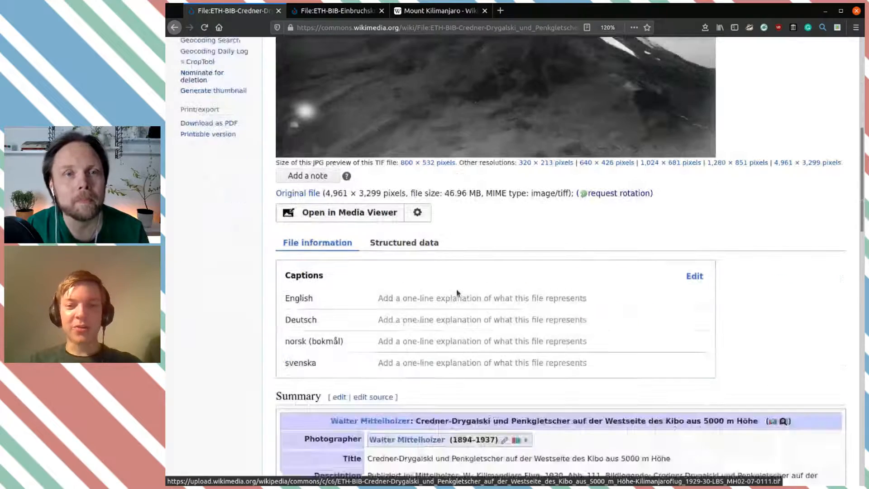
pyautogui.scroll(-6, 457, 293)
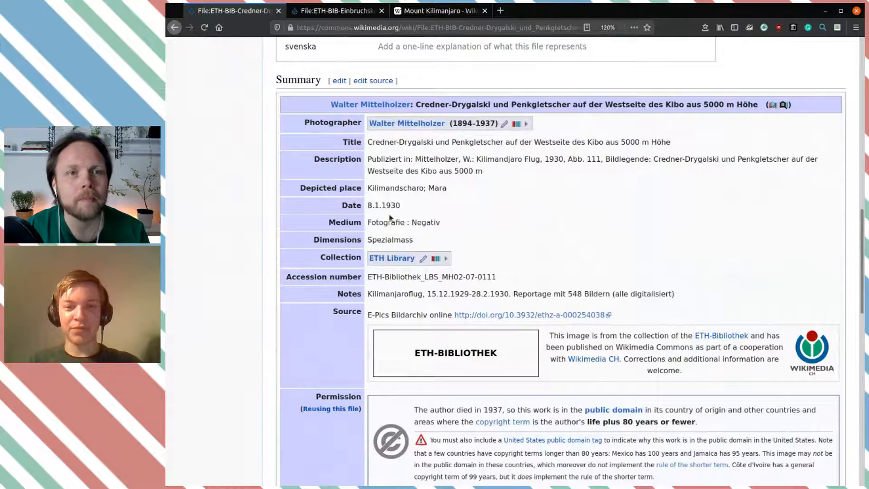
pyautogui.moveTo(402, 207); pyautogui.dragTo(370, 207)
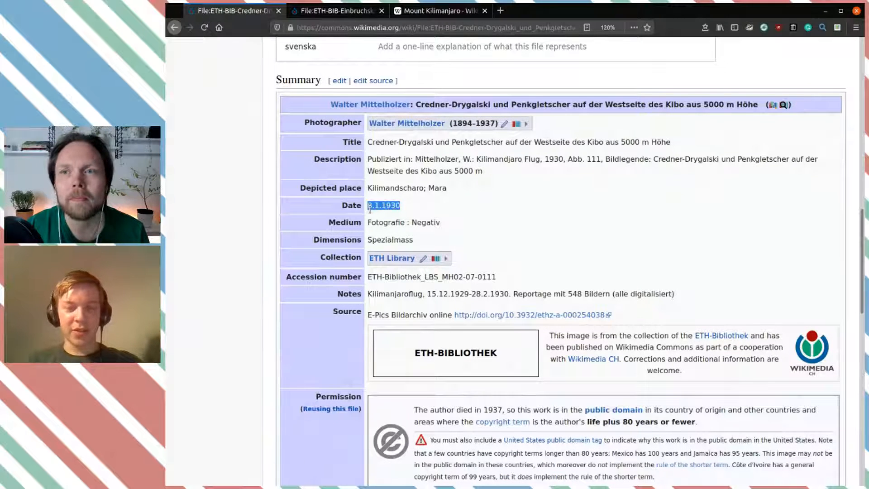
pyautogui.scroll(4, 370, 210)
pyautogui.click(424, 143)
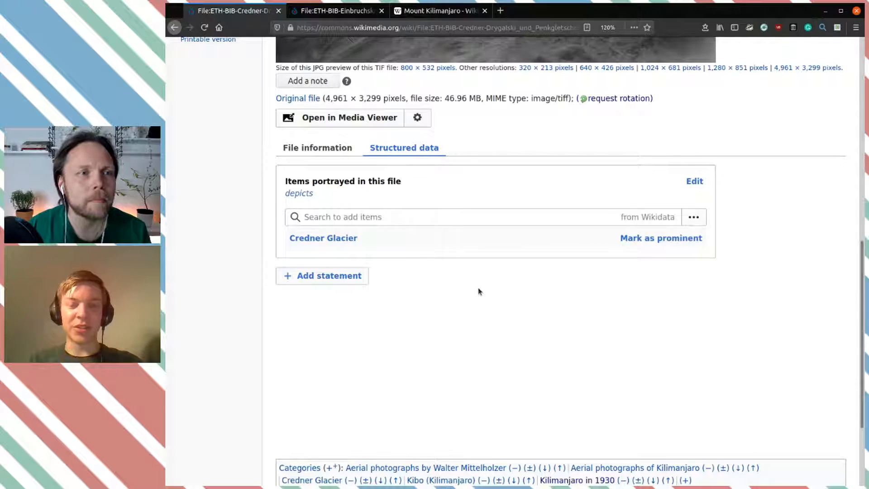
# Add Mount Kibo, the highest mountain in the Kilimanjaro massif, to the items depicted in the glacier photo.
pyautogui.scroll(5, 480, 291)
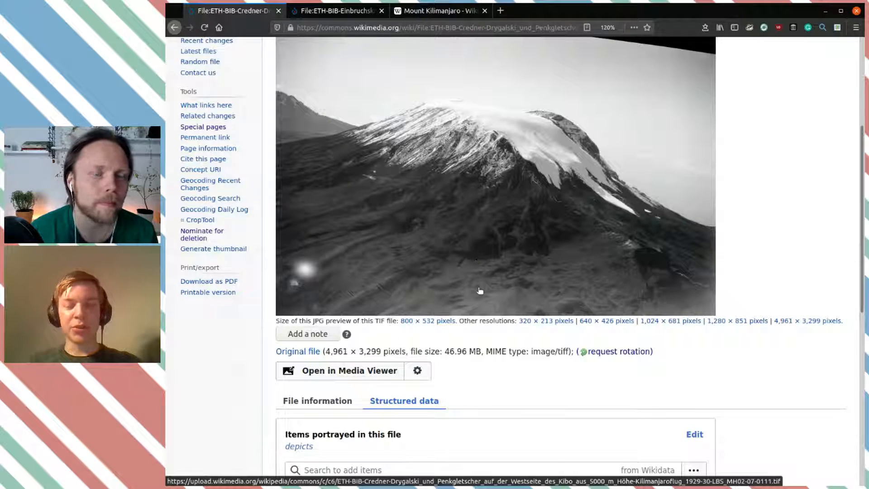
pyautogui.scroll(-1, 480, 290)
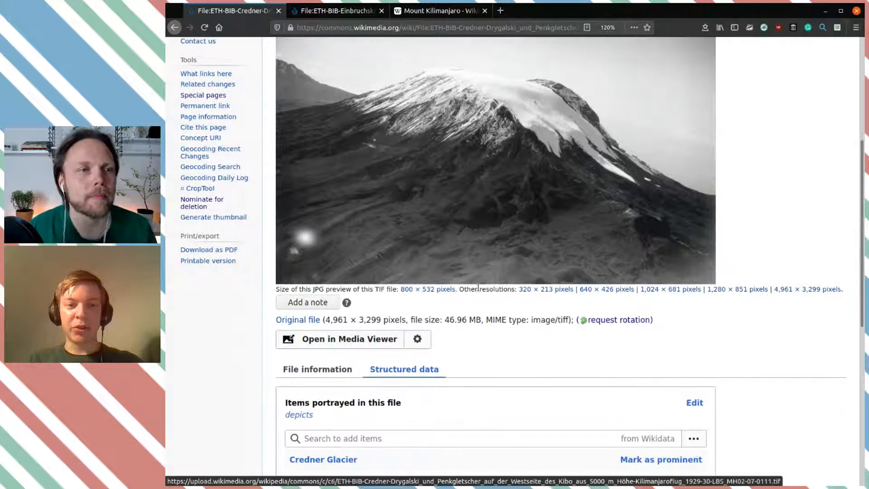
pyautogui.scroll(3, 479, 289)
pyautogui.scroll(-5, 600, 368)
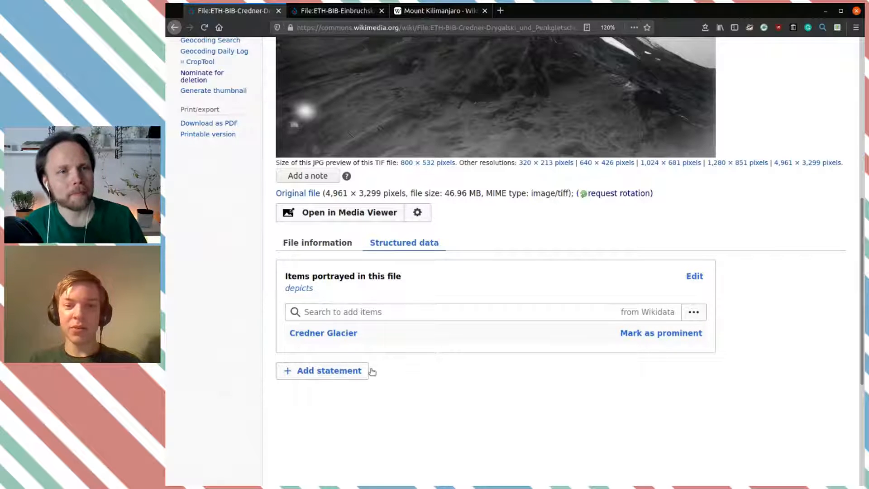
pyautogui.click(457, 313)
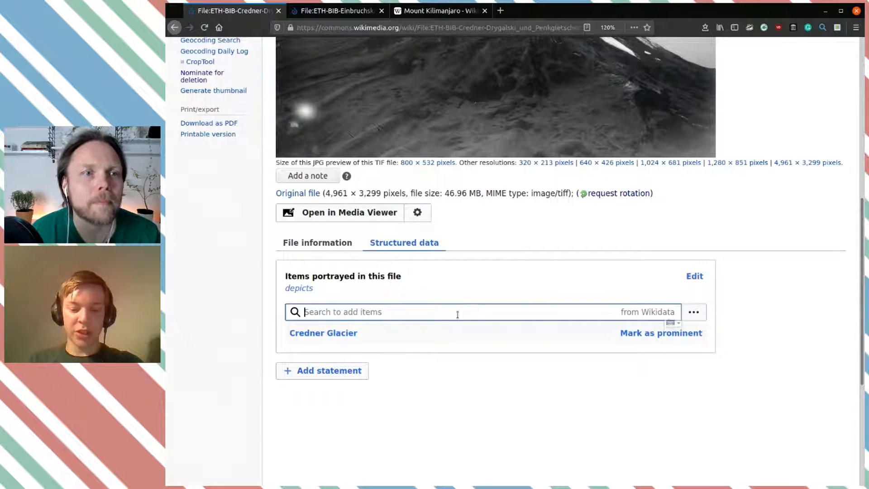
pyautogui.write('mo')
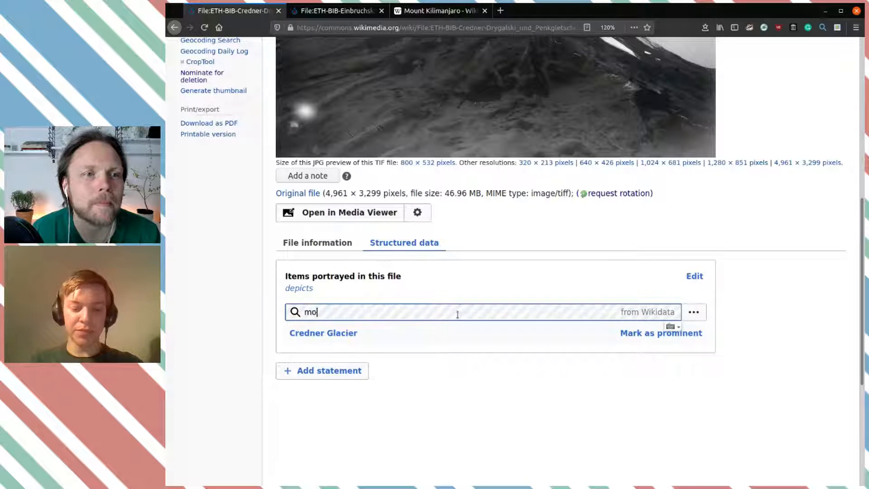
pyautogui.write('unt kibo')
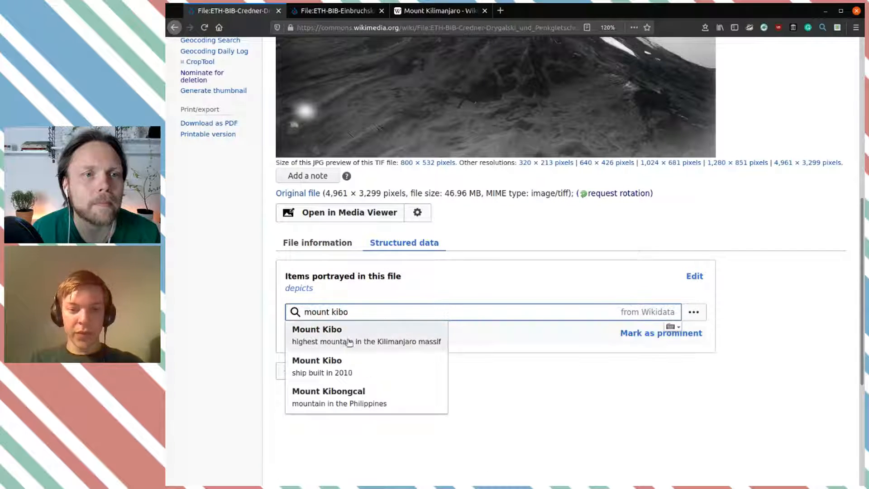
pyautogui.click(375, 337)
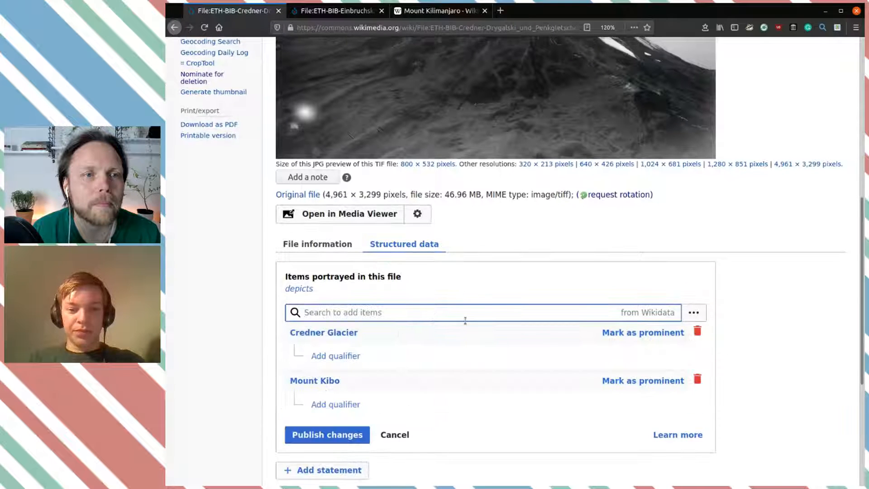
# Mark Mount Kibo as prominent among the glacier photo's depicted items and publish the changes.
pyautogui.scroll(-2, 466, 323)
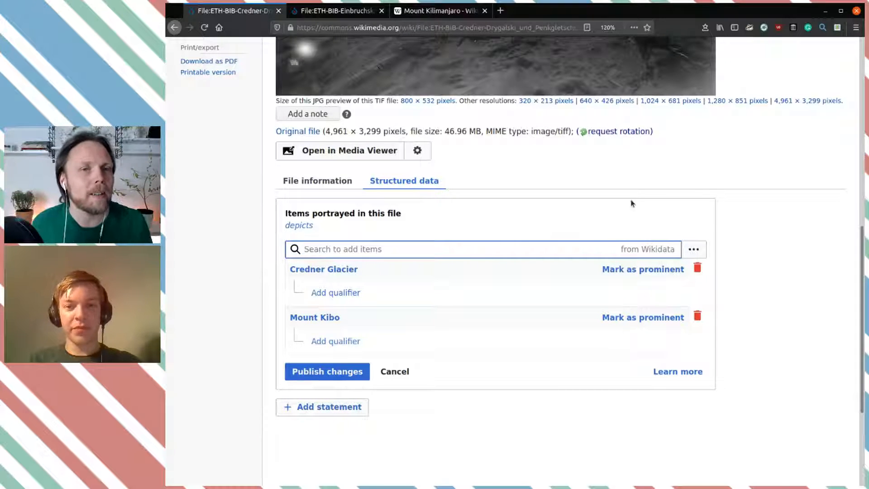
pyautogui.scroll(5, 632, 203)
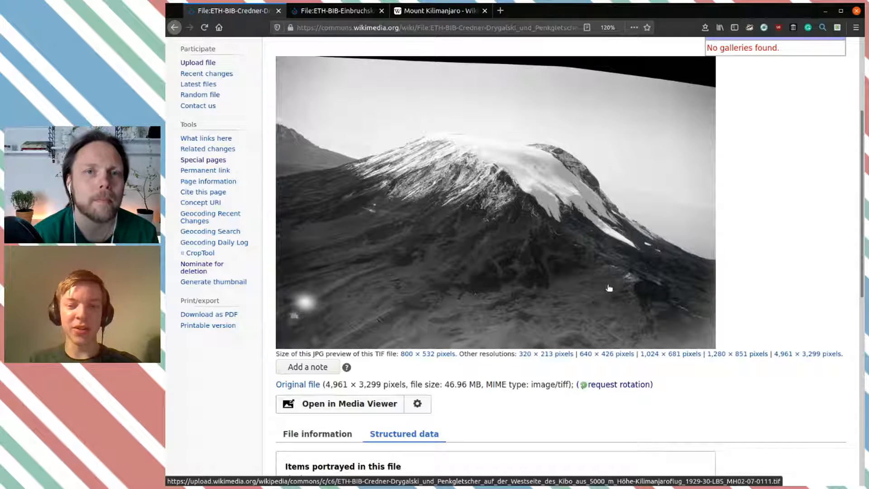
pyautogui.scroll(-6, 608, 287)
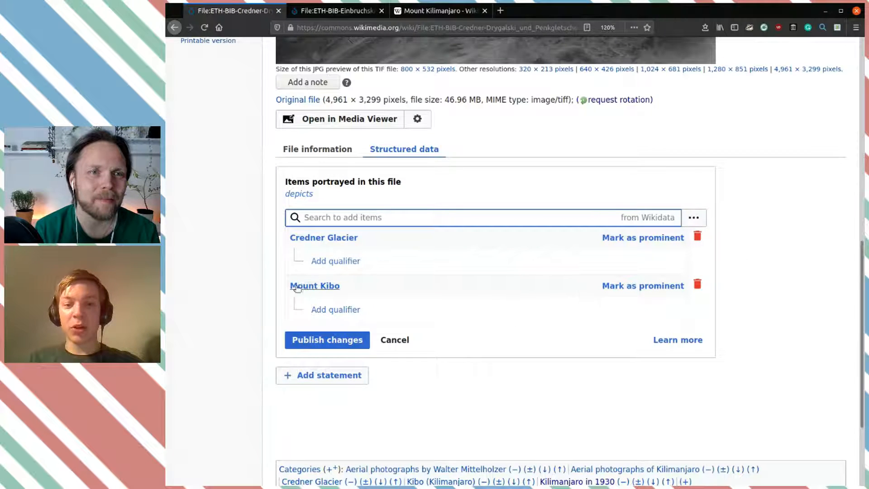
pyautogui.click(609, 286)
pyautogui.click(328, 340)
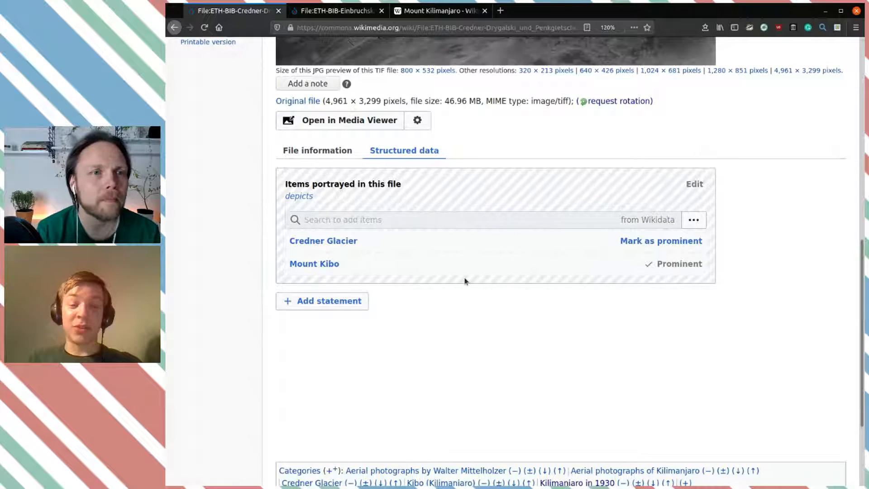
# Add an inception statement with the date 8.1.1930 to the glacier photo and publish it.
pyautogui.click(346, 303)
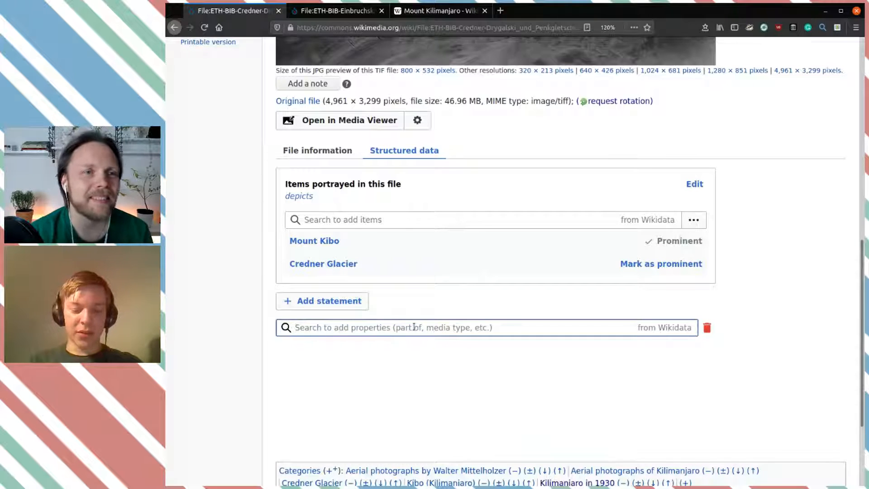
pyautogui.write('inc')
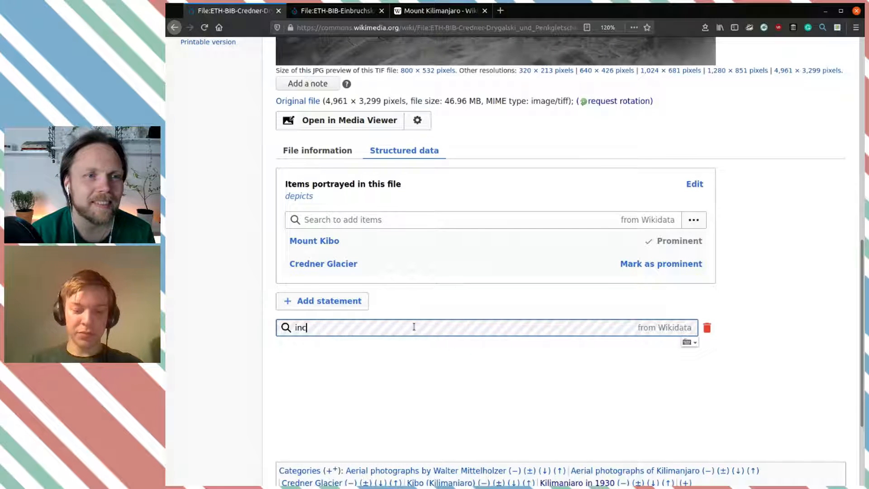
pyautogui.write('eption')
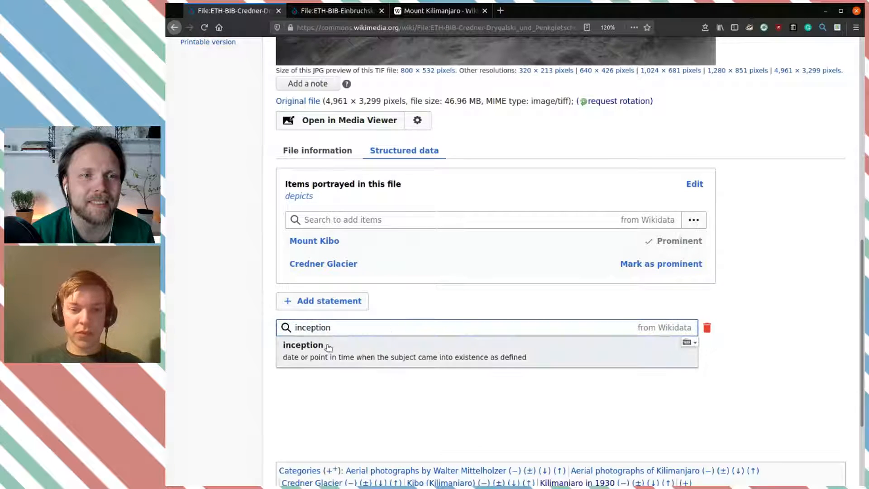
pyautogui.click(378, 340)
pyautogui.click(338, 339)
pyautogui.write('8.1.1930')
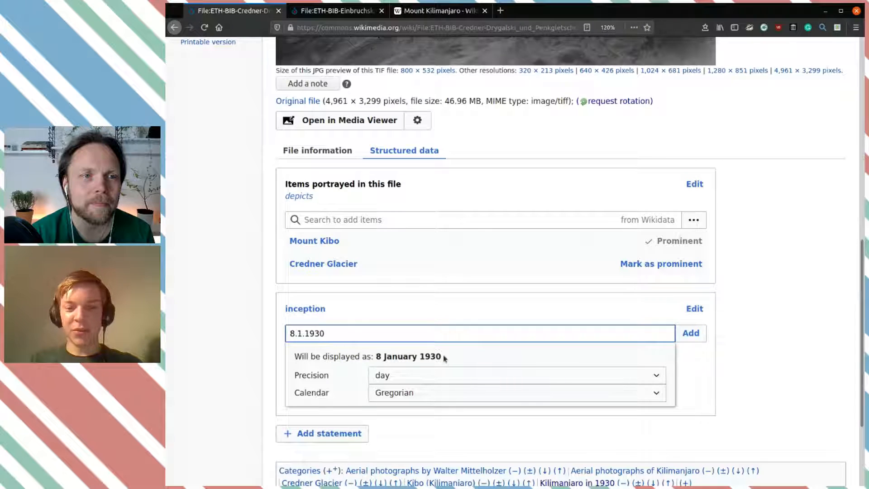
pyautogui.click(688, 339)
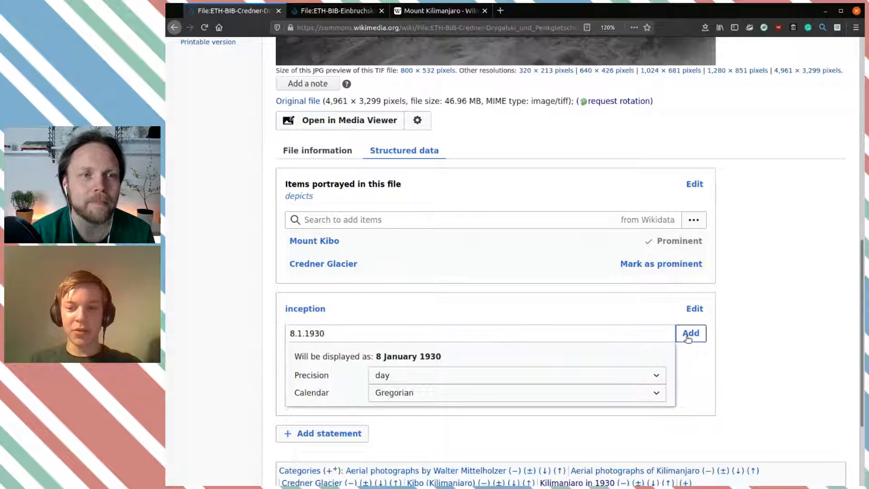
pyautogui.click(326, 406)
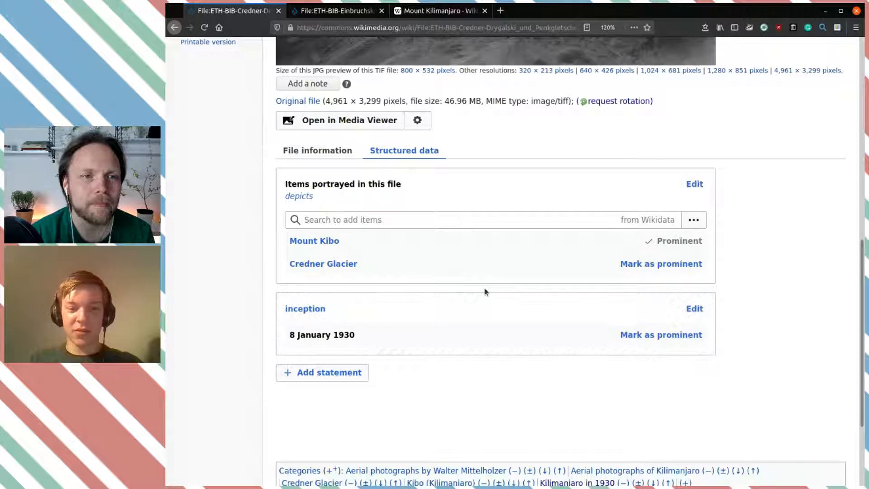
# Close the finished glacier photo's page and check the image and summary date of the Einbruchskrater des Kibo file.
pyautogui.click(278, 10)
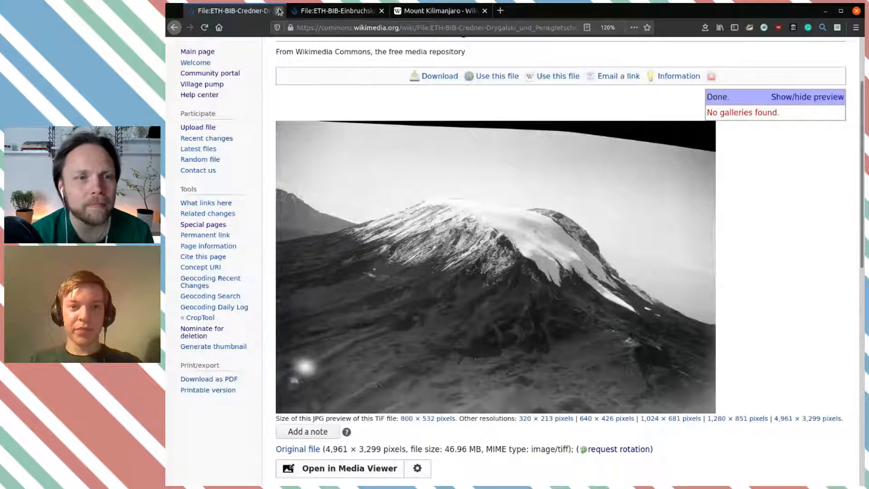
pyautogui.scroll(-15, 525, 299)
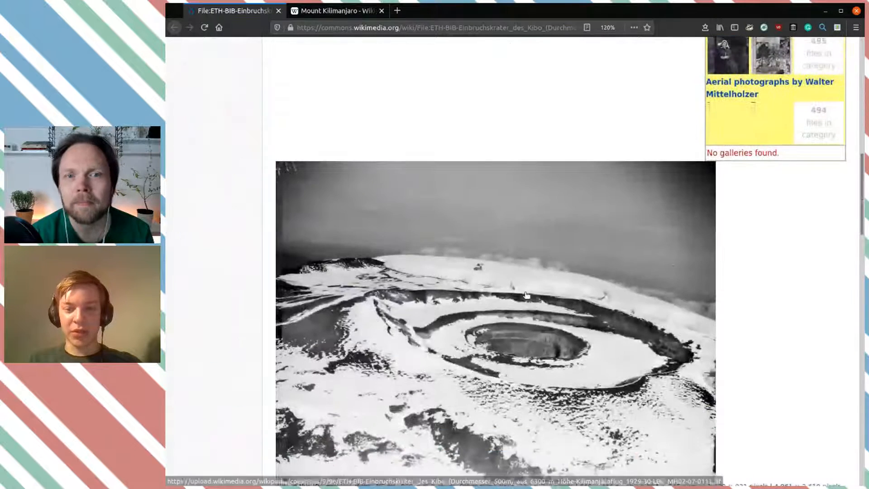
pyautogui.scroll(2, 526, 295)
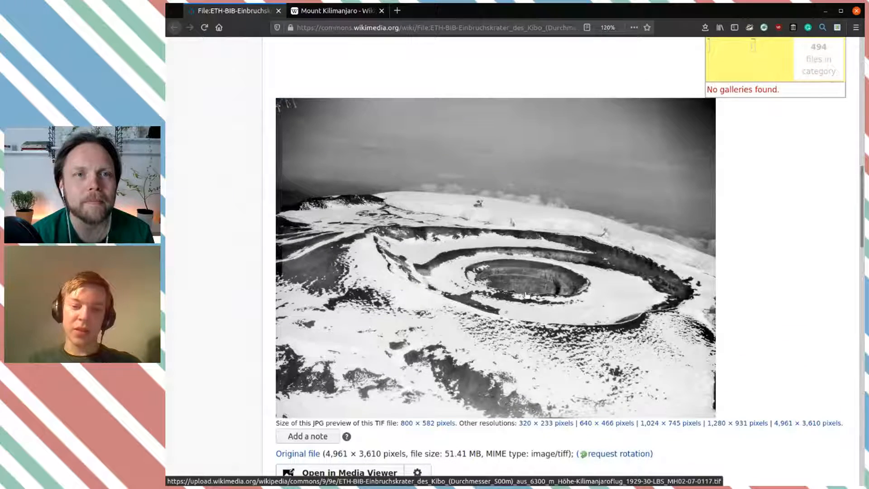
pyautogui.scroll(-10, 526, 295)
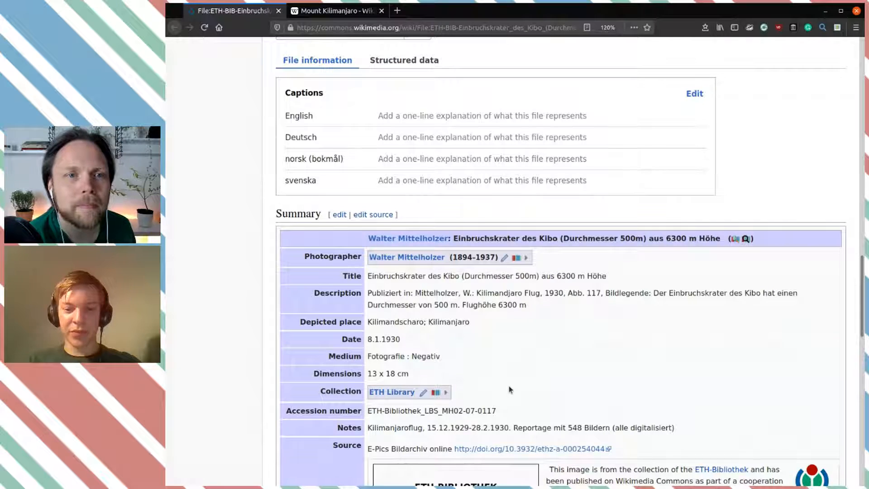
# Add Mount Kibo, the highest mountain in the Kilimanjaro massif, as an item depicted in the Einbruchskrater photo and publish it.
pyautogui.scroll(5, 508, 385)
pyautogui.click(412, 281)
pyautogui.click(420, 355)
pyautogui.write('moun')
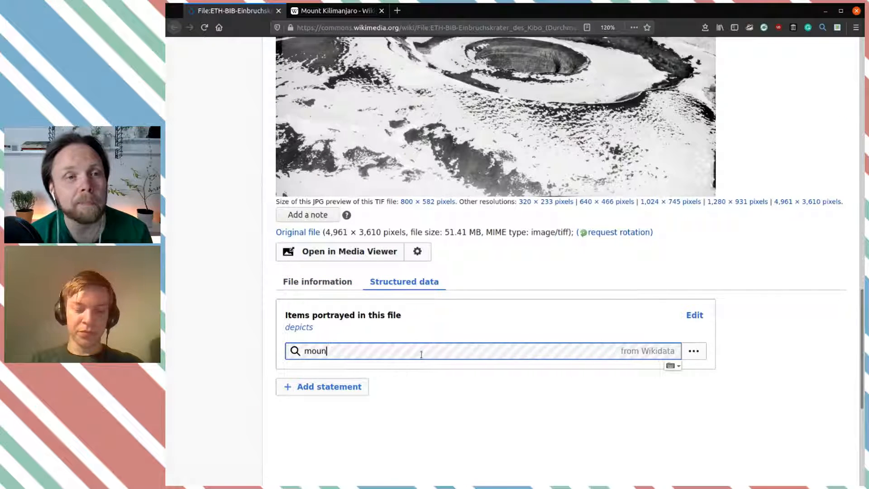
pyautogui.write('t kibo')
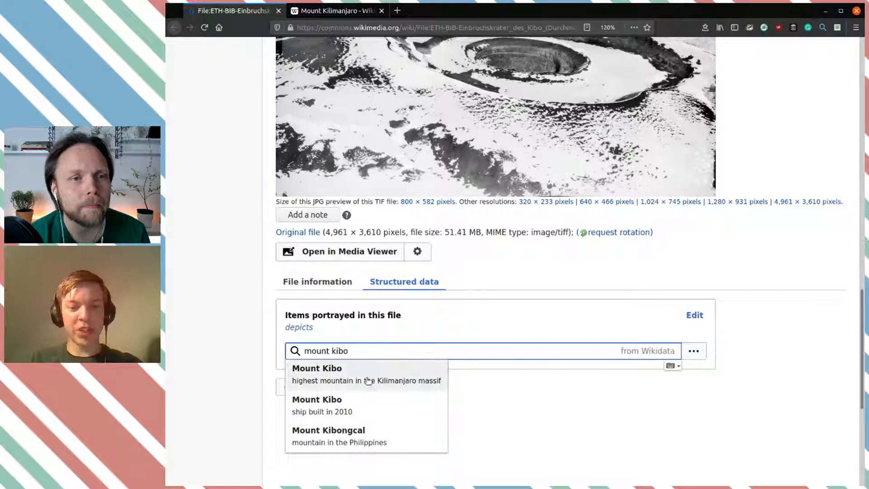
pyautogui.click(378, 379)
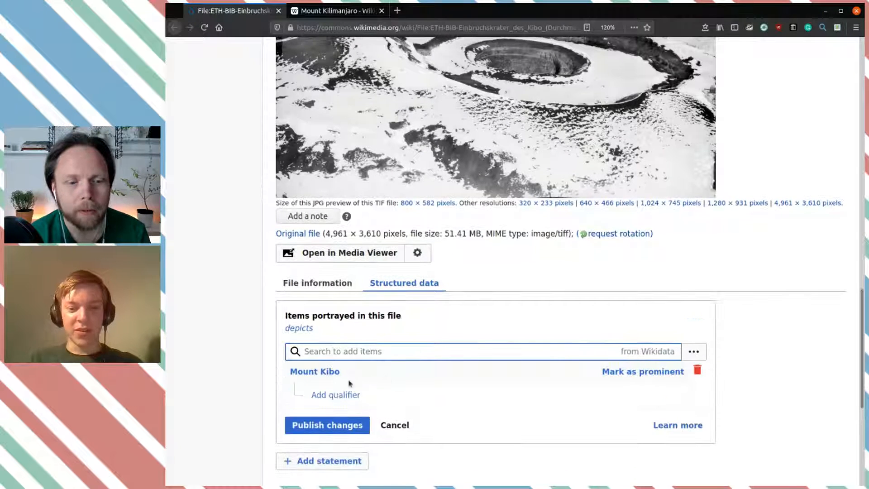
pyautogui.scroll(-3, 493, 417)
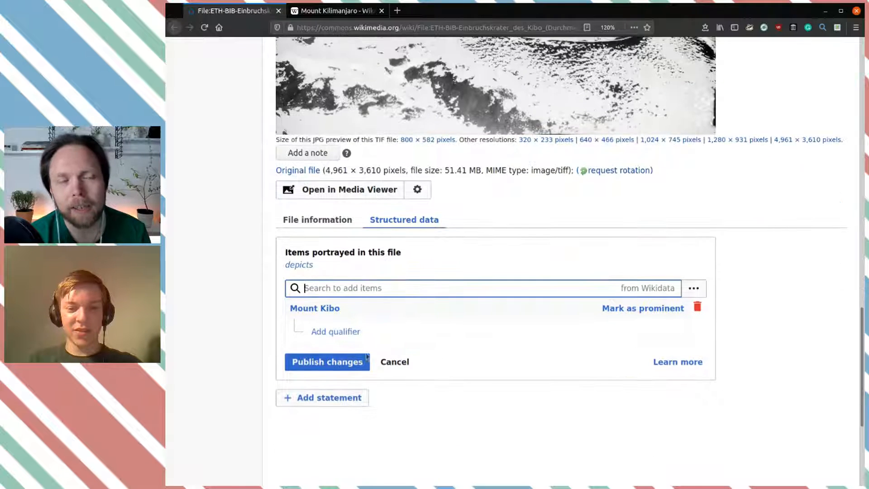
pyautogui.click(341, 362)
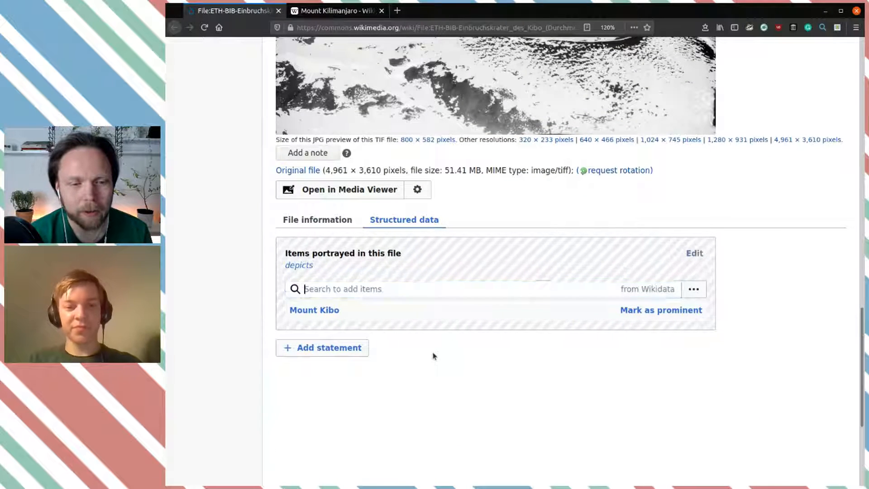
# Add an inception statement with the date 8.1.1930 to the Einbruchskrater photo and publish the change.
pyautogui.click(348, 349)
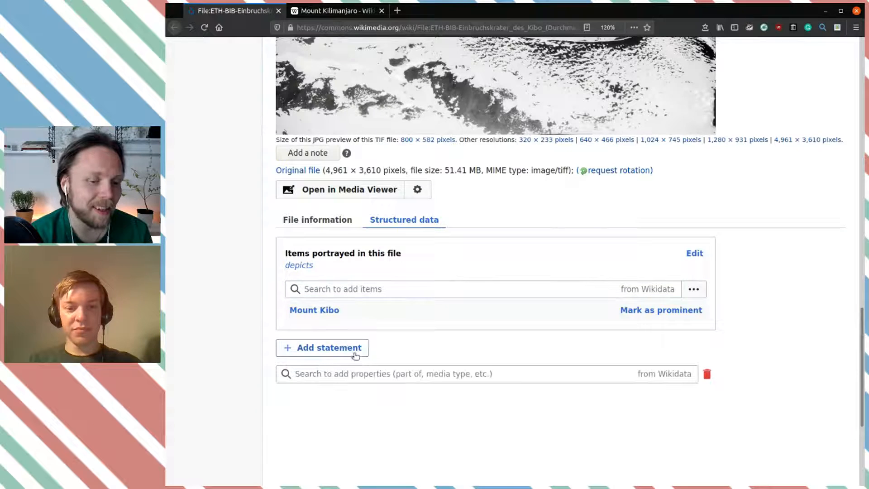
pyautogui.click(368, 369)
pyautogui.write('inception')
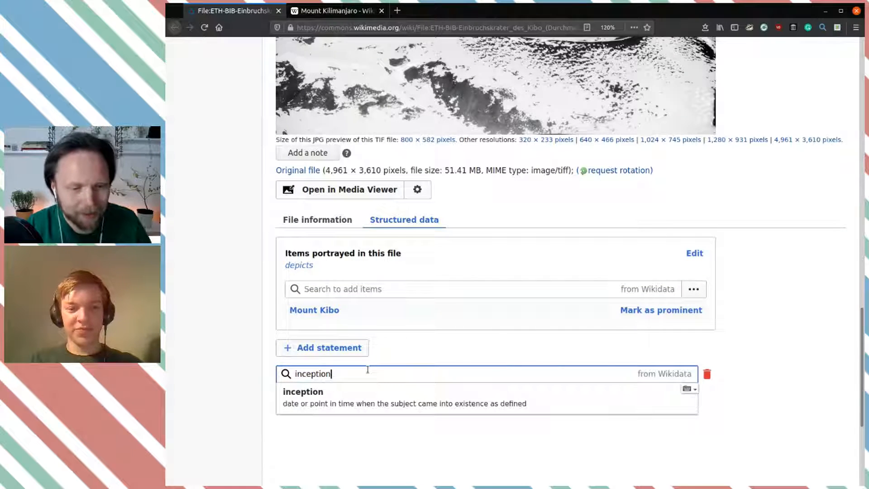
pyautogui.click(342, 403)
pyautogui.write('8.1.1930')
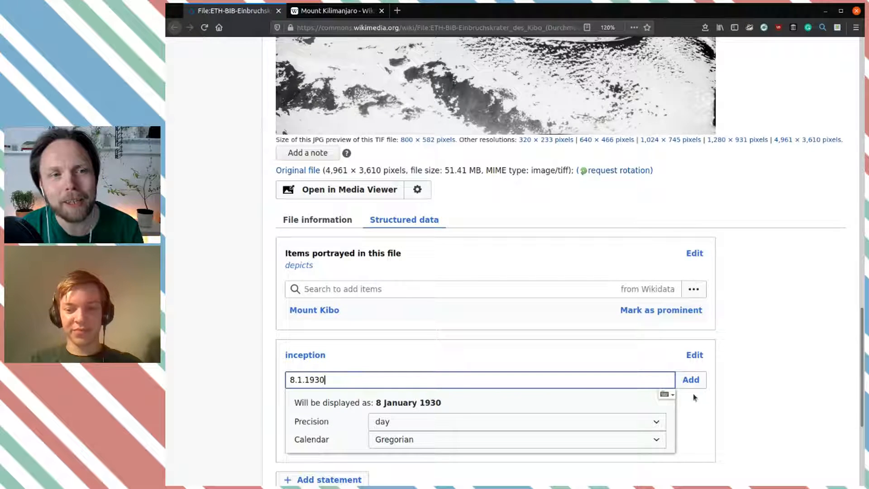
pyautogui.click(691, 379)
pyautogui.scroll(-5, 737, 400)
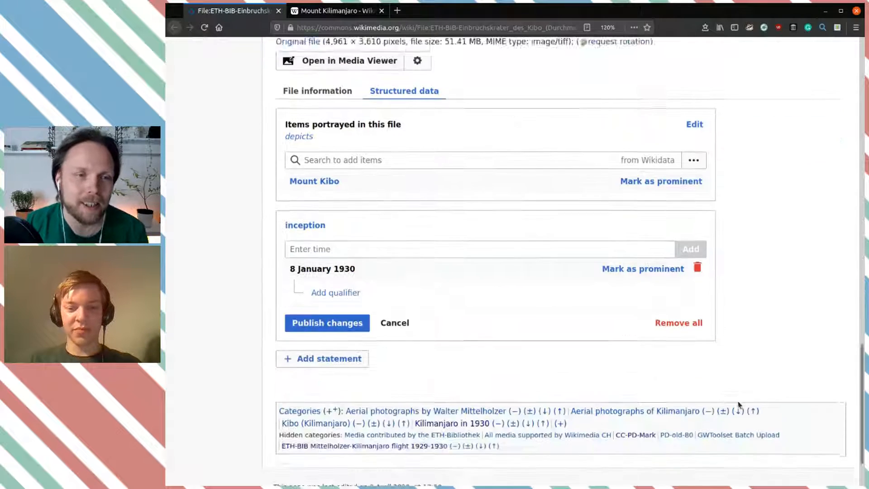
pyautogui.click(336, 296)
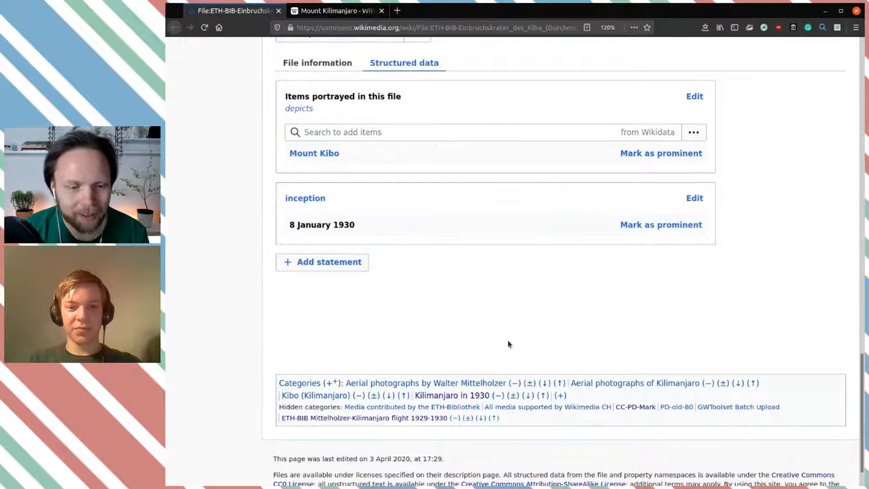
# Open the Kibo (Kilimanjaro) category from the Einbruchskrater photo's page.
pyautogui.scroll(10, 508, 343)
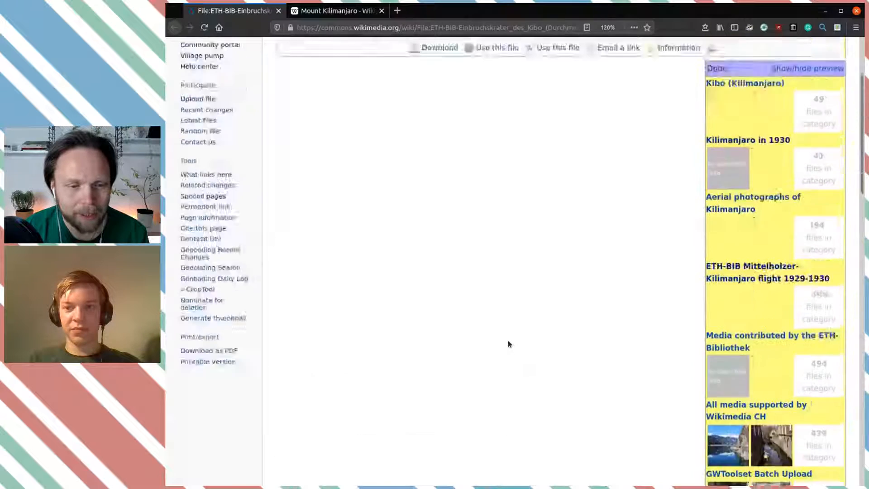
pyautogui.scroll(3, 508, 343)
pyautogui.click(744, 177)
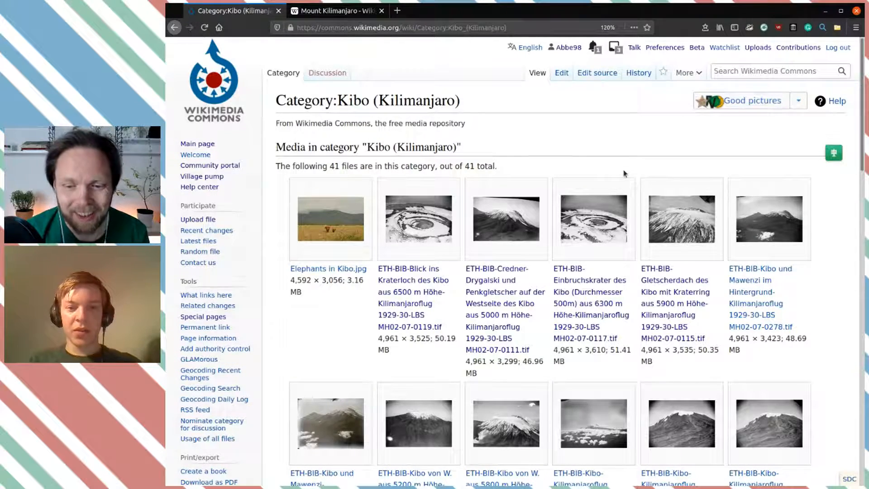
# Look through the media files in the Kibo (Kilimanjaro) category and check the category title.
pyautogui.scroll(-2, 623, 173)
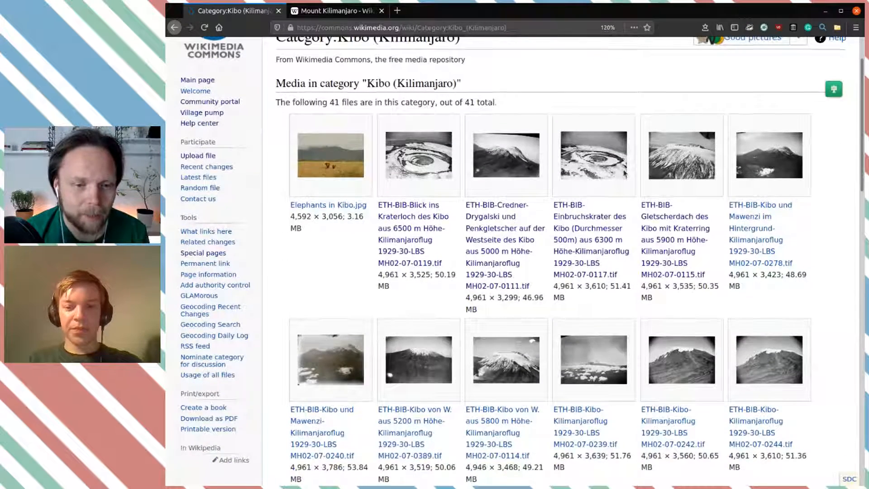
pyautogui.scroll(-12, 623, 173)
pyautogui.scroll(14, 624, 173)
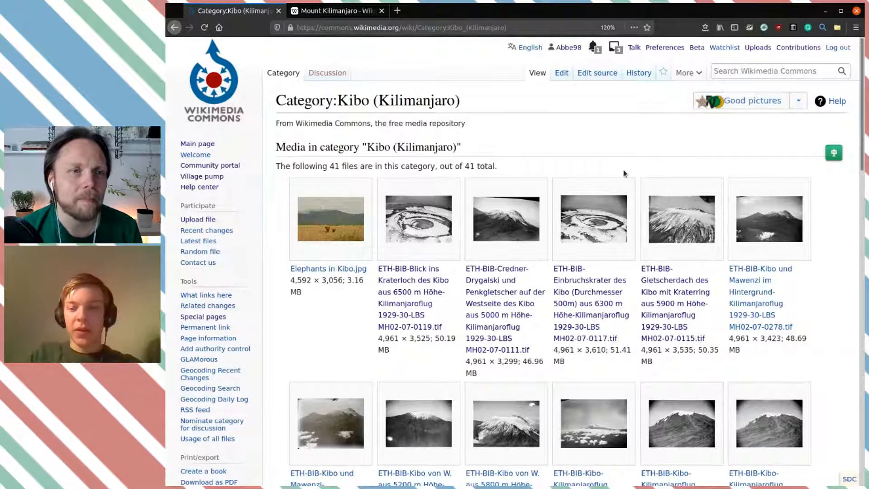
pyautogui.scroll(-5, 534, 289)
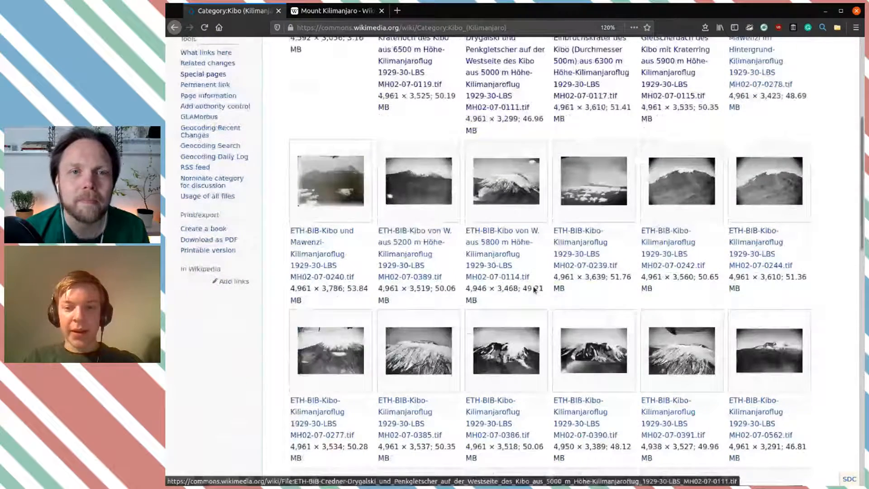
pyautogui.scroll(5, 533, 290)
pyautogui.moveTo(337, 100); pyautogui.dragTo(482, 113)
pyautogui.click(481, 107)
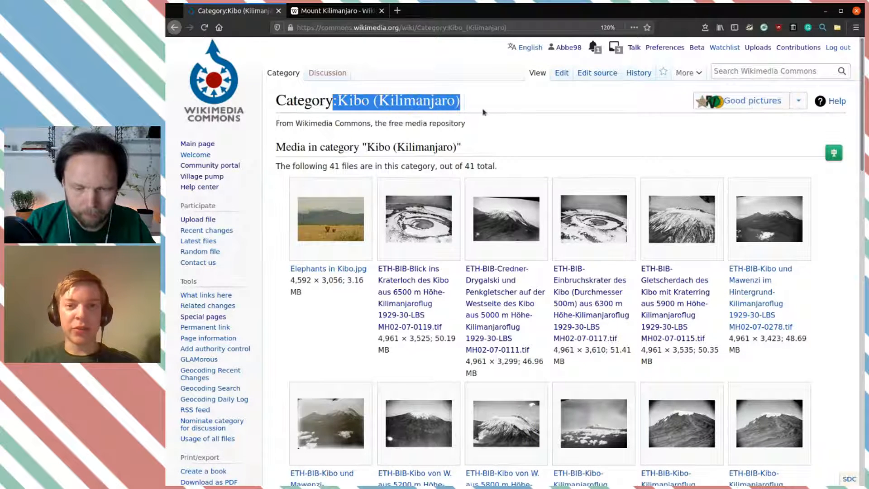
pyautogui.click(490, 111)
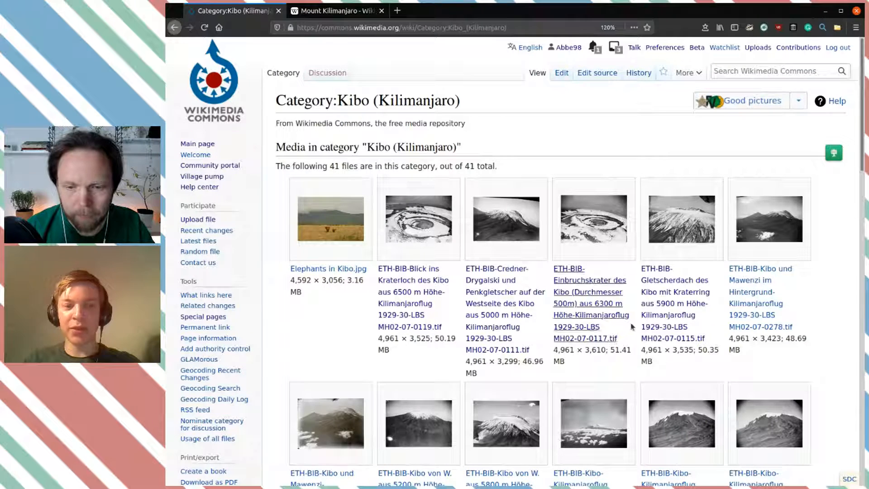
# Open the SDC tool for the category and check which files lack structured data.
pyautogui.click(849, 478)
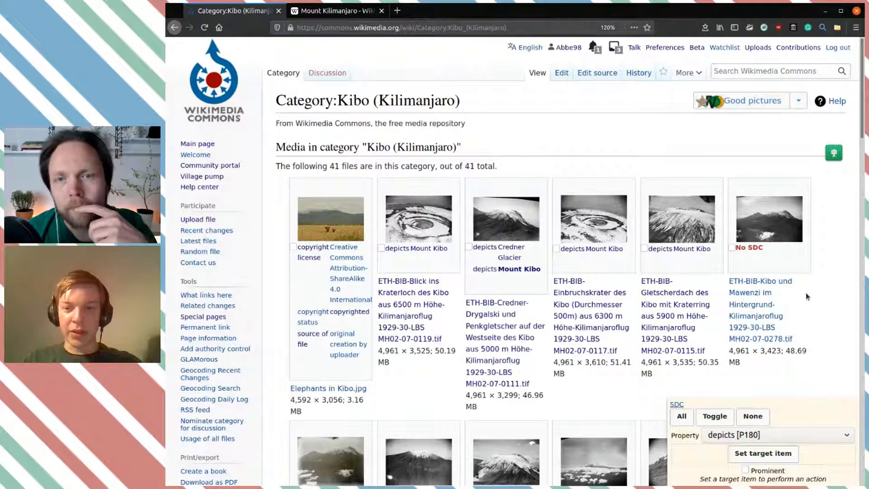
pyautogui.scroll(-5, 806, 294)
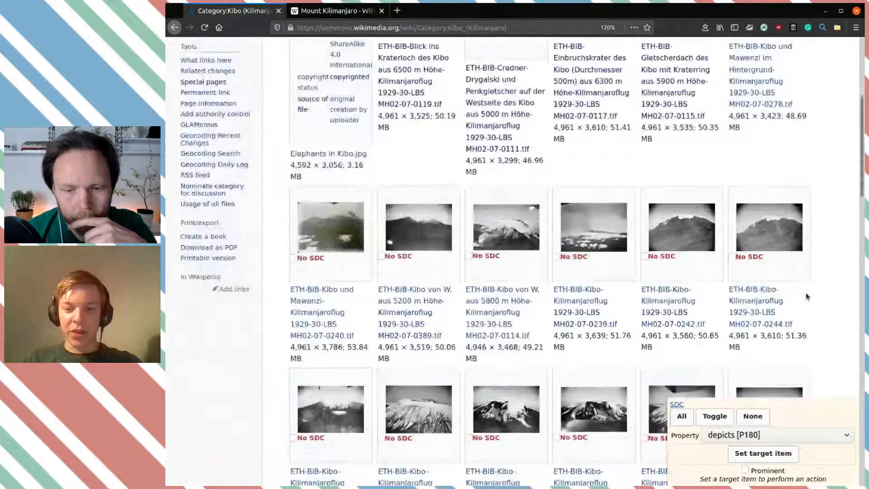
pyautogui.scroll(5, 806, 296)
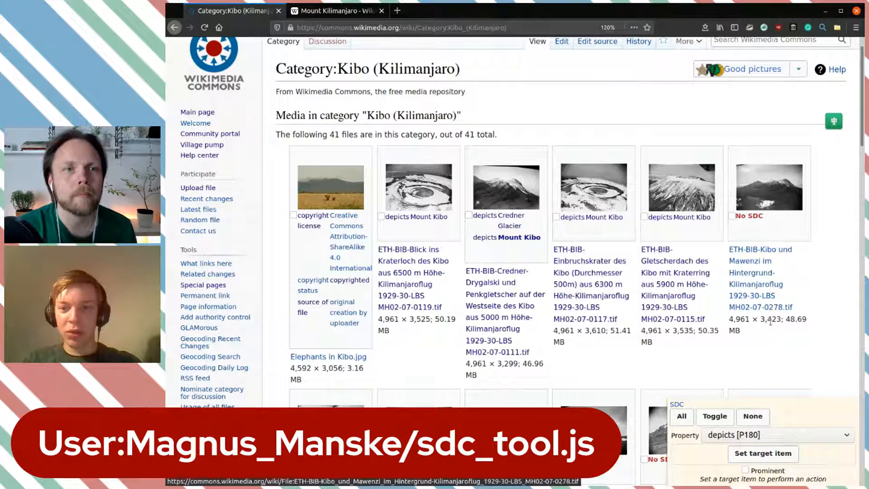
# Select the Kibo und Mawenzi im Hintergrund photo 0278 and the photos numbered 0240, 0389, 0114, 0239, 0242 and 0244 for batch tagging.
pyautogui.scroll(-3, 771, 322)
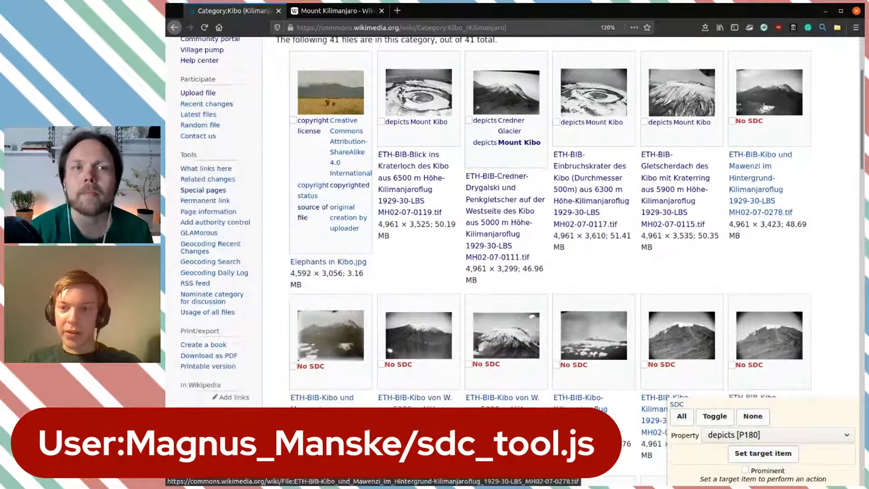
pyautogui.click(731, 120)
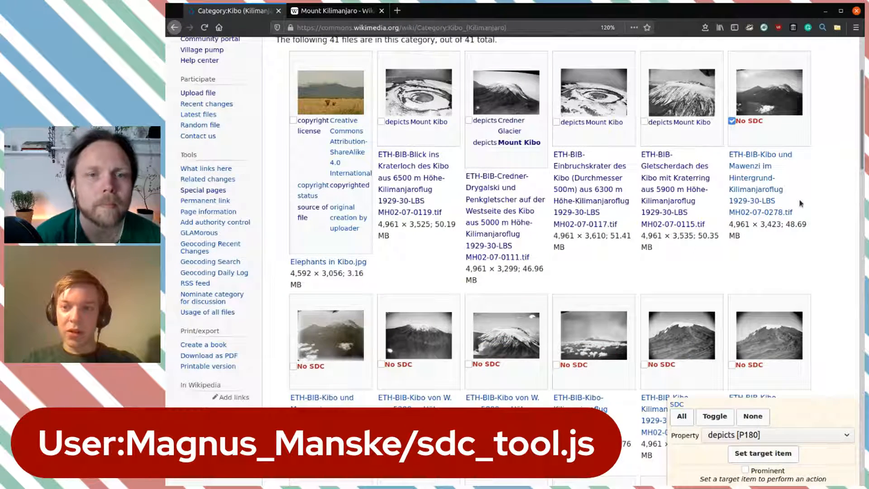
pyautogui.scroll(4, 800, 203)
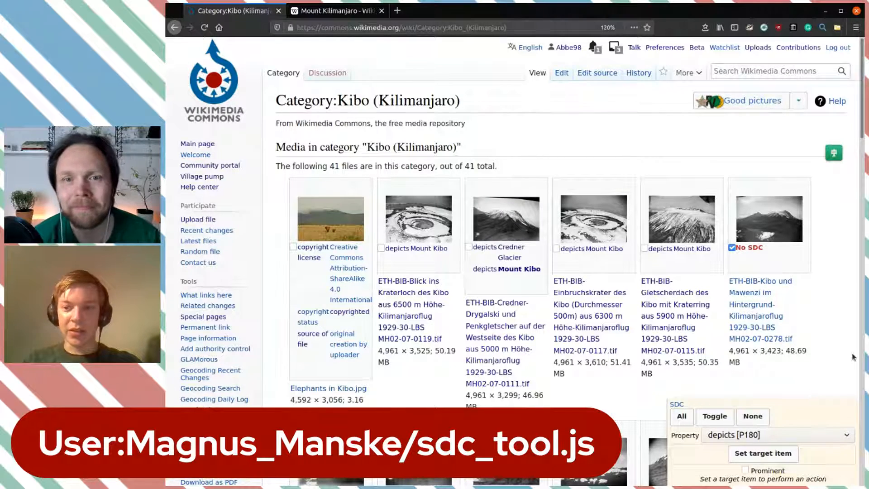
pyautogui.scroll(-5, 808, 352)
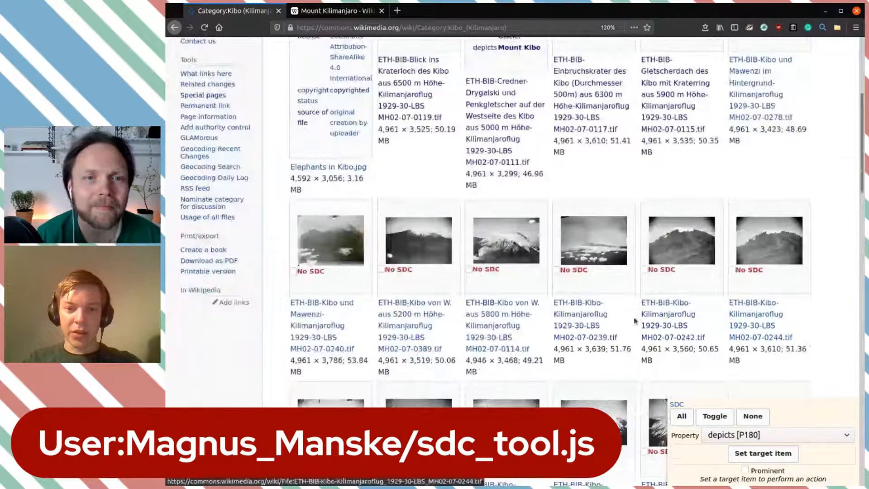
pyautogui.click(292, 270)
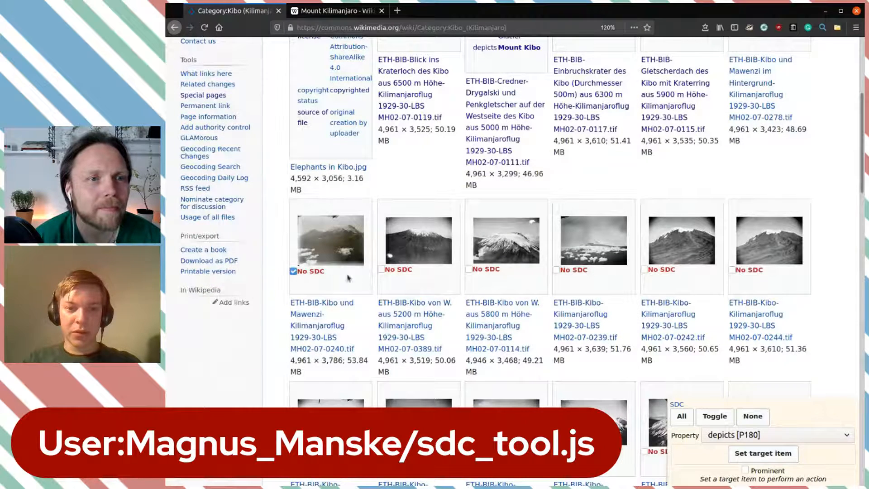
pyautogui.click(381, 269)
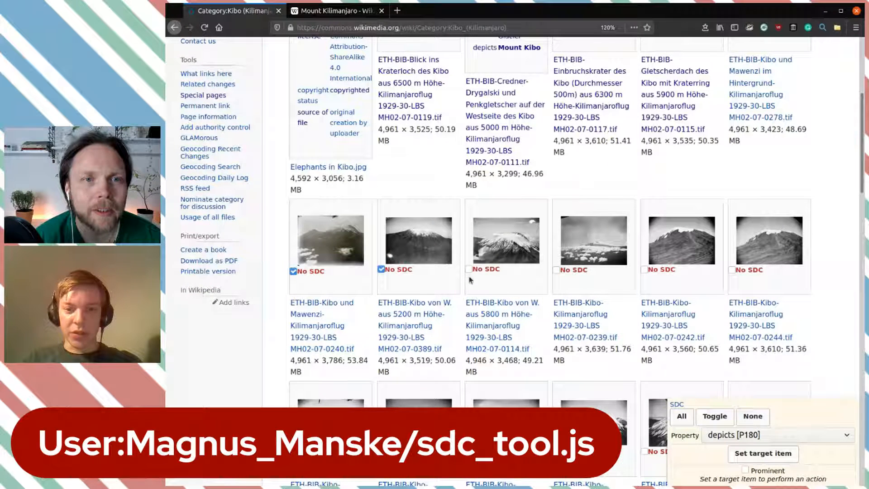
pyautogui.click(557, 270)
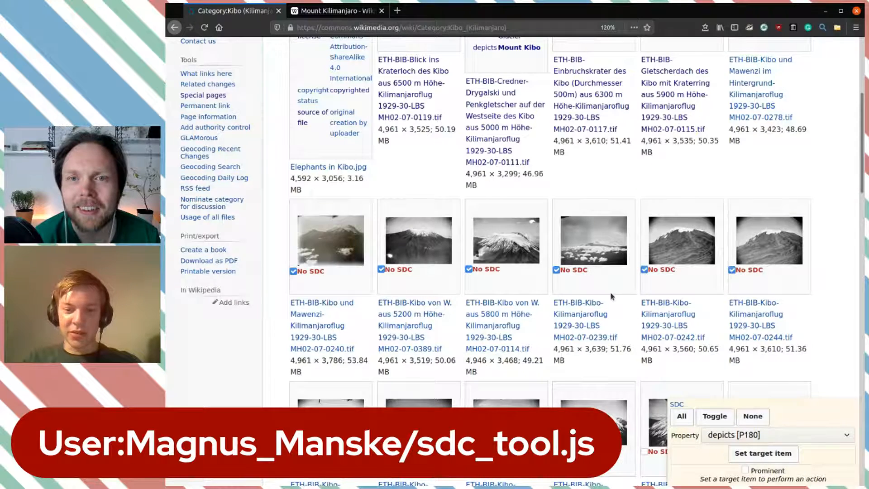
# Add the Kibo flight photos numbered 0277, 0385, 0386, 0390, 0391 and 0562 to the batch selection.
pyautogui.scroll(-7, 611, 296)
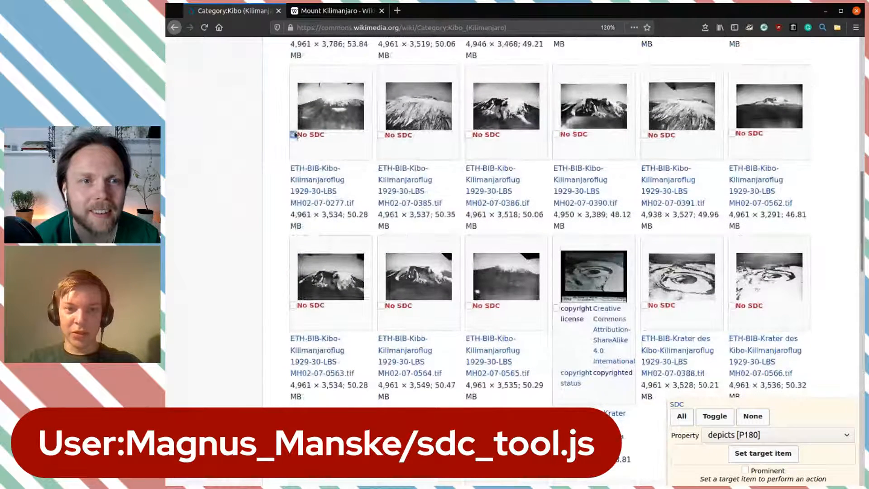
pyautogui.click(293, 135)
pyautogui.click(380, 135)
pyautogui.click(469, 135)
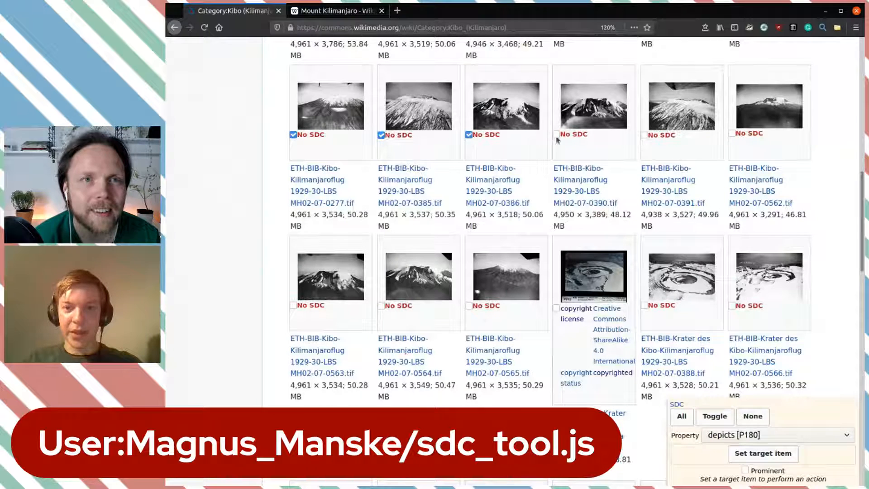
pyautogui.click(556, 135)
pyautogui.click(644, 135)
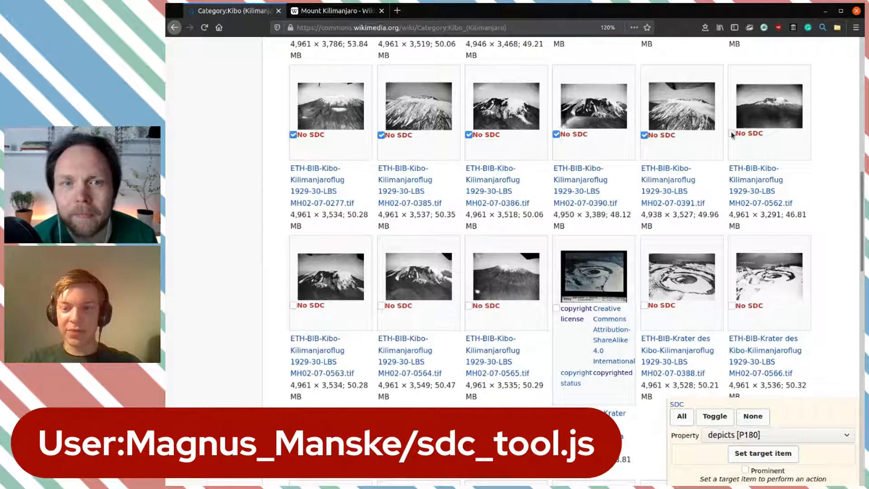
# Add flight photos 0563, 0564 and 0565, the Kibo-Krater slide 247-02429, and crater photos 0388 and 0566 to the selection.
pyautogui.click(293, 306)
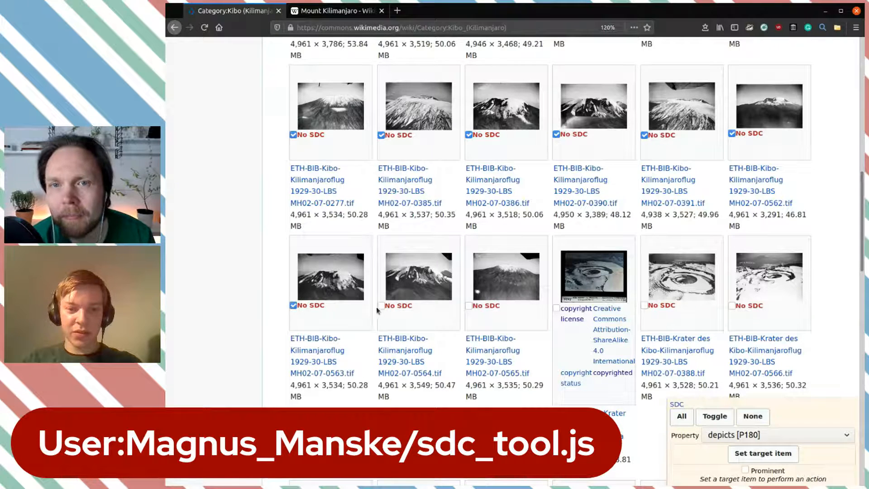
pyautogui.click(381, 306)
pyautogui.click(556, 308)
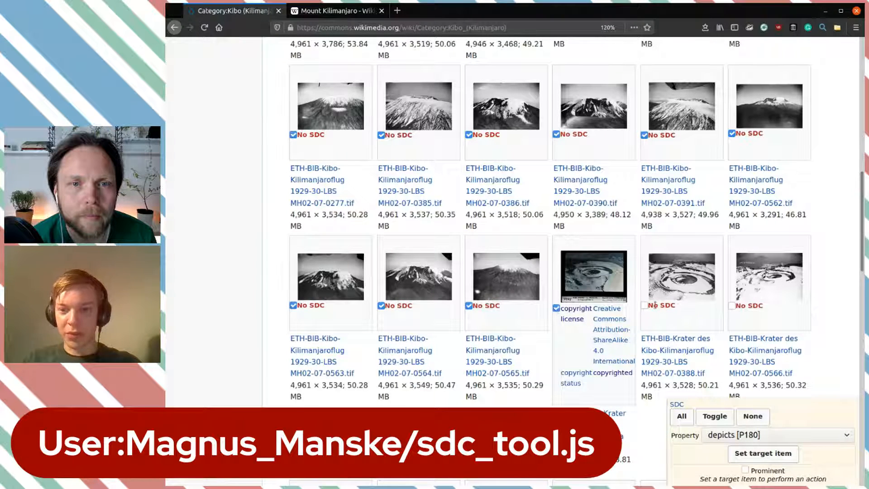
pyautogui.click(731, 307)
# Add crater photos 0567, 0568 and 0569, Kraterring photo 0116, and the Südostflanke 0113 and Südwestflanke 0112 photos to the selection.
pyautogui.scroll(-5, 498, 272)
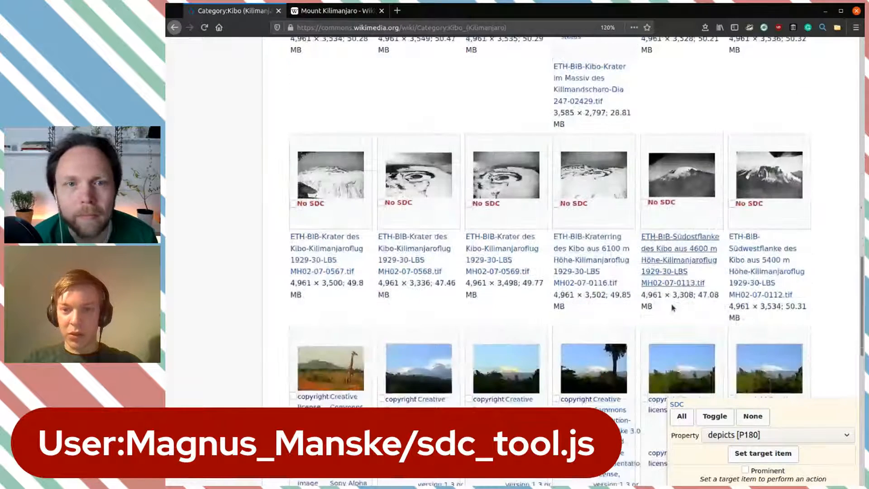
pyautogui.scroll(-1, 298, 262)
pyautogui.click(293, 171)
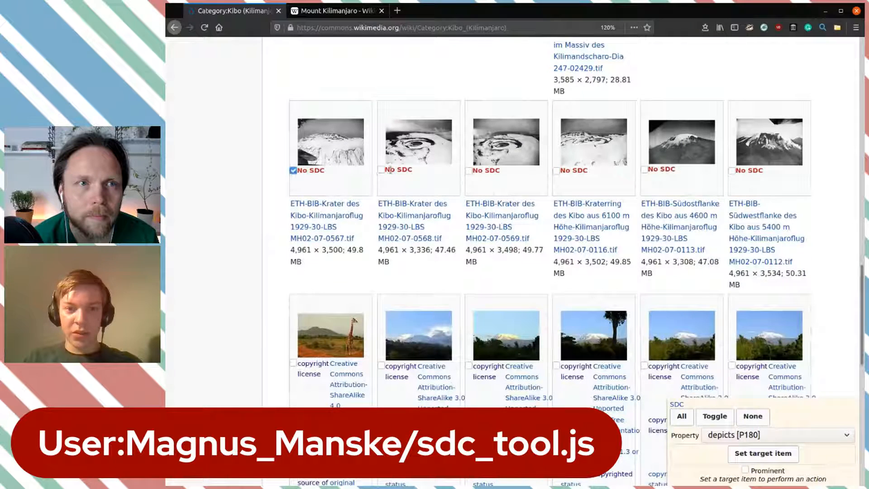
pyautogui.click(381, 170)
pyautogui.click(468, 171)
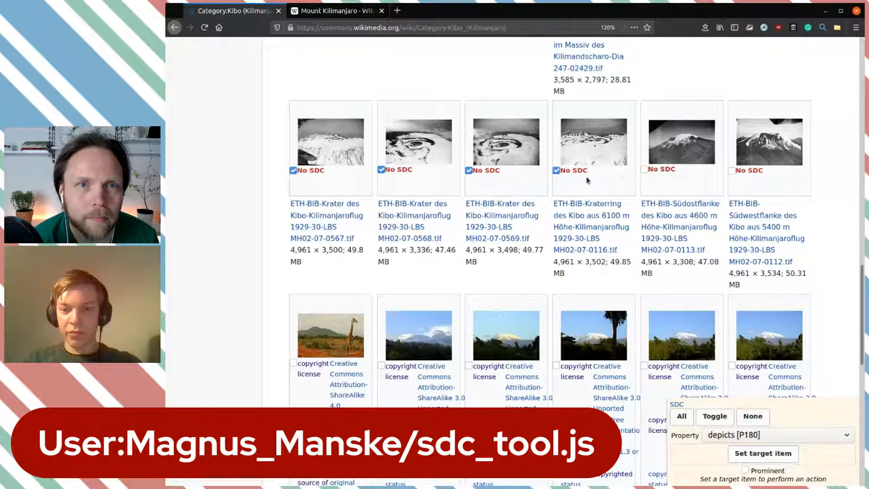
pyautogui.click(644, 169)
pyautogui.click(731, 171)
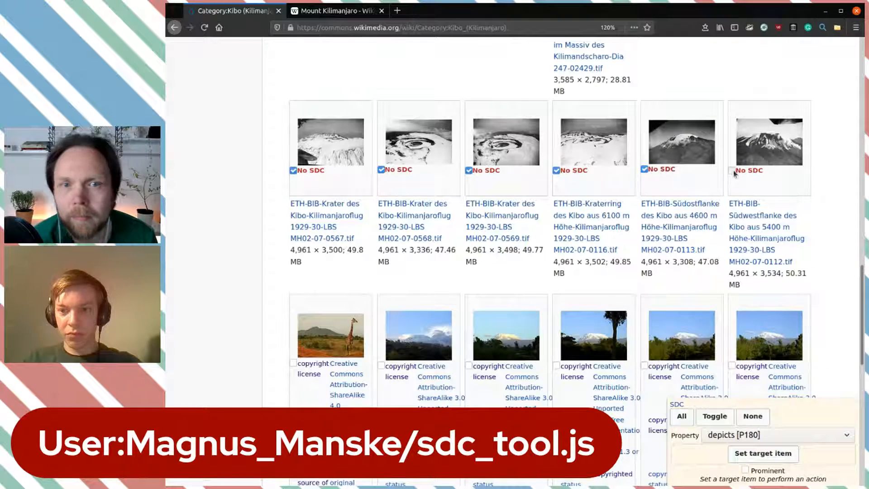
# Add the colour photos Kibo Mt. Kilimanjaro 1, 3, 4, 5 and 6 to the selection, leaving out the giraffe photo.
pyautogui.click(381, 365)
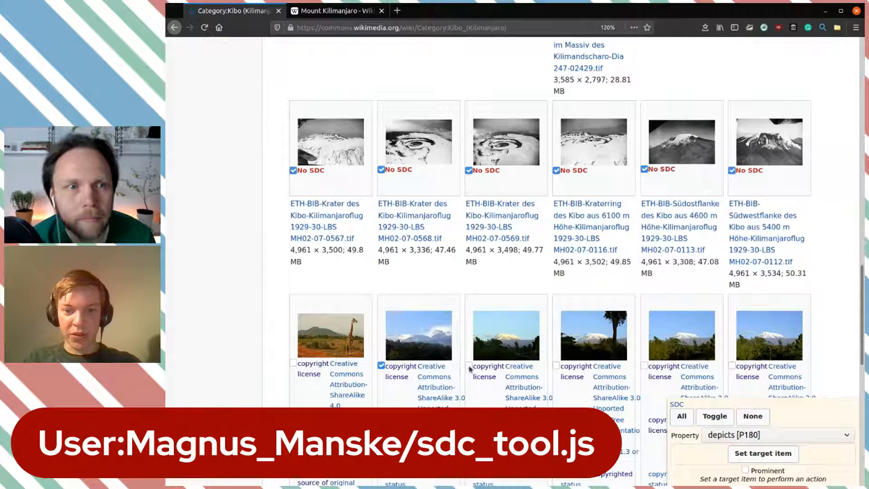
pyautogui.scroll(-4, 470, 365)
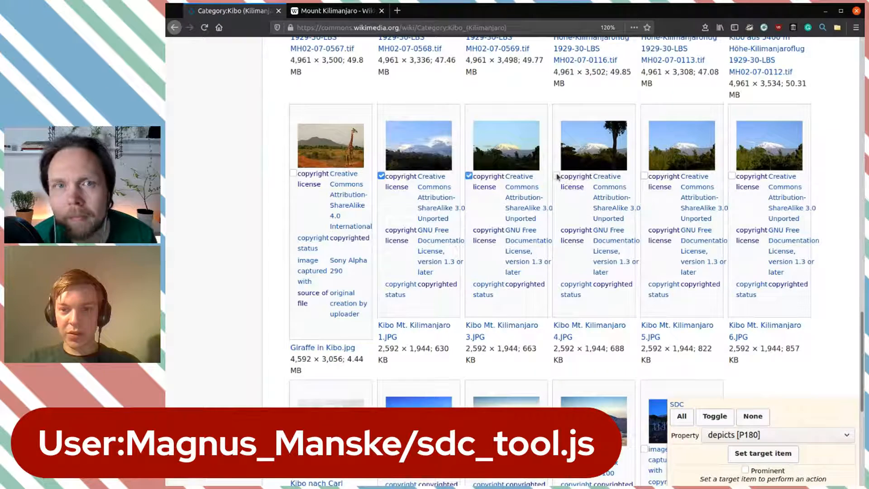
pyautogui.click(731, 175)
pyautogui.scroll(-5, 666, 249)
pyautogui.scroll(-2, 668, 252)
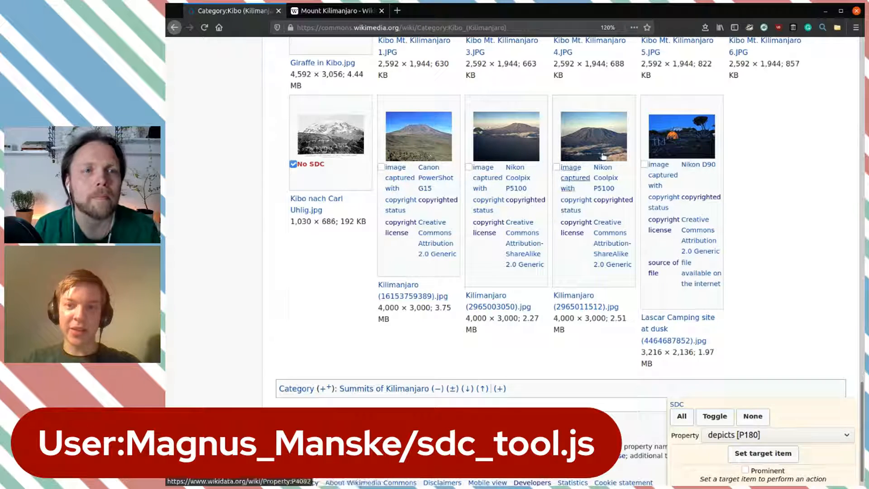
pyautogui.click(469, 167)
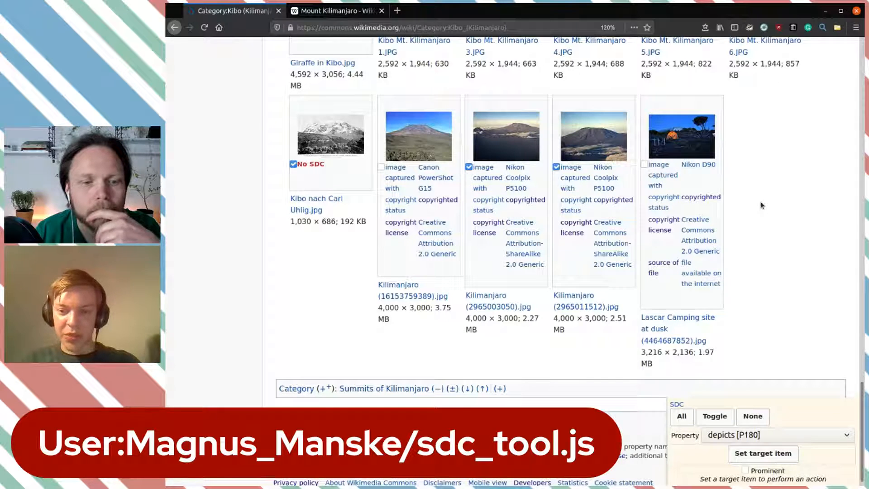
pyautogui.scroll(2, 771, 362)
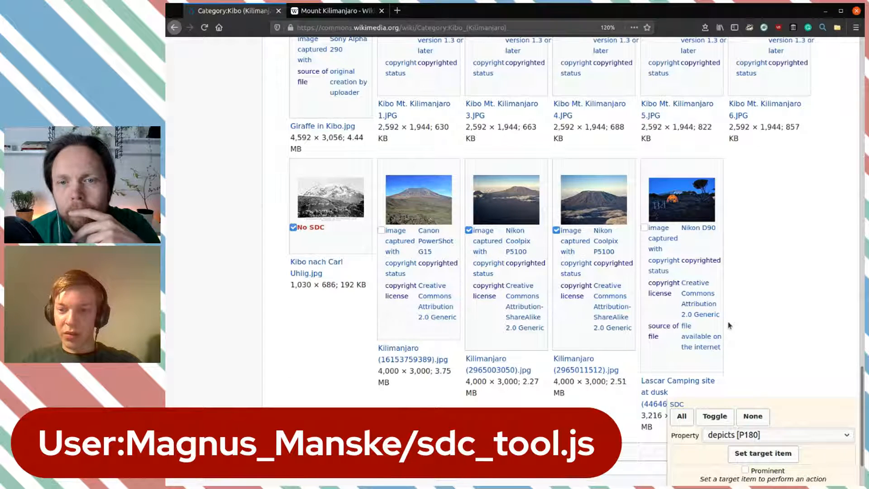
# Search Wikidata for "mount kibo" and set Mount Kibo (Q1394606), the highest mountain in the Kilimanjaro massif, as the depicts target item.
pyautogui.click(764, 453)
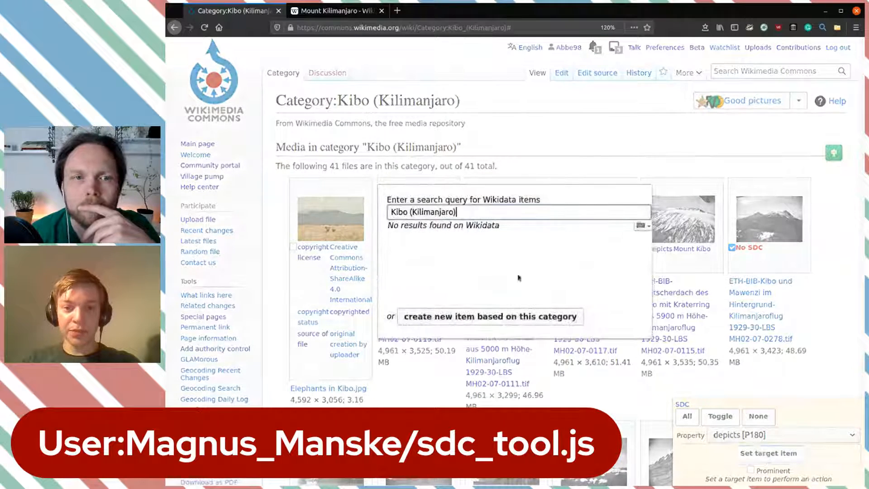
pyautogui.moveTo(456, 211); pyautogui.dragTo(401, 212)
pyautogui.click(418, 212)
pyautogui.tripleClick(418, 212)
pyautogui.write('mo')
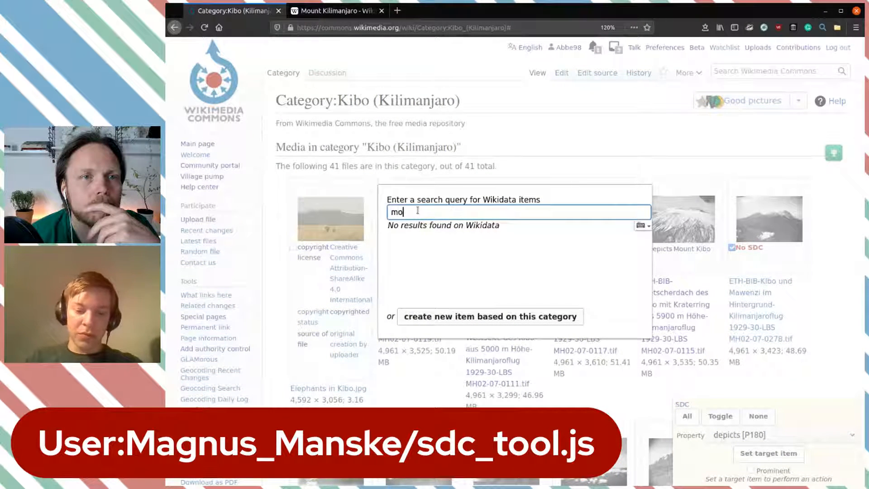
pyautogui.write('unt kibo')
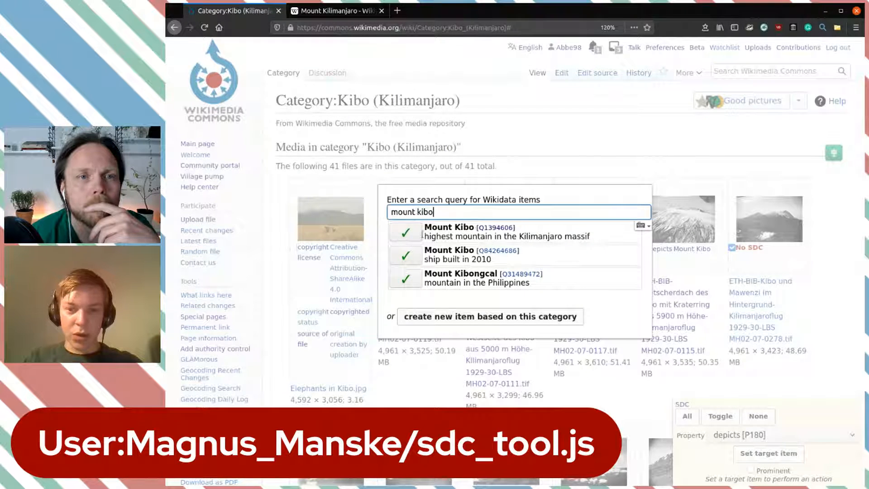
pyautogui.click(406, 232)
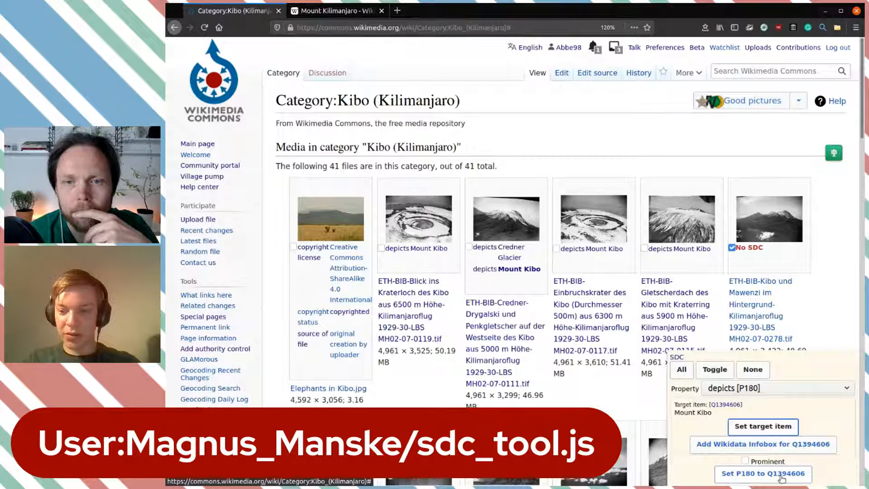
# Apply the depicts (P180) statement for Mount Kibo (Q1394606) to all selected files in the category.
pyautogui.click(764, 479)
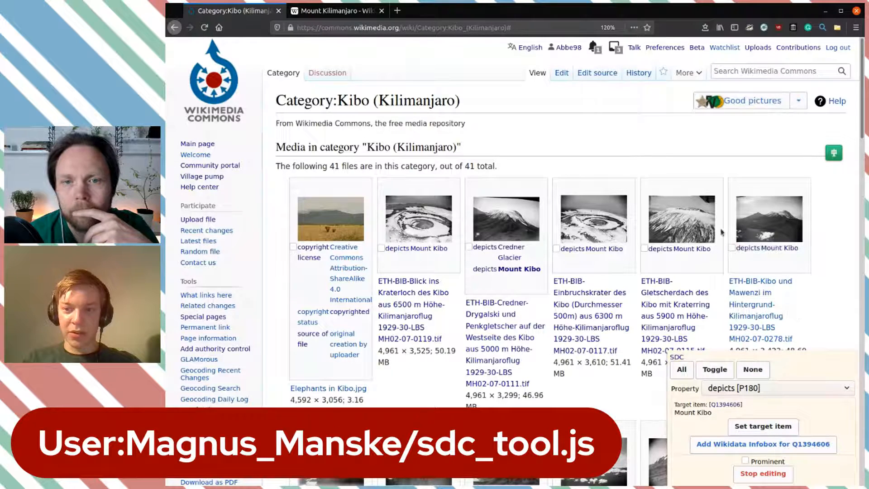
pyautogui.scroll(-5, 815, 293)
pyautogui.scroll(-3, 814, 292)
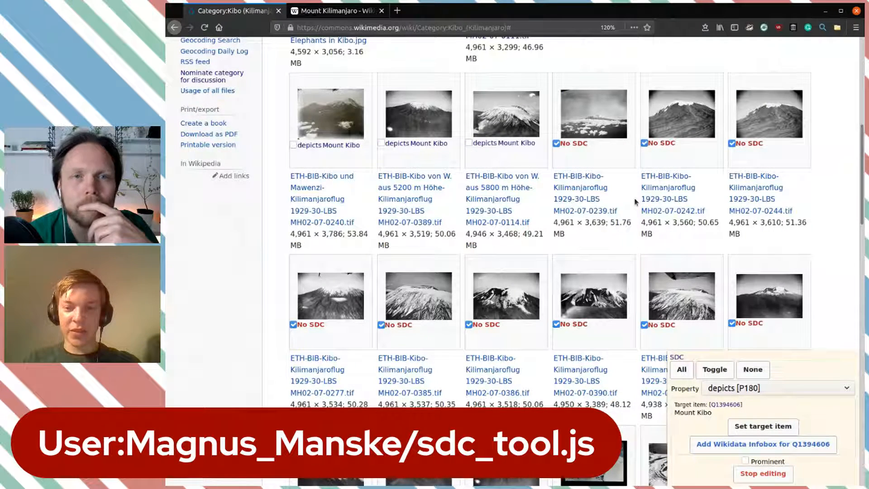
pyautogui.scroll(-1, 635, 202)
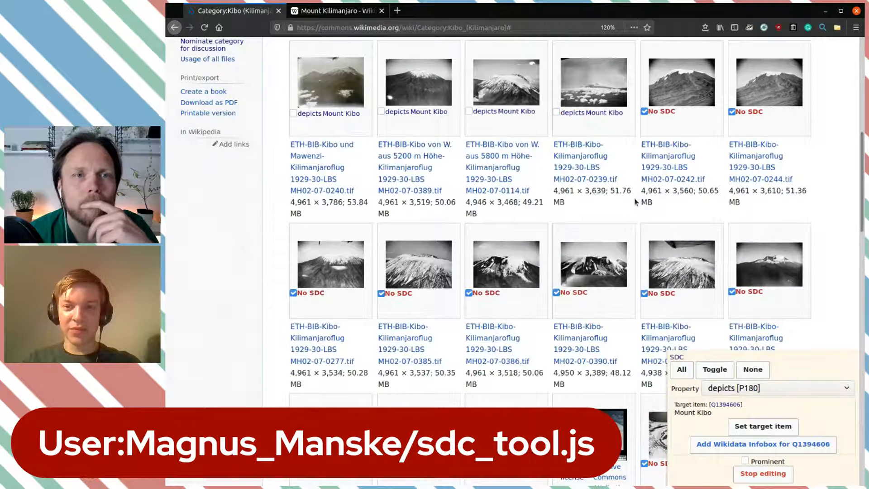
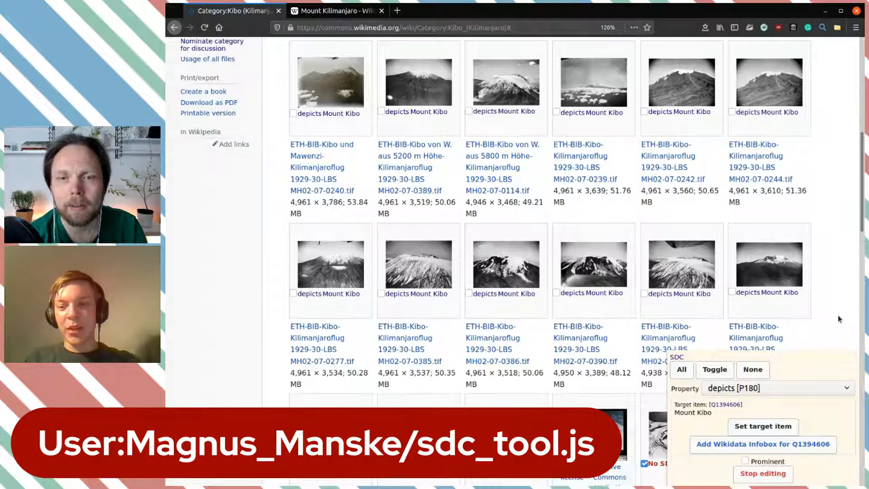
# Check through the category's files whether each selected photo has received the depicts Mount Kibo statement.
pyautogui.scroll(-3, 837, 315)
pyautogui.scroll(-2, 837, 315)
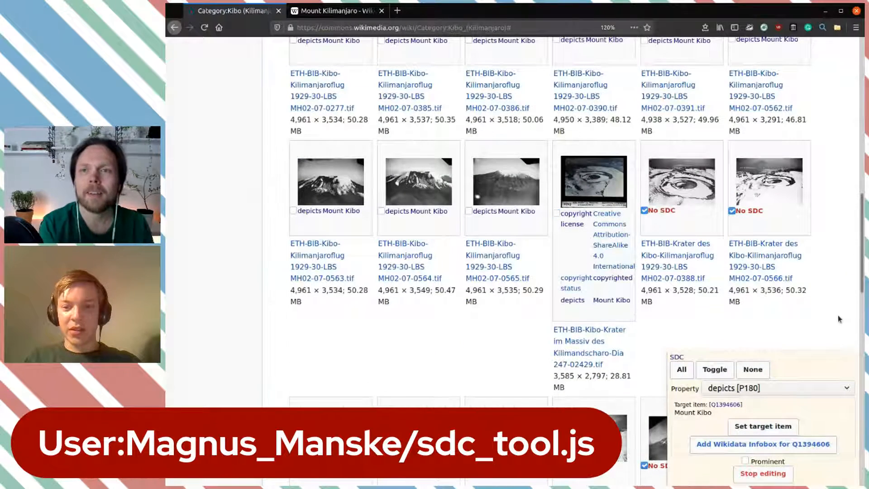
pyautogui.scroll(-2, 837, 315)
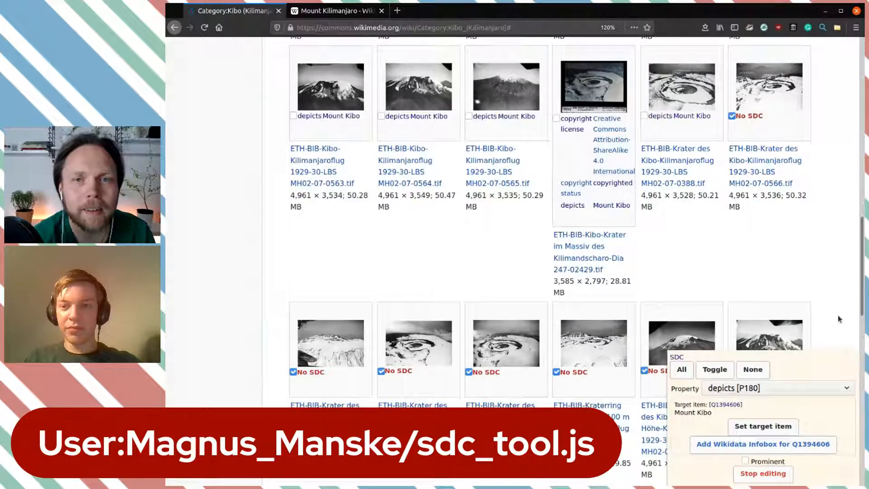
pyautogui.scroll(-2, 838, 315)
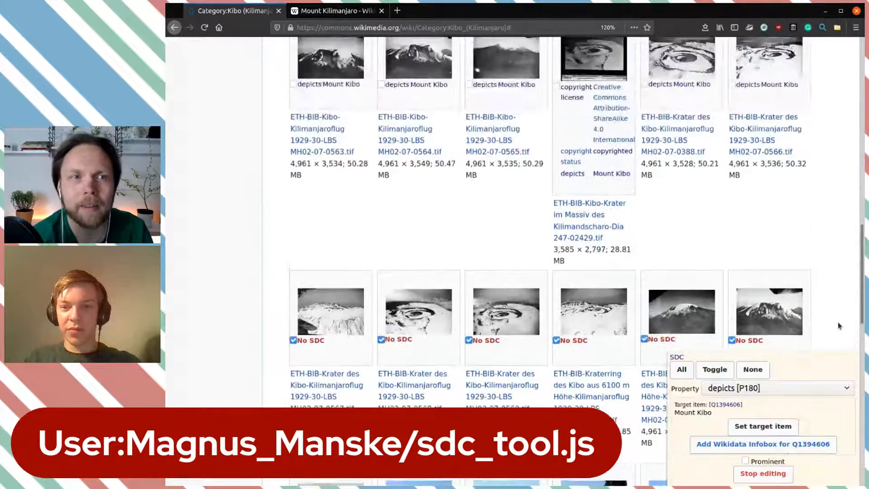
pyautogui.scroll(-2, 838, 322)
pyautogui.scroll(-3, 838, 322)
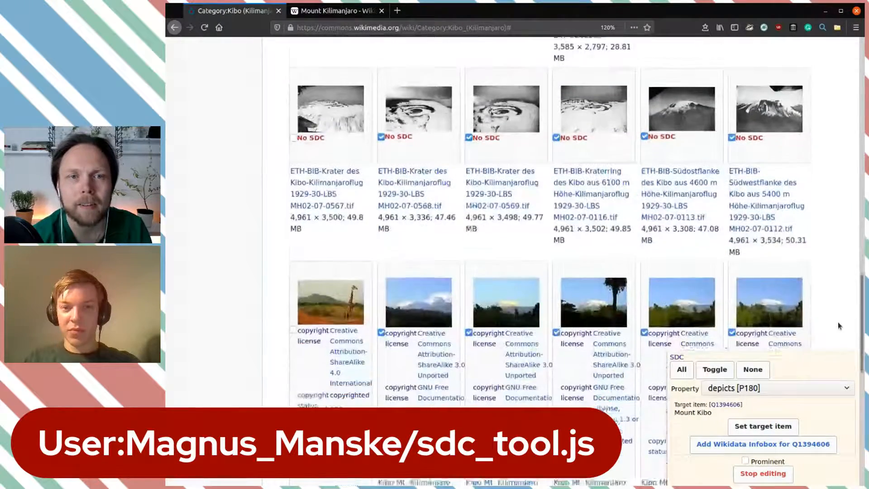
pyautogui.scroll(-1, 837, 321)
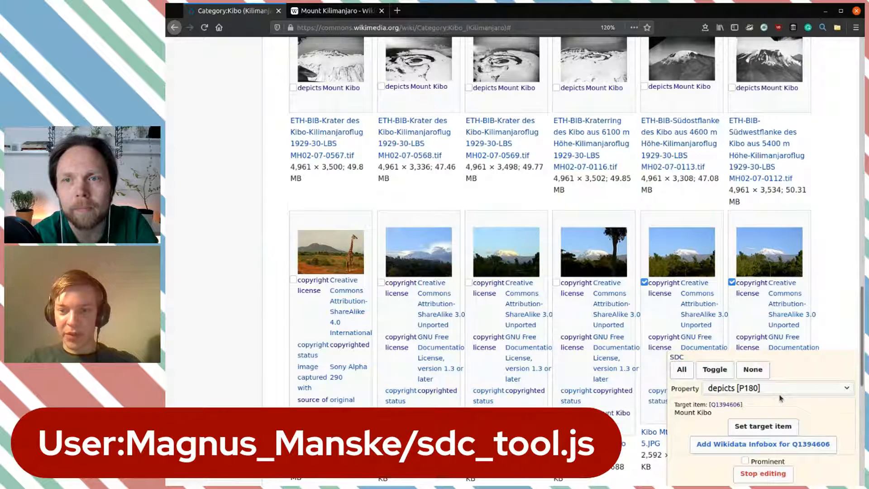
pyautogui.scroll(-6, 834, 323)
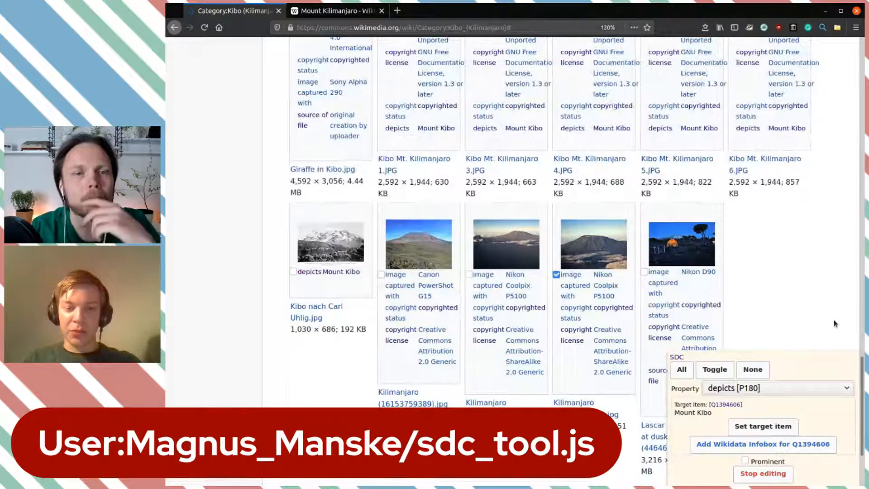
pyautogui.scroll(10, 835, 323)
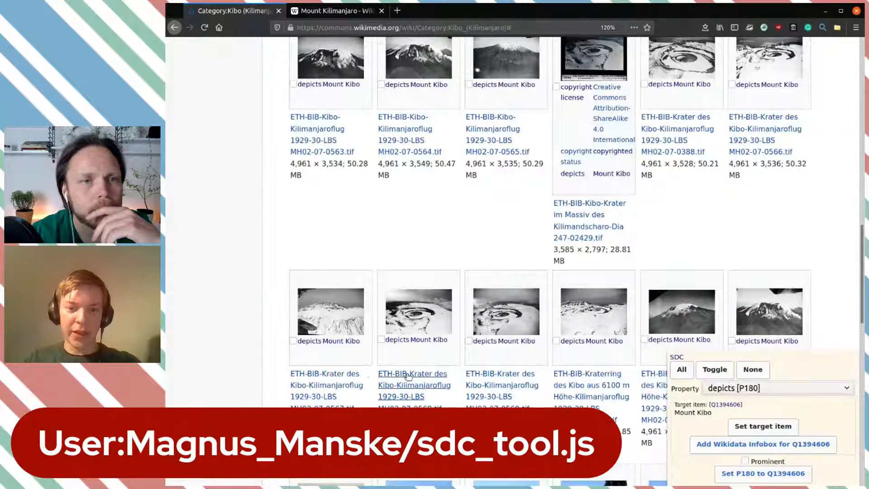
pyautogui.scroll(10, 513, 245)
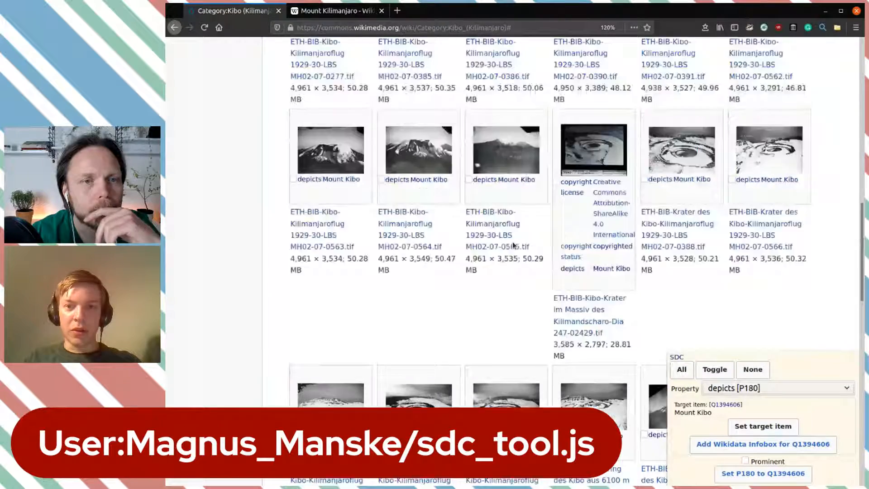
pyautogui.scroll(-8, 514, 245)
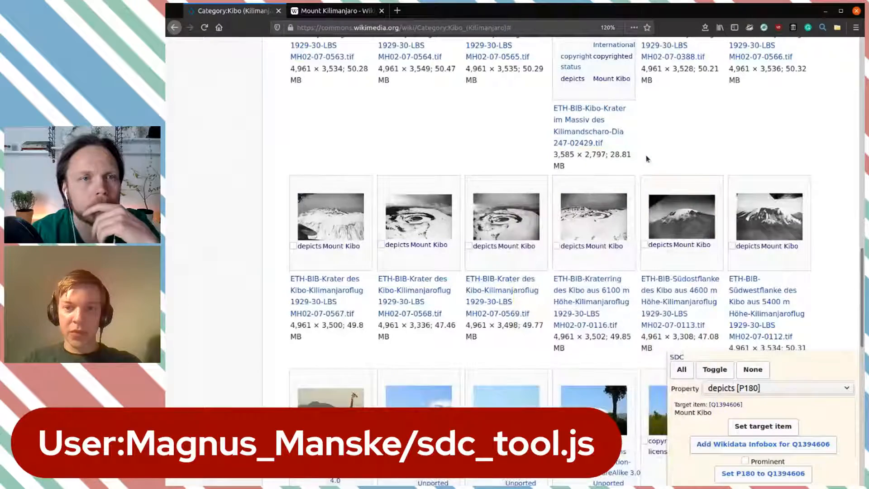
pyautogui.scroll(-8, 830, 260)
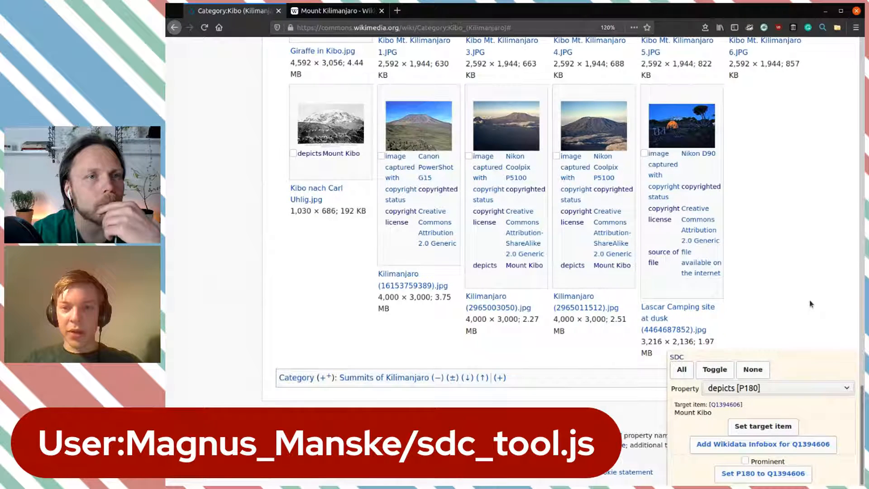
# Add the Wikidata Infobox for Q1394606 to the Kibo (Kilimanjaro) category and reload the page.
pyautogui.scroll(10, 811, 304)
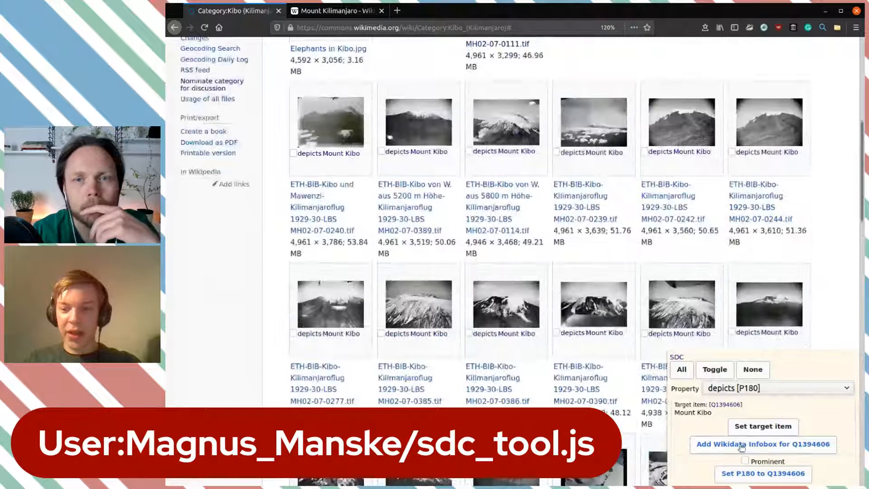
pyautogui.scroll(5, 824, 272)
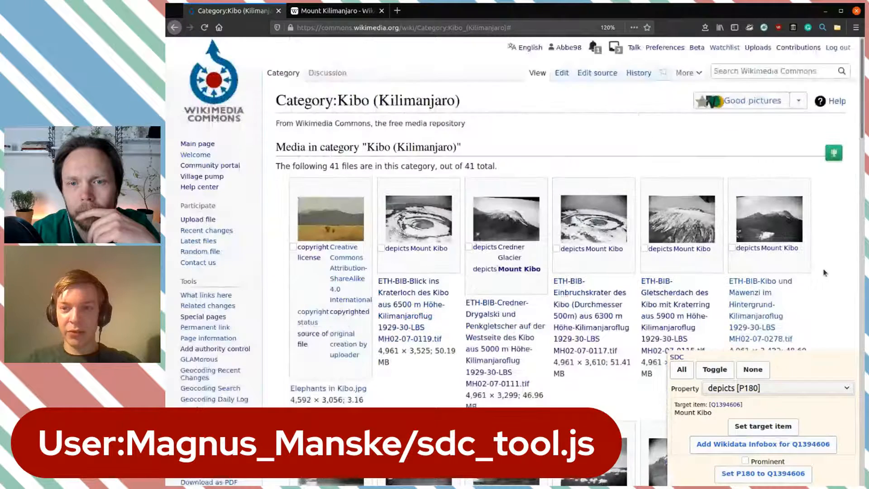
pyautogui.click(749, 446)
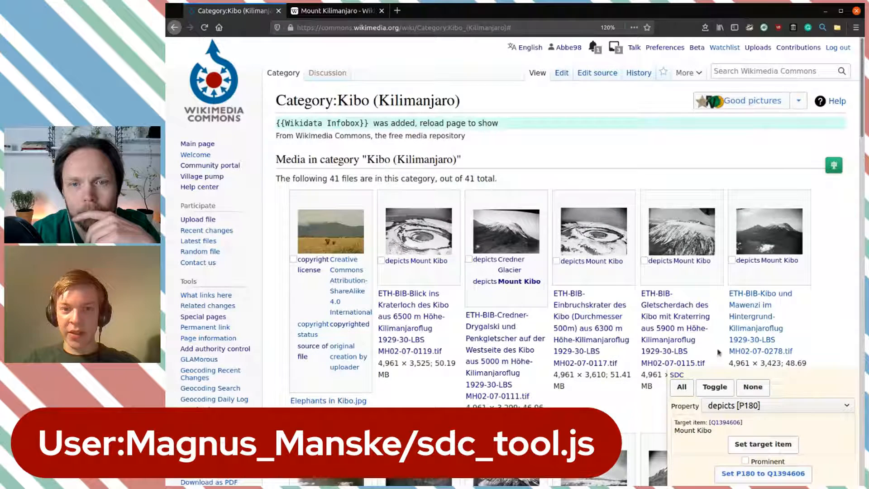
pyautogui.press('F5')
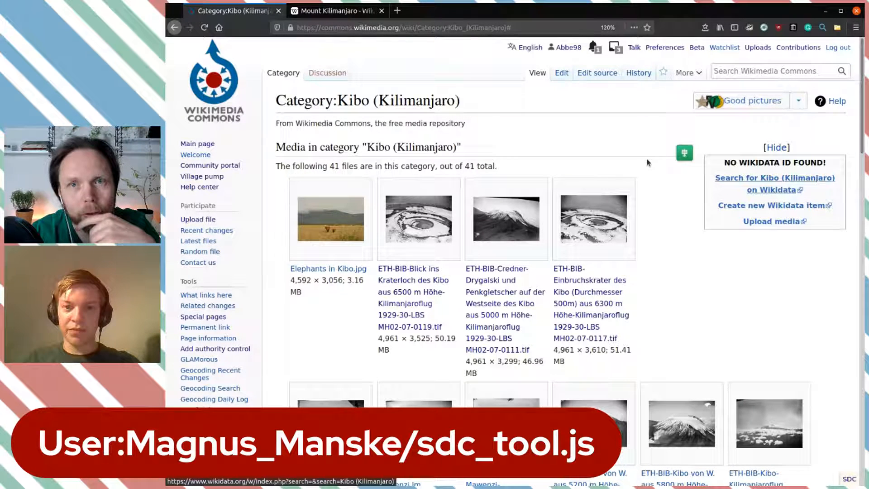
# Open the category's wikitext source and copy the category name "Kibo (Kilimanjaro)" from the page title.
pyautogui.click(595, 74)
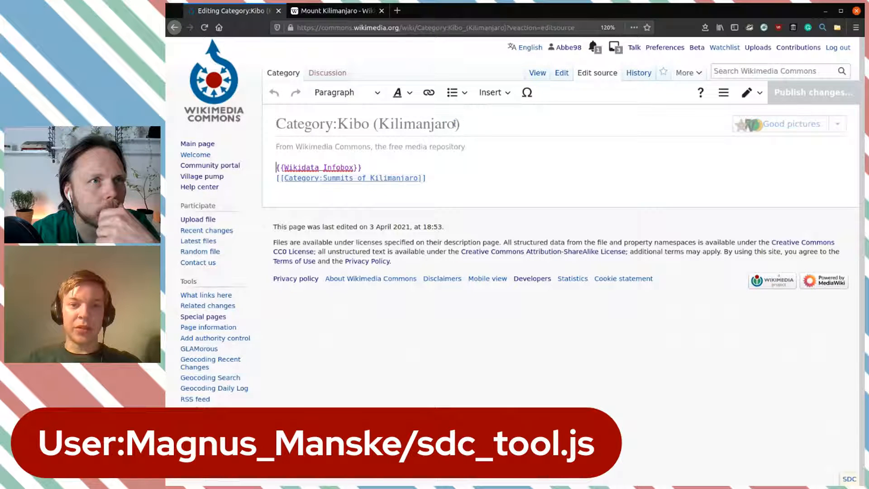
pyautogui.moveTo(467, 125); pyautogui.dragTo(339, 122)
pyautogui.hotkey('ctrl', 'c')
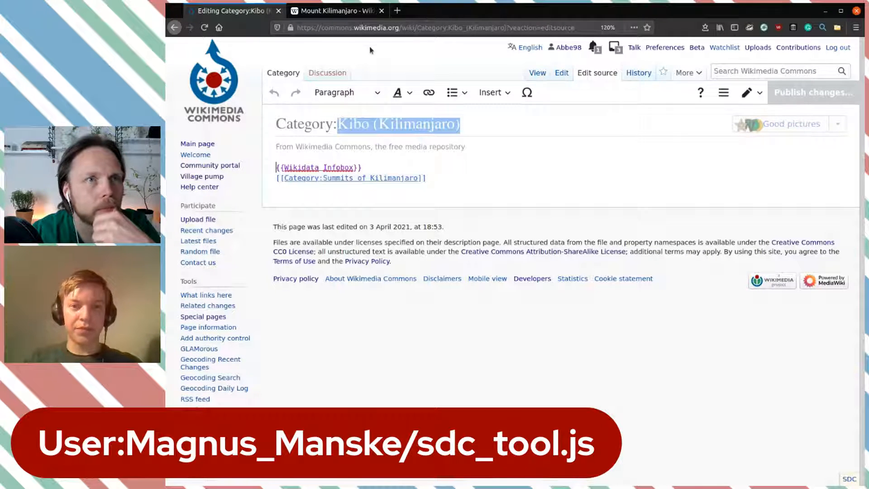
# Open wikidata.org in a new tab, search for "mount kibo" and open the Mount Kibo item (Q1394606).
pyautogui.click(343, 10)
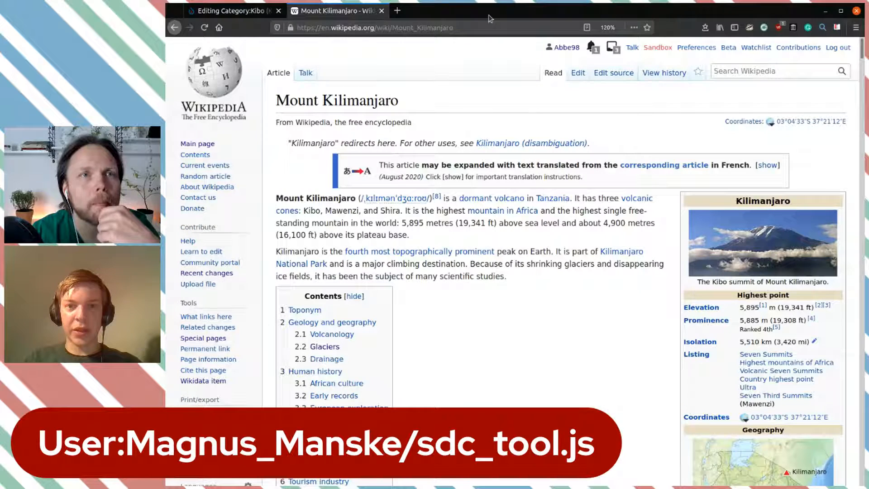
pyautogui.click(397, 10)
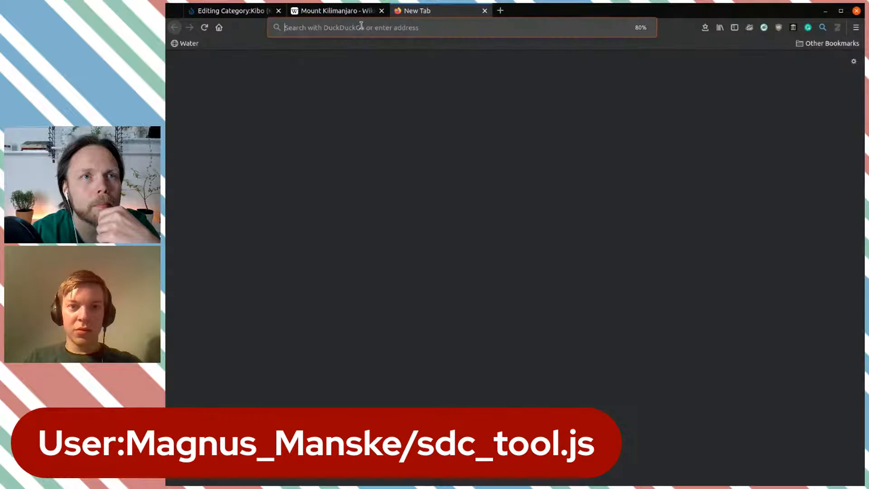
pyautogui.write('wikidata.org/')
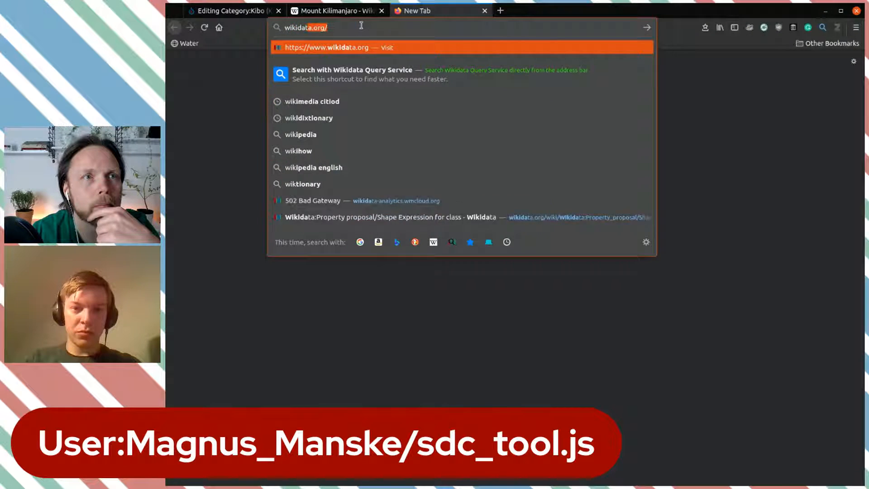
pyautogui.press('Return')
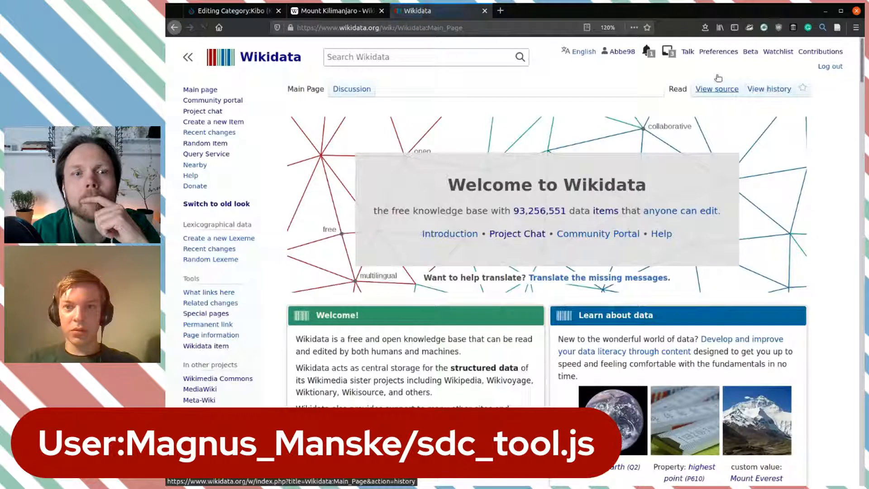
pyautogui.click(359, 57)
pyautogui.write('m')
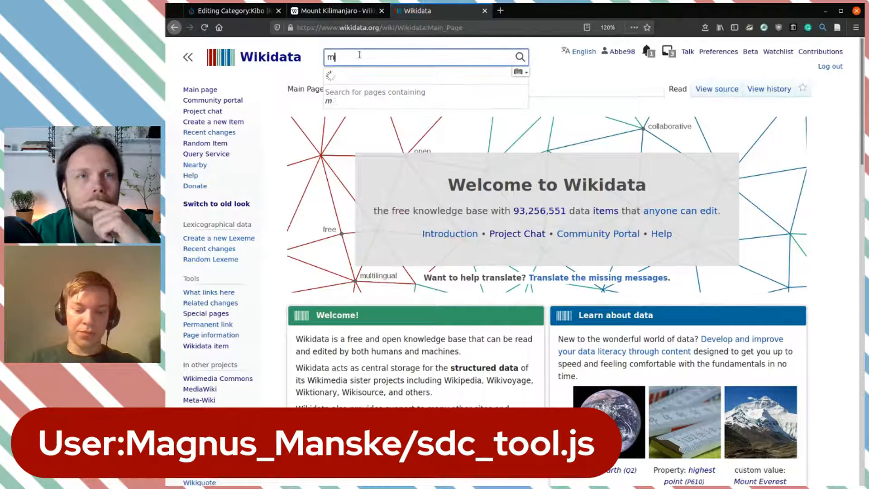
pyautogui.write('ount kibo')
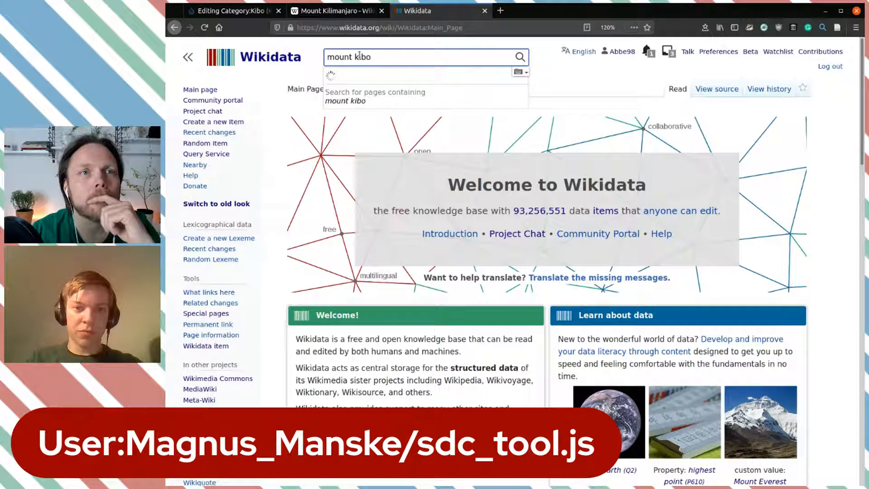
pyautogui.click(363, 78)
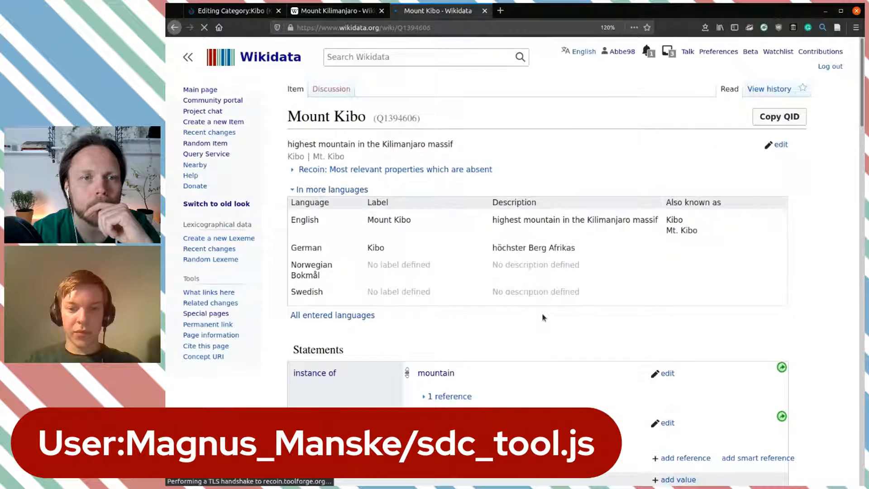
pyautogui.scroll(-10, 542, 313)
pyautogui.scroll(-5, 542, 313)
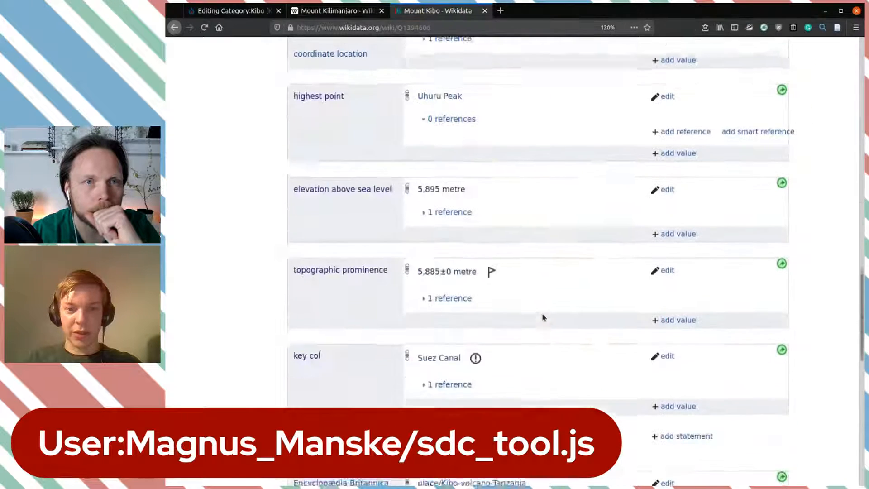
pyautogui.scroll(-5, 542, 313)
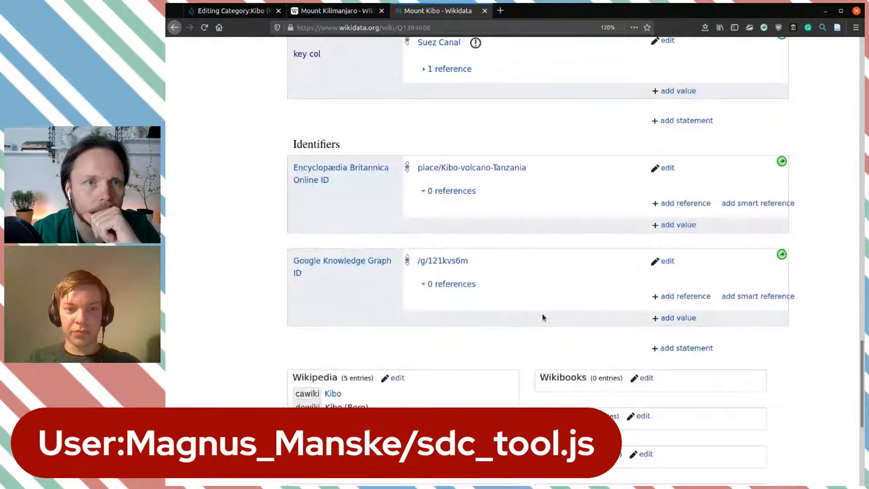
pyautogui.scroll(6, 632, 272)
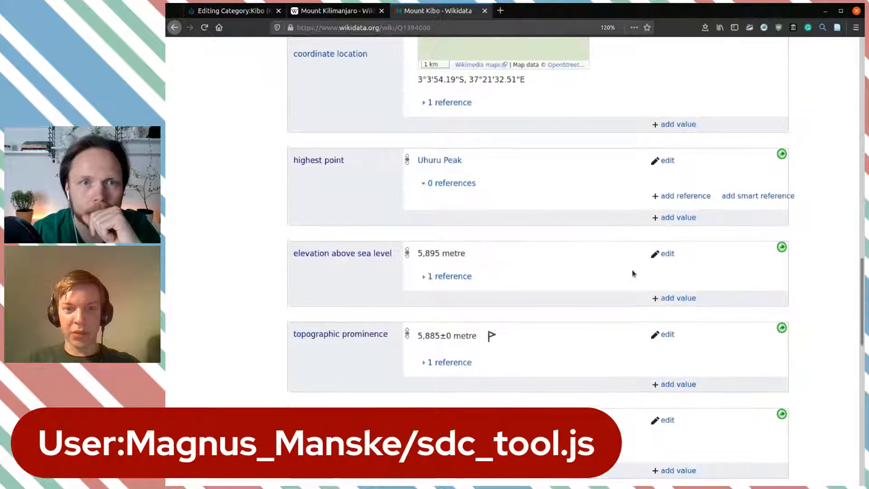
pyautogui.scroll(-3, 704, 330)
pyautogui.click(669, 341)
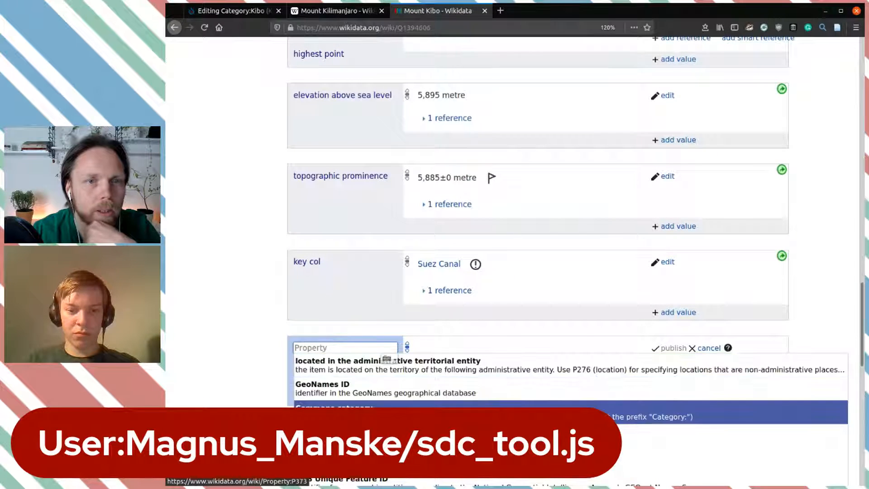
pyautogui.click(204, 322)
# Add a Commons (commonswiki) sitelink to Category:Kibo (Kilimanjaro) under the Mount Kibo item's multilingual sites and publish it.
pyautogui.scroll(-6, 278, 382)
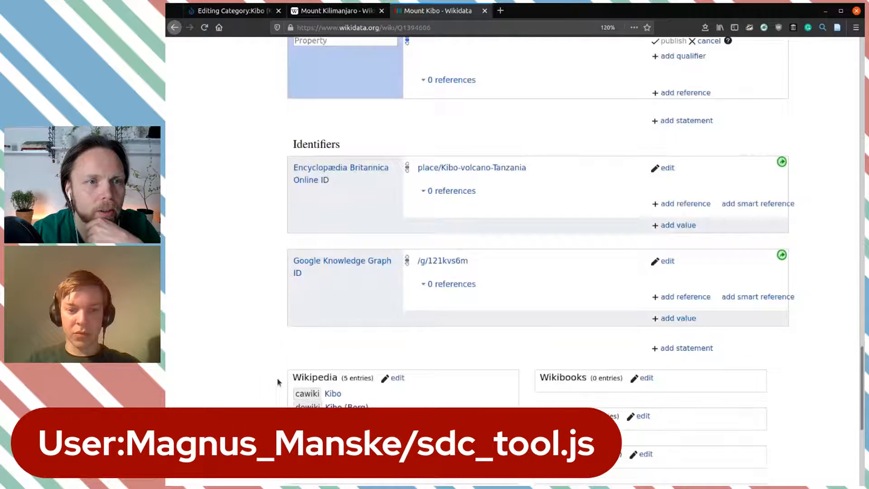
pyautogui.scroll(-6, 662, 349)
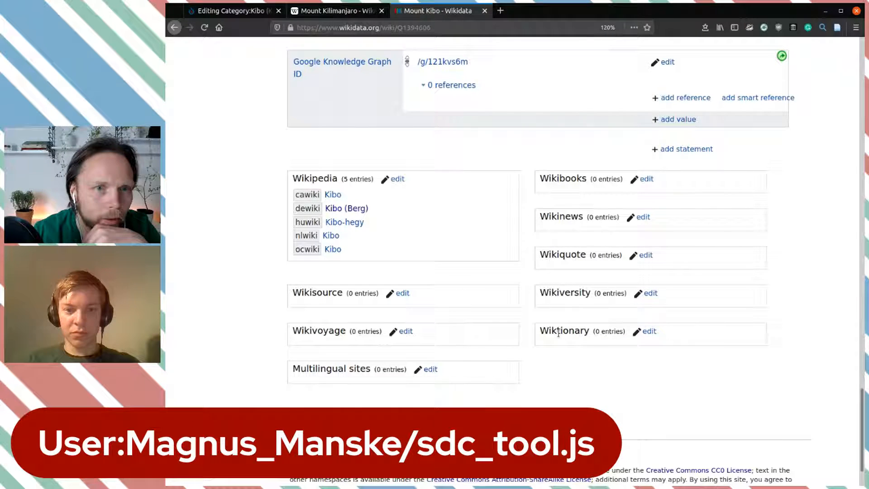
pyautogui.click(430, 369)
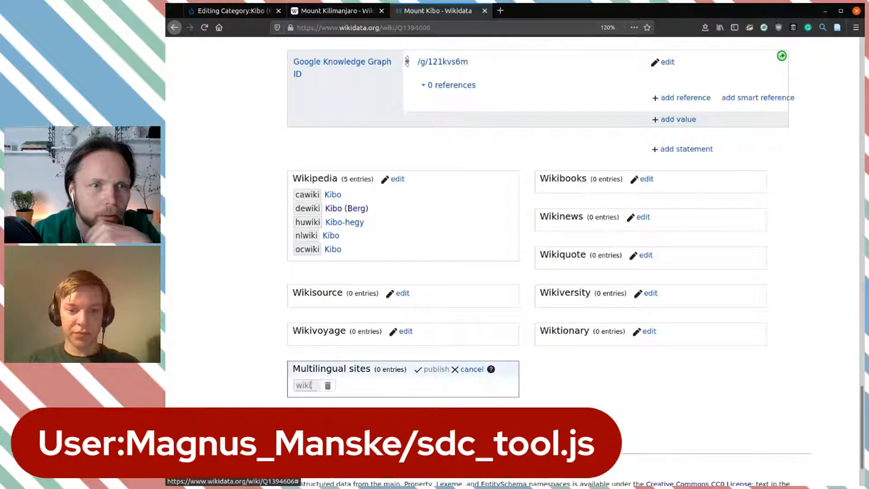
pyautogui.write('co')
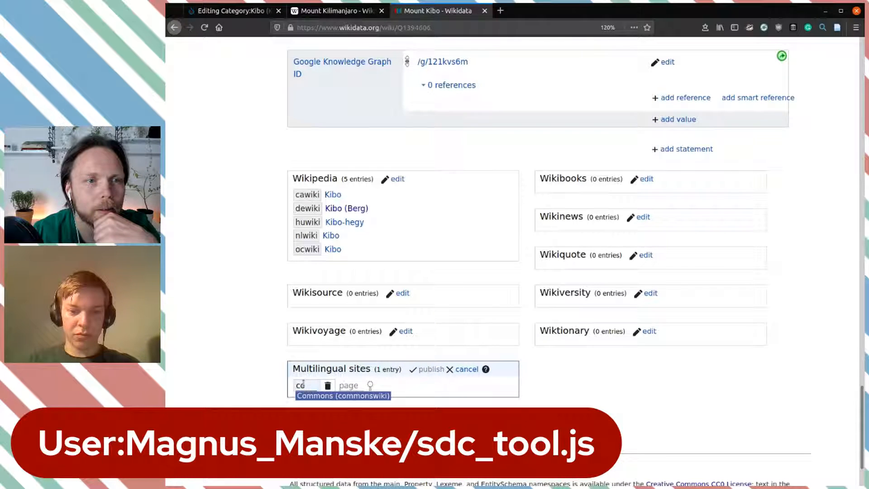
pyautogui.click(311, 396)
pyautogui.click(388, 384)
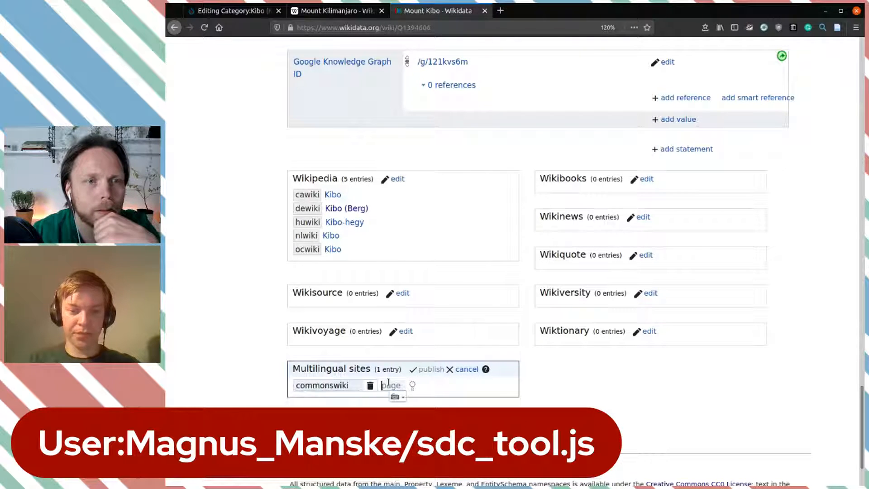
pyautogui.hotkey('ctrl', 'v')
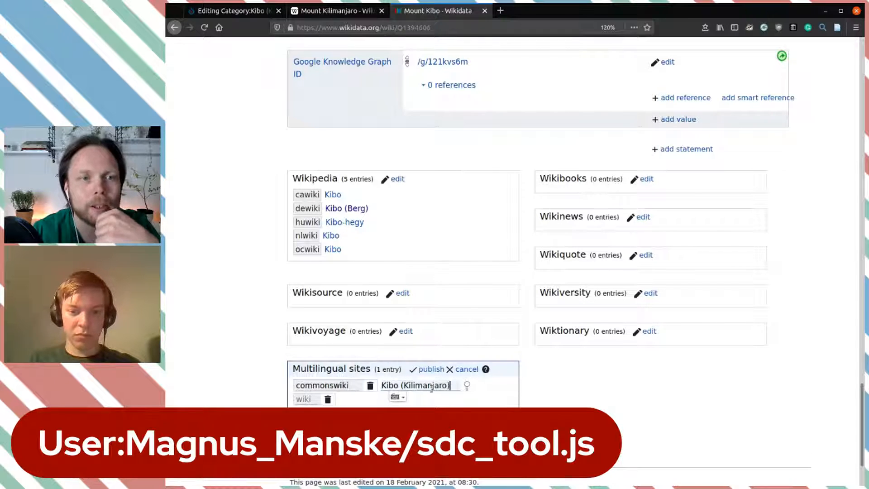
pyautogui.click(383, 385)
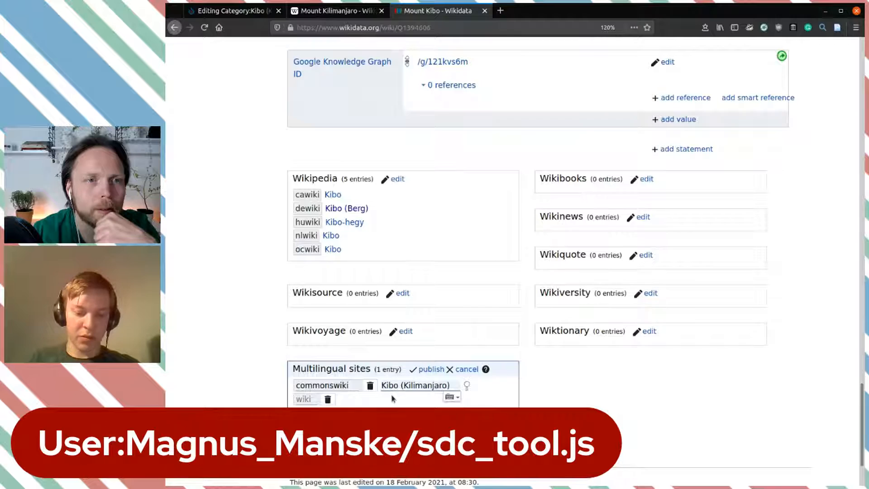
pyautogui.write('Category:')
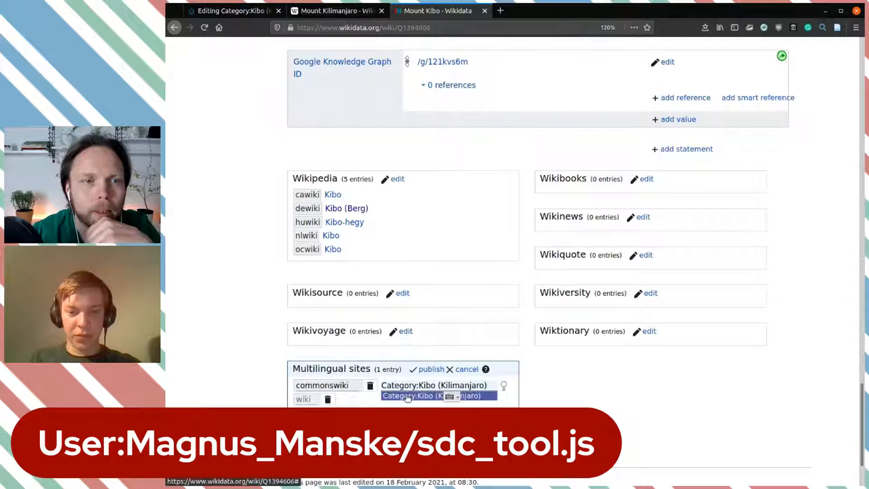
pyautogui.click(442, 369)
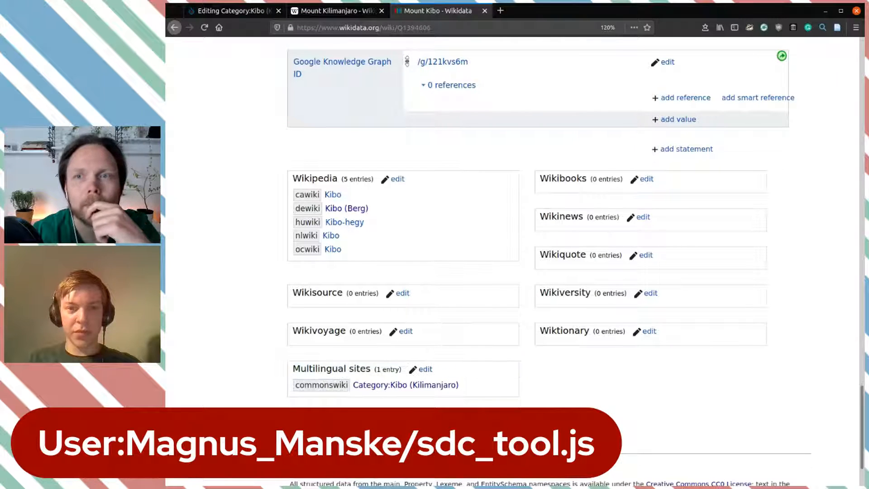
# Return to the Kibo (Kilimanjaro) category on Wikimedia Commons, leave its source editor and reload the category page.
pyautogui.click(229, 10)
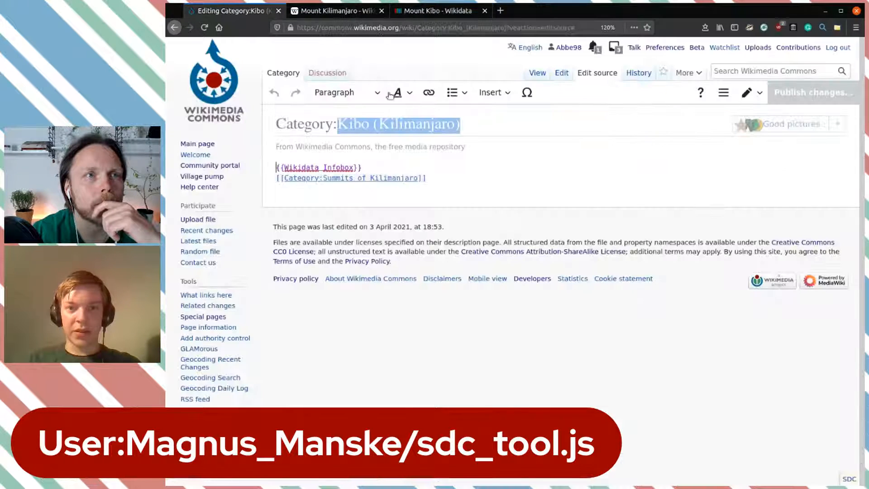
pyautogui.click(284, 74)
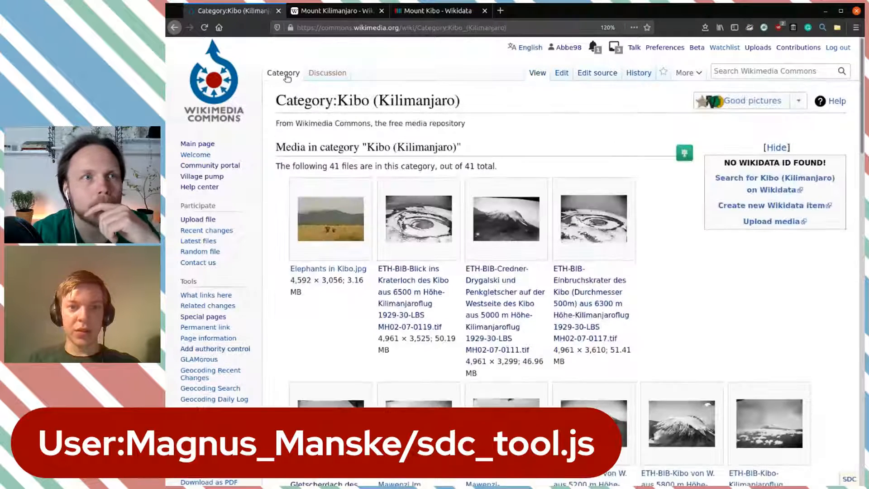
pyautogui.click(204, 27)
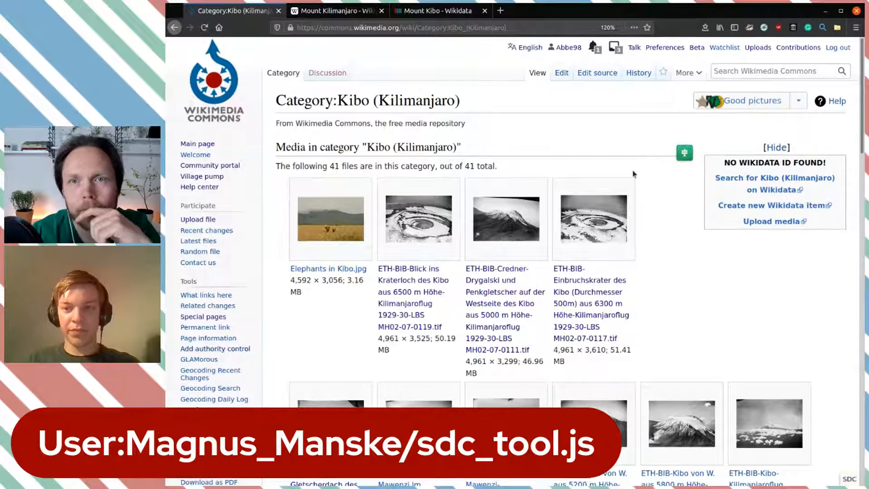
# Search Wikidata for Kibo (Kilimanjaro) from the category's infobox, close the results and reload the category page again.
pyautogui.click(765, 183)
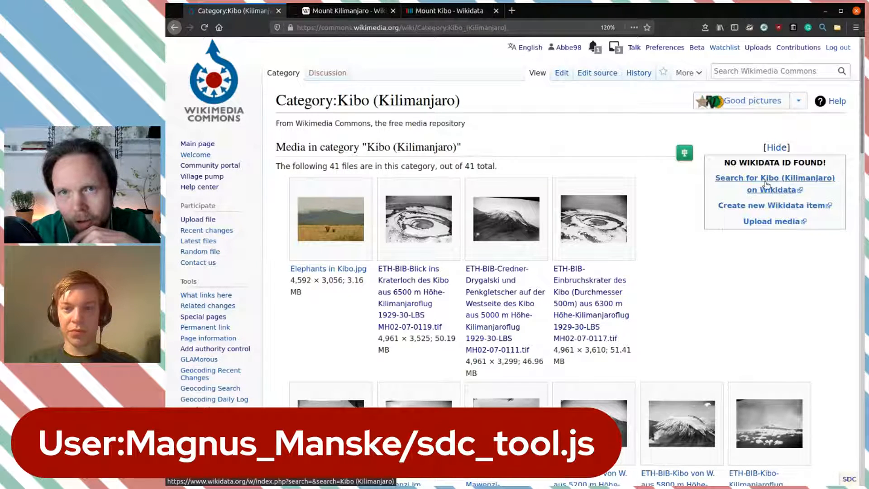
pyautogui.click(324, 14)
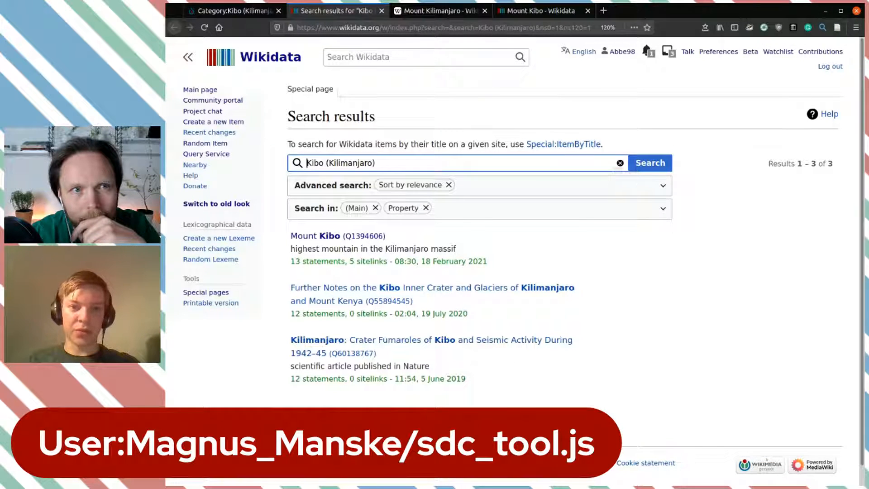
pyautogui.click(381, 10)
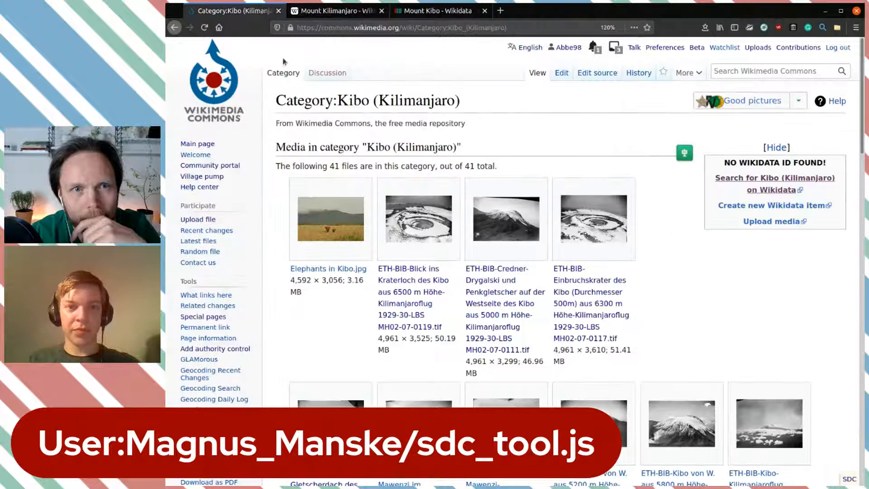
pyautogui.click(204, 27)
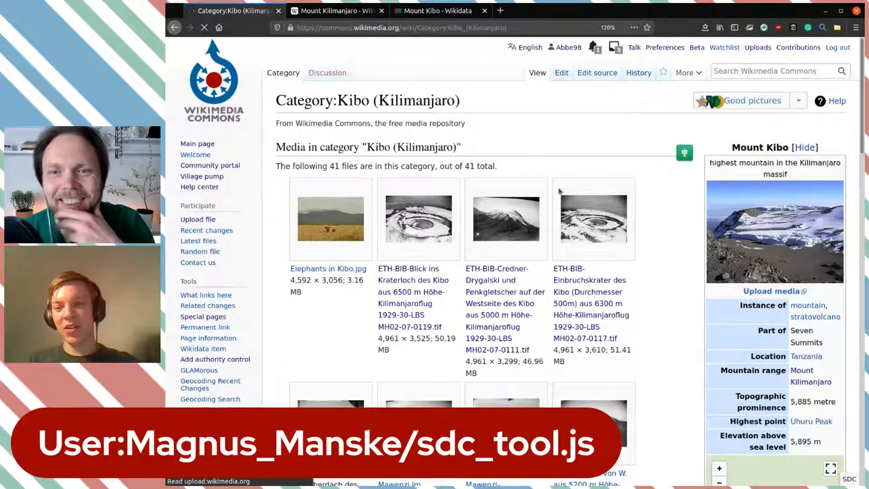
# Examine the Mount Kibo infobox on the category page, preview its glacier image and look through the category's files.
pyautogui.scroll(-3, 585, 229)
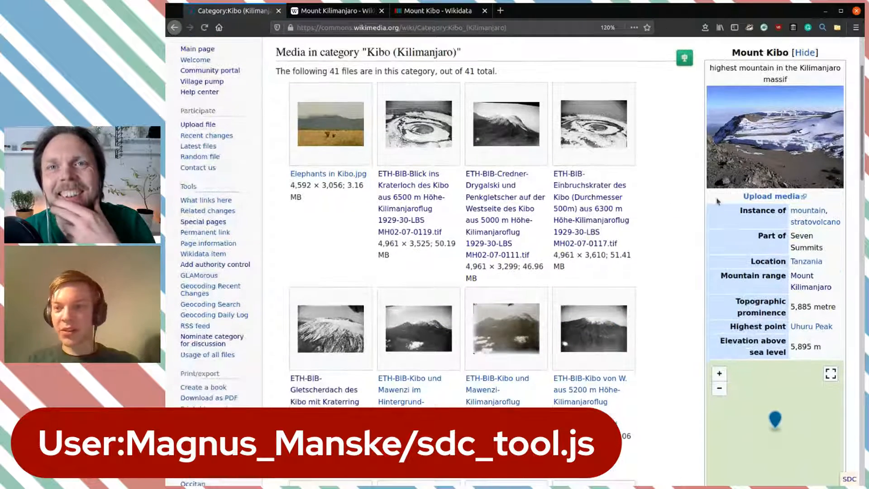
pyautogui.moveTo(773, 109)
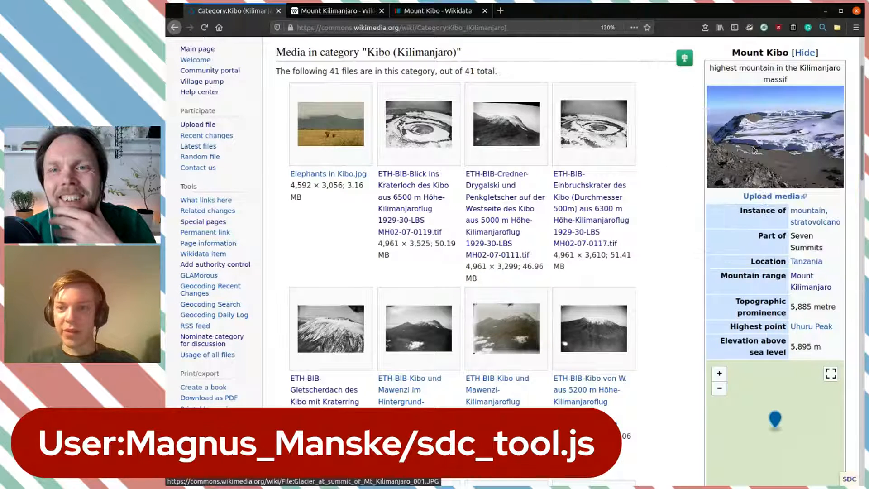
pyautogui.click(753, 149)
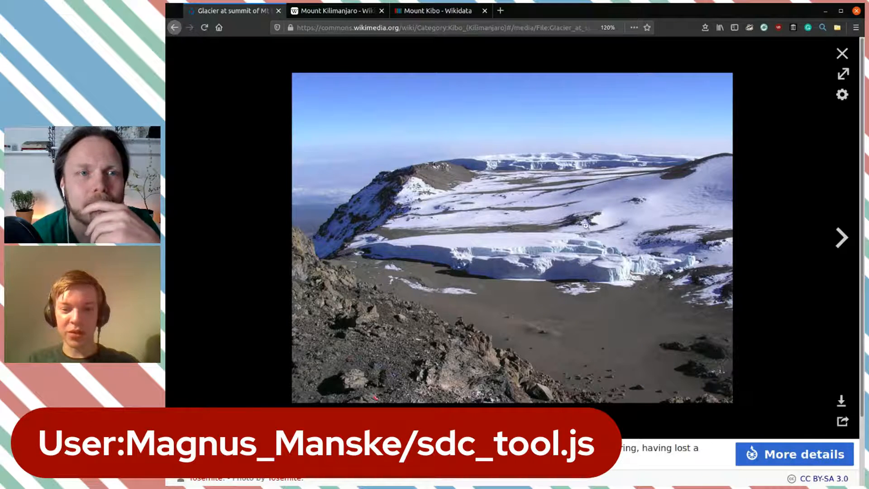
pyautogui.click(842, 53)
pyautogui.scroll(-5, 653, 331)
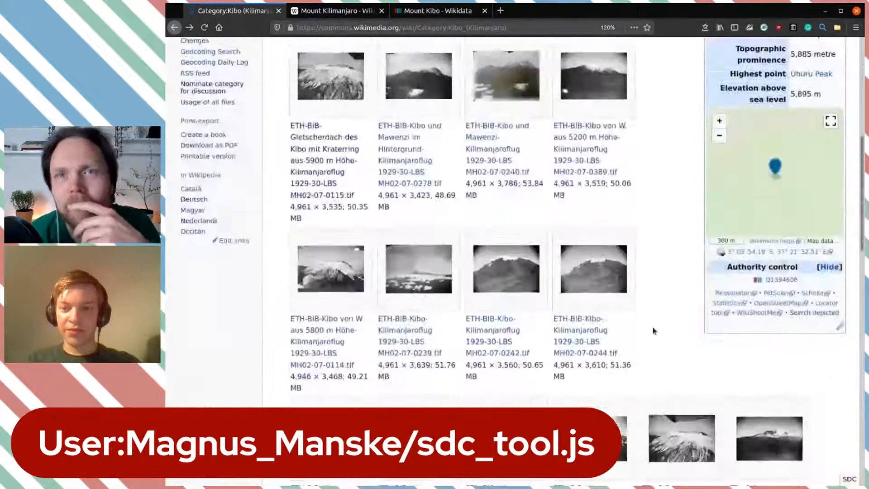
pyautogui.scroll(-4, 652, 330)
pyautogui.scroll(5, 653, 331)
pyautogui.scroll(5, 653, 330)
pyautogui.scroll(-5, 652, 330)
pyautogui.scroll(5, 652, 330)
pyautogui.scroll(-10, 653, 330)
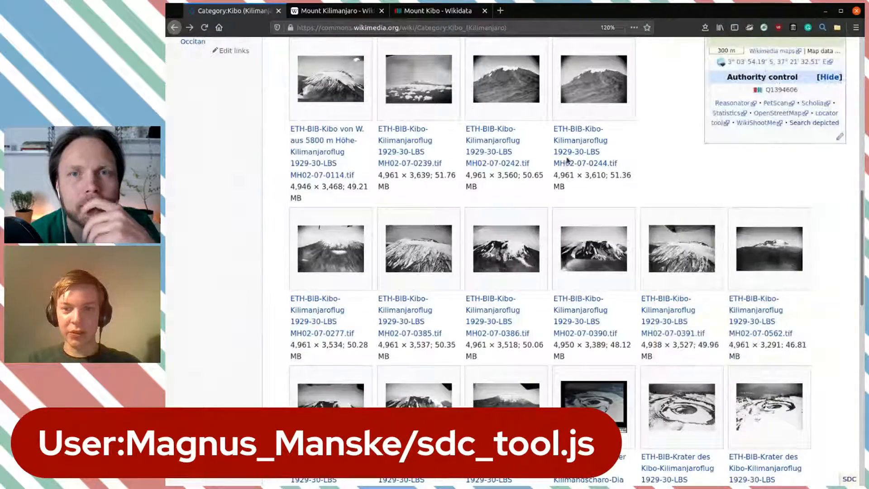
# Open the MH02-07-0244 and MH02-07-0239 Kilimanjaroflug files in new tabs, review the 0244 file's summary and close both tabs.
pyautogui.middleClick(588, 156)
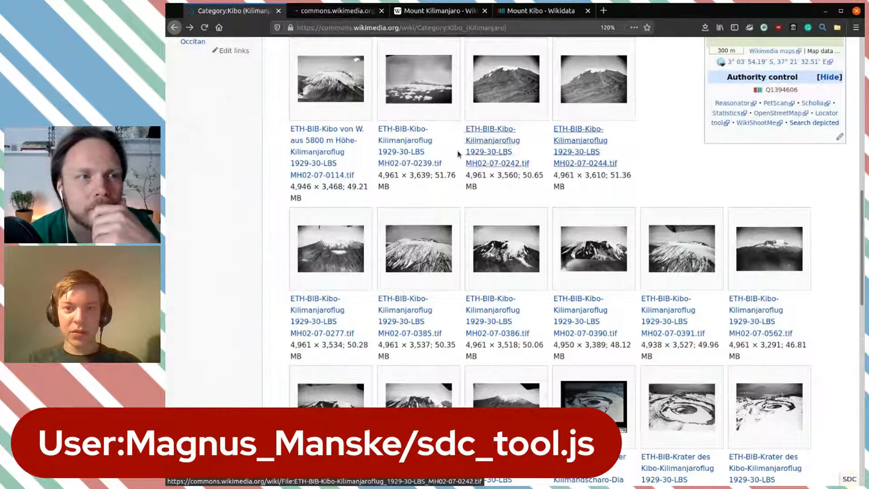
pyautogui.middleClick(406, 157)
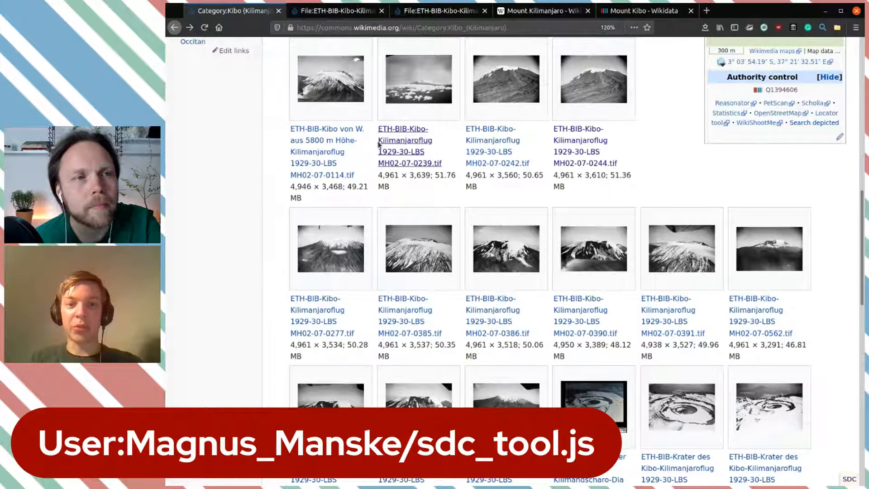
pyautogui.scroll(8, 379, 145)
pyautogui.scroll(5, 379, 145)
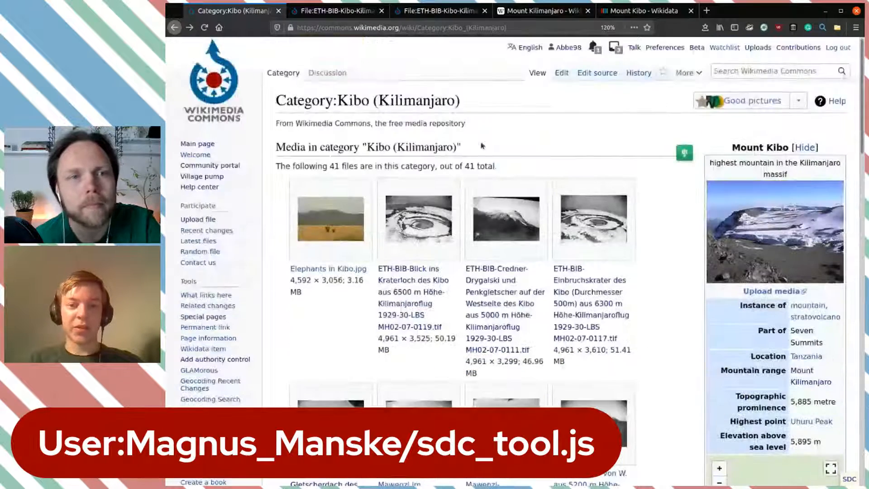
pyautogui.click(333, 11)
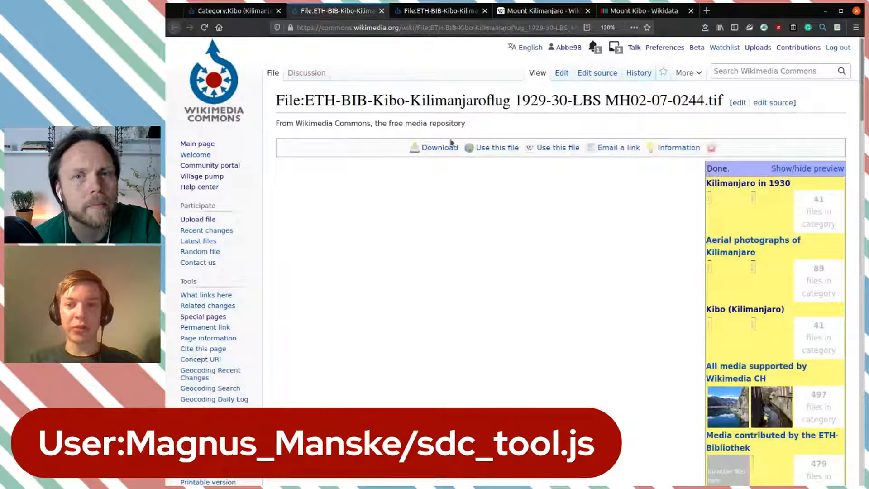
pyautogui.scroll(-15, 473, 171)
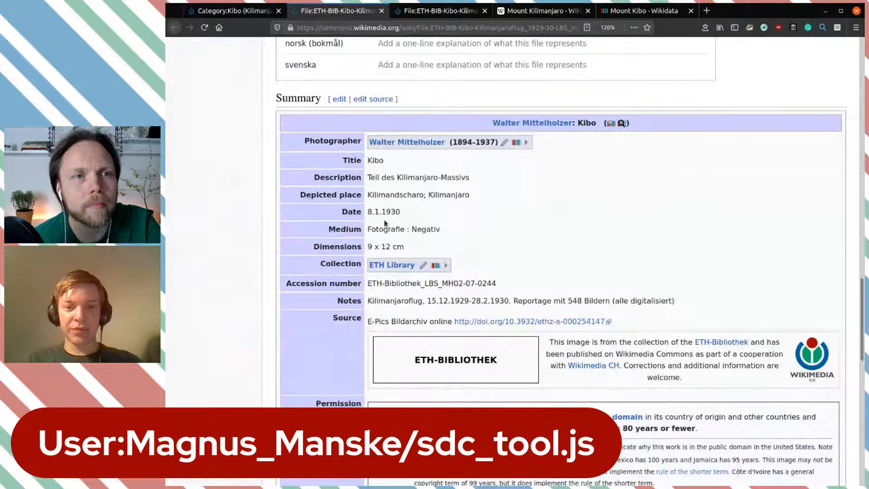
pyautogui.scroll(15, 420, 217)
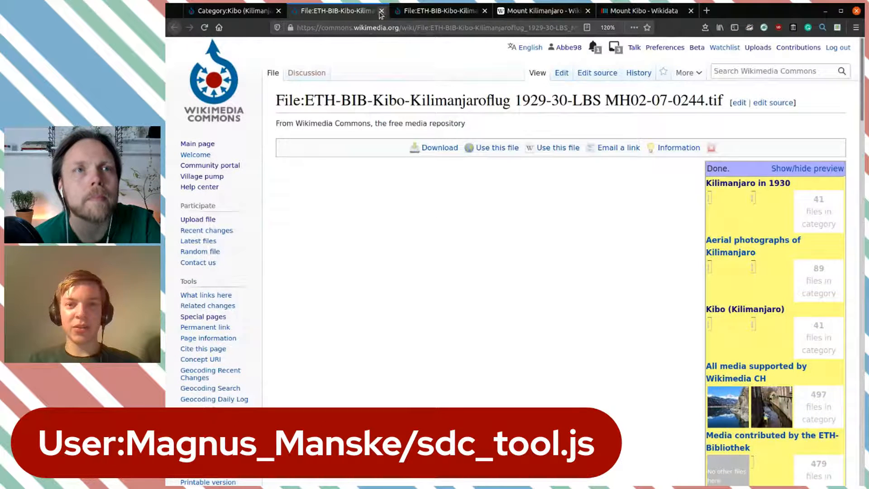
pyautogui.click(381, 12)
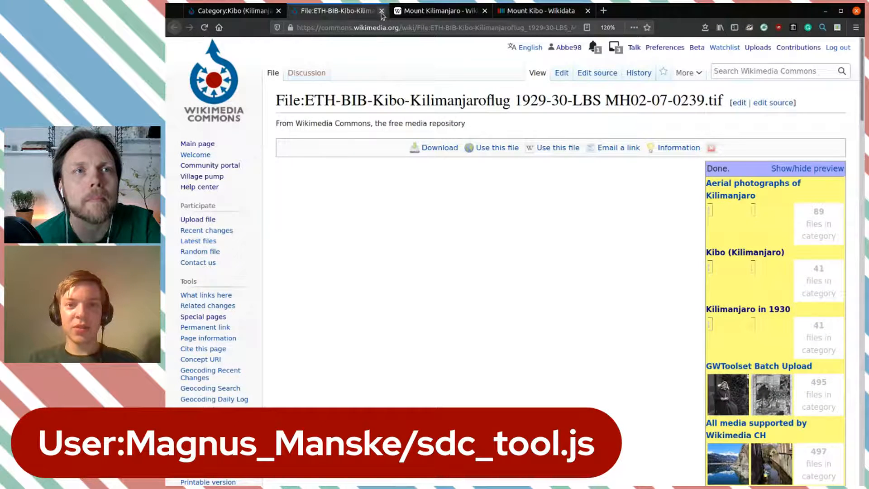
pyautogui.click(381, 12)
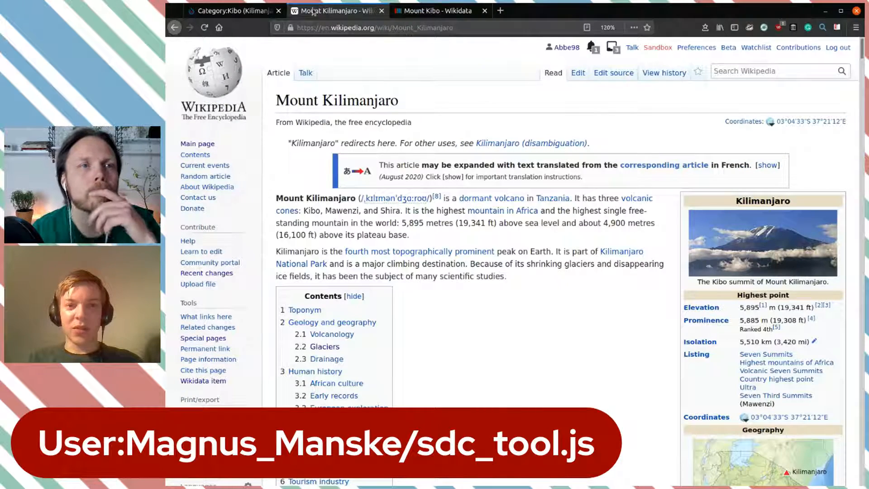
# Turn on the SDC tool in the Kibo (Kilimanjaro) category and open Elephants in Kibo.jpg in a new tab.
pyautogui.click(221, 9)
pyautogui.scroll(-5, 636, 294)
pyautogui.scroll(5, 632, 294)
pyautogui.scroll(-20, 632, 295)
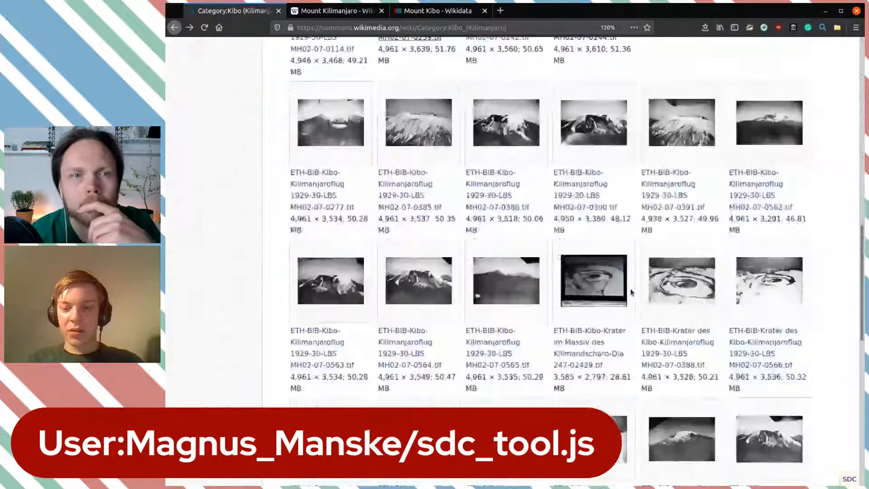
pyautogui.scroll(2, 631, 290)
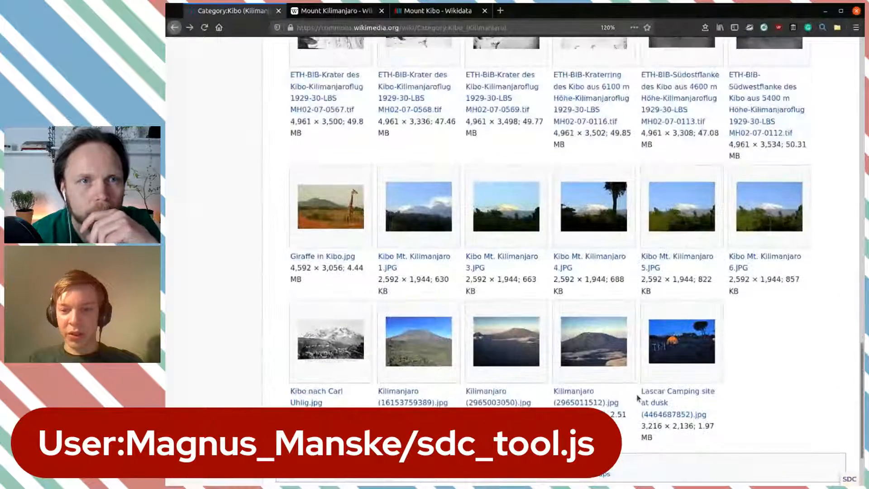
pyautogui.scroll(-2, 631, 291)
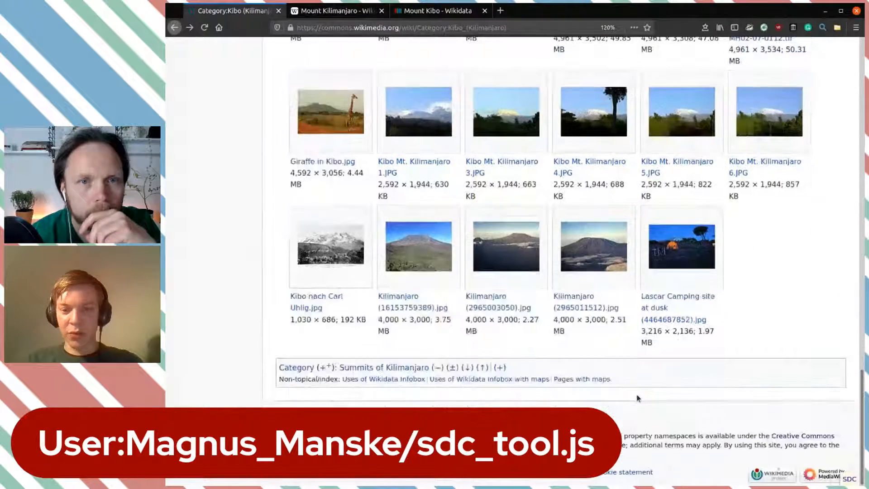
pyautogui.click(848, 478)
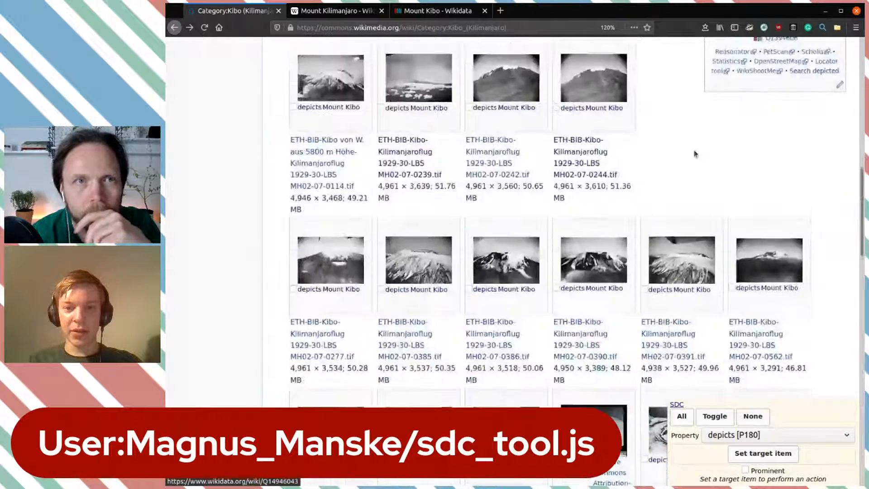
pyautogui.scroll(10, 695, 152)
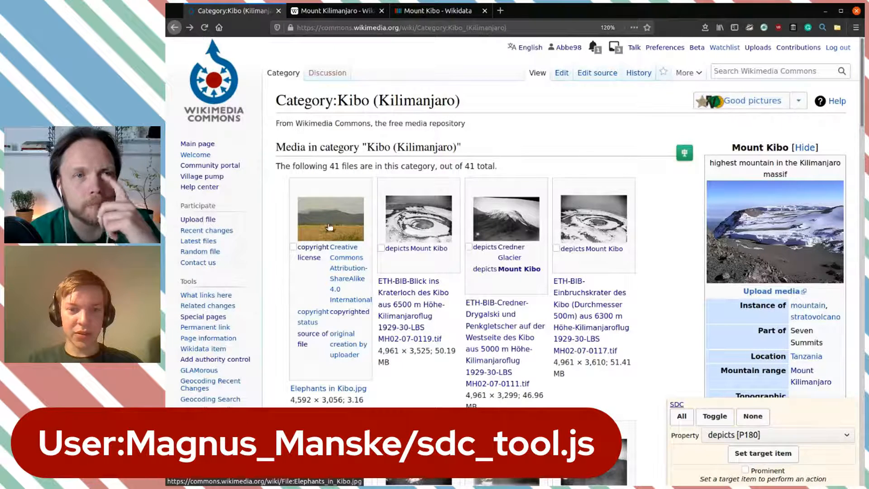
pyautogui.moveTo(316, 216)
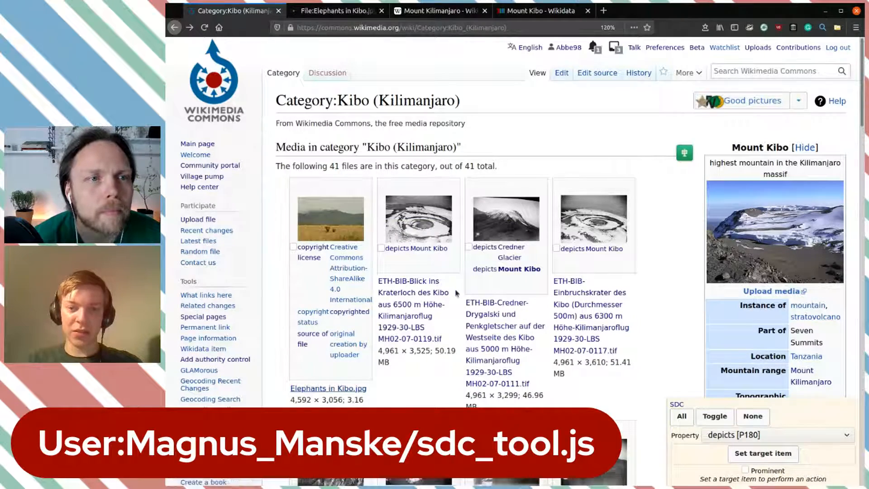
pyautogui.scroll(-5, 457, 293)
pyautogui.scroll(-5, 457, 293)
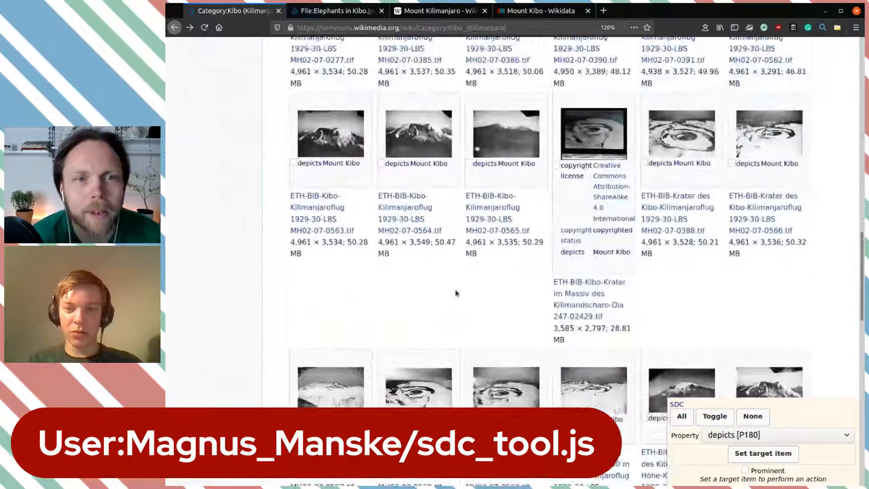
pyautogui.scroll(-6, 456, 293)
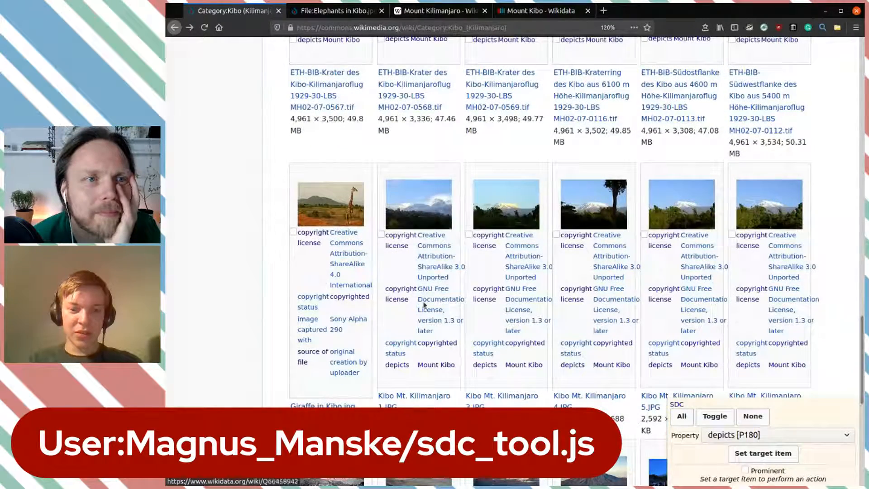
pyautogui.scroll(-2, 425, 308)
pyautogui.scroll(1, 468, 254)
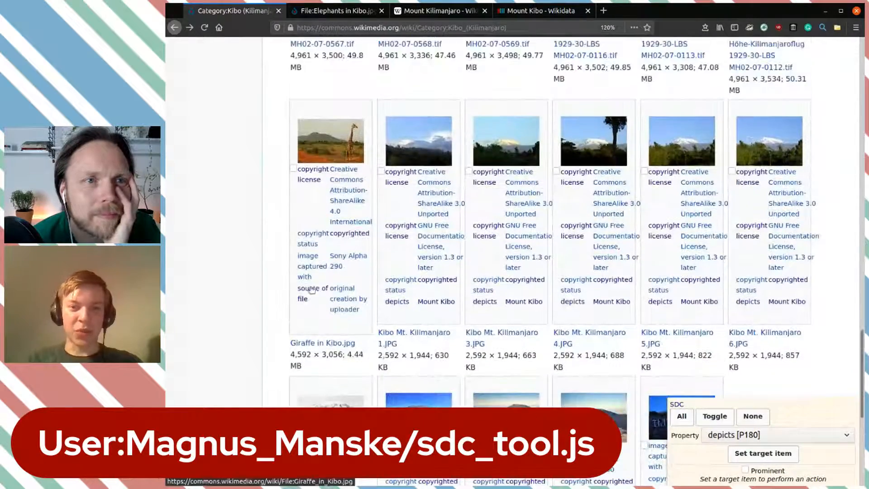
pyautogui.scroll(-4, 618, 287)
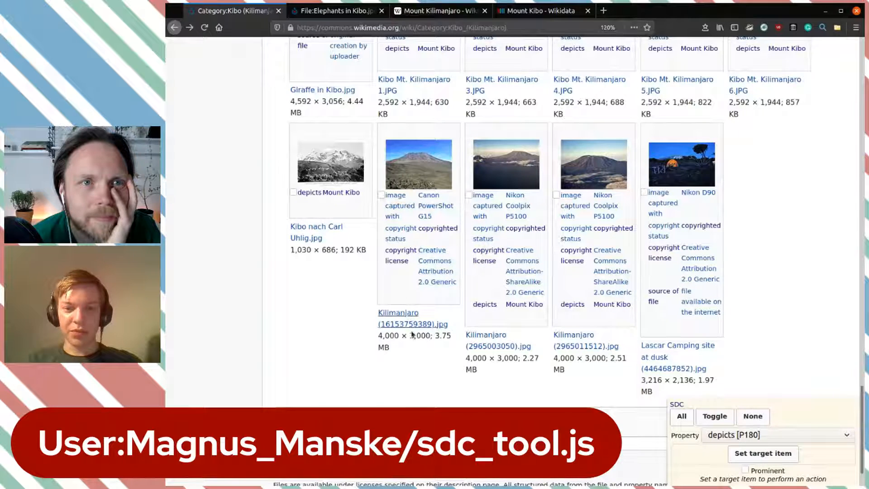
pyautogui.middleClick(442, 144)
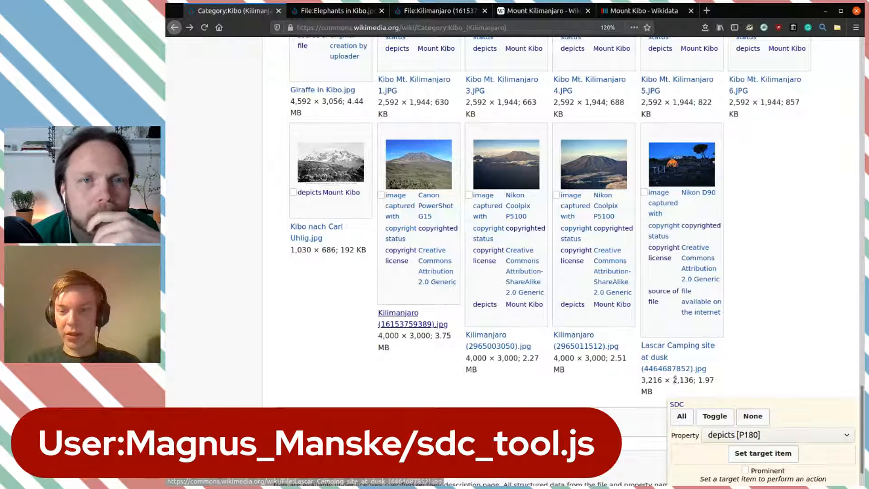
pyautogui.click(680, 366)
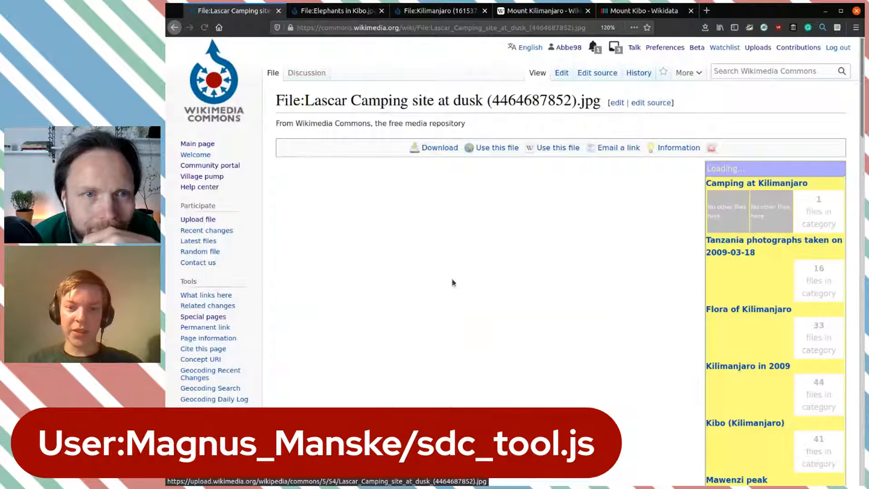
pyautogui.scroll(-10, 490, 367)
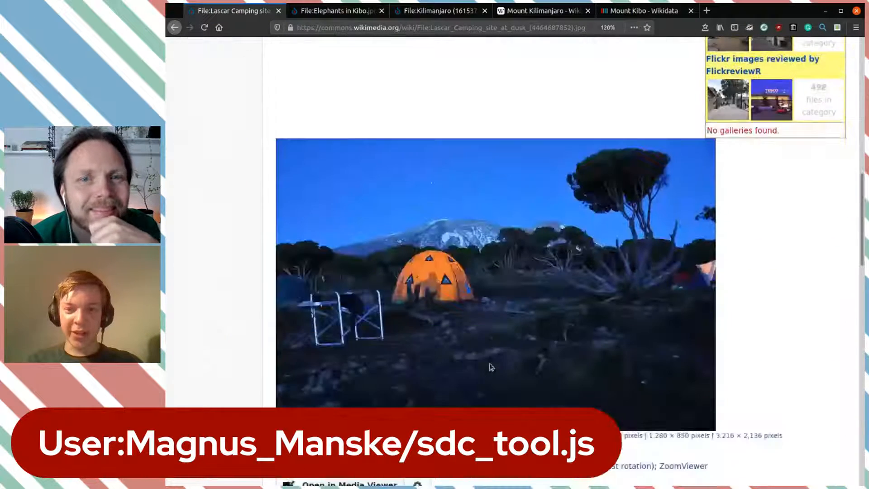
pyautogui.scroll(-10, 482, 268)
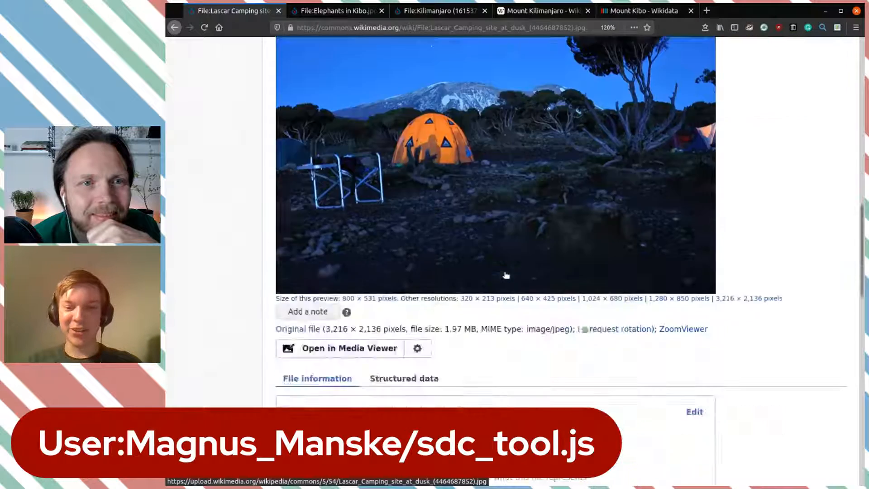
pyautogui.scroll(-3, 504, 270)
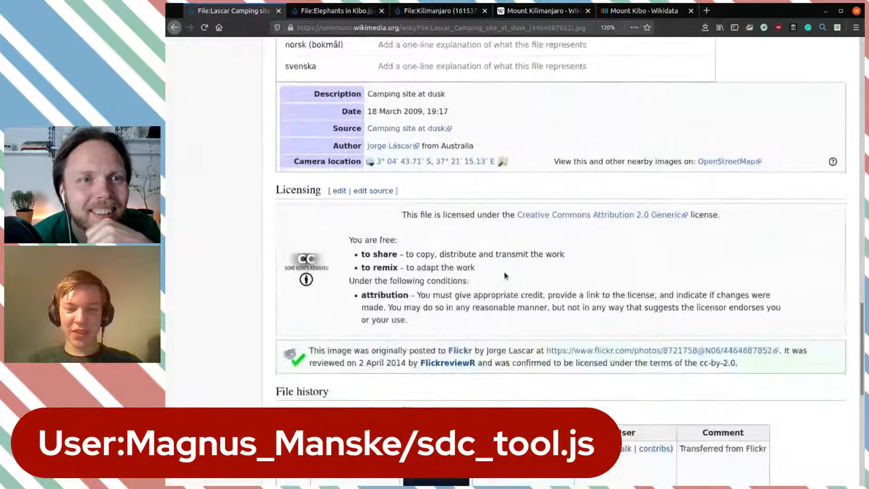
# Add Mount Kibo as a depicts item in the camping site file's structured data, publish the change and close the file's tab.
pyautogui.scroll(5, 453, 204)
pyautogui.click(403, 135)
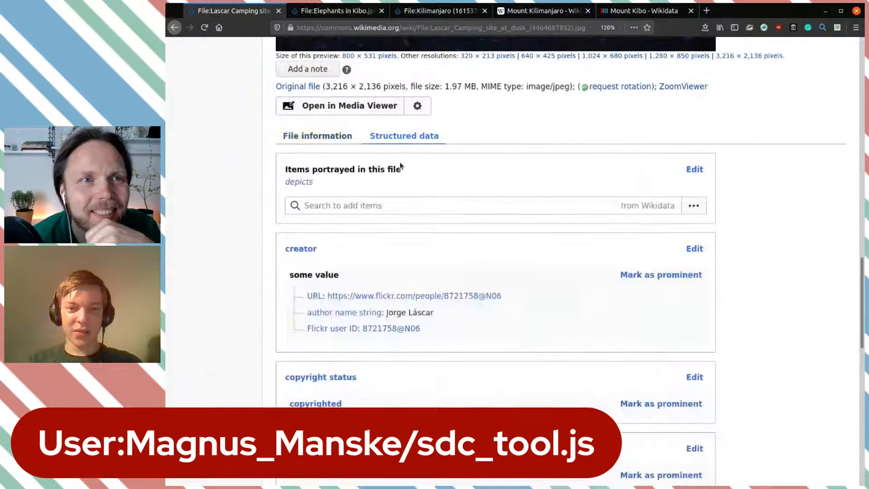
pyautogui.click(415, 198)
pyautogui.write('moun')
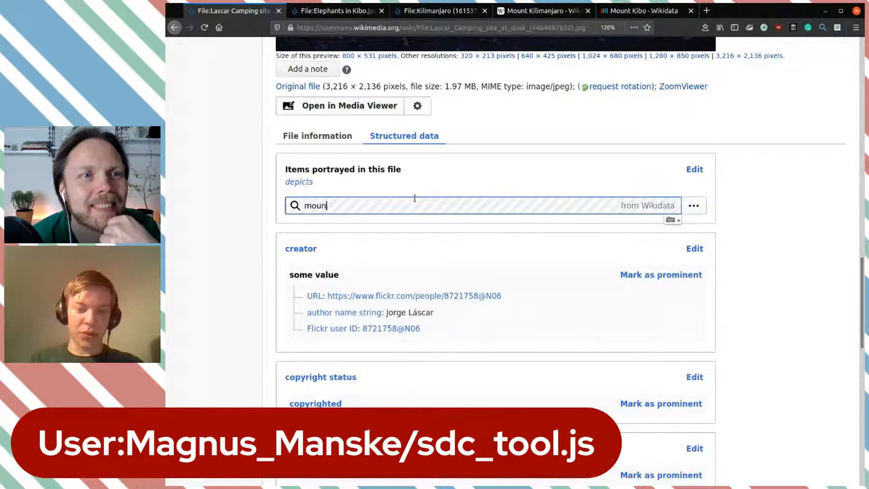
pyautogui.write('t ki')
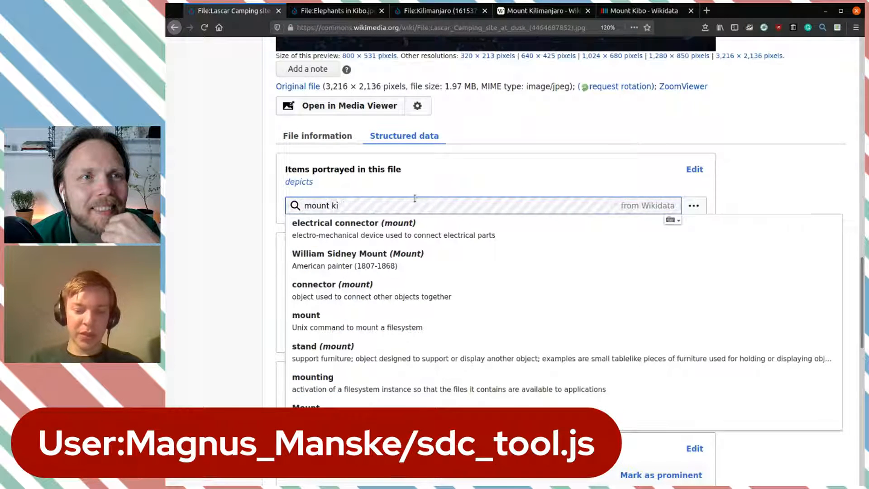
pyautogui.write('bo')
pyautogui.press('Down')
pyautogui.press('Return')
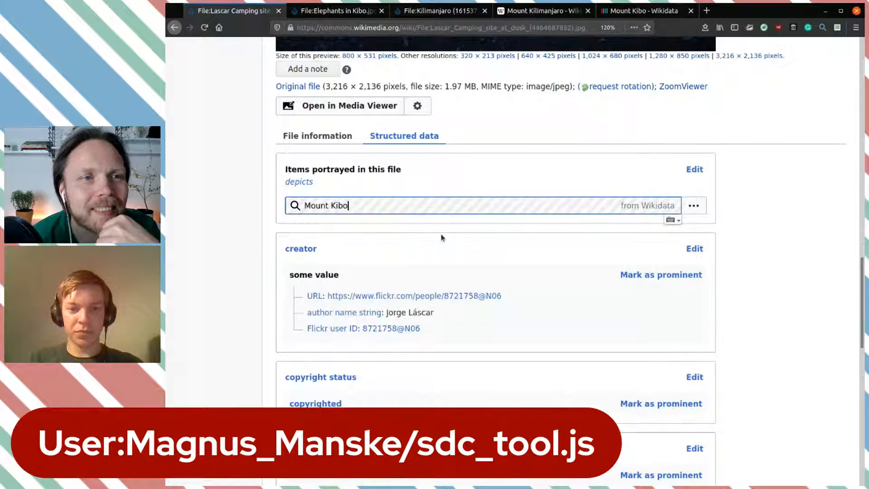
pyautogui.click(345, 278)
pyautogui.scroll(10, 470, 234)
pyautogui.scroll(-10, 470, 234)
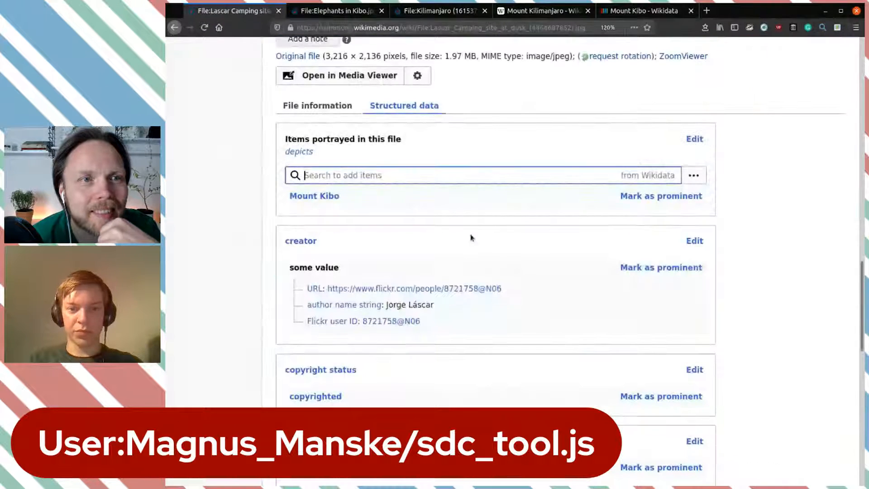
pyautogui.click(278, 11)
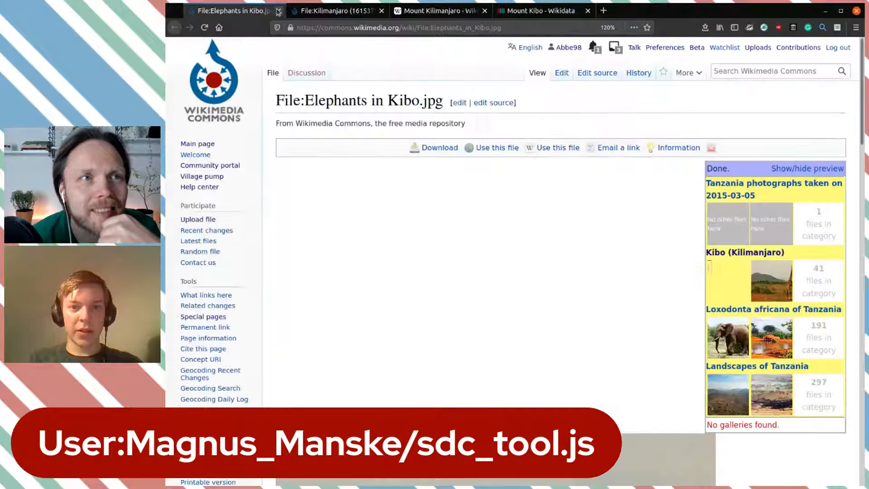
# Examine the Elephants in Kibo.jpg image, description and categories to judge whether it shows Mount Kibo, and close its tab.
pyautogui.scroll(-10, 531, 276)
pyautogui.scroll(3, 455, 231)
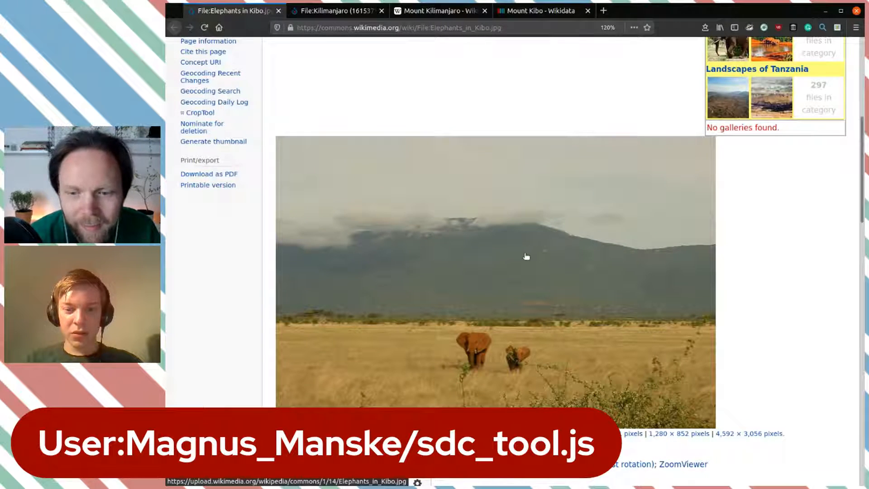
pyautogui.scroll(-7, 524, 253)
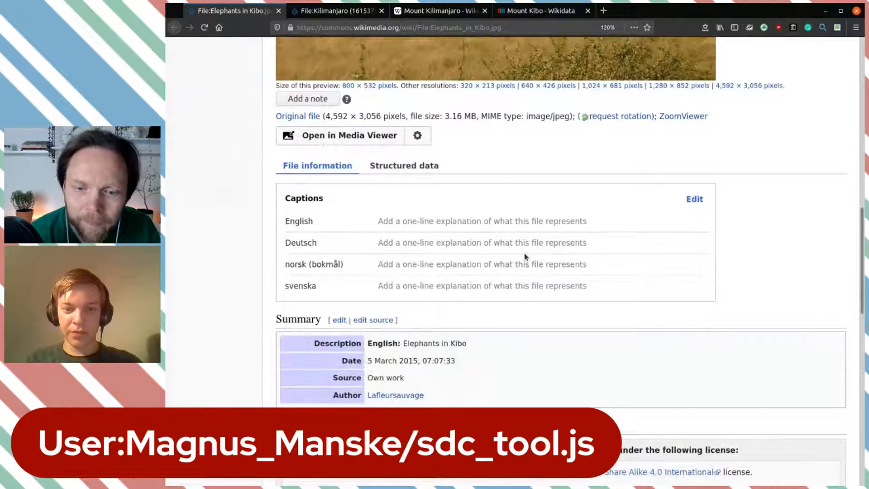
pyautogui.moveTo(473, 343); pyautogui.dragTo(437, 343)
pyautogui.click(516, 346)
pyautogui.scroll(5, 515, 342)
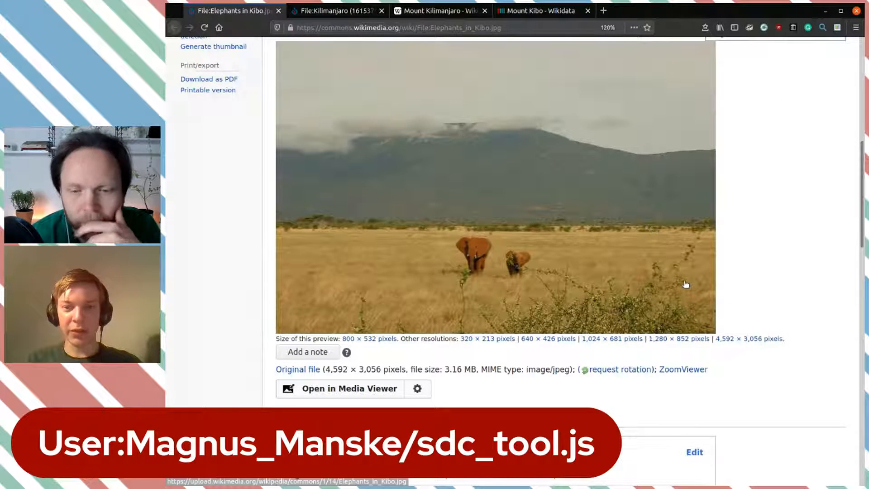
pyautogui.scroll(2, 686, 284)
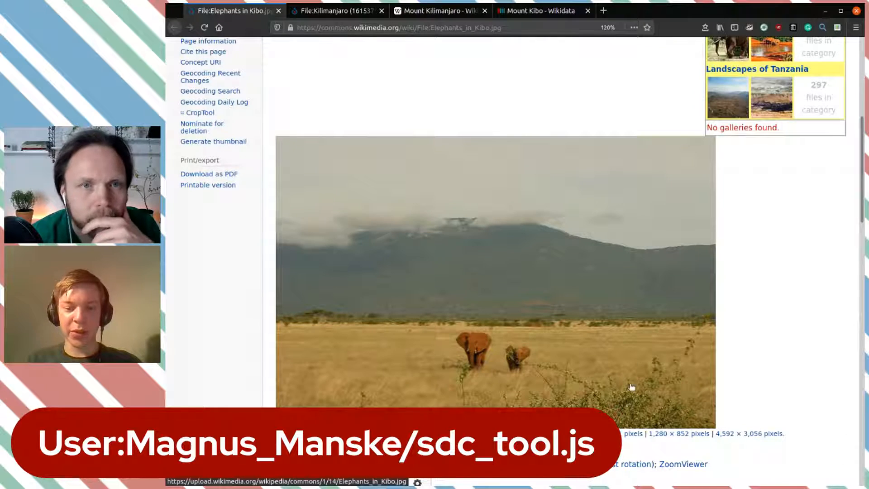
pyautogui.scroll(-14, 632, 387)
pyautogui.scroll(12, 631, 388)
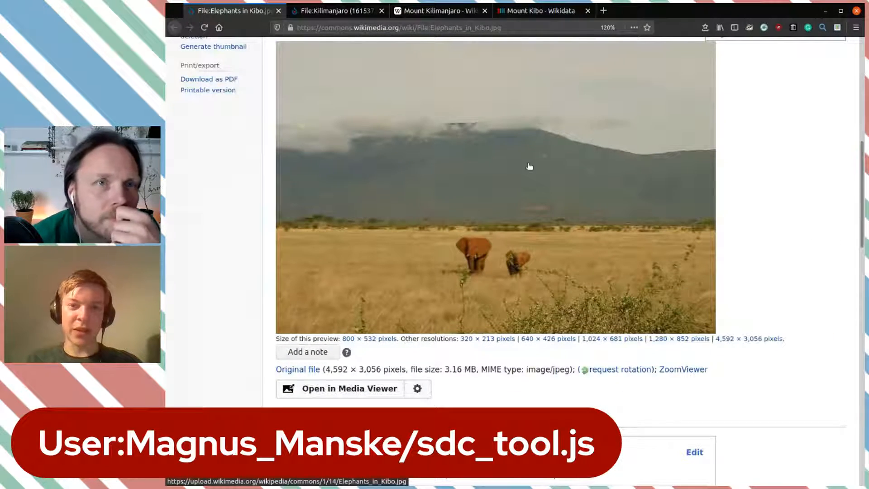
pyautogui.scroll(5, 529, 166)
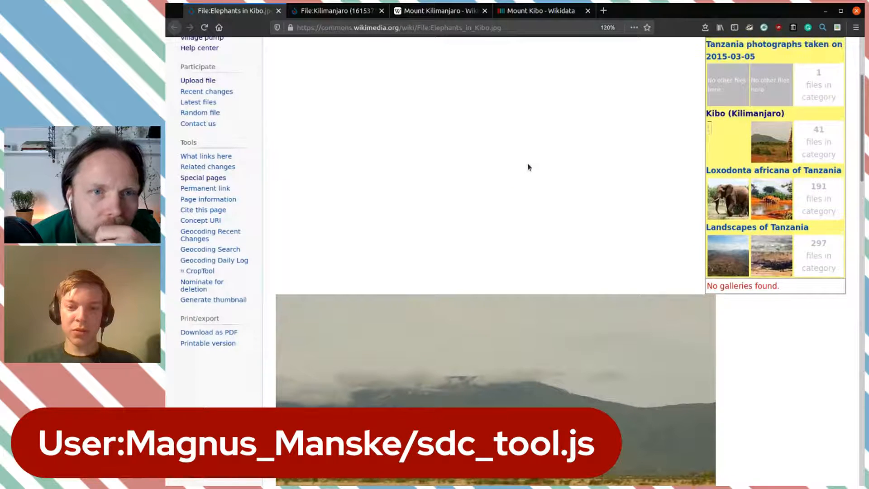
pyautogui.click(278, 11)
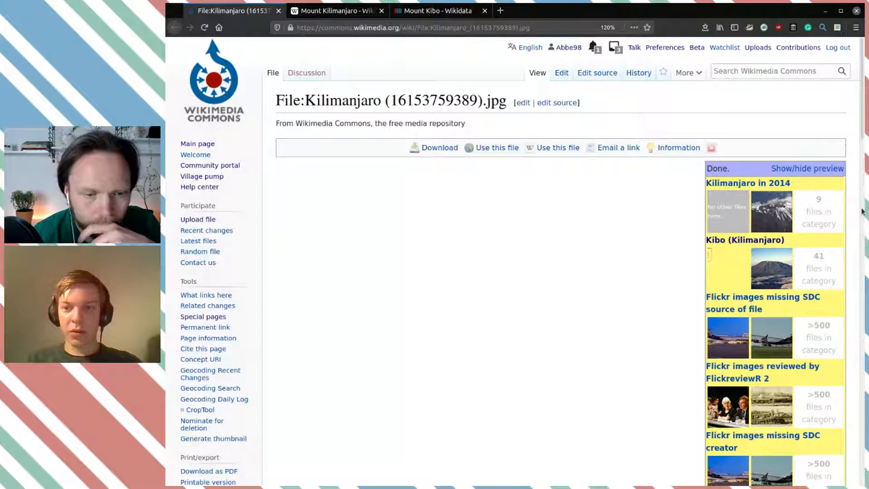
pyautogui.scroll(-10, 634, 221)
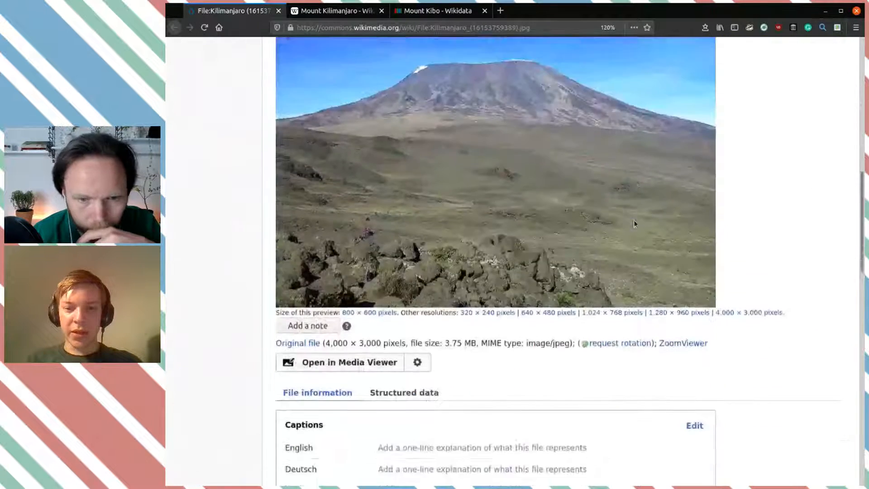
pyautogui.scroll(3, 634, 222)
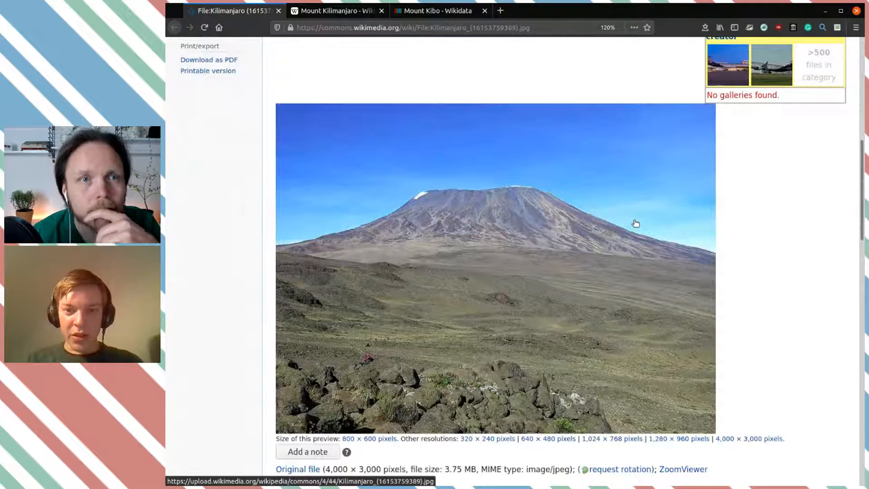
pyautogui.scroll(-1, 636, 223)
pyautogui.scroll(-12, 635, 223)
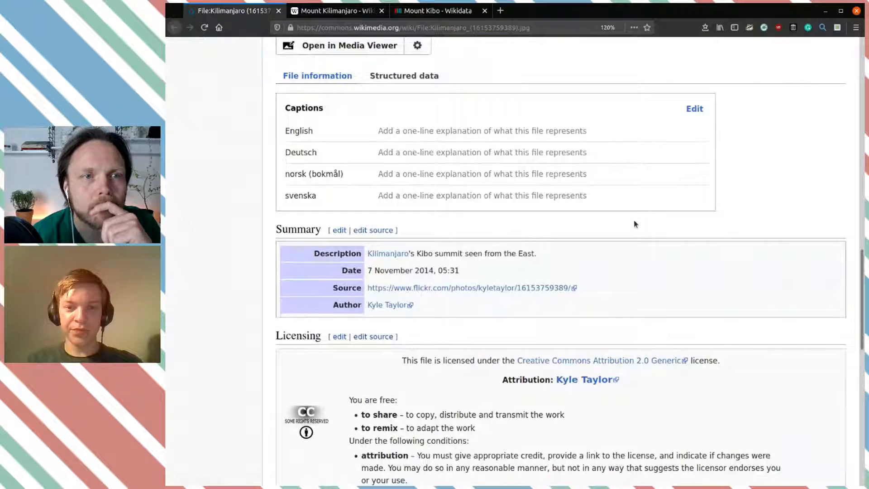
pyautogui.scroll(1, 634, 223)
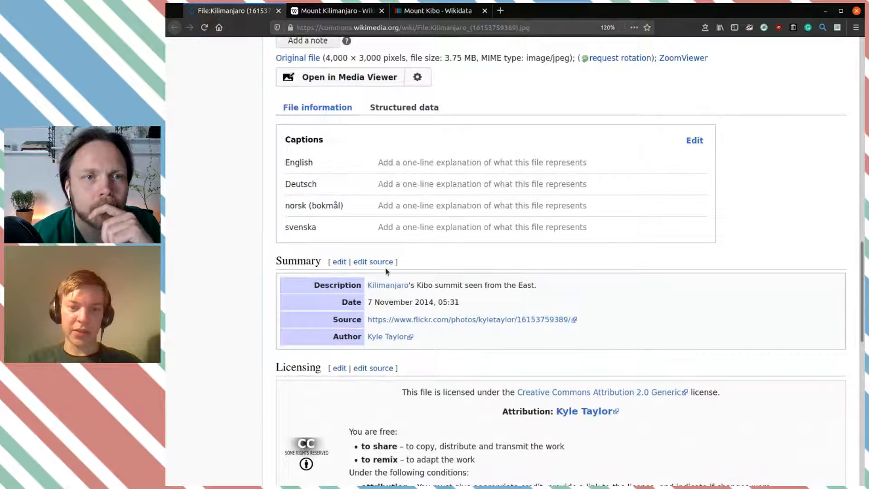
pyautogui.scroll(5, 643, 265)
pyautogui.scroll(6, 643, 264)
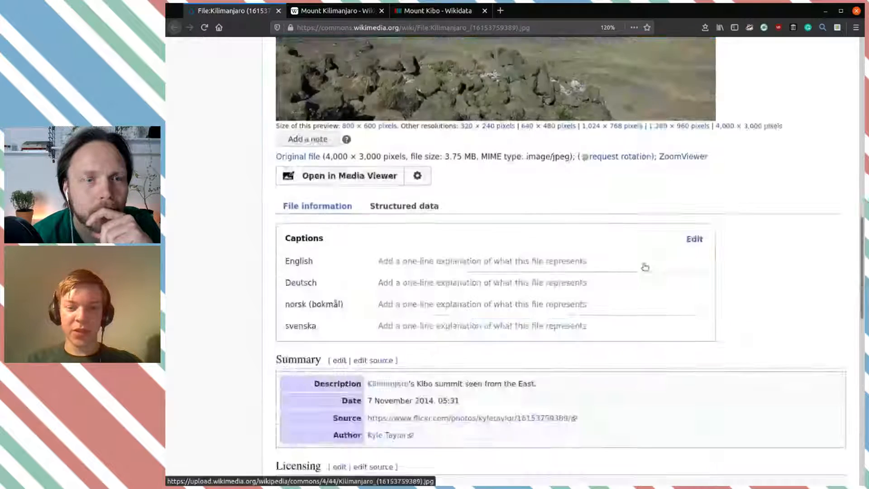
pyautogui.scroll(1, 643, 267)
pyautogui.scroll(-14, 643, 267)
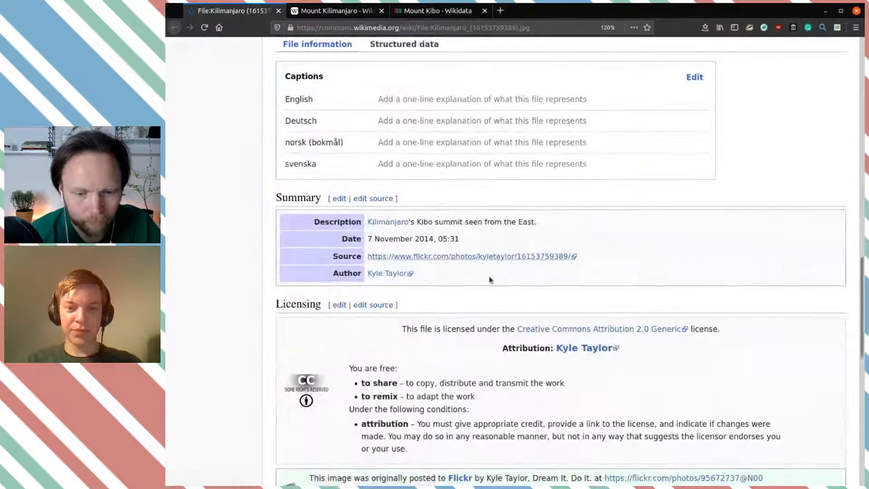
pyautogui.scroll(2, 483, 195)
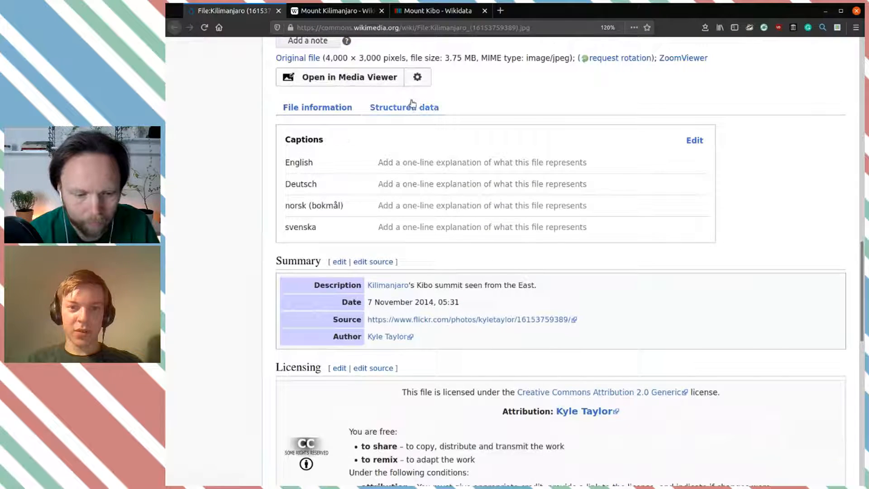
pyautogui.click(404, 107)
pyautogui.click(363, 178)
pyautogui.write('m')
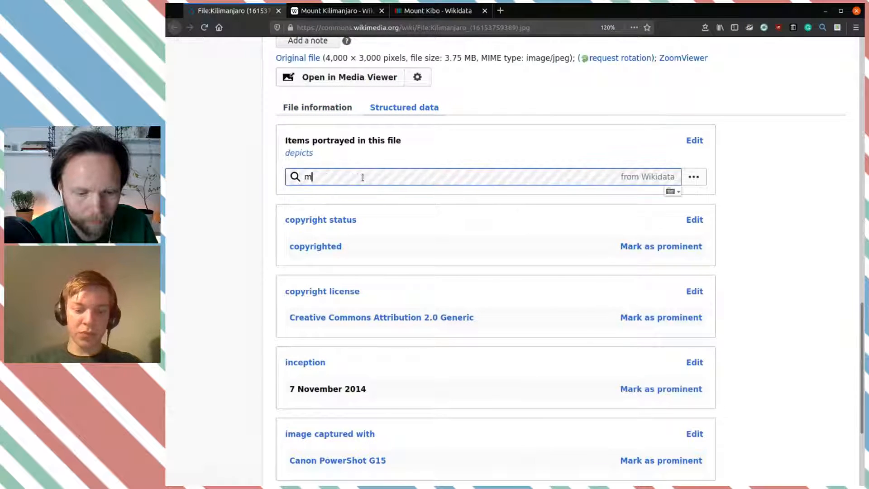
pyautogui.write('ount kibo')
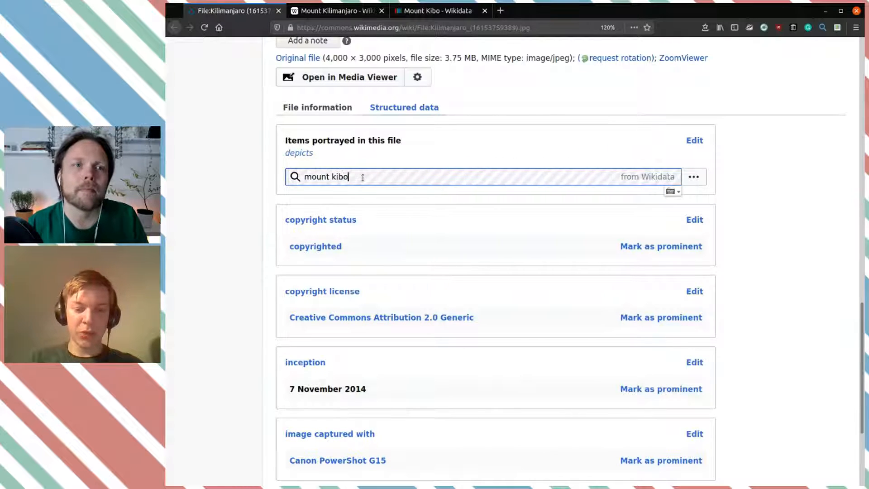
pyautogui.click(346, 198)
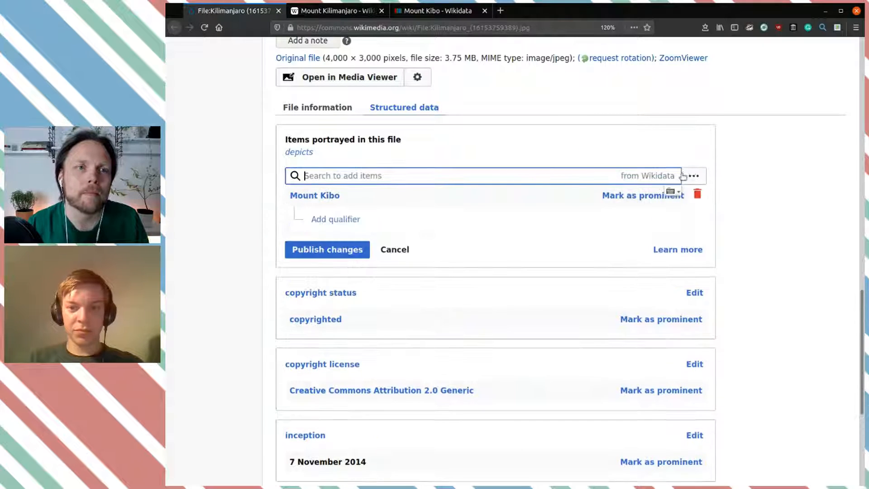
pyautogui.click(337, 250)
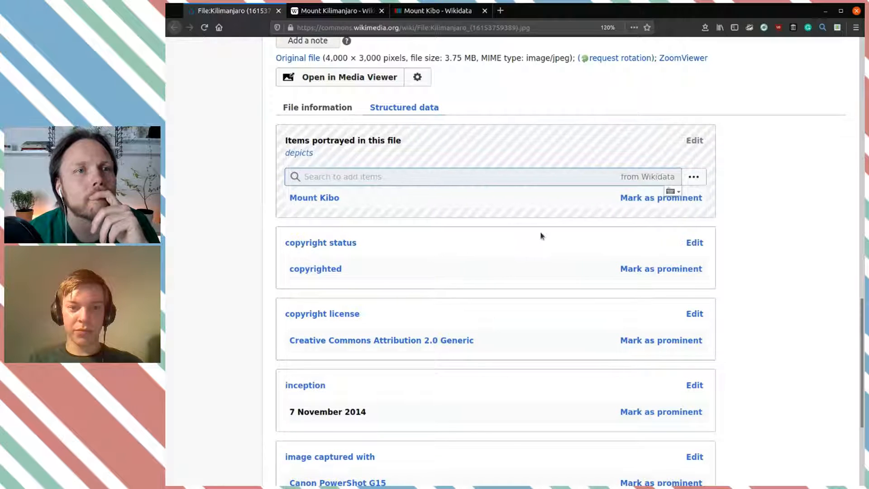
pyautogui.scroll(15, 541, 236)
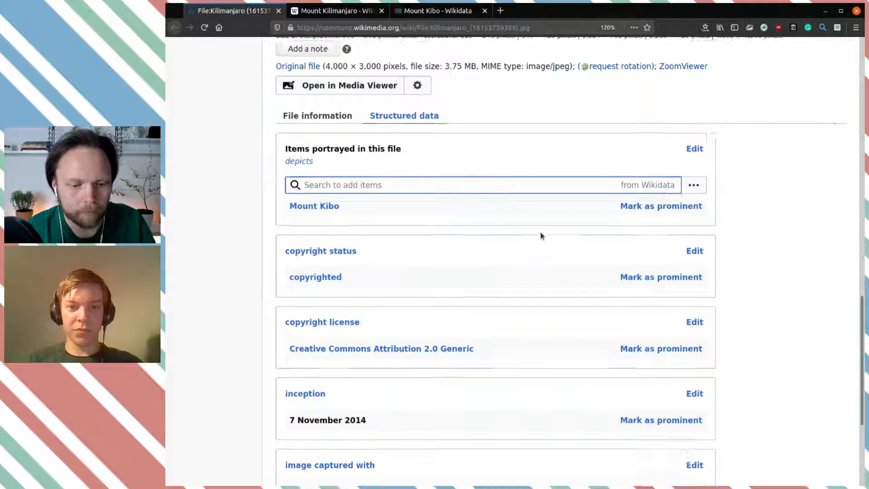
pyautogui.scroll(3, 541, 236)
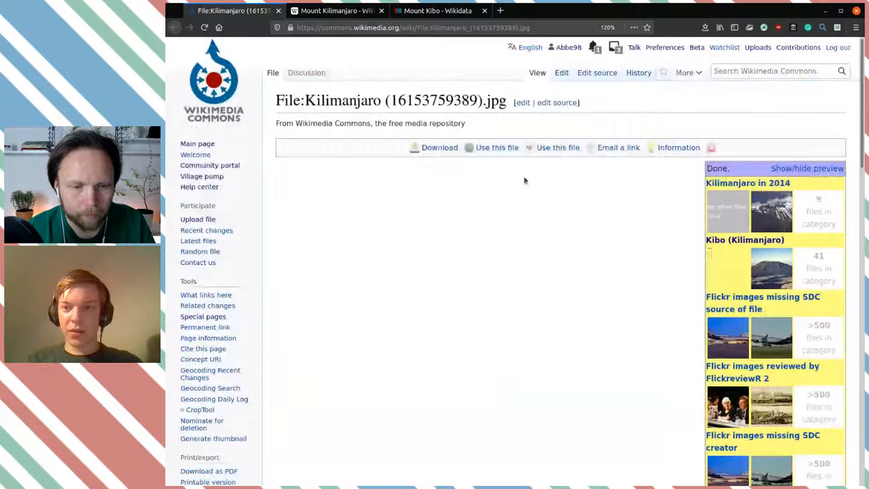
# Browse from the Kilimanjaro in 2014 category to the parent Kilimanjaro category and open its Kilimanjaro in art subcategory.
pyautogui.click(750, 182)
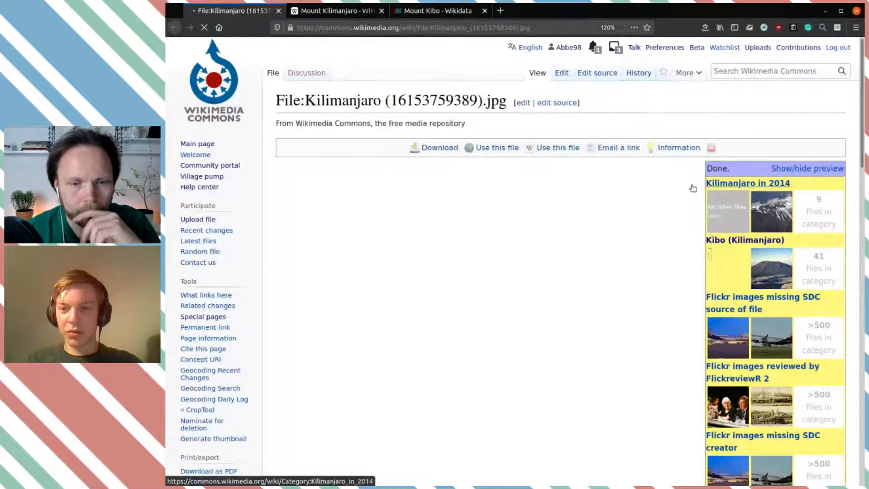
pyautogui.scroll(-3, 506, 195)
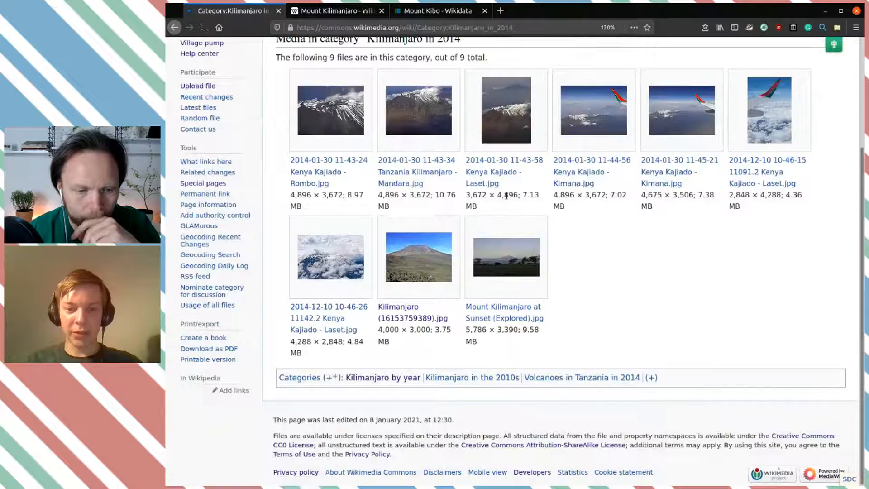
pyautogui.moveTo(374, 380)
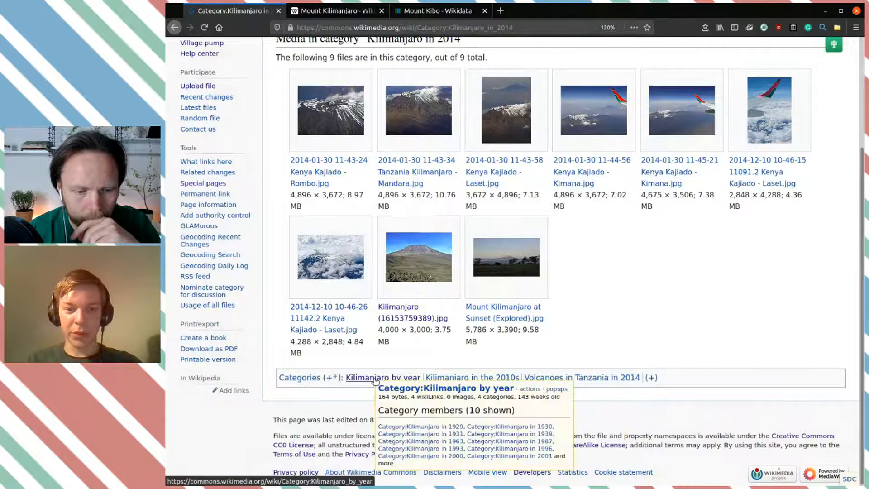
pyautogui.click(353, 377)
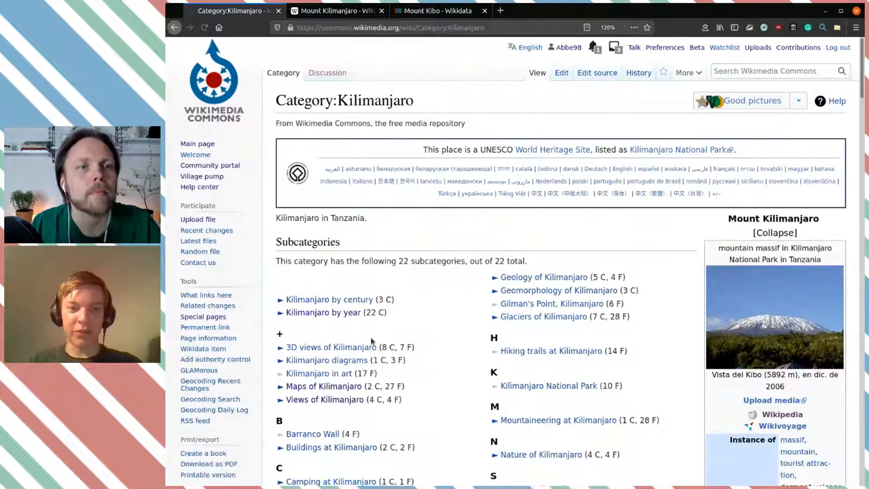
pyautogui.scroll(-10, 370, 338)
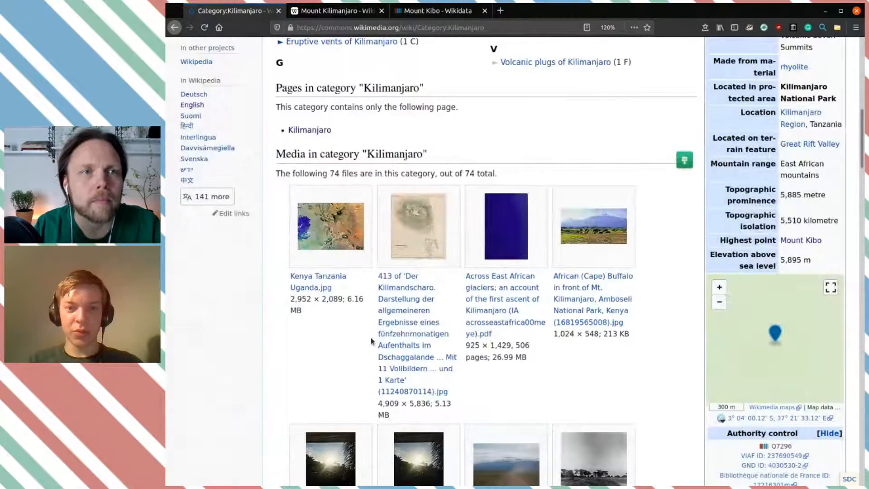
pyautogui.scroll(-15, 371, 338)
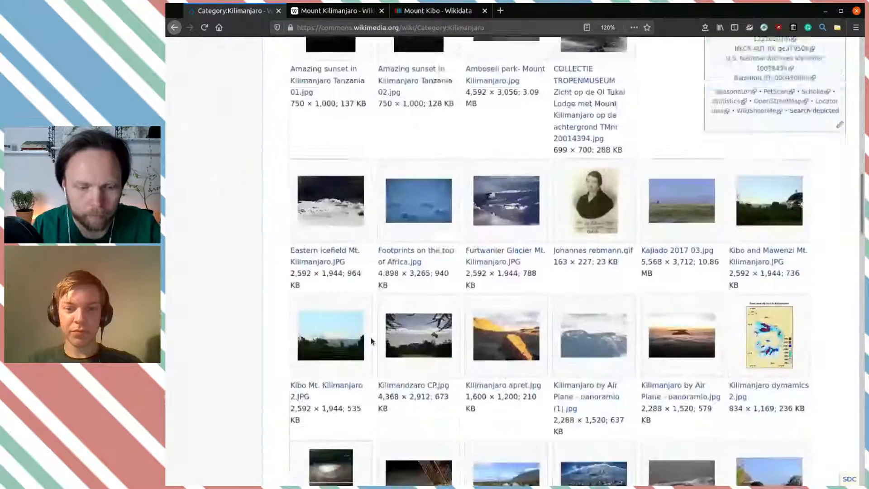
pyautogui.scroll(20, 370, 338)
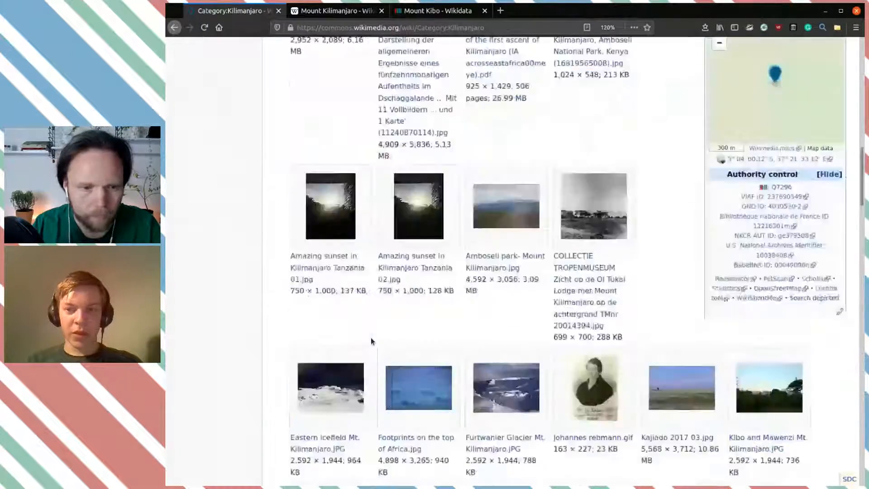
pyautogui.scroll(-3, 360, 446)
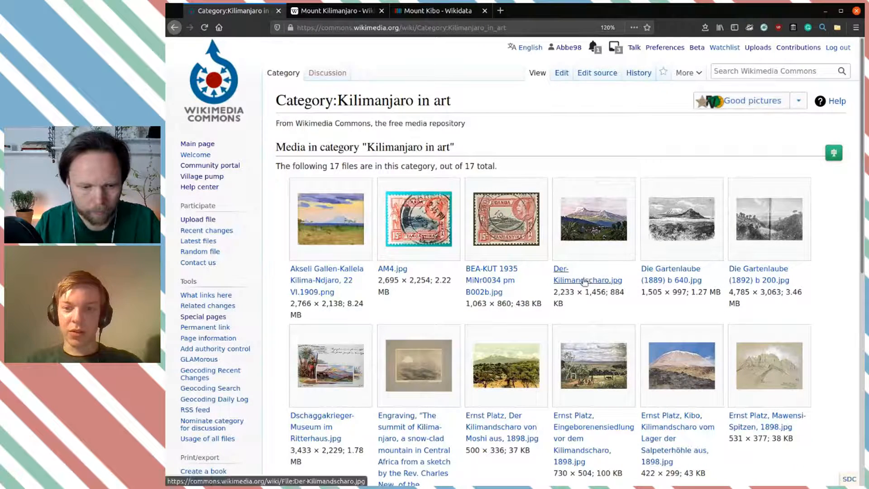
# Open Der-Kilimandscharo.jpg, Kilimanjaro by Charles New.jpeg and the 1898 Ernst Platz Kibo painting in separate tabs from Kilimanjaro in art.
pyautogui.moveTo(585, 274)
pyautogui.scroll(-3, 569, 228)
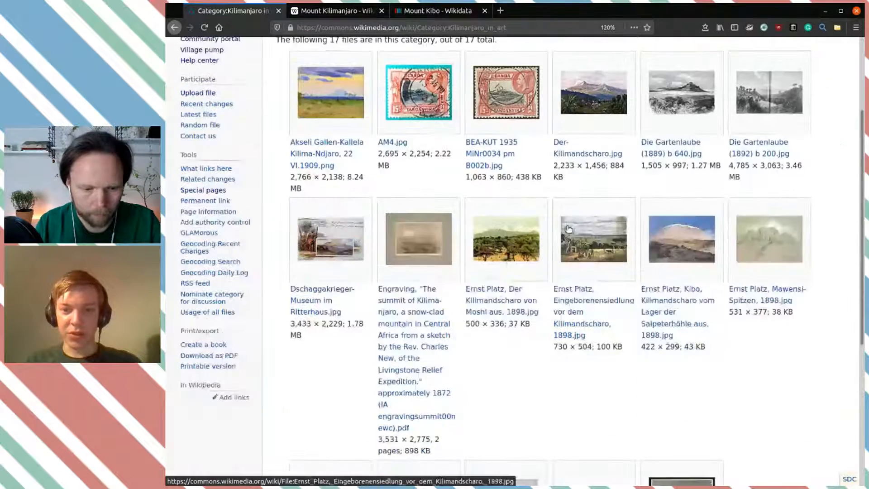
pyautogui.scroll(3, 569, 228)
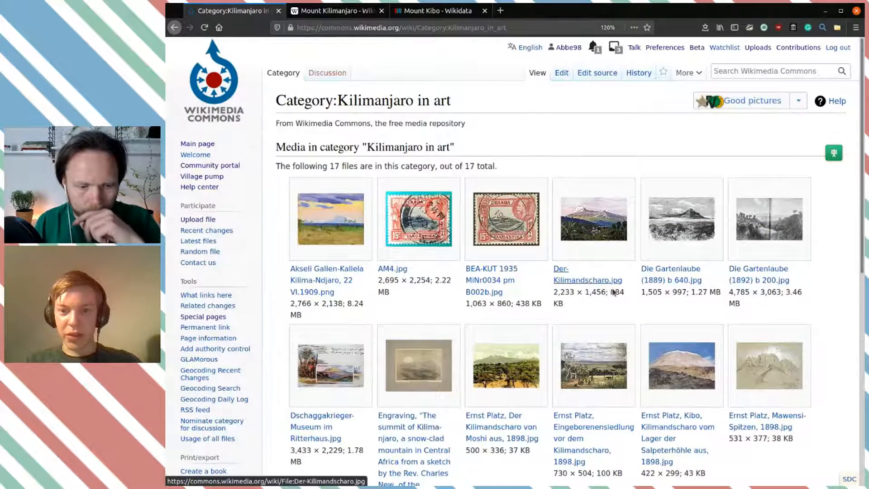
pyautogui.middleClick(585, 281)
pyautogui.scroll(-10, 767, 296)
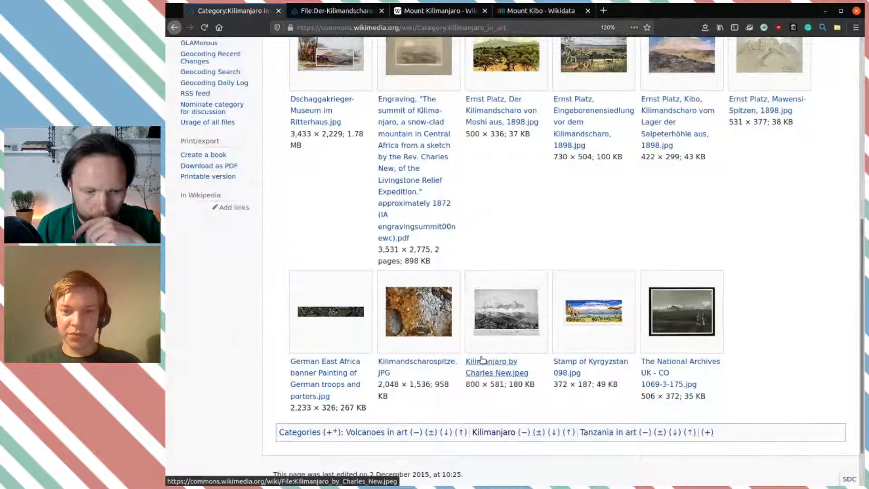
pyautogui.scroll(5, 588, 281)
pyautogui.scroll(2, 801, 362)
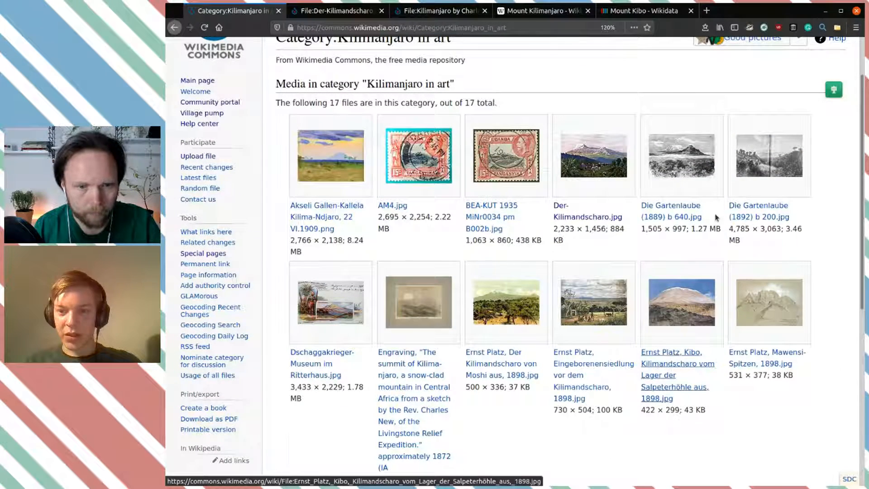
# Examine the 1898 Ernst Platz painting's image, title and description to judge whether it shows Kibo.
pyautogui.click(529, 10)
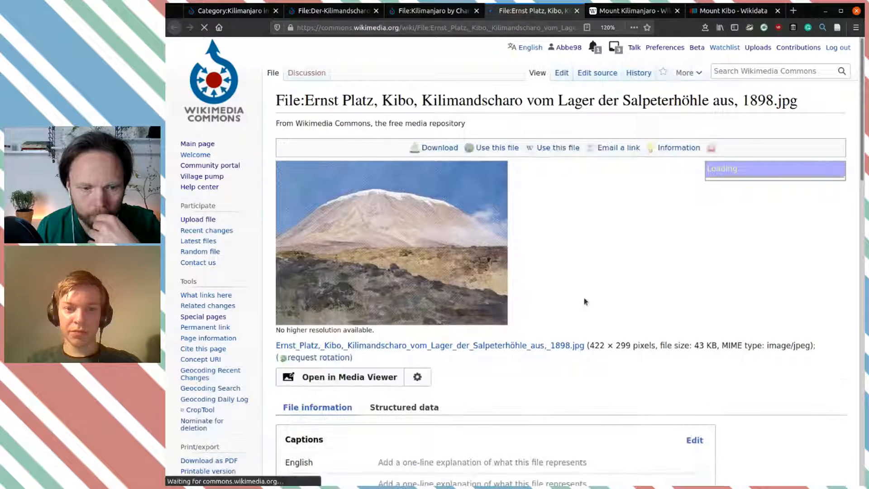
pyautogui.scroll(-6, 650, 316)
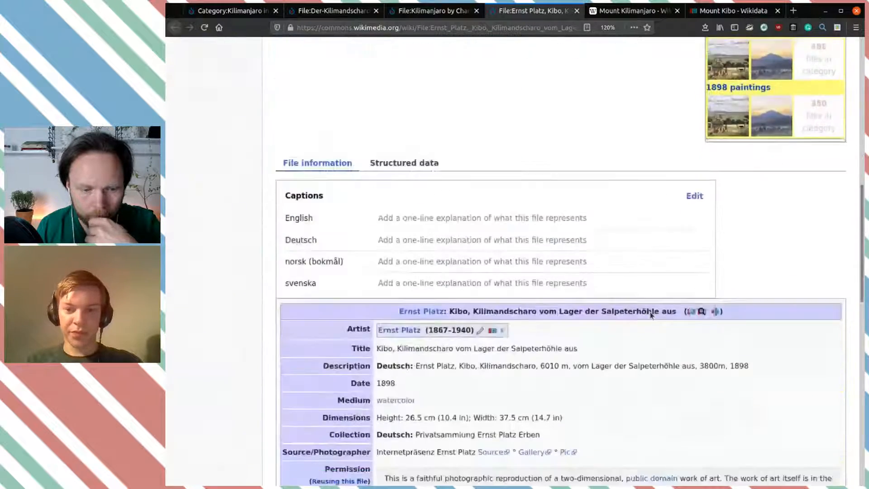
pyautogui.scroll(6, 468, 247)
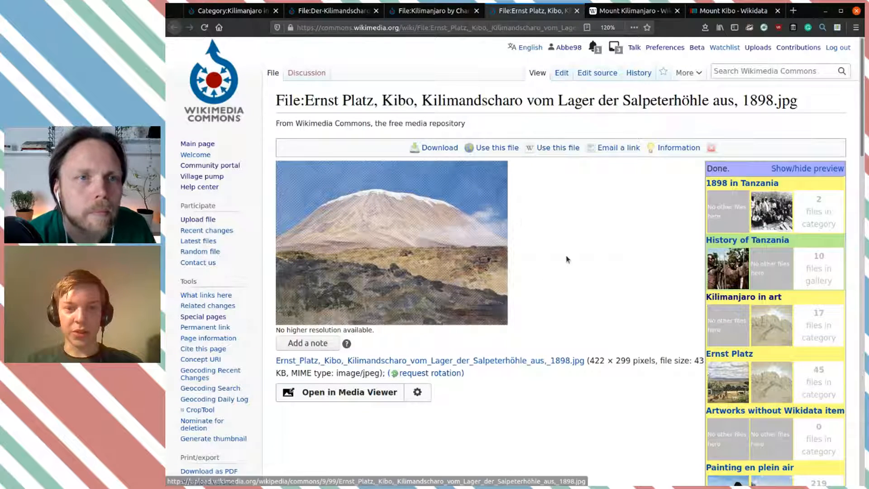
pyautogui.scroll(-1, 567, 259)
pyautogui.scroll(-5, 532, 259)
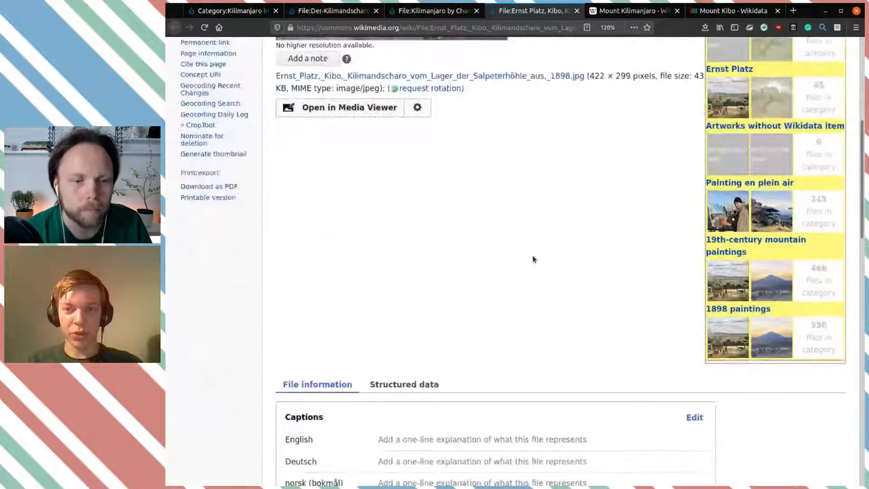
pyautogui.scroll(-3, 533, 259)
pyautogui.scroll(4, 533, 257)
pyautogui.scroll(-3, 533, 259)
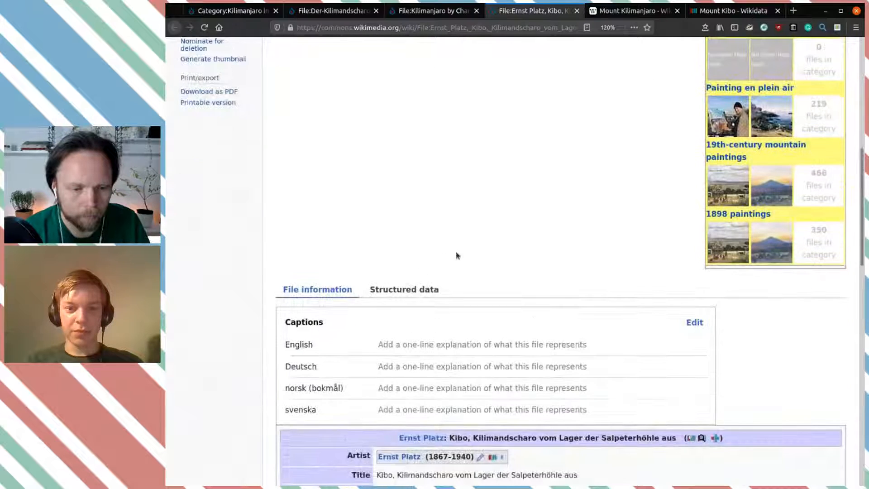
# Add Mount Kibo as a depicts item in the Ernst Platz painting's structured data and publish the change.
pyautogui.click(400, 290)
pyautogui.click(417, 365)
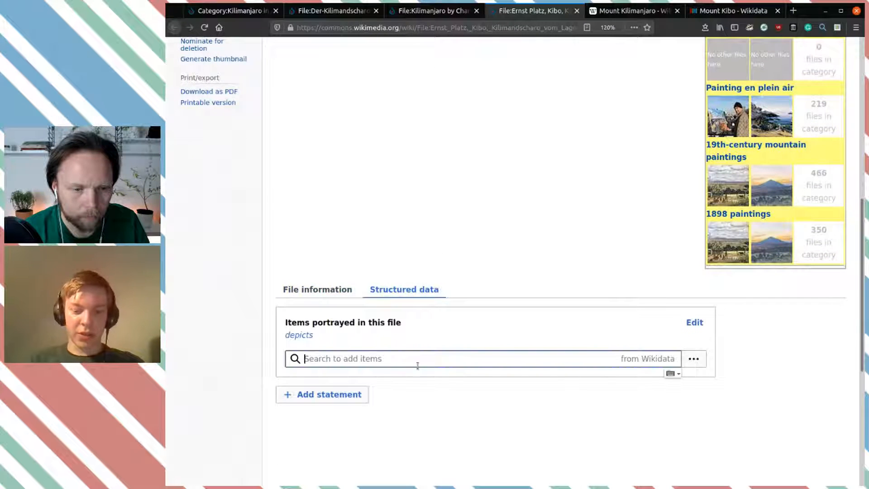
pyautogui.write('mount ')
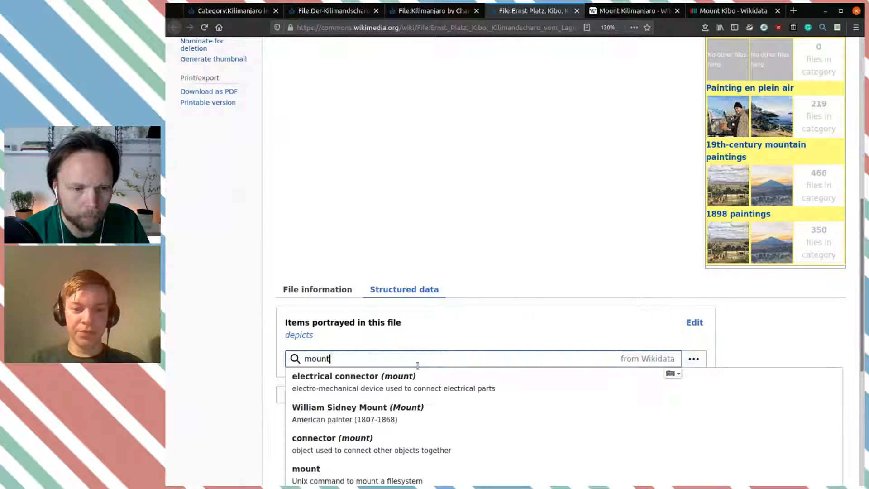
pyautogui.write('kibo')
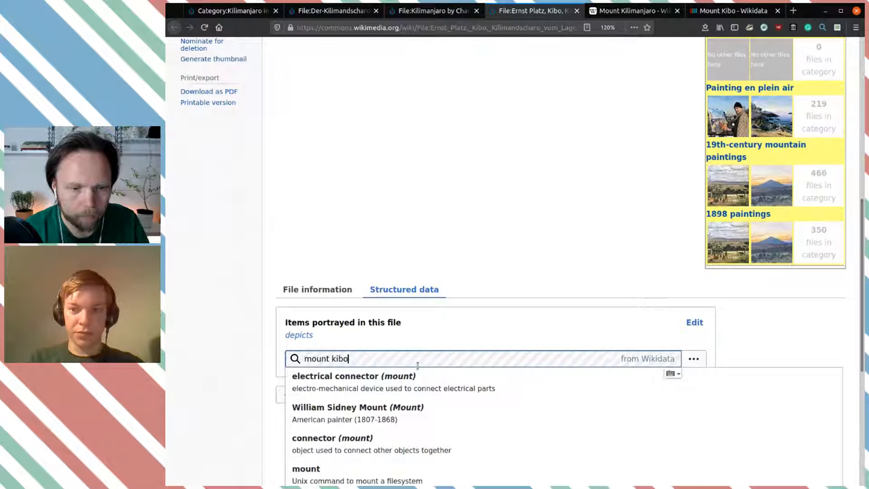
pyautogui.click(368, 384)
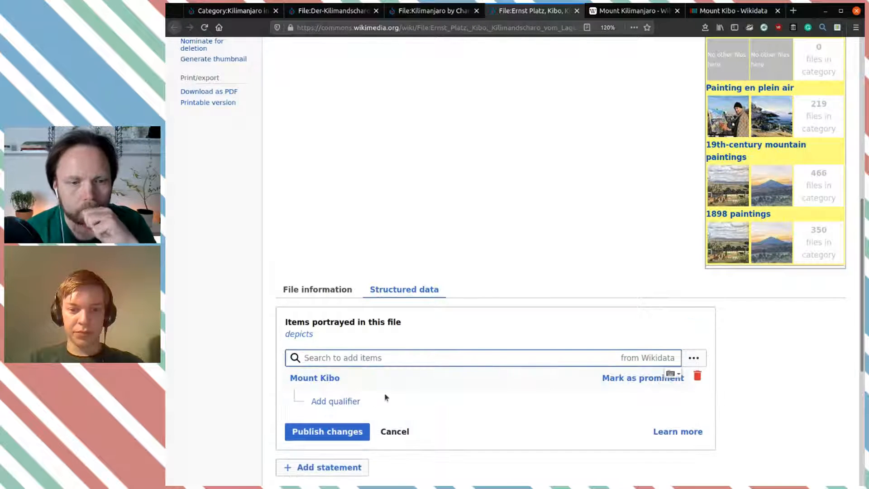
pyautogui.click(331, 432)
# Review the Ernst Platz painting's image and related category previews, and close the file's tab.
pyautogui.scroll(5, 499, 155)
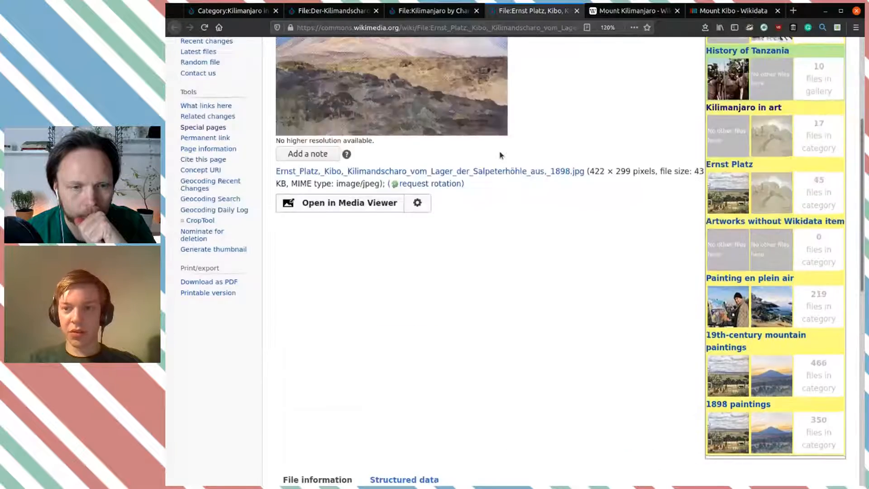
pyautogui.scroll(3, 501, 154)
pyautogui.scroll(-5, 502, 154)
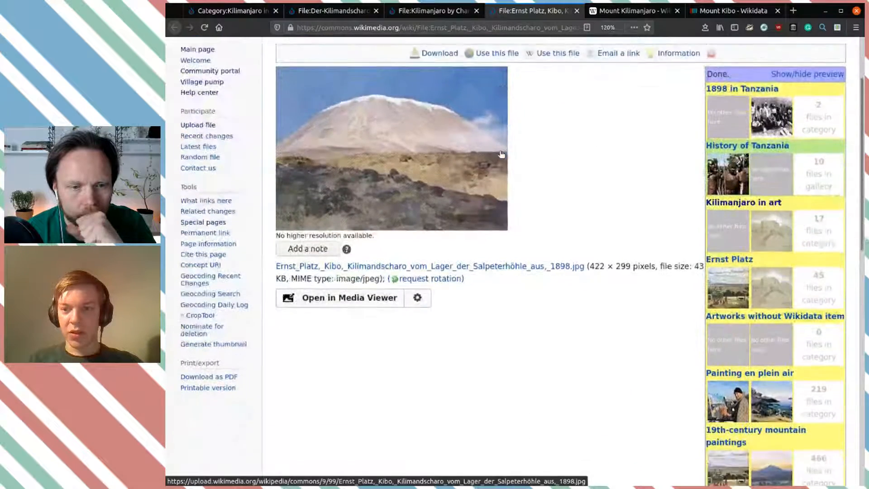
pyautogui.scroll(-1, 596, 275)
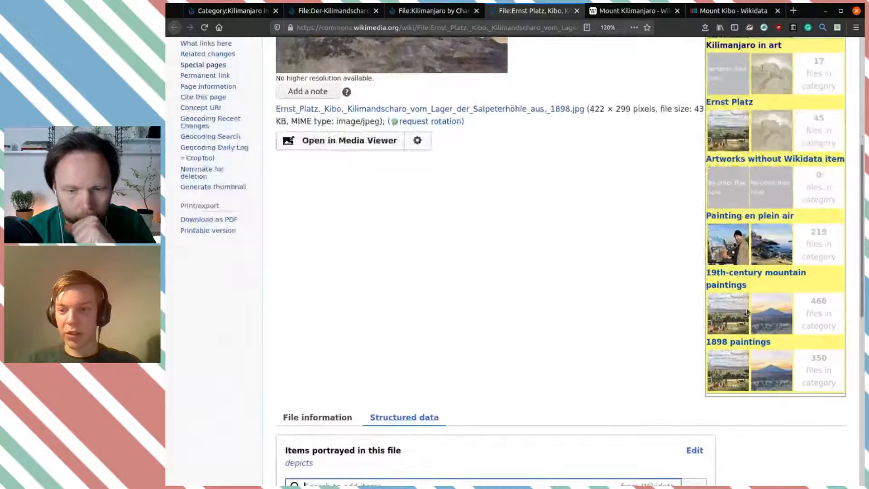
pyautogui.scroll(6, 669, 310)
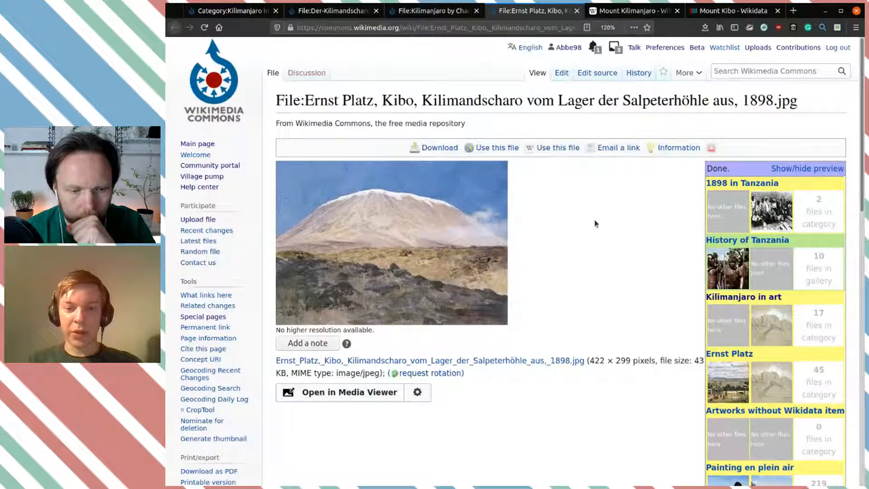
pyautogui.scroll(-8, 594, 223)
pyautogui.scroll(8, 593, 211)
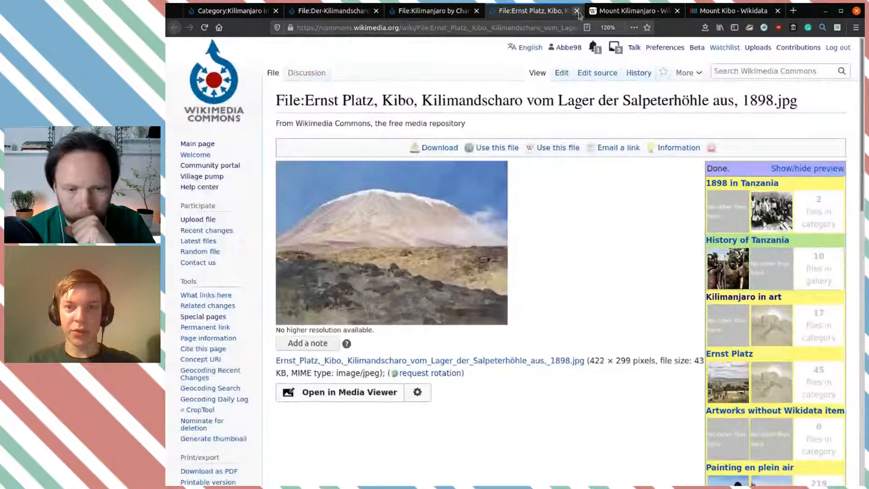
pyautogui.click(576, 11)
# Examine the Kilimanjaro by Charles New.jpeg sketch, its printed peak labels and its summary to identify the mountains shown.
pyautogui.click(464, 15)
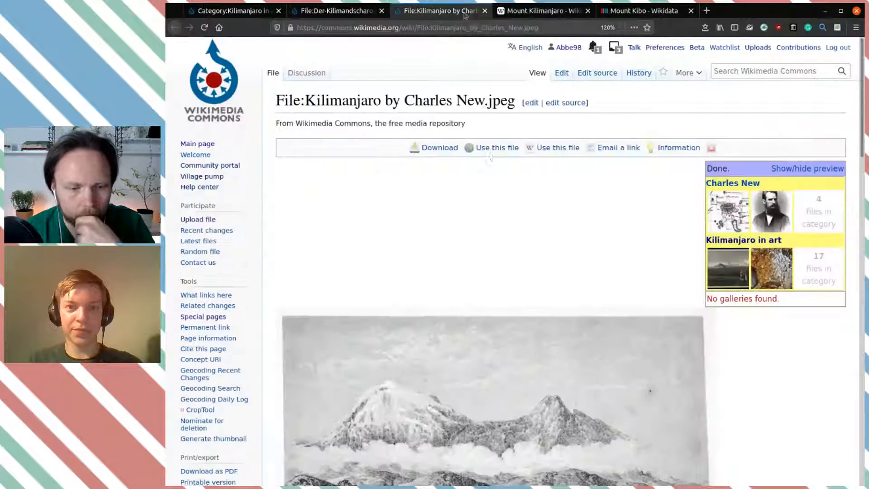
pyautogui.scroll(-6, 503, 174)
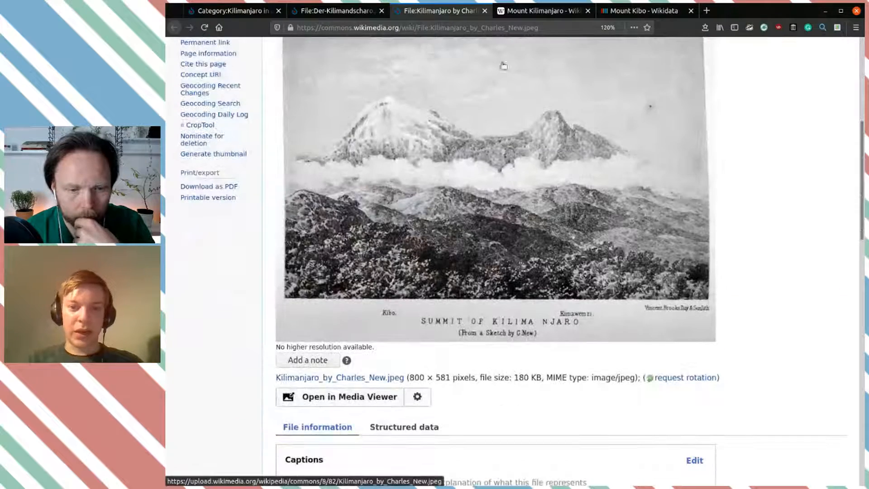
pyautogui.scroll(-8, 510, 211)
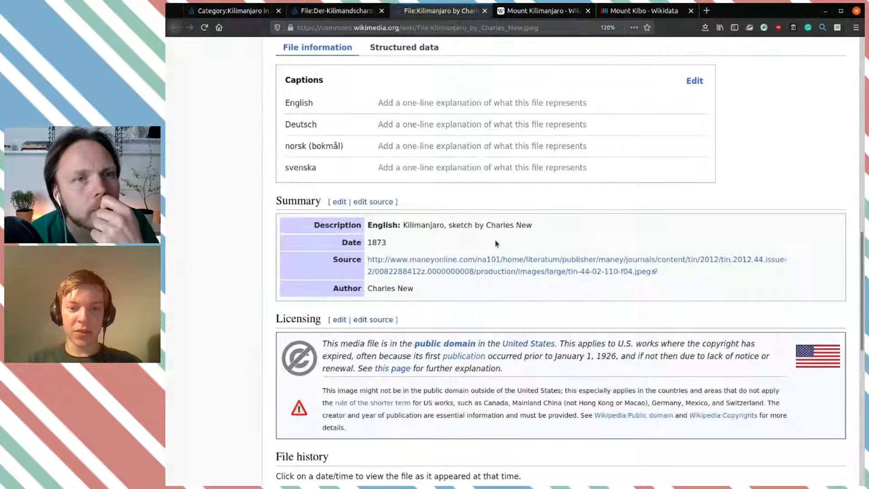
pyautogui.scroll(5, 497, 243)
pyautogui.scroll(5, 509, 250)
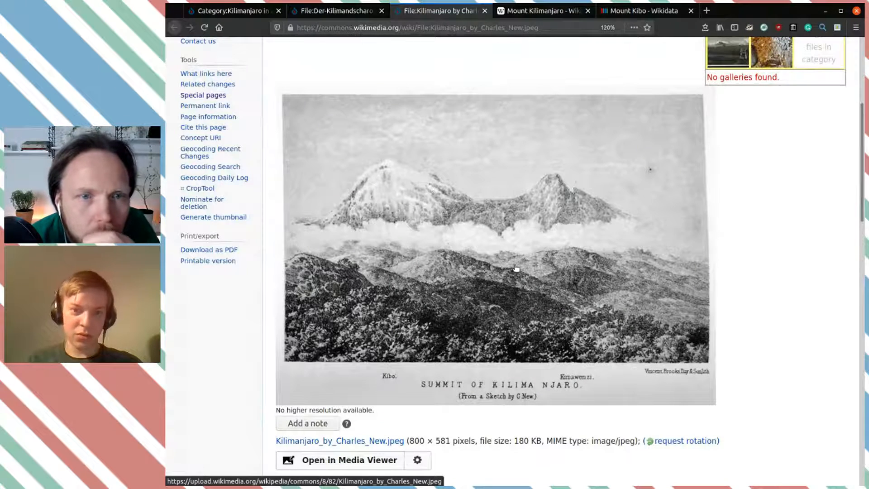
pyautogui.scroll(-3, 515, 267)
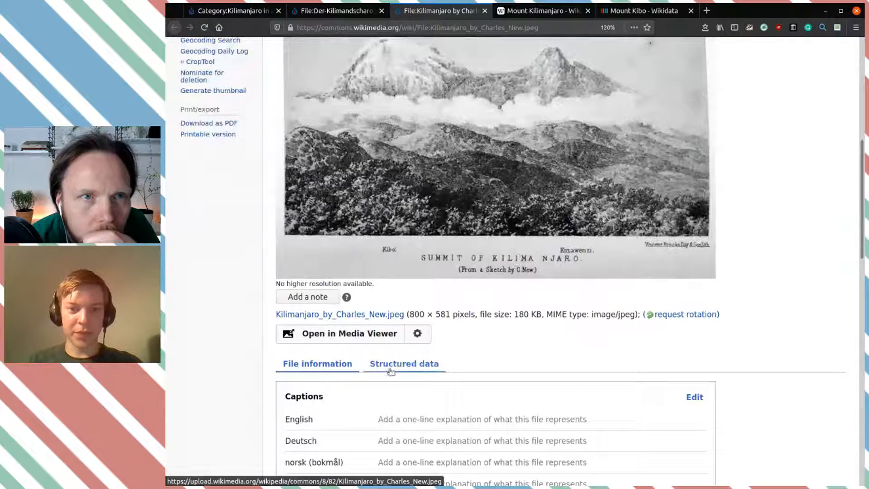
# Add Mount Kibo as a depicts item in the structured data of Kilimanjaro by Charles New.jpeg and publish the change.
pyautogui.click(402, 362)
pyautogui.scroll(-5, 514, 369)
pyautogui.scroll(-1, 514, 371)
pyautogui.click(342, 150)
pyautogui.write('mount')
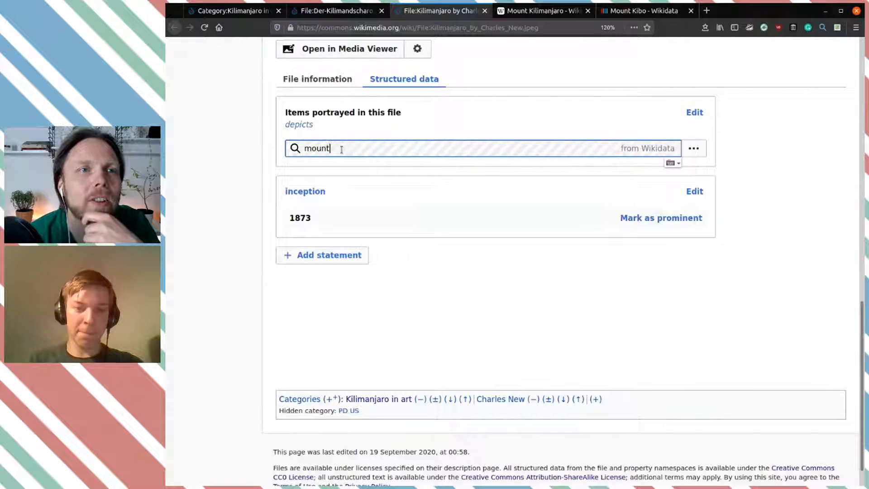
pyautogui.write(' kibo')
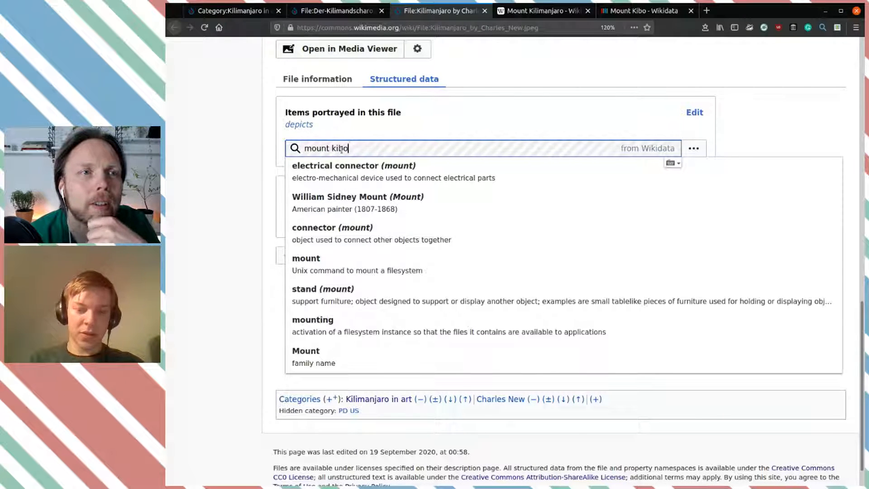
pyautogui.click(338, 177)
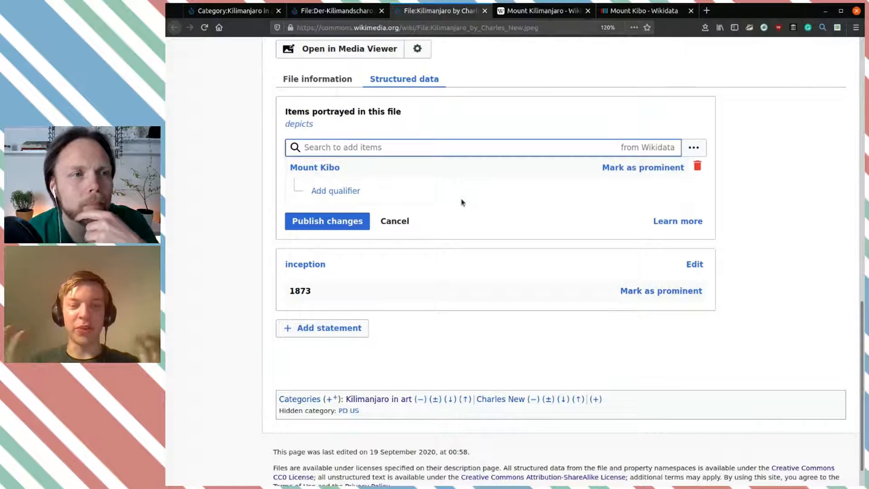
pyautogui.click(328, 222)
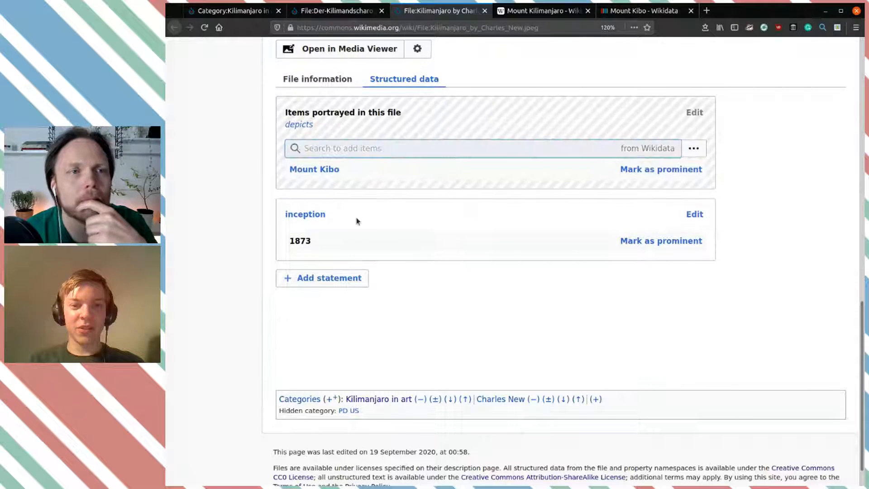
# Close the Kilimanjaro by Charles New.jpeg file page and switch to the Der-Kilimandscharo.jpg file page.
pyautogui.scroll(8, 430, 221)
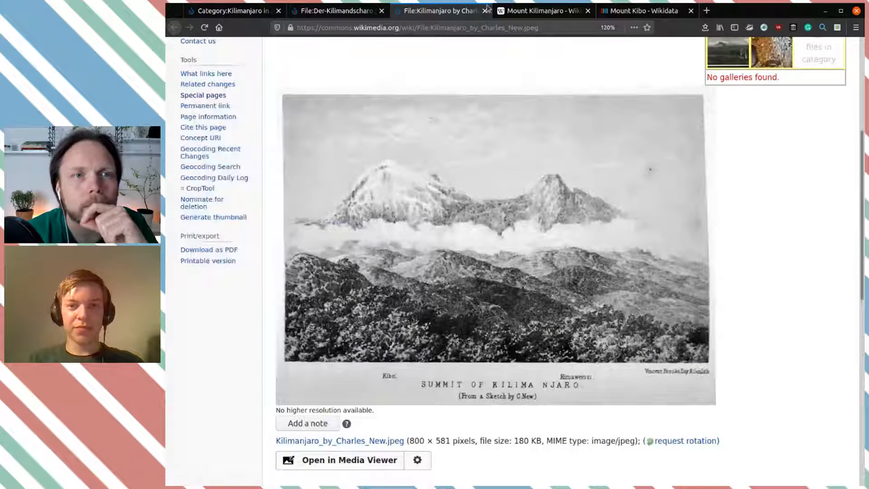
pyautogui.click(484, 11)
pyautogui.click(345, 13)
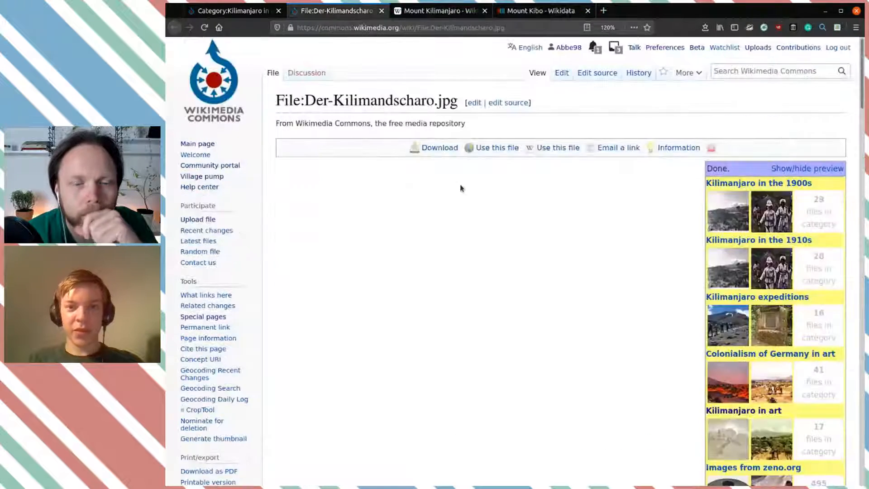
# Examine the Der-Kilimandscharo.jpg painting, its existing structured data and its summary, including the date of the work.
pyautogui.scroll(-12, 460, 189)
pyautogui.scroll(3, 459, 187)
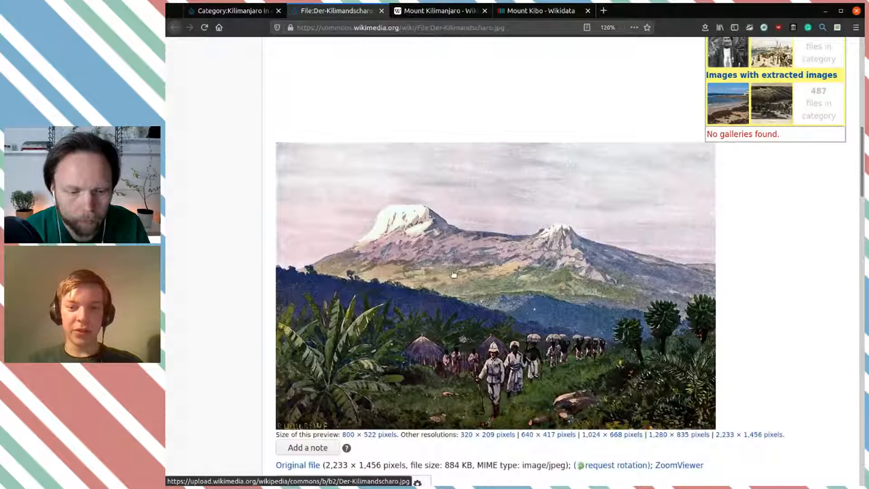
pyautogui.scroll(-5, 453, 274)
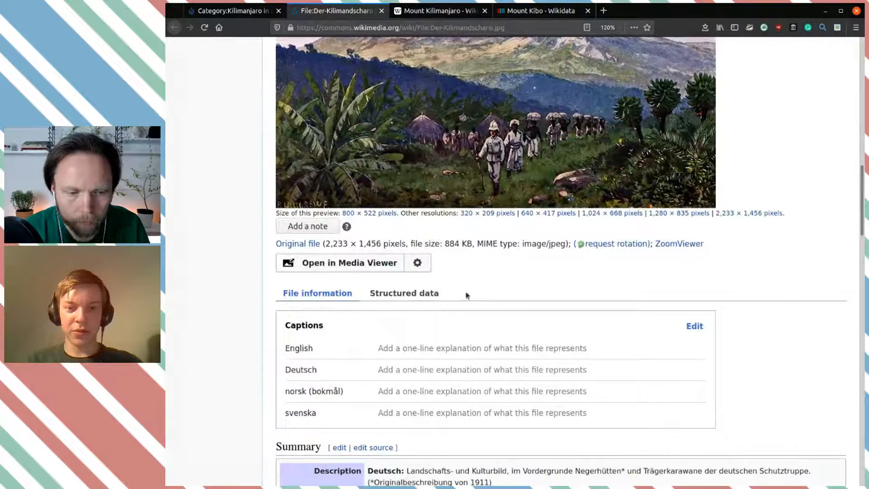
pyautogui.click(408, 295)
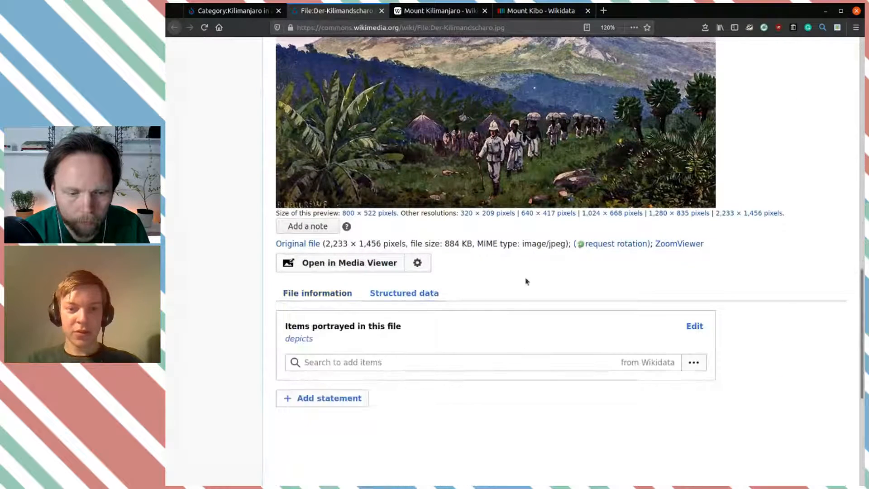
pyautogui.click(329, 290)
pyautogui.scroll(-6, 384, 190)
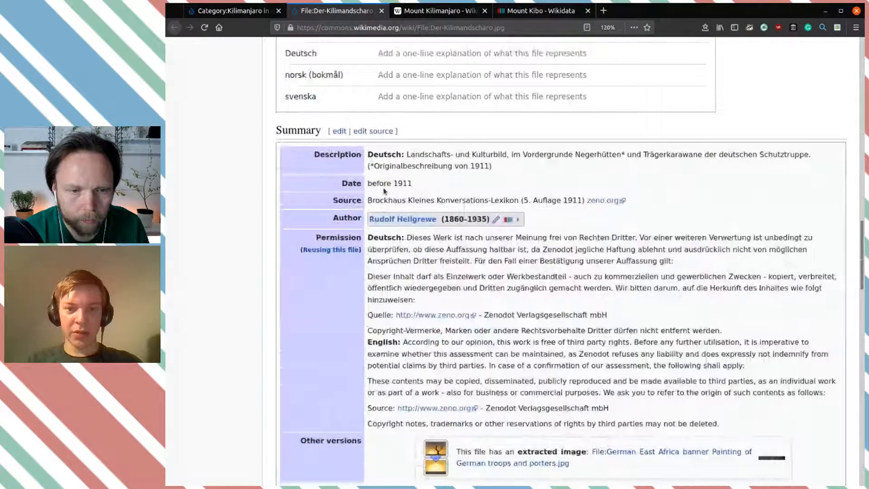
pyautogui.tripleClick(387, 183)
pyautogui.click(436, 191)
pyautogui.scroll(4, 416, 181)
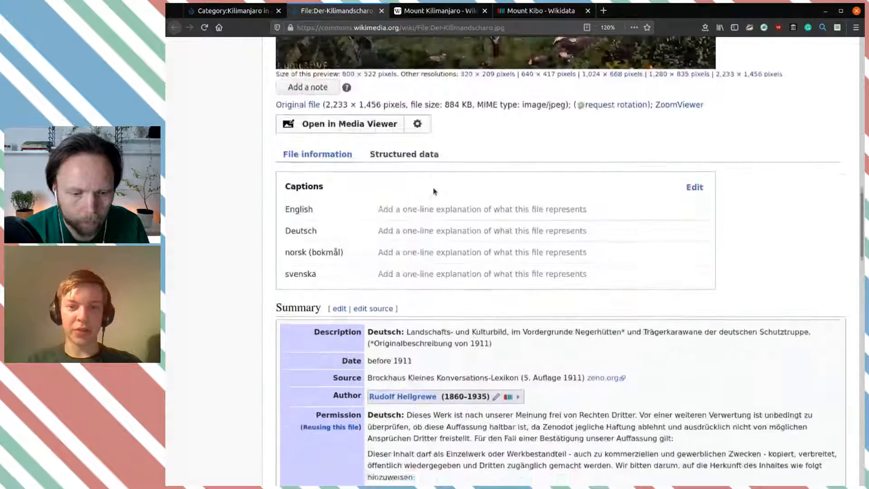
# Add Mount Kibo as a depicts item in the structured data of Der-Kilimandscharo.jpg and publish the change.
pyautogui.click(398, 166)
pyautogui.click(366, 236)
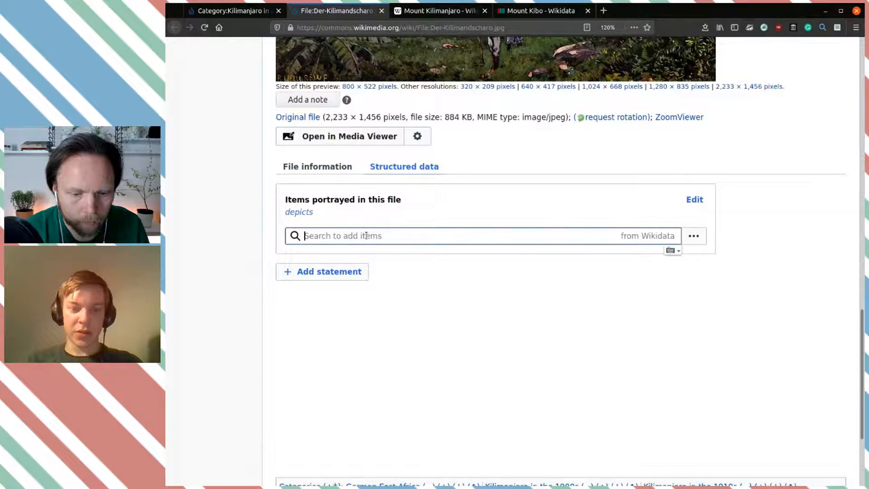
pyautogui.write('mount')
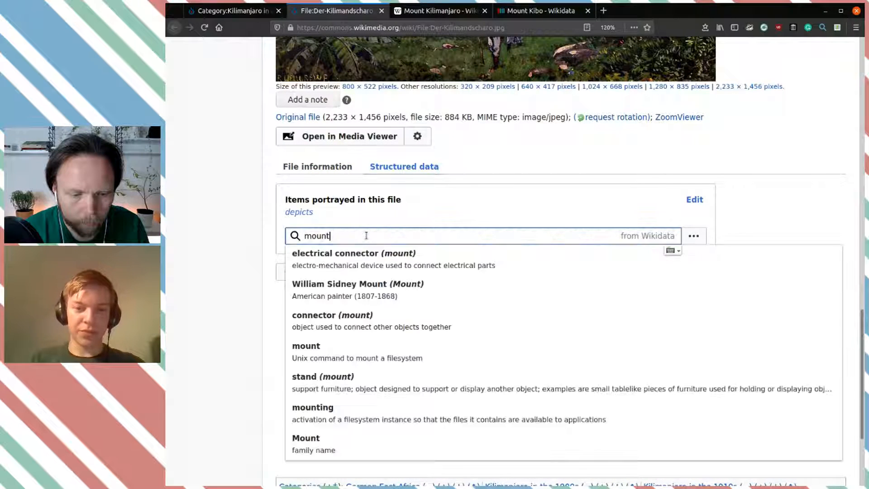
pyautogui.write(' kibo')
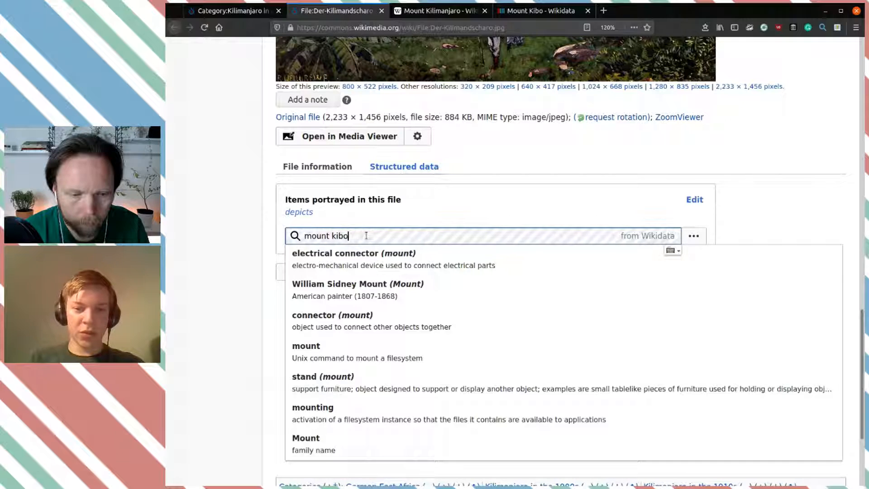
pyautogui.click(352, 266)
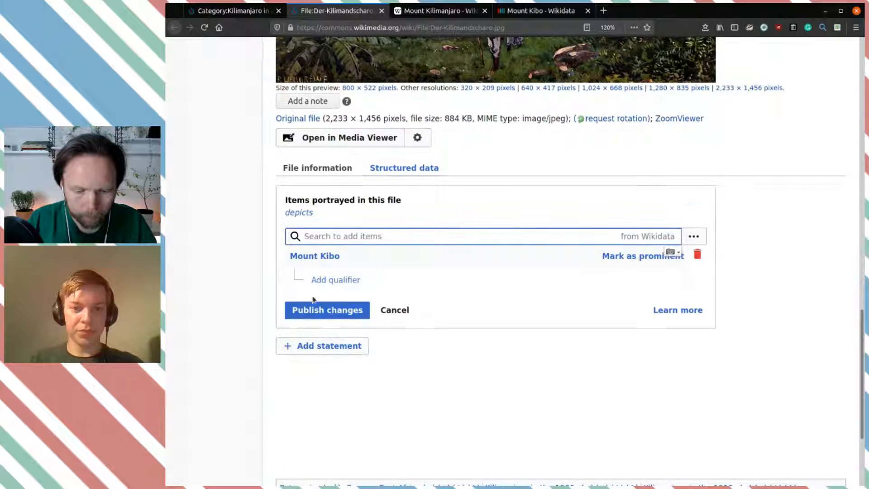
pyautogui.click(328, 310)
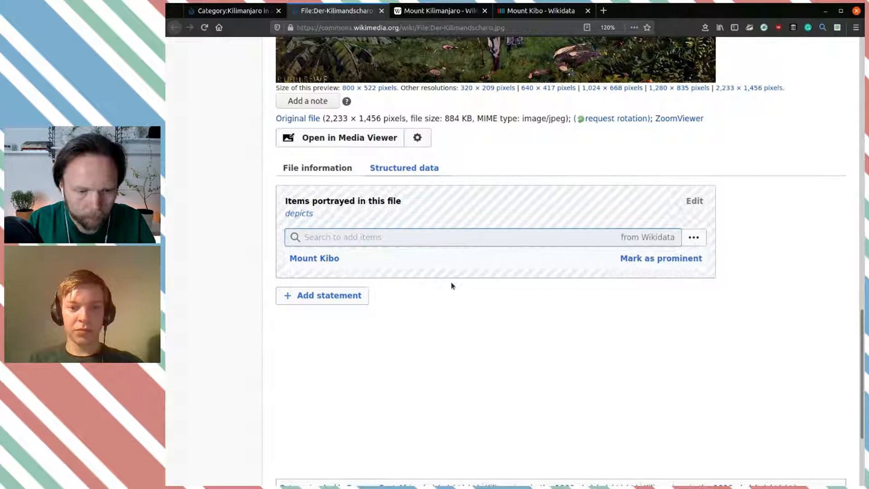
# Close the Der-Kilimandscharo.jpg file page and look through the files in the Kilimanjaro in art category.
pyautogui.scroll(4, 468, 212)
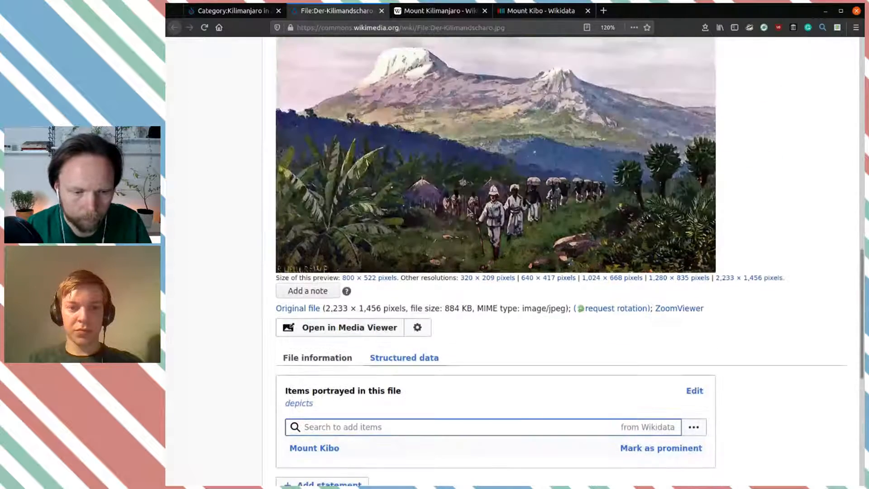
pyautogui.click(381, 10)
pyautogui.click(233, 11)
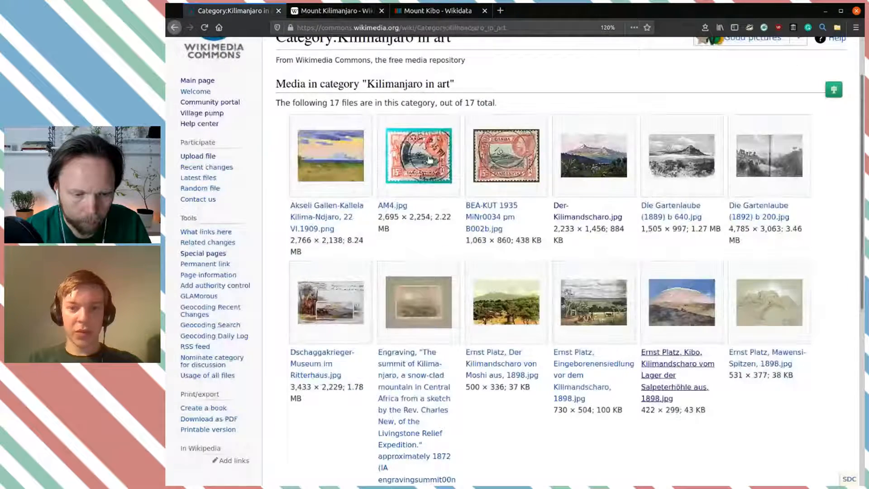
pyautogui.scroll(-3, 430, 161)
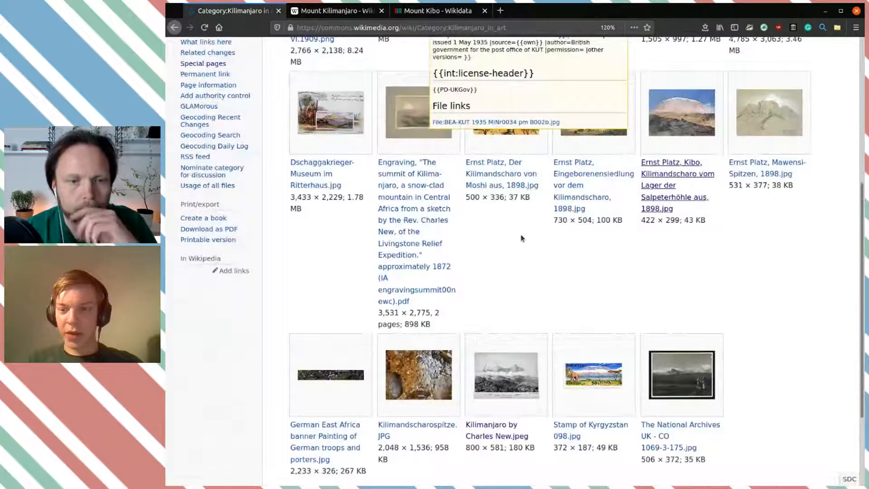
pyautogui.scroll(5, 521, 239)
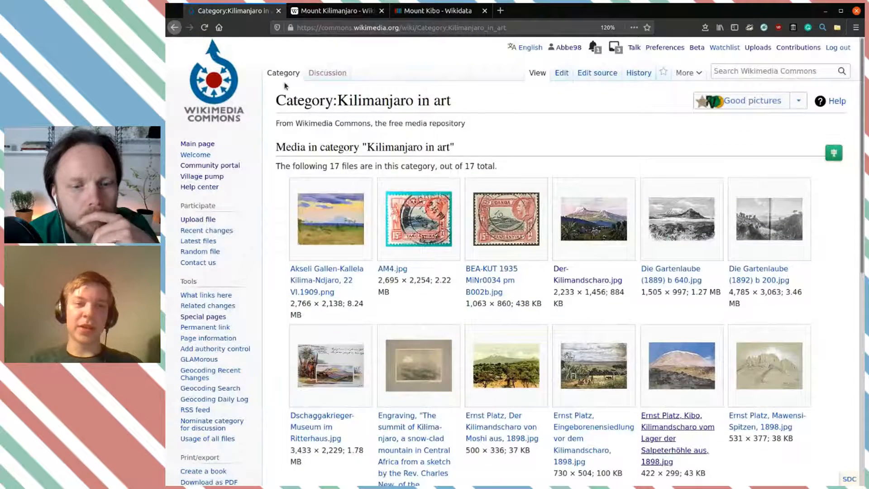